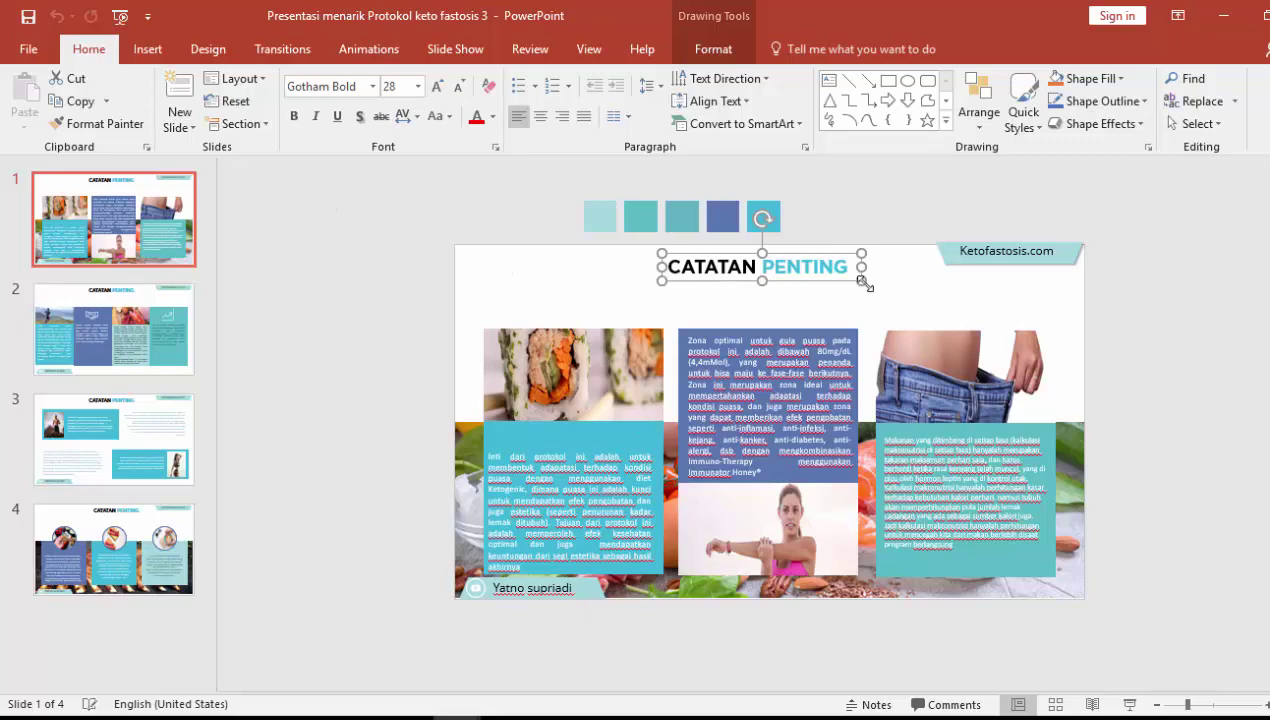
Select the five colour swatches above slide 1 of the keto deck
{"action": "key", "text": "Down"}
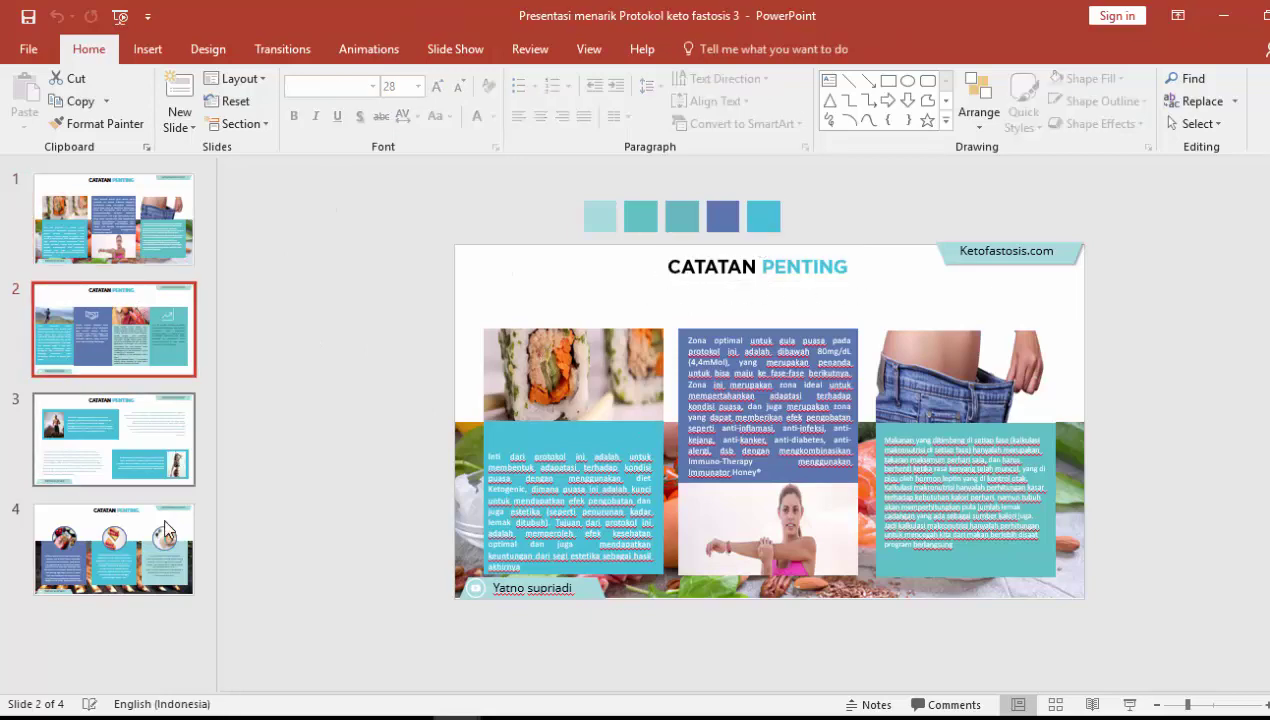
{"action": "key", "text": "Down"}
{"action": "key", "text": "Down"}
{"action": "left_click", "coordinate": [187, 253]}
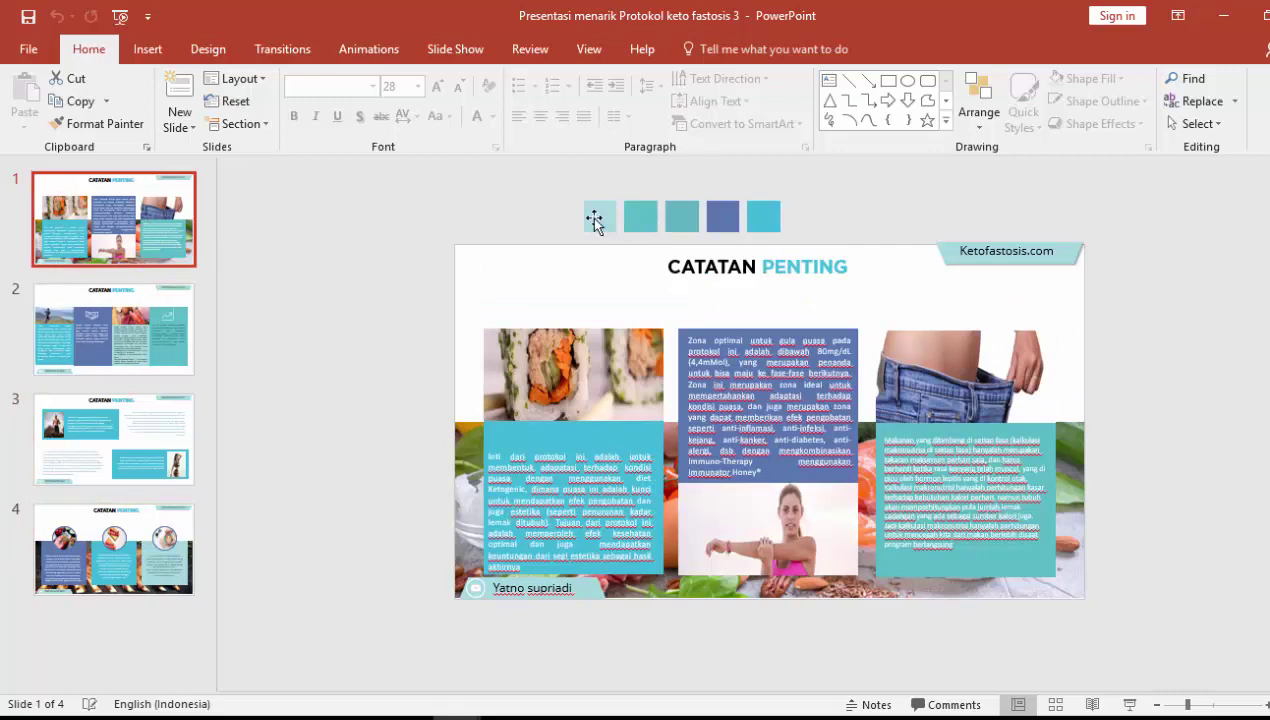
{"action": "left_click", "coordinate": [594, 220]}
{"action": "left_click", "coordinate": [642, 225], "text": "shift"}
{"action": "left_click", "coordinate": [682, 218], "text": "shift"}
{"action": "left_click", "coordinate": [722, 218], "text": "shift"}
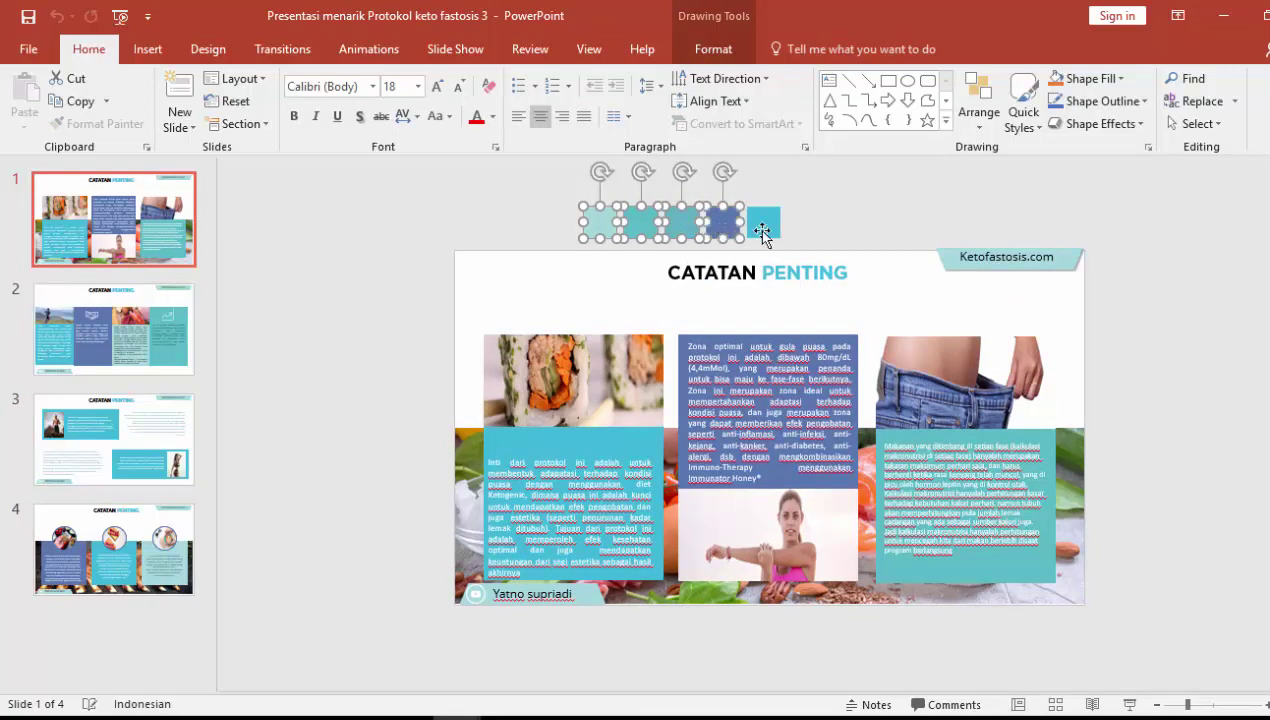
{"action": "left_click", "coordinate": [764, 229], "text": "shift"}
Copy the swatches and switch to the blank Presentation1 window
{"action": "key", "text": "ctrl+c"}
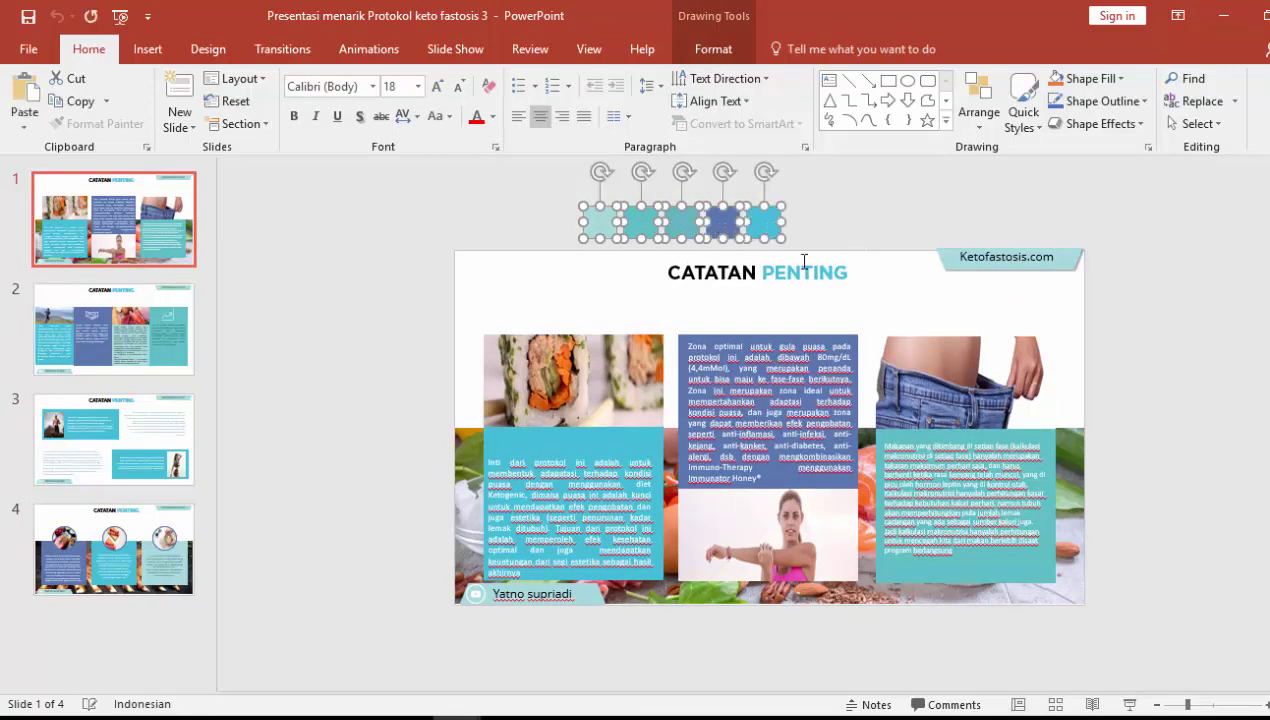
{"action": "mouse_move", "coordinate": [490, 710]}
{"action": "left_click", "coordinate": [394, 670]}
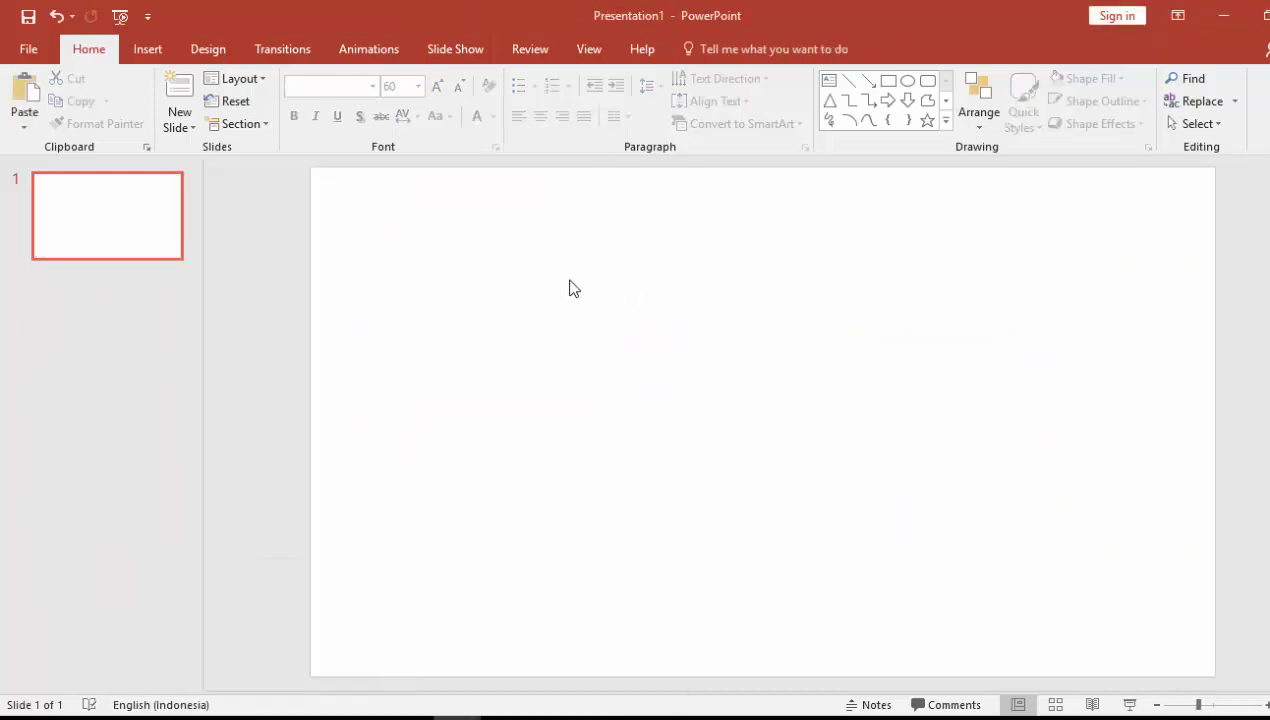
Paste the five colour swatches above the blank slide and deselect them
{"action": "scroll", "coordinate": [573, 289], "scroll_direction": "down", "scroll_amount": 2}
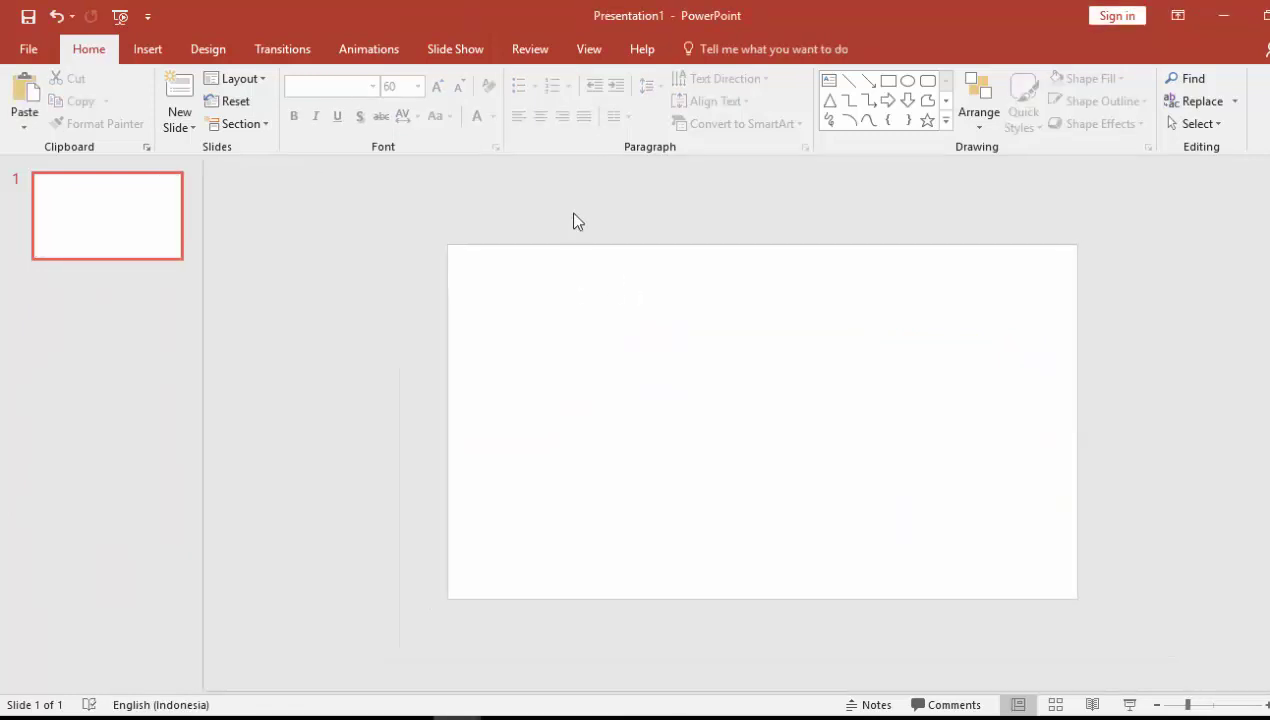
{"action": "key", "text": "ctrl+v"}
{"action": "left_click", "coordinate": [814, 211]}
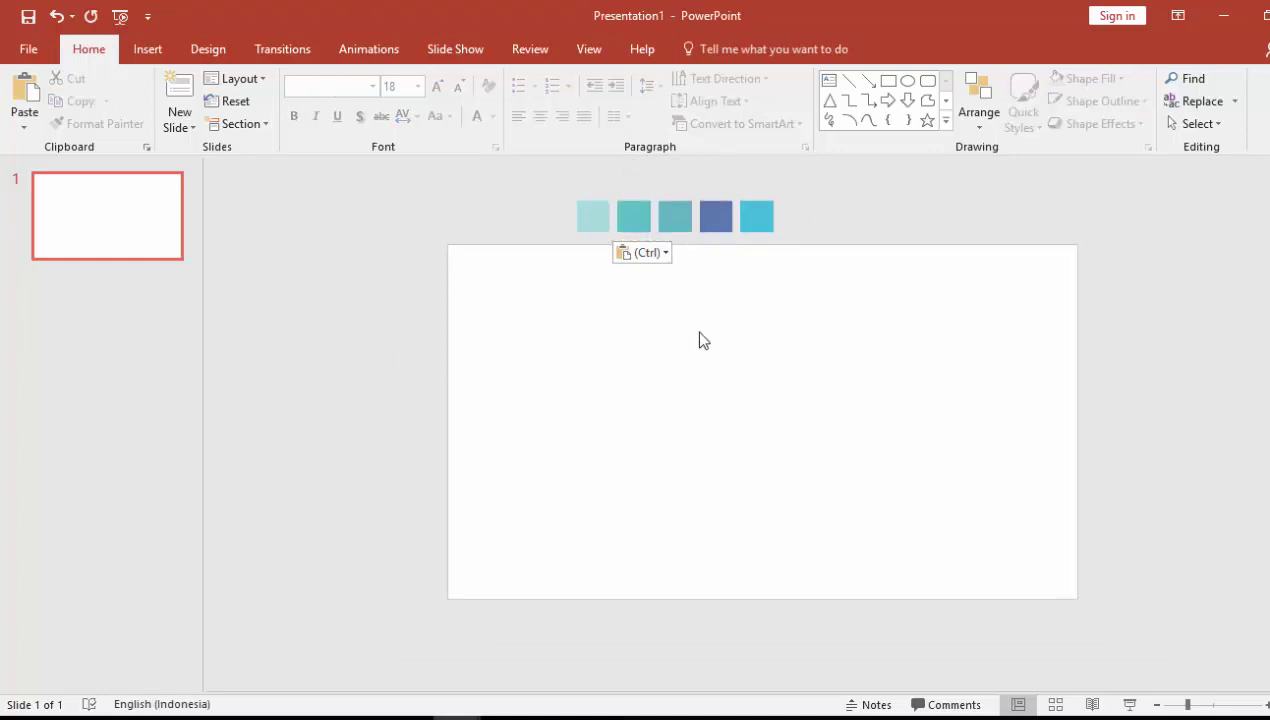
Pick the Rectangle shape from the Insert Shapes gallery
{"action": "left_click", "coordinate": [147, 49]}
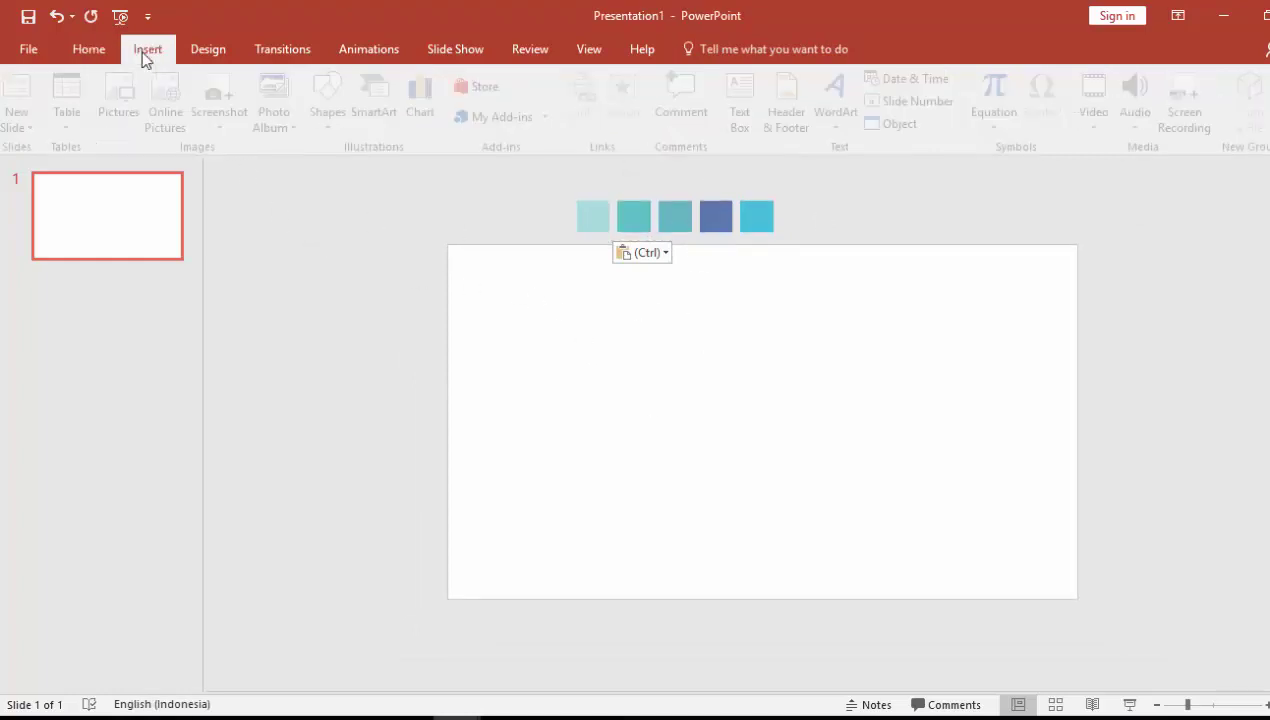
{"action": "left_click", "coordinate": [335, 105]}
{"action": "left_click", "coordinate": [385, 168]}
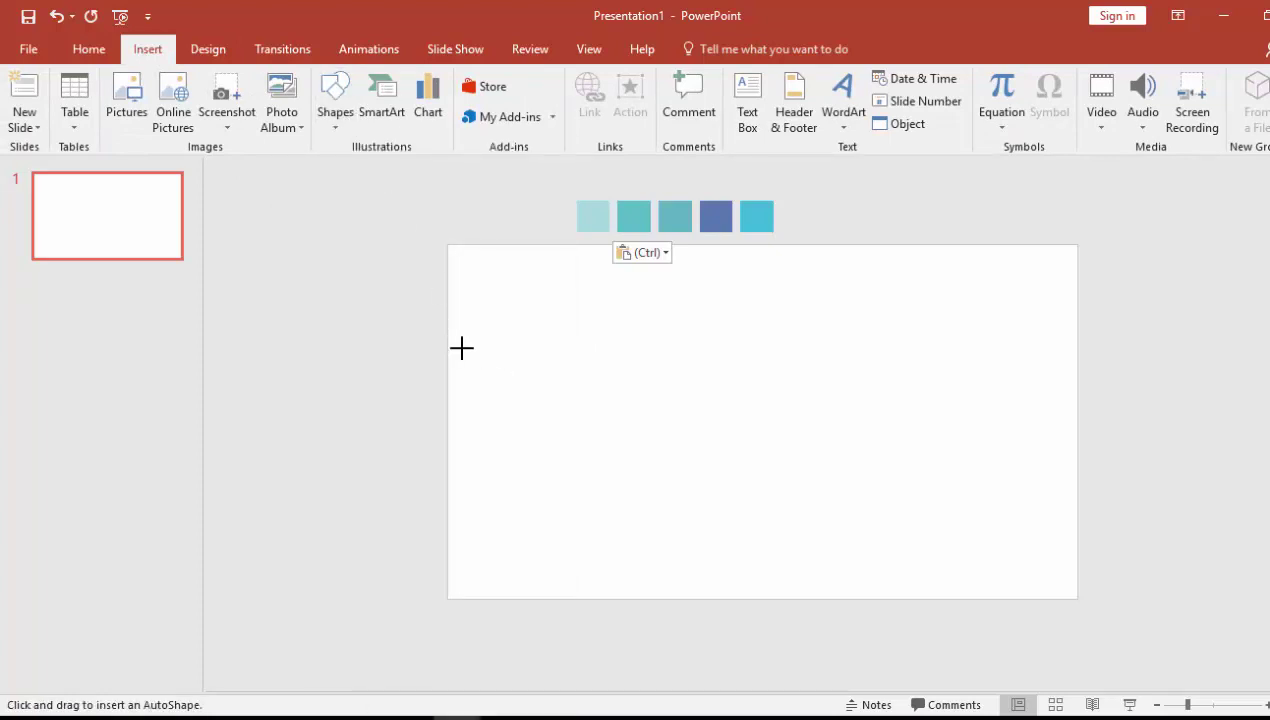
Draw a rectangle at the slide's left edge and an overlapping oval widened to 8,53 cm
{"action": "mouse_move", "coordinate": [462, 348]}
{"action": "left_mouse_down"}
{"action": "mouse_move", "coordinate": [652, 545]}
{"action": "mouse_move", "coordinate": [629, 547]}
{"action": "left_mouse_up"}
{"action": "left_click", "coordinate": [137, 52]}
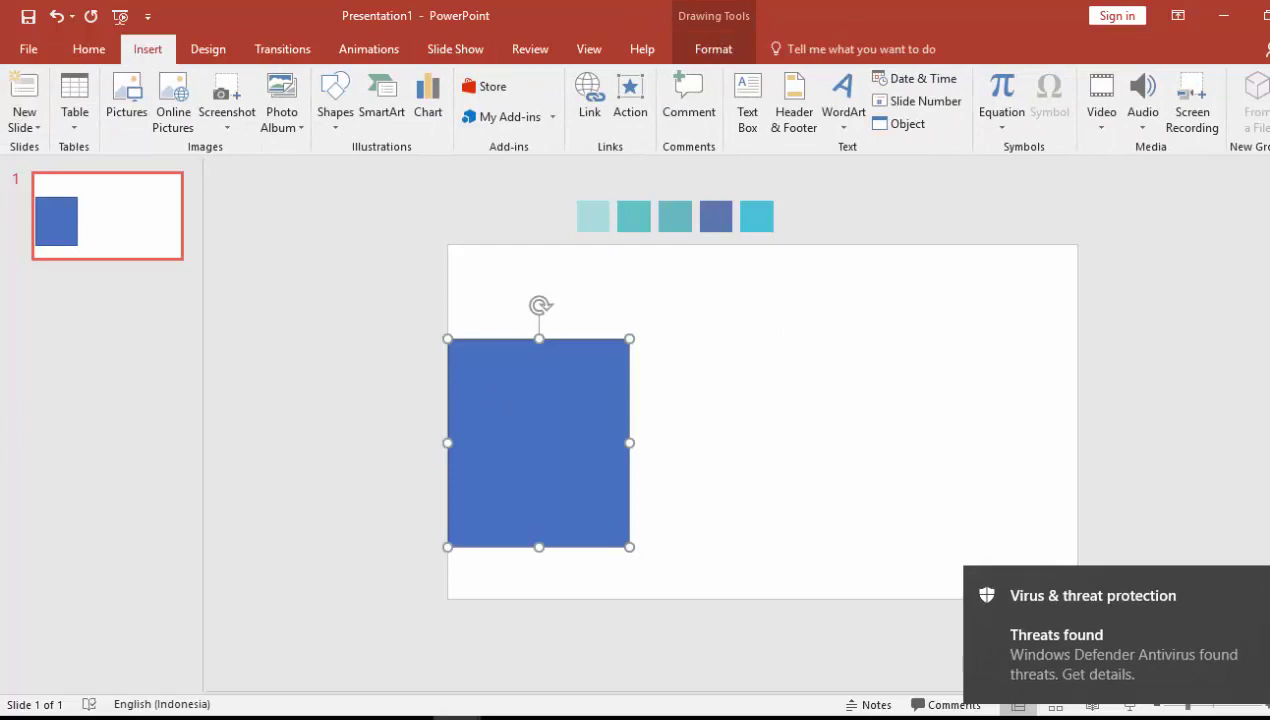
{"action": "left_click", "coordinate": [333, 100]}
{"action": "left_click", "coordinate": [415, 178]}
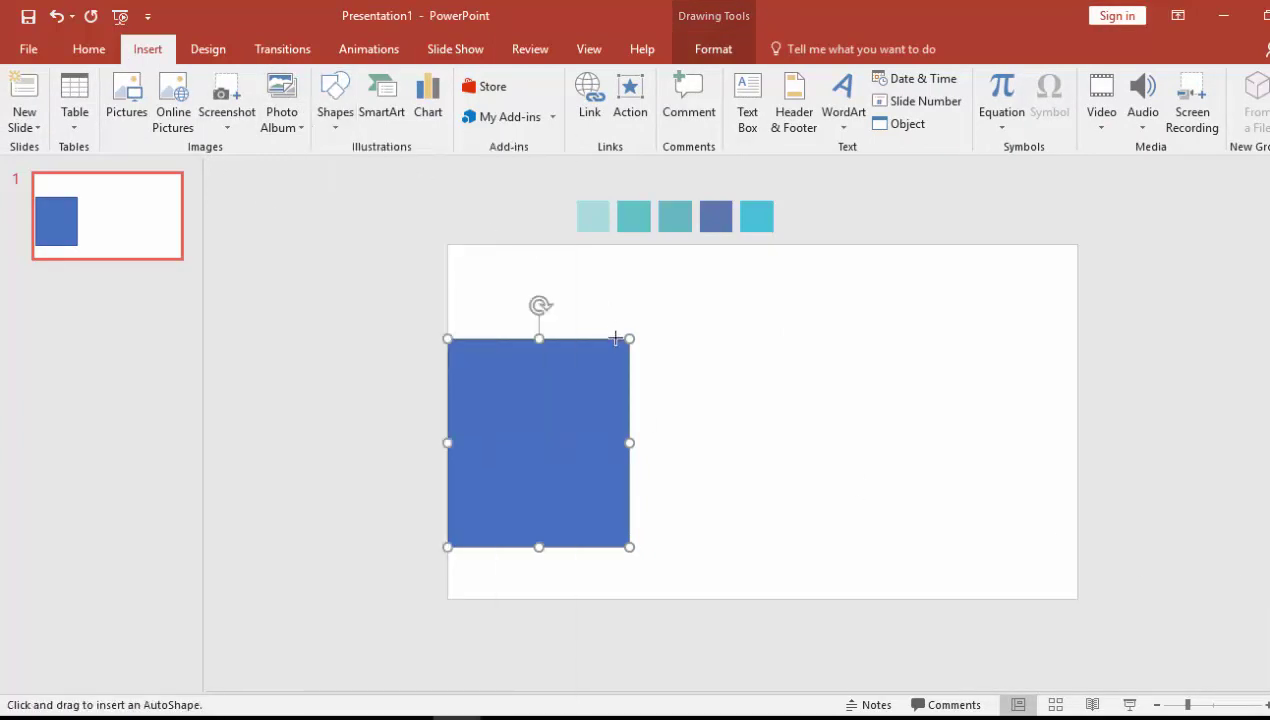
{"action": "left_click_drag", "start_coordinate": [616, 339], "coordinate": [752, 547]}
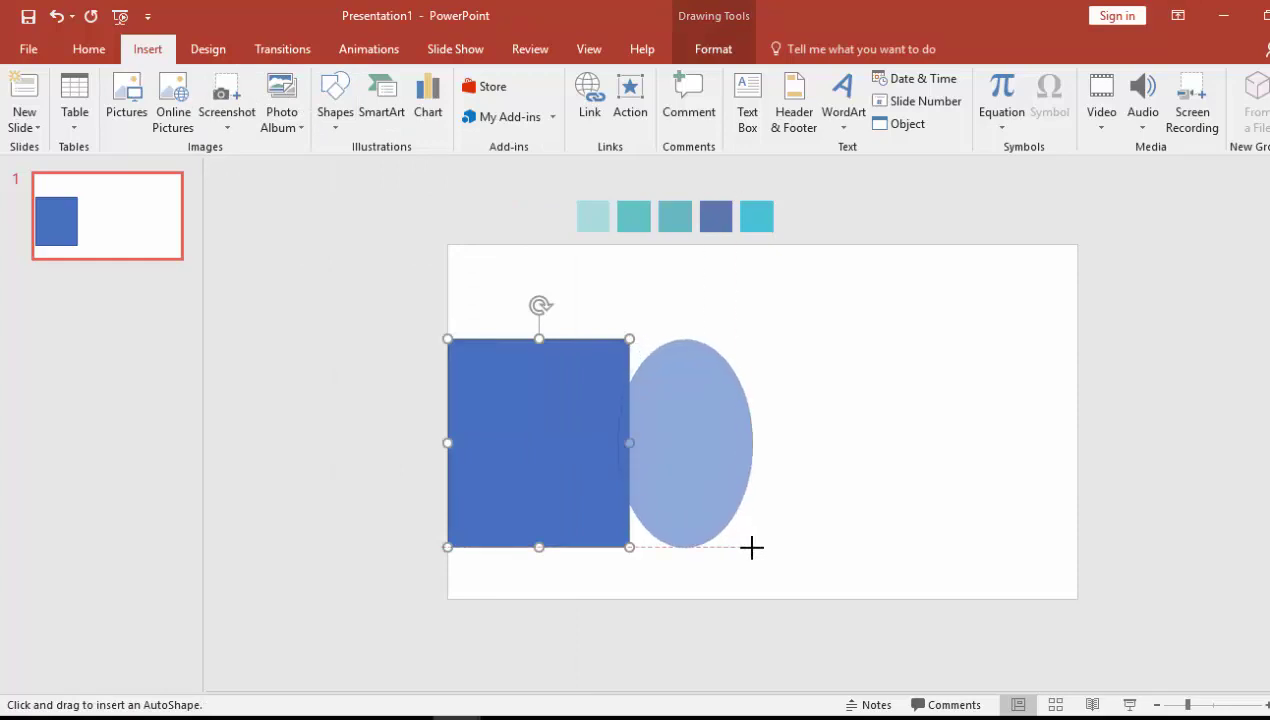
{"action": "left_click_drag", "start_coordinate": [733, 494], "coordinate": [682, 494]}
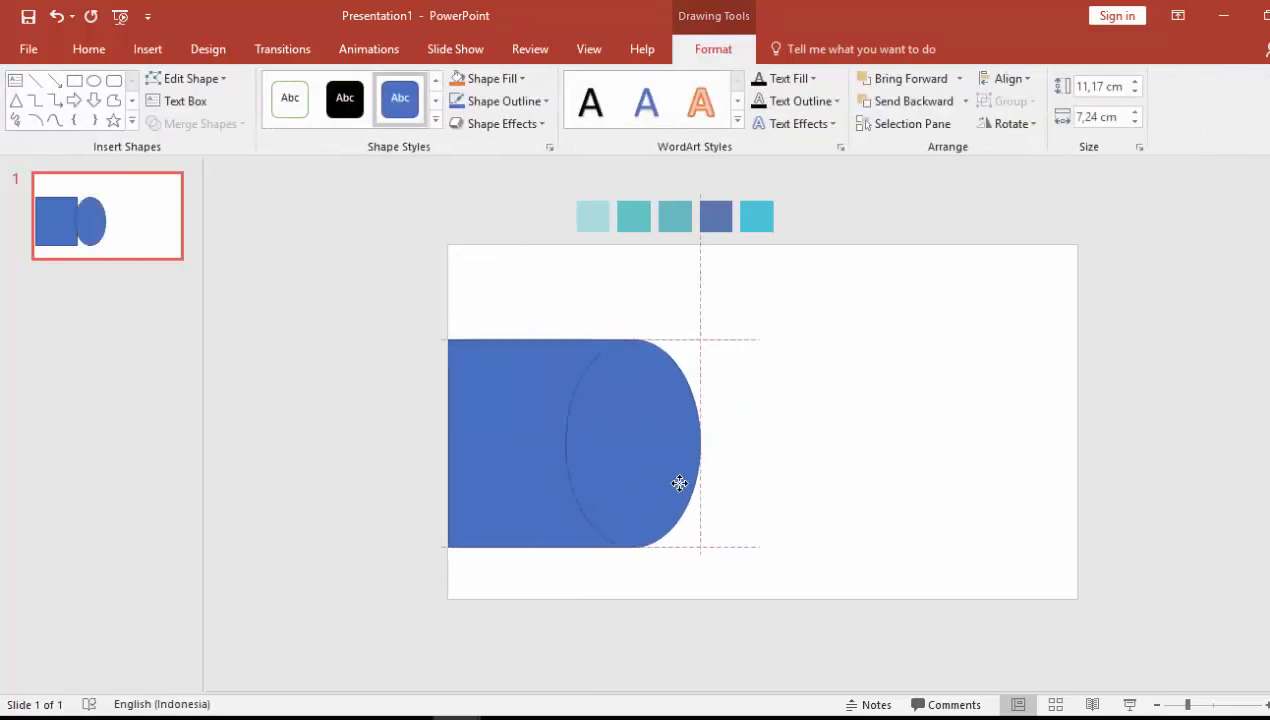
{"action": "mouse_move", "coordinate": [700, 442]}
{"action": "left_mouse_down"}
{"action": "mouse_move", "coordinate": [723, 451]}
{"action": "mouse_move", "coordinate": [674, 442]}
{"action": "left_mouse_up"}
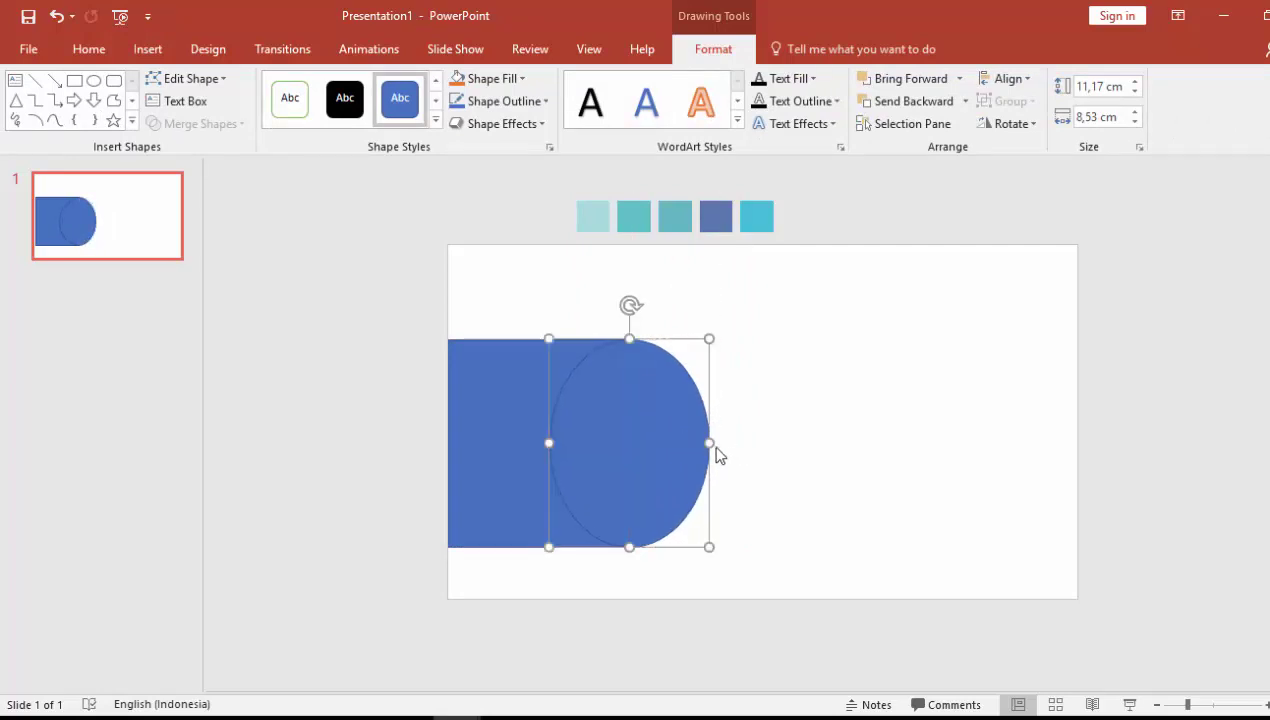
Union the rectangle and oval into one D-shaped tab and nudge it into place
{"action": "left_click", "coordinate": [498, 420], "text": "shift"}
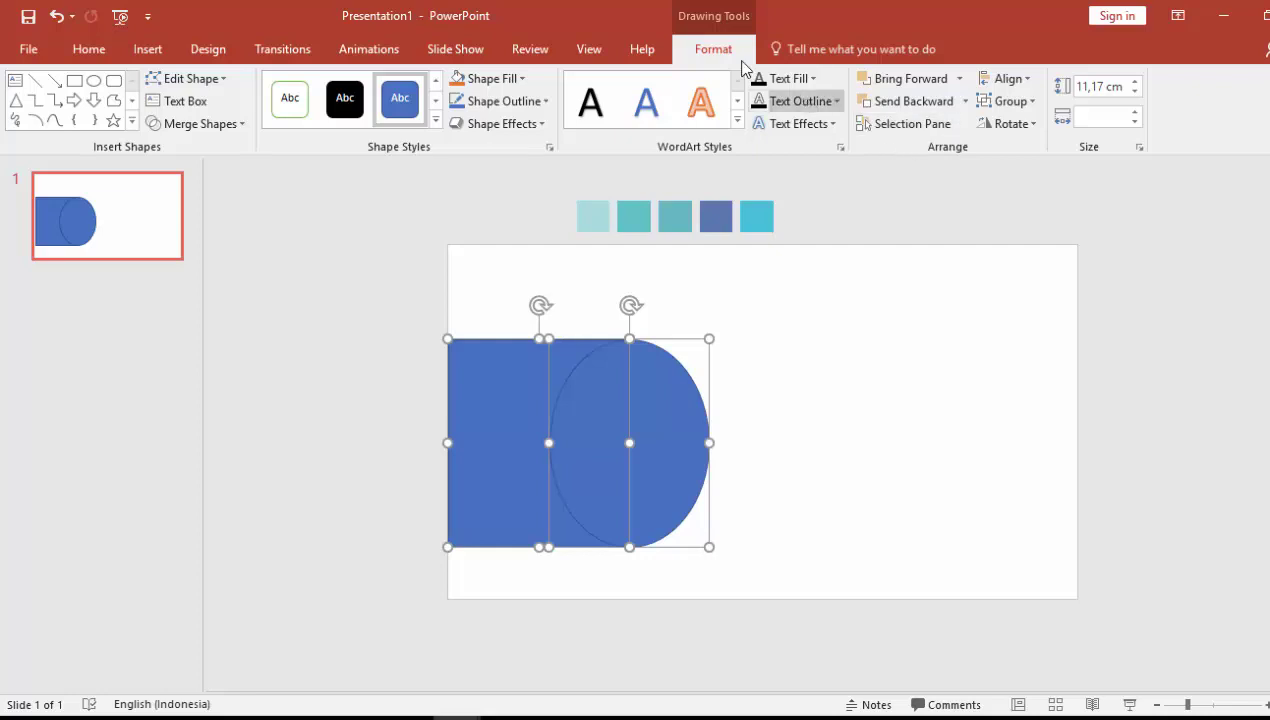
{"action": "left_click", "coordinate": [200, 123]}
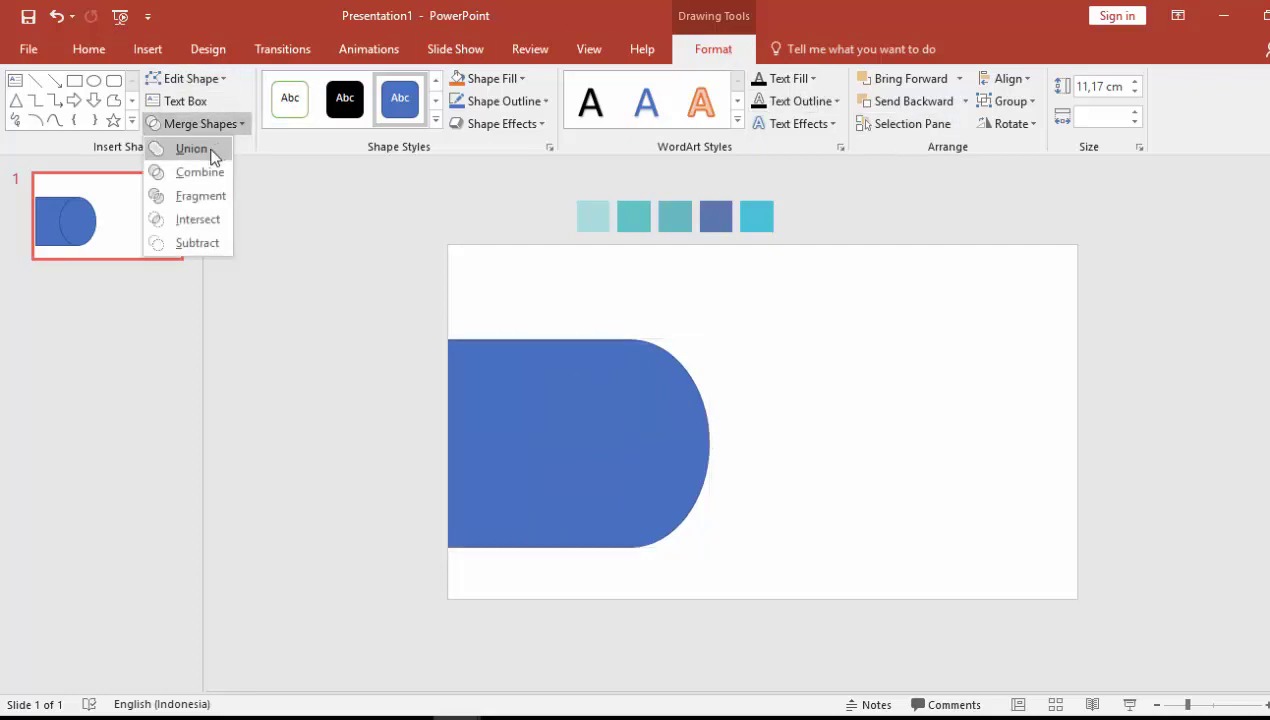
{"action": "left_click", "coordinate": [192, 148]}
{"action": "left_click_drag", "start_coordinate": [626, 396], "coordinate": [626, 392]}
Set the merged tab shape's outline to No line in Format Shape
{"action": "right_click", "coordinate": [626, 392]}
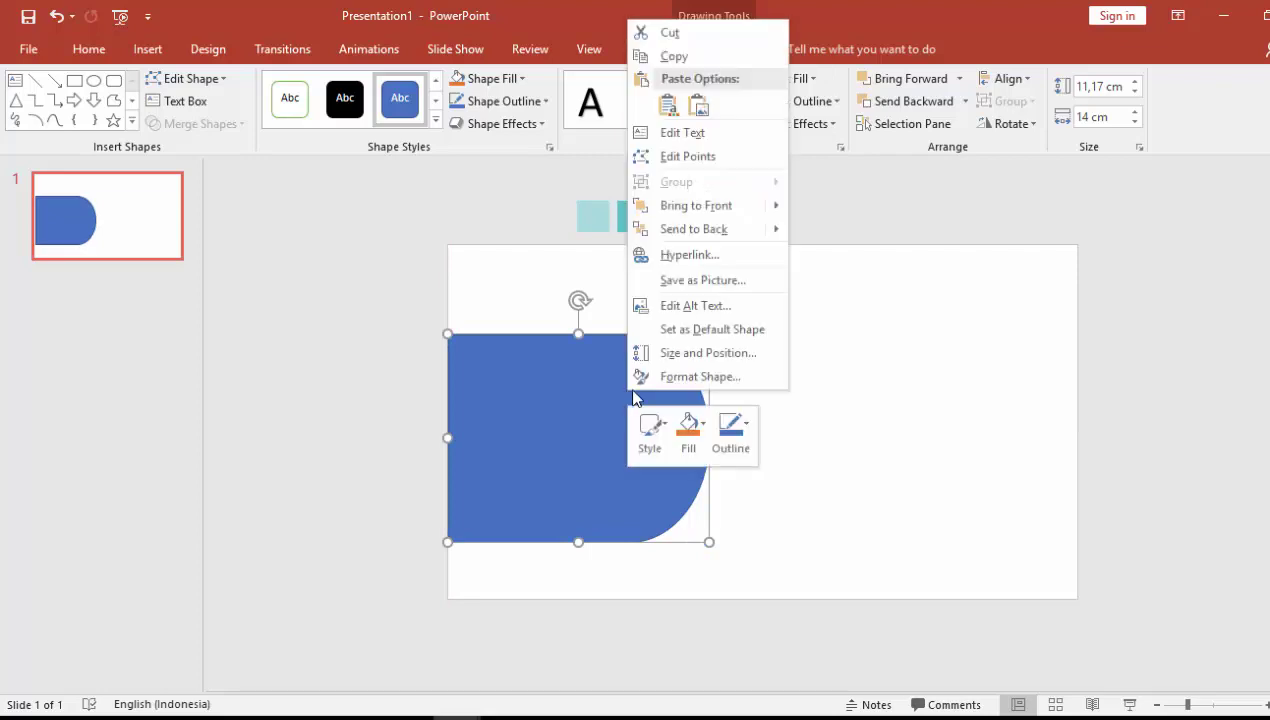
{"action": "left_click", "coordinate": [700, 376]}
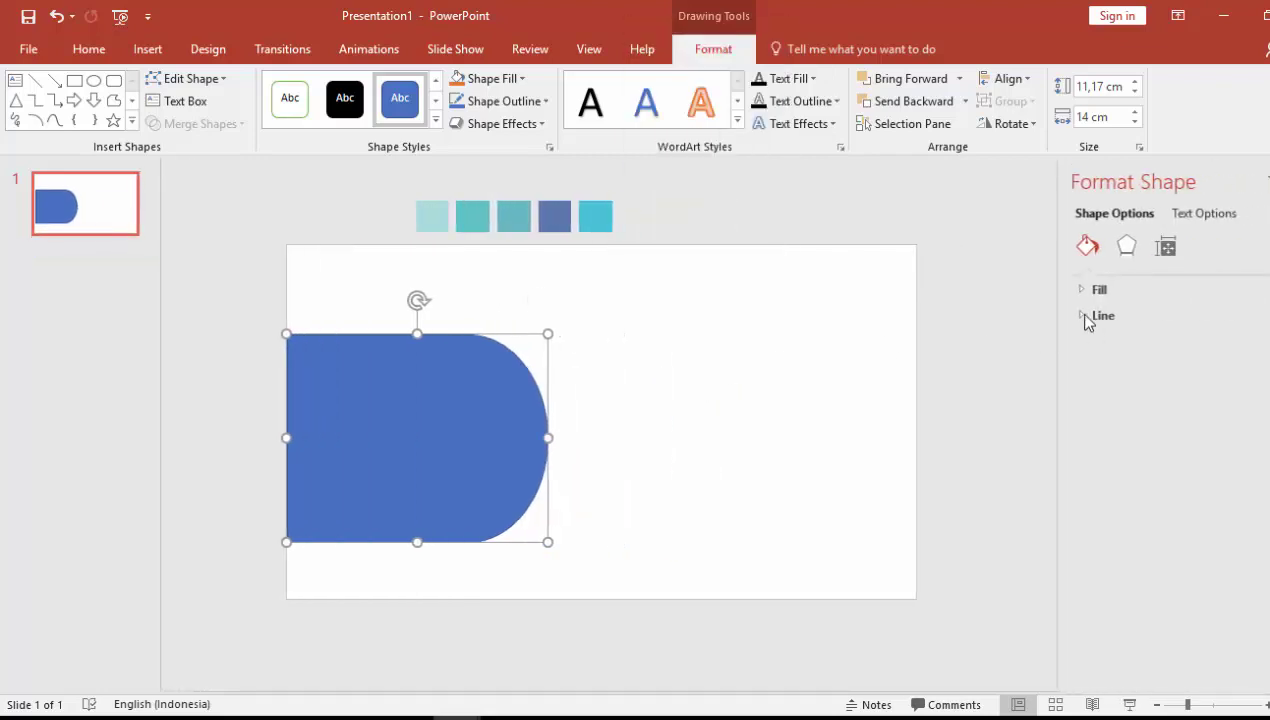
{"action": "left_click", "coordinate": [1090, 316]}
{"action": "left_click", "coordinate": [1098, 344]}
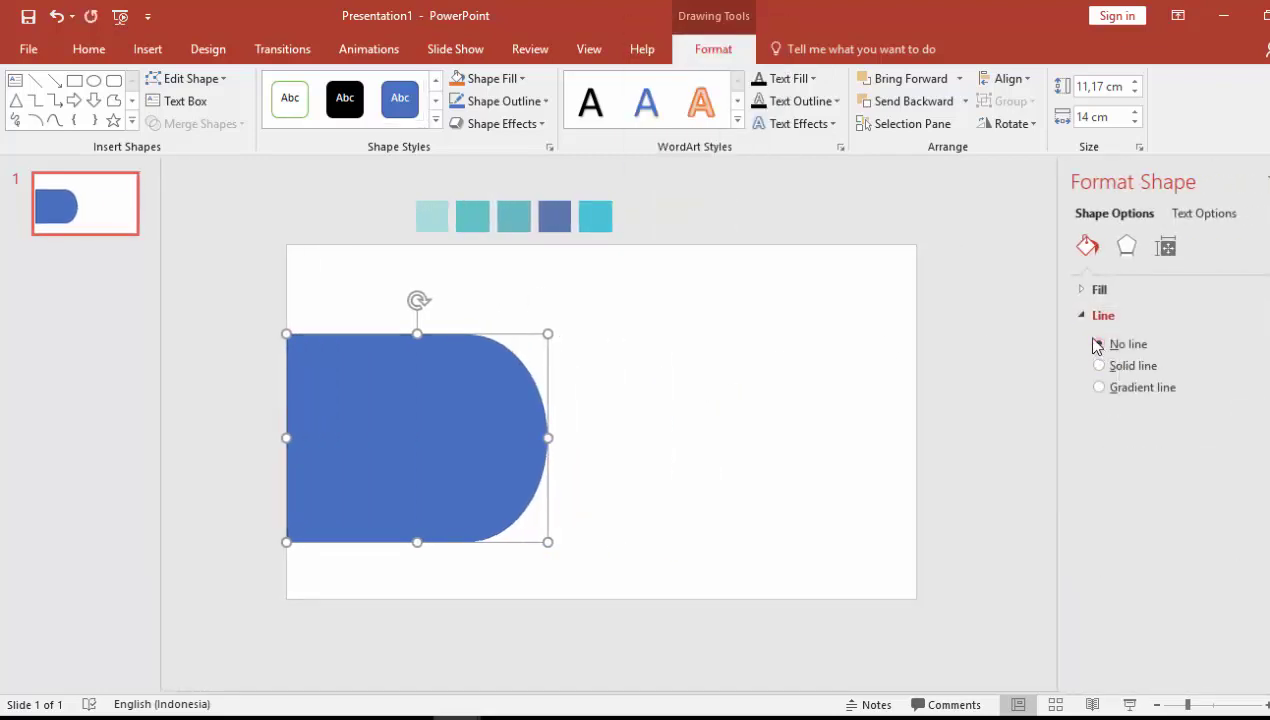
Switch the shape's fill to Picture or texture fill, sourced from a file
{"action": "left_click", "coordinate": [1088, 290]}
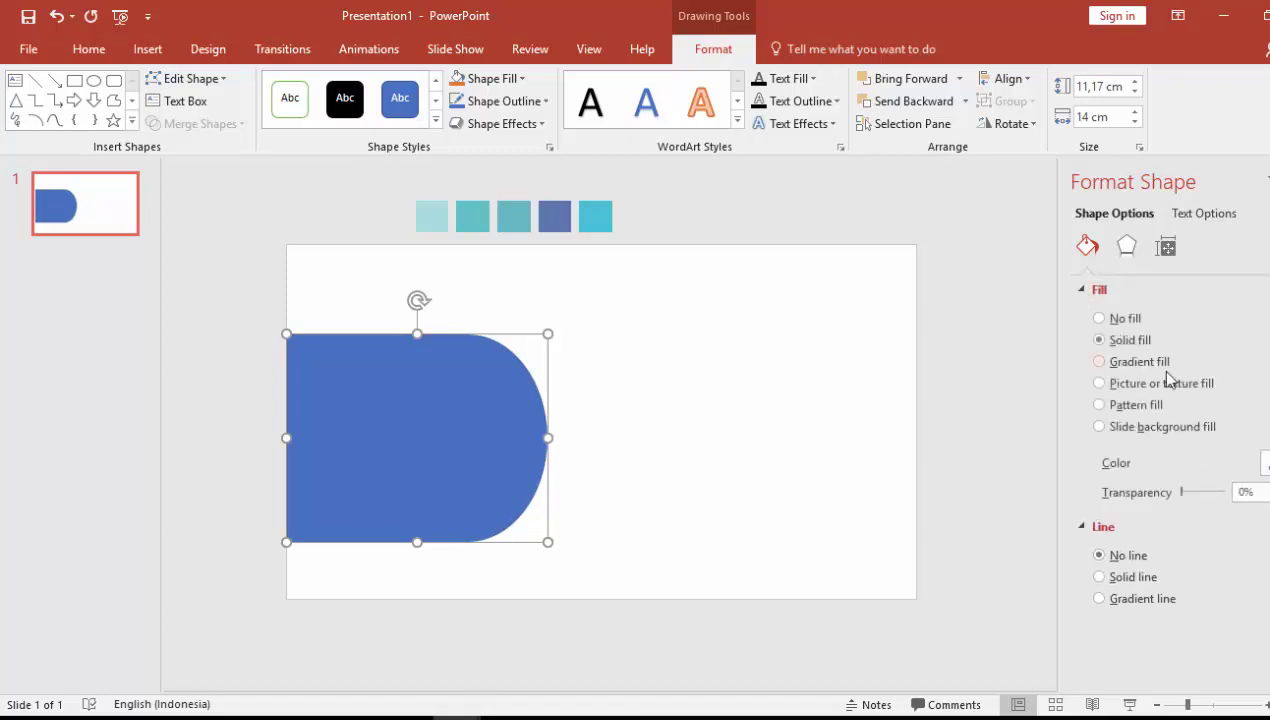
{"action": "left_click", "coordinate": [1112, 383]}
{"action": "left_click", "coordinate": [1122, 483]}
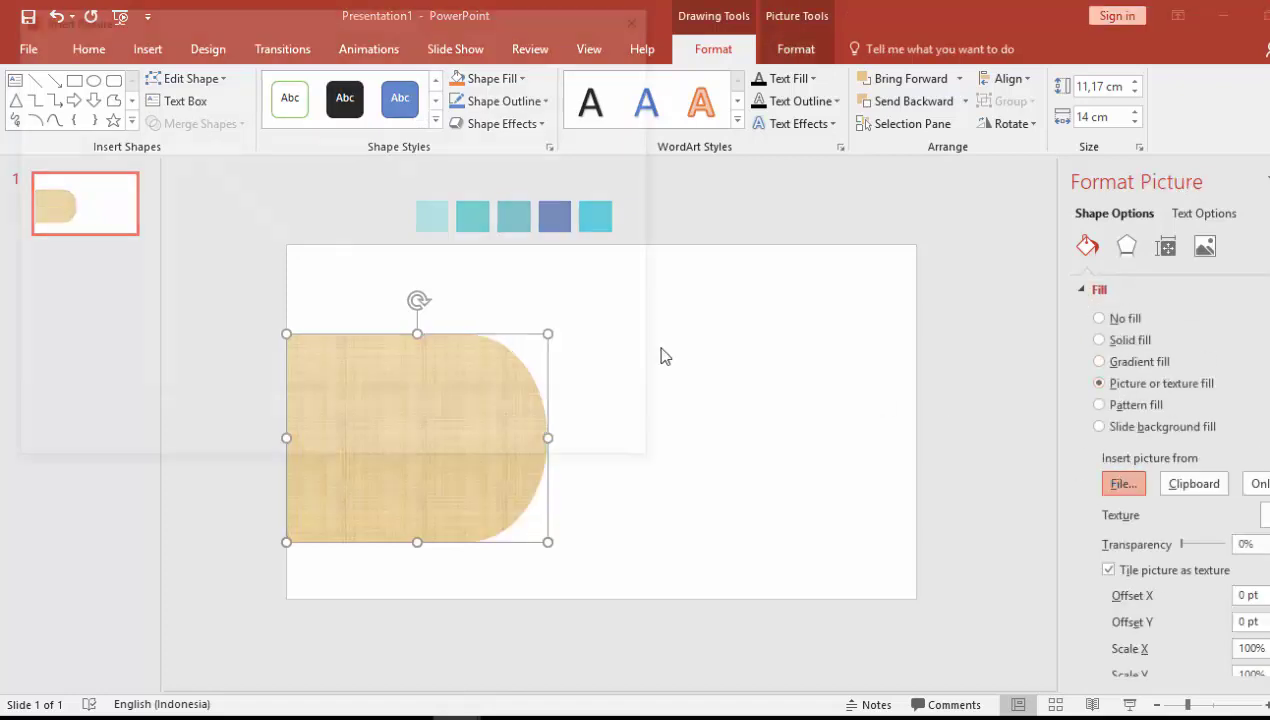
Browse to the foto keto folder under POWERPOINT > 25 KETO FASTOSIS > DIET KETOFASTOSIS
{"action": "left_click", "coordinate": [160, 50]}
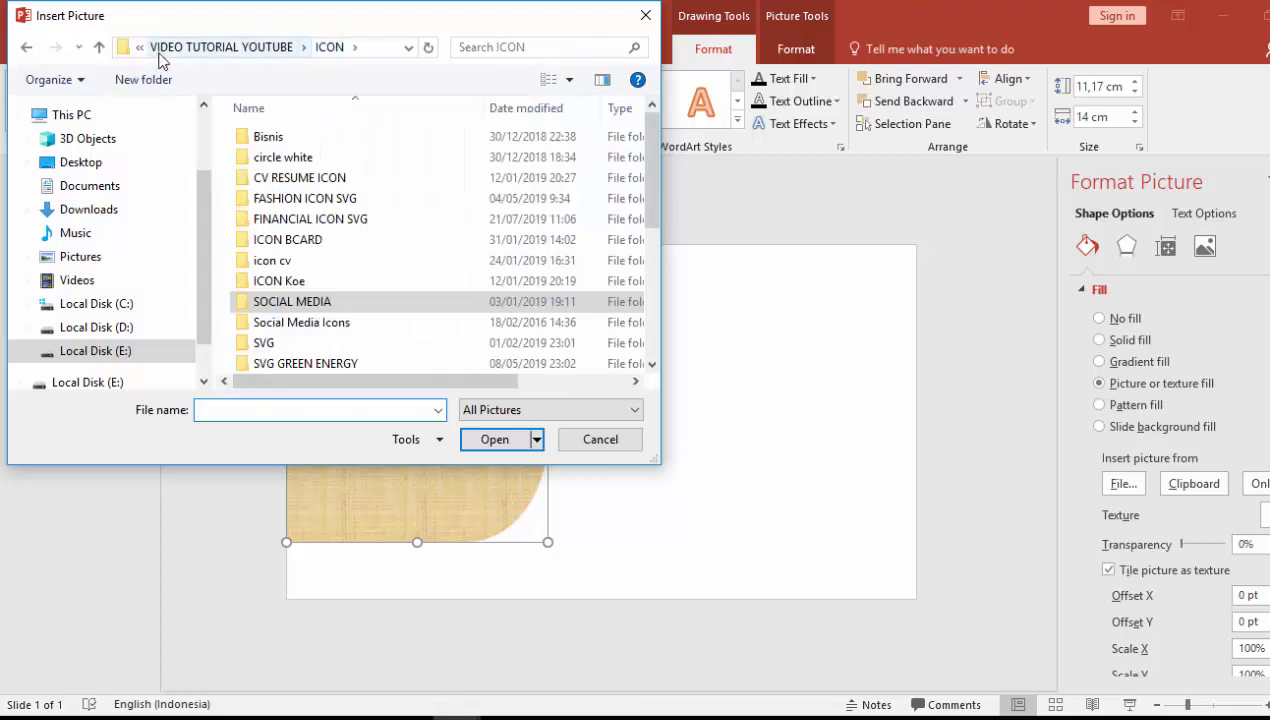
{"action": "left_click", "coordinate": [204, 48]}
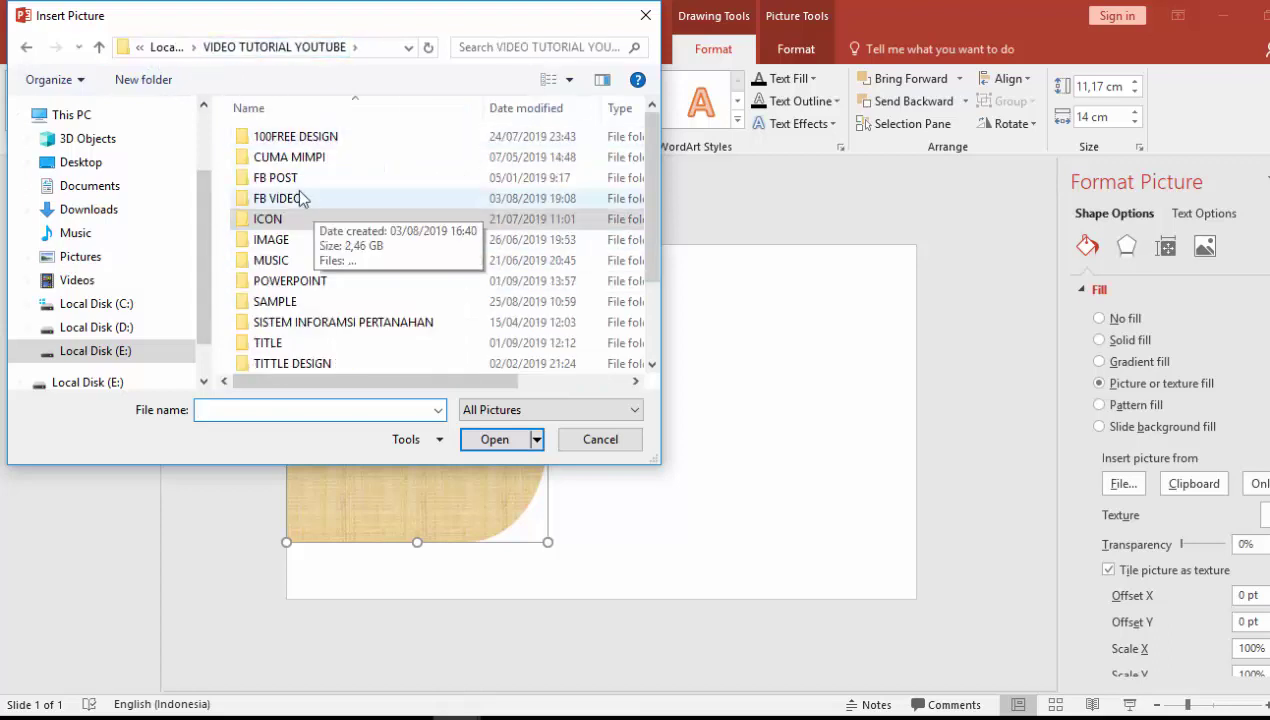
{"action": "double_click", "coordinate": [318, 241]}
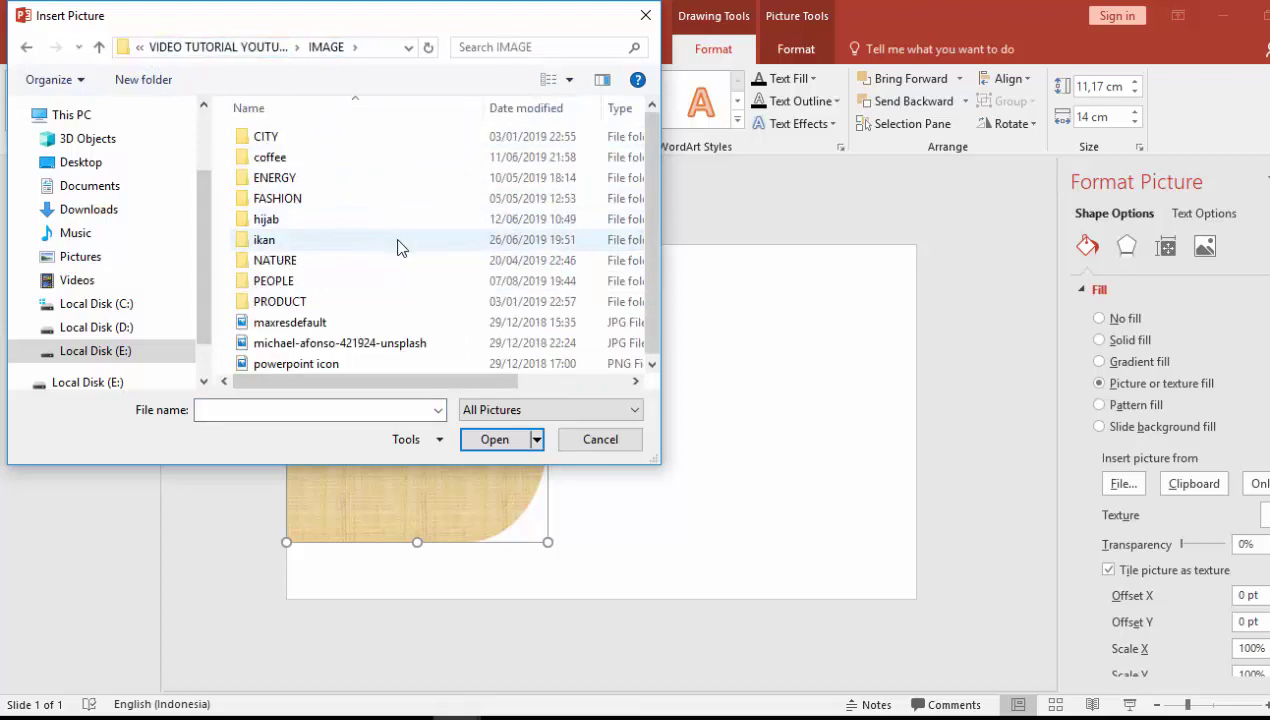
{"action": "left_click", "coordinate": [197, 48]}
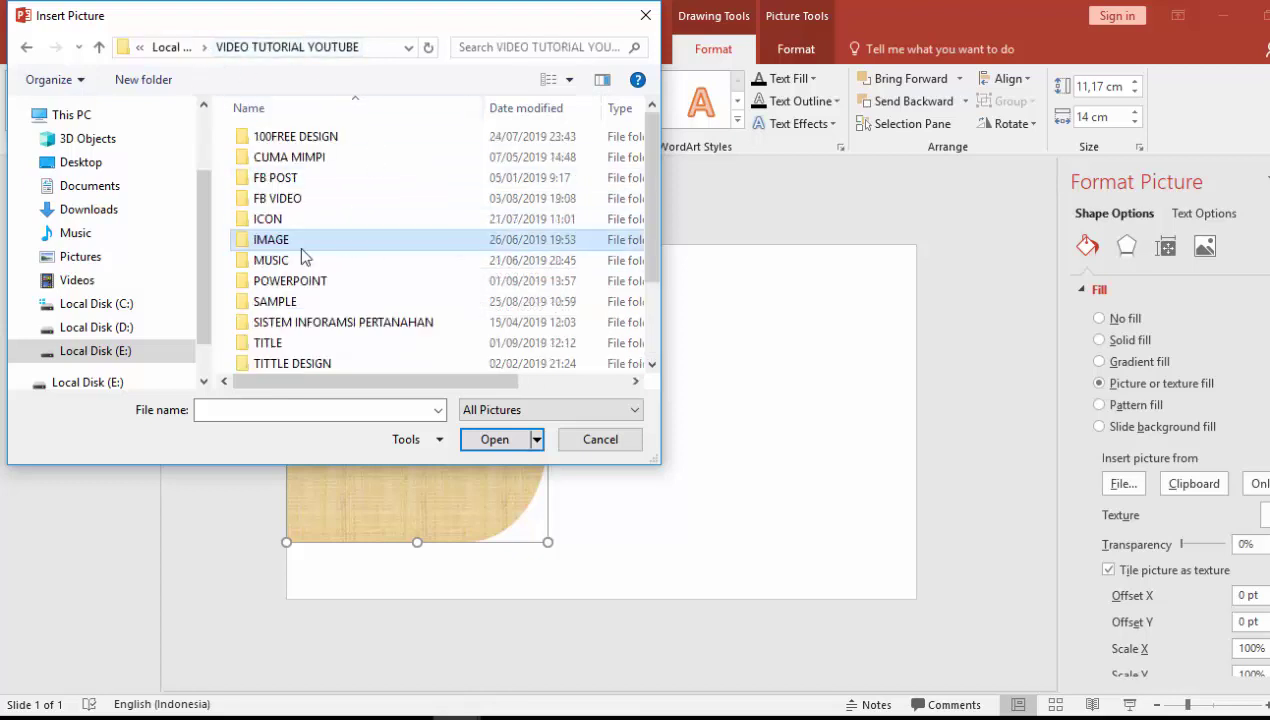
{"action": "double_click", "coordinate": [300, 281]}
{"action": "scroll", "coordinate": [320, 300], "scroll_direction": "down", "scroll_amount": 3}
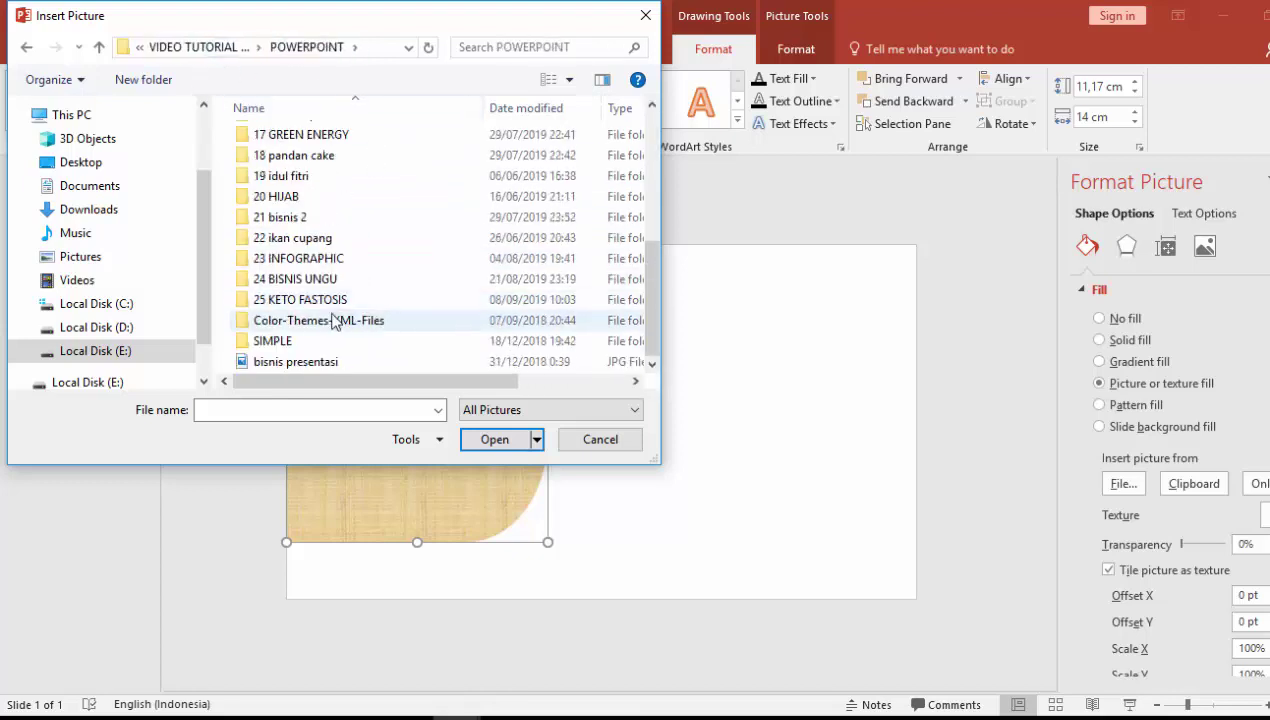
{"action": "double_click", "coordinate": [320, 300]}
{"action": "double_click", "coordinate": [295, 138]}
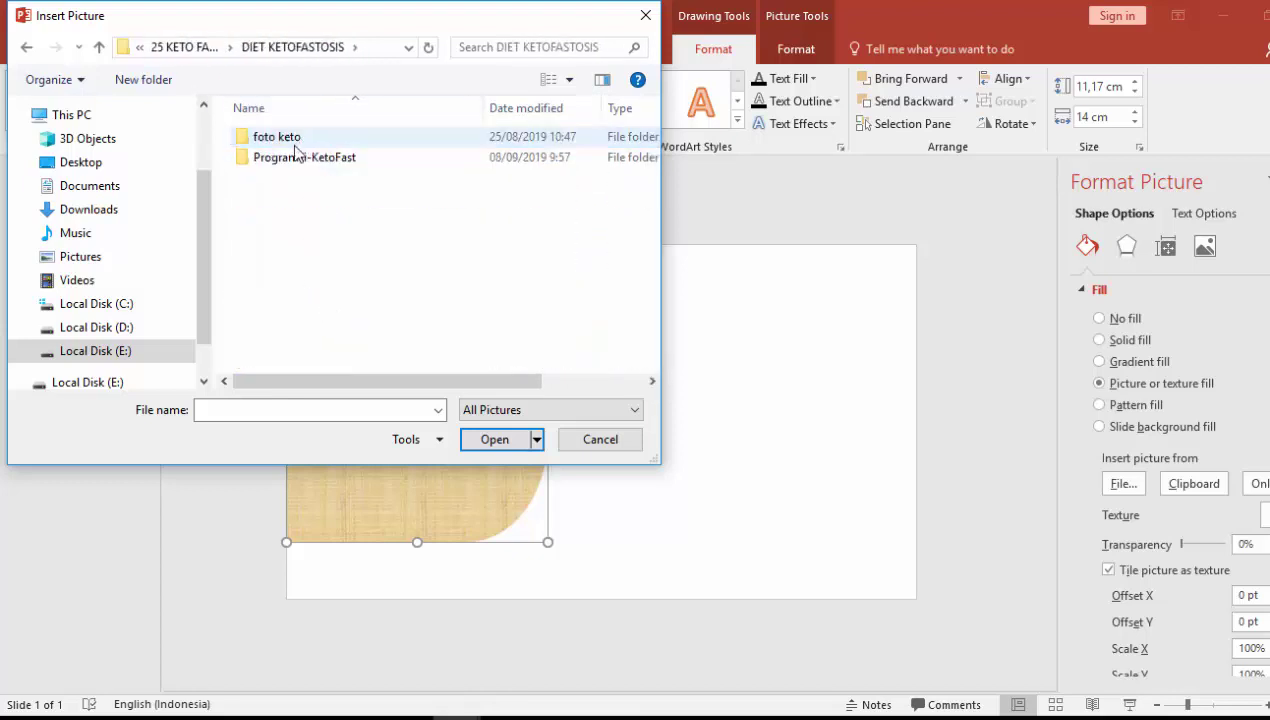
{"action": "double_click", "coordinate": [295, 146]}
Insert AN159-Salmon-Avo-Slate-Board as the shape's picture fill
{"action": "scroll", "coordinate": [488, 269], "scroll_direction": "down", "scroll_amount": 3}
{"action": "scroll", "coordinate": [489, 270], "scroll_direction": "down", "scroll_amount": 3}
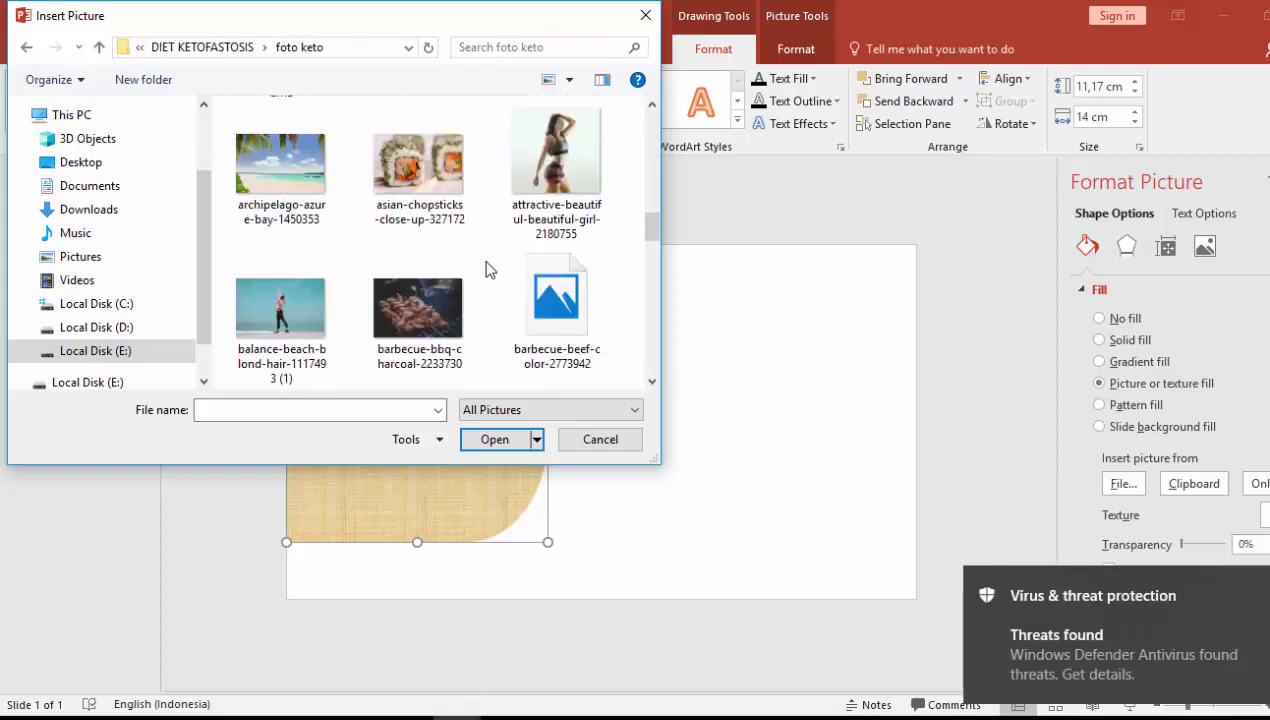
{"action": "scroll", "coordinate": [488, 268], "scroll_direction": "up", "scroll_amount": 3}
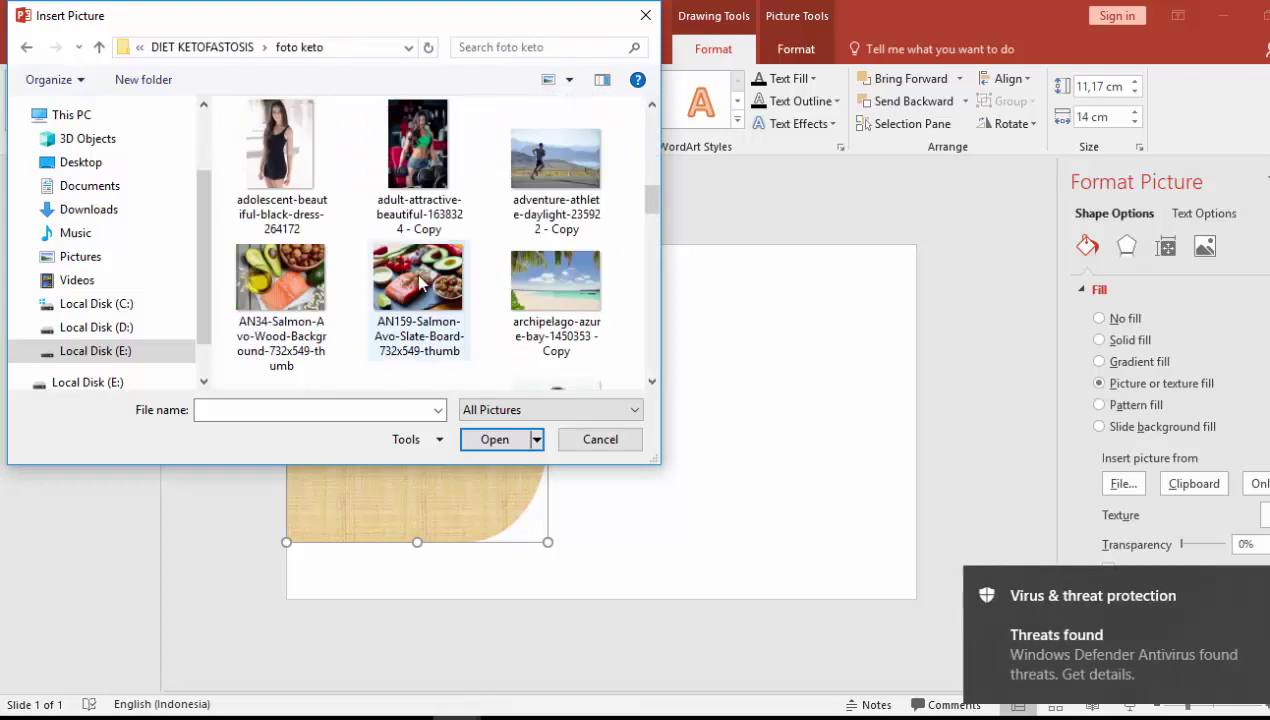
{"action": "left_click", "coordinate": [452, 330]}
{"action": "left_click", "coordinate": [494, 439]}
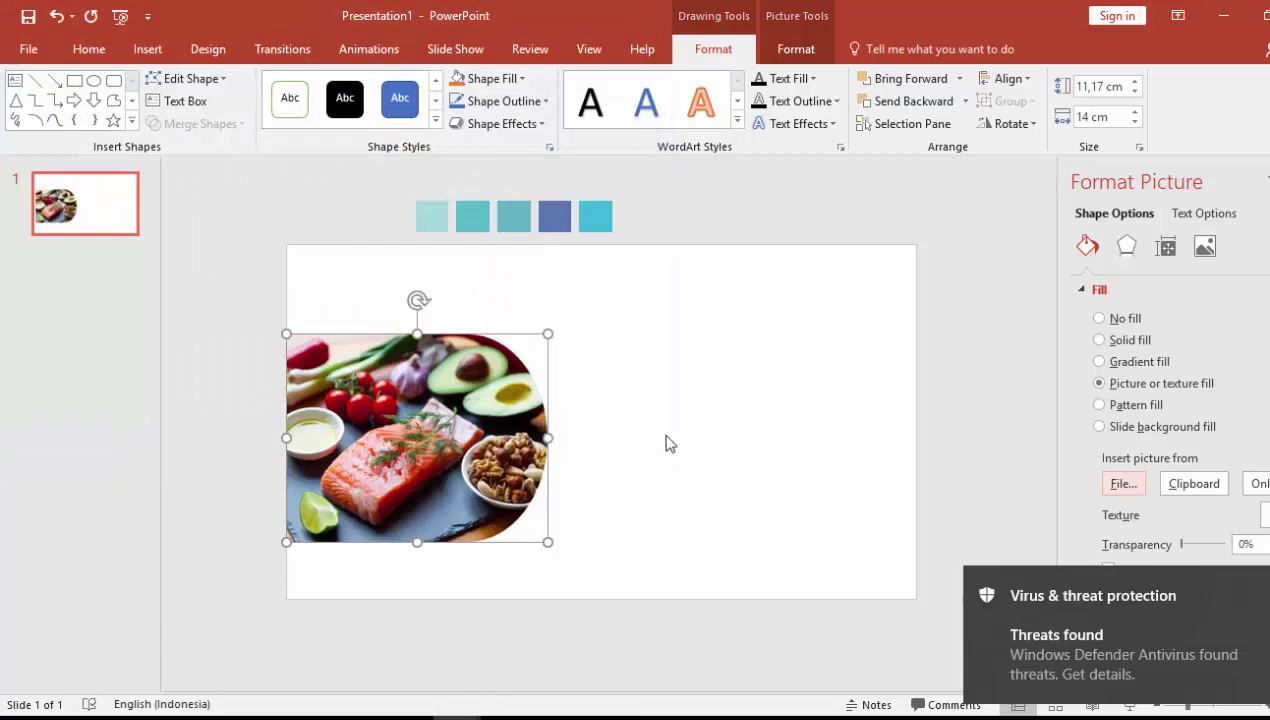
Give the salmon picture an outer shadow with 8 pt distance and move it slightly up
{"action": "left_click", "coordinate": [1128, 248]}
{"action": "left_click", "coordinate": [1113, 290]}
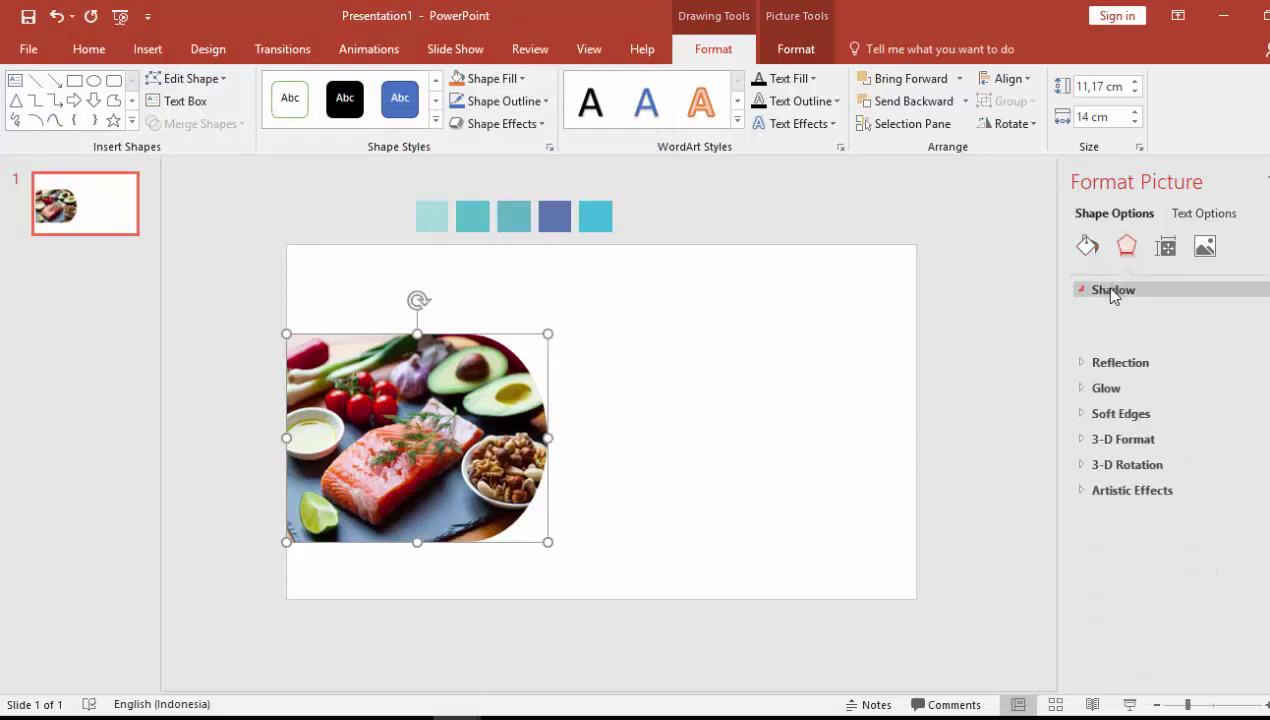
{"action": "left_click", "coordinate": [1264, 316]}
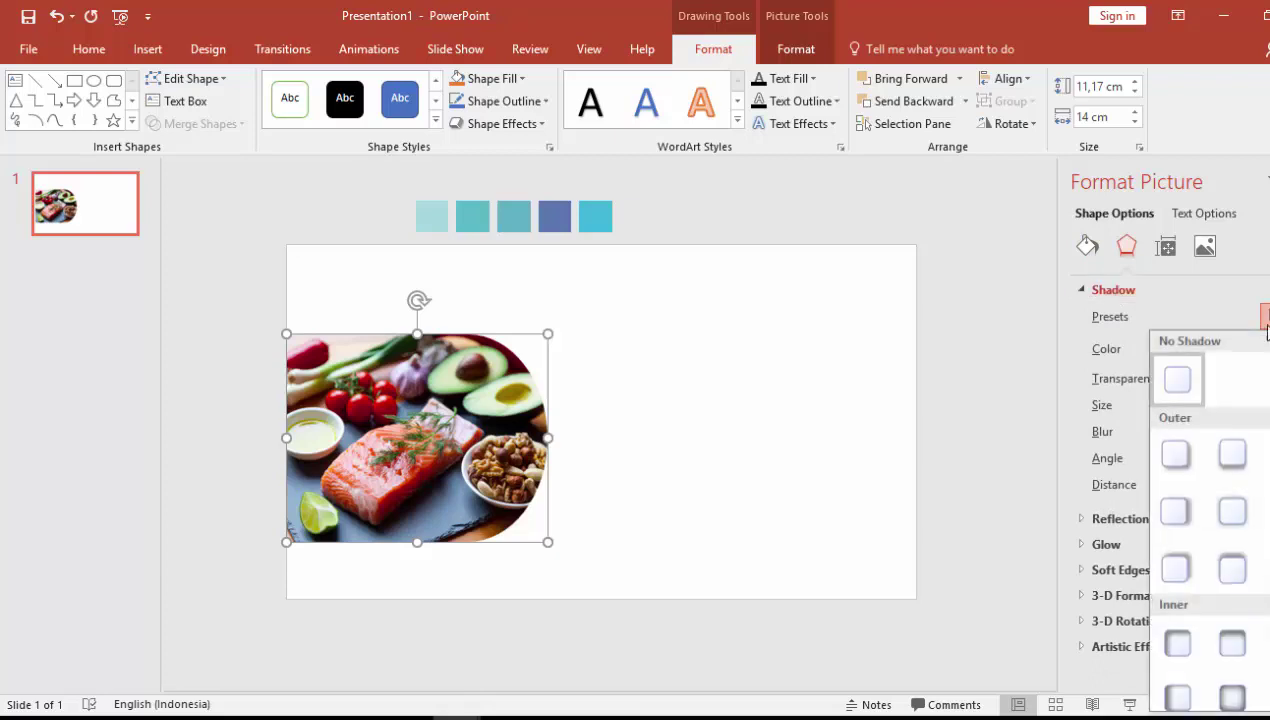
{"action": "left_click", "coordinate": [1177, 455]}
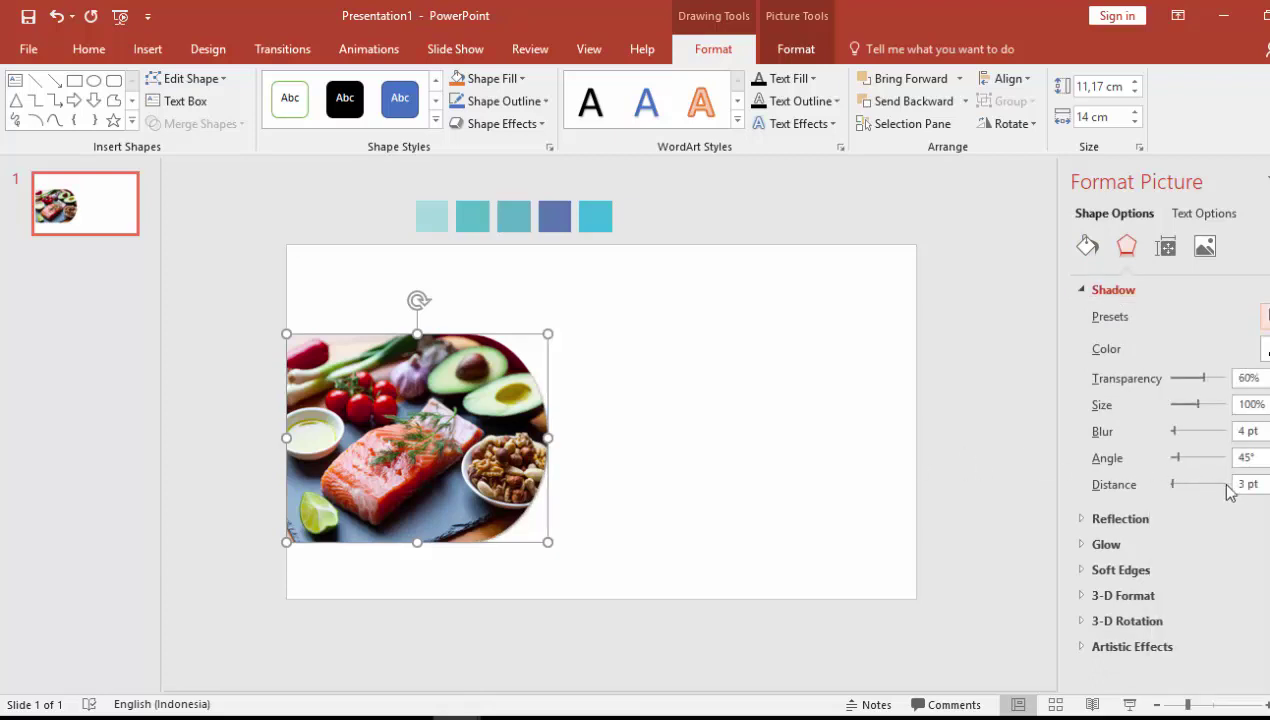
{"action": "left_click", "coordinate": [1268, 480]}
{"action": "left_click", "coordinate": [1268, 480]}
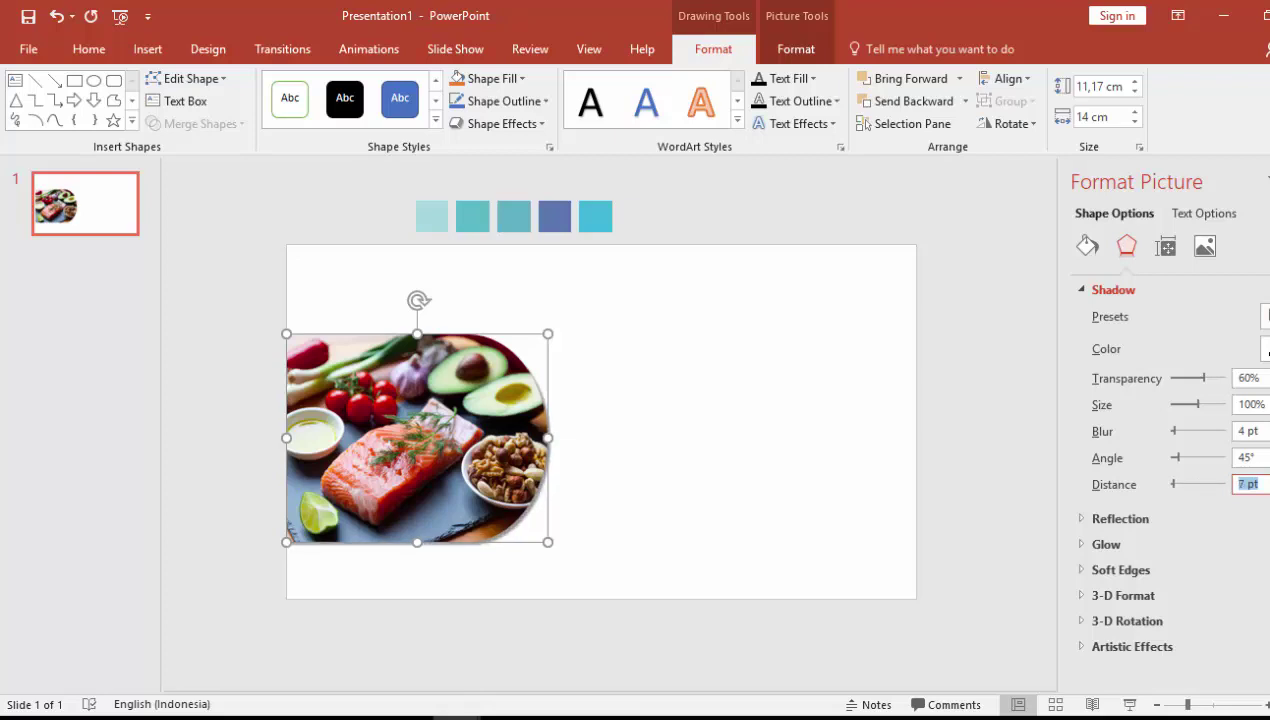
{"action": "left_click", "coordinate": [1268, 480]}
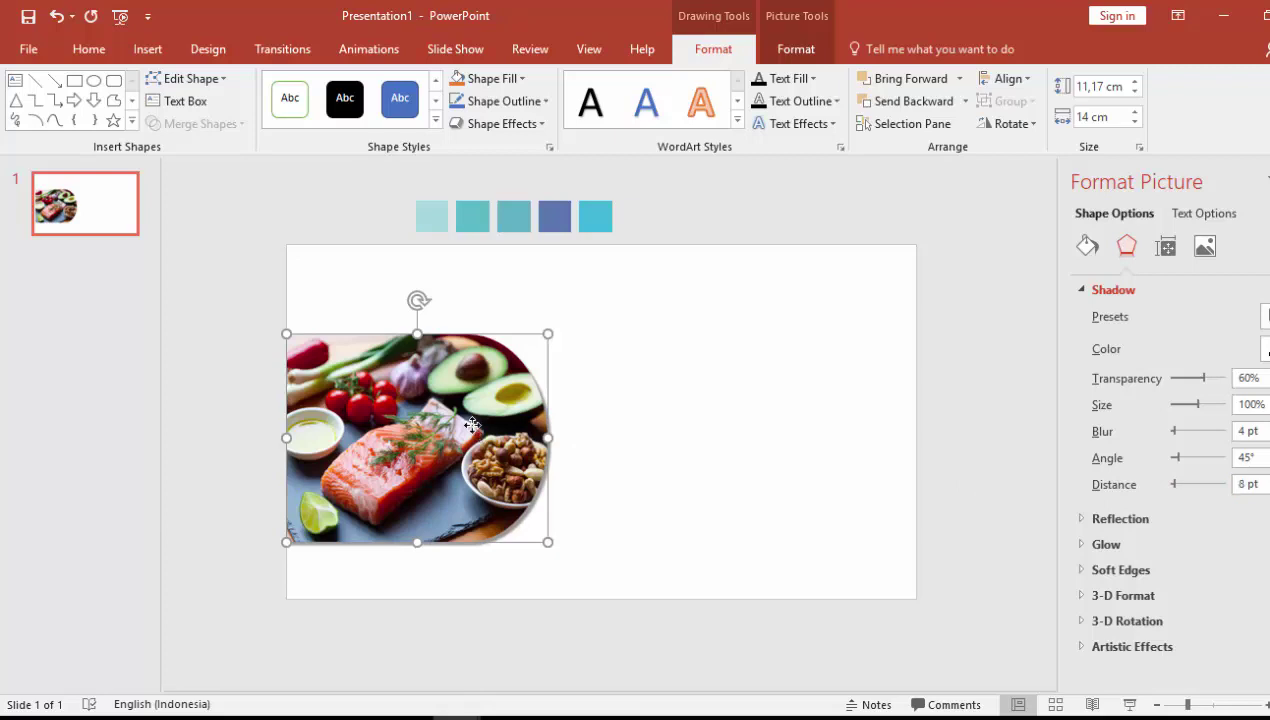
{"action": "left_click_drag", "start_coordinate": [520, 450], "coordinate": [518, 442]}
{"action": "left_click", "coordinate": [657, 422]}
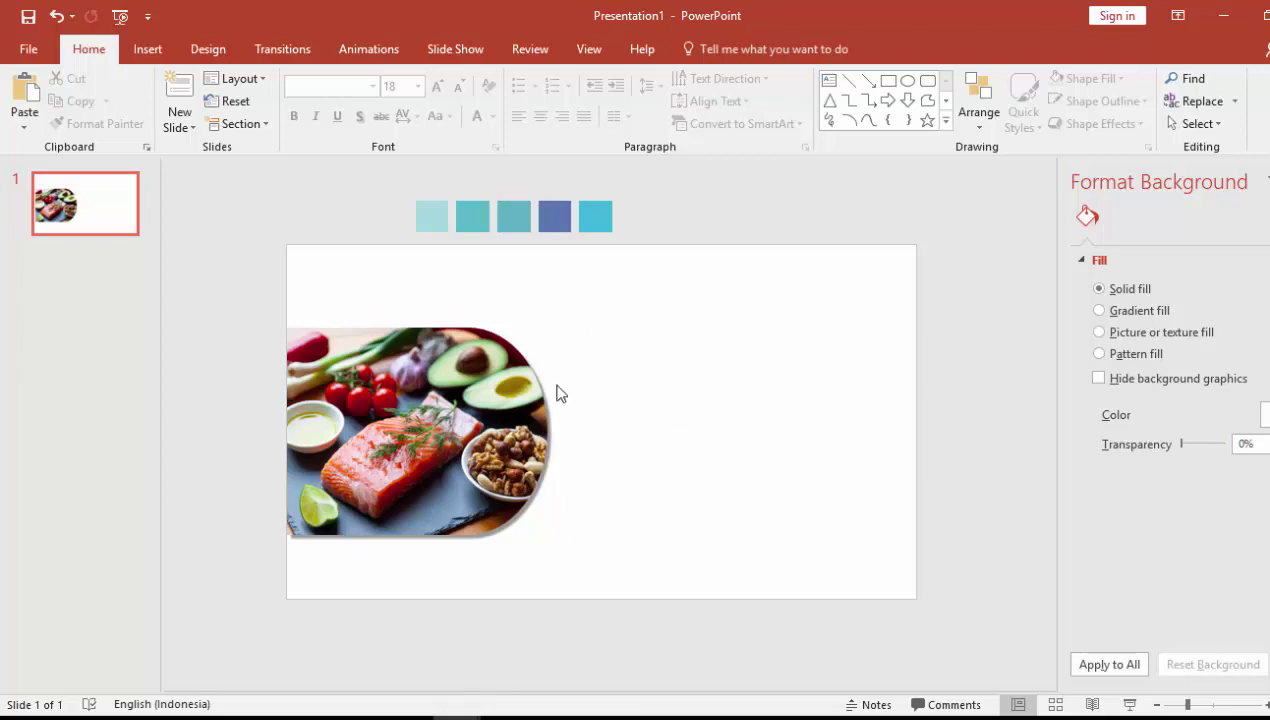
Add a text box reading 'CATATAN PENTING' near the slide top, right of the picture
{"action": "left_click", "coordinate": [492, 410]}
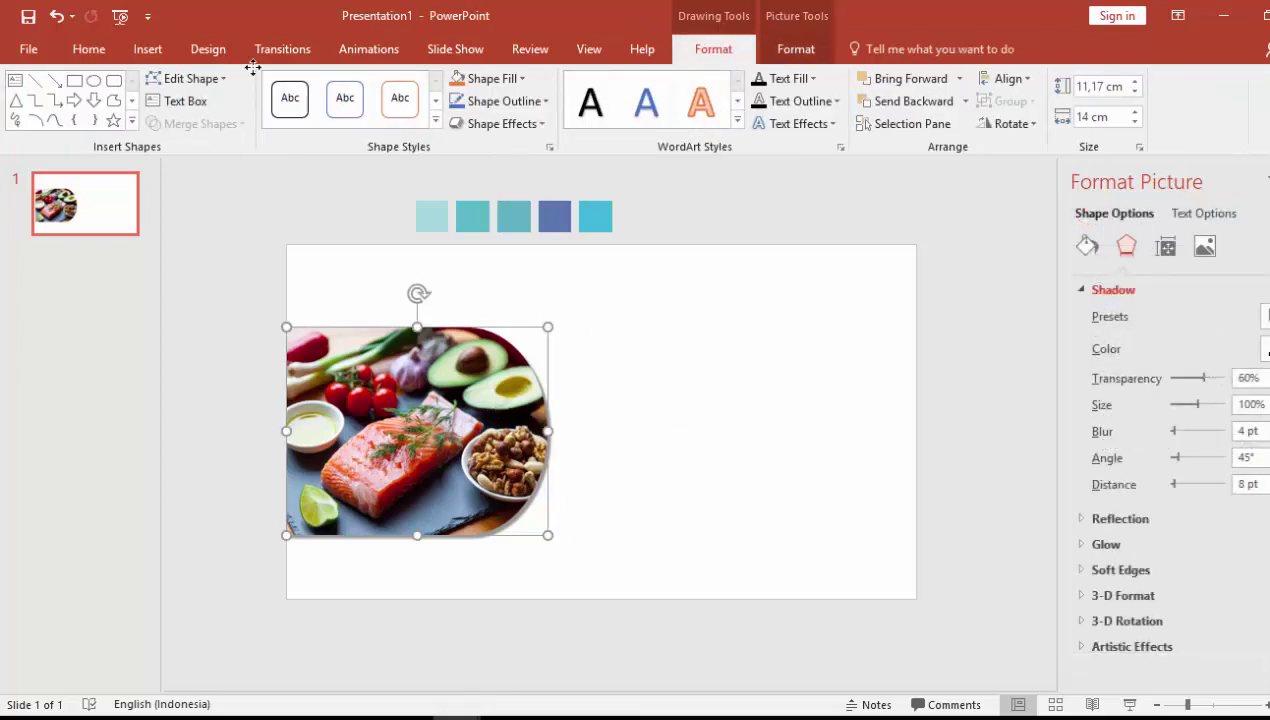
{"action": "left_click", "coordinate": [158, 58]}
{"action": "left_click", "coordinate": [745, 110]}
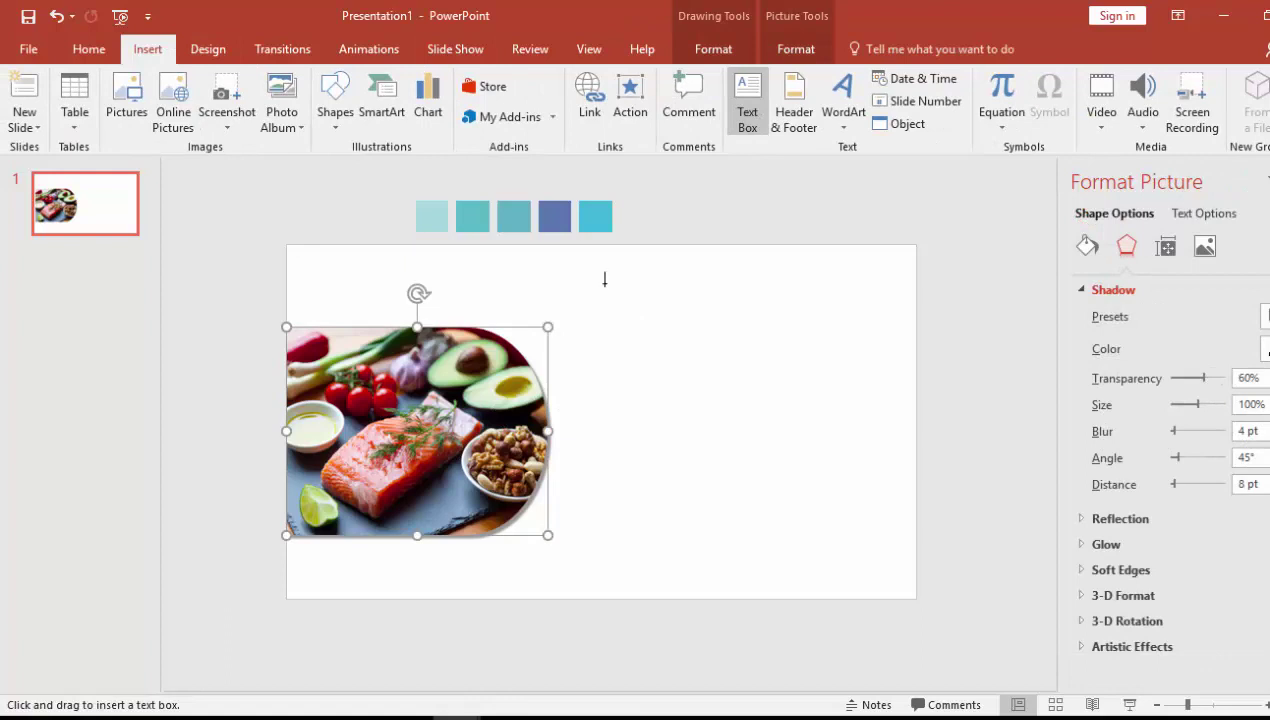
{"action": "left_click", "coordinate": [604, 279]}
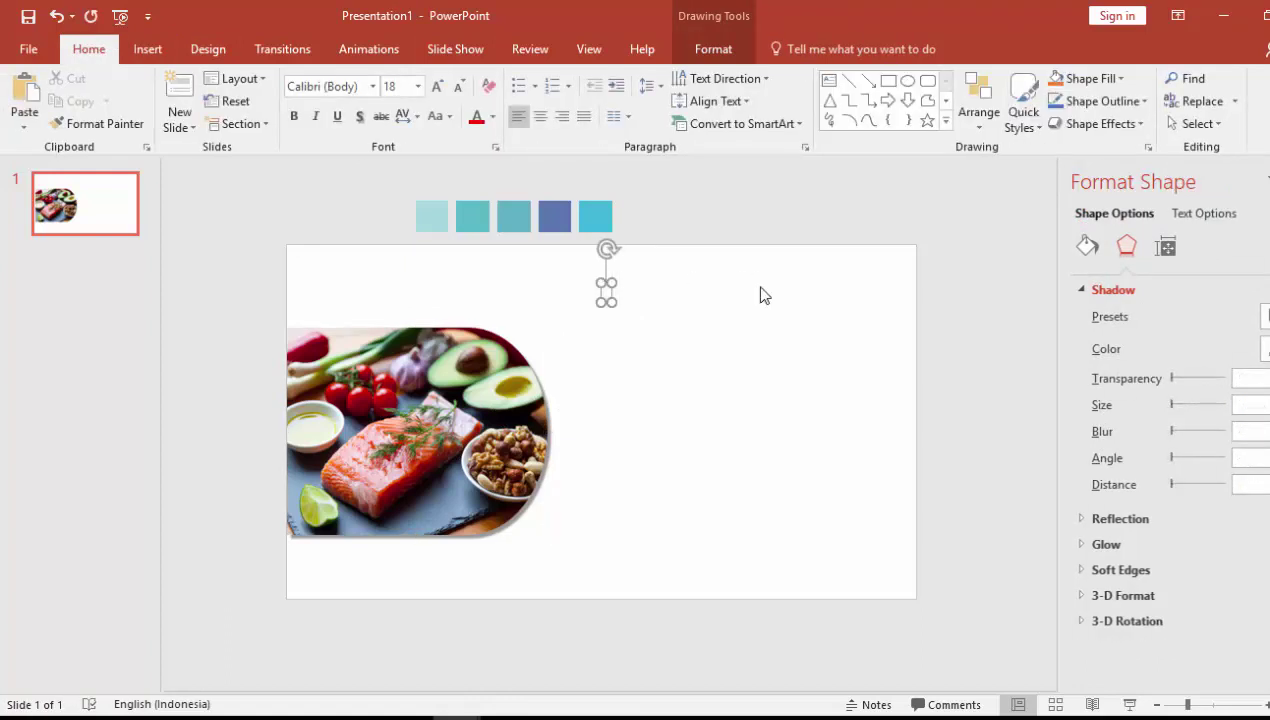
{"action": "type", "text": "CATATA"}
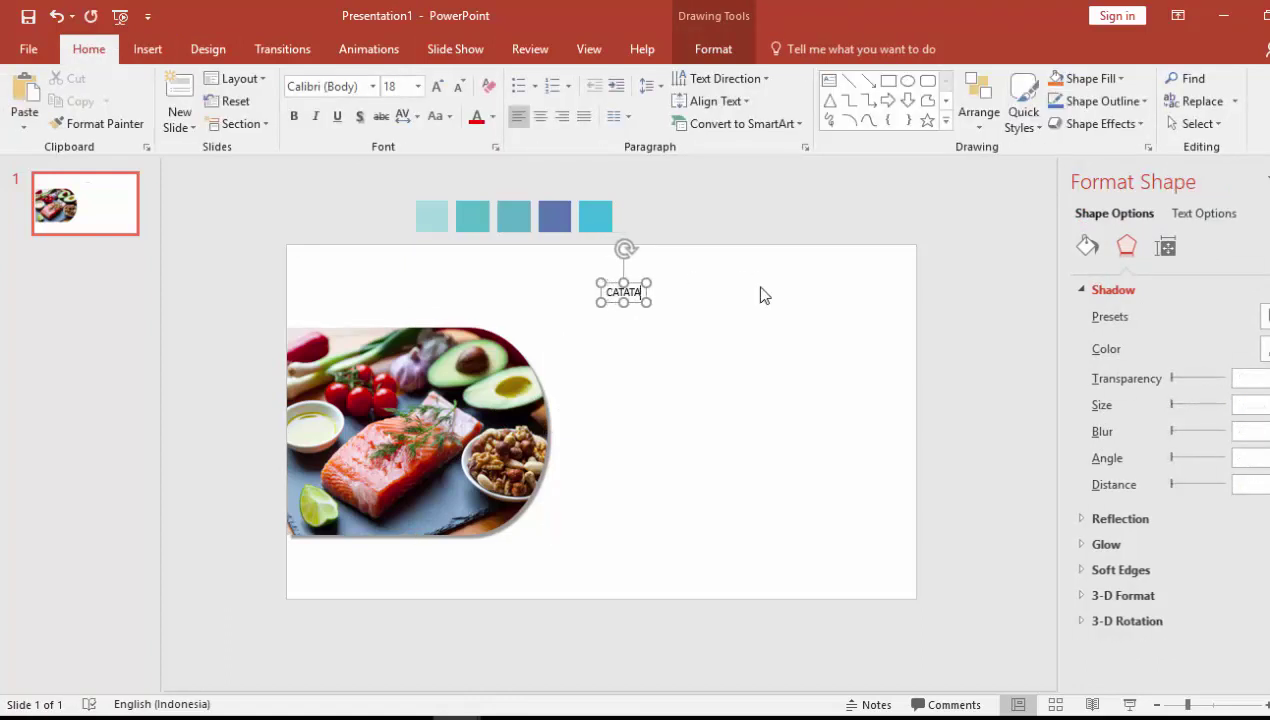
{"action": "type", "text": "N PENTING"}
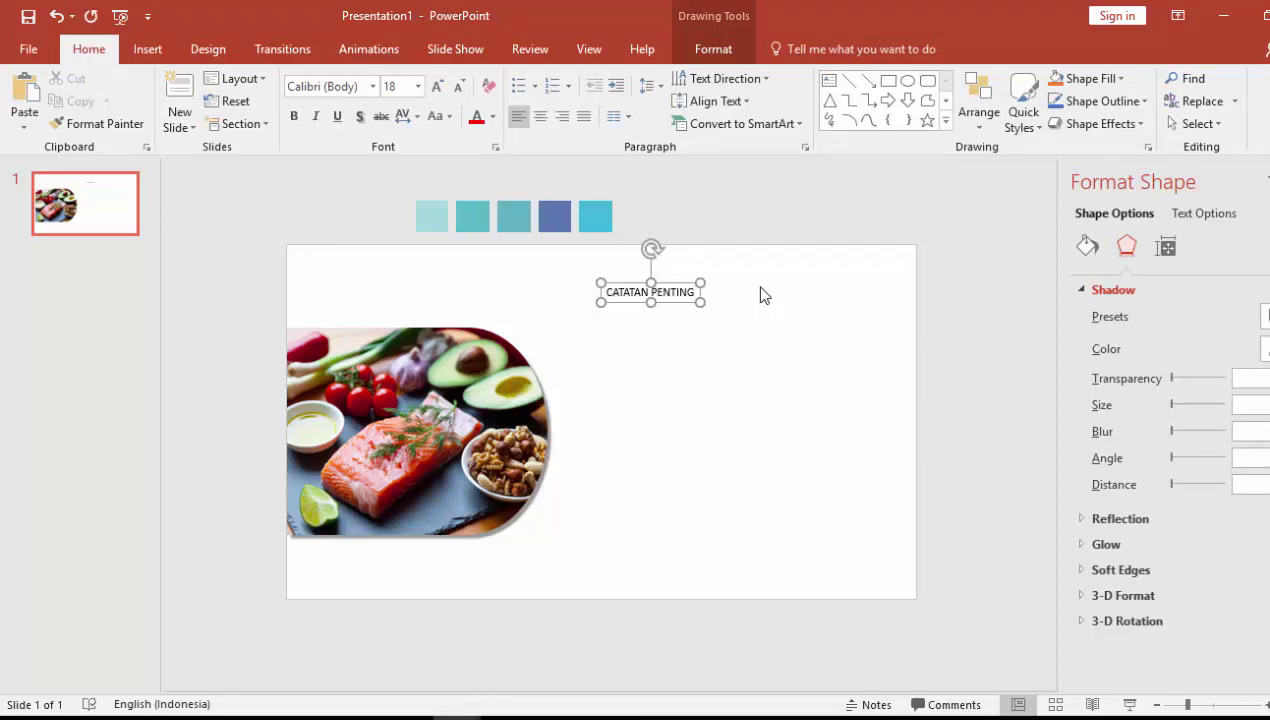
{"action": "left_click", "coordinate": [769, 375]}
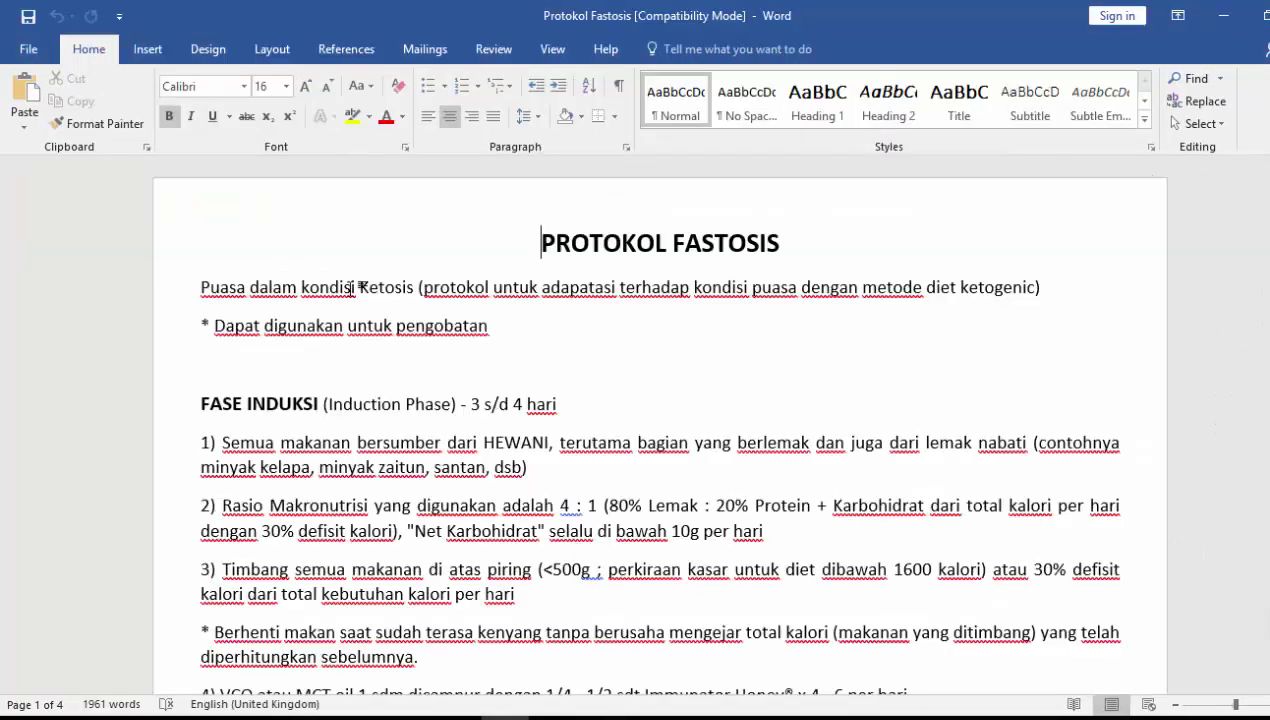
Scroll Protokol Fastosis to page 4 and click into the bullet about sleeping early
{"action": "scroll", "coordinate": [660, 425], "scroll_direction": "down", "scroll_amount": 1}
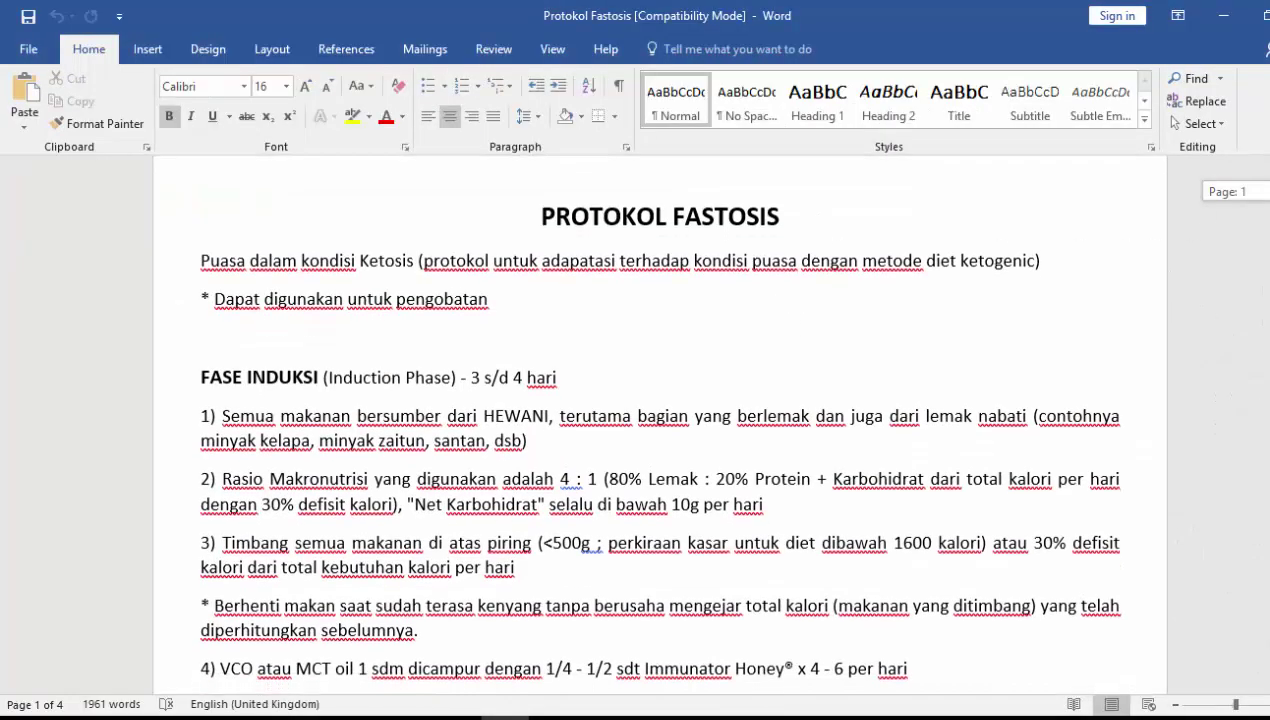
{"action": "scroll", "coordinate": [660, 425], "scroll_direction": "down", "scroll_amount": 10}
{"action": "scroll", "coordinate": [660, 425], "scroll_direction": "down", "scroll_amount": 10}
{"action": "scroll", "coordinate": [660, 425], "scroll_direction": "down", "scroll_amount": 5}
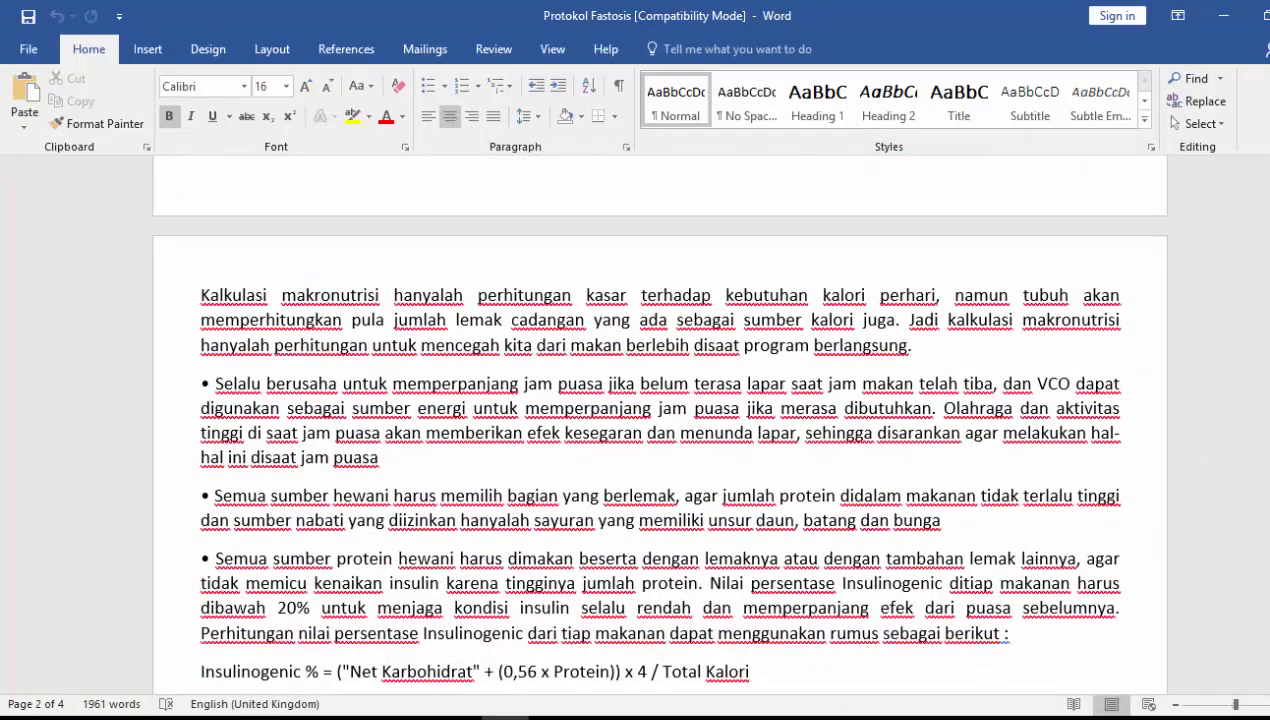
{"action": "scroll", "coordinate": [827, 425], "scroll_direction": "down", "scroll_amount": 5}
{"action": "scroll", "coordinate": [827, 425], "scroll_direction": "down", "scroll_amount": 5}
{"action": "scroll", "coordinate": [827, 425], "scroll_direction": "down", "scroll_amount": 1}
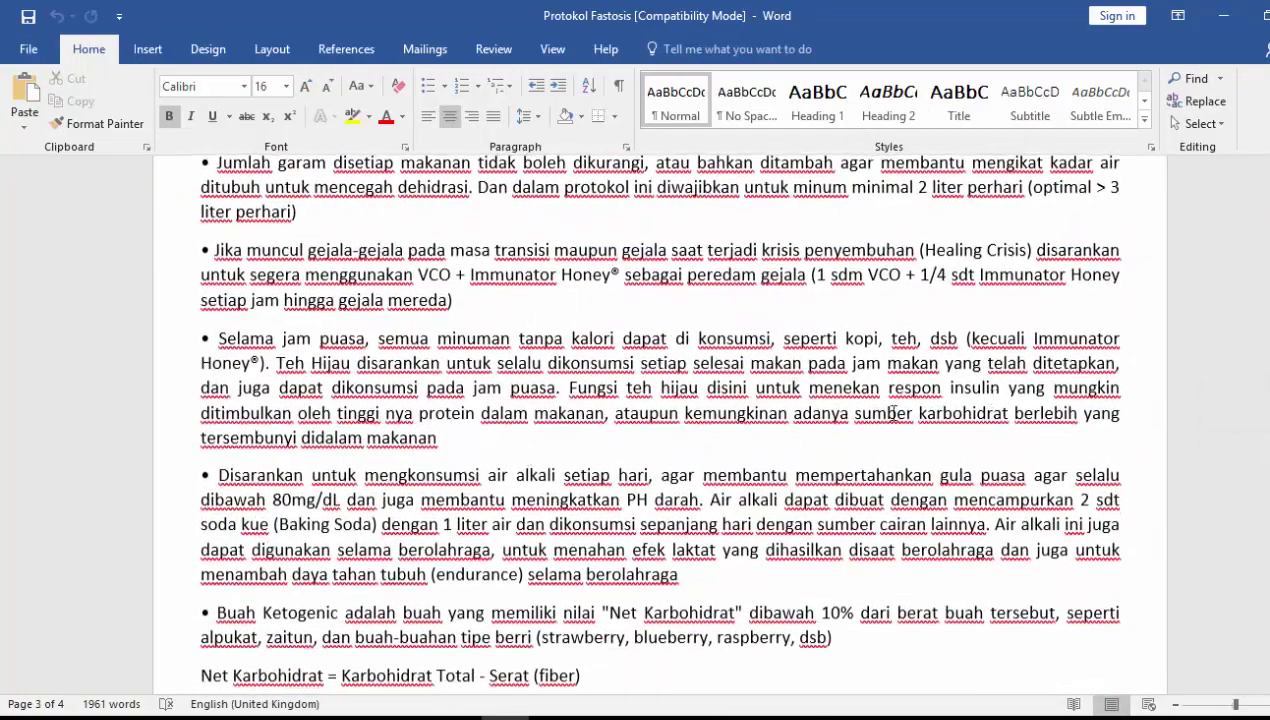
{"action": "scroll", "coordinate": [887, 412], "scroll_direction": "down", "scroll_amount": 1}
{"action": "scroll", "coordinate": [887, 412], "scroll_direction": "down", "scroll_amount": 1}
{"action": "scroll", "coordinate": [708, 398], "scroll_direction": "down", "scroll_amount": 2}
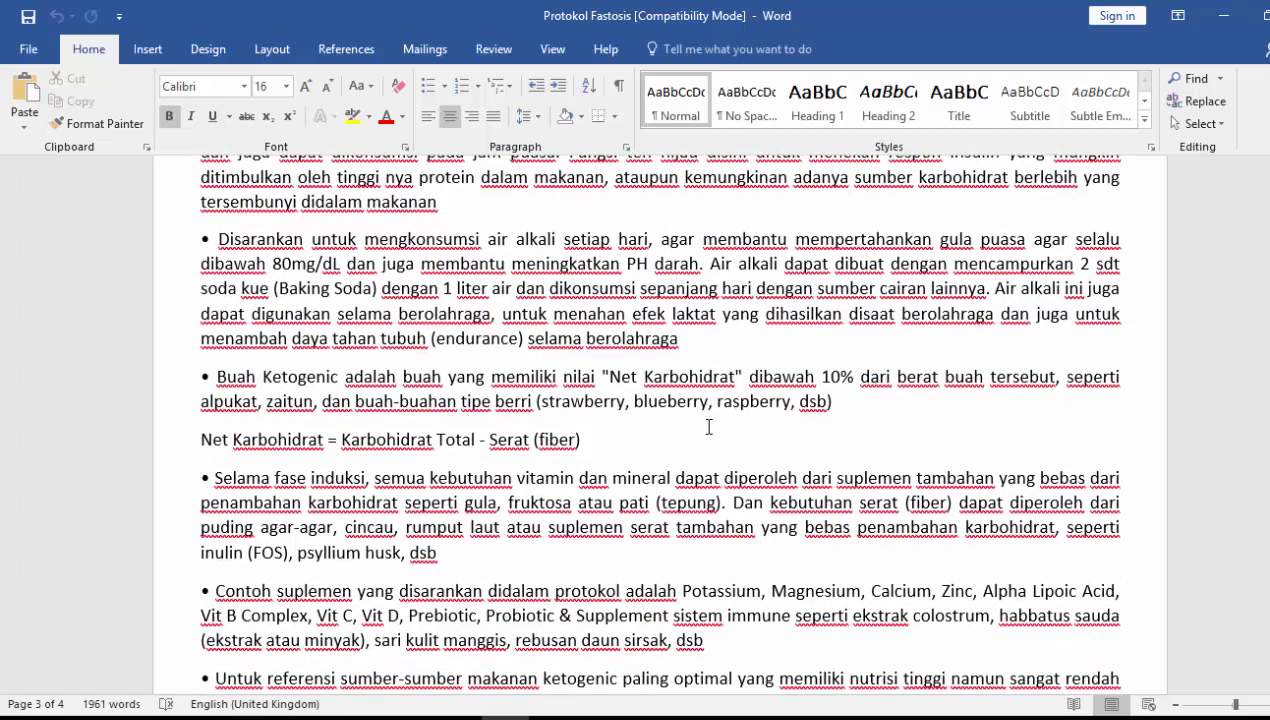
{"action": "scroll", "coordinate": [708, 427], "scroll_direction": "down", "scroll_amount": 1}
{"action": "scroll", "coordinate": [714, 448], "scroll_direction": "down", "scroll_amount": 5}
{"action": "scroll", "coordinate": [714, 448], "scroll_direction": "down", "scroll_amount": 3}
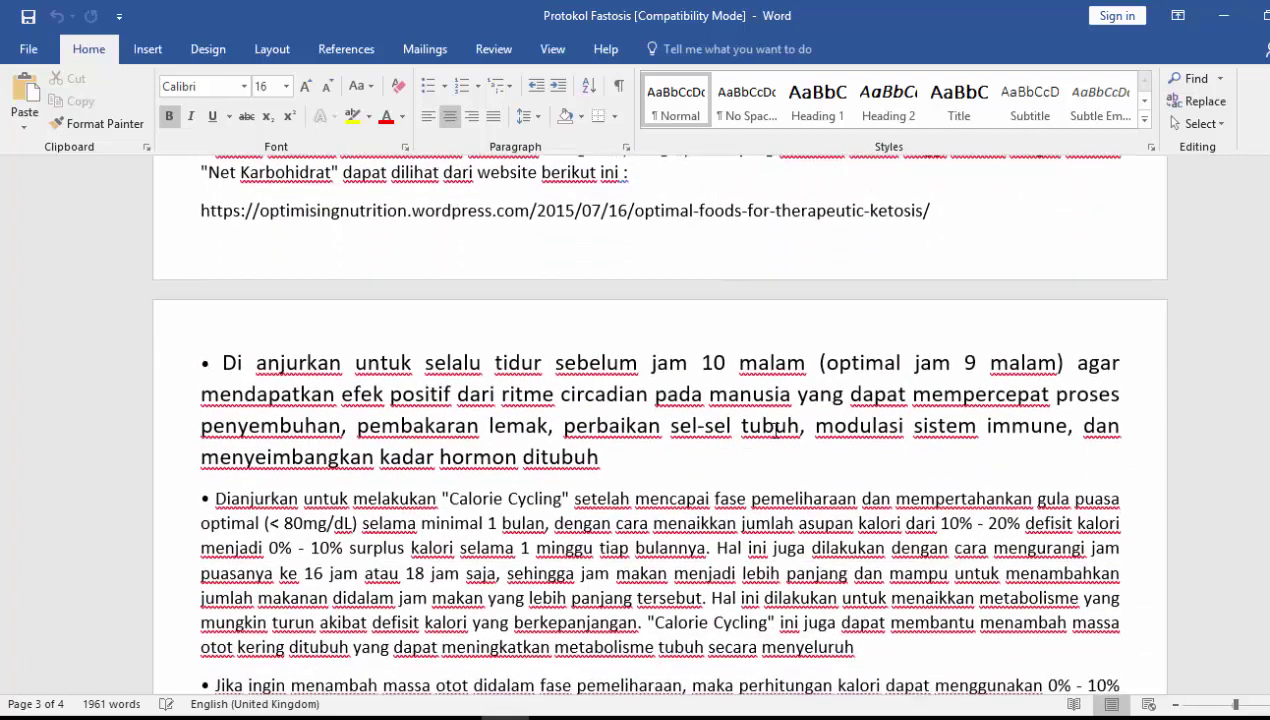
{"action": "left_click", "coordinate": [790, 398]}
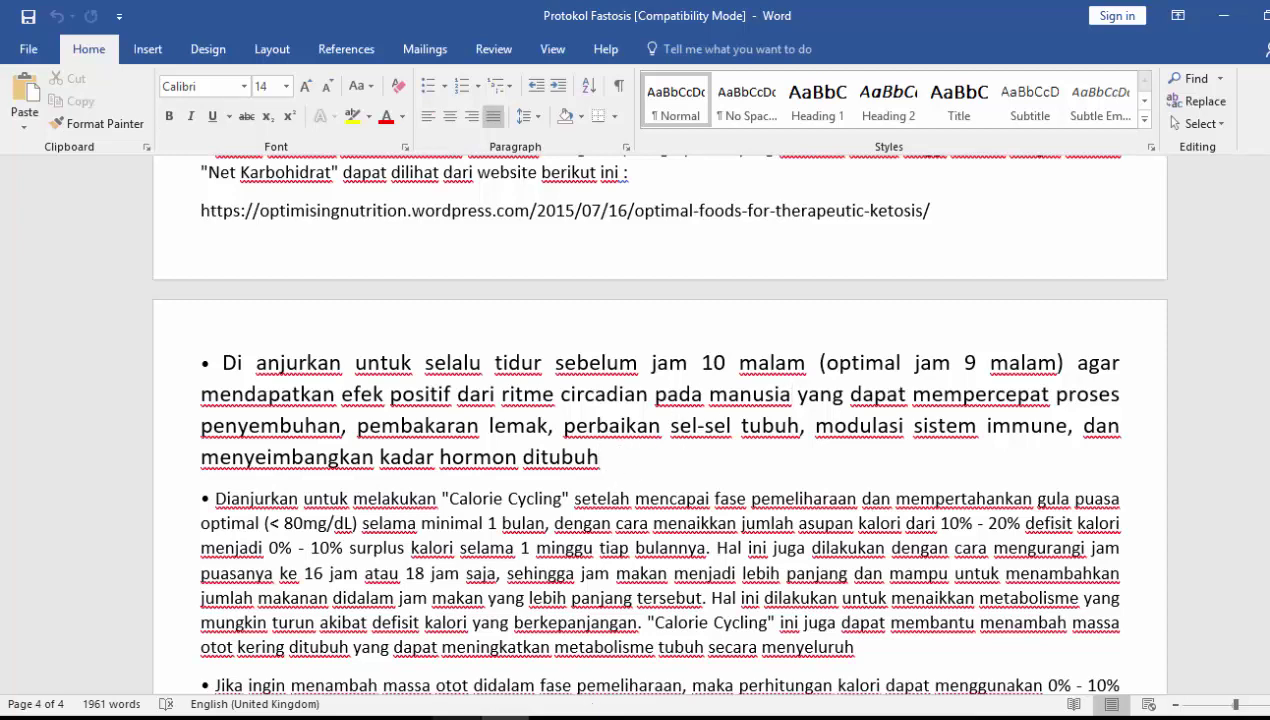
Back in PowerPoint, nudge the salmon picture slightly higher
{"action": "mouse_move", "coordinate": [455, 716]}
{"action": "left_click", "coordinate": [395, 671]}
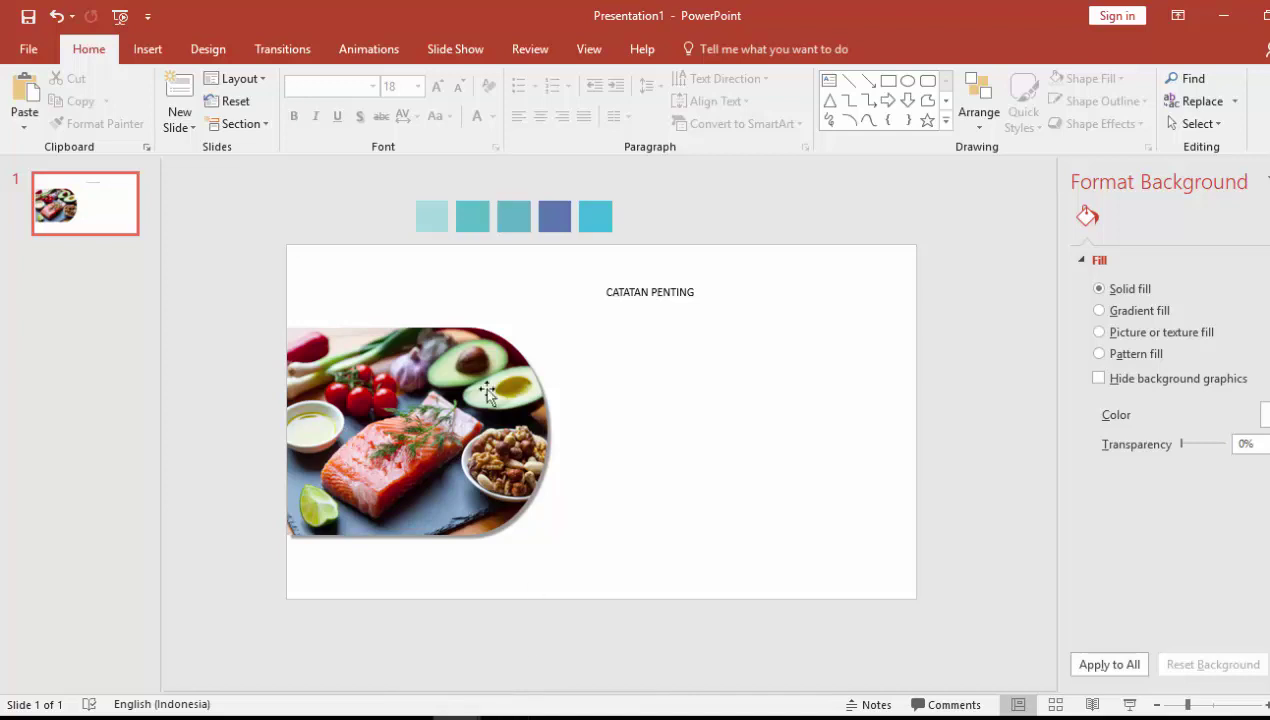
{"action": "left_click_drag", "start_coordinate": [510, 441], "coordinate": [511, 432]}
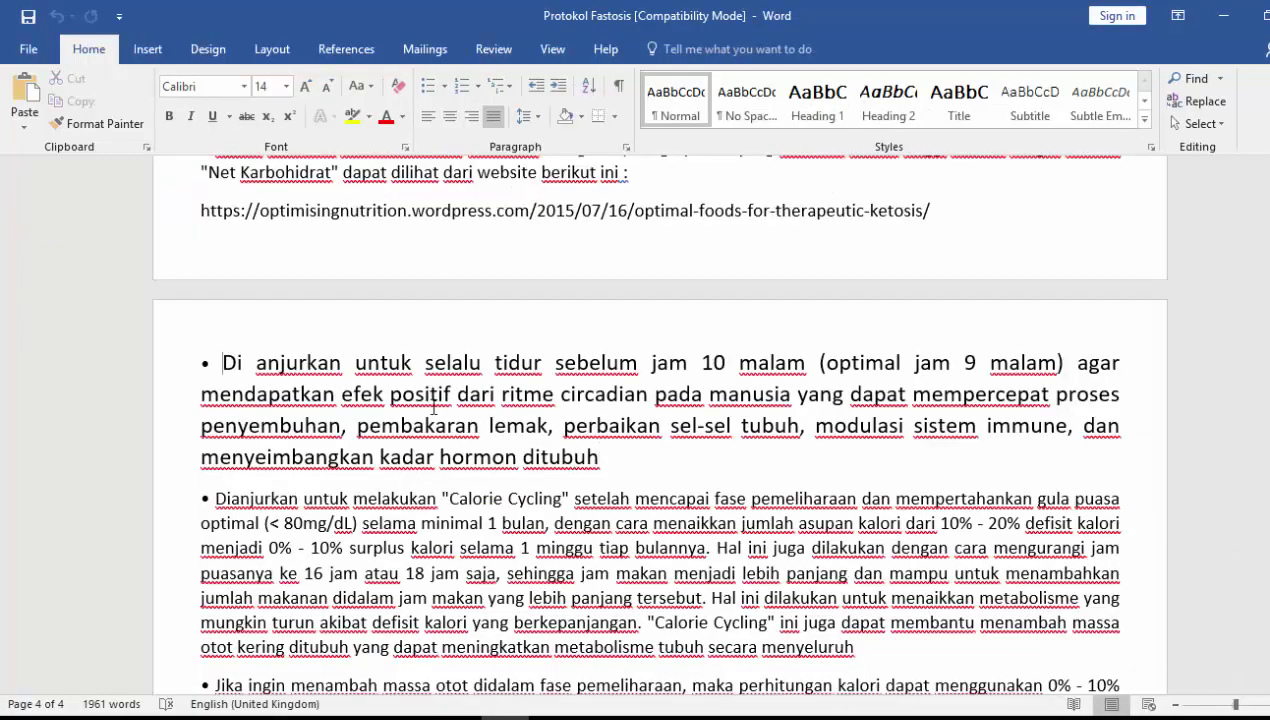
Paste the Word sleep-before-10 pm bullet into a text box beside the picture; align CATATAN PENTING above it
{"action": "triple_click", "coordinate": [433, 408]}
{"action": "key", "text": "ctrl+c"}
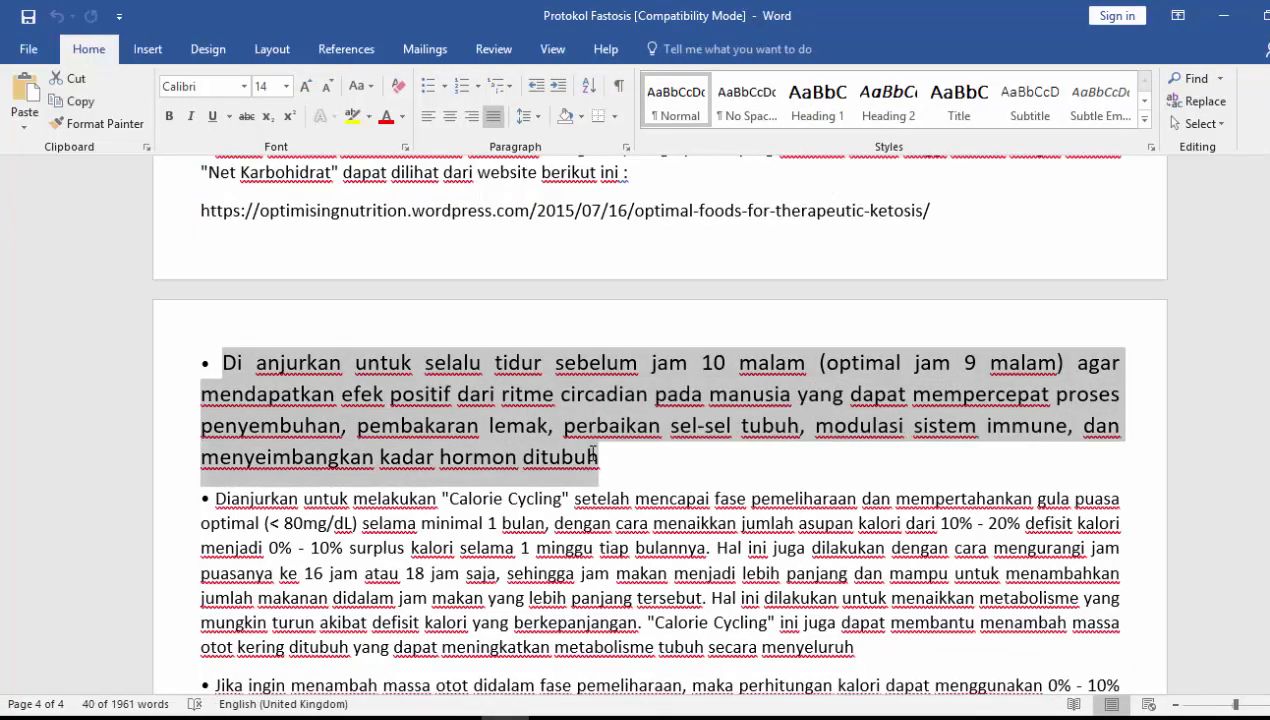
{"action": "mouse_move", "coordinate": [453, 714]}
{"action": "left_click", "coordinate": [410, 670]}
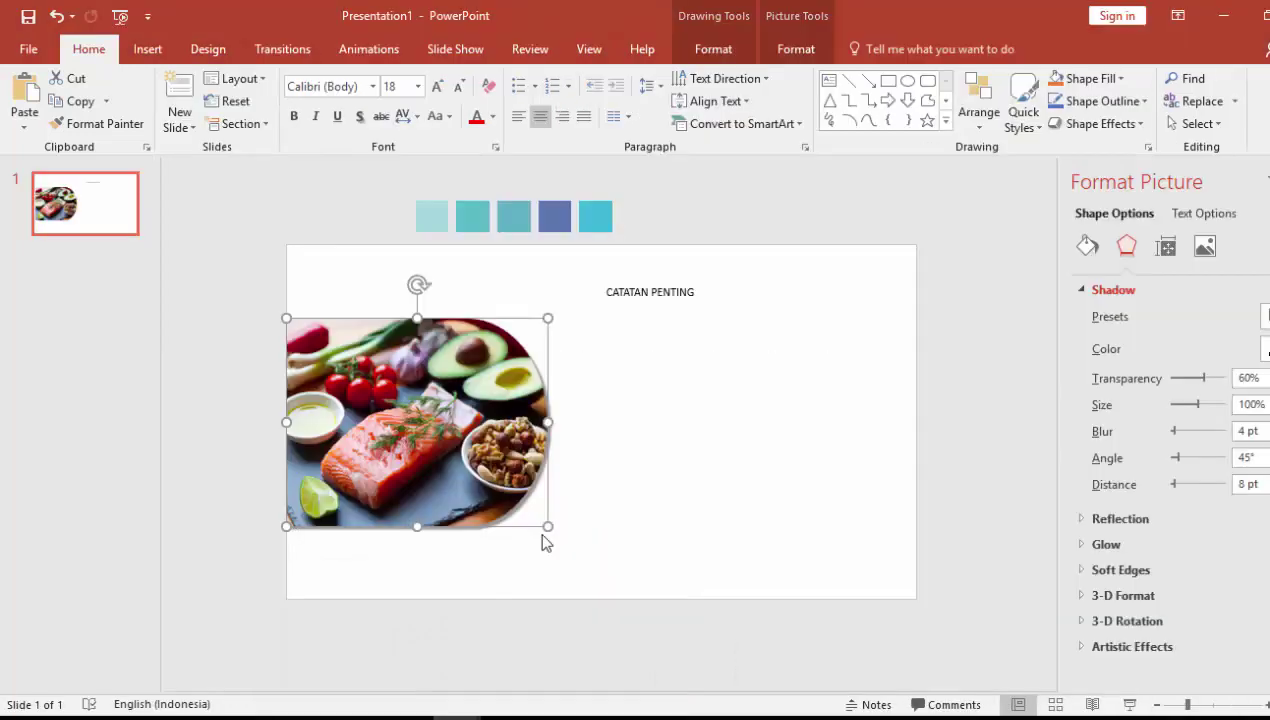
{"action": "left_click", "coordinate": [597, 376]}
{"action": "left_click", "coordinate": [148, 49]}
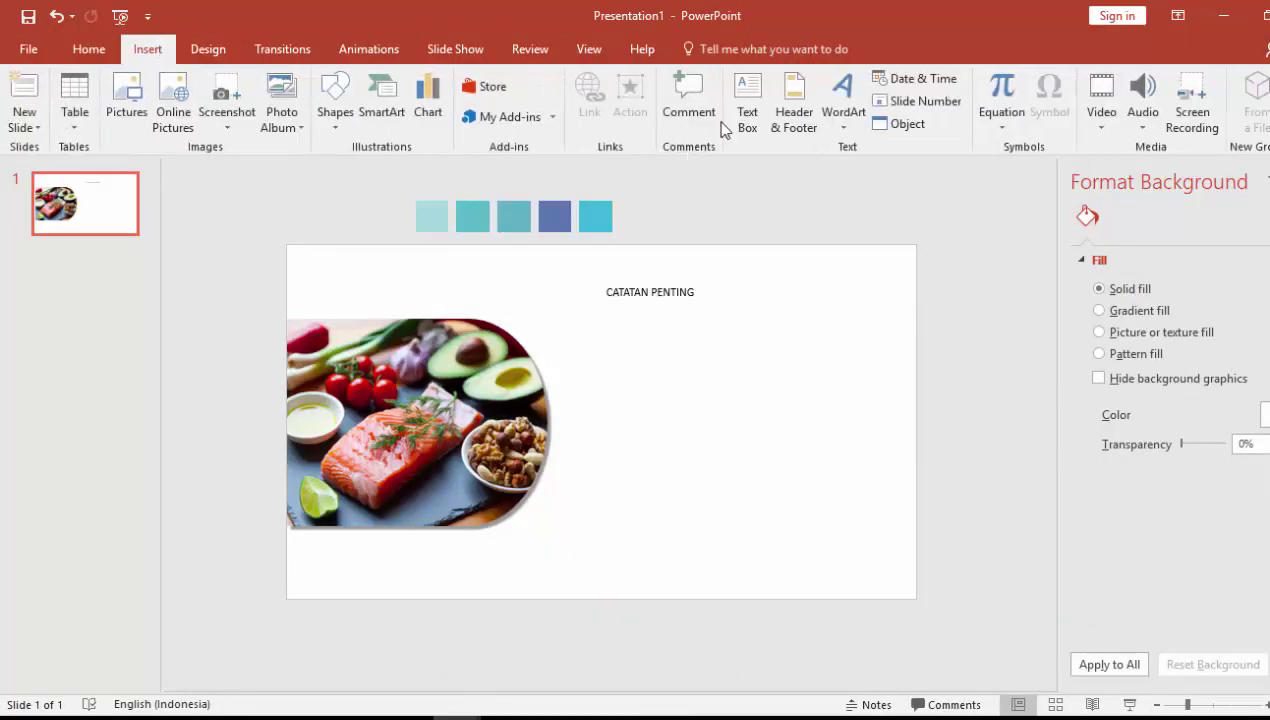
{"action": "left_click", "coordinate": [746, 105]}
{"action": "left_click_drag", "start_coordinate": [578, 327], "coordinate": [880, 535]}
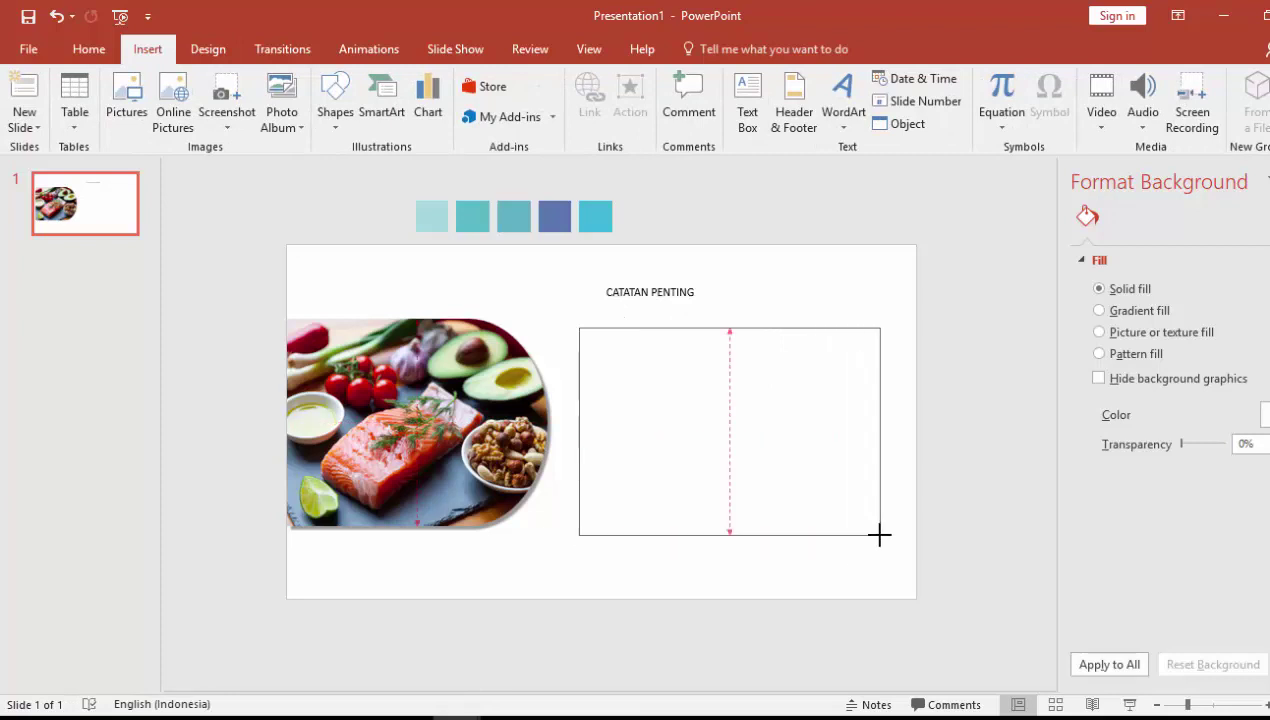
{"action": "key", "text": "ctrl+v"}
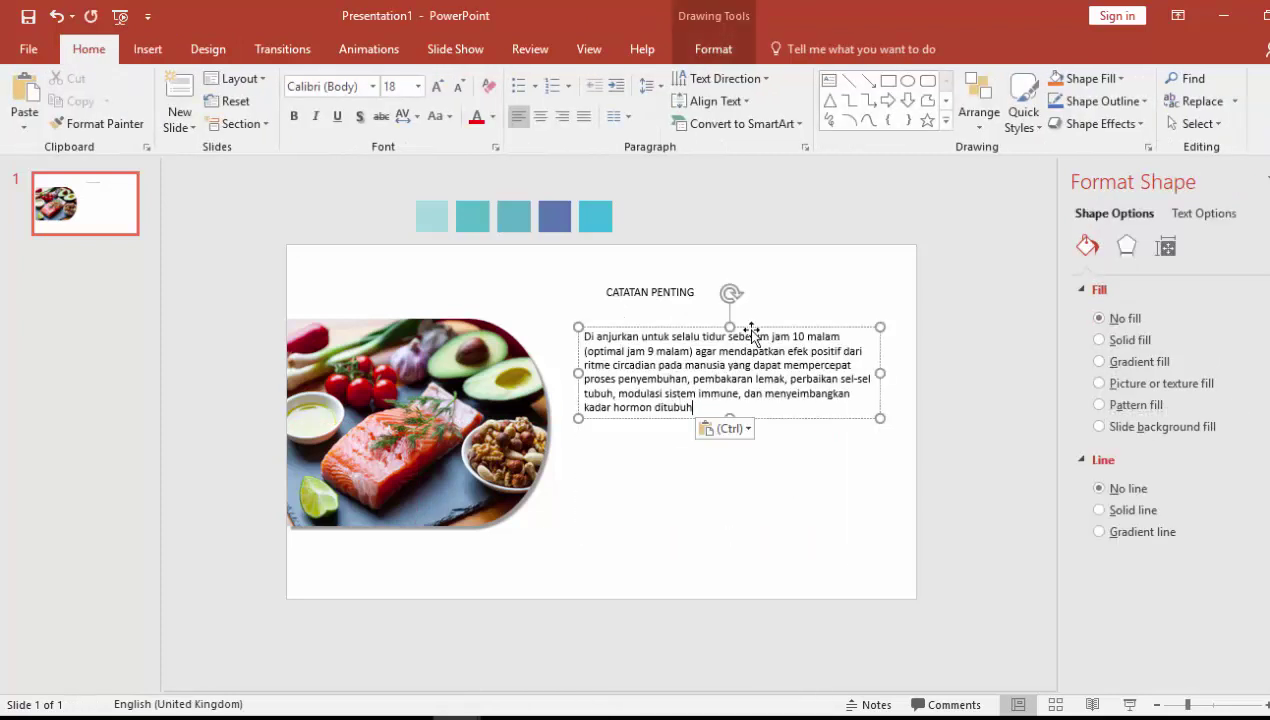
{"action": "left_click", "coordinate": [621, 284]}
{"action": "left_click_drag", "start_coordinate": [621, 284], "coordinate": [606, 273]}
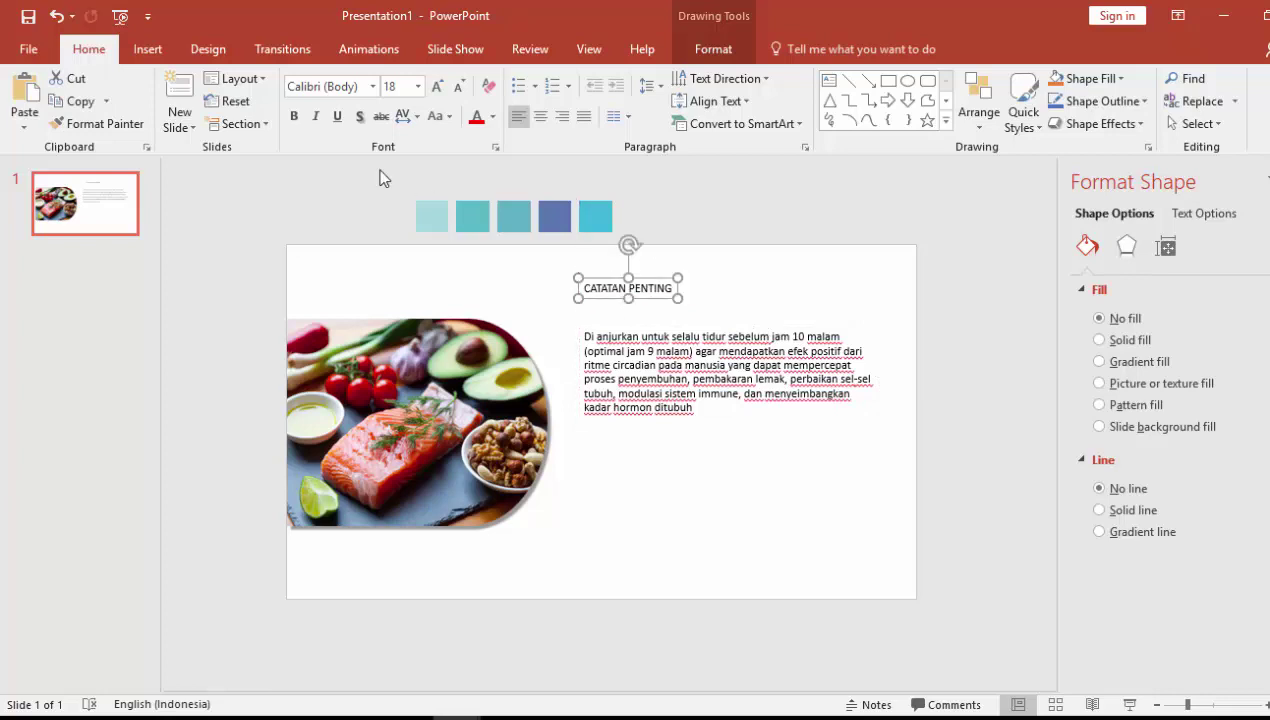
Set the CATATAN PENTING title to Gotham Bold at size 32
{"action": "left_click", "coordinate": [352, 87]}
{"action": "type", "text": "Gotham Bold"}
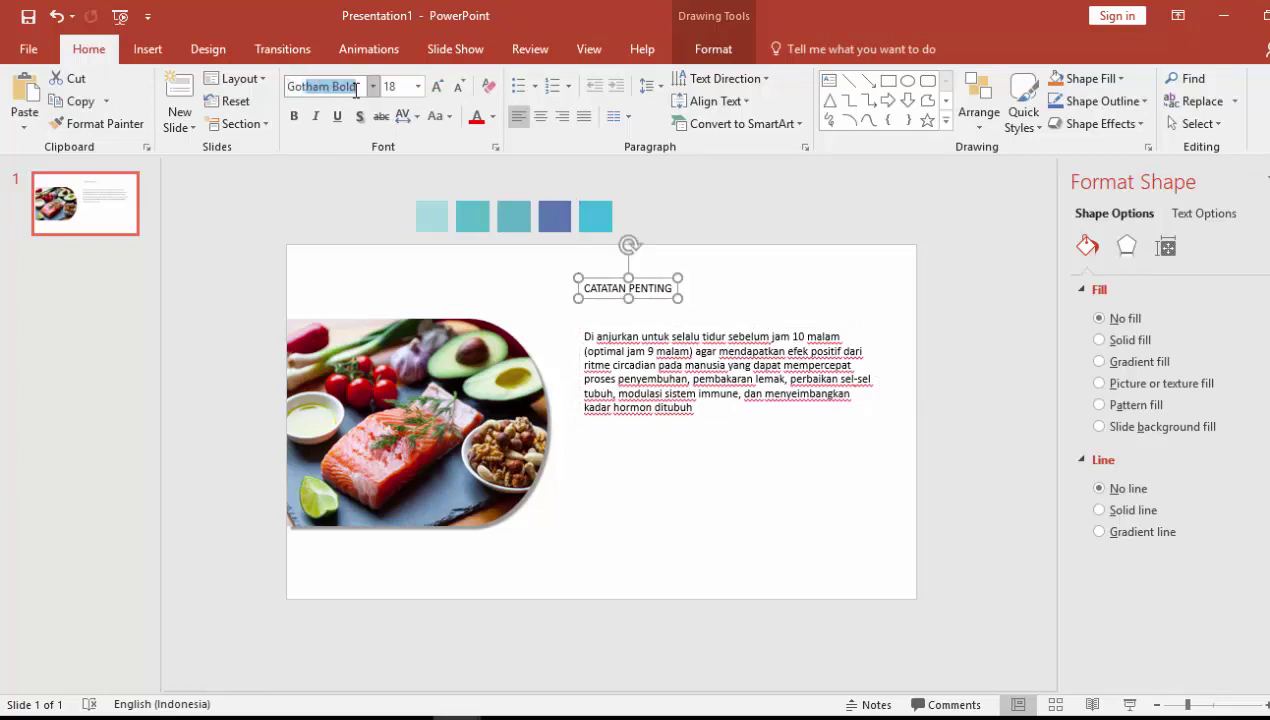
{"action": "key", "text": "Return"}
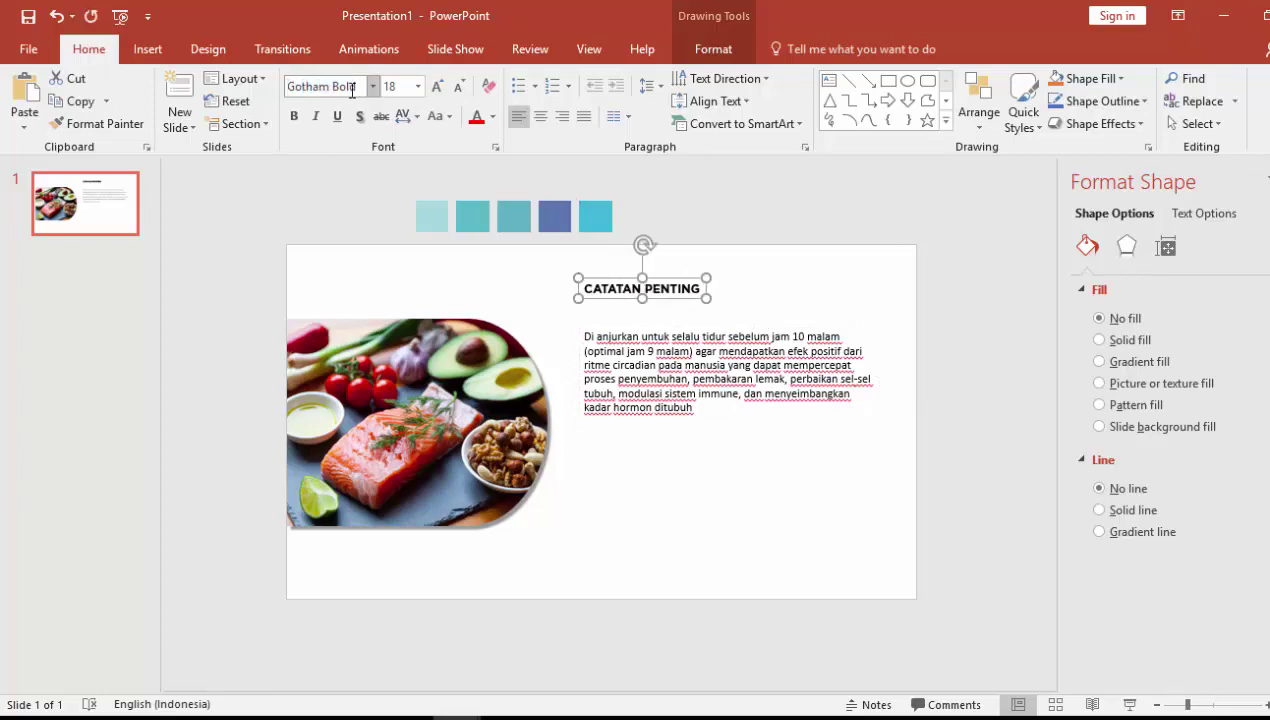
{"action": "left_click", "coordinate": [418, 86]}
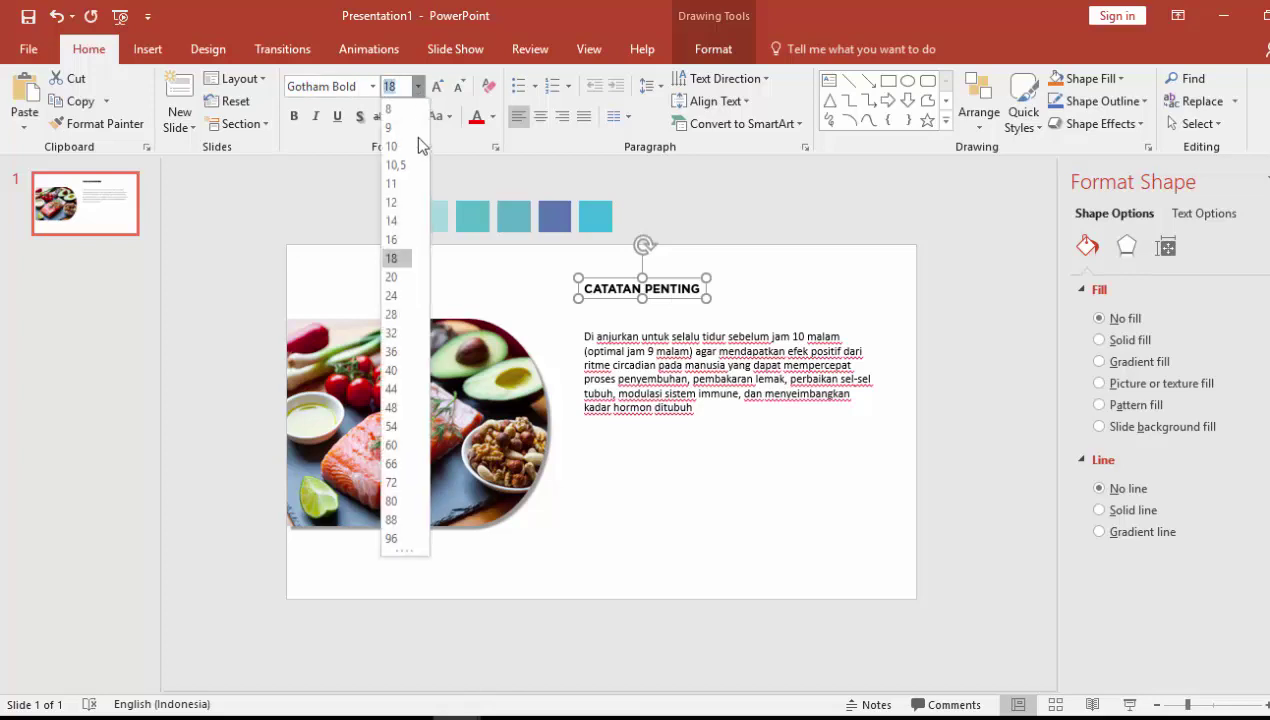
{"action": "left_click", "coordinate": [394, 333]}
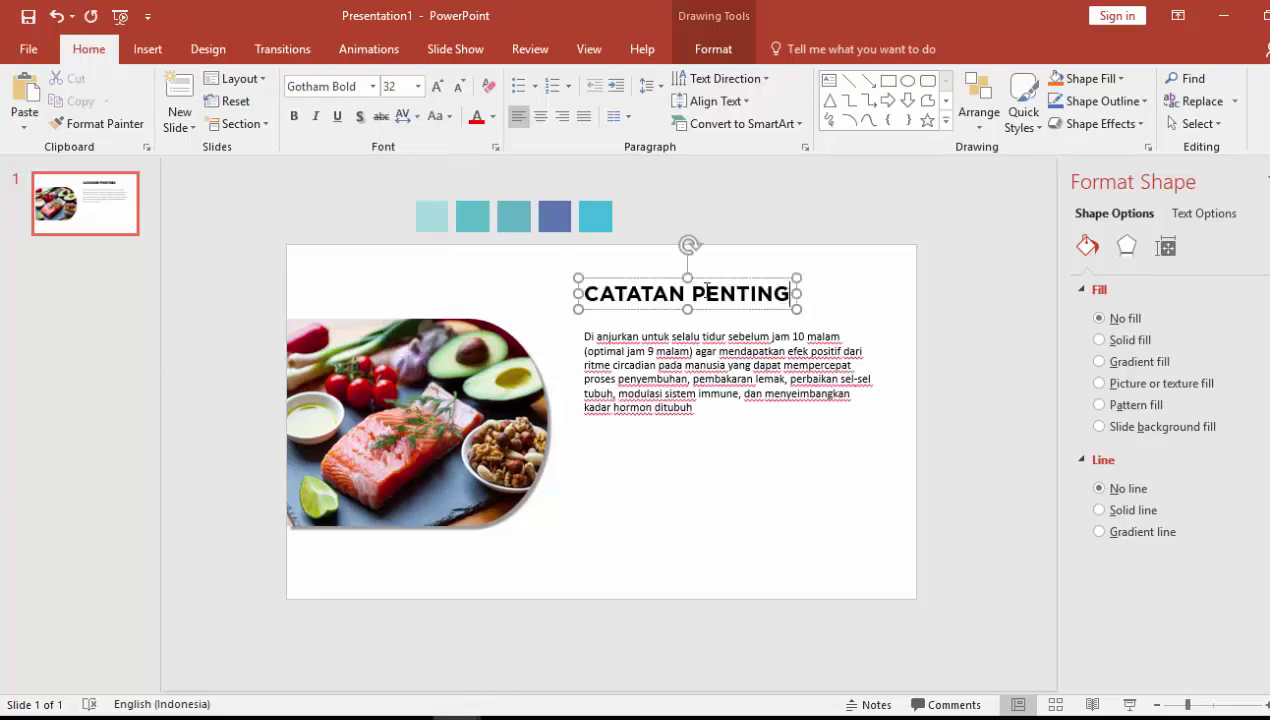
Select the word PENTING within the title
{"action": "left_click_drag", "start_coordinate": [692, 293], "coordinate": [790, 295]}
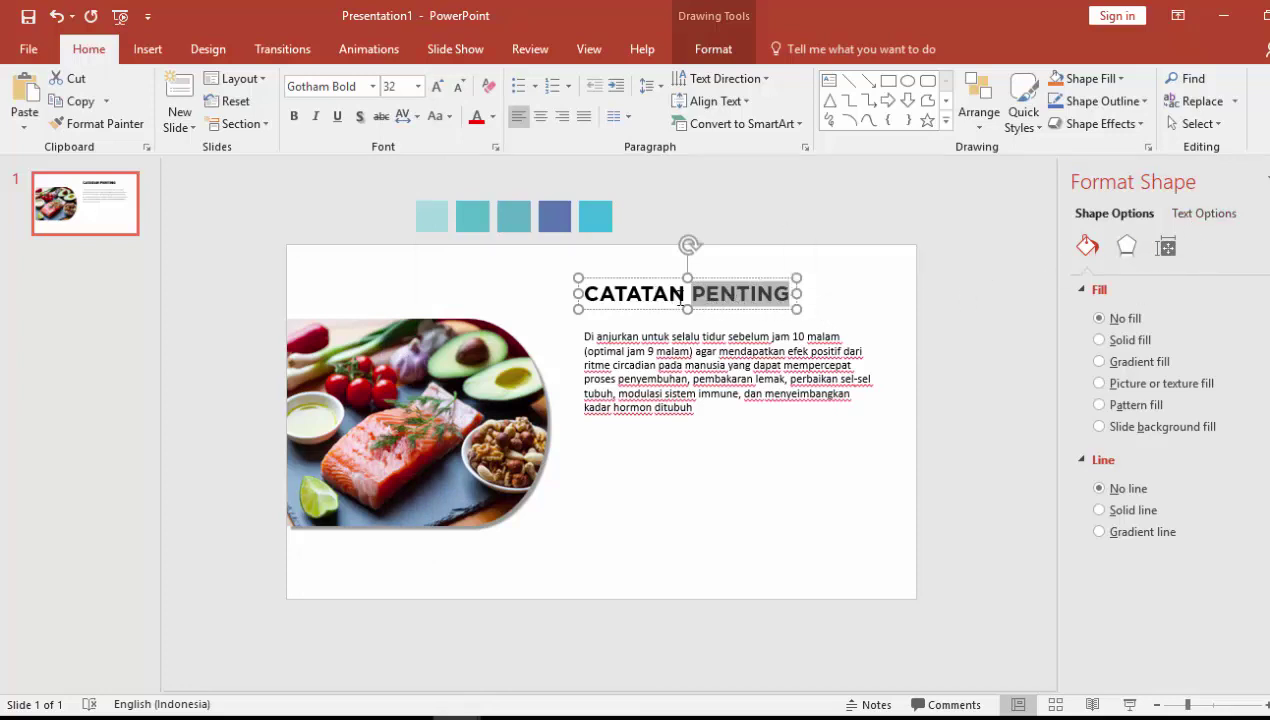
{"action": "double_click", "coordinate": [678, 295]}
{"action": "left_click", "coordinate": [703, 291]}
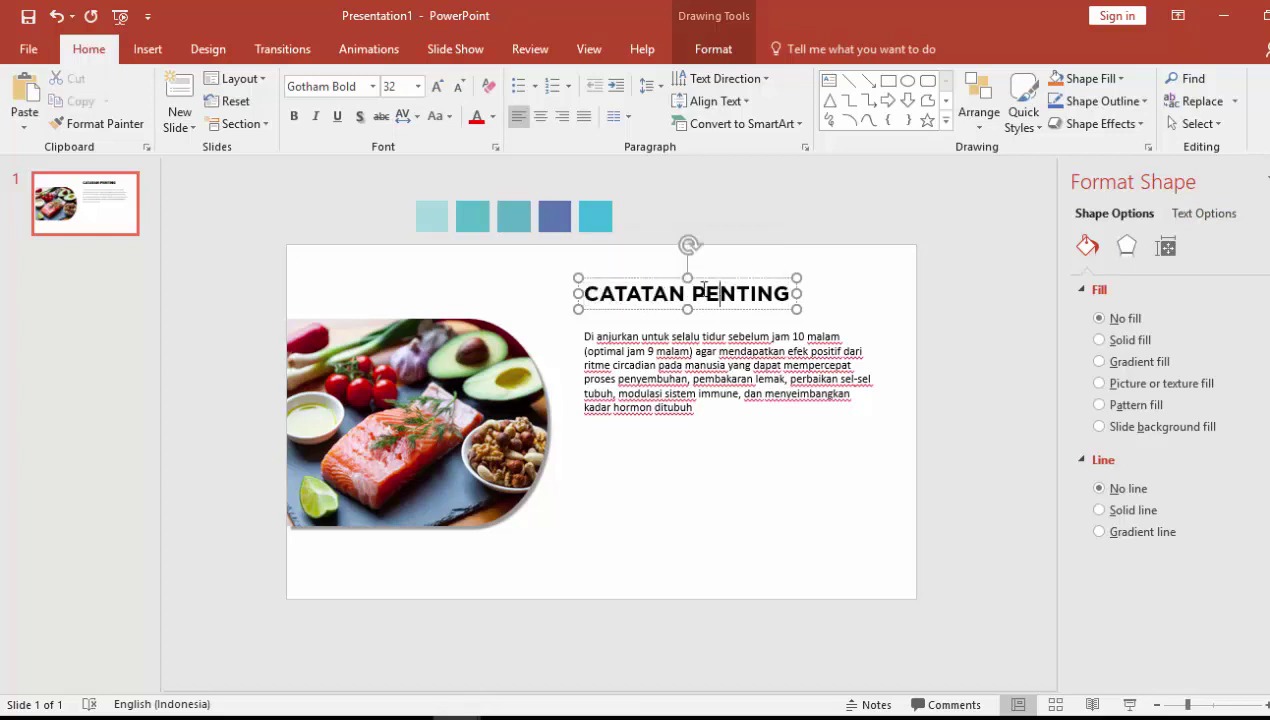
{"action": "left_click_drag", "start_coordinate": [693, 292], "coordinate": [786, 295]}
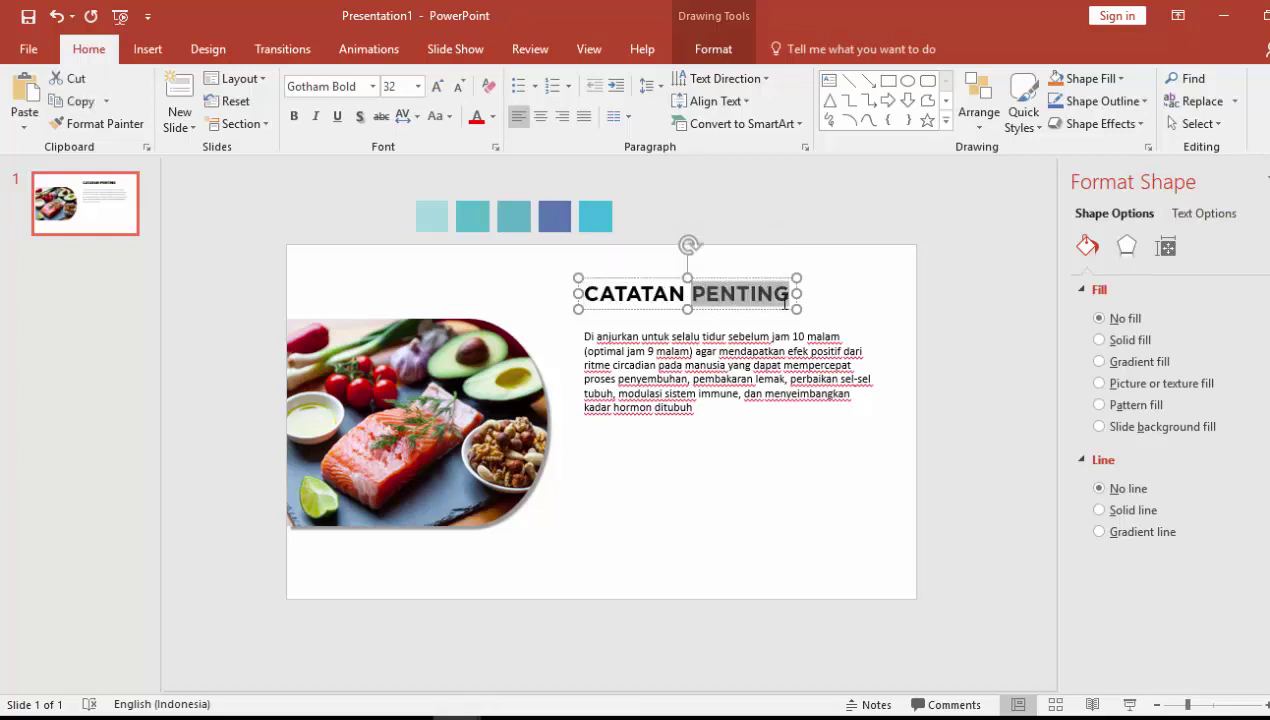
Switch PENTING's text fill to a two-stop gradient, with the teal swatch sampled for the first stop
{"action": "left_click", "coordinate": [1188, 216]}
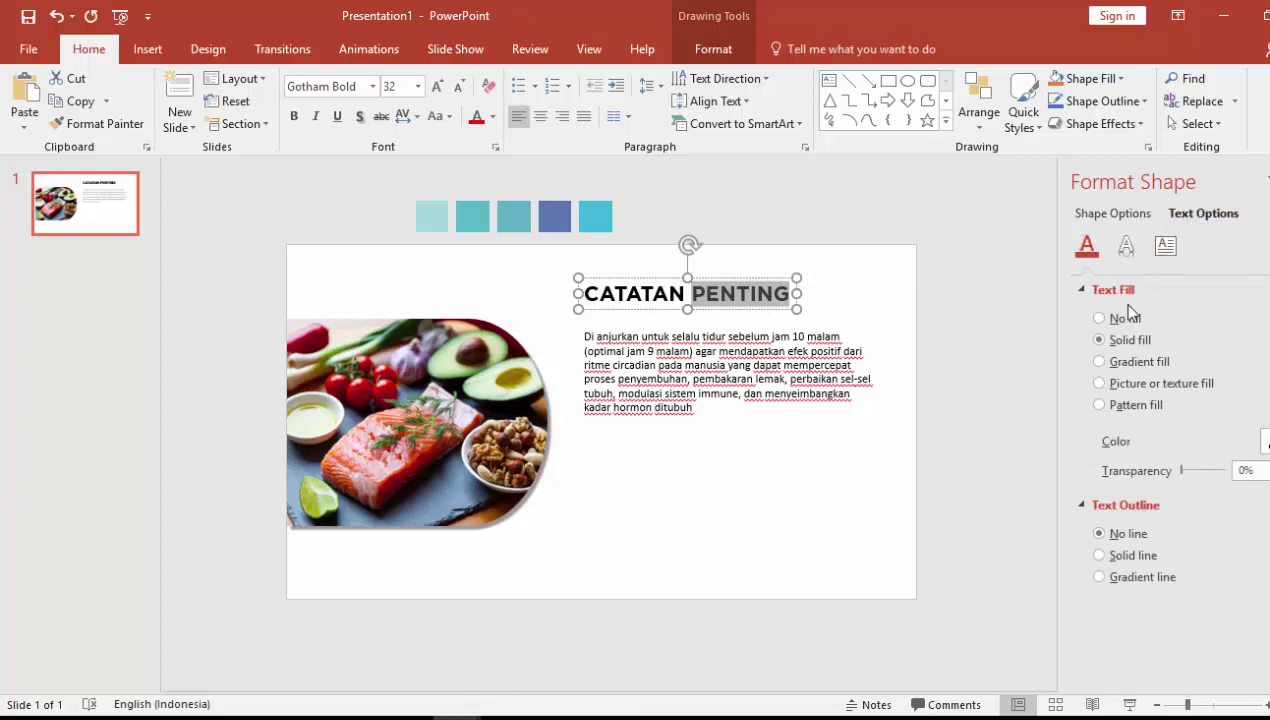
{"action": "left_click", "coordinate": [1101, 362]}
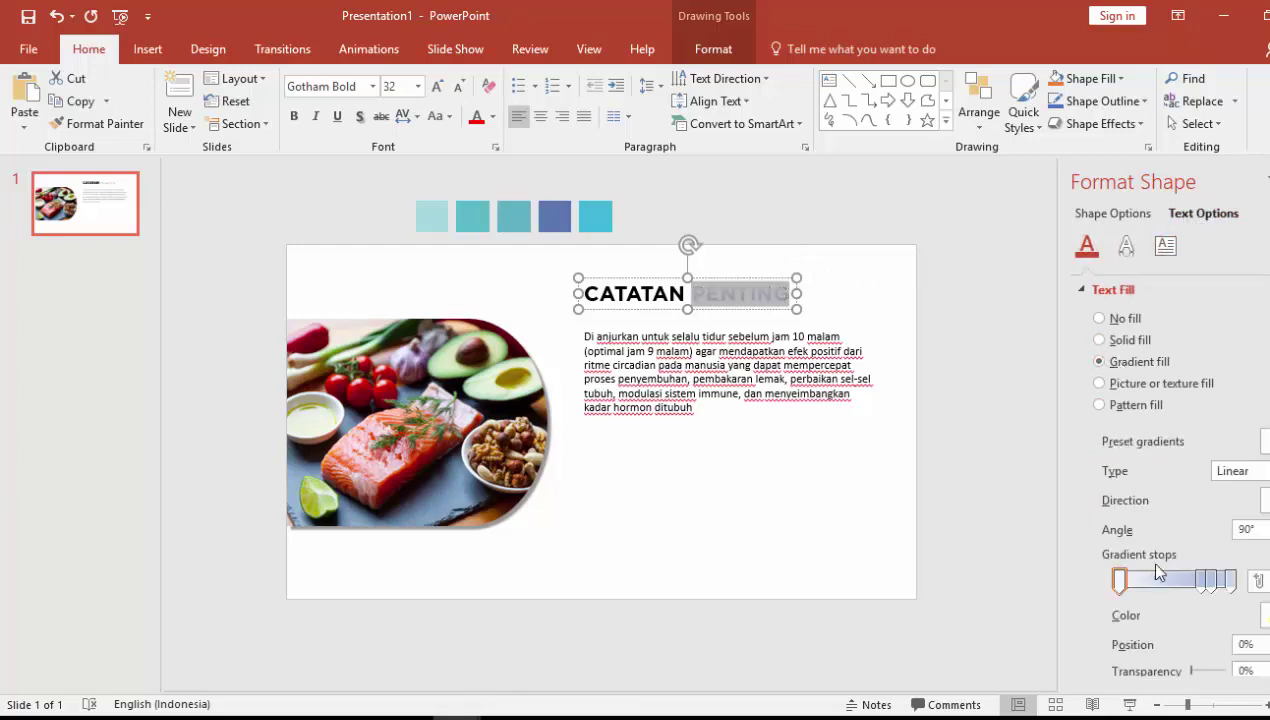
{"action": "left_click_drag", "start_coordinate": [1213, 582], "coordinate": [1219, 610]}
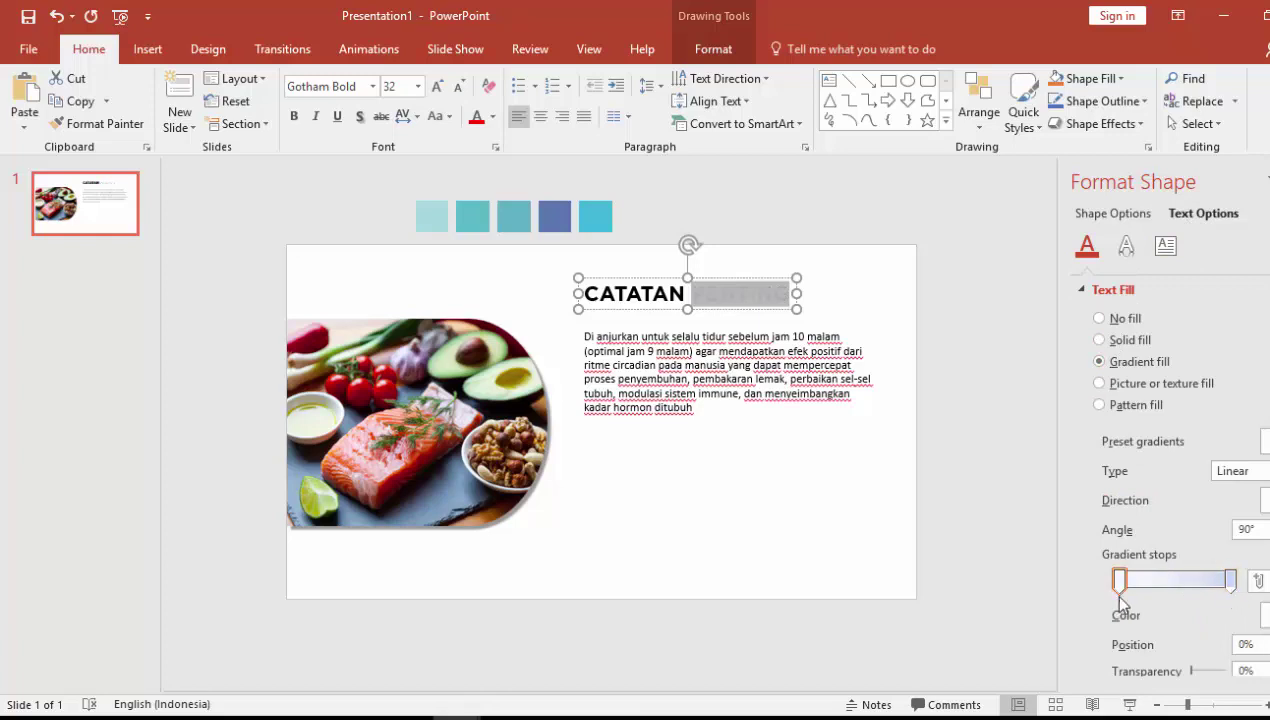
{"action": "left_click", "coordinate": [1117, 582]}
{"action": "left_click", "coordinate": [1260, 616]}
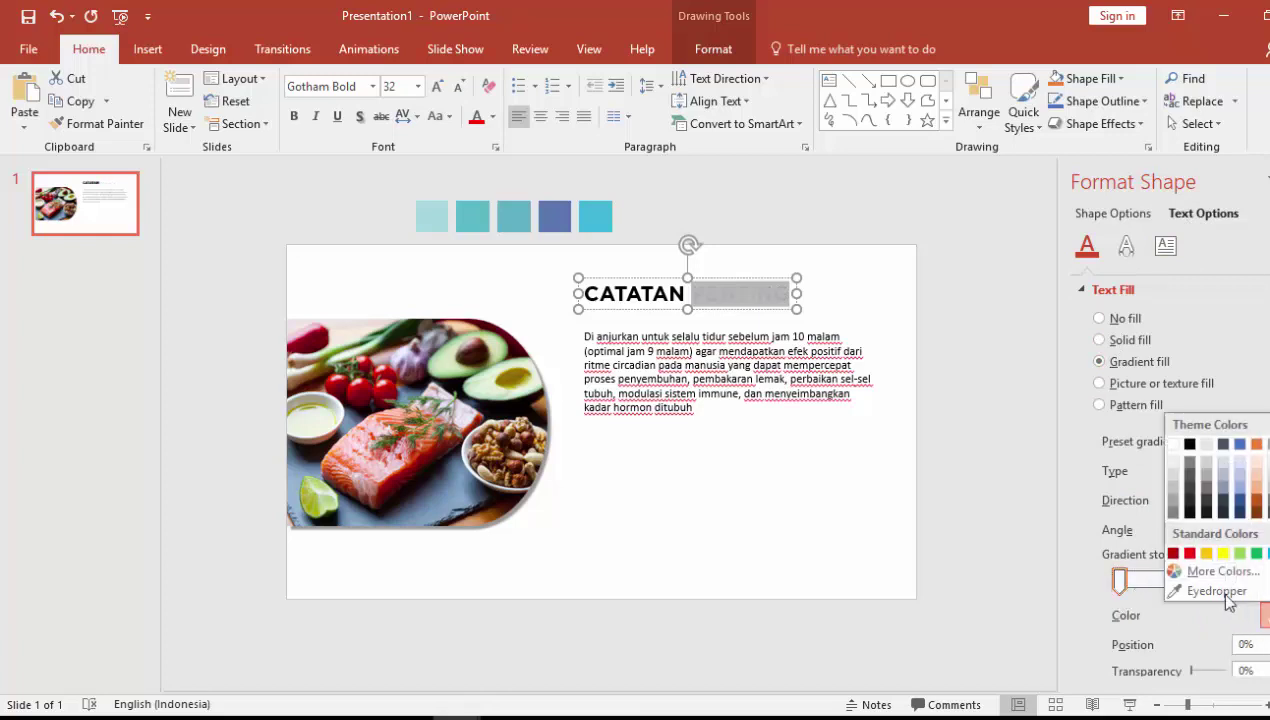
{"action": "left_click", "coordinate": [1224, 588]}
{"action": "left_click", "coordinate": [472, 222]}
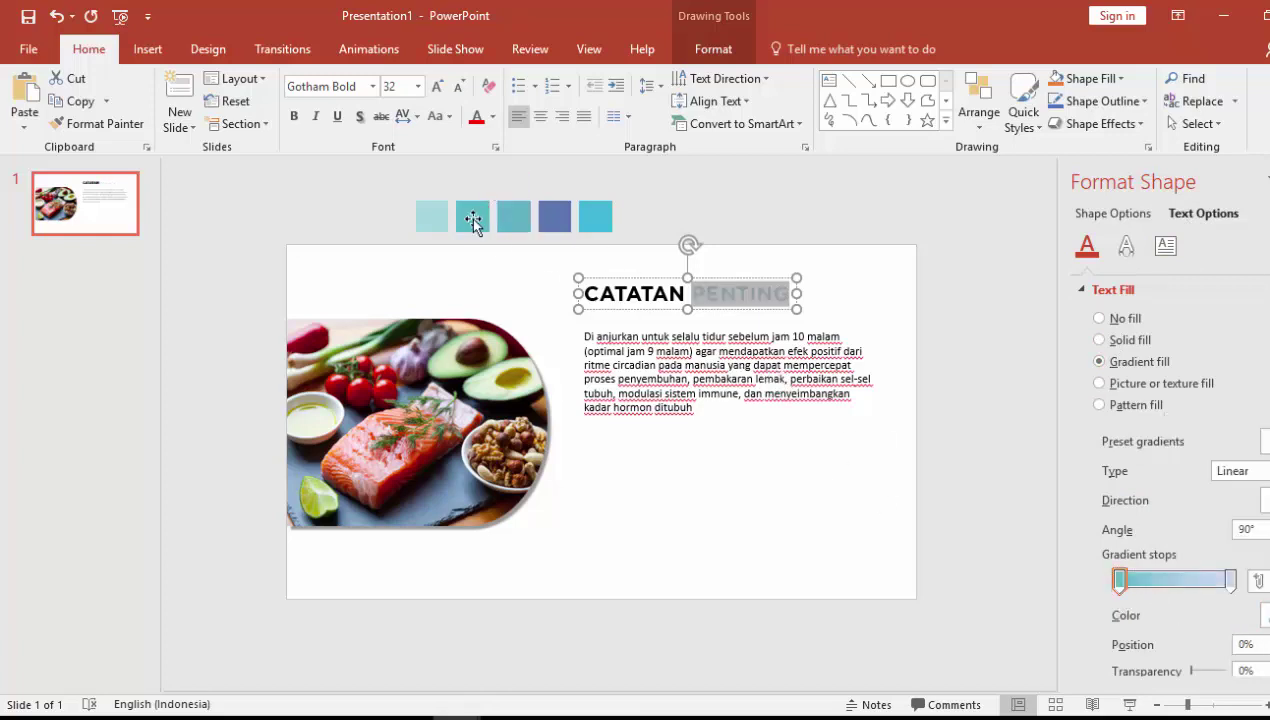
Sample the blue swatch for the last gradient stop and make the gradient run vertically
{"action": "left_click", "coordinate": [1230, 580]}
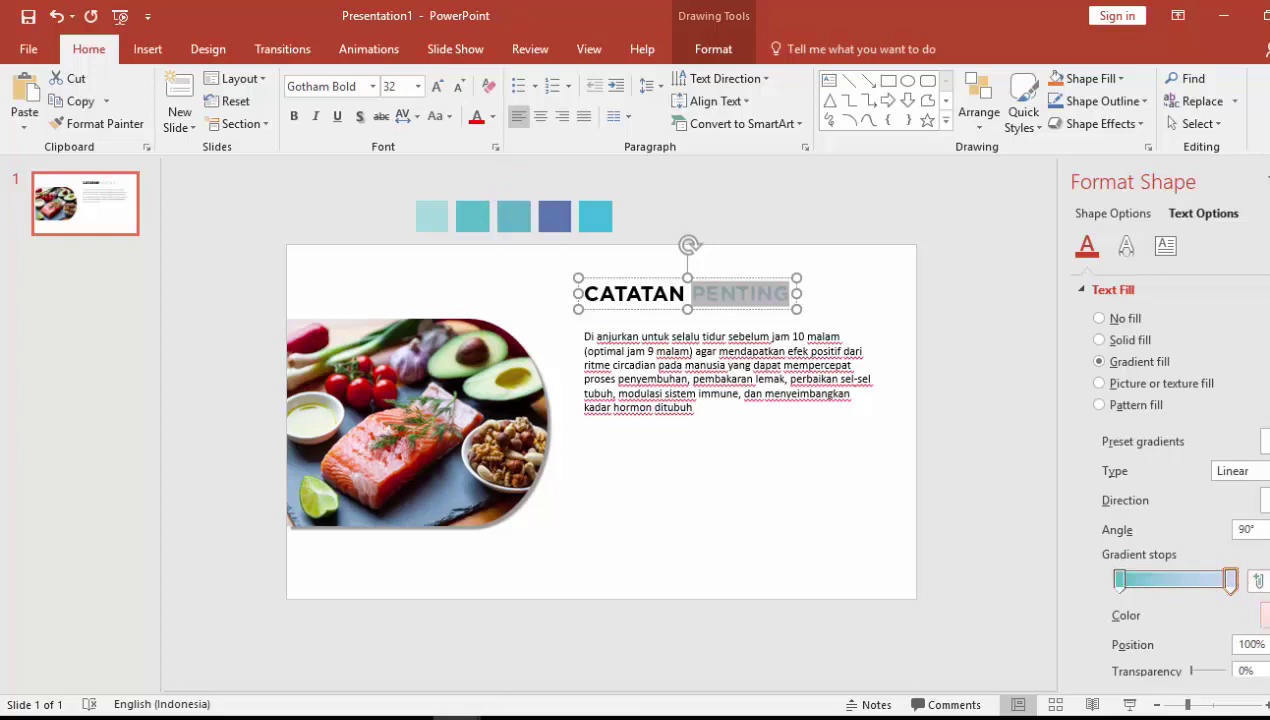
{"action": "left_click", "coordinate": [1260, 616]}
{"action": "left_click", "coordinate": [1210, 590]}
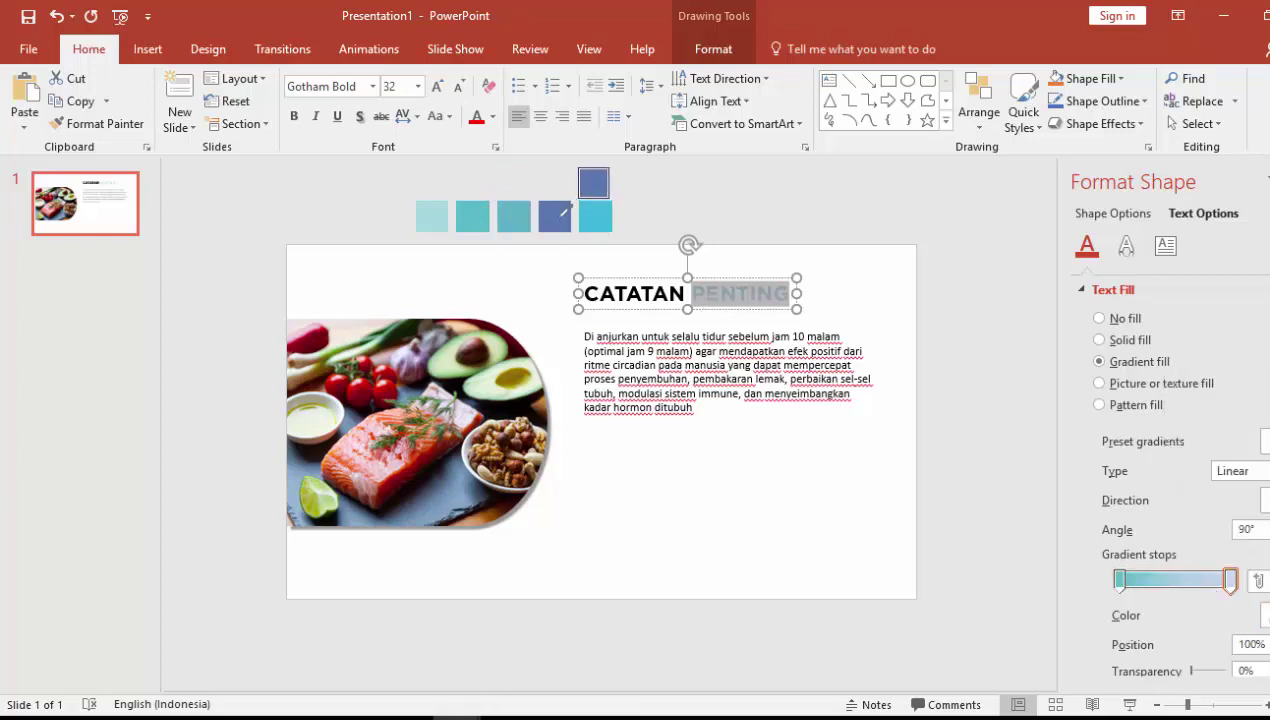
{"action": "left_click", "coordinate": [561, 215]}
{"action": "left_click", "coordinate": [1264, 500]}
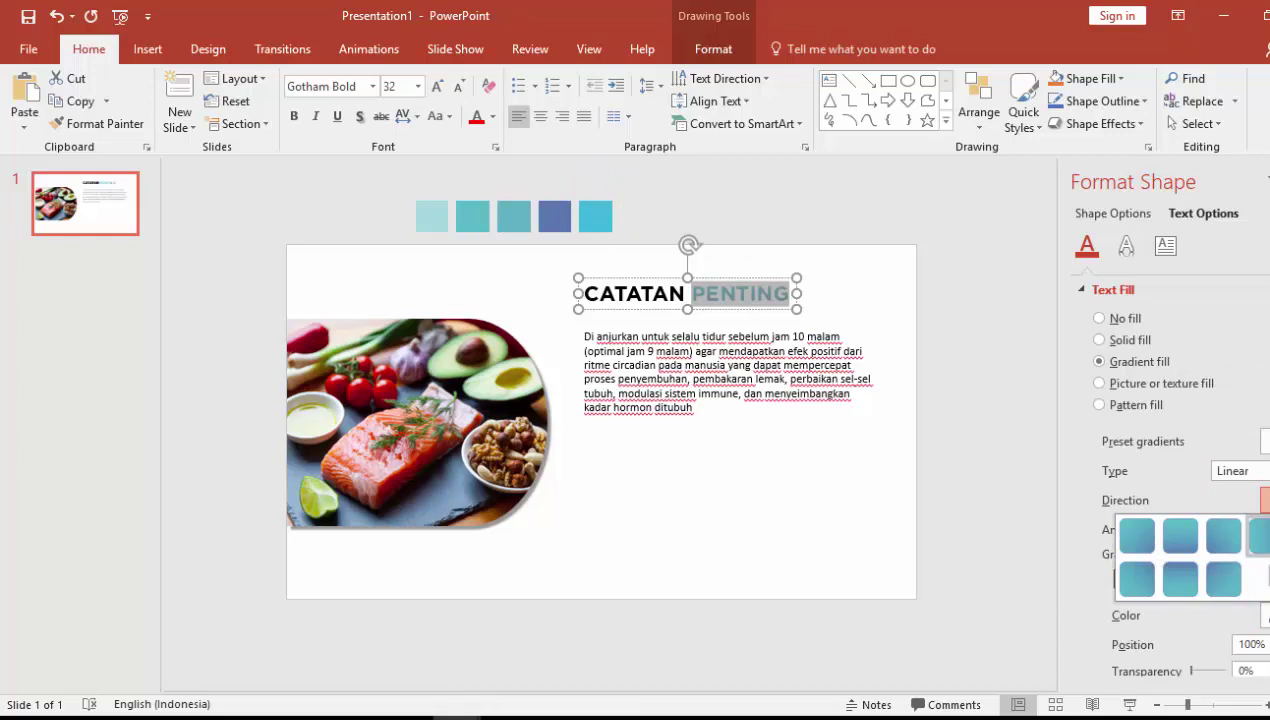
{"action": "left_click", "coordinate": [1258, 536]}
{"action": "left_click", "coordinate": [882, 435]}
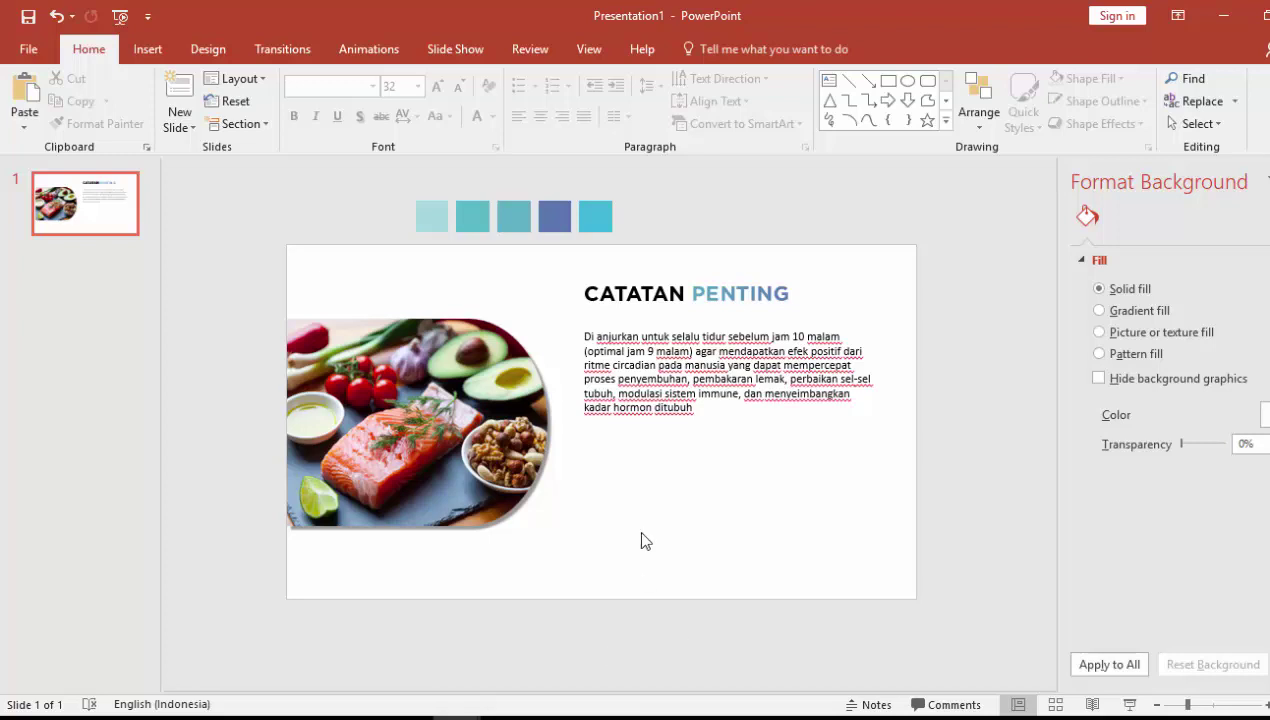
Format the notes paragraph as Open Sans, 14 pt, justified
{"action": "left_click", "coordinate": [678, 380]}
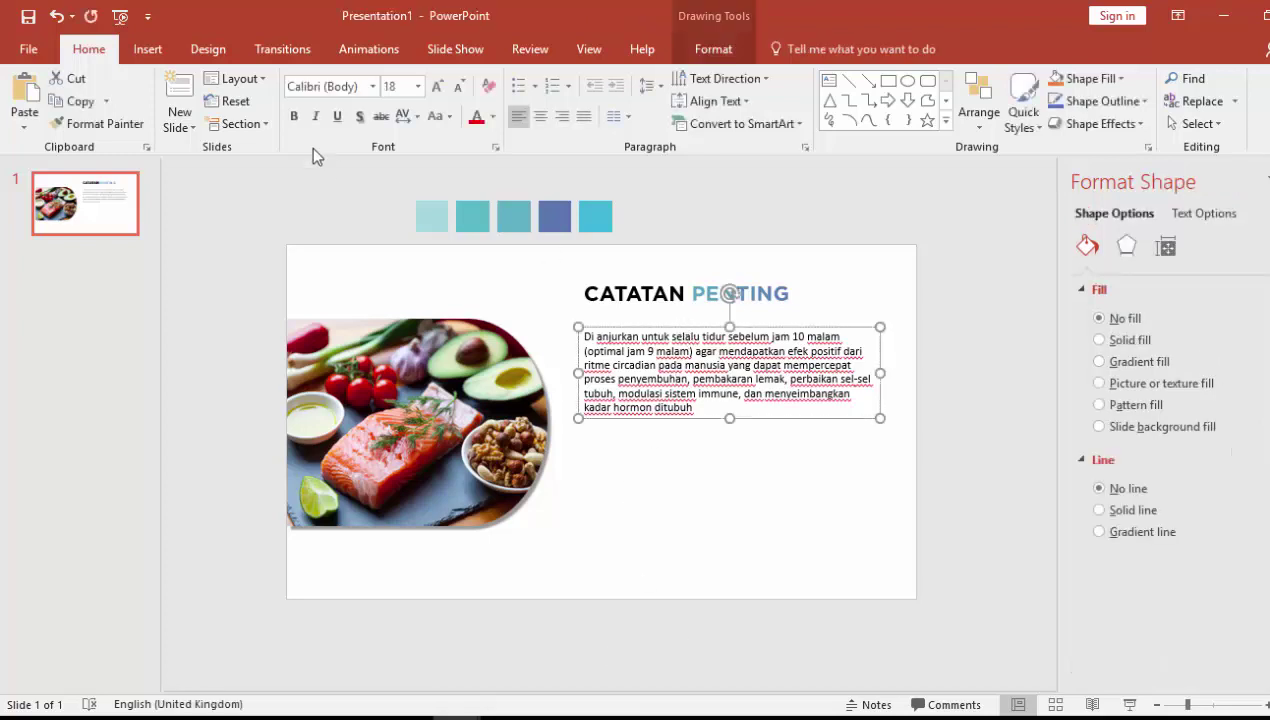
{"action": "left_click", "coordinate": [352, 91]}
{"action": "type", "text": "O"}
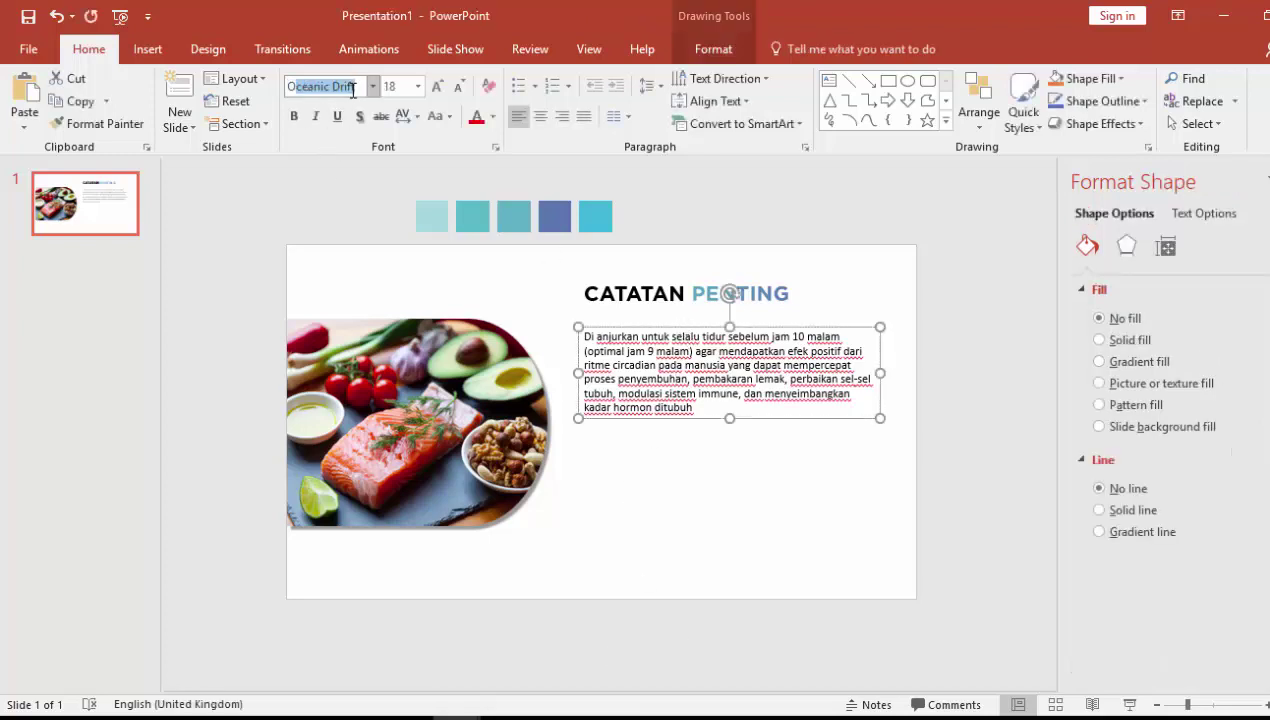
{"action": "type", "text": "pen Sans"}
{"action": "key", "text": "Return"}
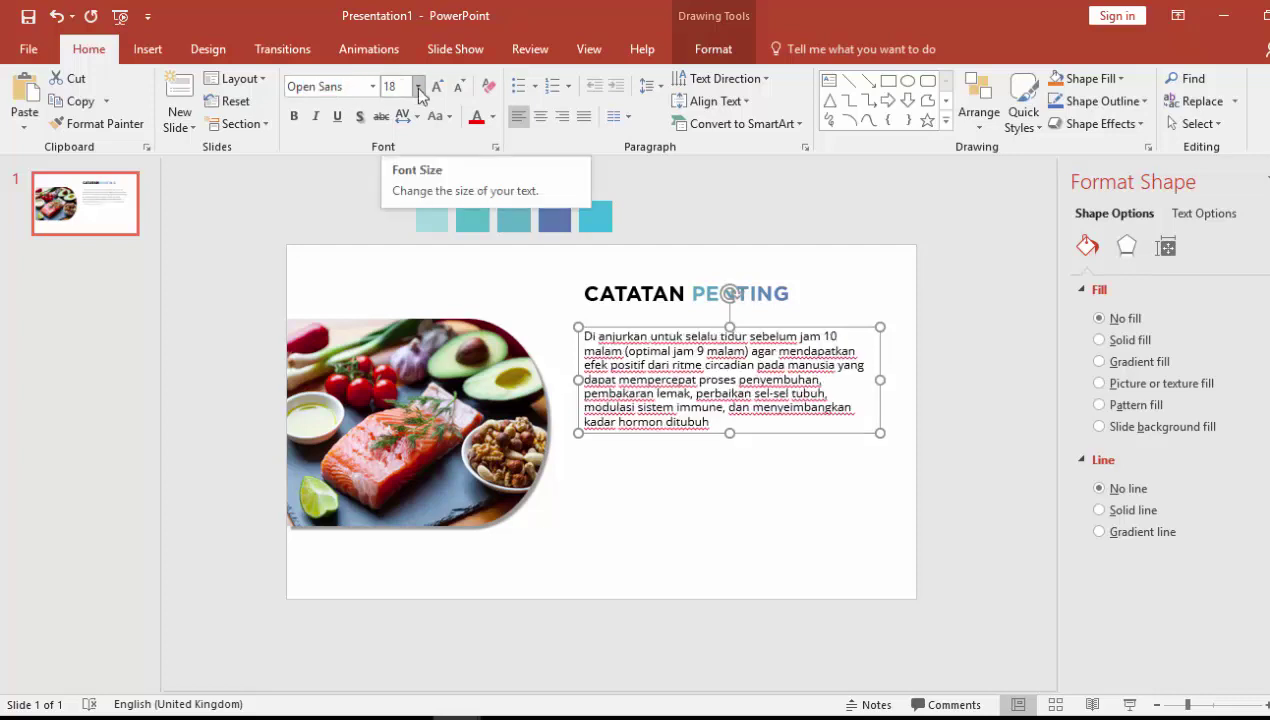
{"action": "left_click", "coordinate": [418, 86]}
{"action": "left_click", "coordinate": [398, 221]}
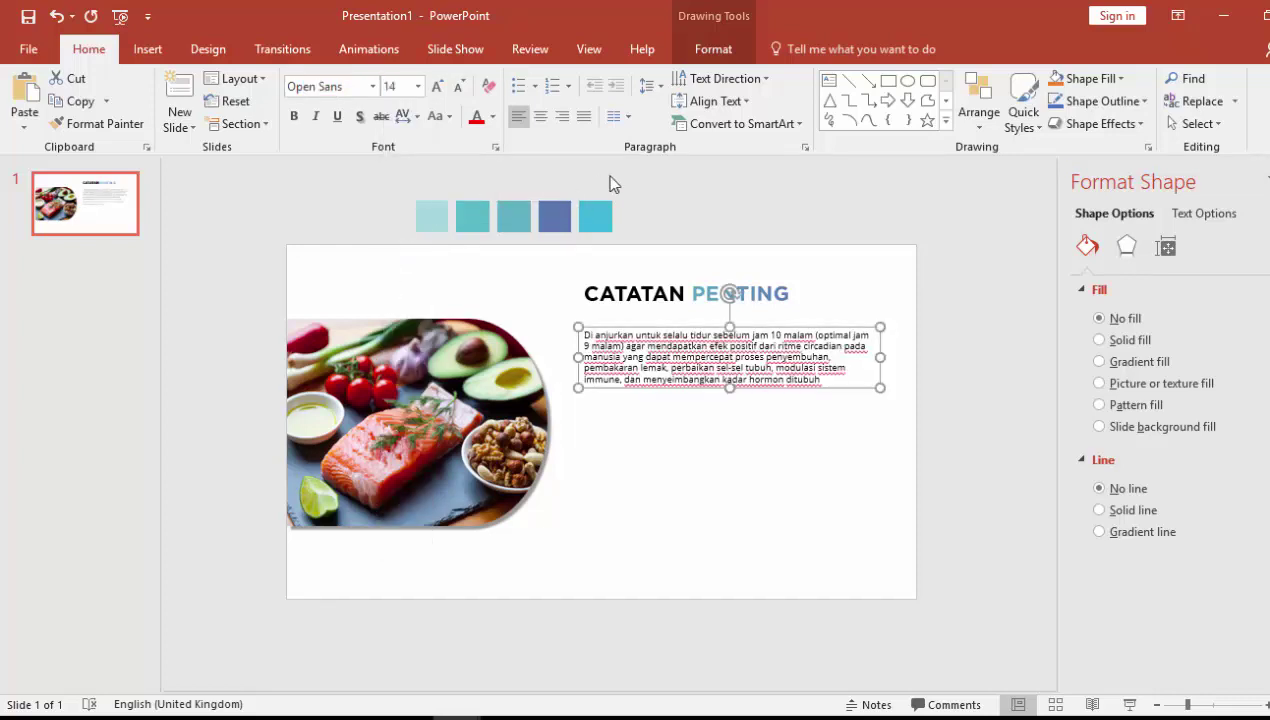
{"action": "left_click", "coordinate": [585, 118]}
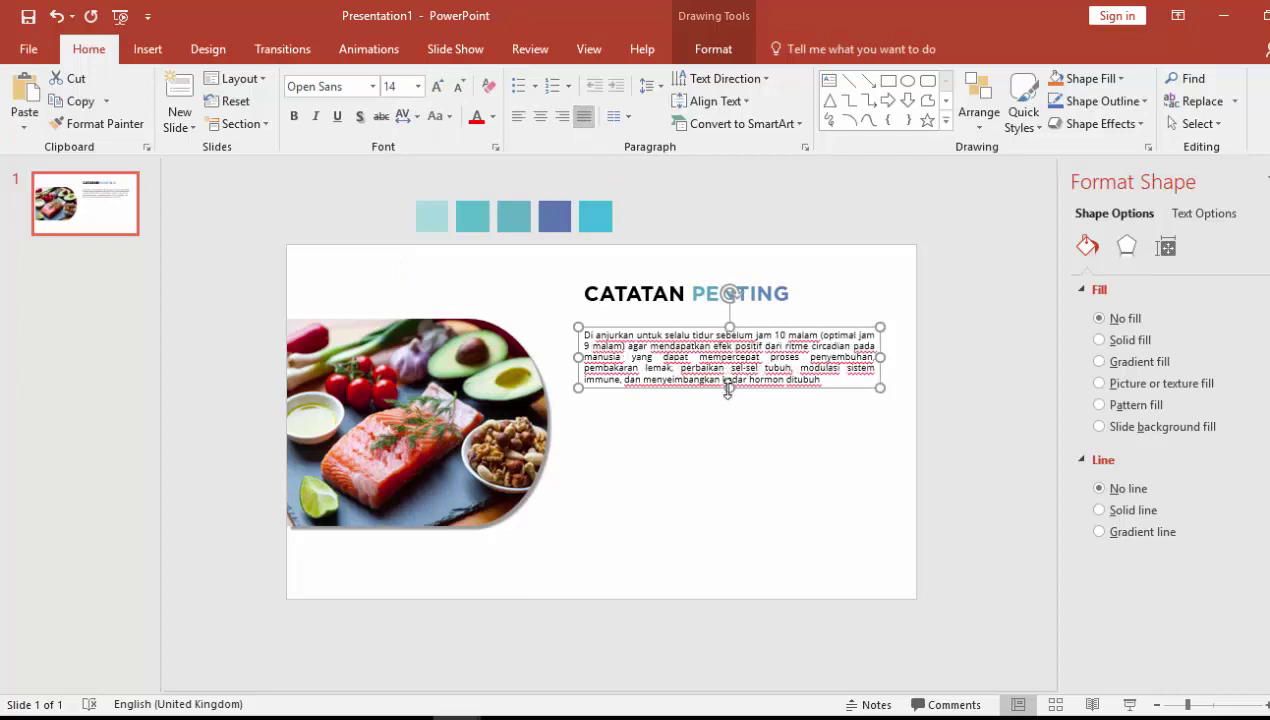
Nudge the notes text box slightly lower, then switch to the Protokol Fastosis Word document
{"action": "left_click_drag", "start_coordinate": [706, 388], "coordinate": [708, 393]}
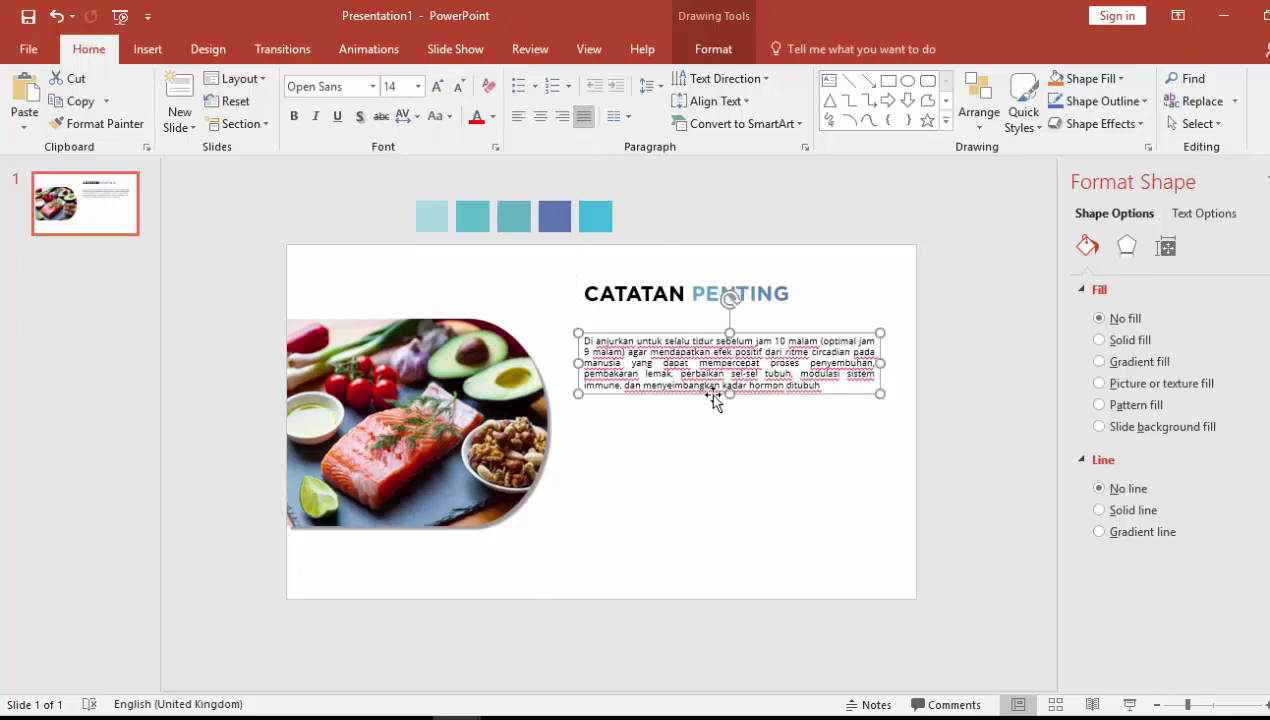
{"action": "left_click", "coordinate": [775, 457]}
{"action": "left_click", "coordinate": [710, 385]}
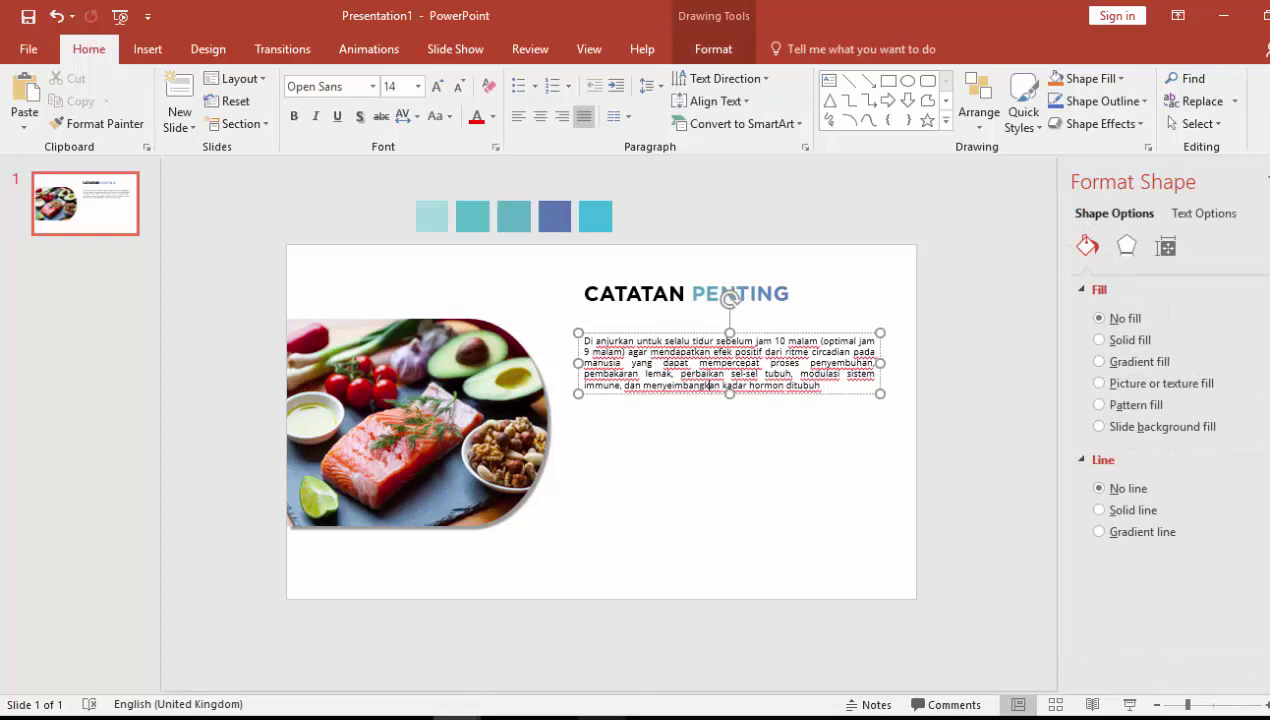
{"action": "key", "text": "alt+Tab"}
Select the Calorie Cycling paragraph in the Word document and return to Presentation1
{"action": "scroll", "coordinate": [247, 368], "scroll_direction": "down", "scroll_amount": 1}
{"action": "scroll", "coordinate": [247, 368], "scroll_direction": "down", "scroll_amount": 3}
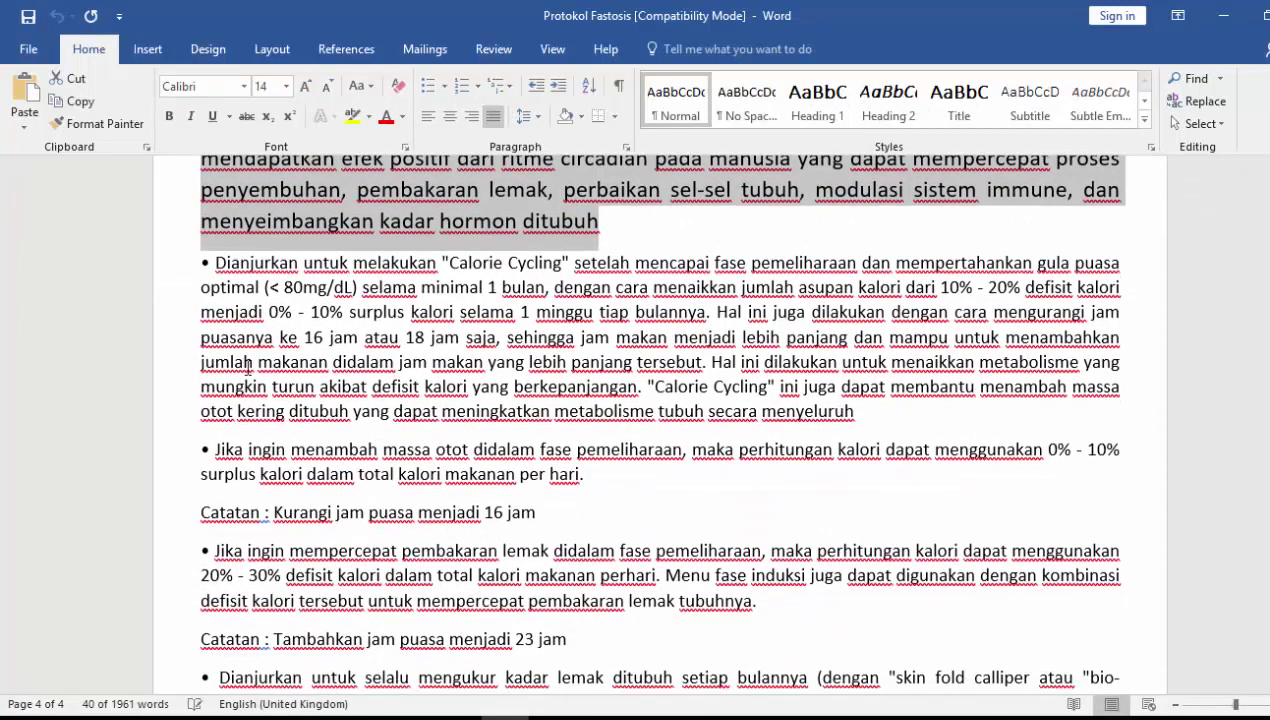
{"action": "left_click_drag", "start_coordinate": [218, 262], "coordinate": [803, 428]}
{"action": "key", "text": "ctrl+c"}
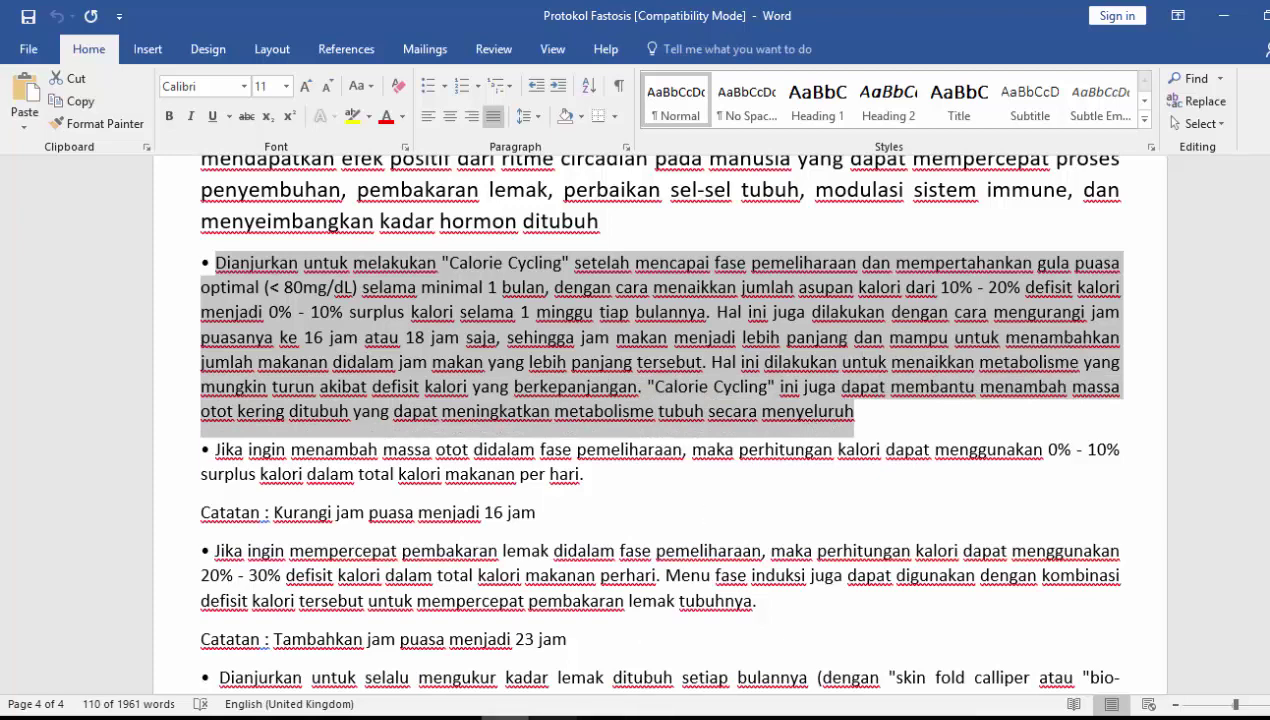
{"action": "mouse_move", "coordinate": [453, 716]}
{"action": "left_click", "coordinate": [515, 660]}
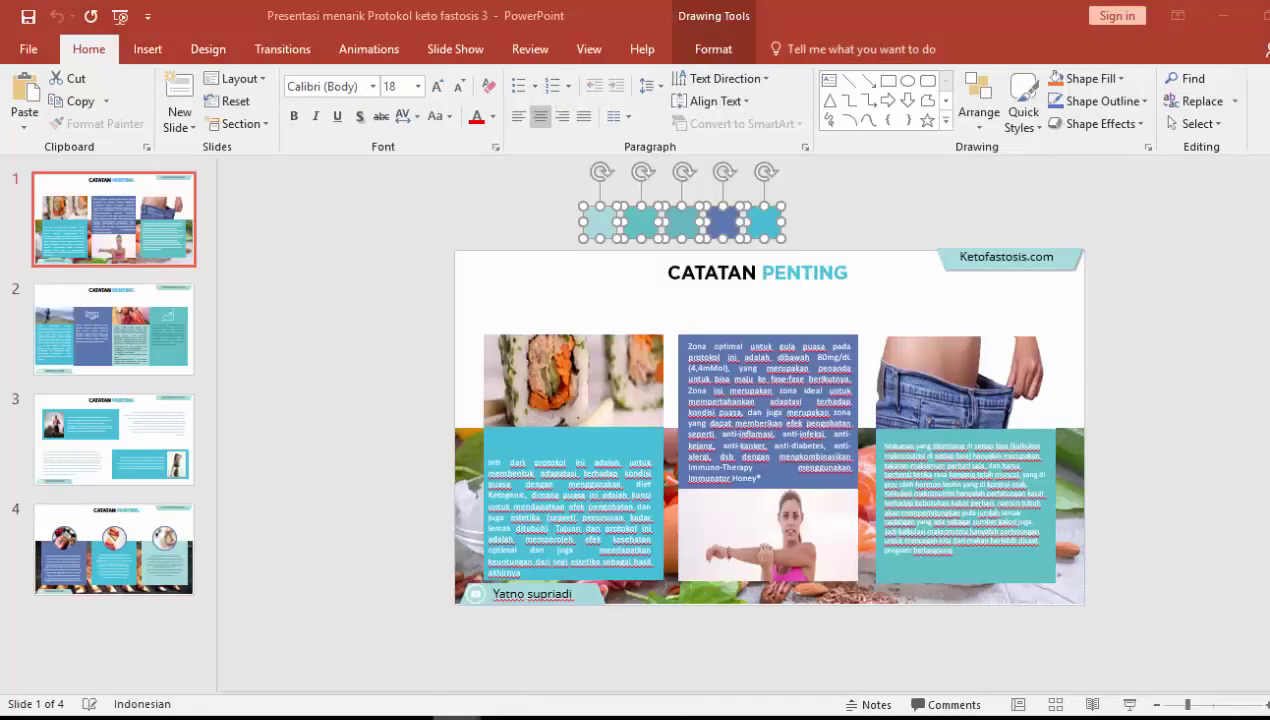
{"action": "left_click", "coordinate": [392, 655]}
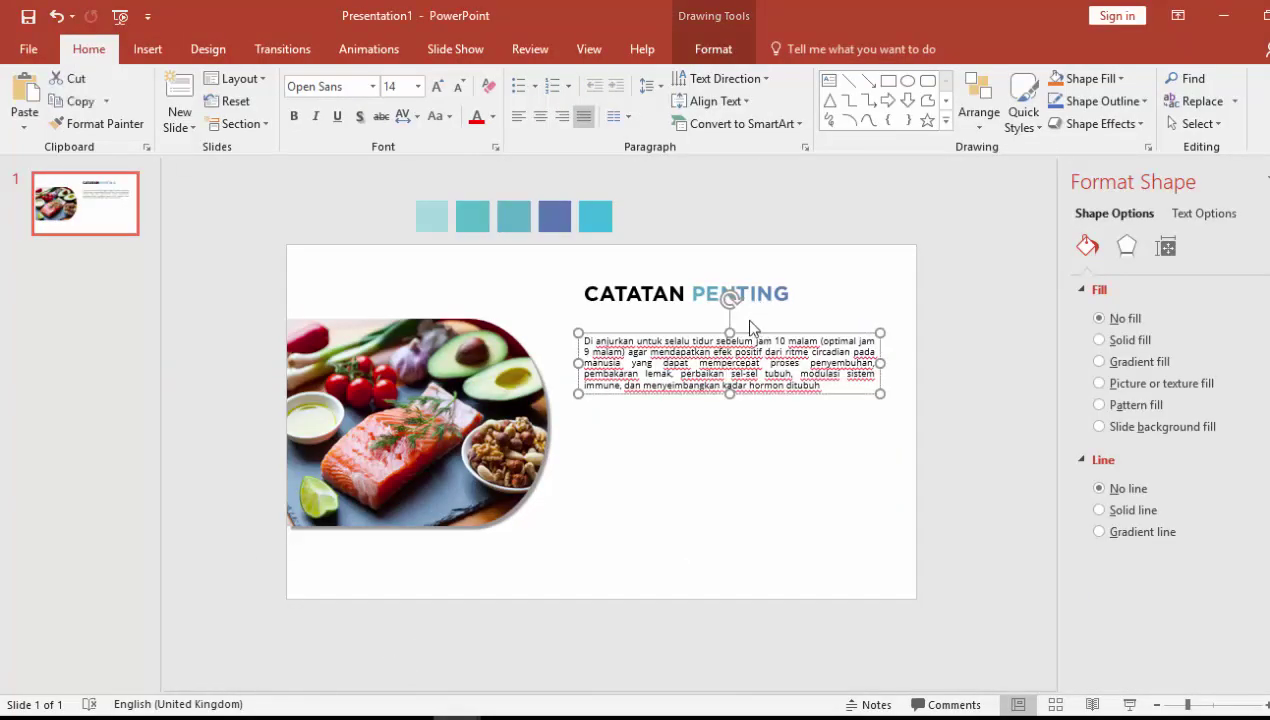
Paste a duplicate notes box below the original and replace its text with the Calorie Cycling paragraph
{"action": "key", "text": "ctrl+v"}
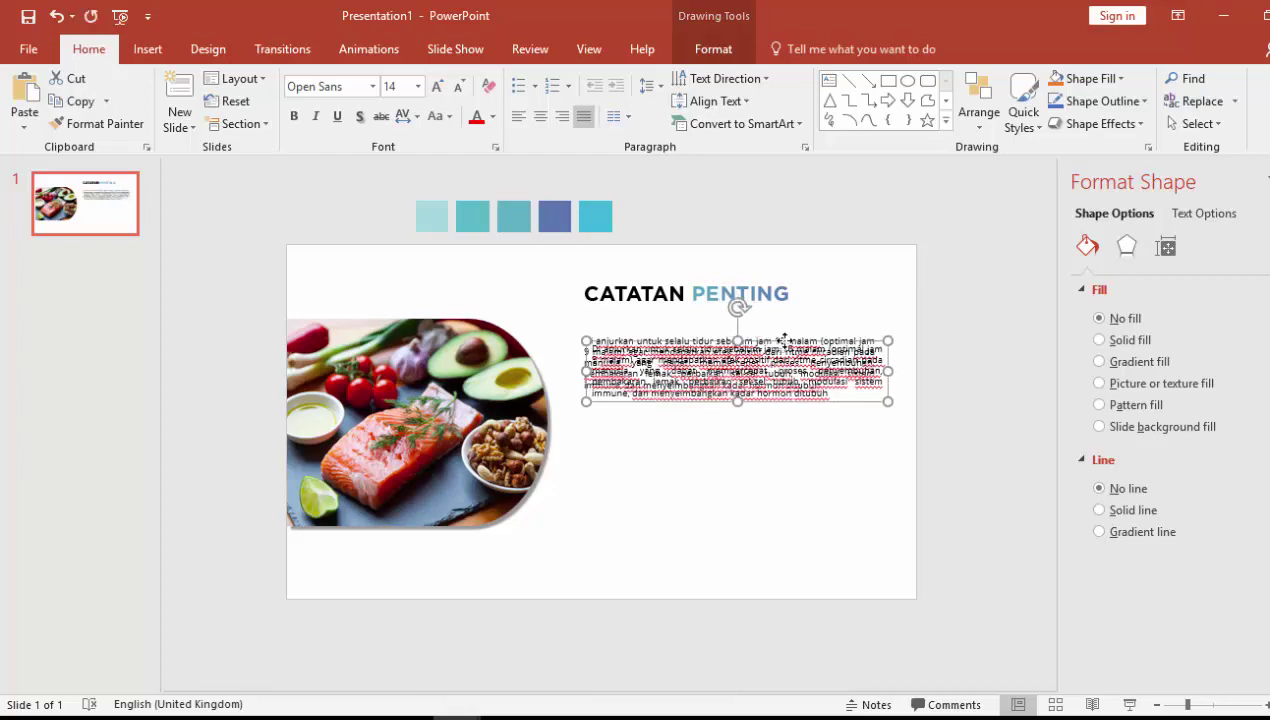
{"action": "left_click_drag", "start_coordinate": [784, 340], "coordinate": [776, 428]}
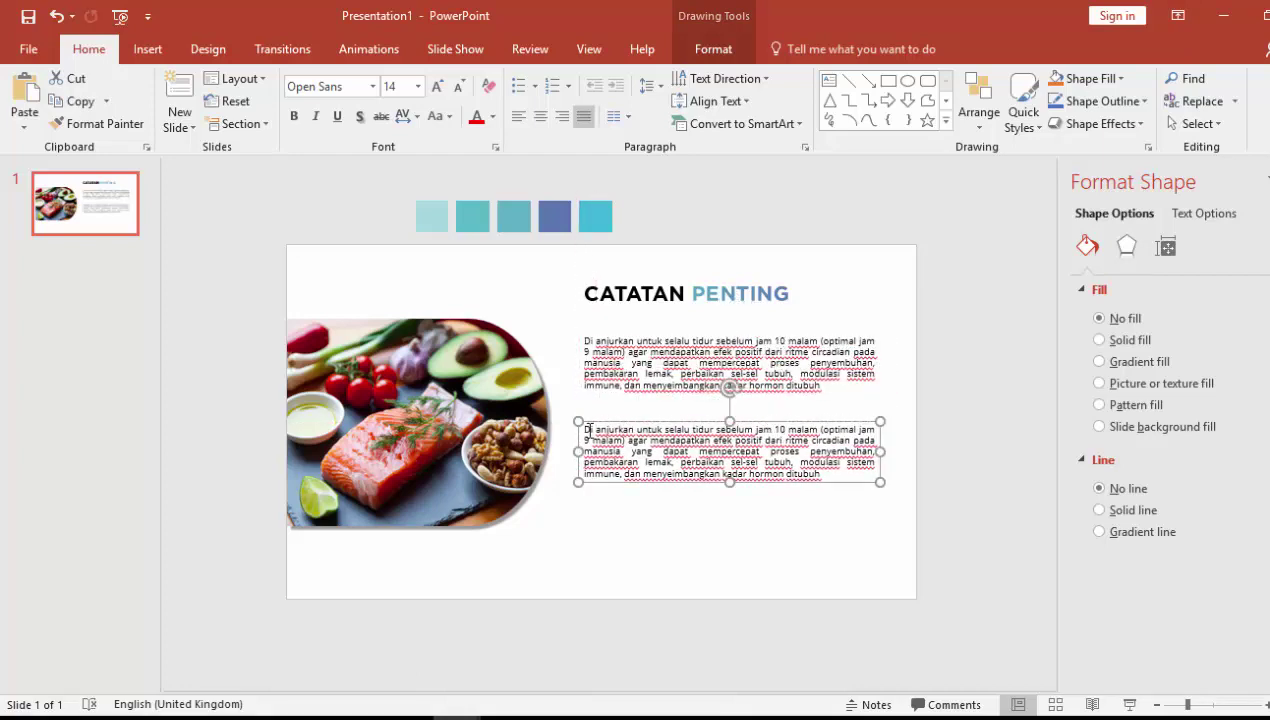
{"action": "left_click_drag", "start_coordinate": [588, 428], "coordinate": [838, 474]}
{"action": "key", "text": "ctrl+v"}
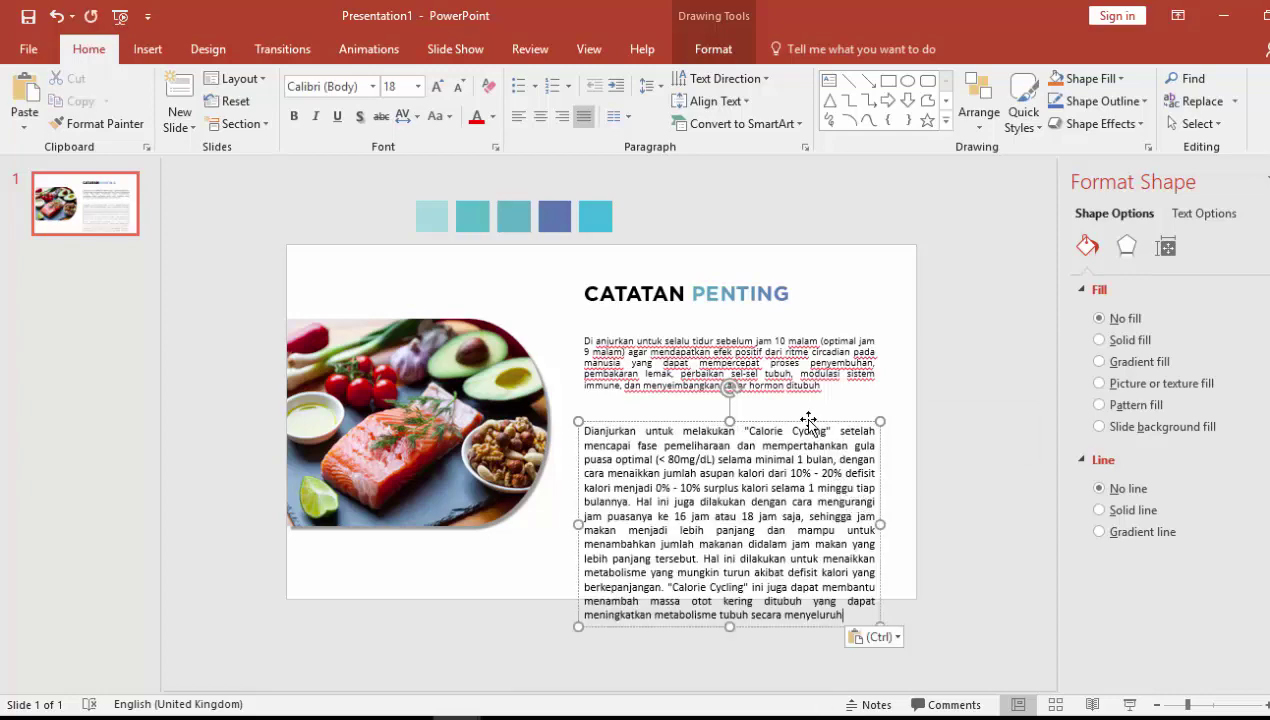
Format the lower paragraph as 14 pt Open Sans and nudge its box up slightly
{"action": "key", "text": "ctrl+a"}
{"action": "left_click", "coordinate": [419, 87]}
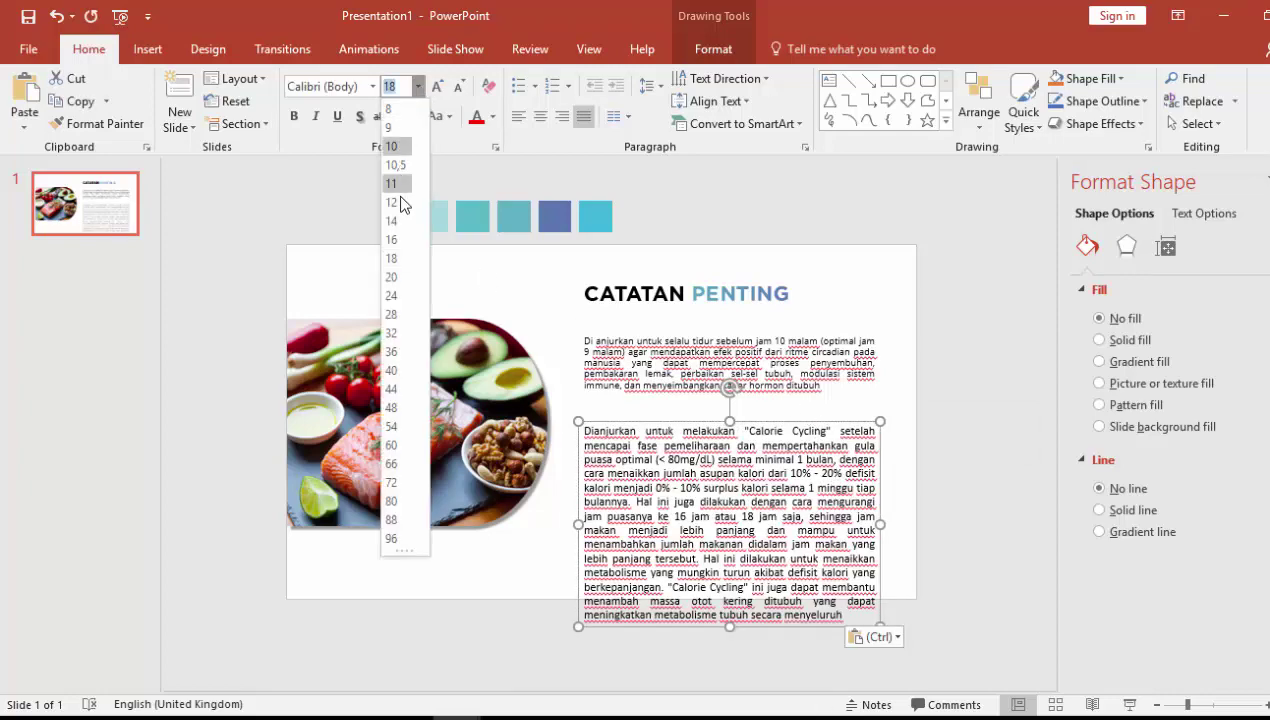
{"action": "left_click", "coordinate": [405, 234]}
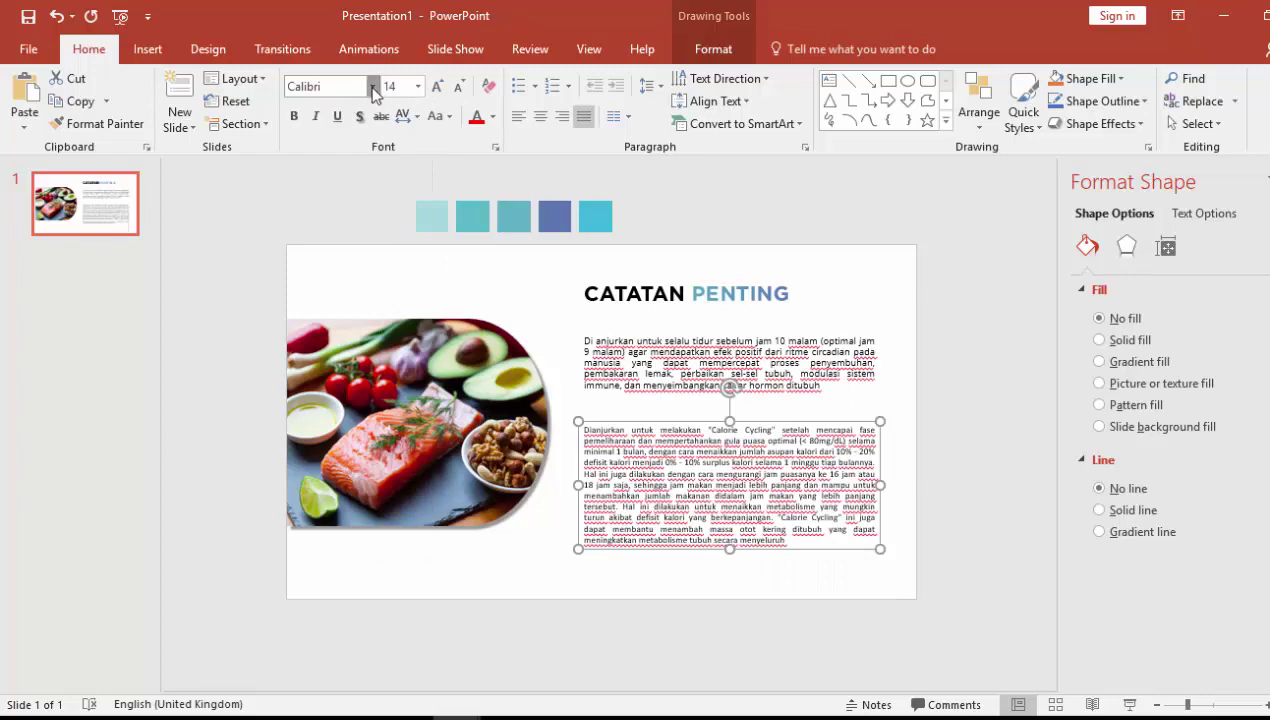
{"action": "left_click", "coordinate": [373, 87]}
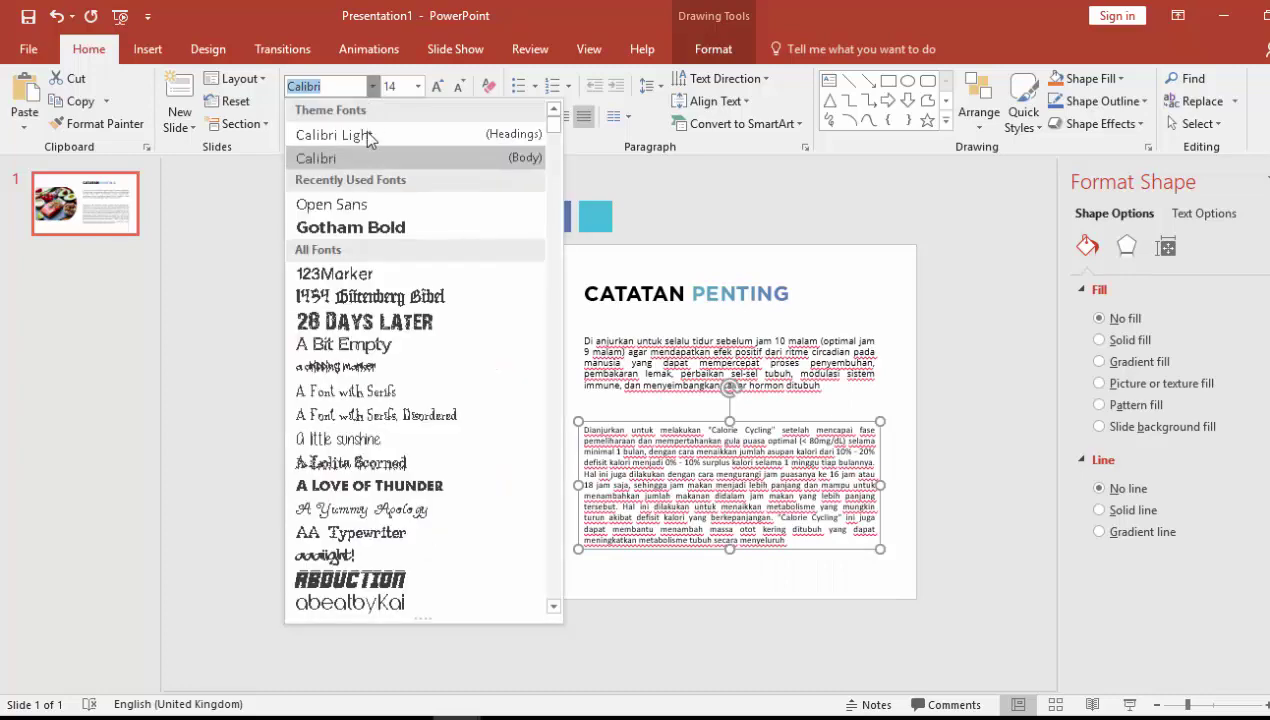
{"action": "left_click", "coordinate": [364, 204]}
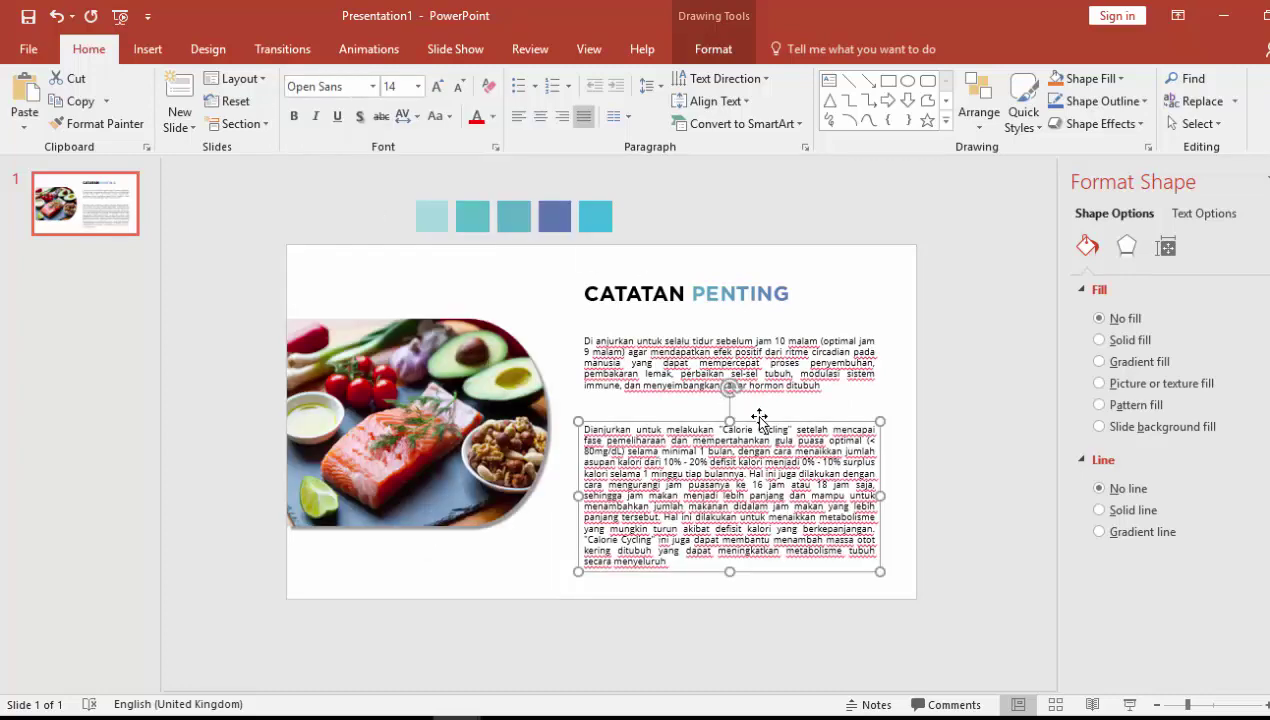
{"action": "left_click_drag", "start_coordinate": [759, 412], "coordinate": [759, 406]}
{"action": "left_click", "coordinate": [835, 281]}
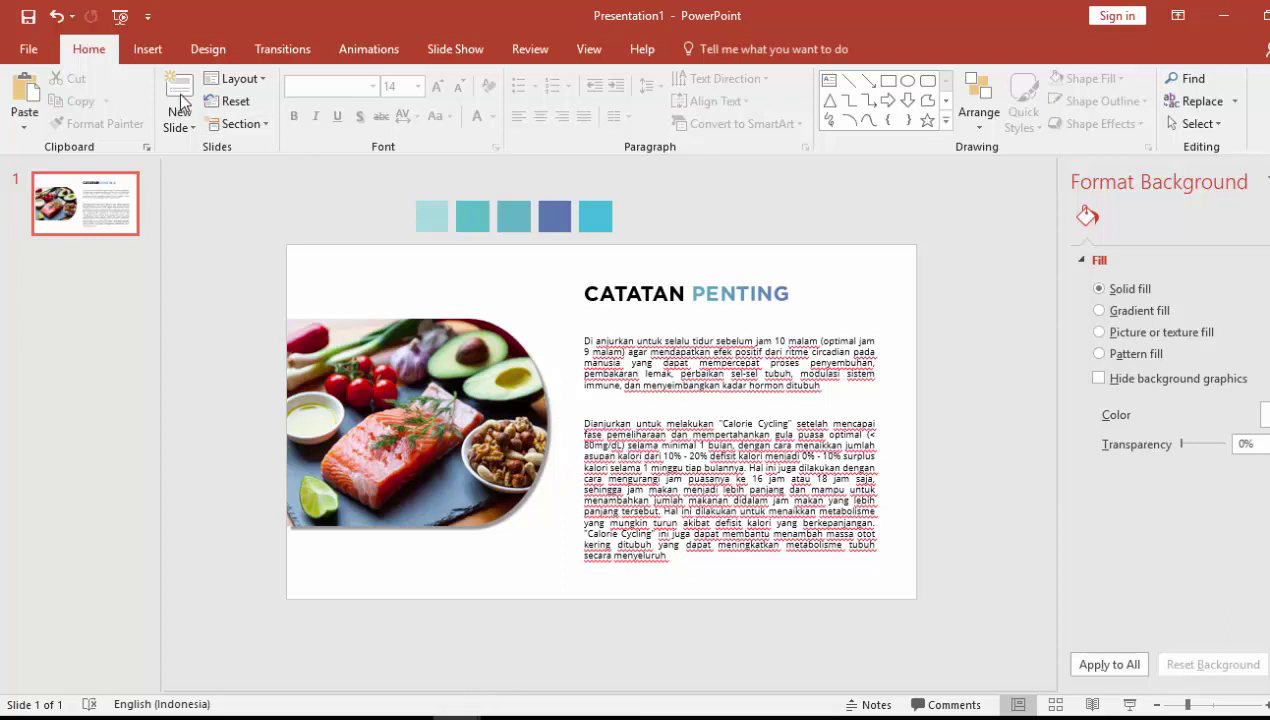
{"action": "left_click", "coordinate": [150, 50]}
{"action": "left_click", "coordinate": [335, 100]}
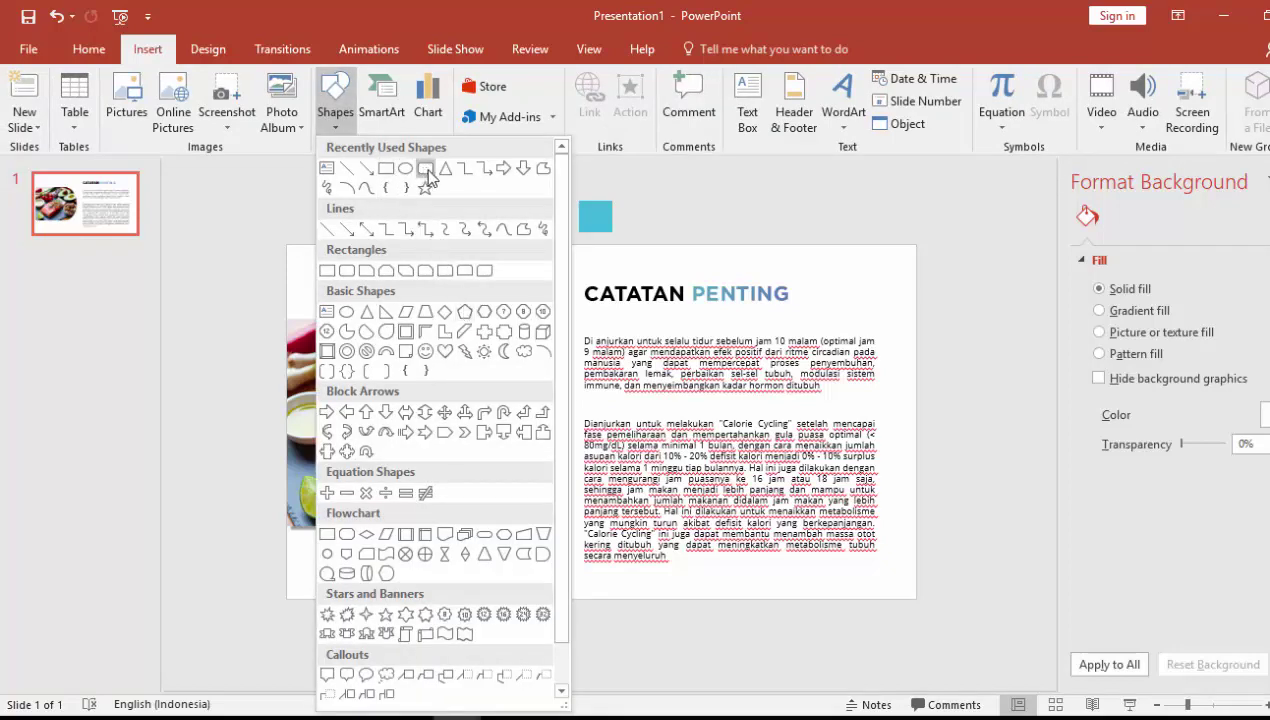
Draw a small square, rotate it 45° into a diamond, and place it beside the first paragraph
{"action": "left_click", "coordinate": [392, 174]}
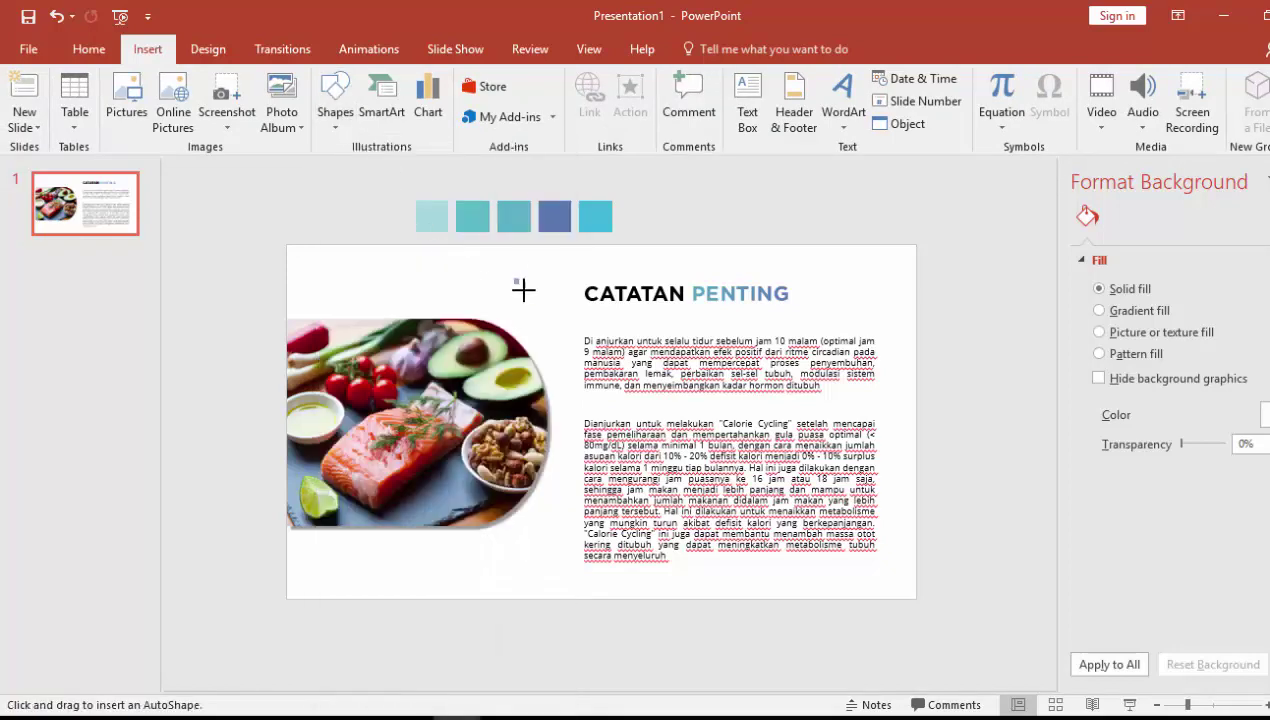
{"action": "mouse_move", "coordinate": [523, 290]}
{"action": "left_mouse_down"}
{"action": "mouse_move", "coordinate": [547, 312]}
{"action": "mouse_move", "coordinate": [527, 295]}
{"action": "left_mouse_up"}
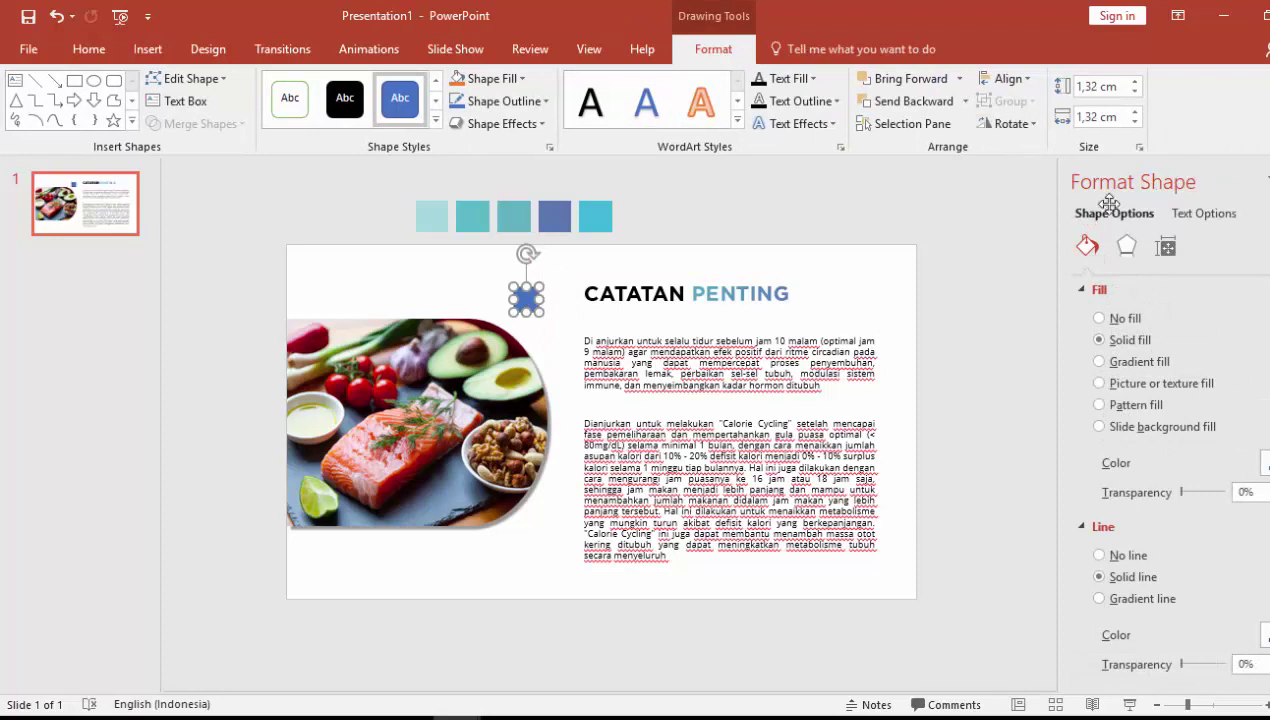
{"action": "left_click", "coordinate": [1012, 123]}
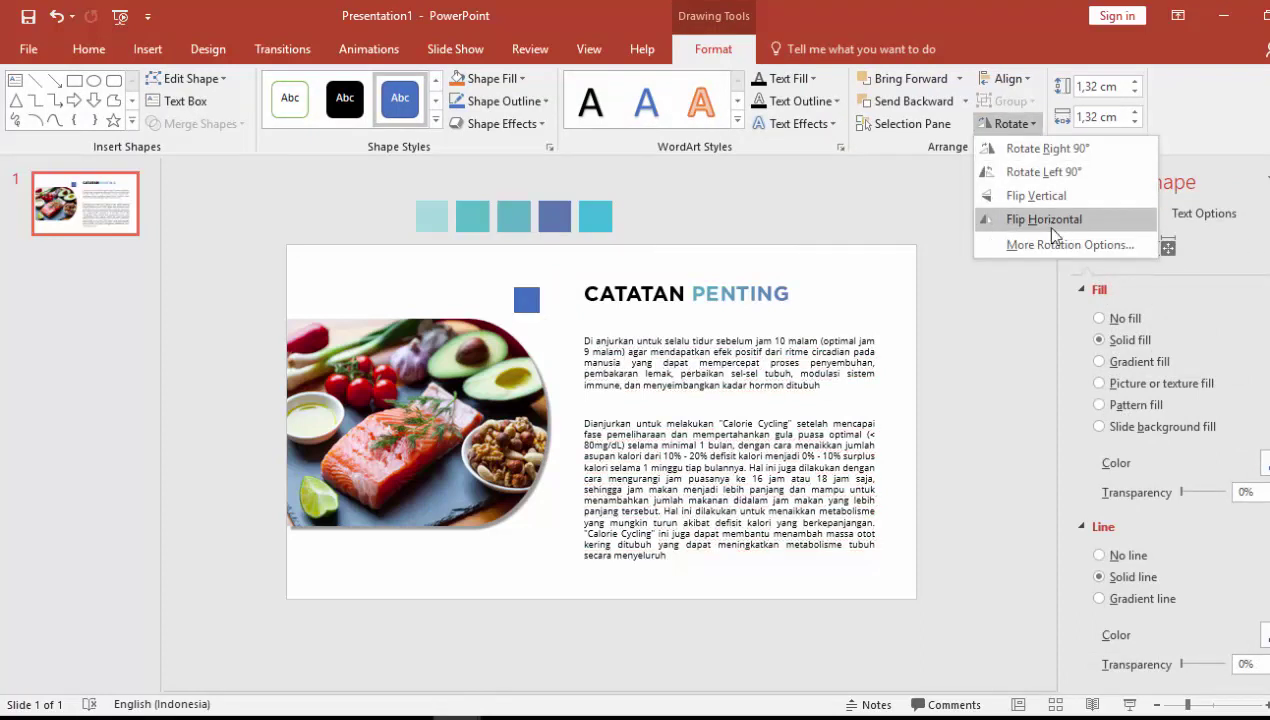
{"action": "left_click", "coordinate": [1055, 244]}
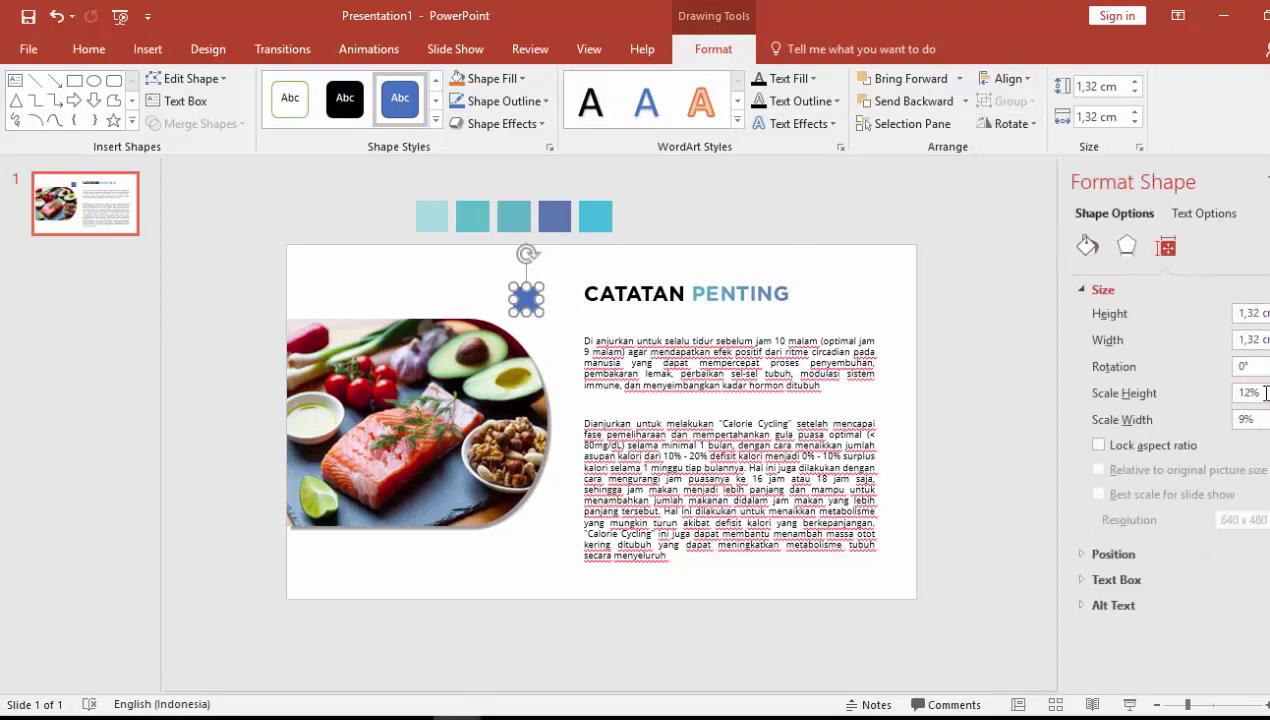
{"action": "left_click", "coordinate": [1264, 369]}
{"action": "type", "text": "45"}
{"action": "left_click", "coordinate": [660, 272]}
{"action": "mouse_move", "coordinate": [533, 299]}
{"action": "left_mouse_down"}
{"action": "mouse_move", "coordinate": [567, 363]}
{"action": "mouse_move", "coordinate": [516, 380]}
{"action": "left_mouse_up"}
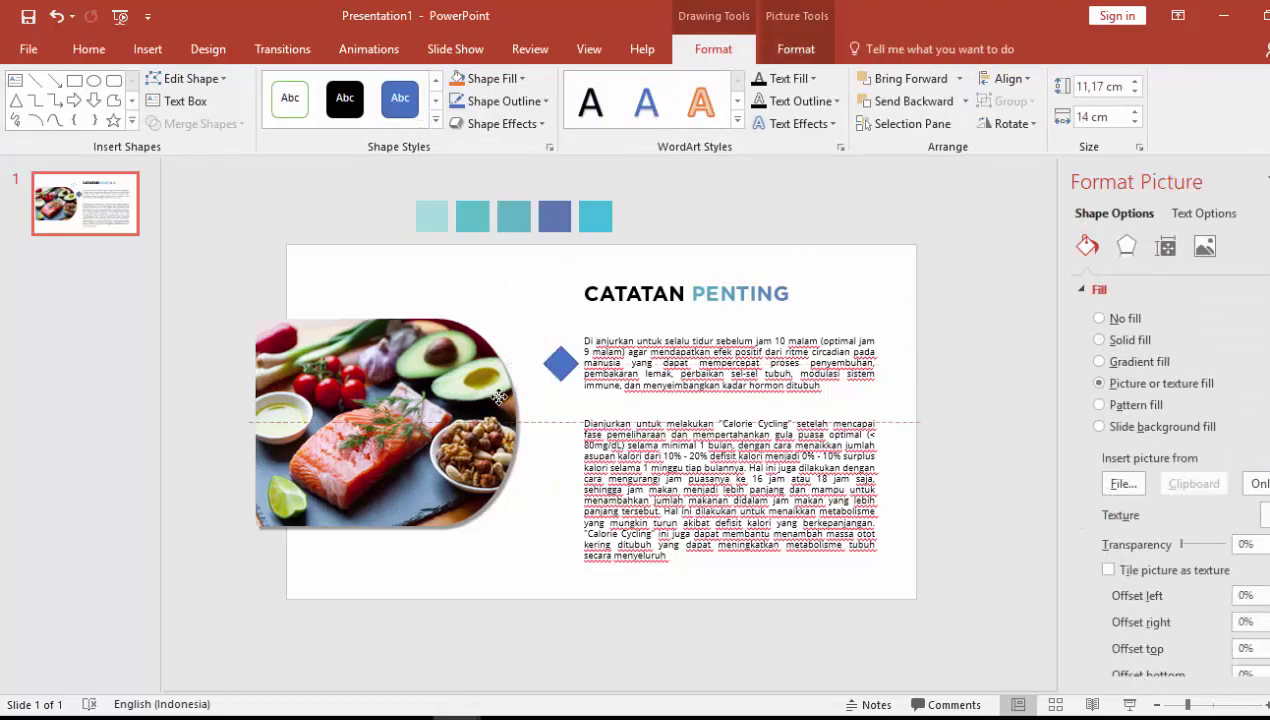
Give the diamond a teal gradient fill and duplicate it beside the second paragraph
{"action": "left_click", "coordinate": [568, 366]}
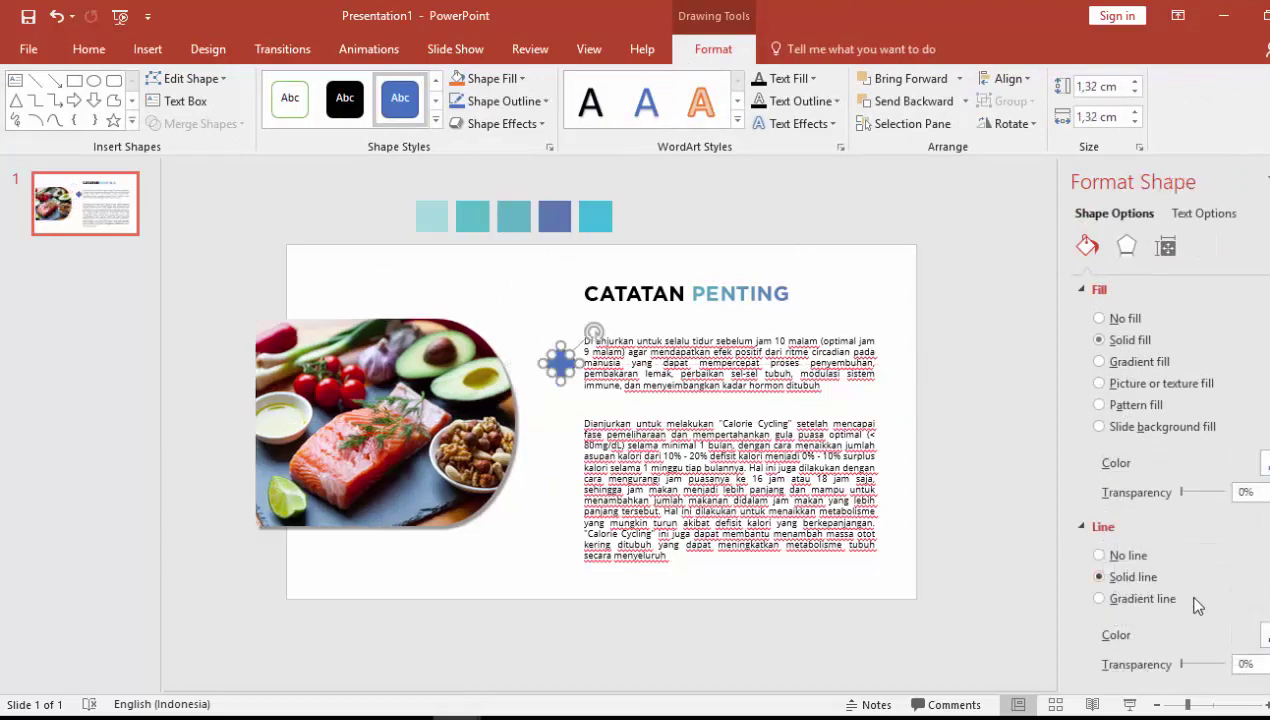
{"action": "left_click", "coordinate": [1083, 526]}
{"action": "left_click", "coordinate": [1099, 362]}
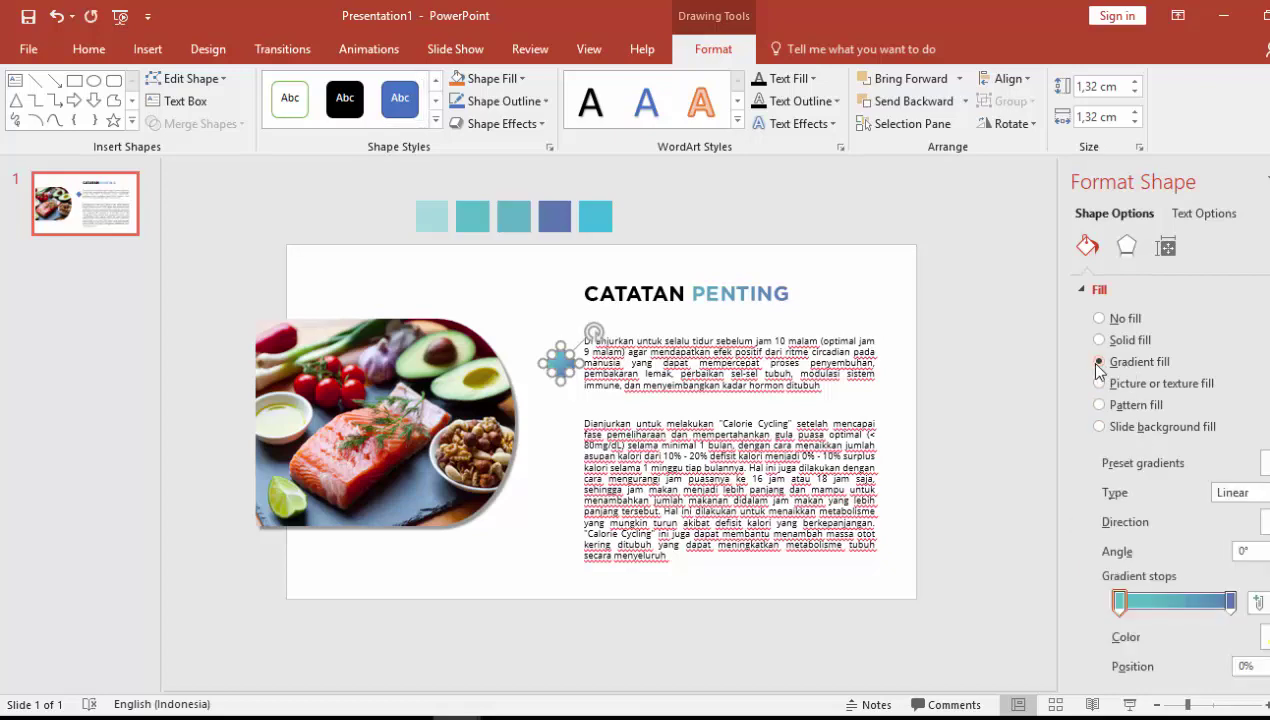
{"action": "left_click", "coordinate": [872, 297]}
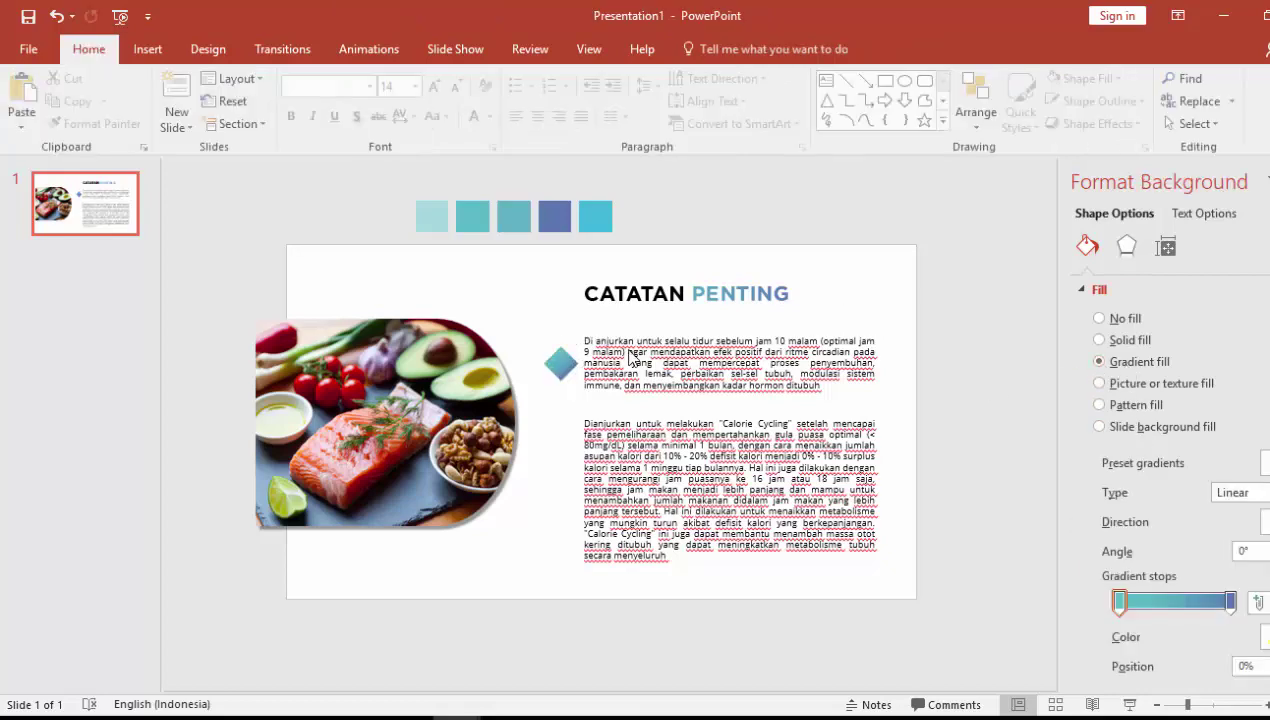
{"action": "left_click", "coordinate": [562, 364]}
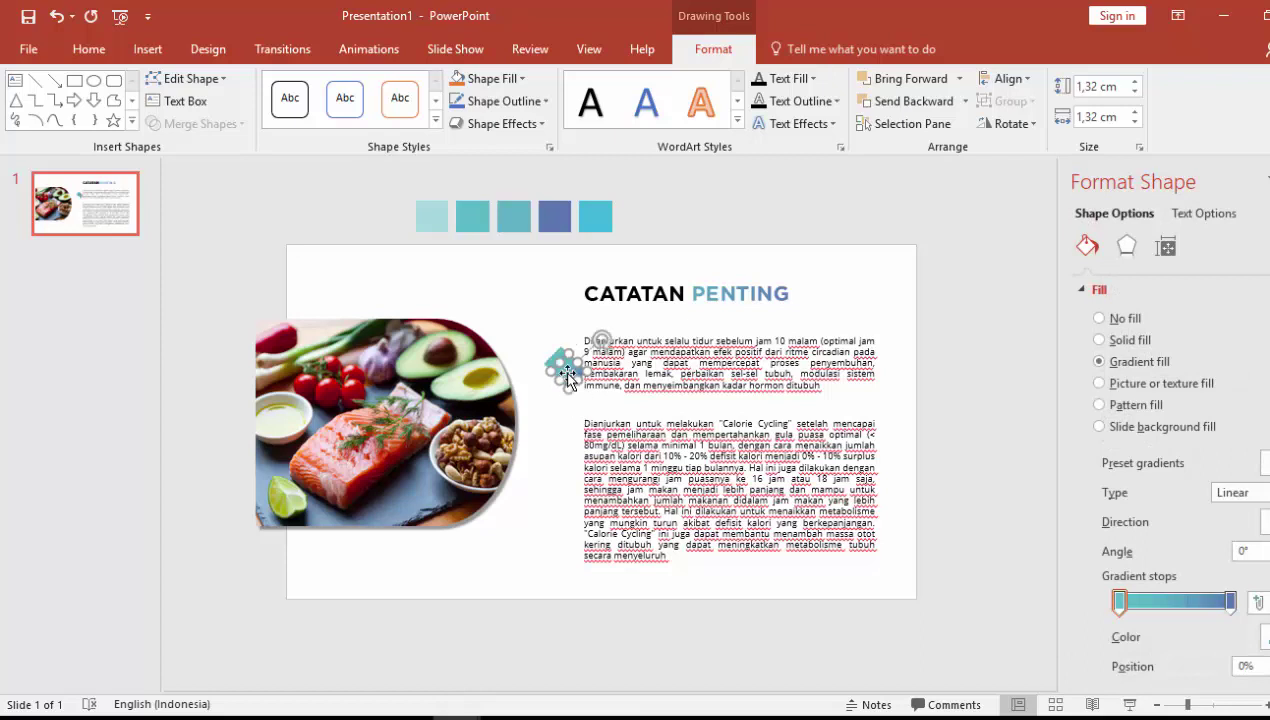
{"action": "mouse_move", "coordinate": [561, 363]}
{"action": "left_mouse_down", "text": "ctrl"}
{"action": "mouse_move", "coordinate": [560, 449]}
{"action": "mouse_move", "coordinate": [561, 430]}
{"action": "left_mouse_up", "text": "ctrl"}
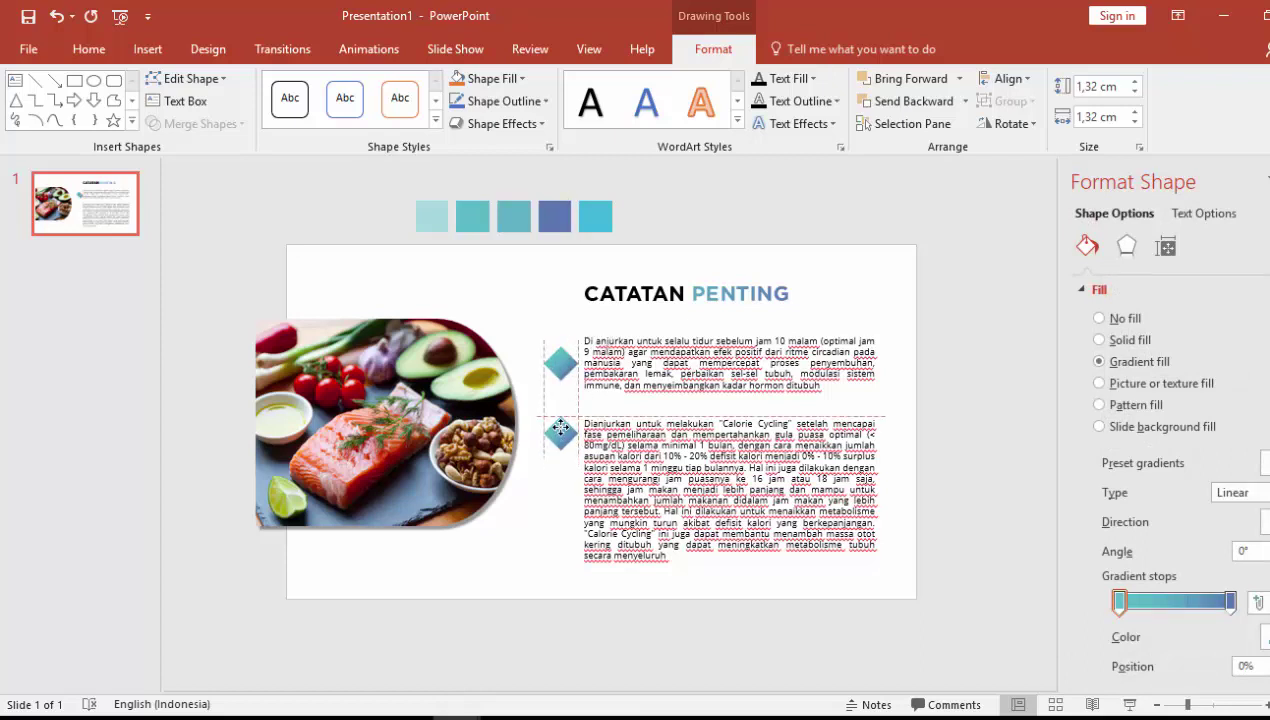
{"action": "left_click_drag", "start_coordinate": [561, 429], "coordinate": [559, 487]}
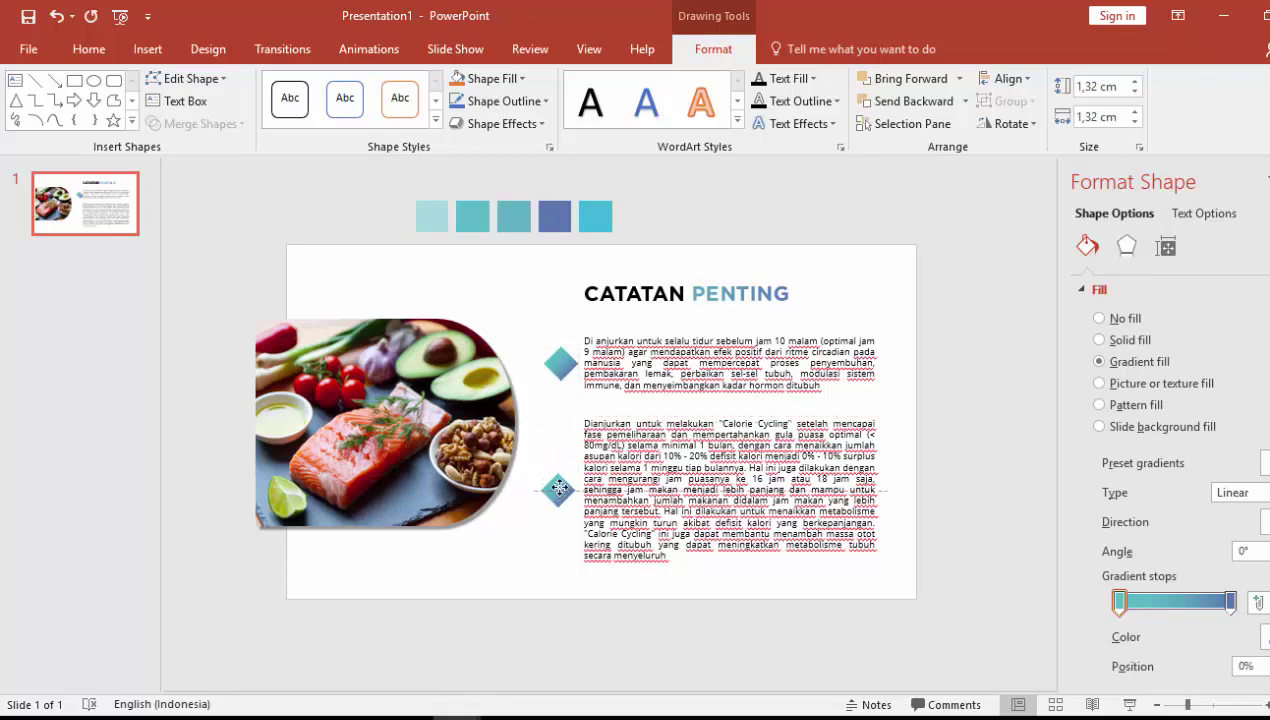
{"action": "left_click", "coordinate": [547, 425]}
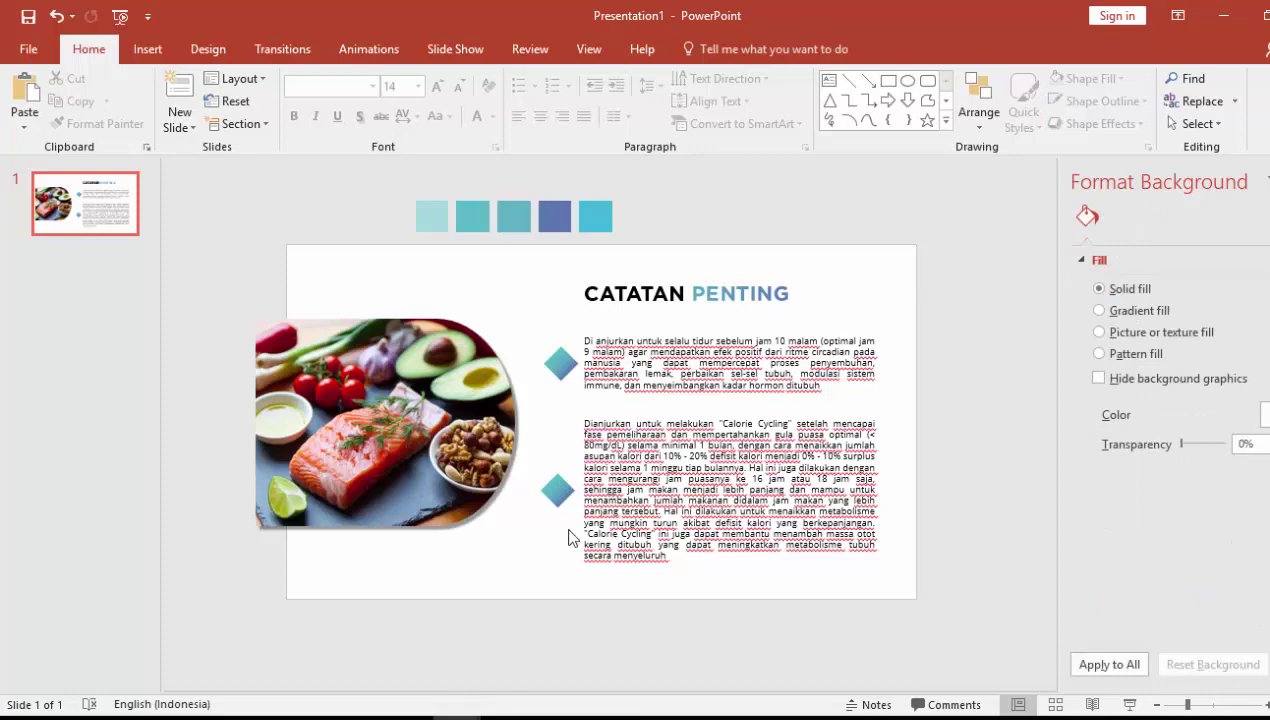
Copy the Ketofastosis.com banner from the Protokol keto fastosis deck to the slide's top right
{"action": "mouse_move", "coordinate": [430, 714]}
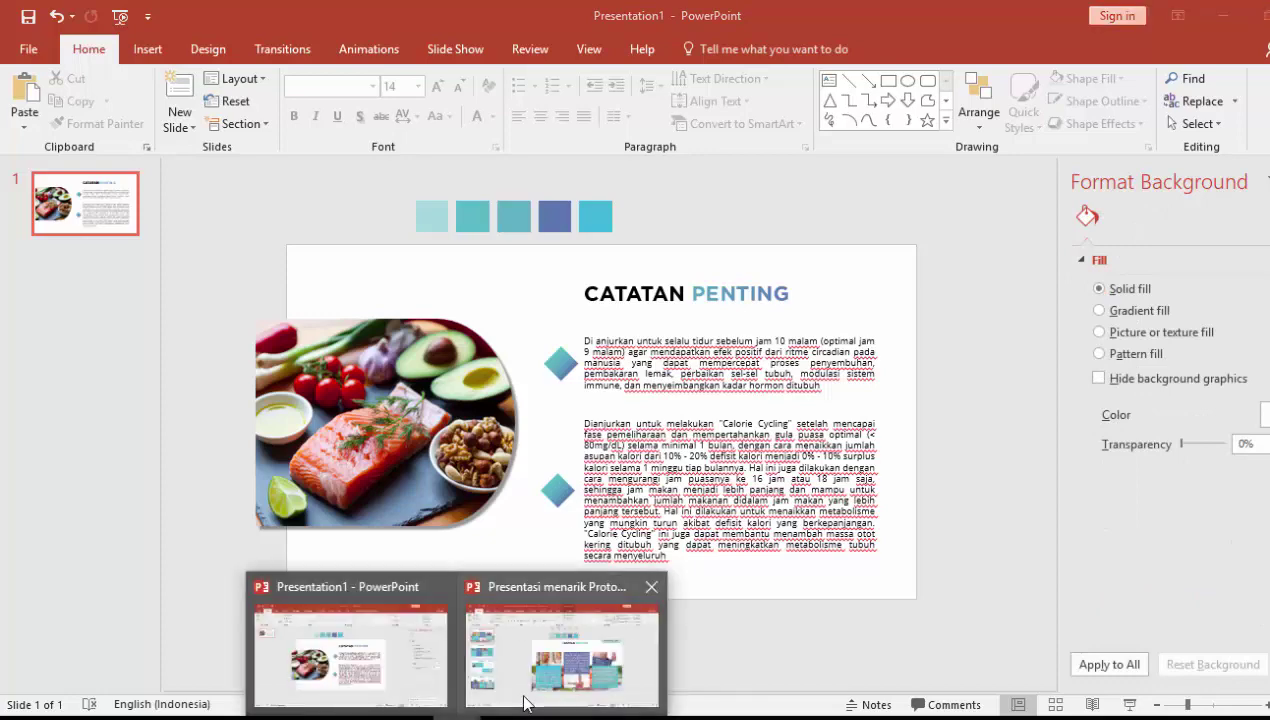
{"action": "left_click", "coordinate": [555, 672]}
{"action": "left_click", "coordinate": [1065, 252]}
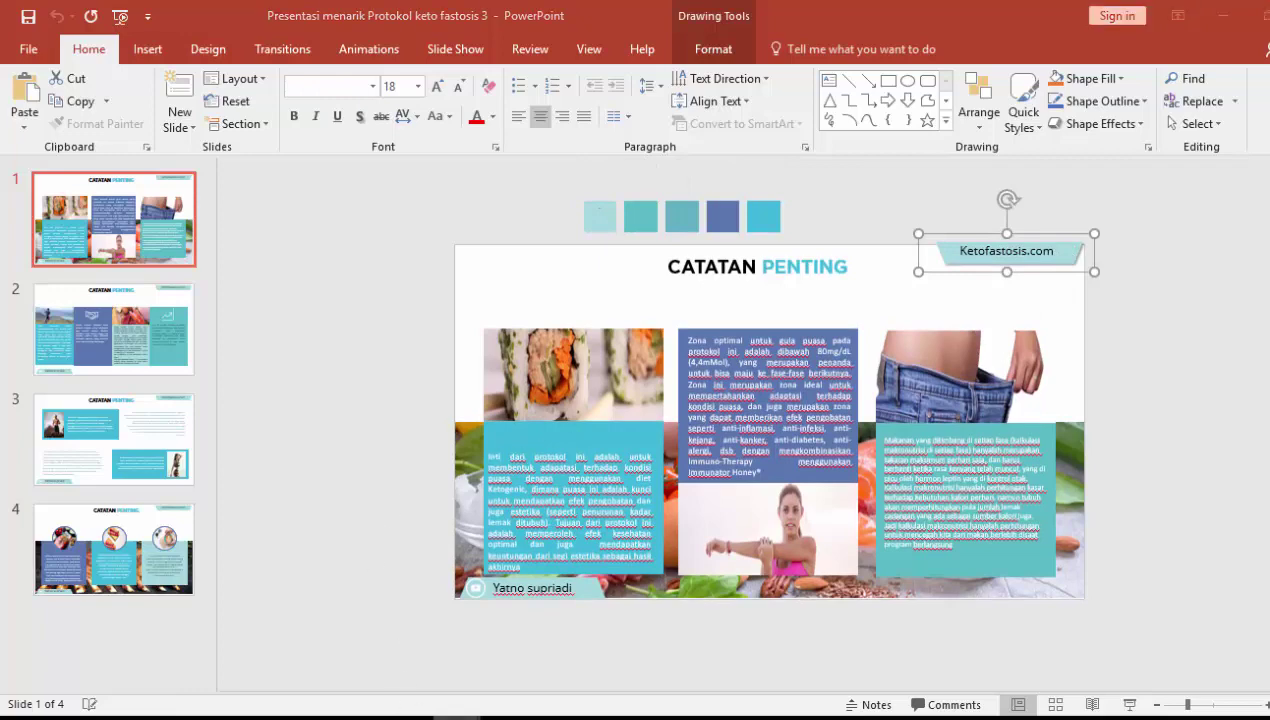
{"action": "mouse_move", "coordinate": [400, 714]}
{"action": "left_click", "coordinate": [330, 640]}
{"action": "key", "text": "ctrl+v"}
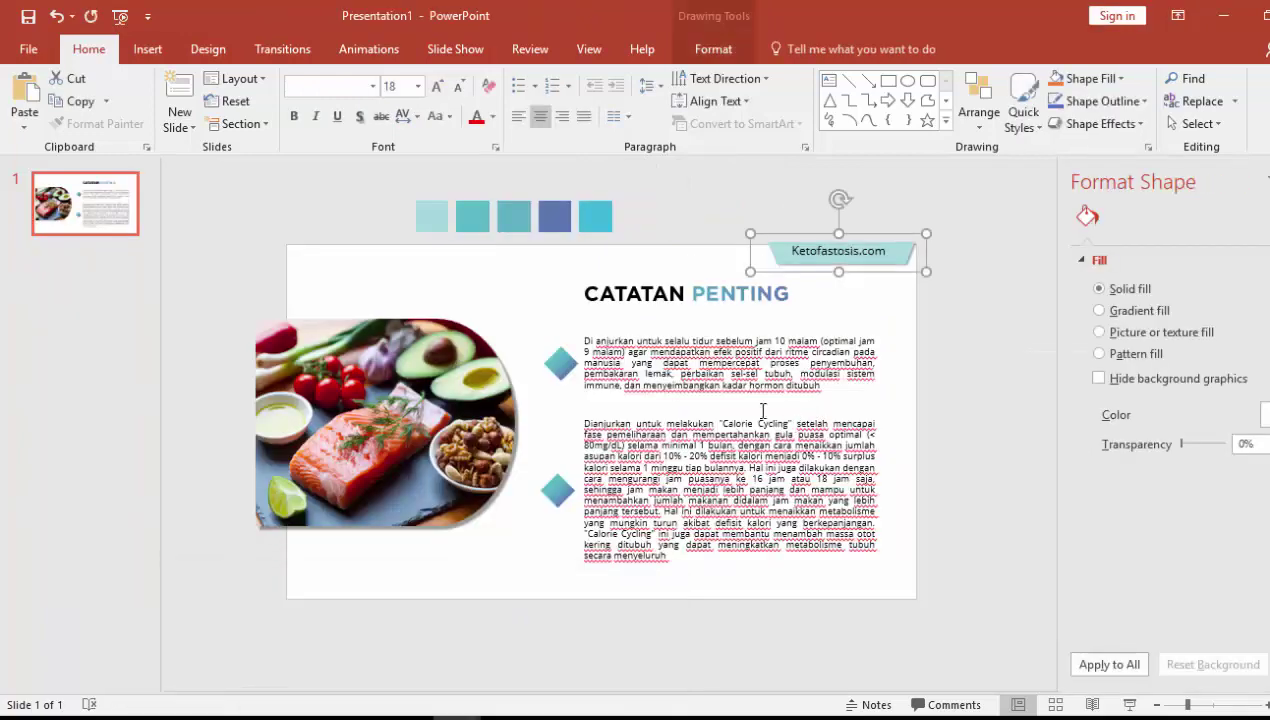
{"action": "left_click_drag", "start_coordinate": [887, 275], "coordinate": [888, 272]}
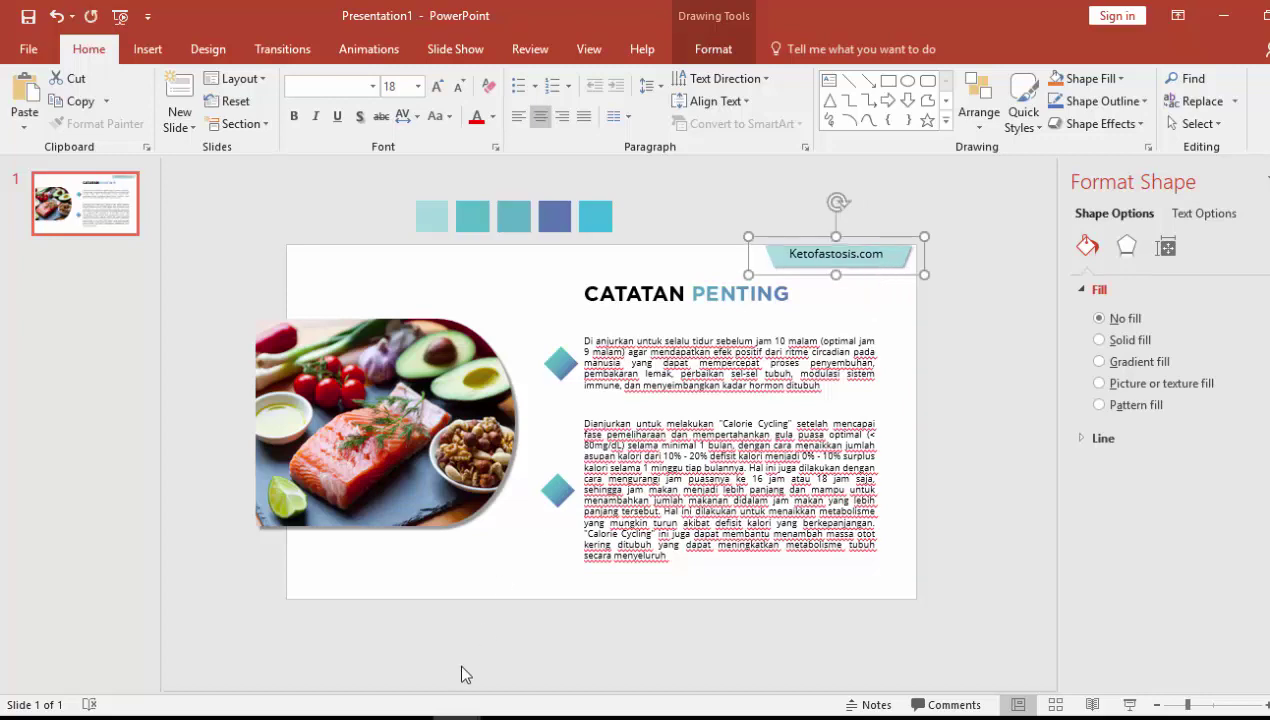
Copy the author name banner from the keto deck onto the slide's bottom corner
{"action": "mouse_move", "coordinate": [400, 714]}
{"action": "left_click", "coordinate": [560, 650]}
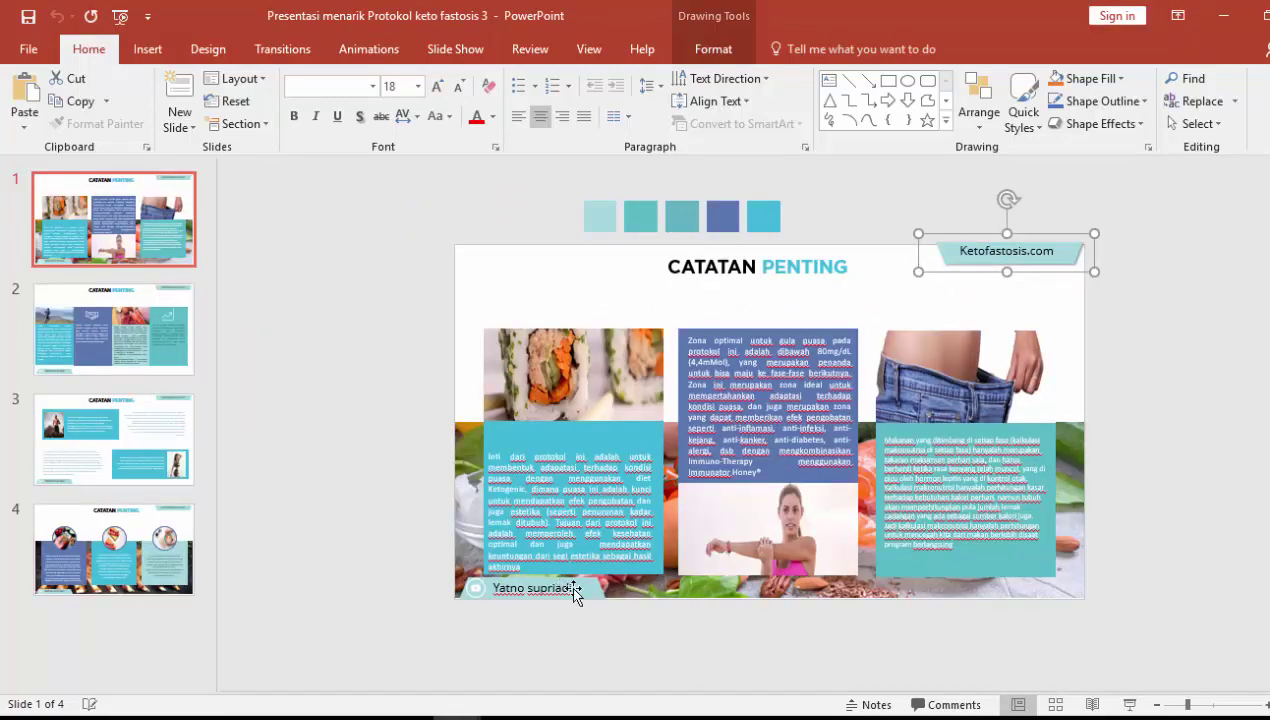
{"action": "left_click", "coordinate": [587, 592]}
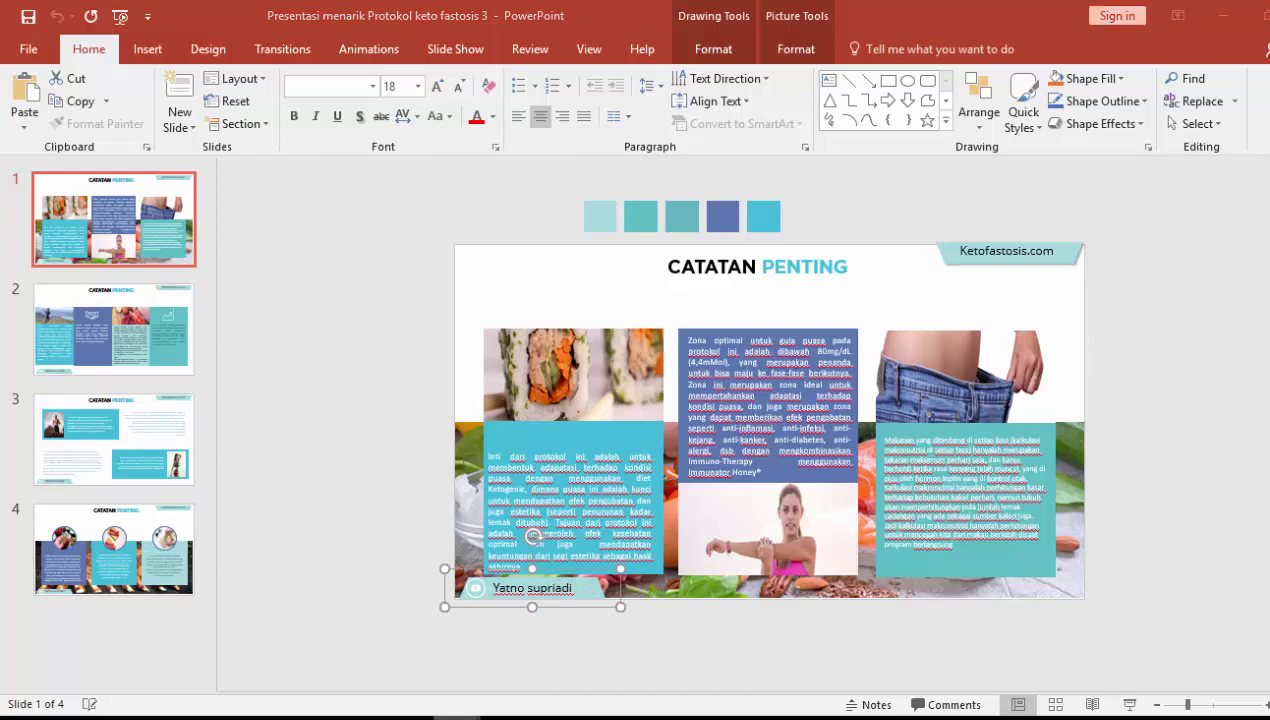
{"action": "mouse_move", "coordinate": [470, 712]}
{"action": "left_click", "coordinate": [478, 632]}
{"action": "key", "text": "ctrl+v"}
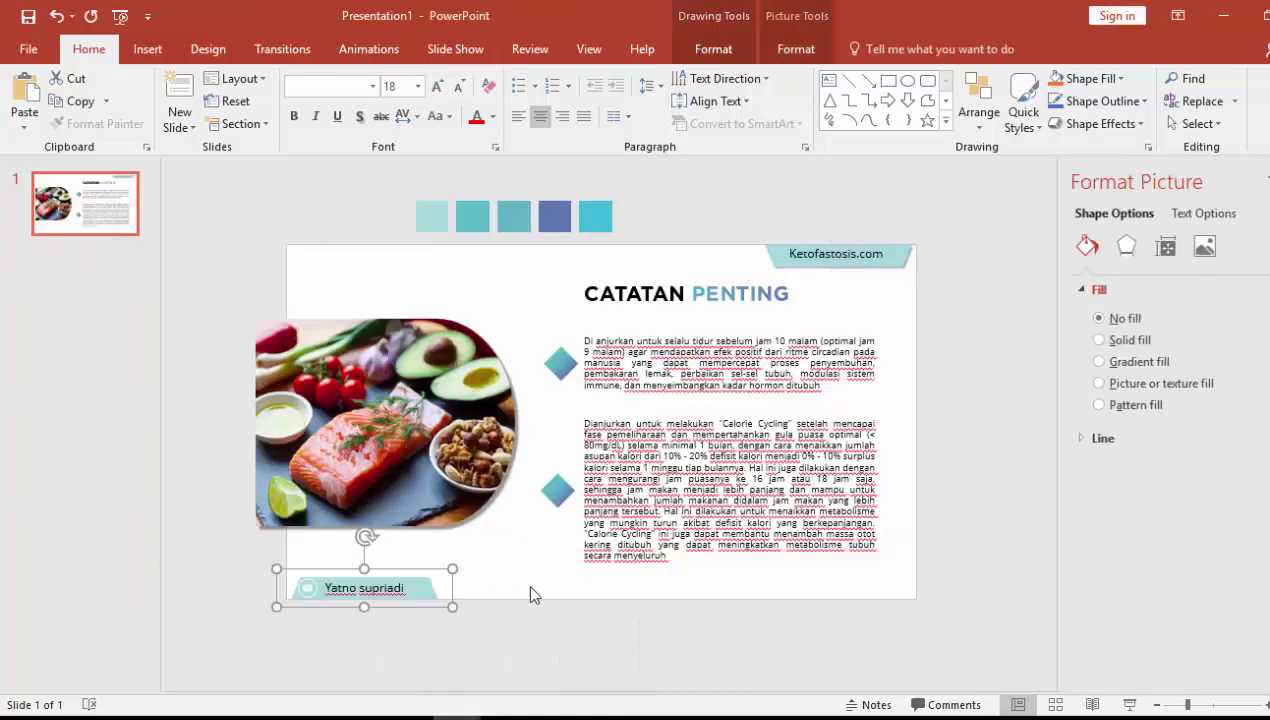
{"action": "left_click", "coordinate": [569, 581]}
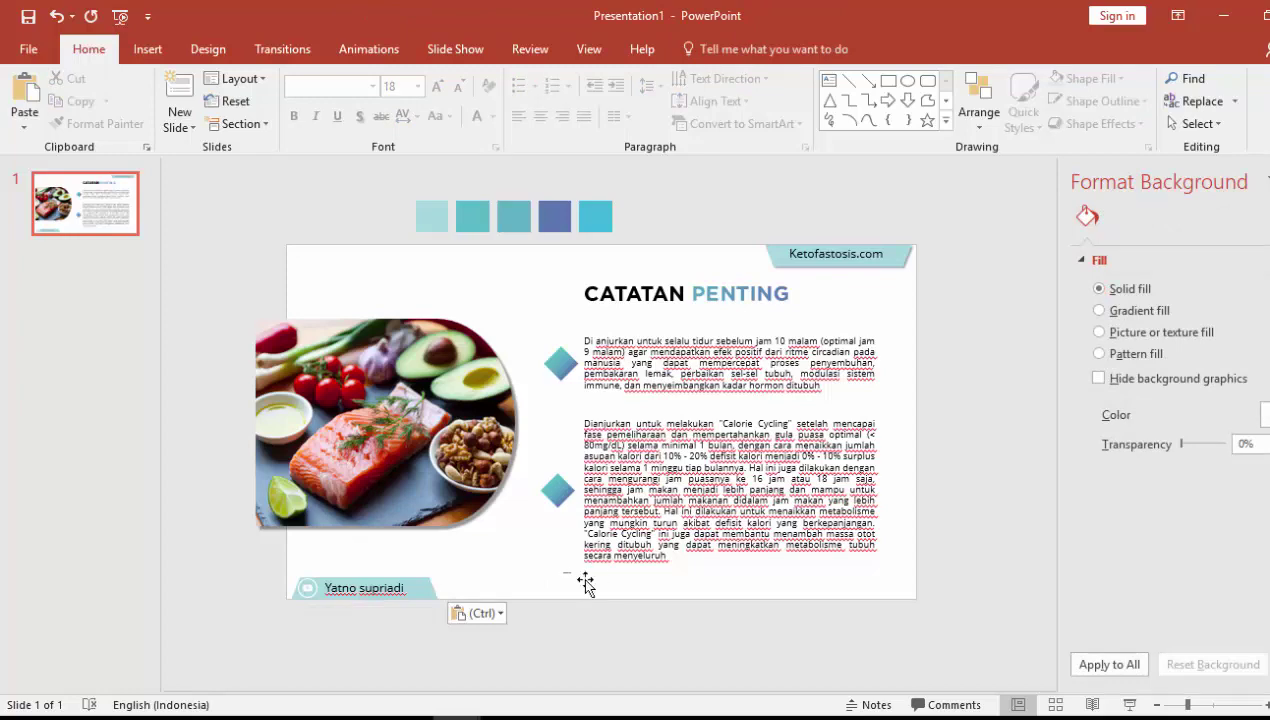
Switch between the Protokol Fastosis Word notes and the presentation, ending back on the slide
{"action": "left_click", "coordinate": [500, 712]}
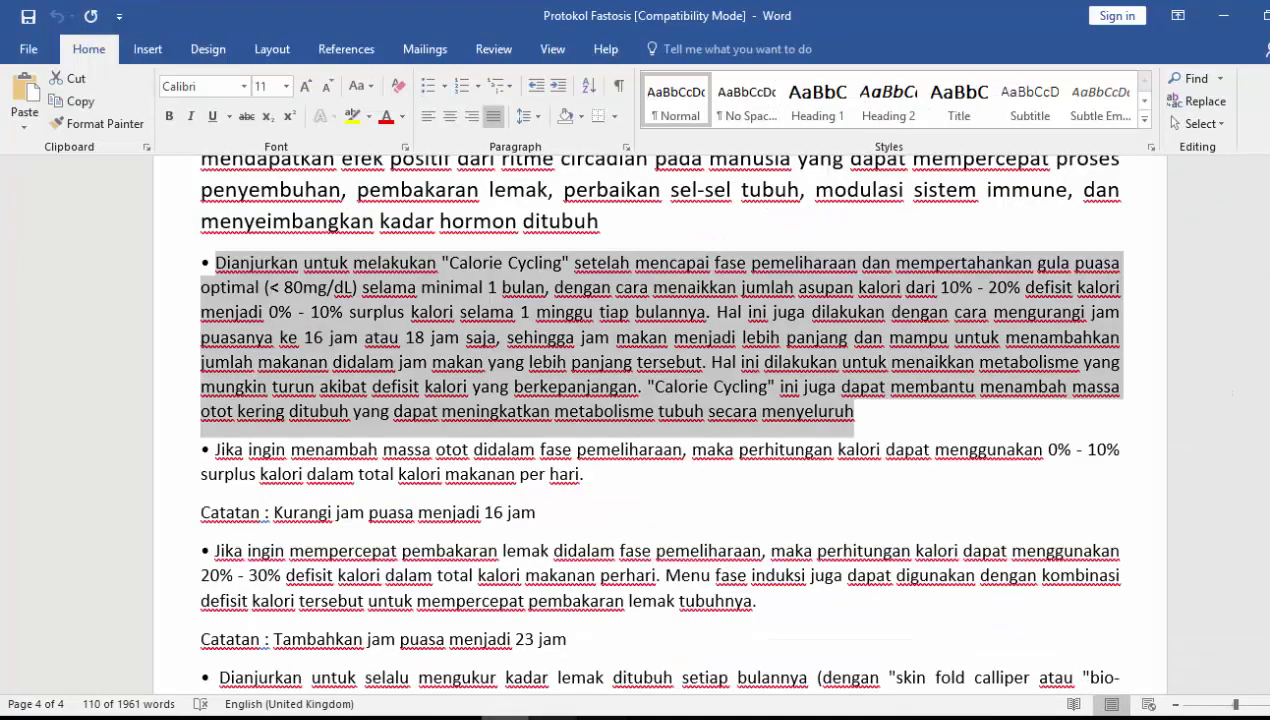
{"action": "left_click", "coordinate": [454, 713]}
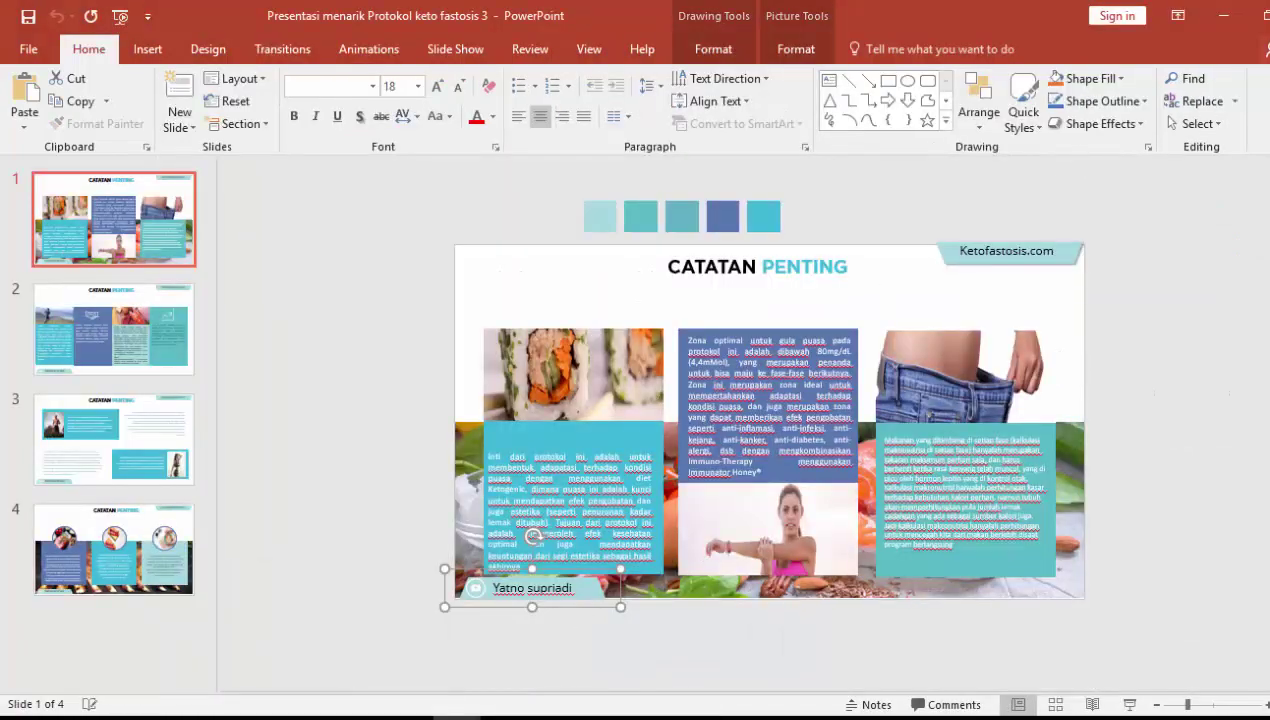
{"action": "left_click", "coordinate": [500, 712]}
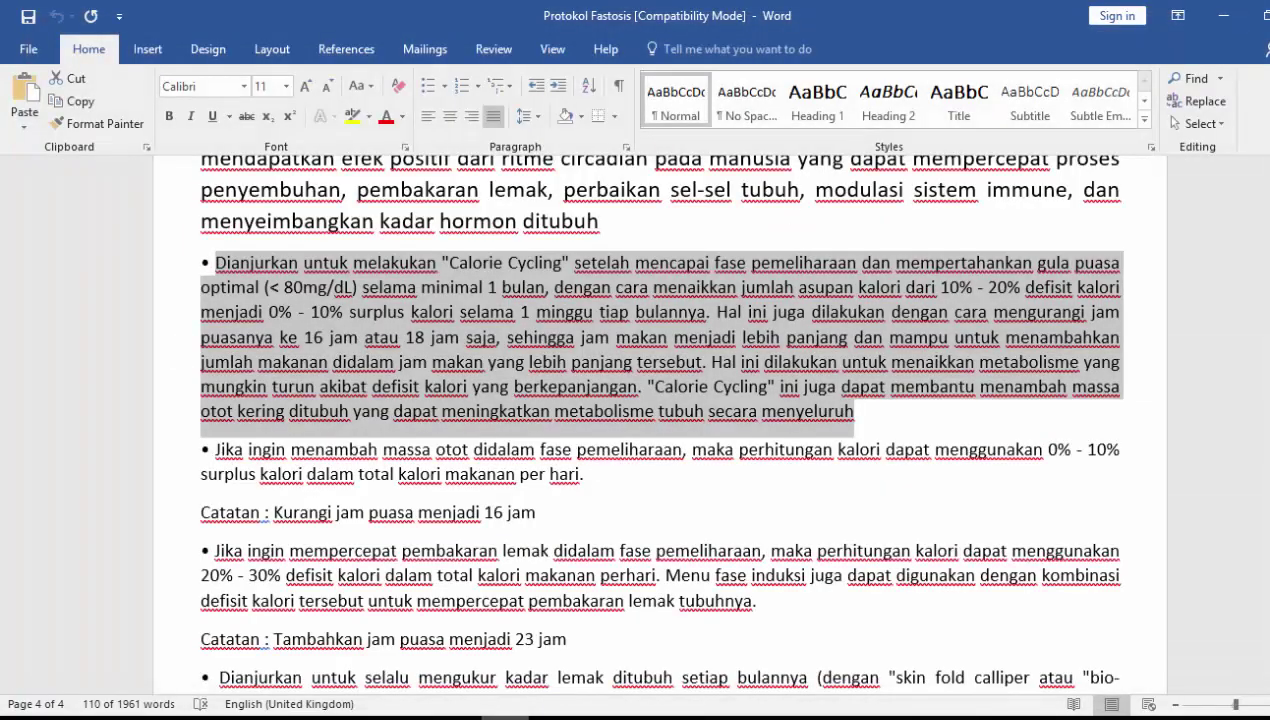
{"action": "key", "text": "alt+Tab"}
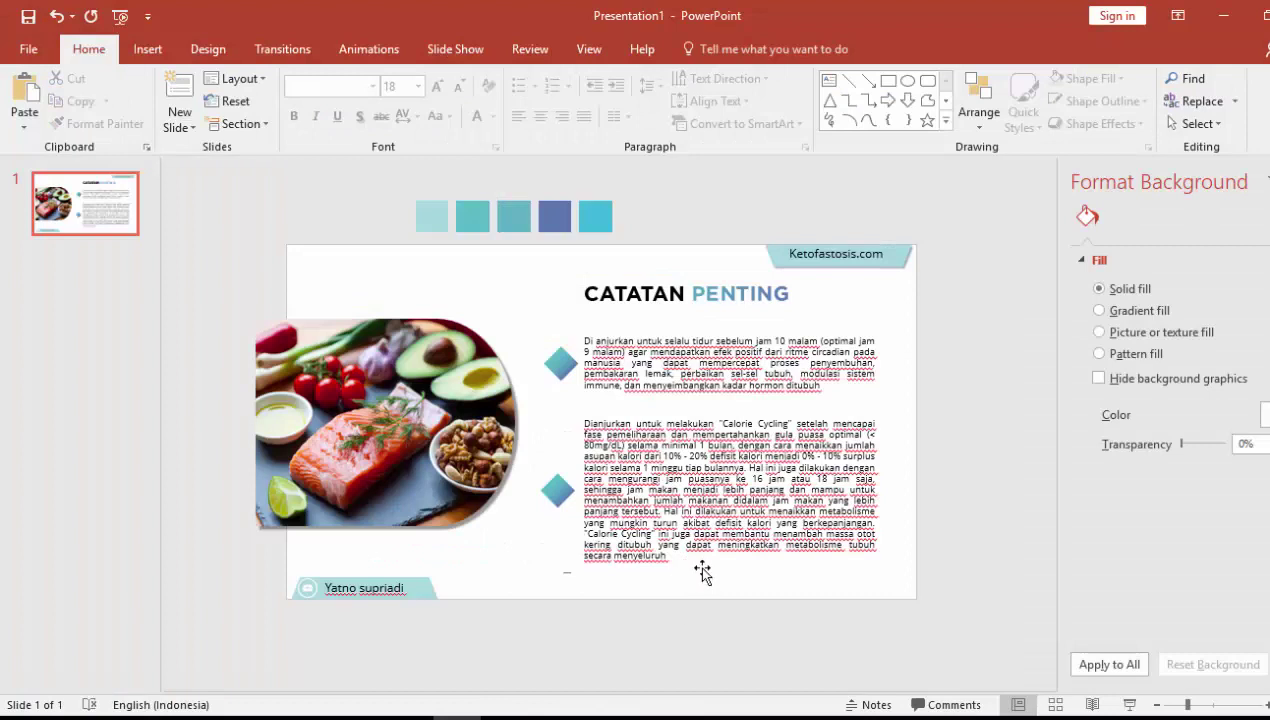
Move the CATATAN PENTING title toward the slide's left edge, above the photo
{"action": "left_click", "coordinate": [731, 455]}
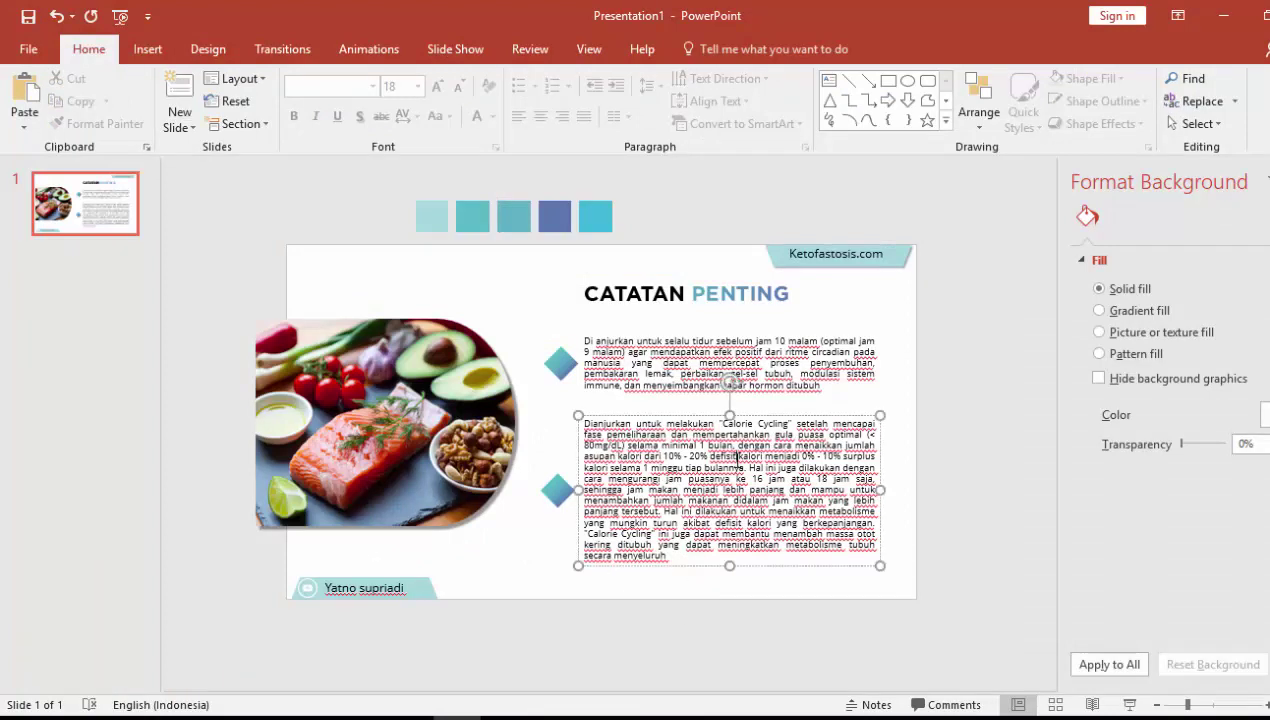
{"action": "left_click", "coordinate": [722, 345]}
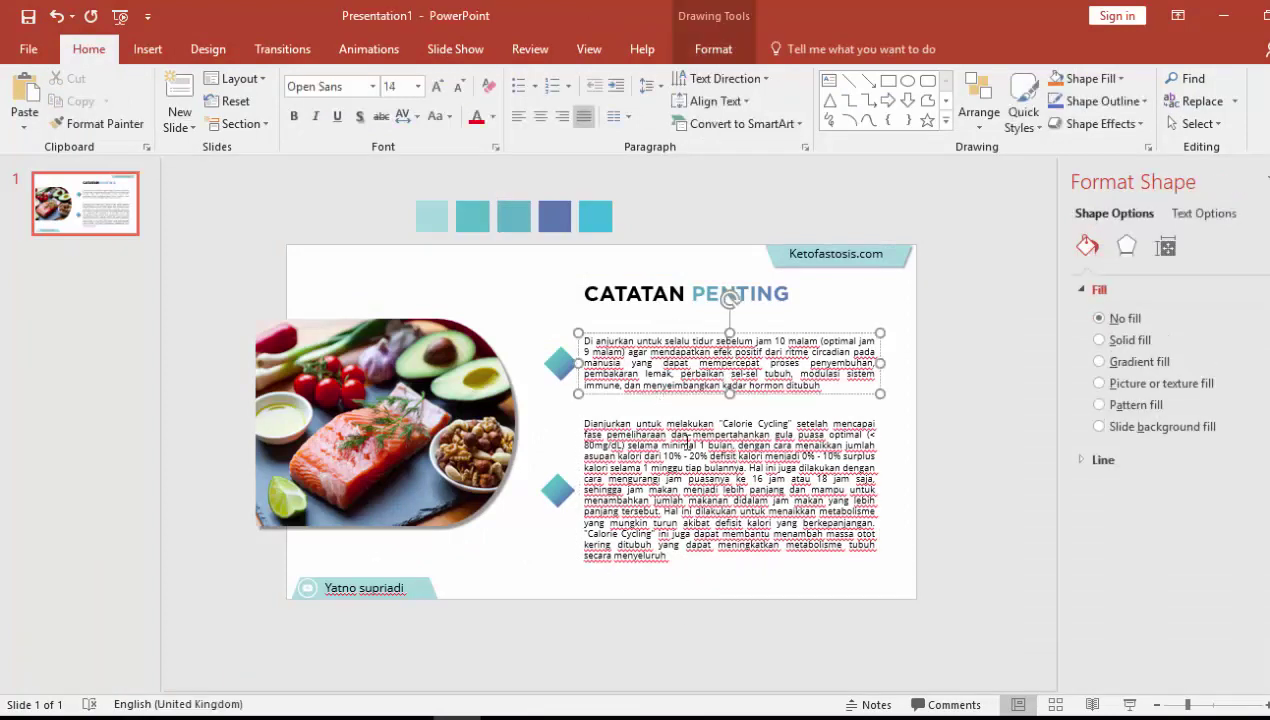
{"action": "left_click", "coordinate": [686, 433]}
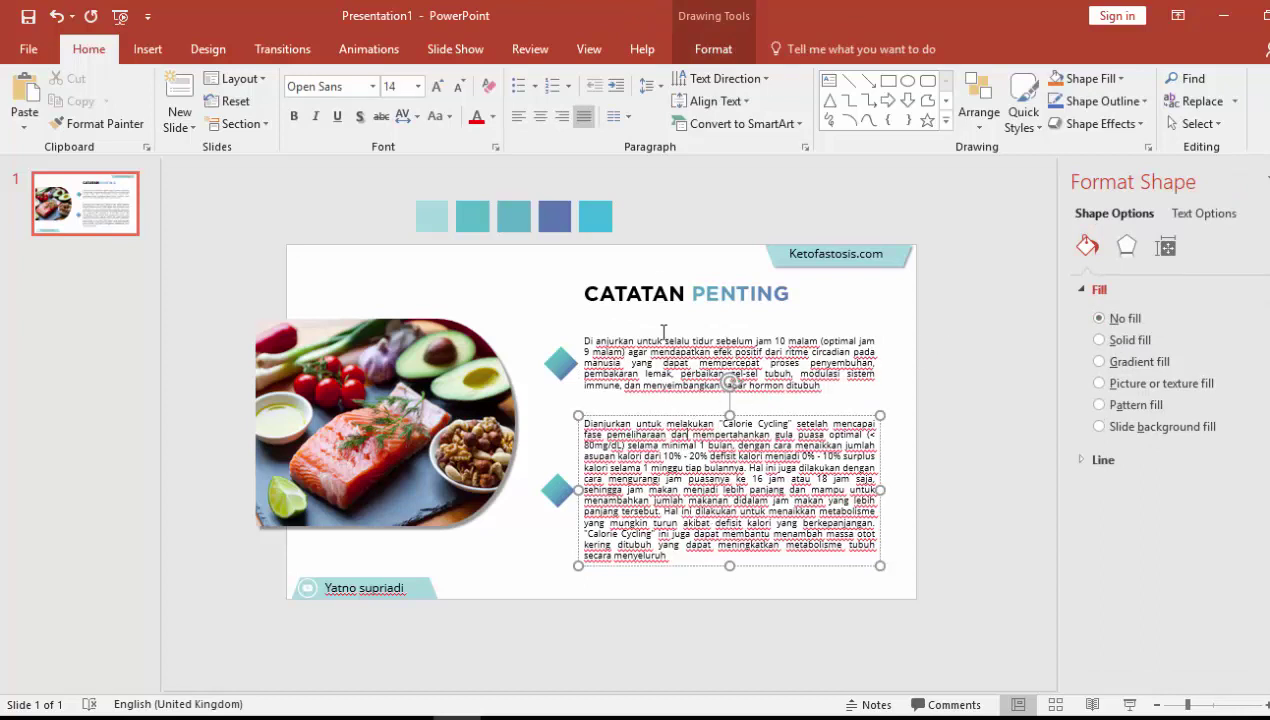
{"action": "left_click", "coordinate": [651, 292]}
{"action": "left_click_drag", "start_coordinate": [649, 281], "coordinate": [370, 280]}
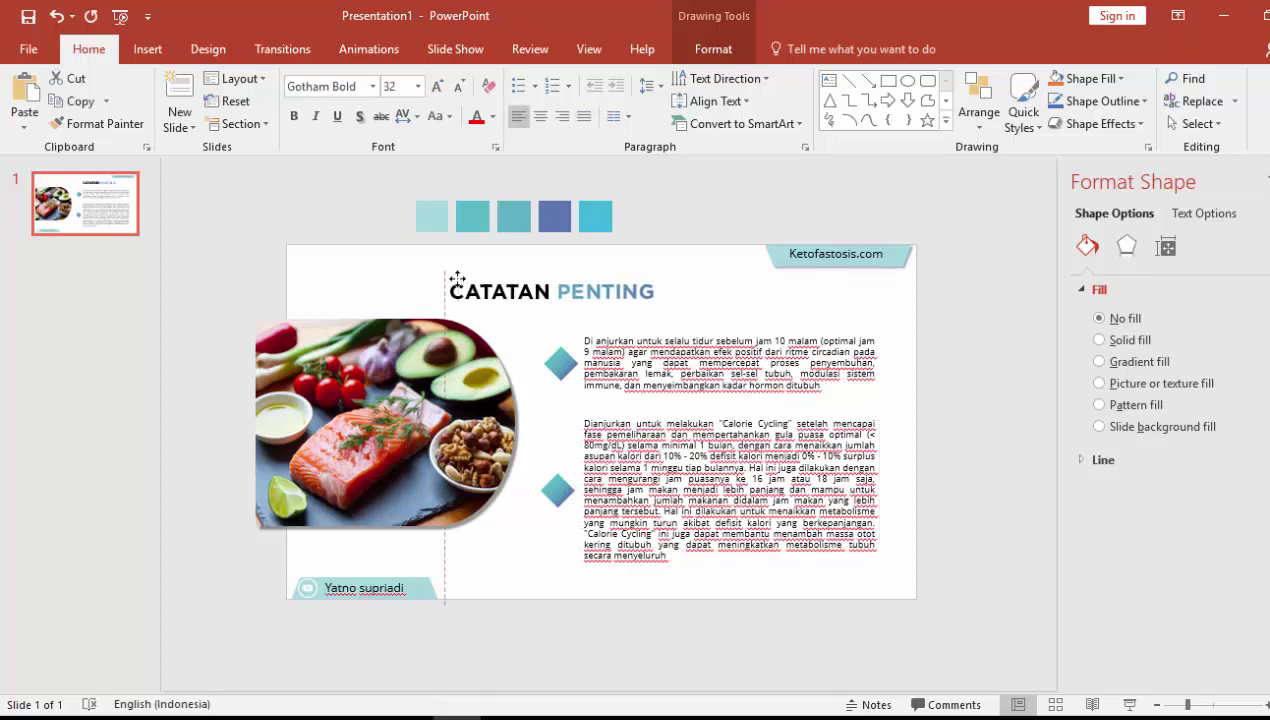
Raise both note paragraphs and their diamonds higher on the slide
{"action": "left_click", "coordinate": [635, 329]}
{"action": "left_click_drag", "start_coordinate": [635, 329], "coordinate": [635, 300]}
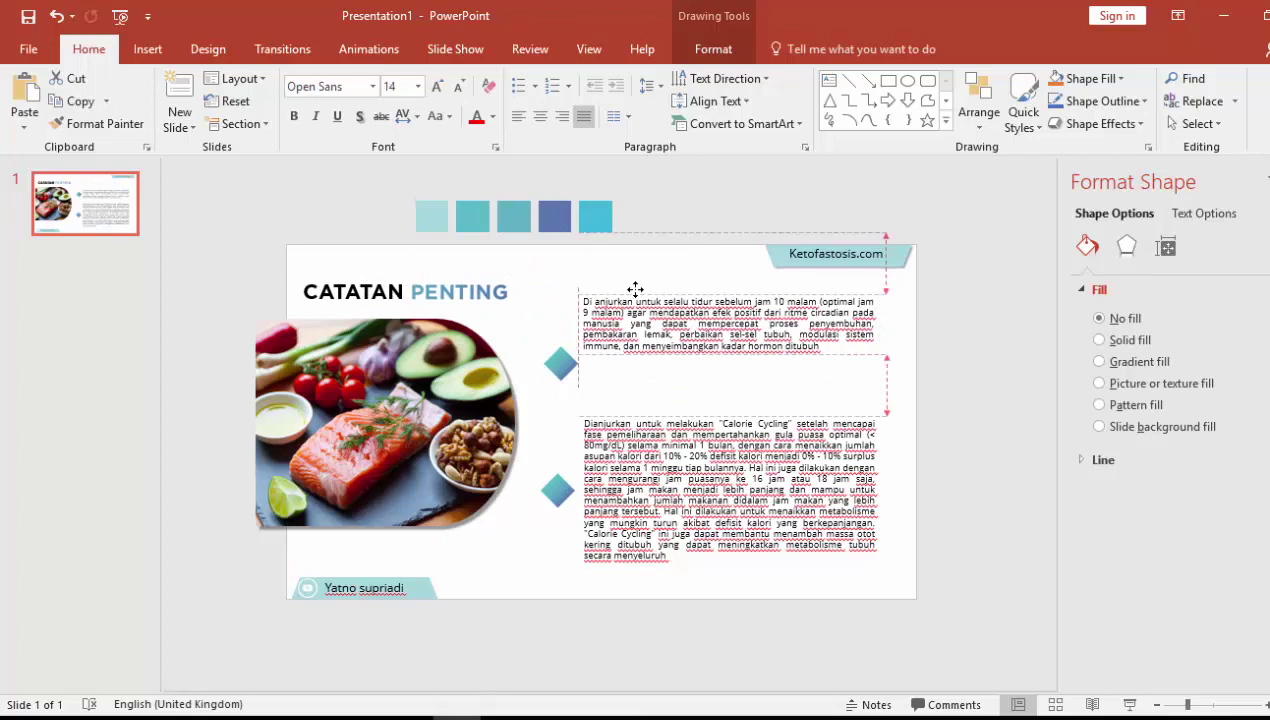
{"action": "left_click", "coordinate": [566, 370]}
{"action": "left_click_drag", "start_coordinate": [566, 370], "coordinate": [578, 352]}
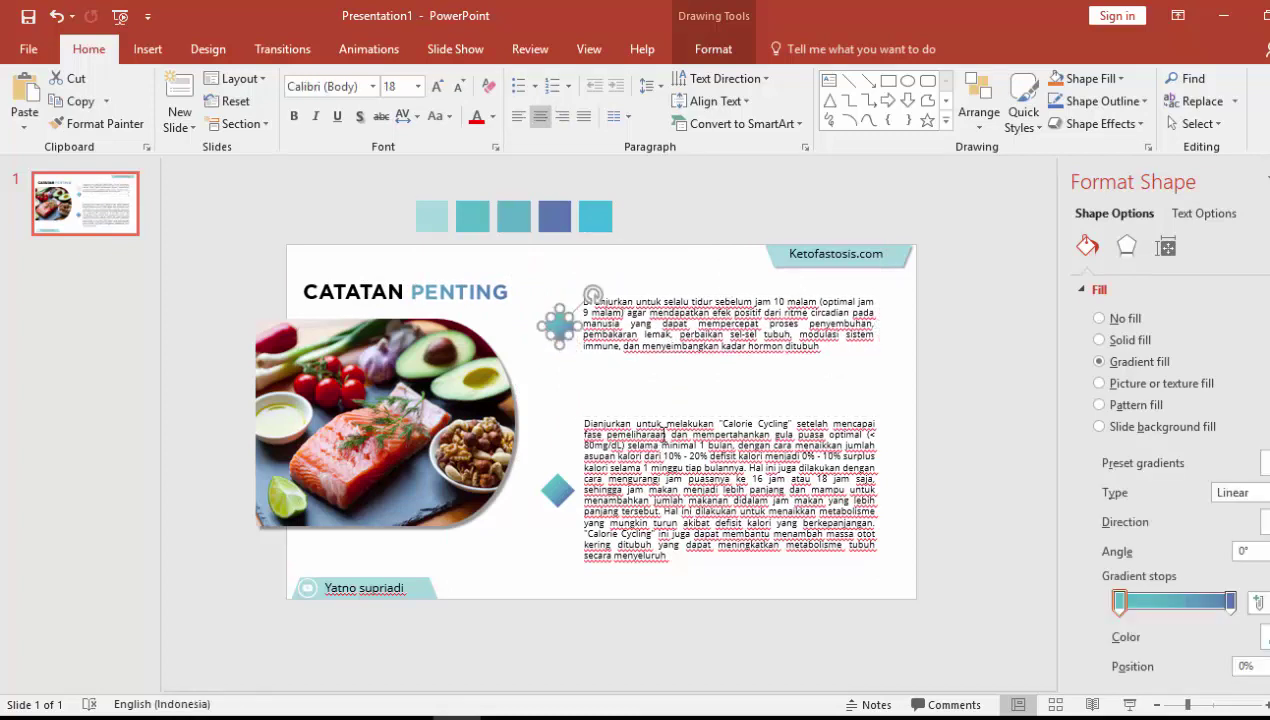
{"action": "left_click", "coordinate": [669, 417]}
{"action": "left_click_drag", "start_coordinate": [669, 417], "coordinate": [669, 384]}
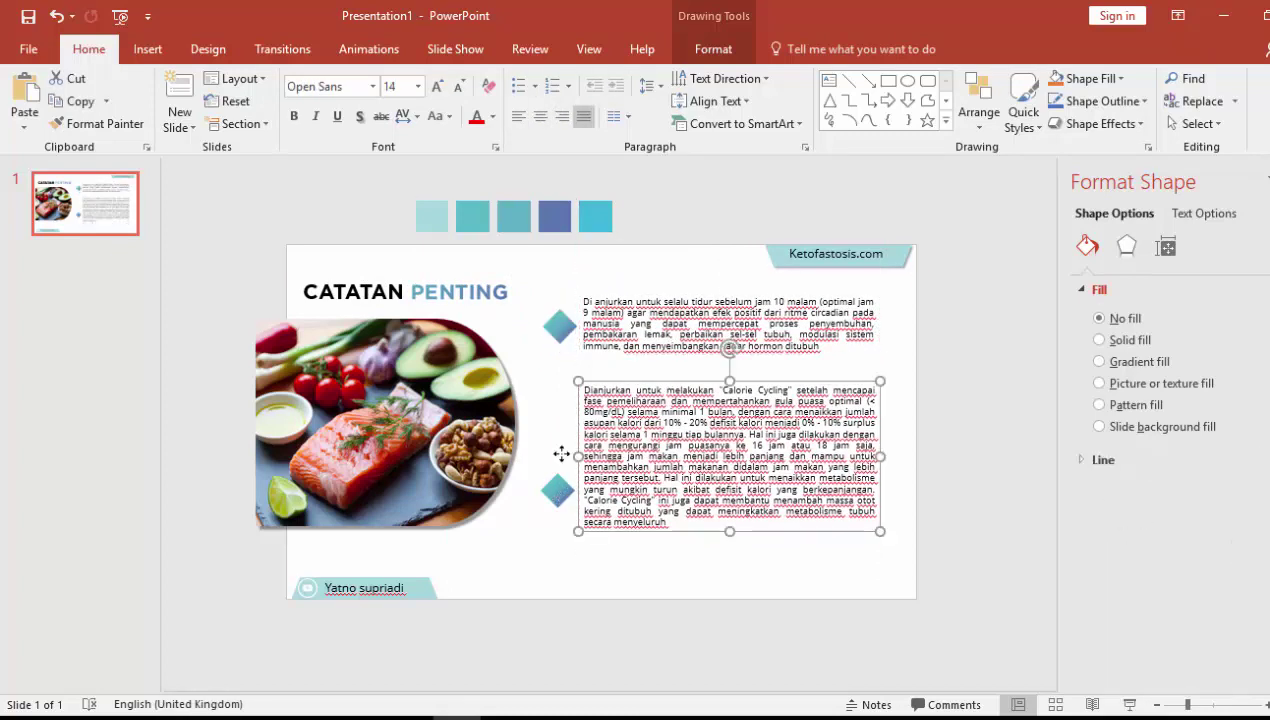
{"action": "left_click_drag", "start_coordinate": [549, 510], "coordinate": [549, 458]}
{"action": "left_click", "coordinate": [697, 578]}
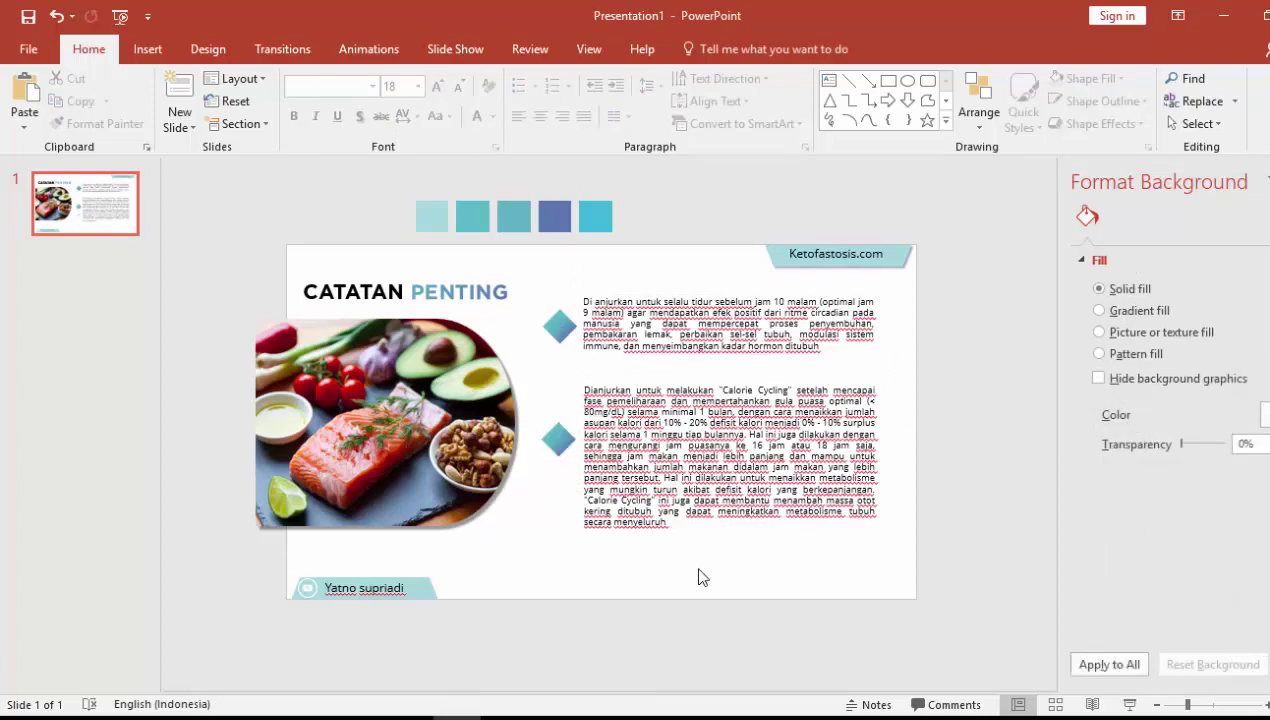
Add a new blank second slide and delete its title placeholder
{"action": "right_click", "coordinate": [106, 248]}
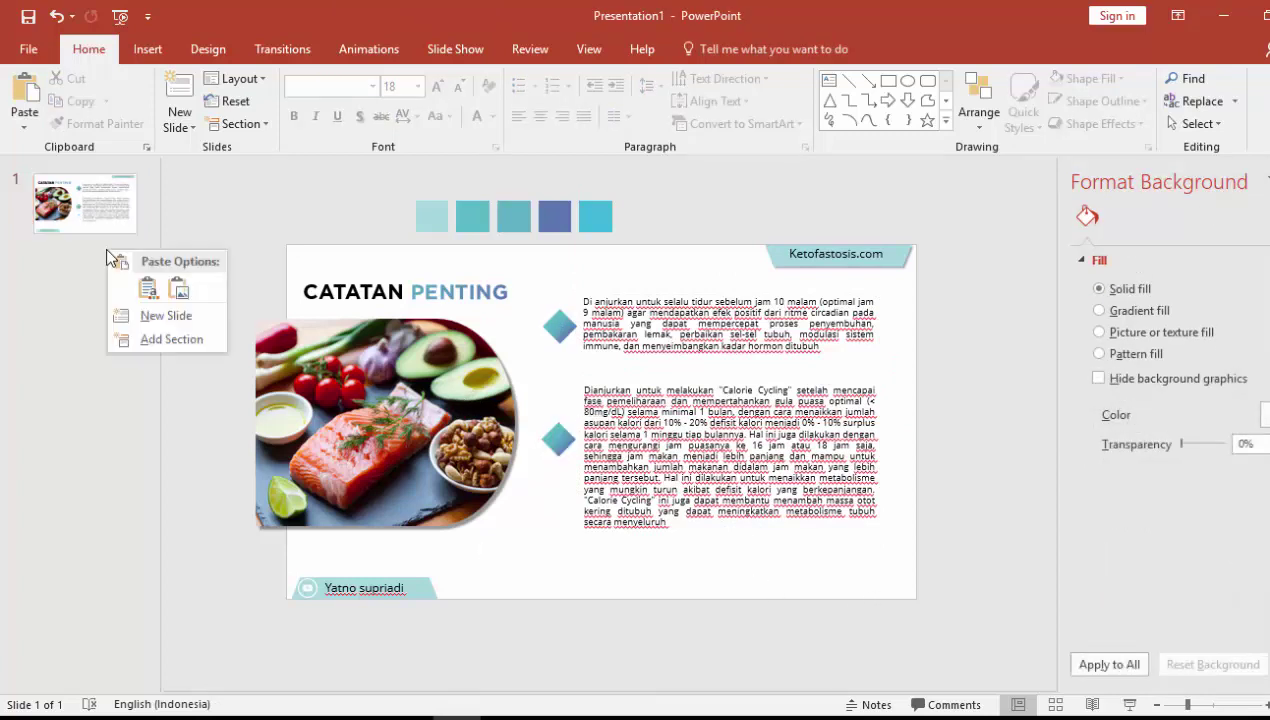
{"action": "left_click", "coordinate": [140, 316]}
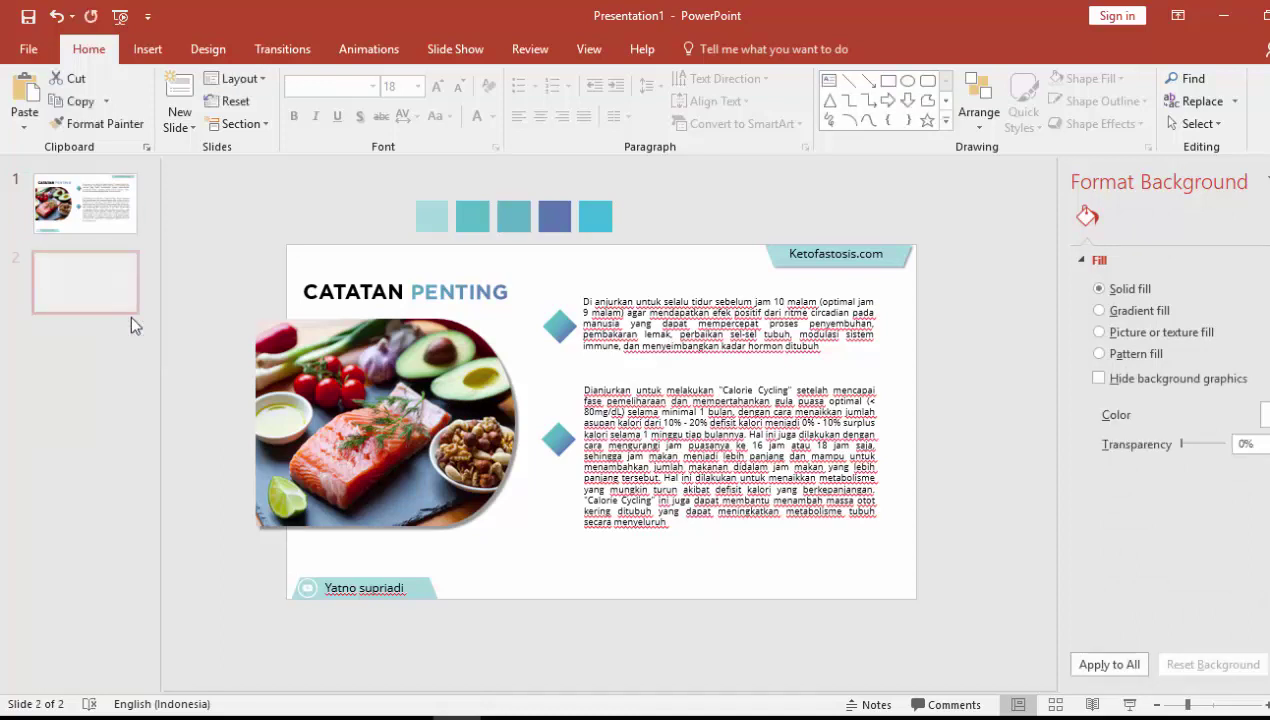
{"action": "left_click", "coordinate": [444, 266]}
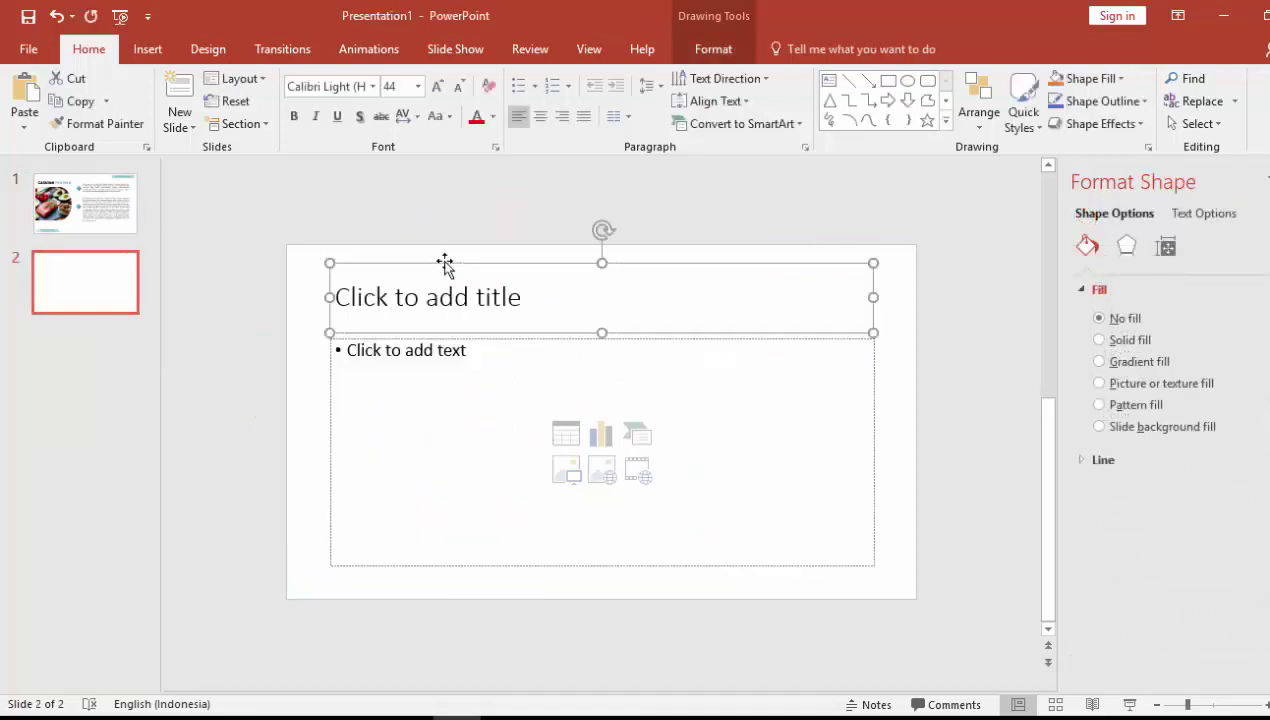
{"action": "key", "text": "Delete"}
{"action": "key", "text": "Delete"}
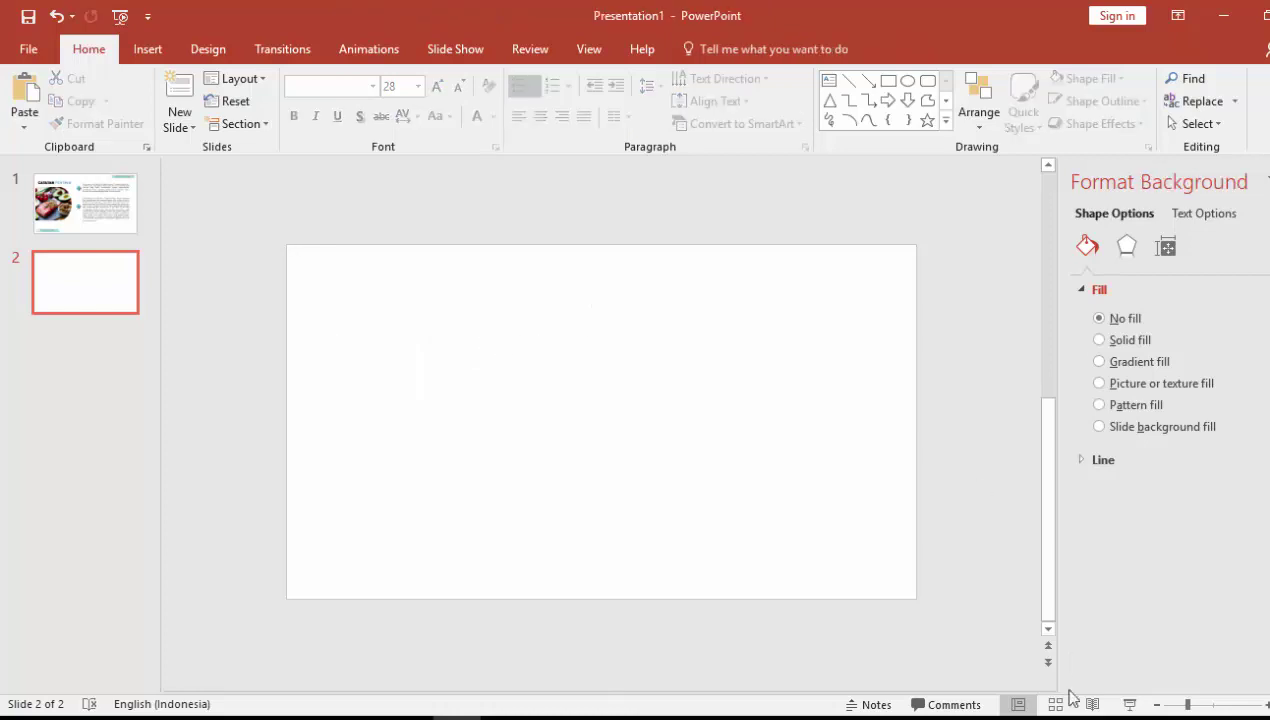
Draw an outline-free blue hexagon and enlarge it to 10.44 × 12.11 cm
{"action": "left_click", "coordinate": [147, 49]}
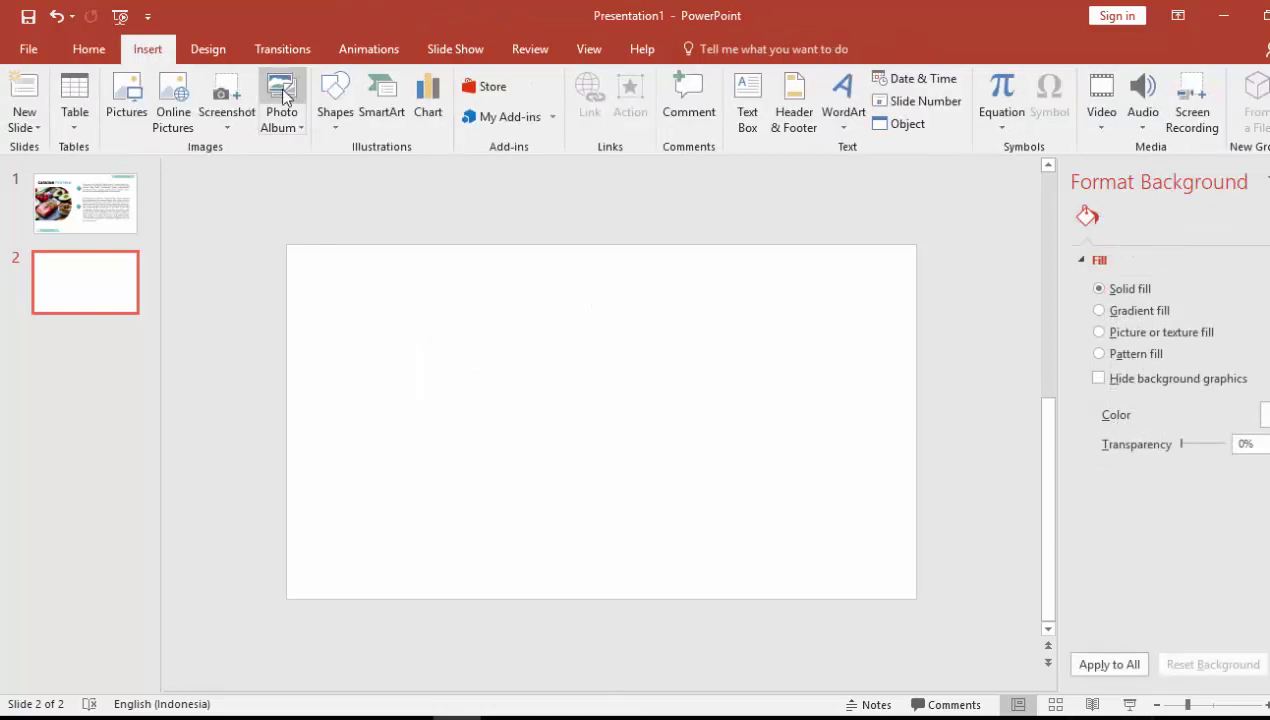
{"action": "left_click", "coordinate": [340, 108]}
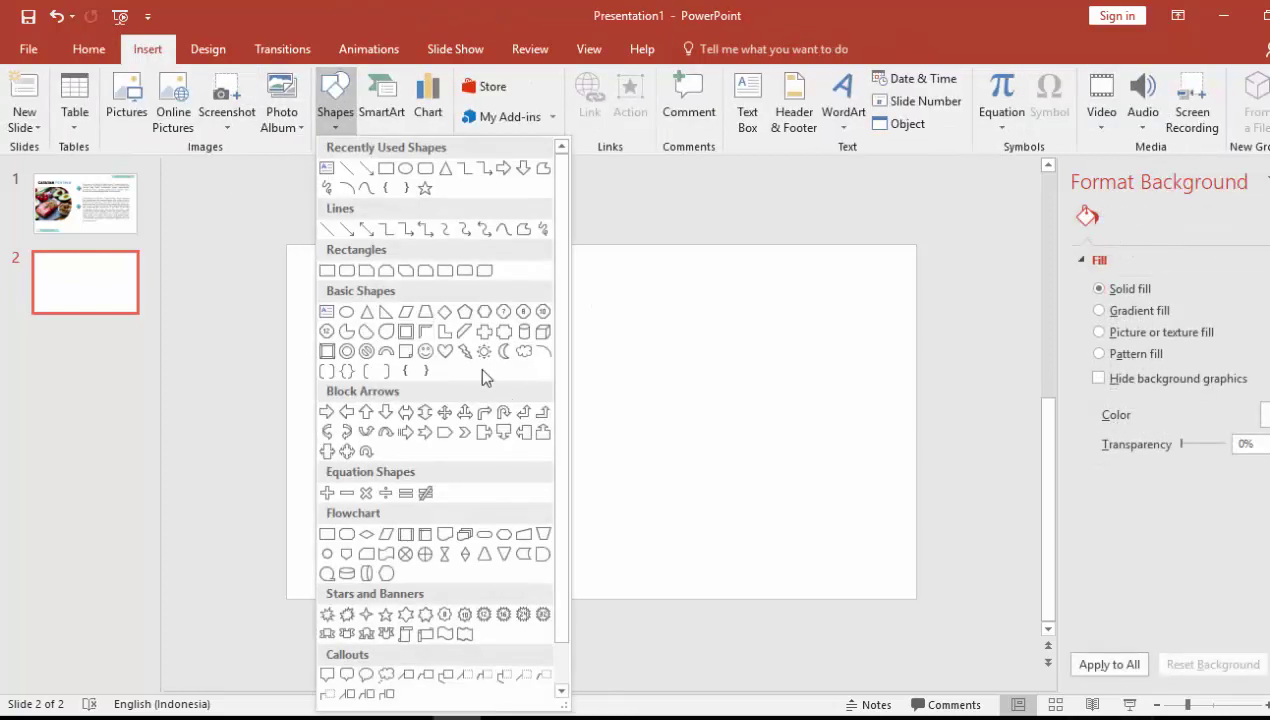
{"action": "left_click", "coordinate": [465, 314]}
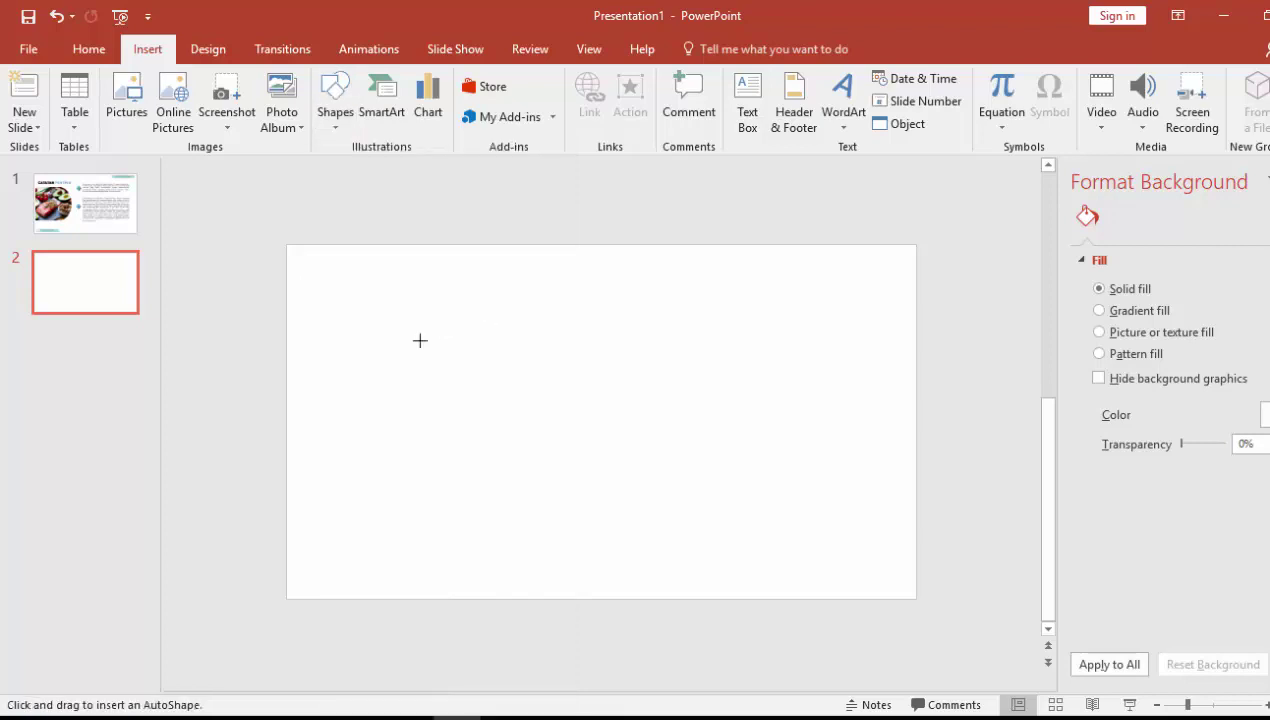
{"action": "left_click_drag", "start_coordinate": [301, 322], "coordinate": [498, 477]}
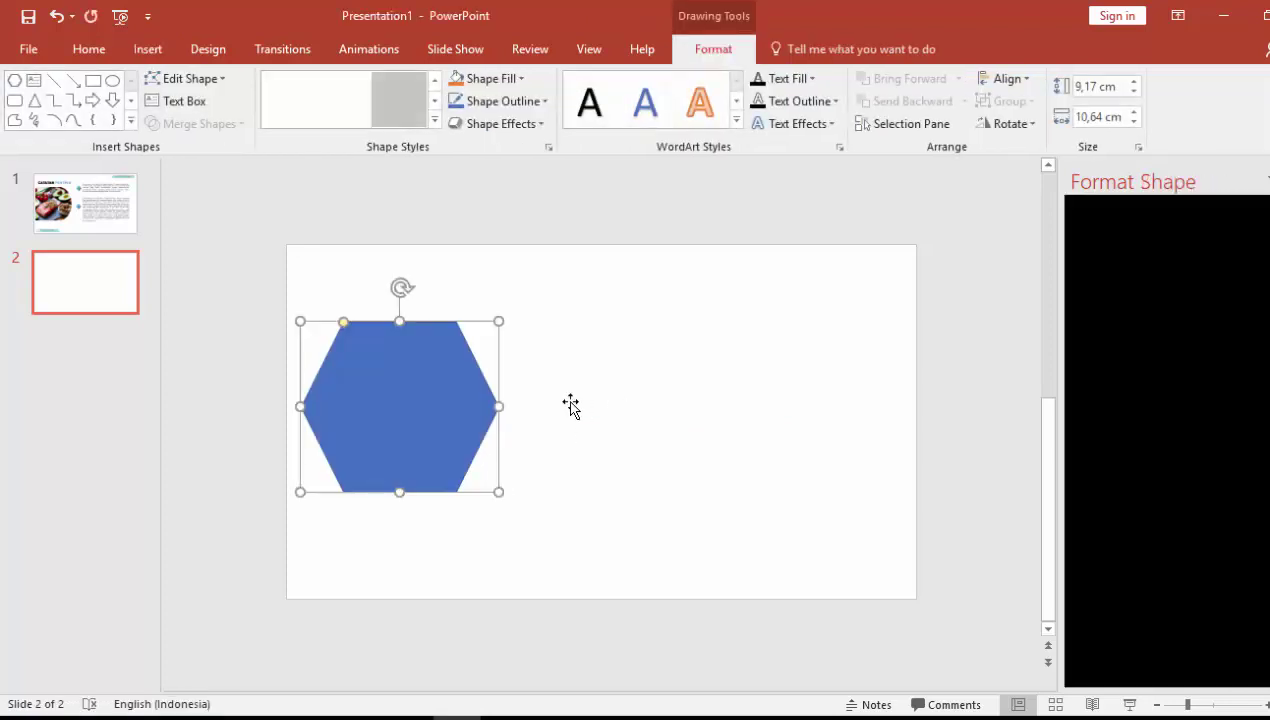
{"action": "left_click", "coordinate": [1078, 530]}
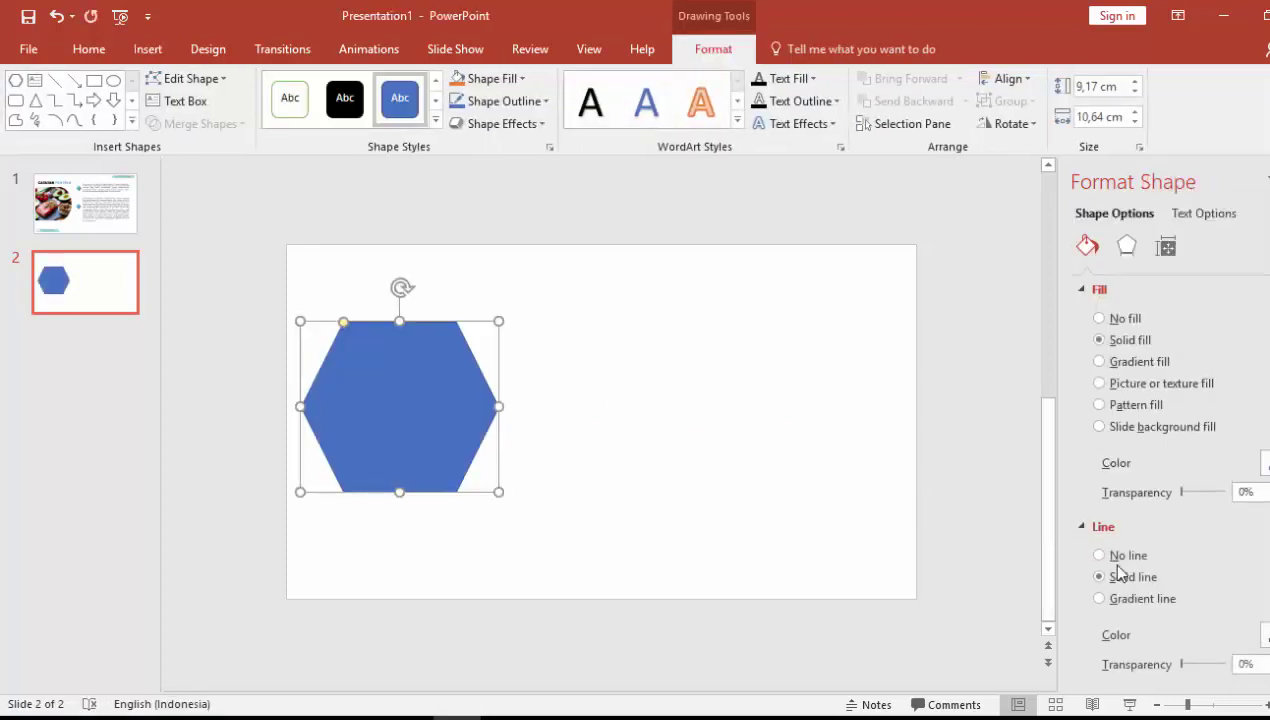
{"action": "left_click", "coordinate": [1124, 561]}
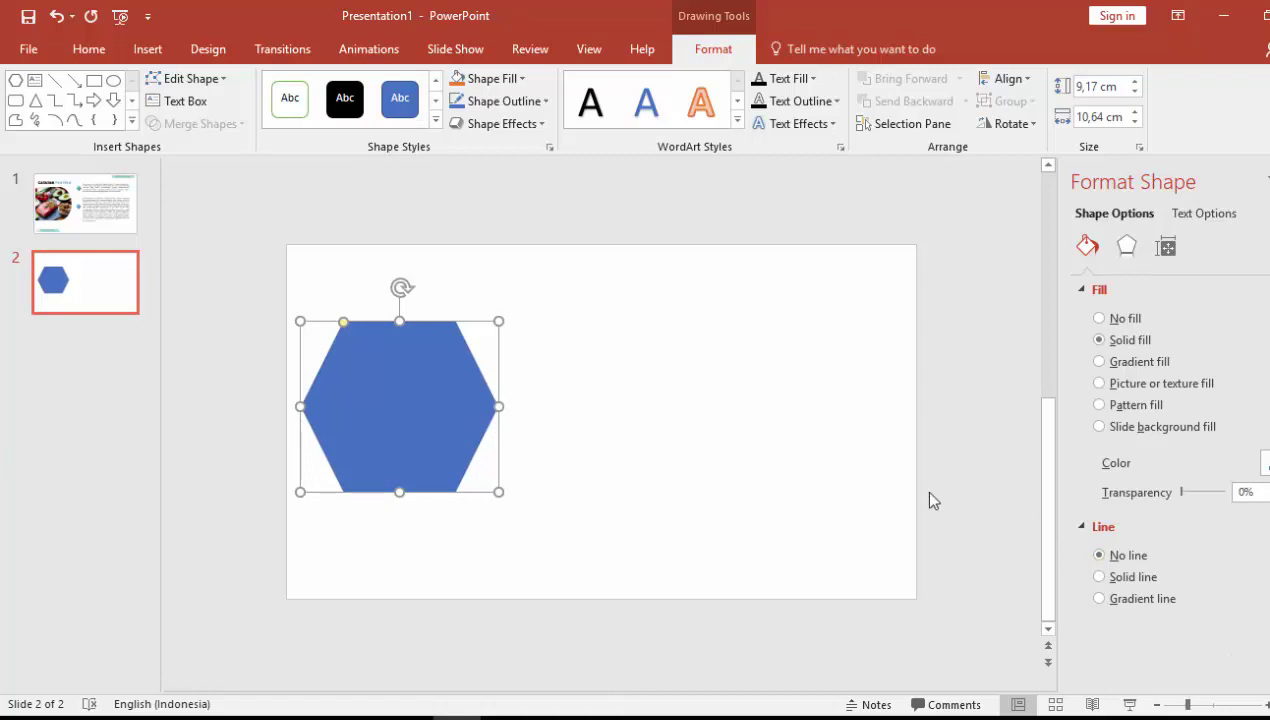
{"action": "mouse_move", "coordinate": [456, 405]}
{"action": "left_mouse_down"}
{"action": "mouse_move", "coordinate": [490, 436]}
{"action": "mouse_move", "coordinate": [528, 438]}
{"action": "left_mouse_up"}
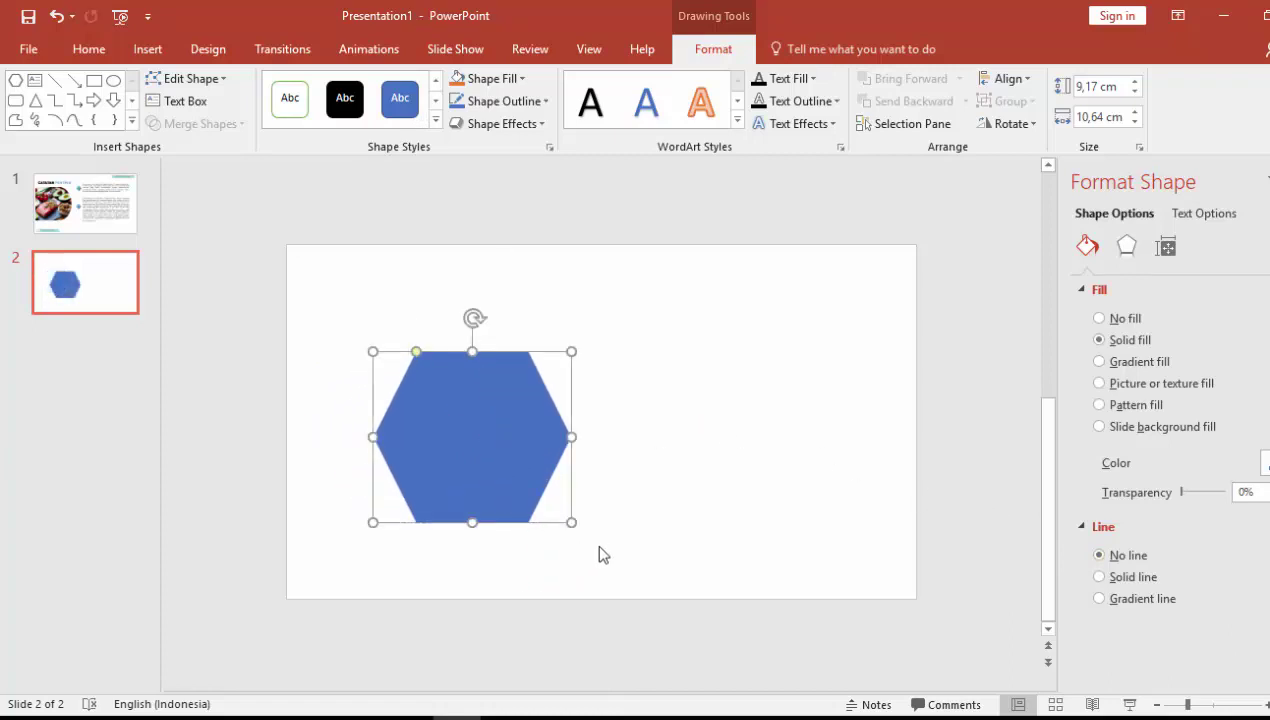
{"action": "left_click_drag", "start_coordinate": [572, 523], "coordinate": [600, 546]}
{"action": "left_click_drag", "start_coordinate": [563, 476], "coordinate": [551, 479]}
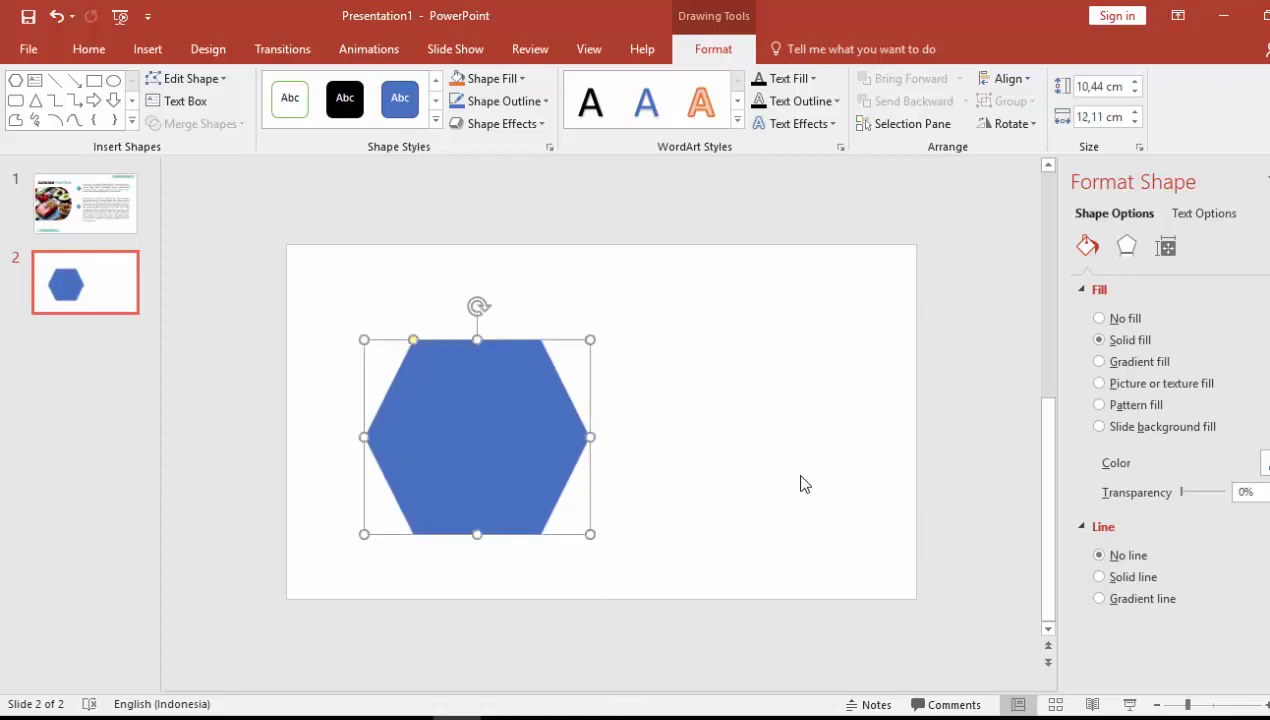
Duplicate the hexagon as a smaller copy at the upper left
{"action": "left_click_drag", "start_coordinate": [544, 468], "coordinate": [668, 411], "text": "ctrl"}
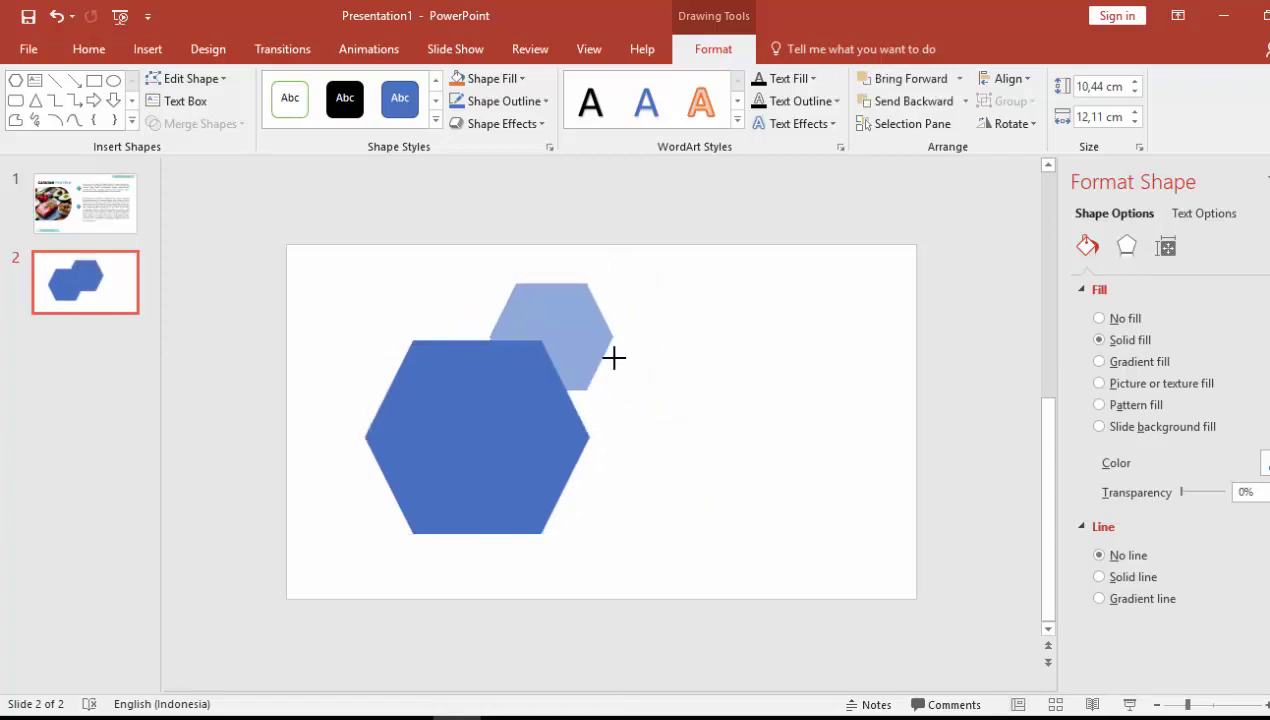
{"action": "mouse_move", "coordinate": [711, 475]}
{"action": "left_mouse_down", "text": "shift"}
{"action": "mouse_move", "coordinate": [612, 365]}
{"action": "mouse_move", "coordinate": [416, 319]}
{"action": "mouse_move", "coordinate": [397, 357]}
{"action": "mouse_move", "coordinate": [386, 349]}
{"action": "left_mouse_up", "text": "shift"}
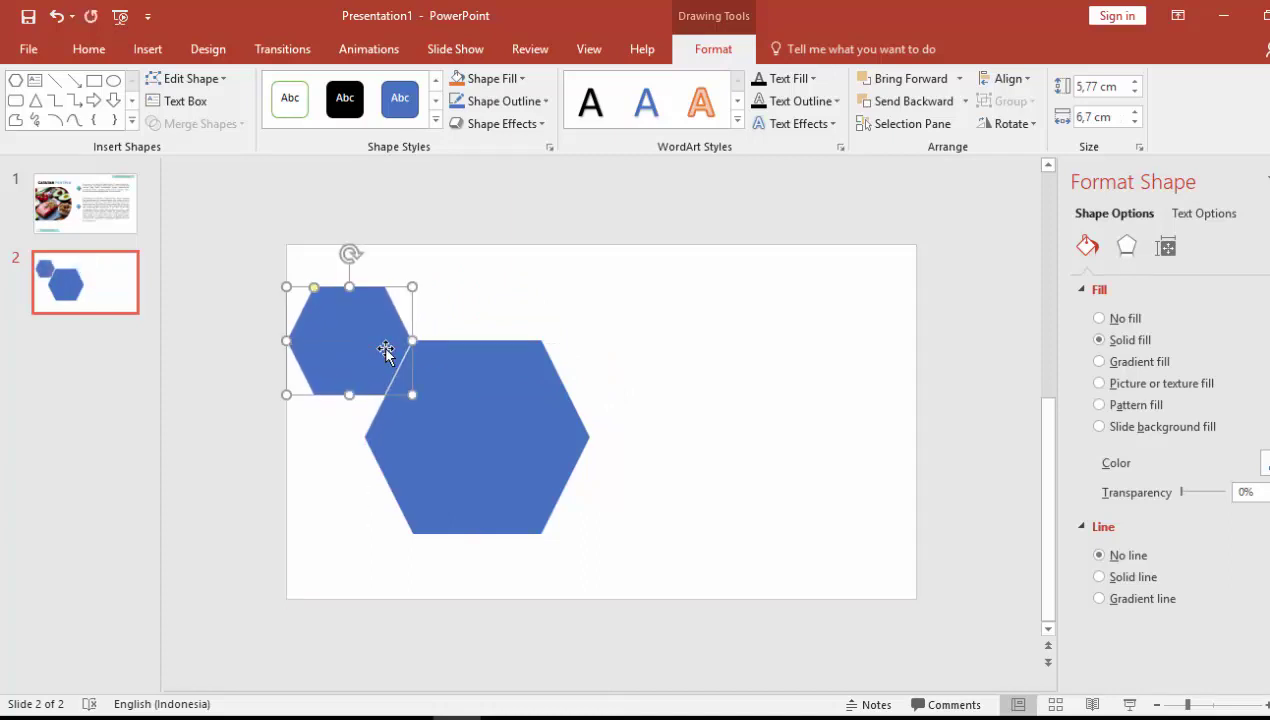
{"action": "left_click", "coordinate": [516, 300]}
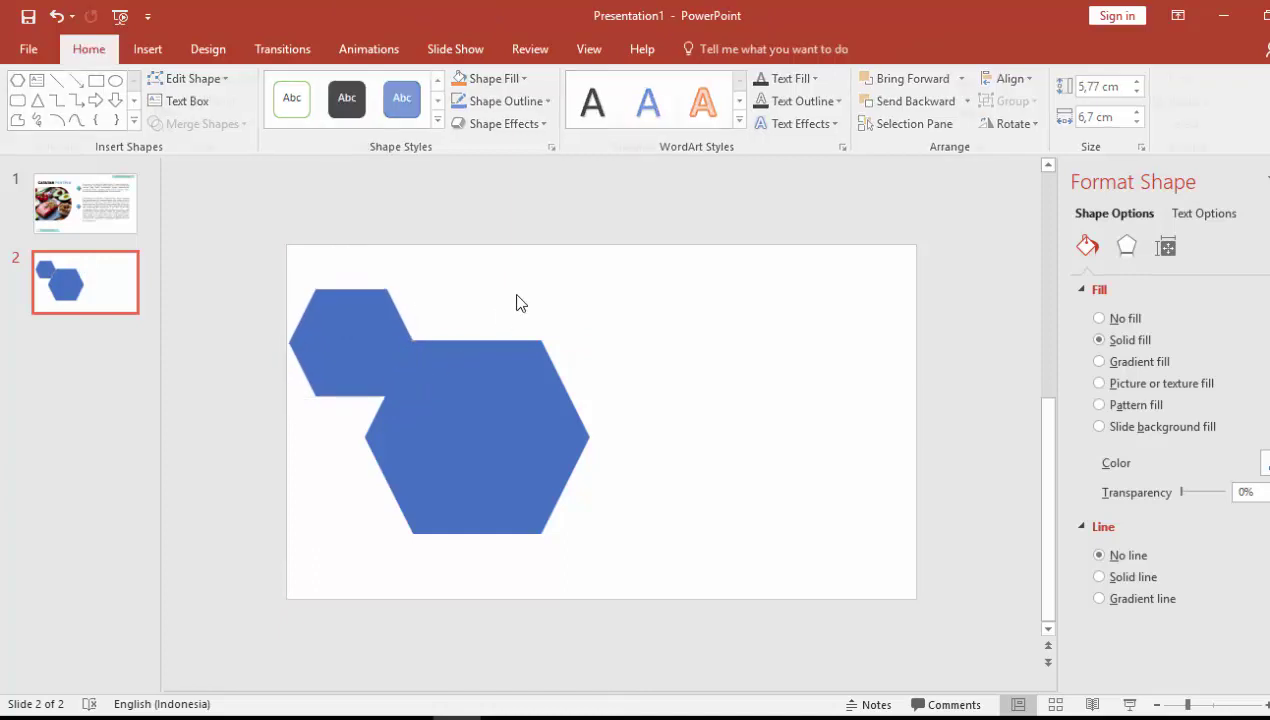
{"action": "left_click", "coordinate": [377, 334]}
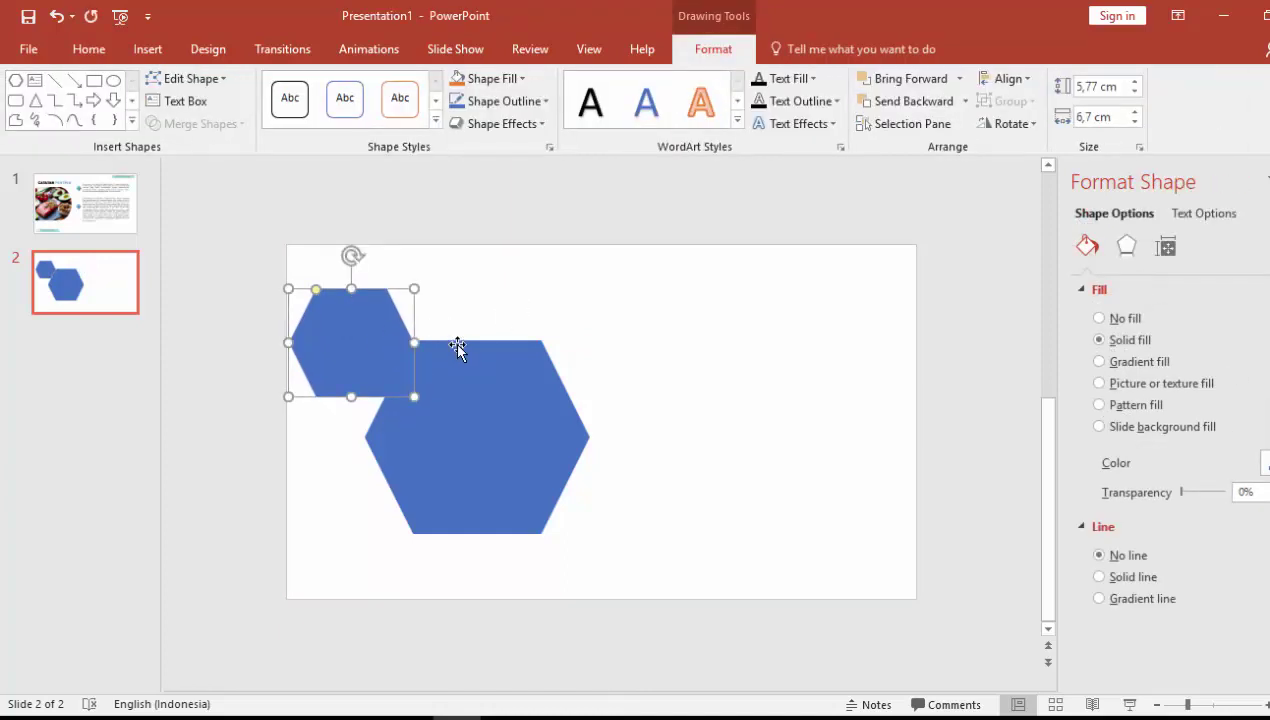
Duplicate the small hexagon toward the lower right and shrink it to 4.83 × 5.6 cm
{"action": "left_click_drag", "start_coordinate": [368, 362], "coordinate": [630, 524], "text": "ctrl"}
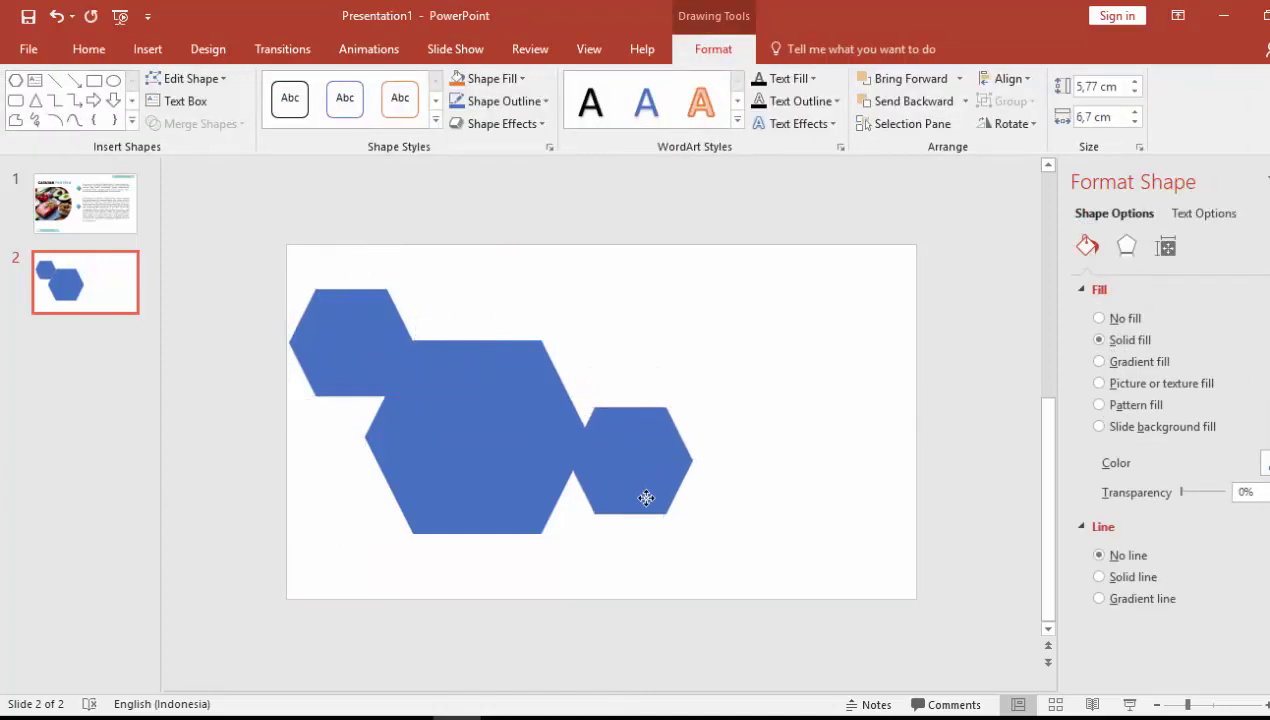
{"action": "left_click_drag", "start_coordinate": [675, 451], "coordinate": [614, 488]}
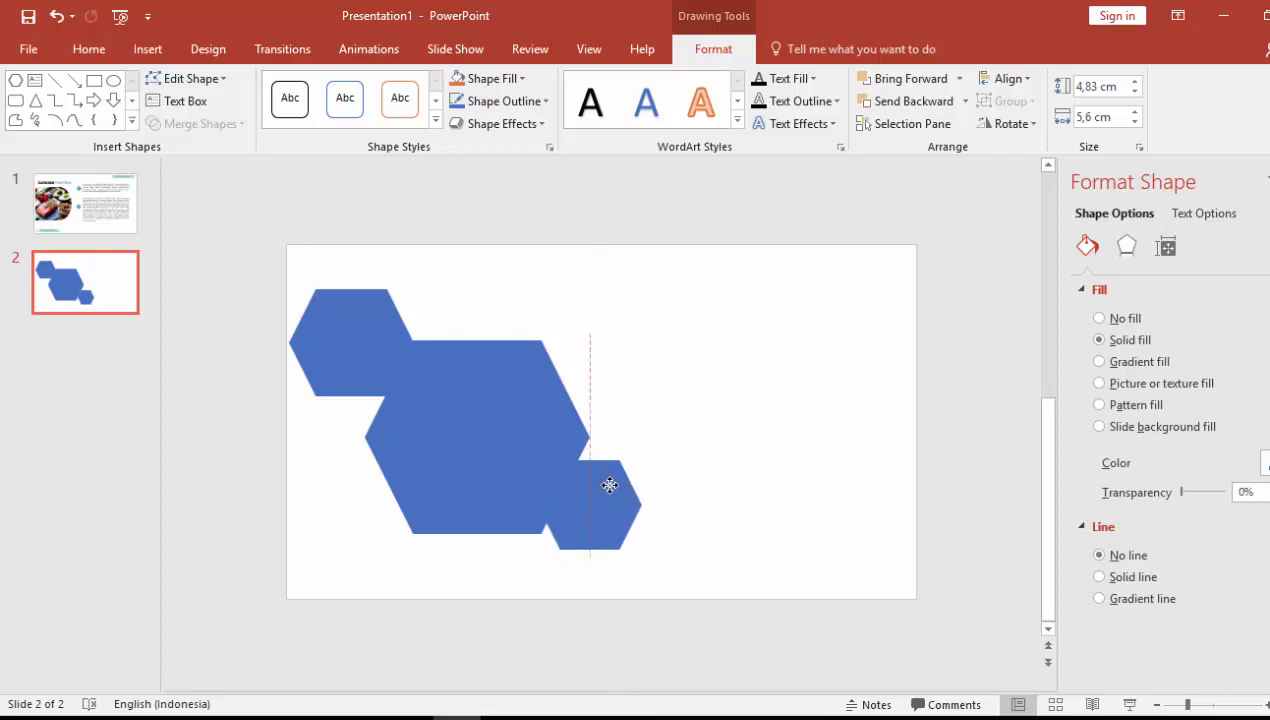
{"action": "left_click_drag", "start_coordinate": [612, 488], "coordinate": [609, 487]}
{"action": "key", "text": "ctrl+z"}
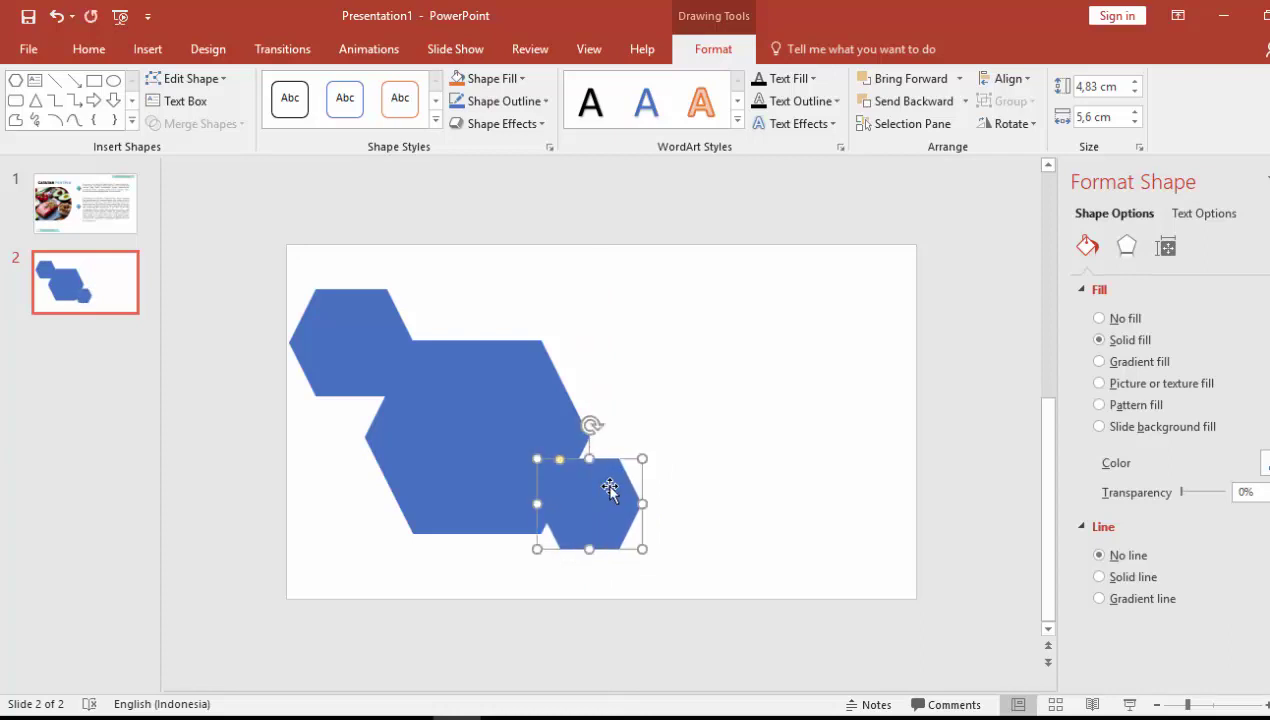
{"action": "key", "text": "ctrl+z"}
{"action": "key", "text": "ctrl+z"}
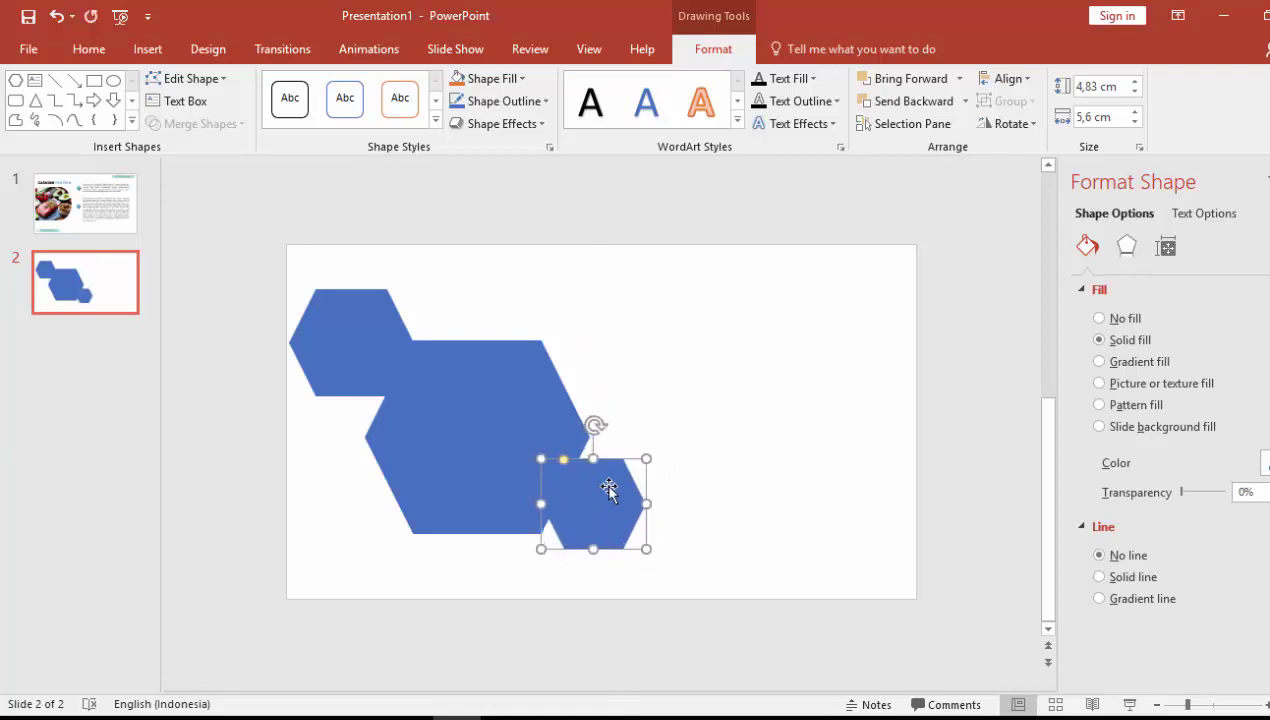
Tighten the hexagons into a cluster and select the three clustered shapes
{"action": "left_click_drag", "start_coordinate": [384, 351], "coordinate": [627, 339]}
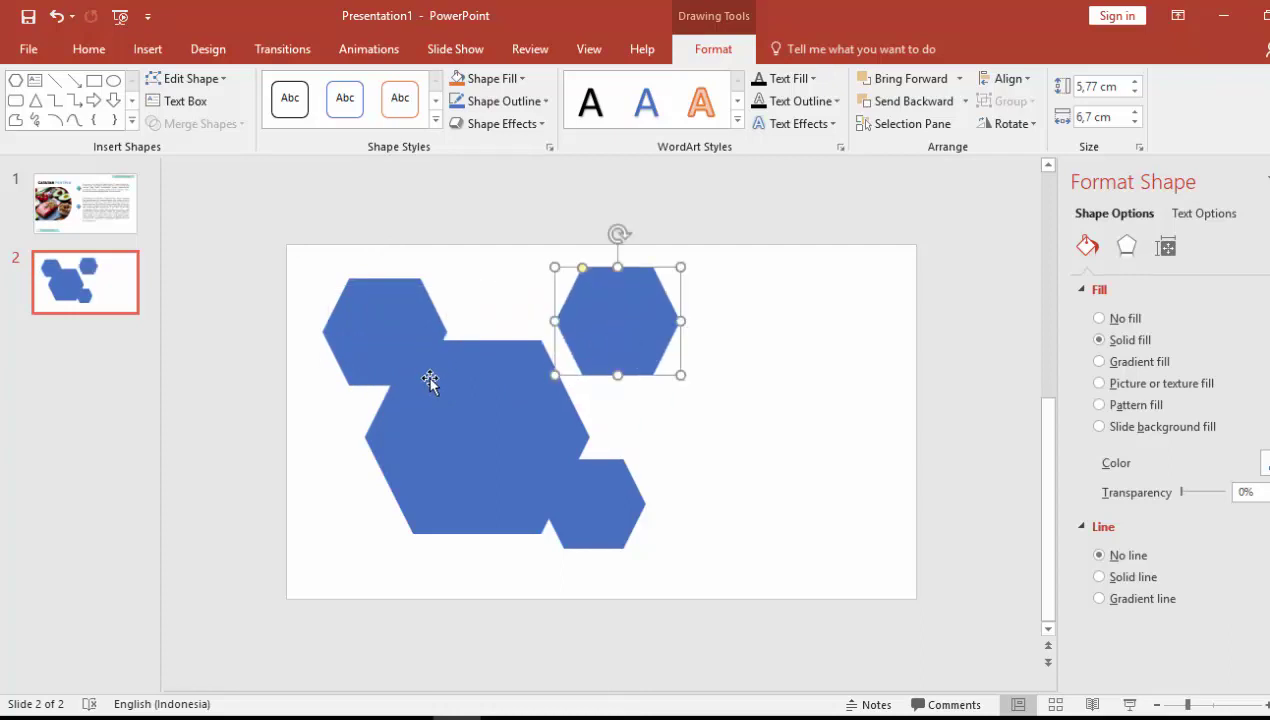
{"action": "left_click_drag", "start_coordinate": [583, 516], "coordinate": [584, 505]}
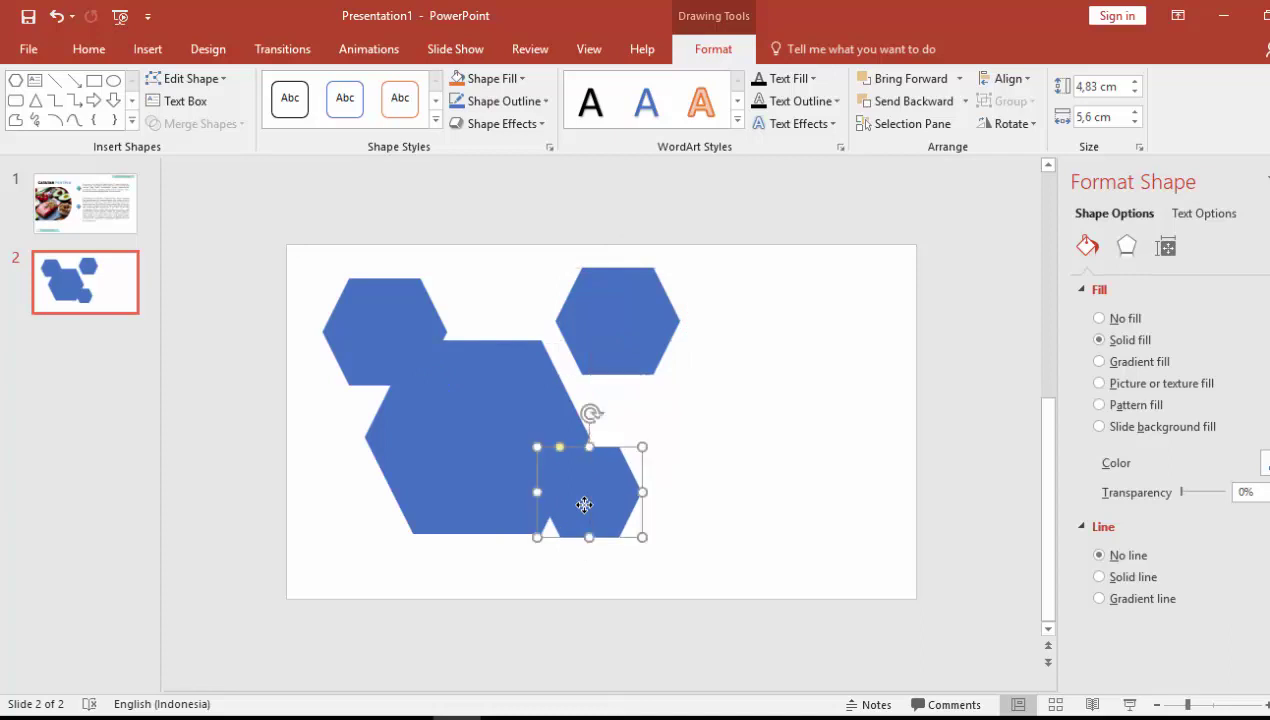
{"action": "left_click", "coordinate": [505, 394], "text": "shift"}
{"action": "left_click", "coordinate": [400, 315], "text": "shift"}
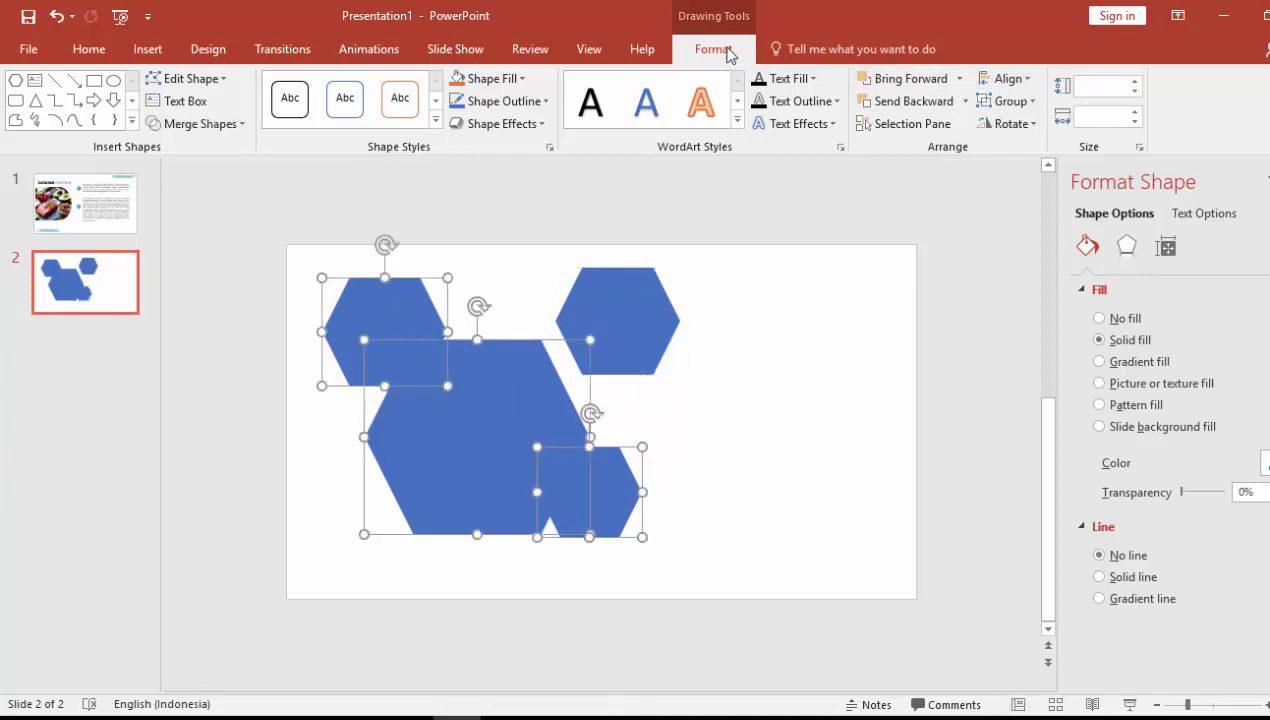
Group the three hexagons and fill them with the bigstock-175918051 food photo
{"action": "right_click", "coordinate": [505, 394]}
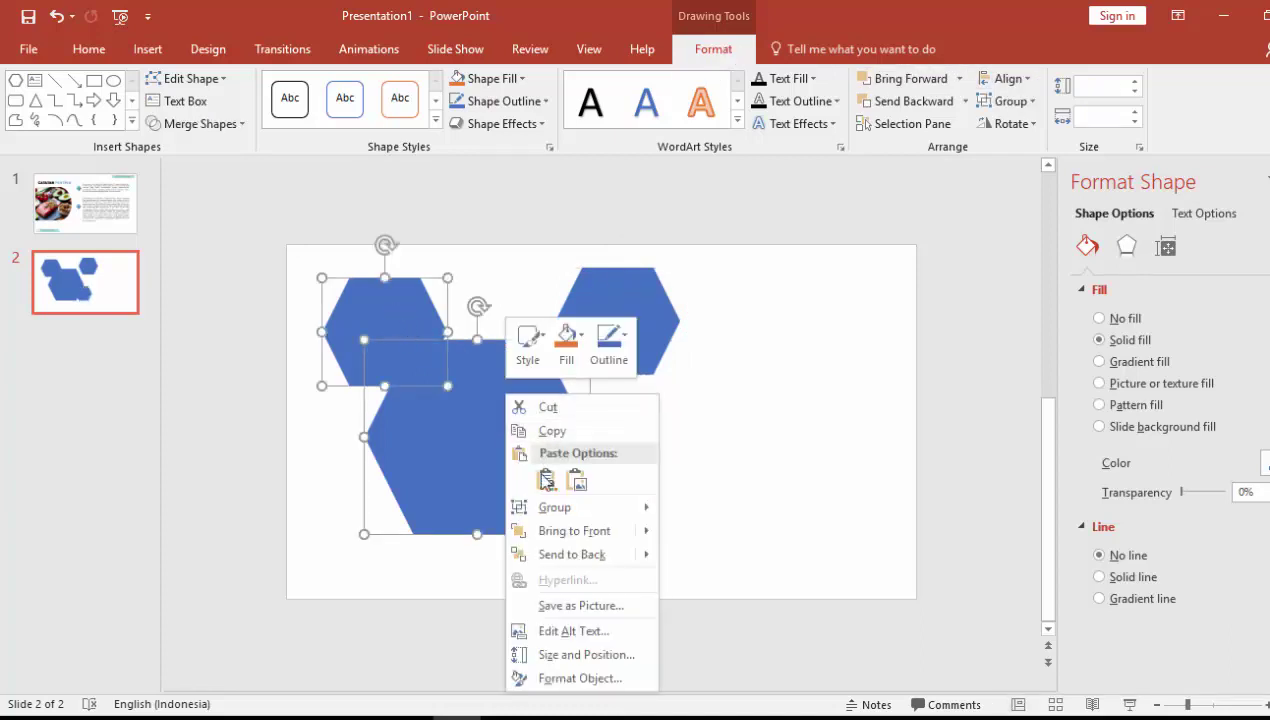
{"action": "left_click", "coordinate": [723, 516]}
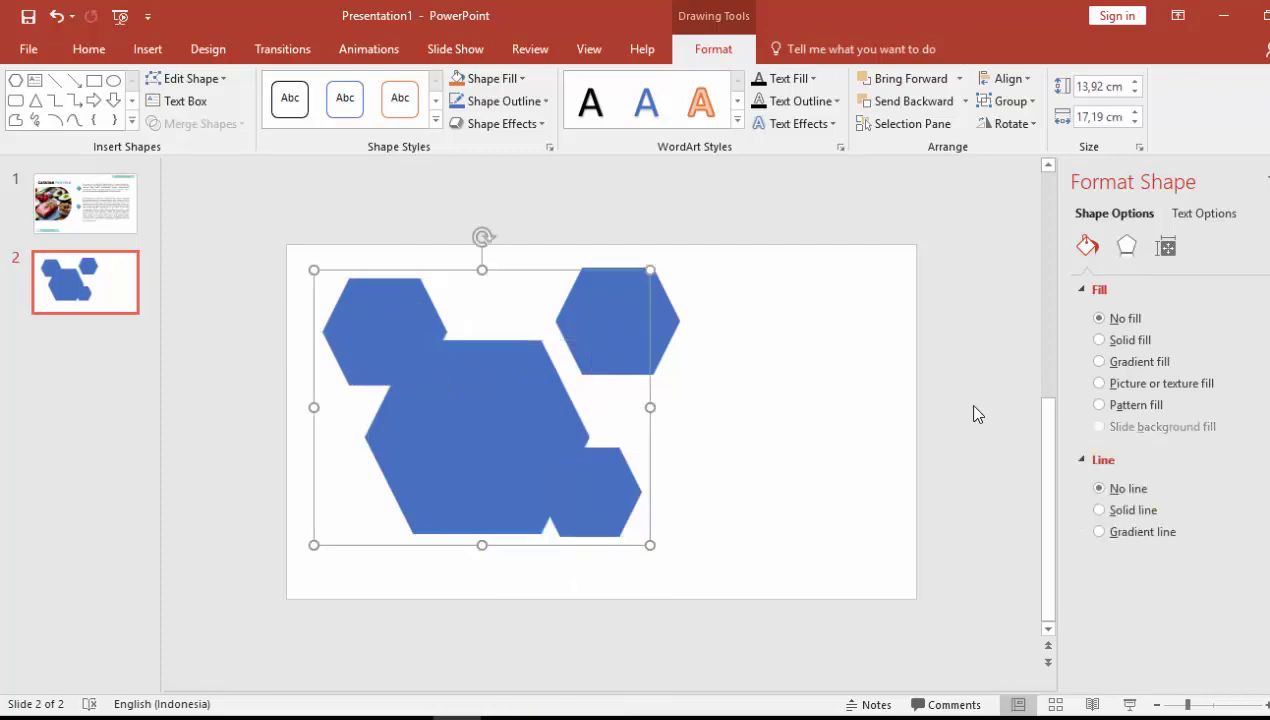
{"action": "left_click", "coordinate": [1140, 385]}
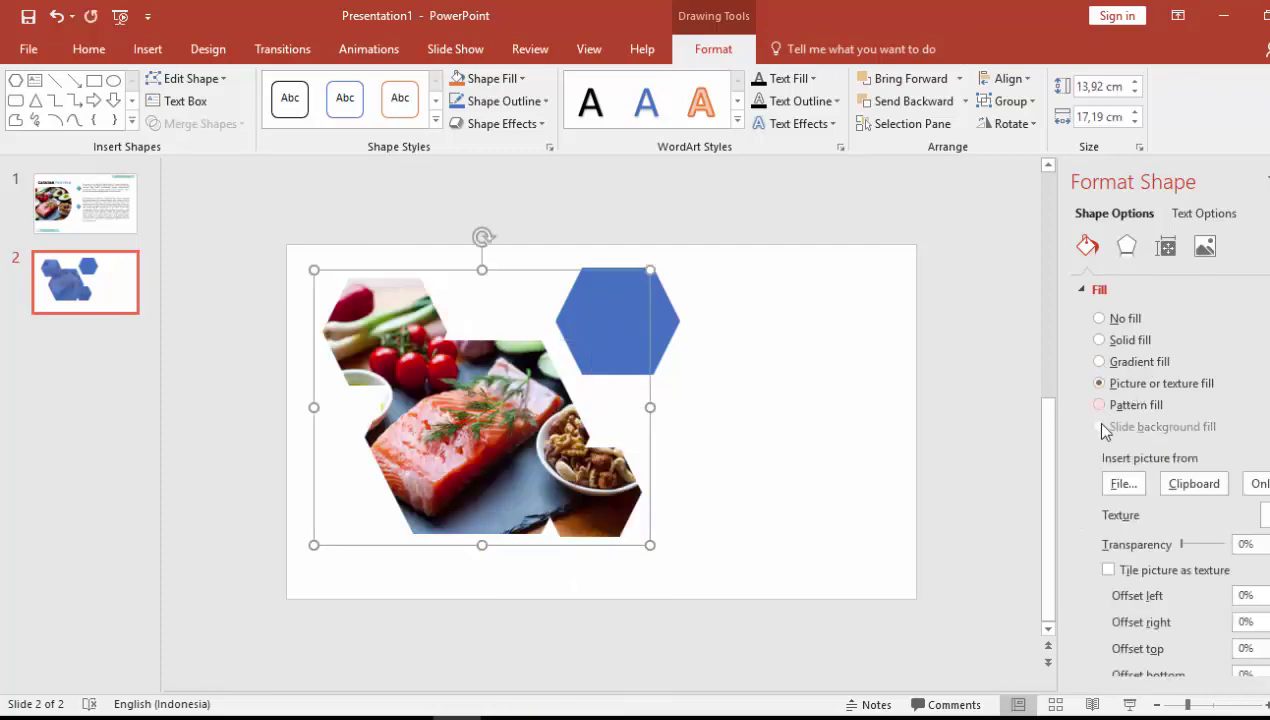
{"action": "left_click", "coordinate": [1124, 483]}
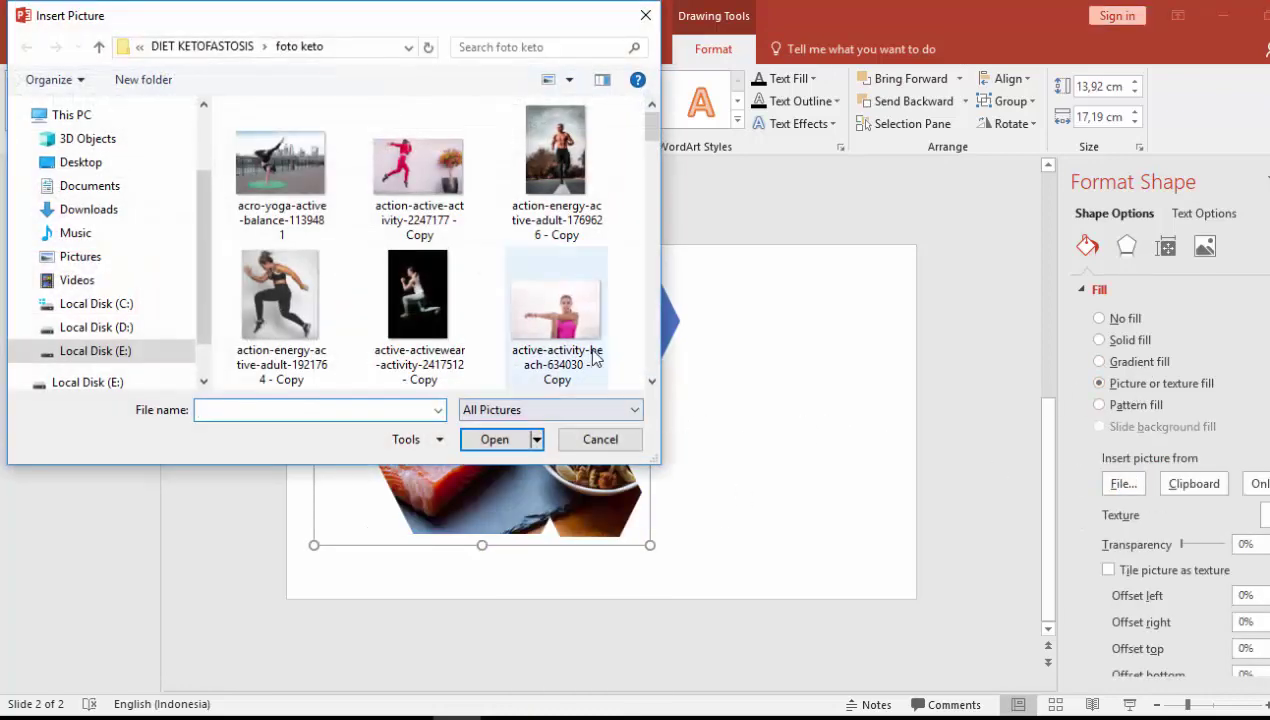
{"action": "scroll", "coordinate": [572, 347], "scroll_direction": "down", "scroll_amount": 2}
{"action": "scroll", "coordinate": [572, 347], "scroll_direction": "down", "scroll_amount": 2}
{"action": "scroll", "coordinate": [572, 347], "scroll_direction": "down", "scroll_amount": 3}
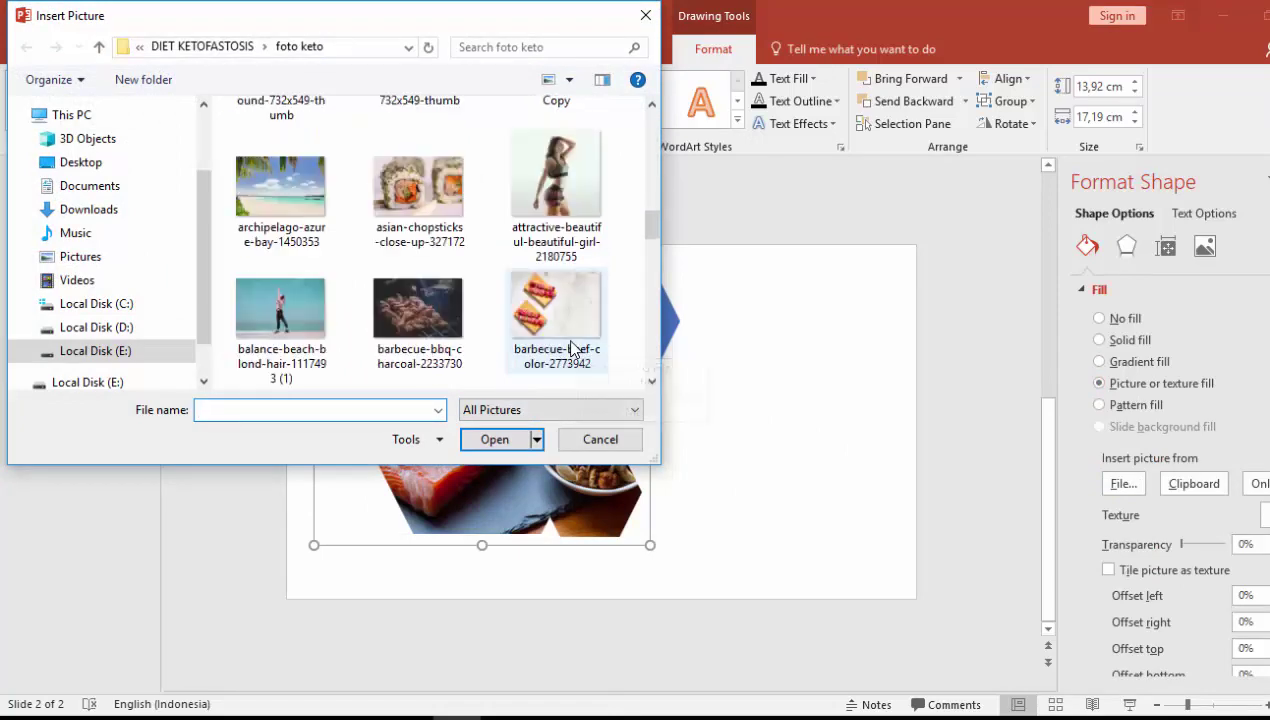
{"action": "scroll", "coordinate": [572, 347], "scroll_direction": "down", "scroll_amount": 3}
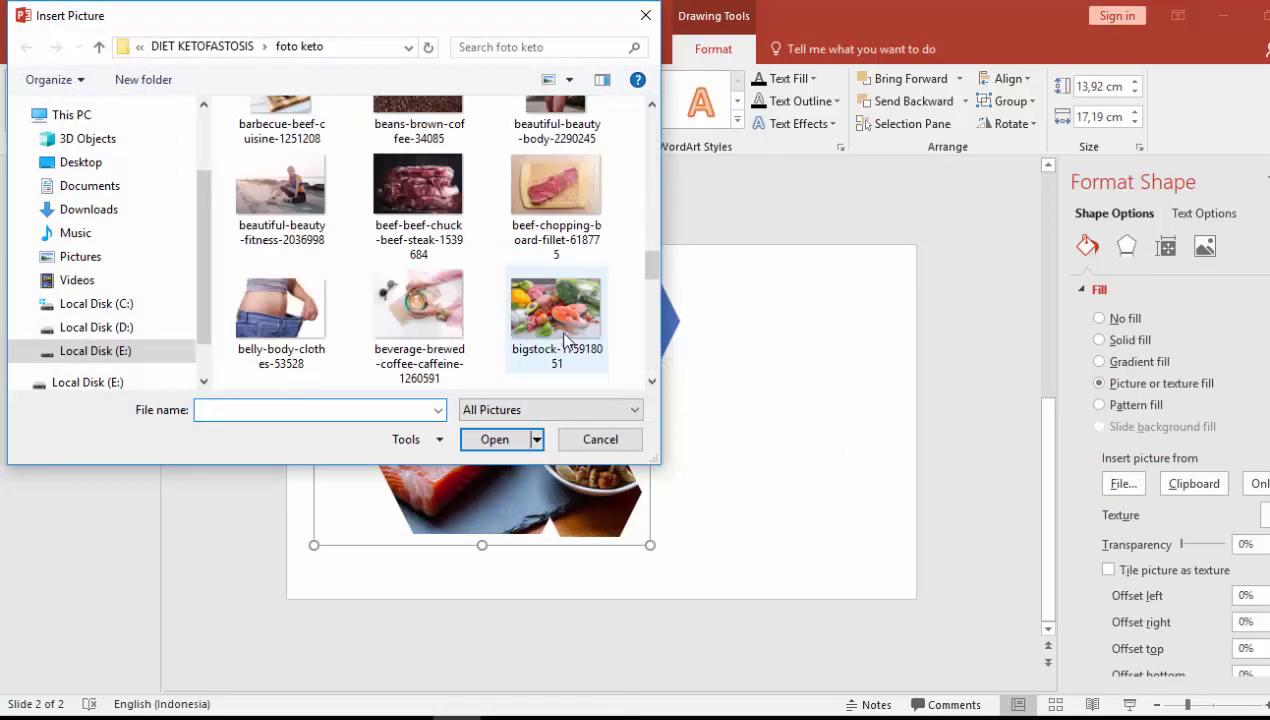
{"action": "left_click", "coordinate": [556, 362]}
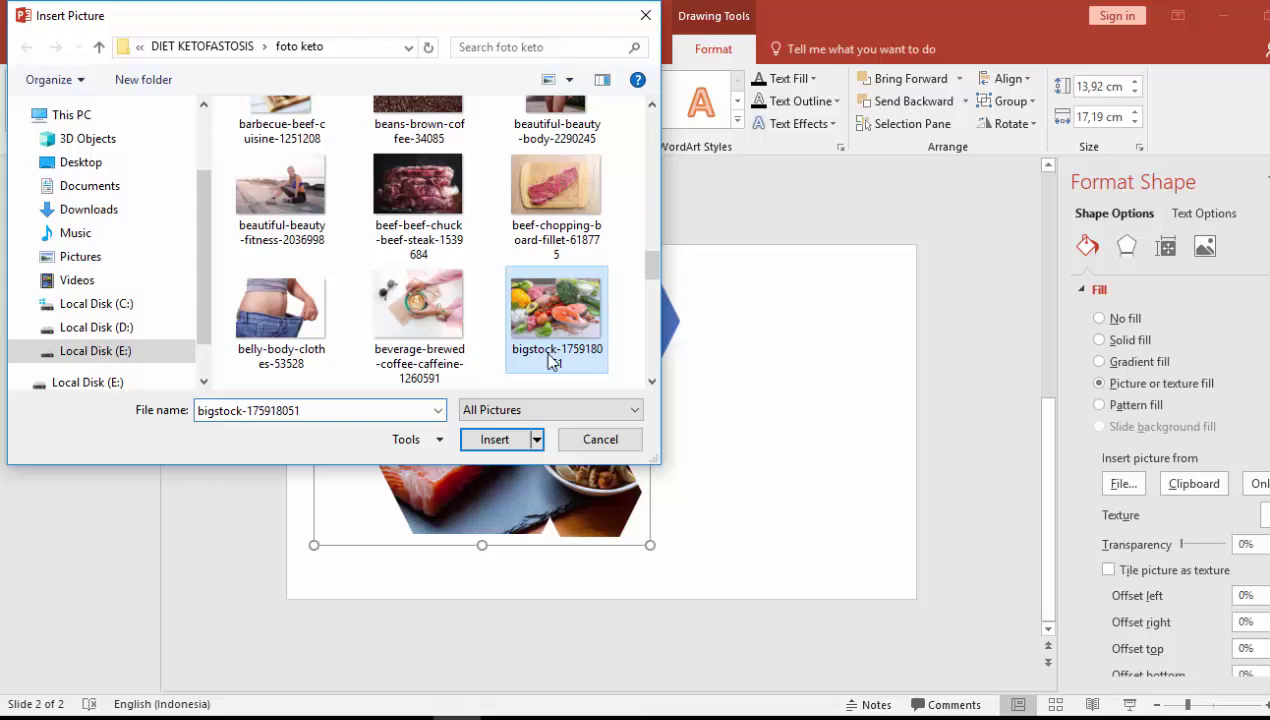
{"action": "left_click", "coordinate": [514, 446]}
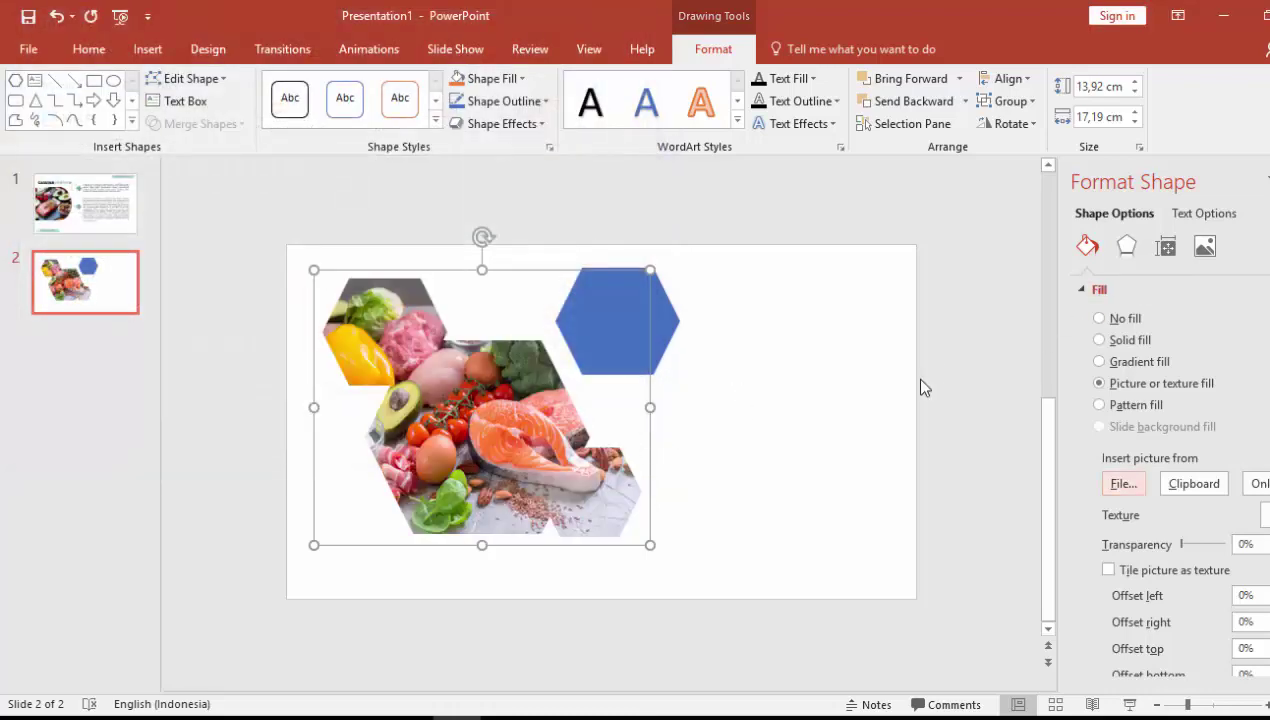
Give the photo collage a bottom-right outer offset shadow with 8 pt distance
{"action": "left_click", "coordinate": [1126, 246]}
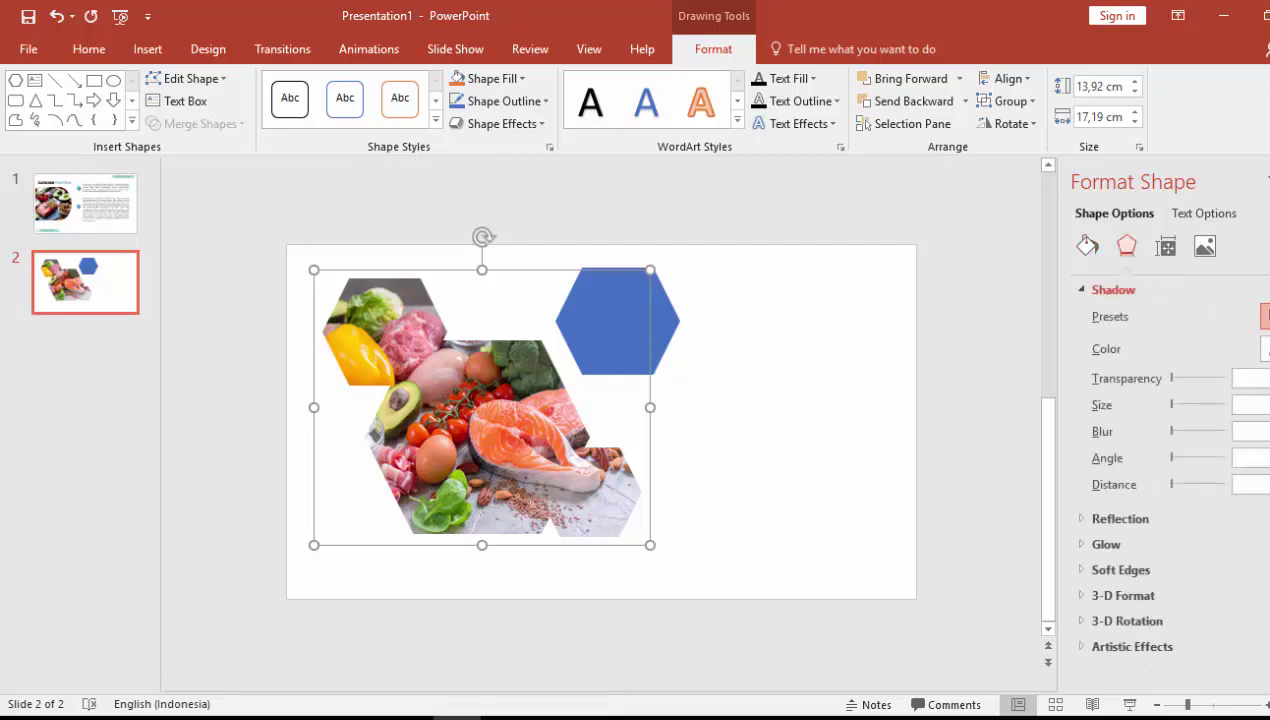
{"action": "left_click", "coordinate": [1265, 316]}
{"action": "left_click", "coordinate": [1174, 452]}
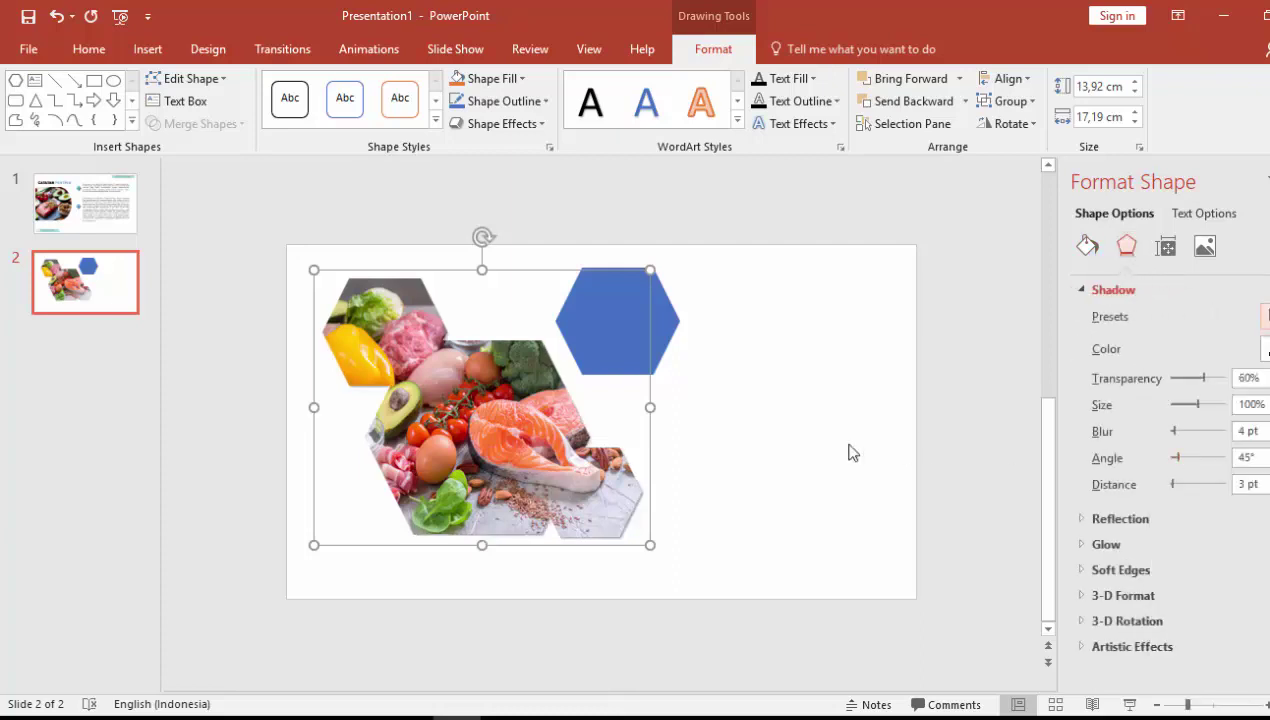
{"action": "left_click", "coordinate": [1248, 484]}
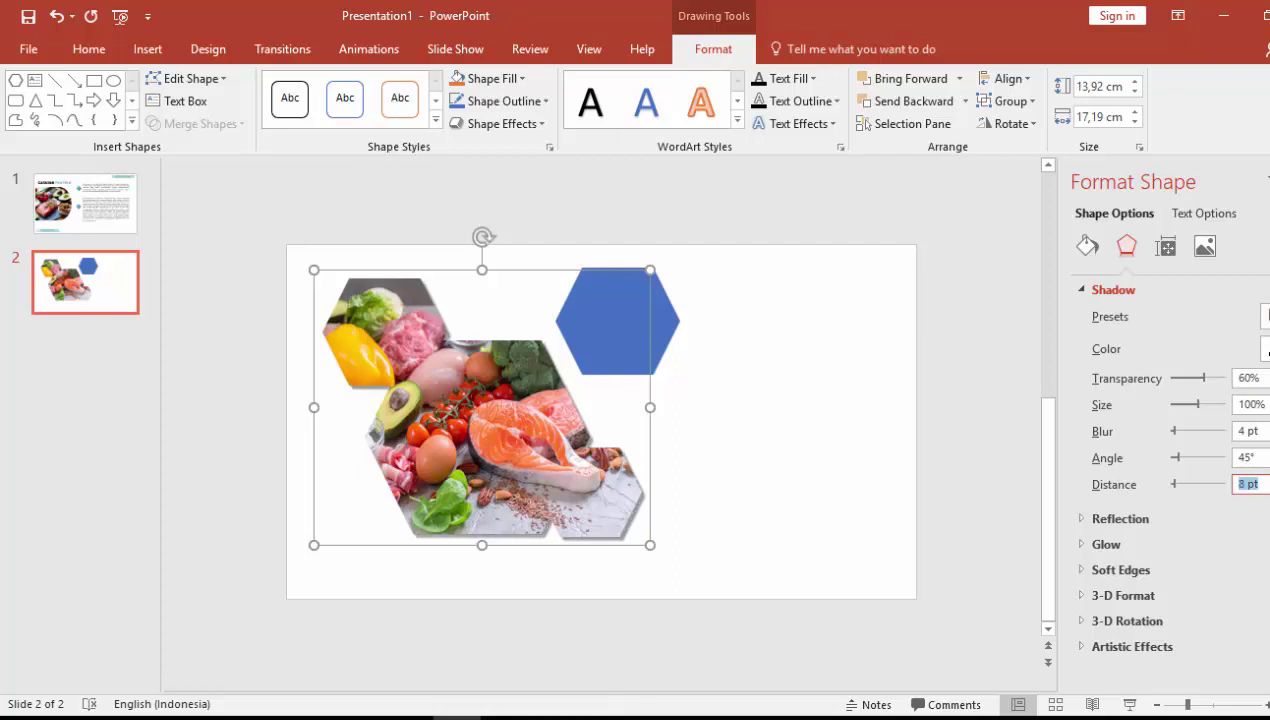
{"action": "left_click", "coordinate": [805, 416]}
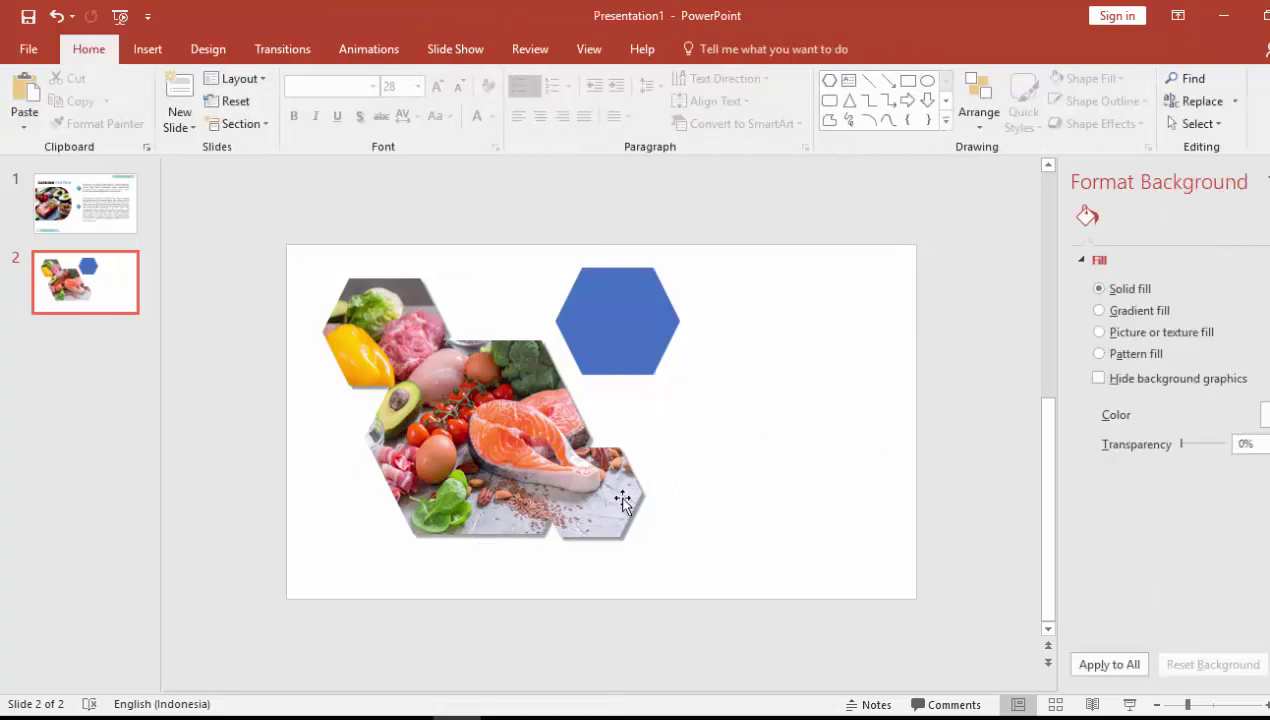
{"action": "left_click", "coordinate": [603, 355]}
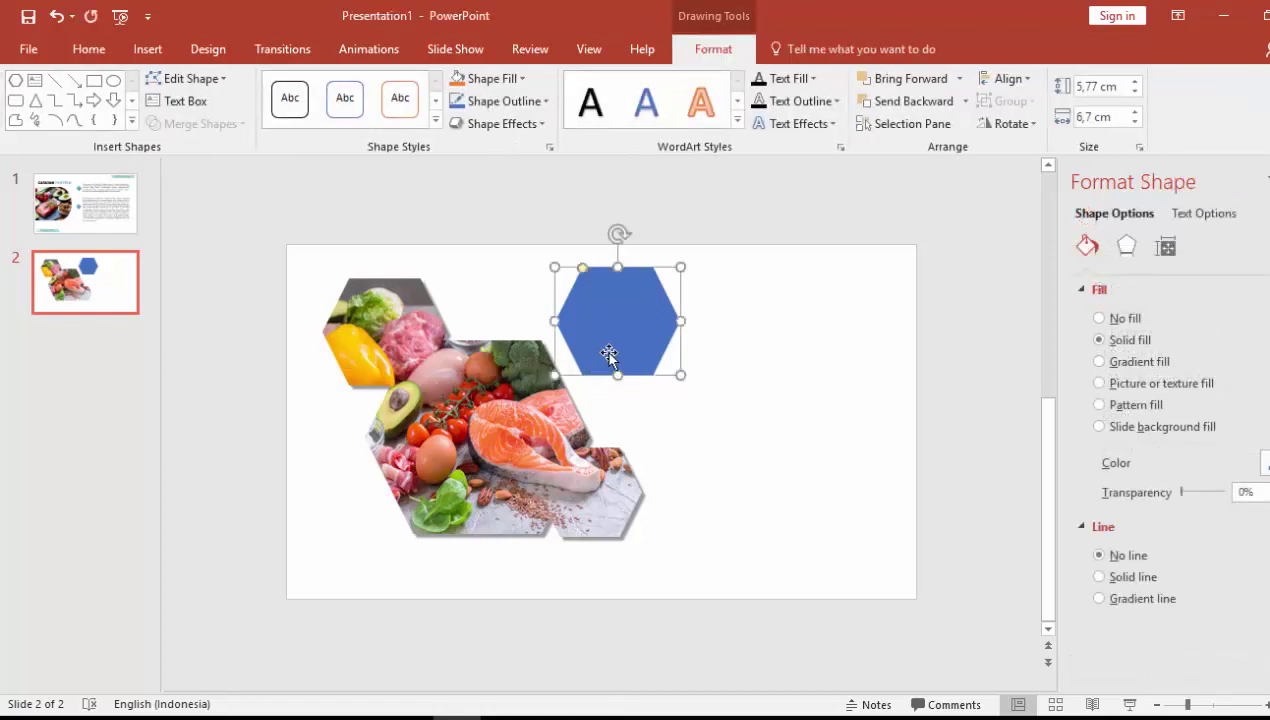
Shrink the hexagon to 4 × 4.64 cm with a gradient fill and a 4 pt light solid outline
{"action": "left_click_drag", "start_coordinate": [680, 267], "coordinate": [642, 300]}
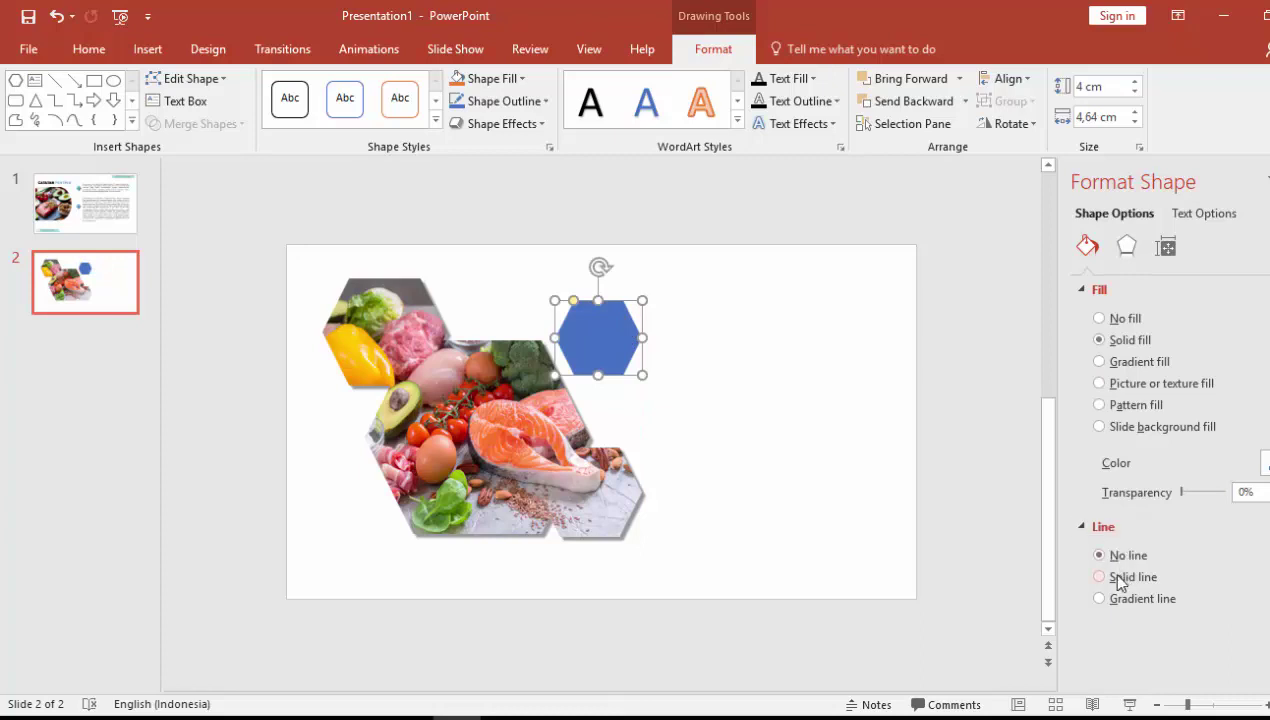
{"action": "left_click", "coordinate": [1140, 362]}
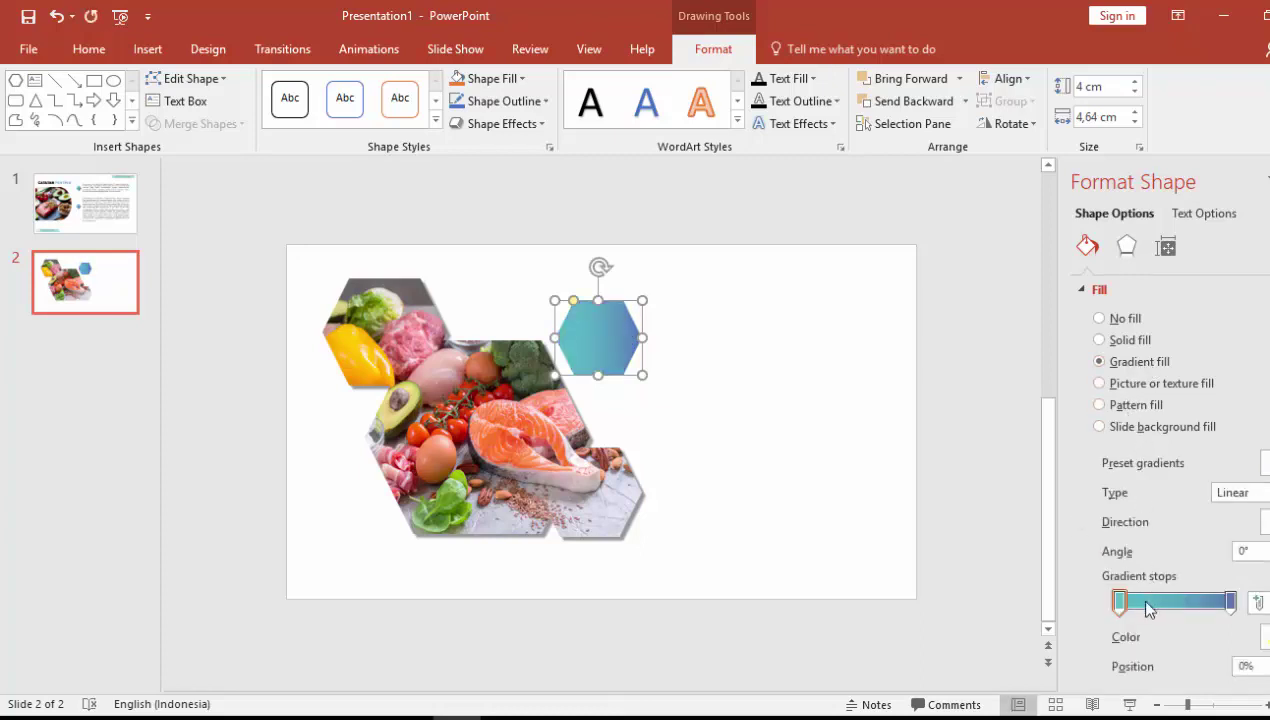
{"action": "left_click", "coordinate": [1088, 290]}
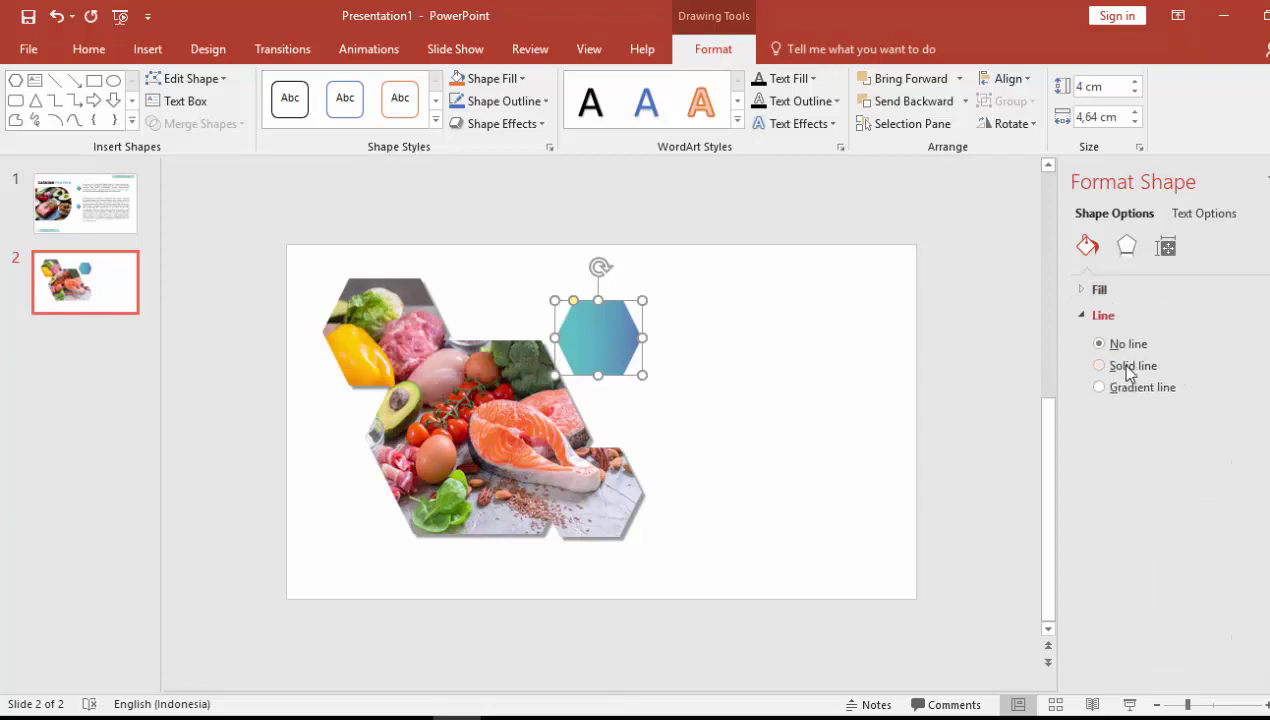
{"action": "left_click", "coordinate": [1128, 367]}
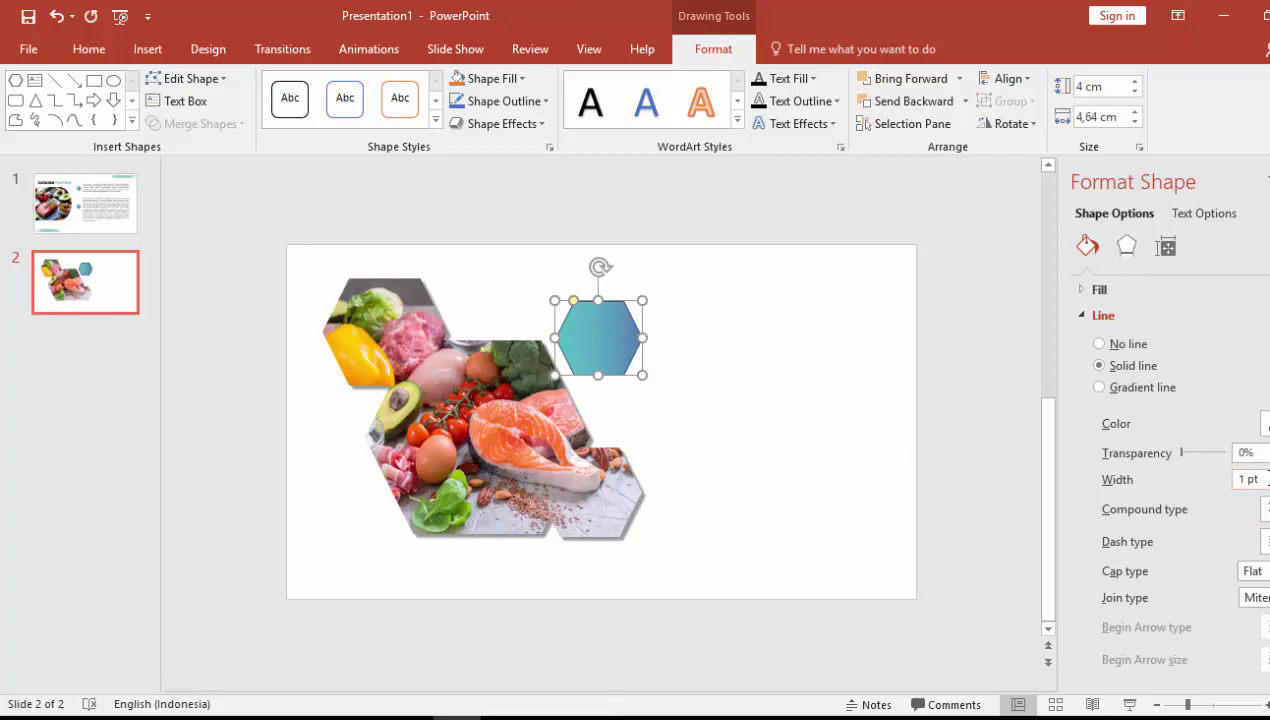
{"action": "double_click", "coordinate": [1240, 480]}
{"action": "type", "text": "4"}
{"action": "key", "text": "Tab"}
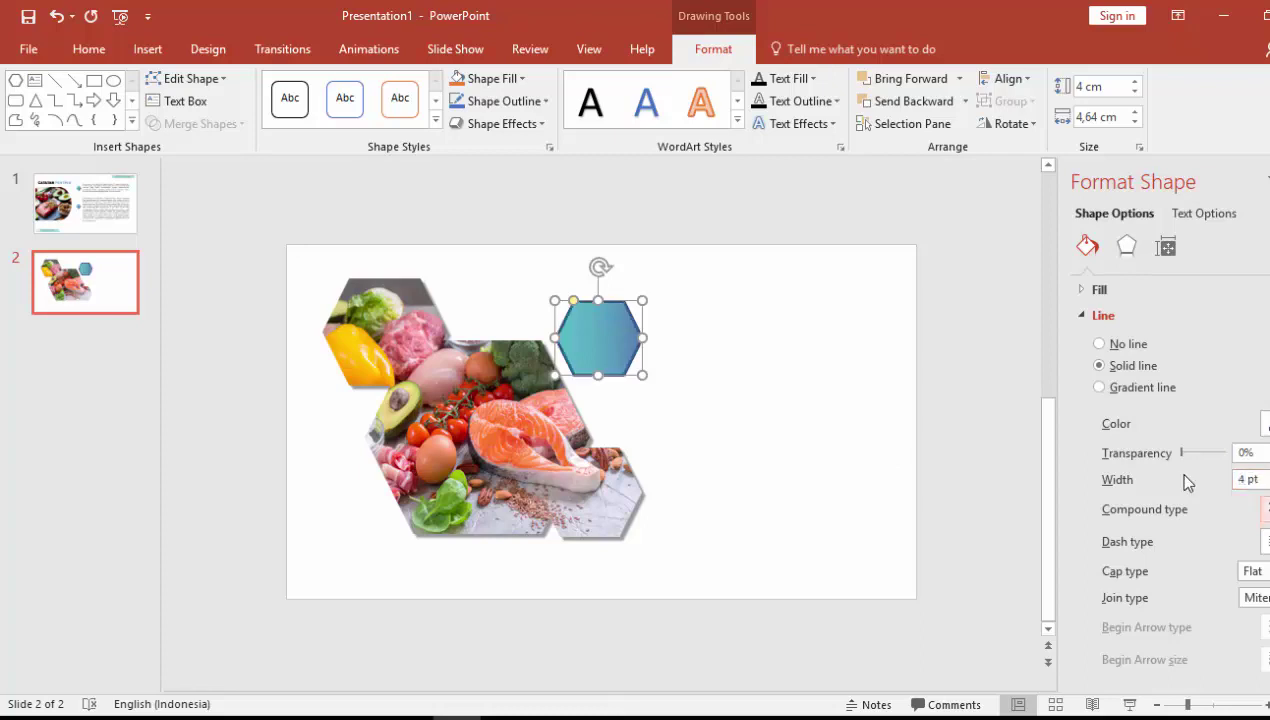
{"action": "left_click", "coordinate": [1265, 424]}
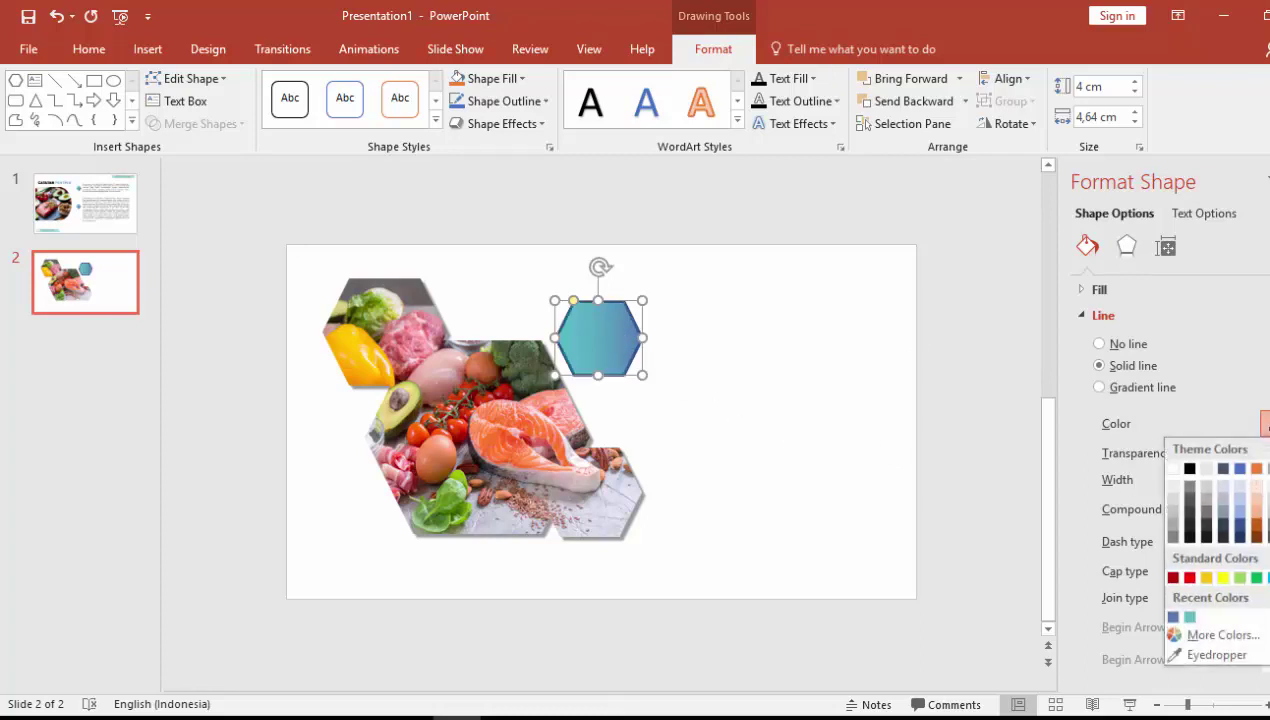
{"action": "left_click", "coordinate": [1176, 485]}
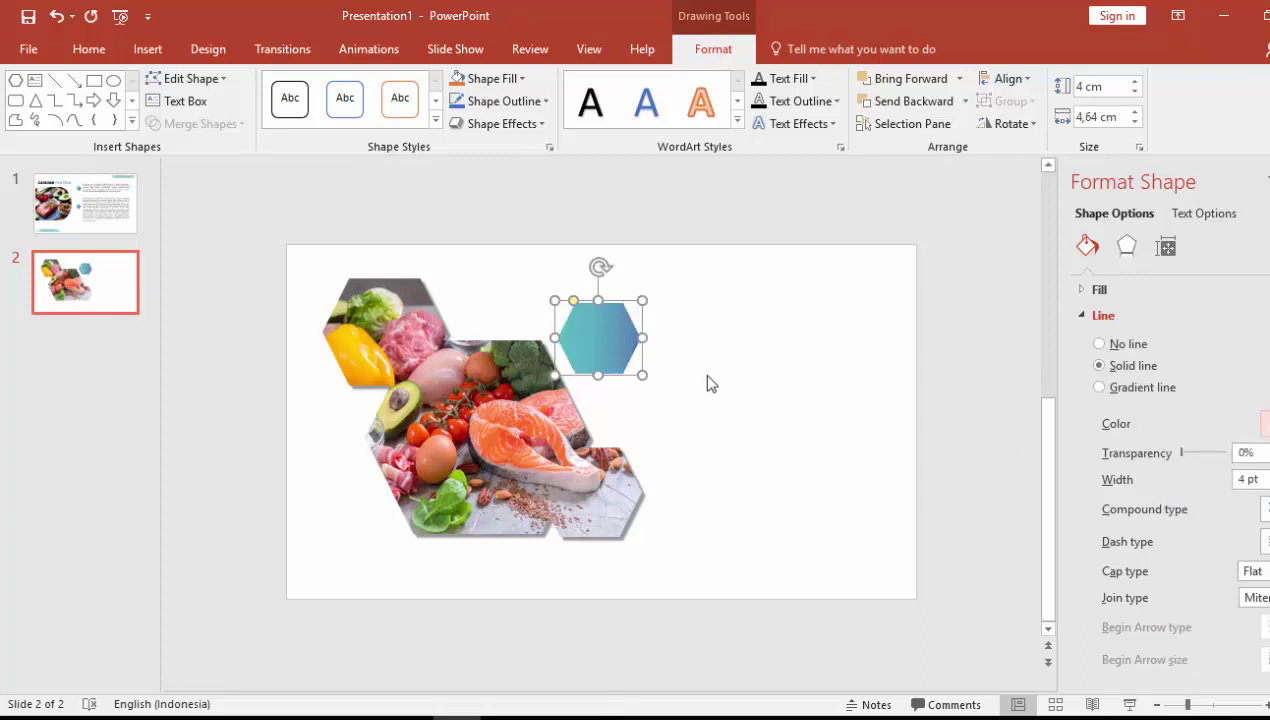
Add an outer drop shadow at 10 pt distance and move the hexagon onto the photo collage
{"action": "left_click", "coordinate": [1126, 246]}
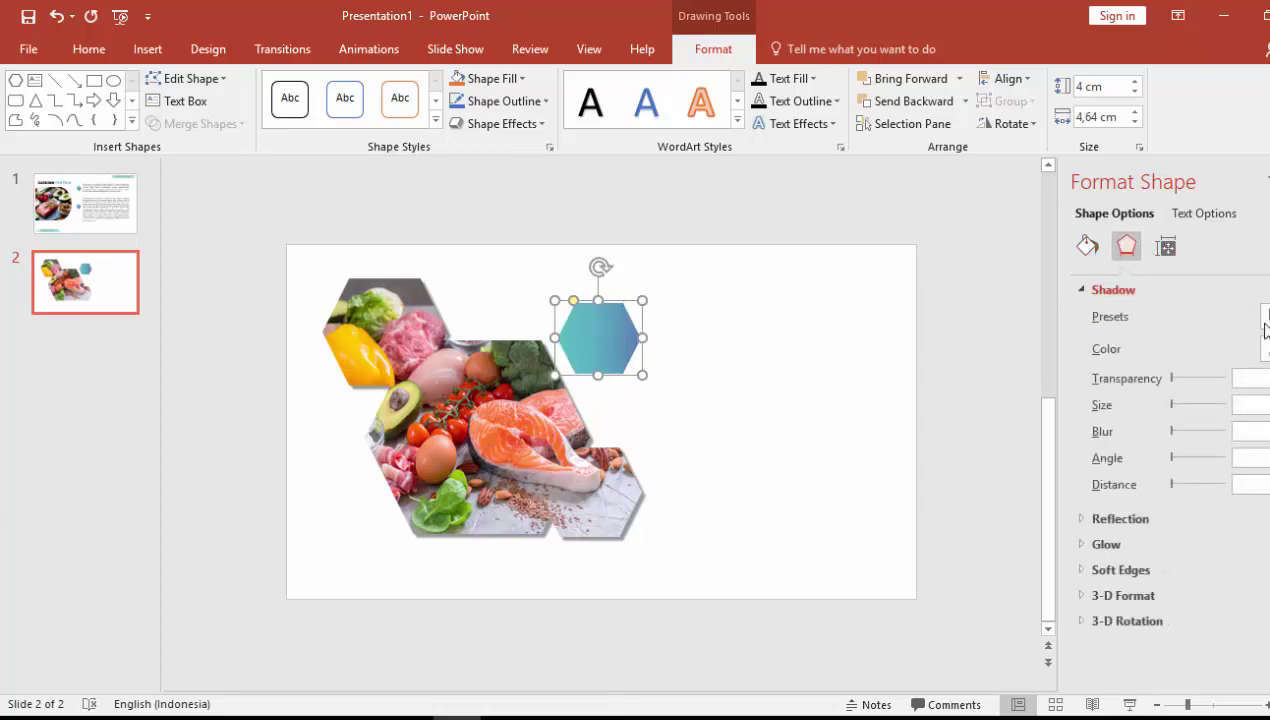
{"action": "left_click", "coordinate": [1265, 320]}
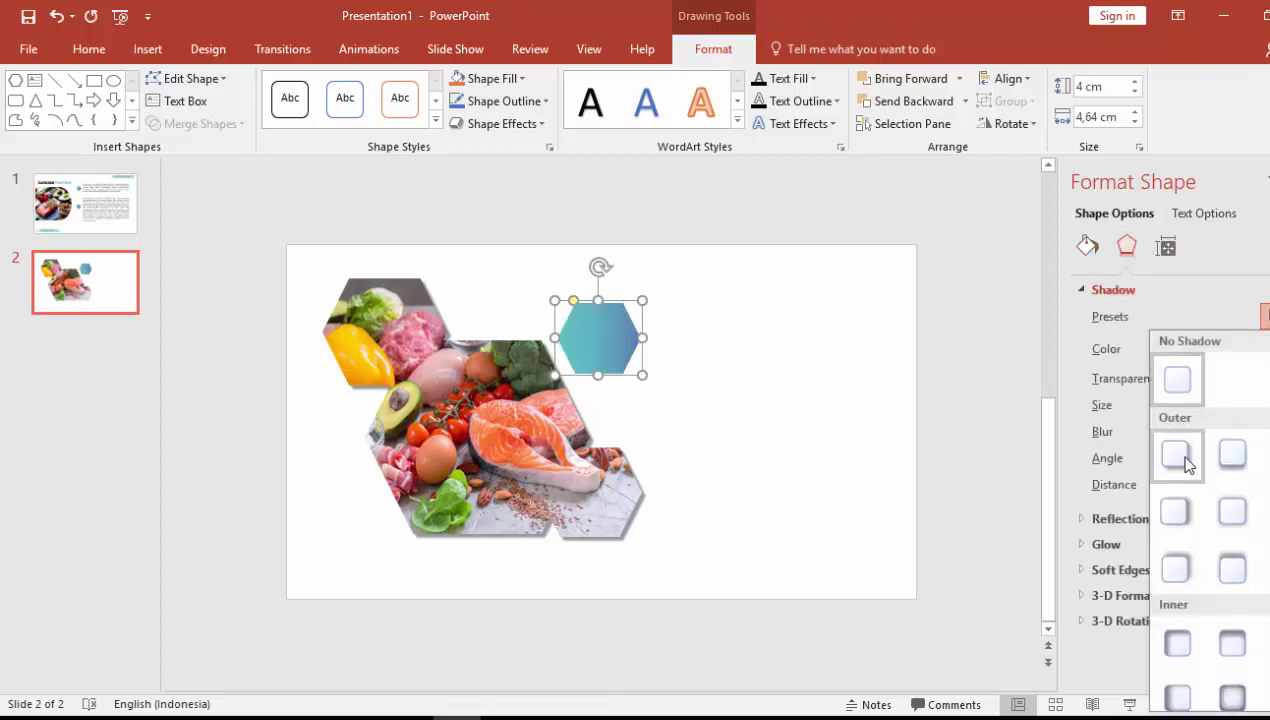
{"action": "left_click", "coordinate": [1186, 462]}
{"action": "left_click_drag", "start_coordinate": [1174, 485], "coordinate": [1173, 484]}
{"action": "key", "text": "Tab"}
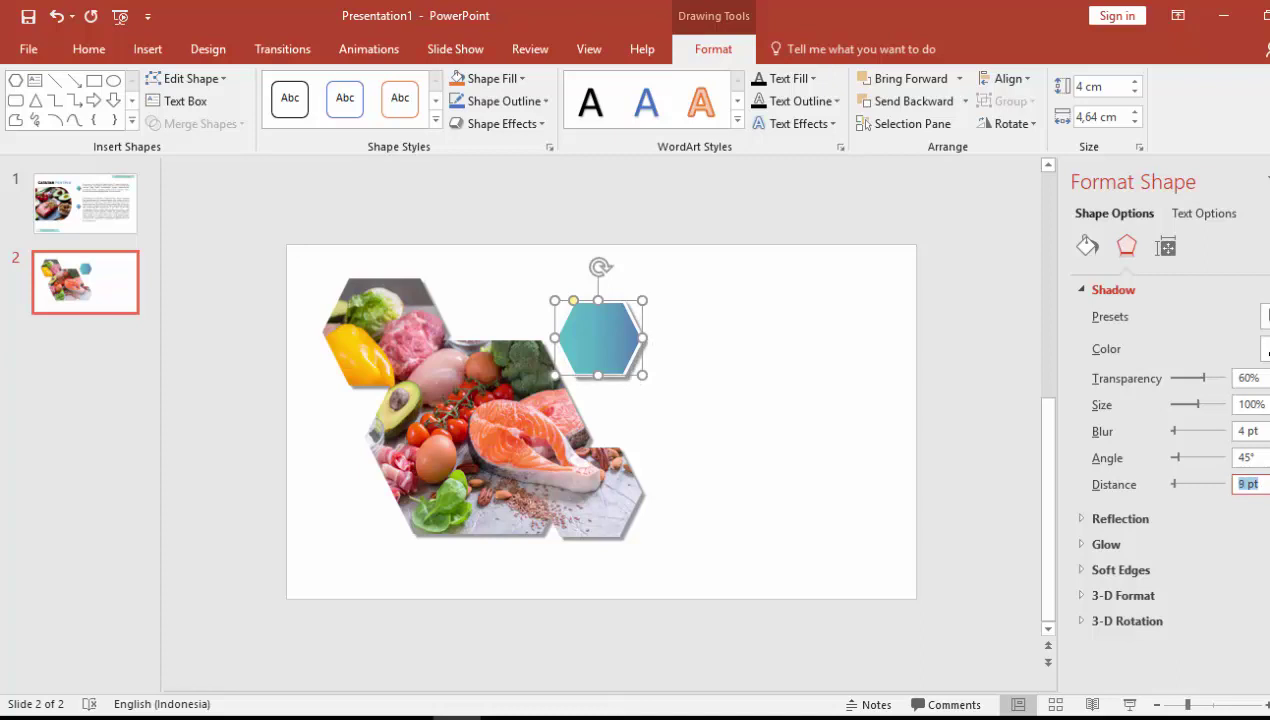
{"action": "key", "text": "Up"}
{"action": "mouse_move", "coordinate": [607, 339]}
{"action": "left_mouse_down"}
{"action": "mouse_move", "coordinate": [577, 440]}
{"action": "mouse_move", "coordinate": [352, 517]}
{"action": "mouse_move", "coordinate": [590, 500]}
{"action": "mouse_move", "coordinate": [519, 528]}
{"action": "mouse_move", "coordinate": [723, 553]}
{"action": "mouse_move", "coordinate": [499, 291]}
{"action": "left_mouse_up"}
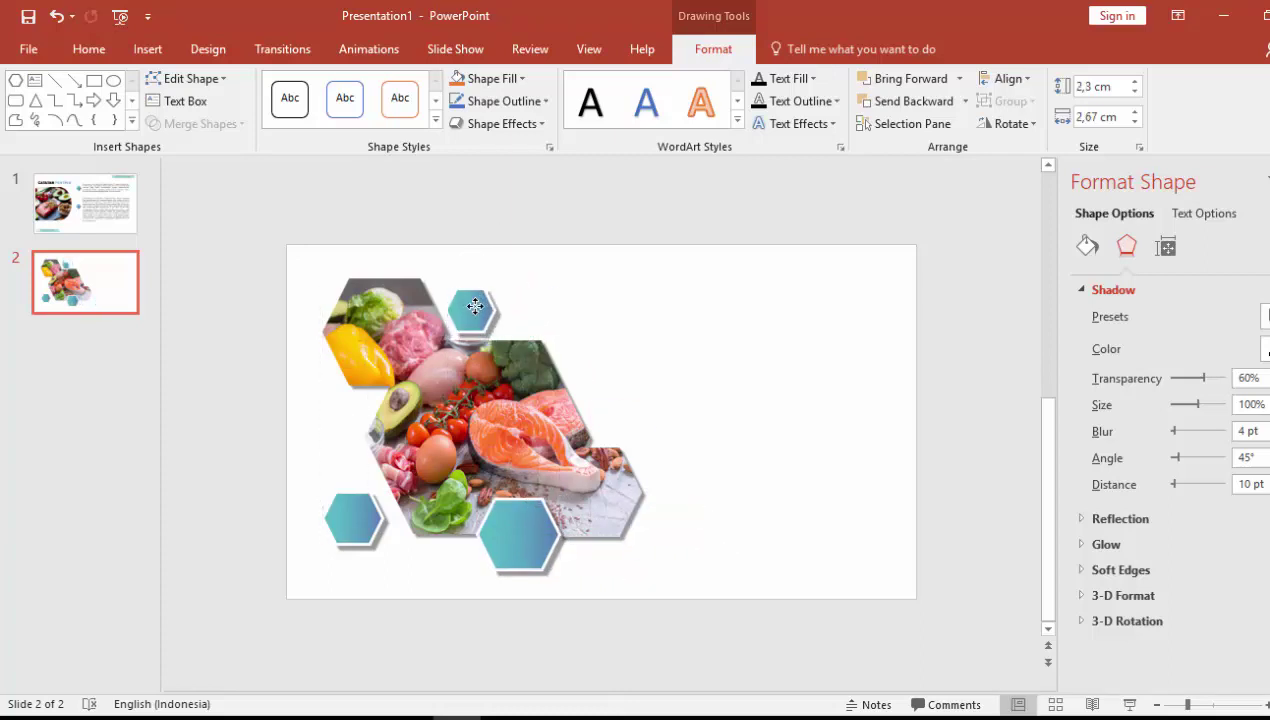
Check the small teal hexagon beside the collage, then deselect it
{"action": "left_click", "coordinate": [475, 306]}
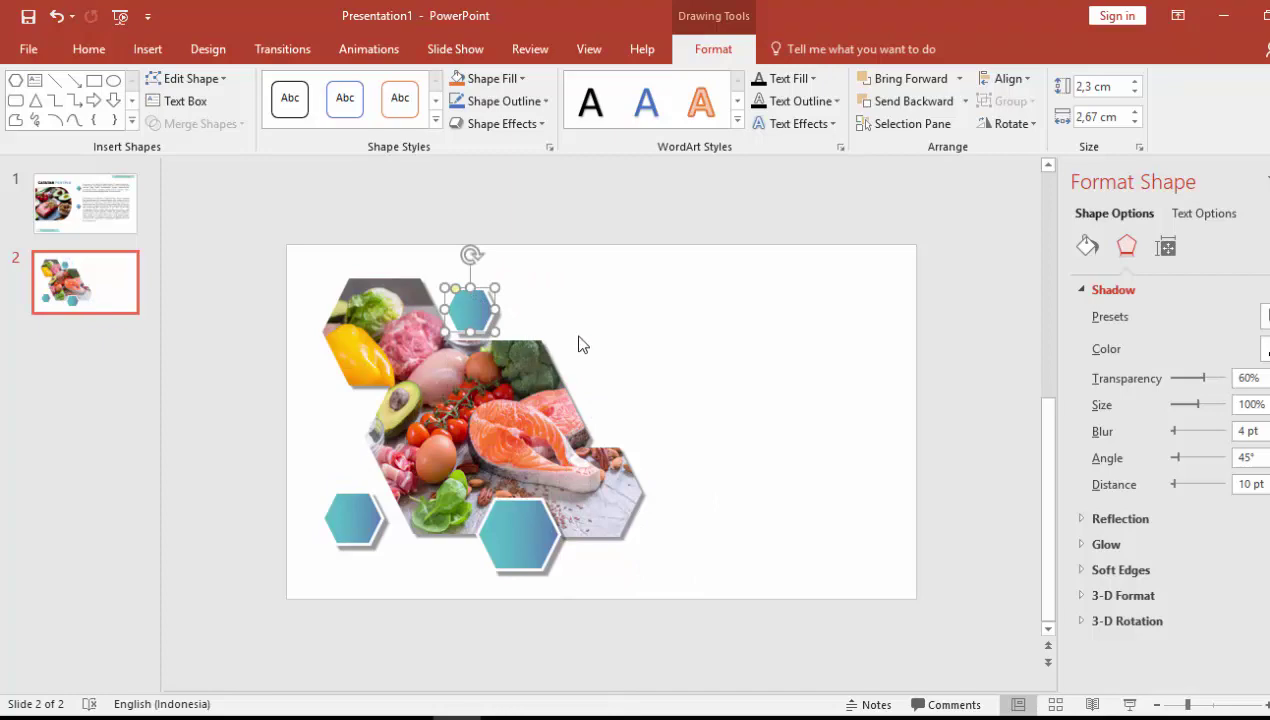
{"action": "left_click", "coordinate": [645, 298]}
Paste slide 1's CATATAN PENTING title onto slide 2's top-right area
{"action": "left_click", "coordinate": [80, 205]}
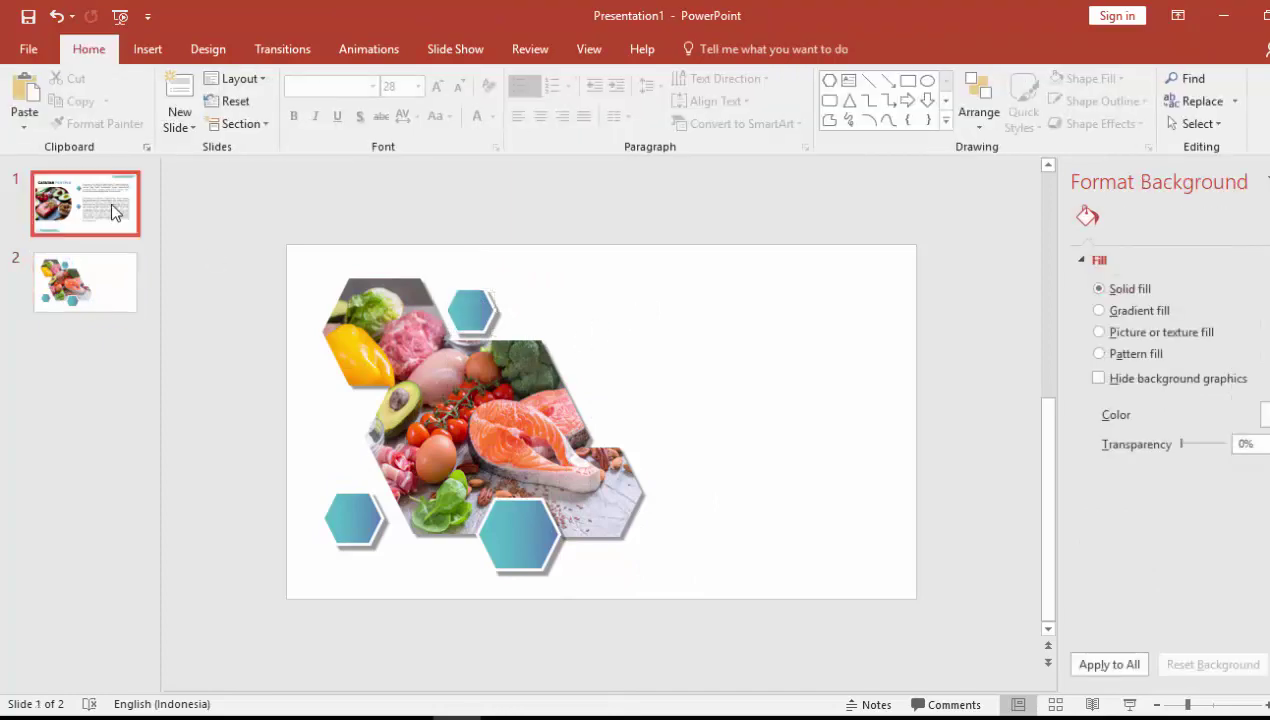
{"action": "left_click", "coordinate": [476, 280]}
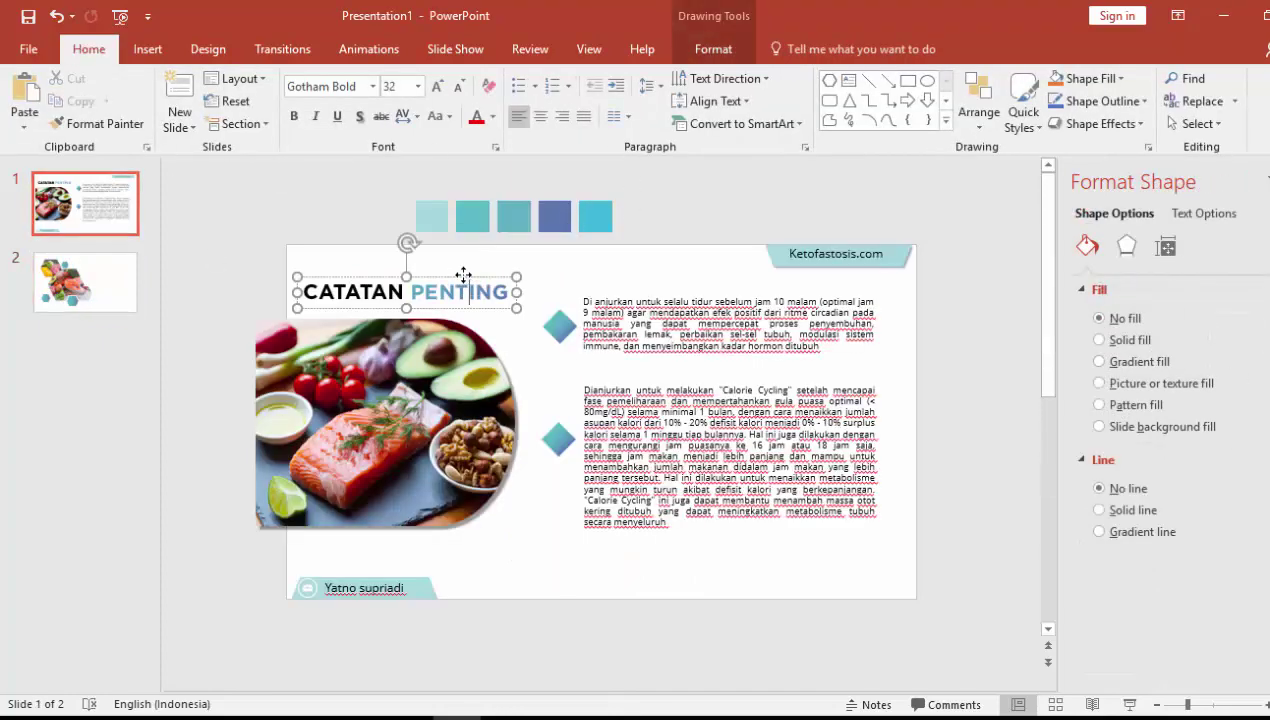
{"action": "left_click", "coordinate": [126, 278]}
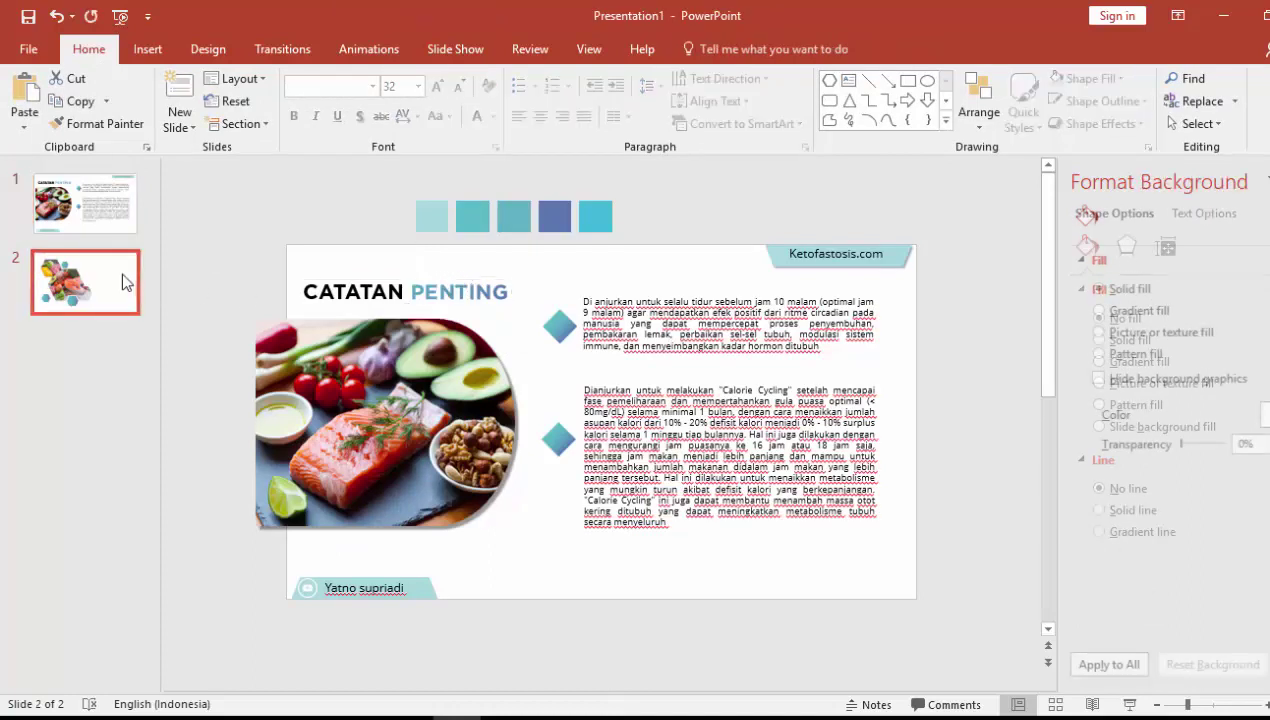
{"action": "key", "text": "ctrl+v"}
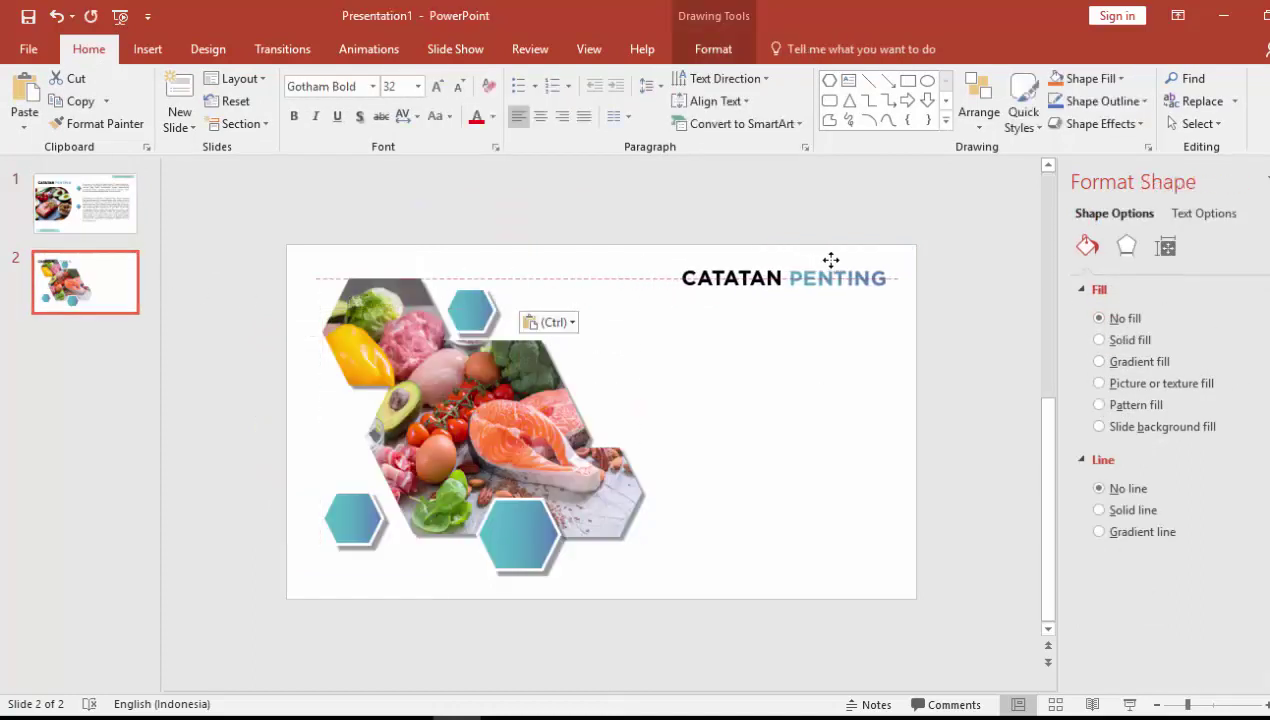
{"action": "left_click_drag", "start_coordinate": [459, 276], "coordinate": [832, 272]}
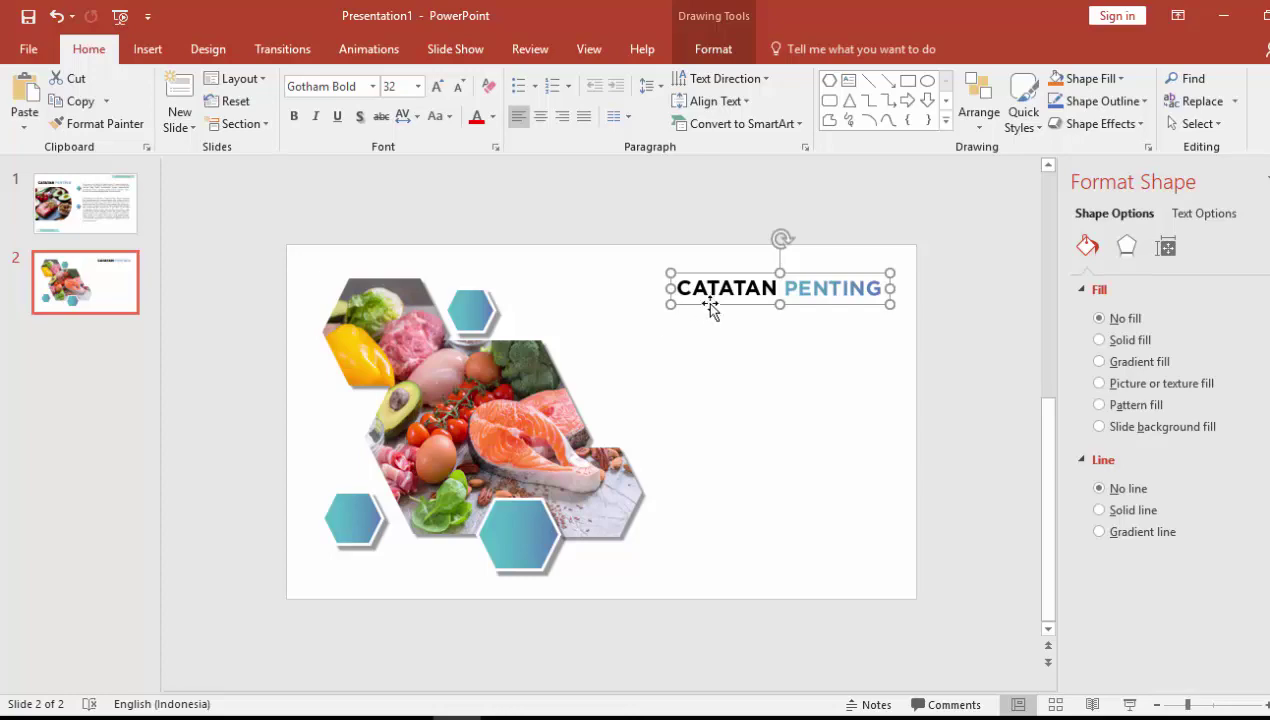
{"action": "left_click_drag", "start_coordinate": [704, 301], "coordinate": [704, 314]}
Copy slide 1's top notes paragraph below the title on slide 2, narrowed, at size 18
{"action": "left_click", "coordinate": [598, 363]}
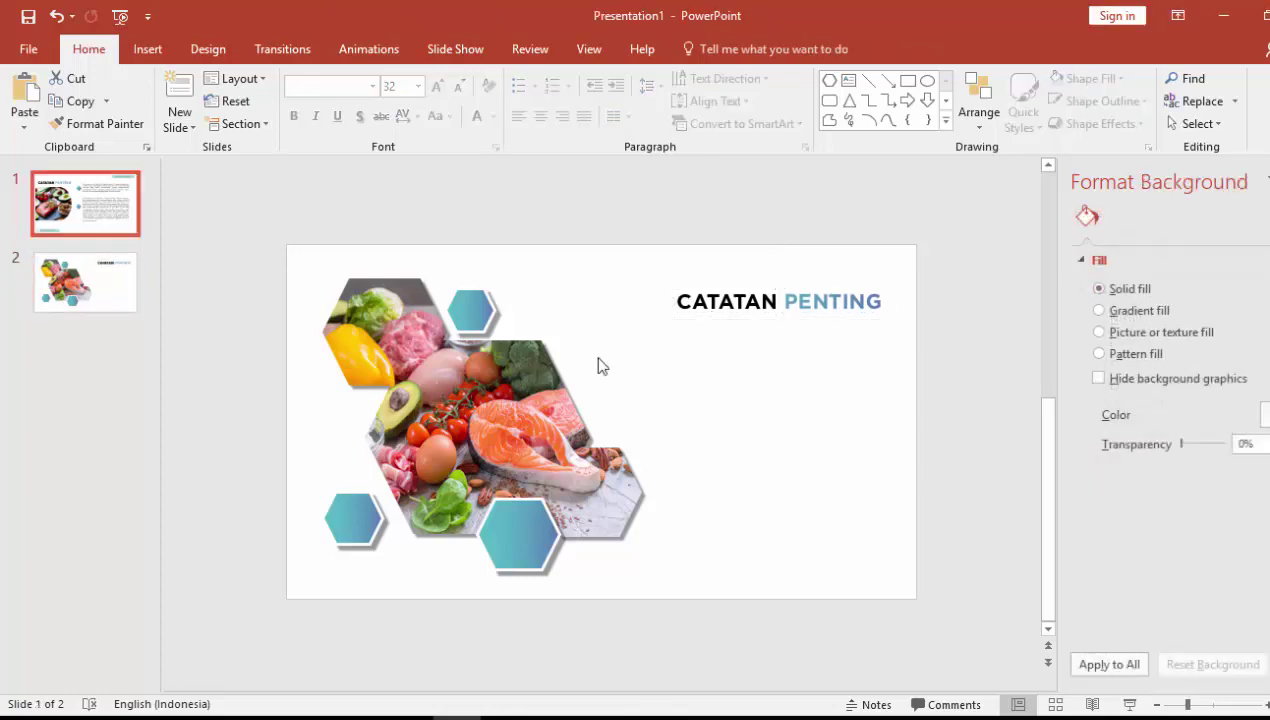
{"action": "key", "text": "Page_Up"}
{"action": "left_click", "coordinate": [712, 310]}
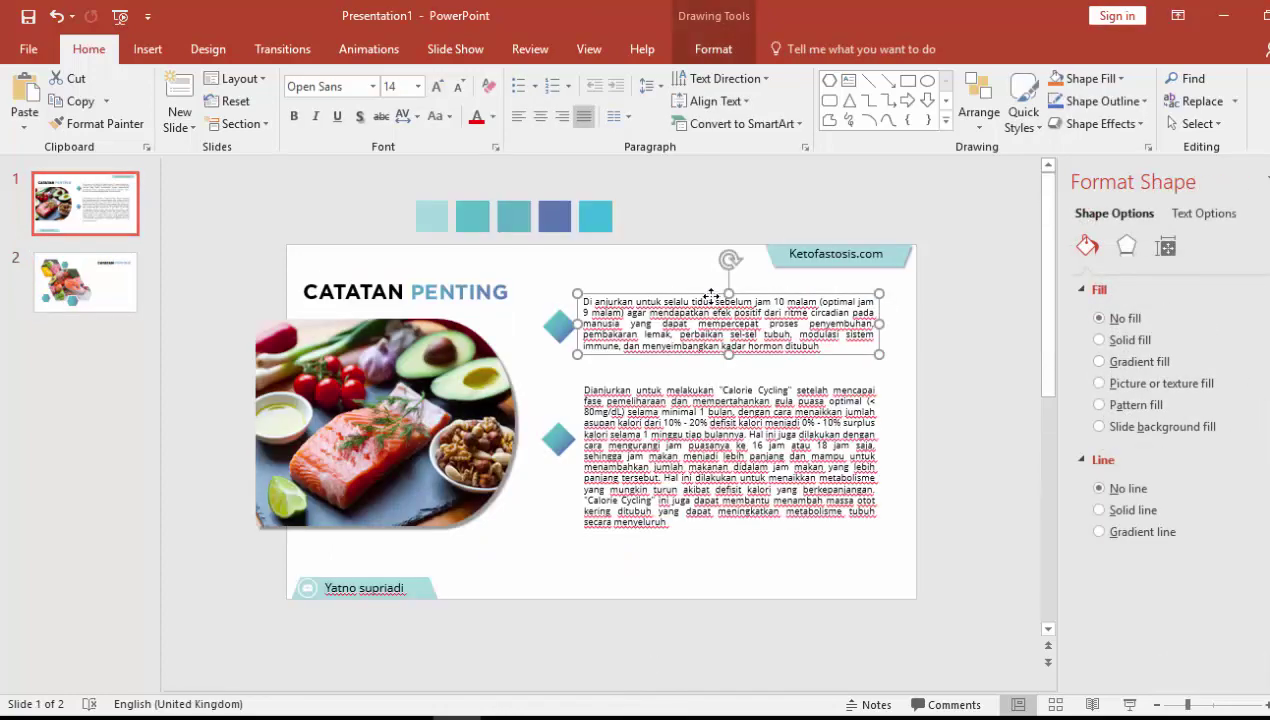
{"action": "key", "text": "ctrl+c"}
{"action": "left_click", "coordinate": [117, 292]}
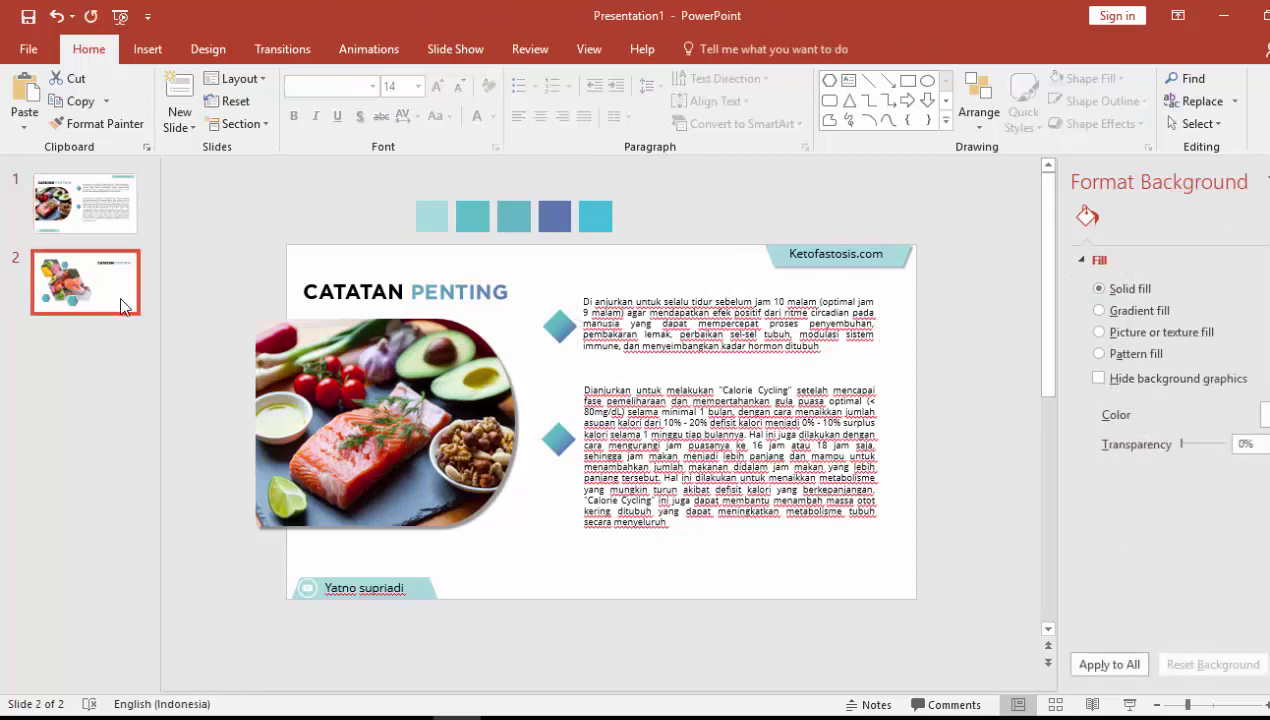
{"action": "key", "text": "ctrl+v"}
{"action": "left_click_drag", "start_coordinate": [695, 350], "coordinate": [707, 404]}
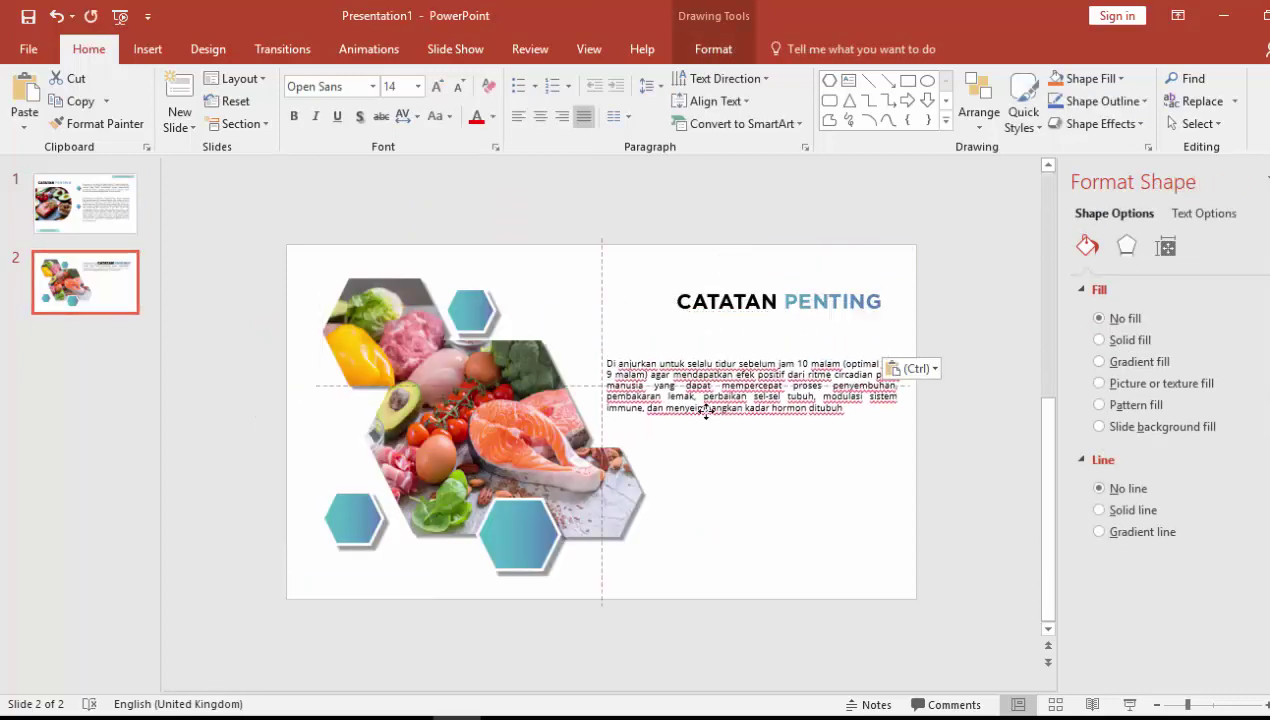
{"action": "left_click_drag", "start_coordinate": [590, 372], "coordinate": [675, 376]}
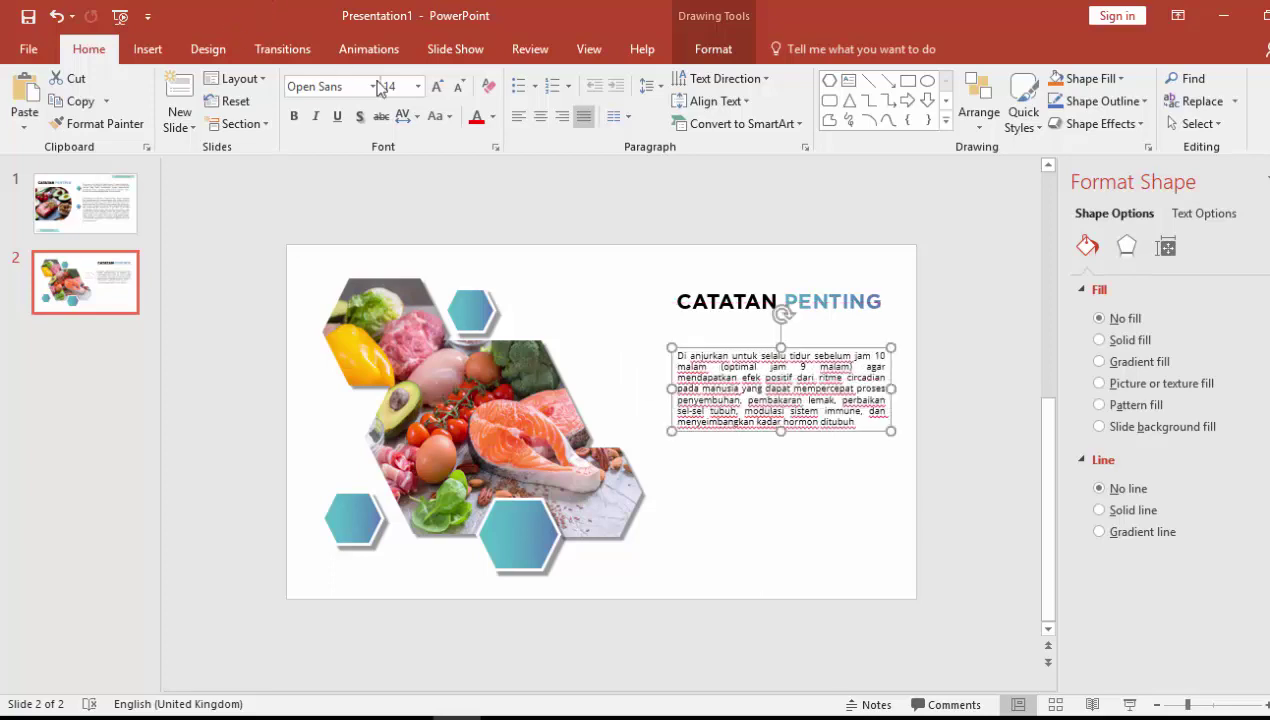
{"action": "left_click", "coordinate": [417, 87]}
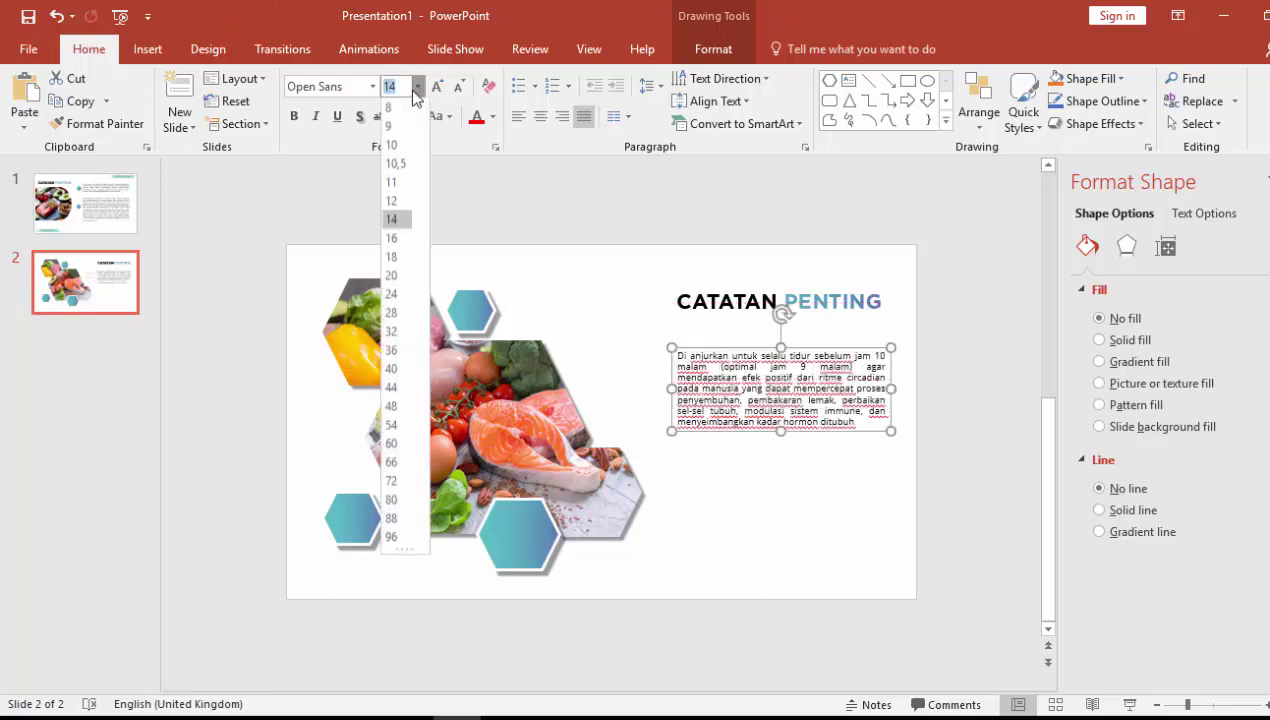
{"action": "left_click", "coordinate": [397, 257]}
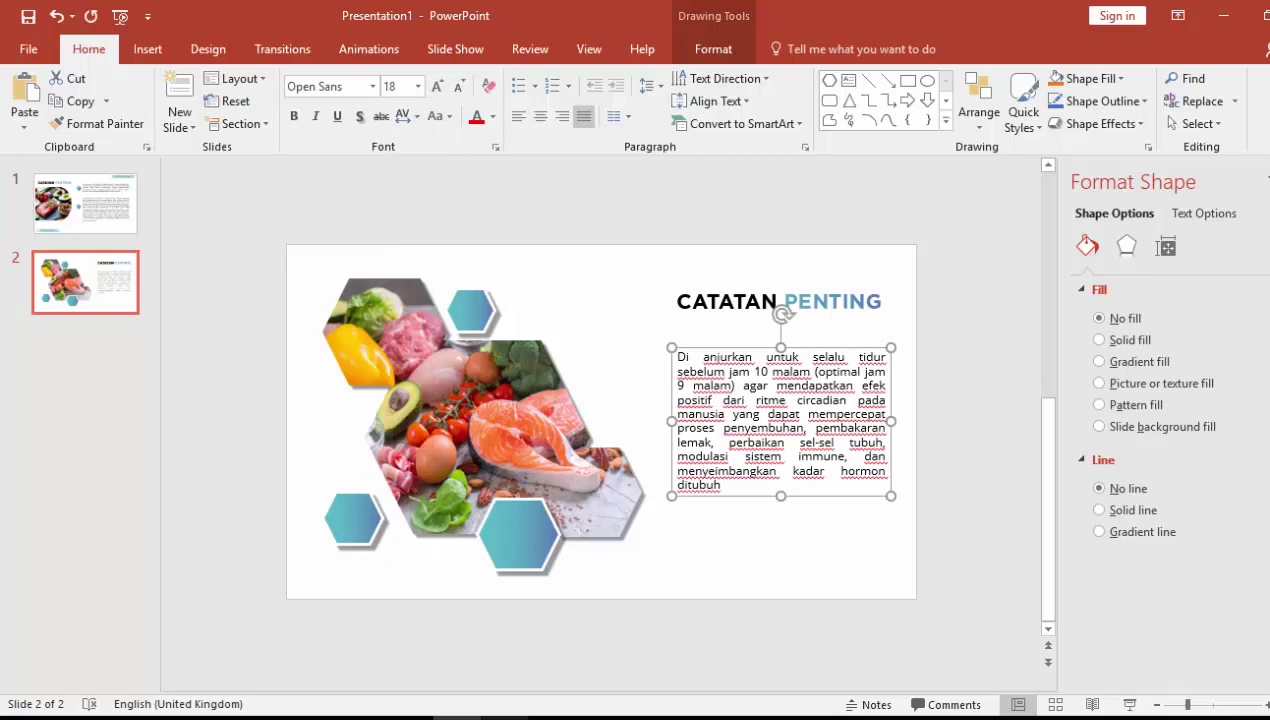
Copy the muscle-mass paragraph and its Catatan note from the Word document
{"action": "left_click", "coordinate": [500, 714]}
{"action": "scroll", "coordinate": [329, 330], "scroll_direction": "up", "scroll_amount": 3}
{"action": "scroll", "coordinate": [424, 328], "scroll_direction": "up", "scroll_amount": 1}
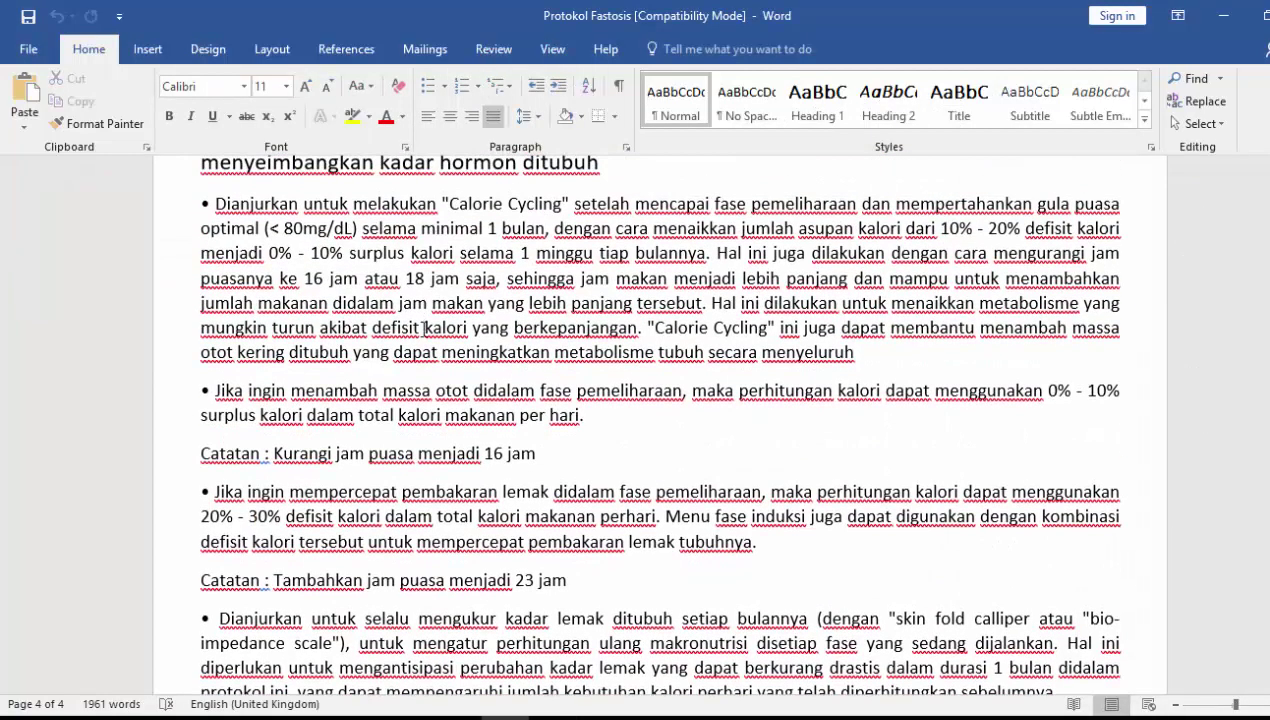
{"action": "left_click_drag", "start_coordinate": [217, 390], "coordinate": [526, 453]}
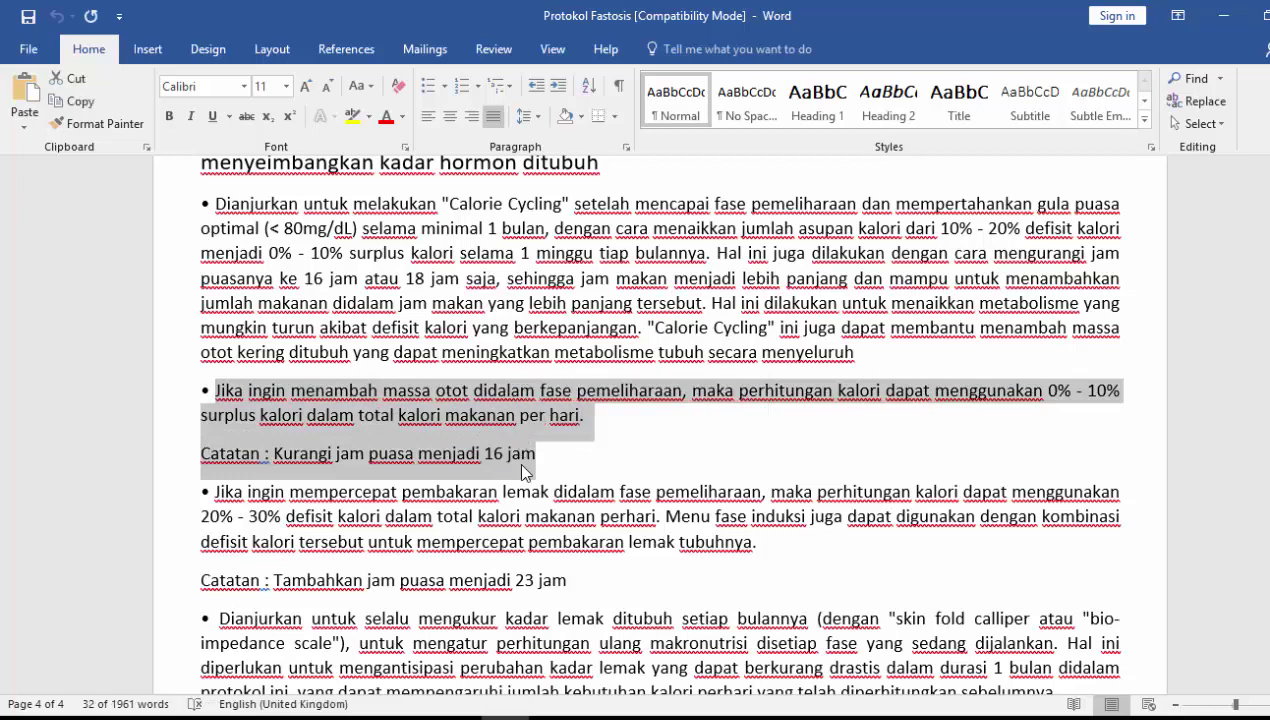
{"action": "left_click", "coordinate": [478, 713]}
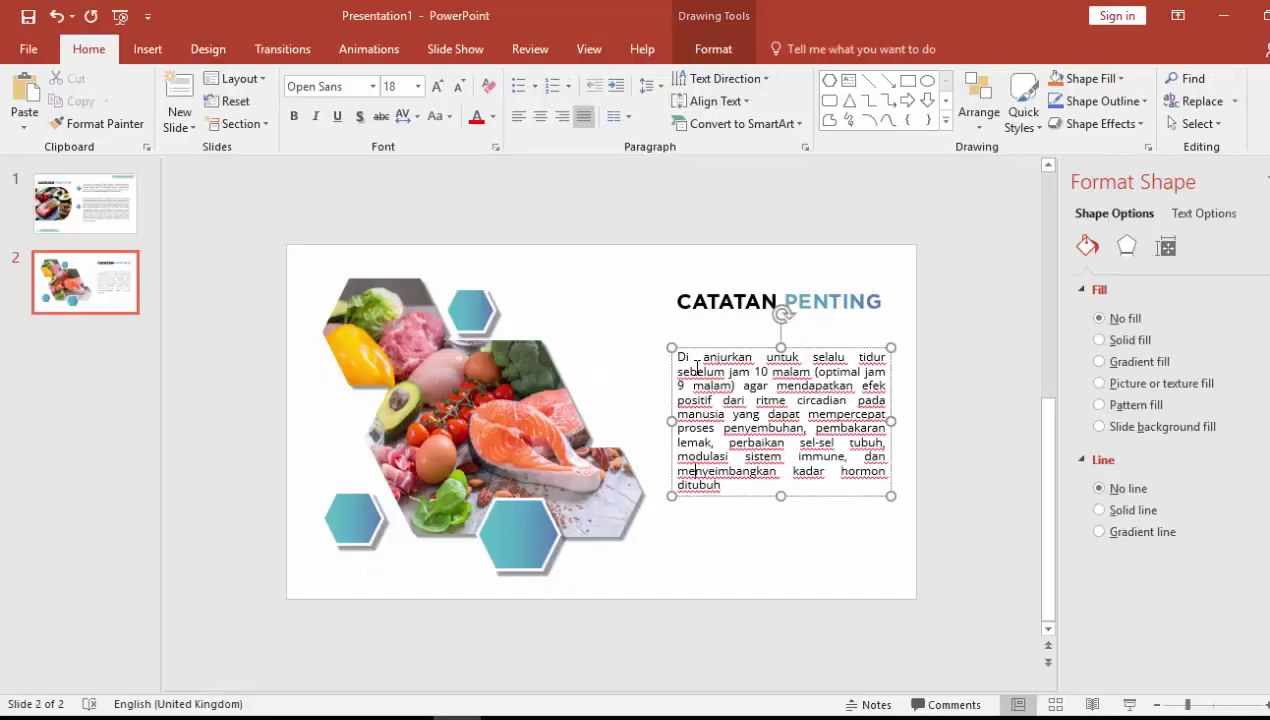
Replace the box's text with the Word paragraph in justified 18 pt Open Sans
{"action": "left_click_drag", "start_coordinate": [679, 356], "coordinate": [764, 486]}
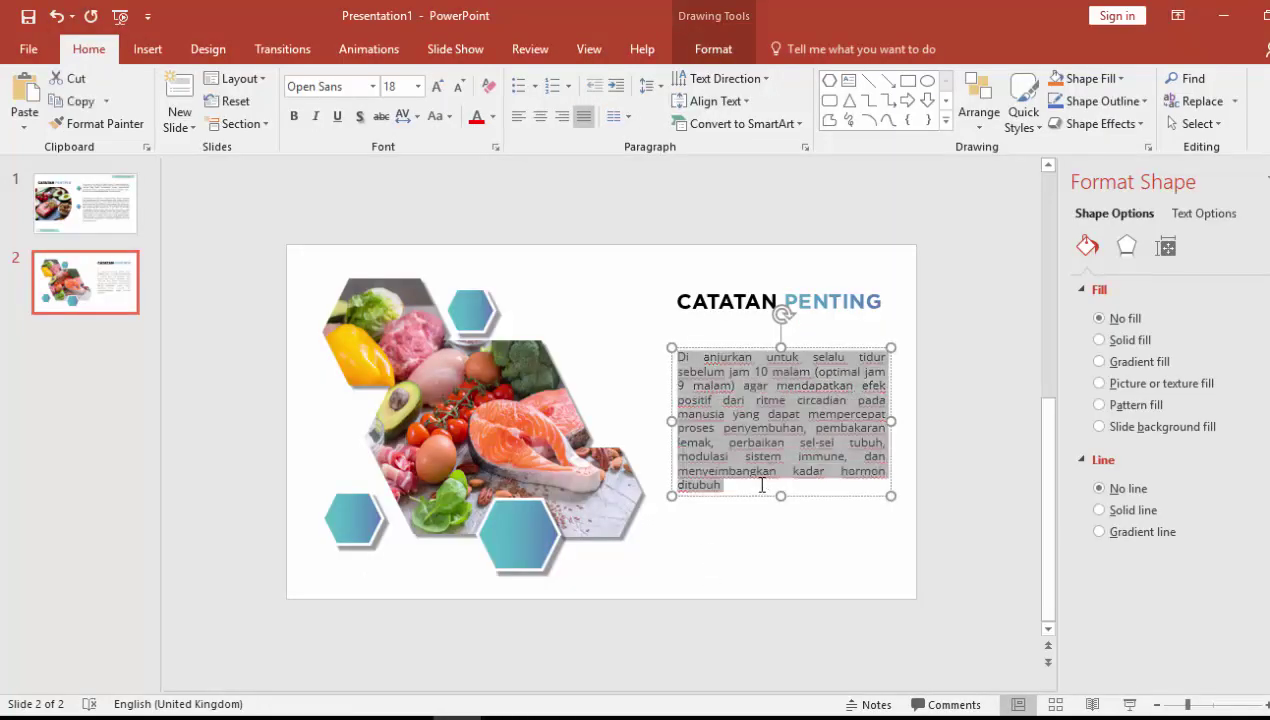
{"action": "key", "text": "ctrl+v"}
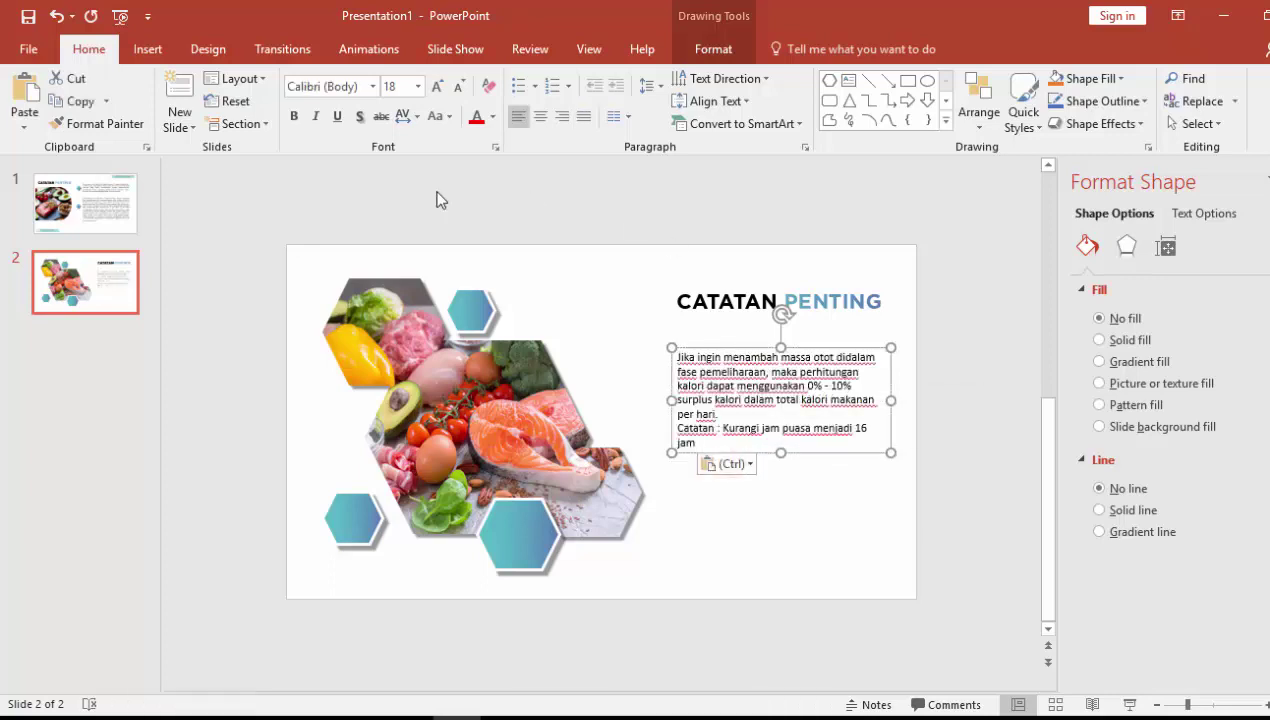
{"action": "left_click", "coordinate": [372, 86]}
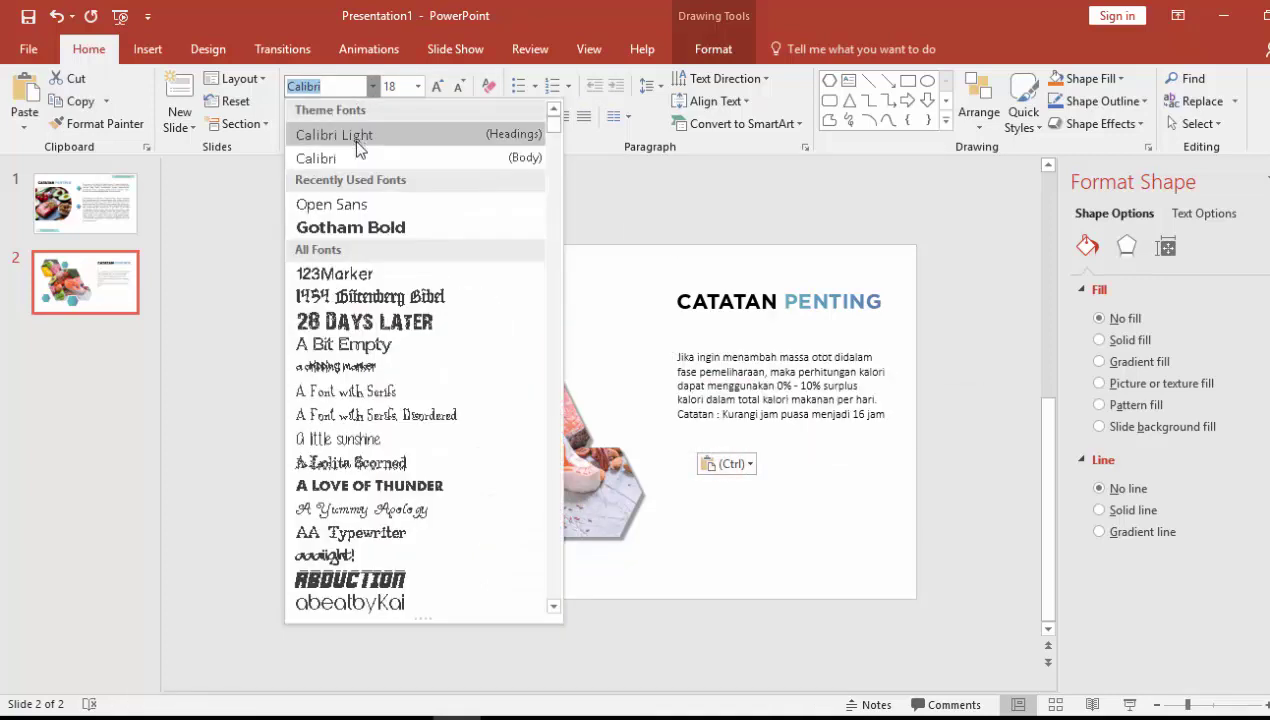
{"action": "left_click", "coordinate": [330, 201]}
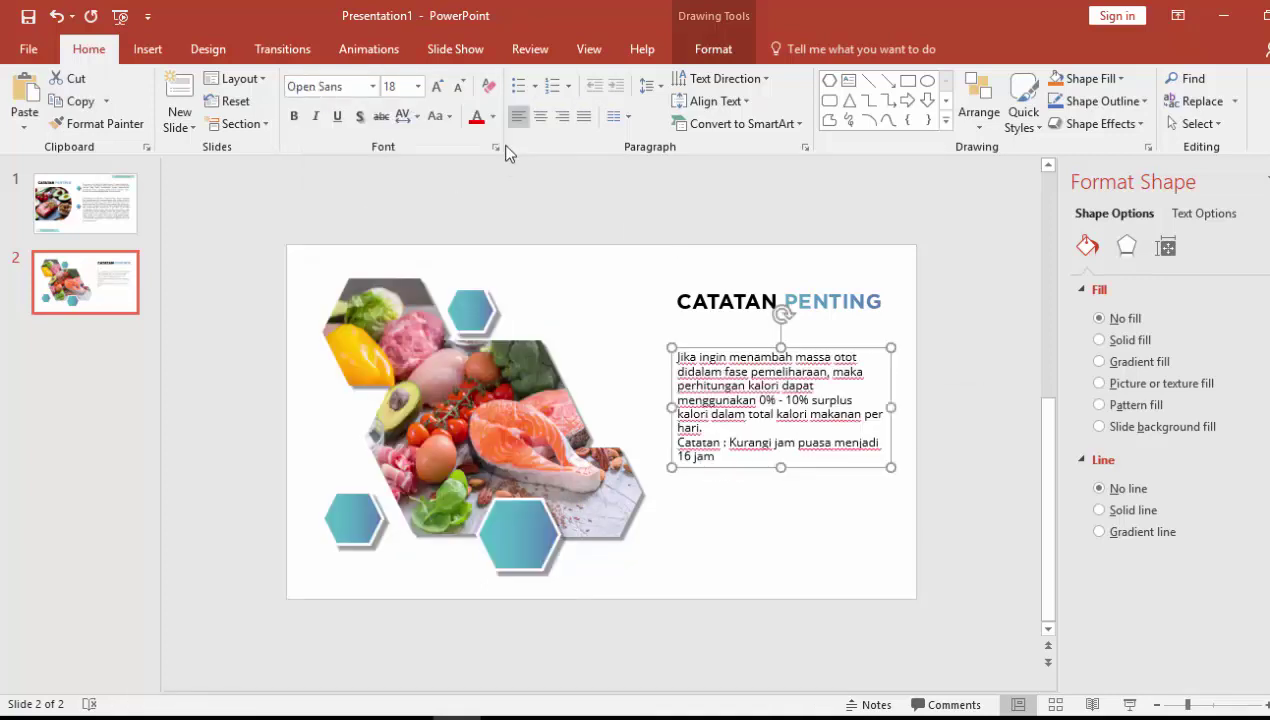
{"action": "left_click", "coordinate": [418, 86]}
{"action": "left_click", "coordinate": [397, 261]}
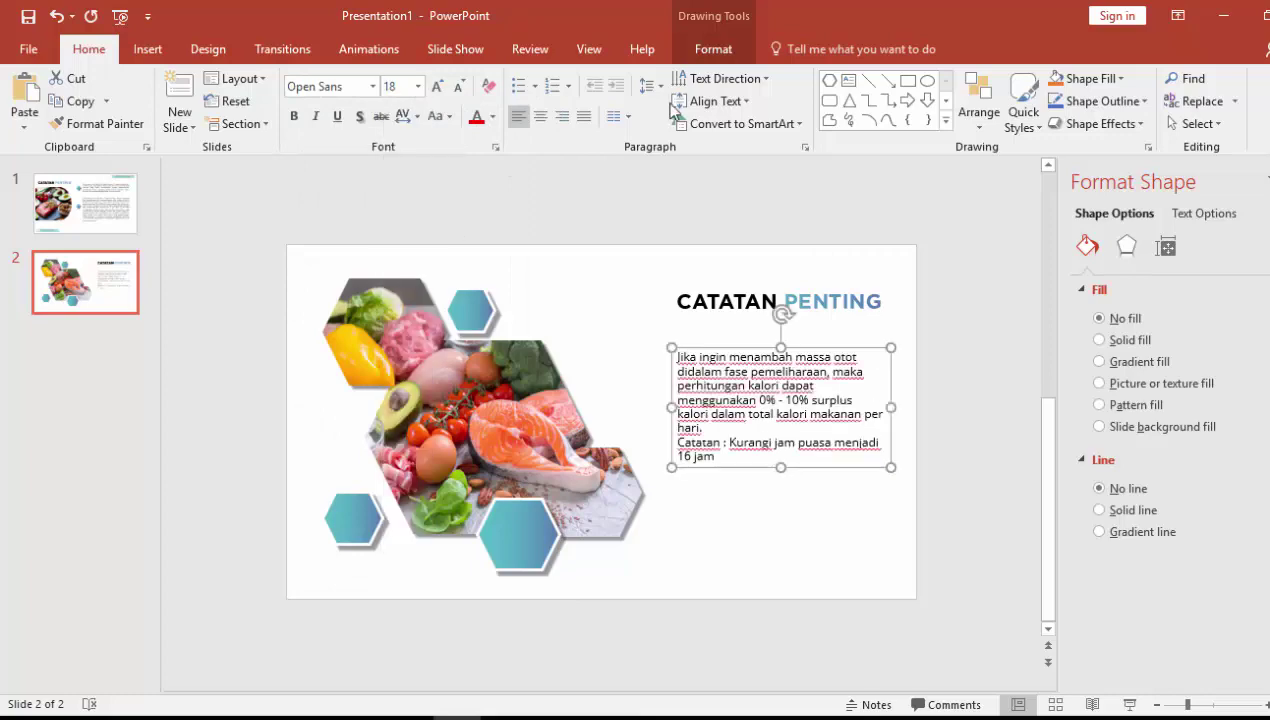
{"action": "left_click", "coordinate": [584, 116]}
Add a blank line after 'hari.' before Catatan, narrow the box, and align the title with it
{"action": "key", "text": "alt+Tab"}
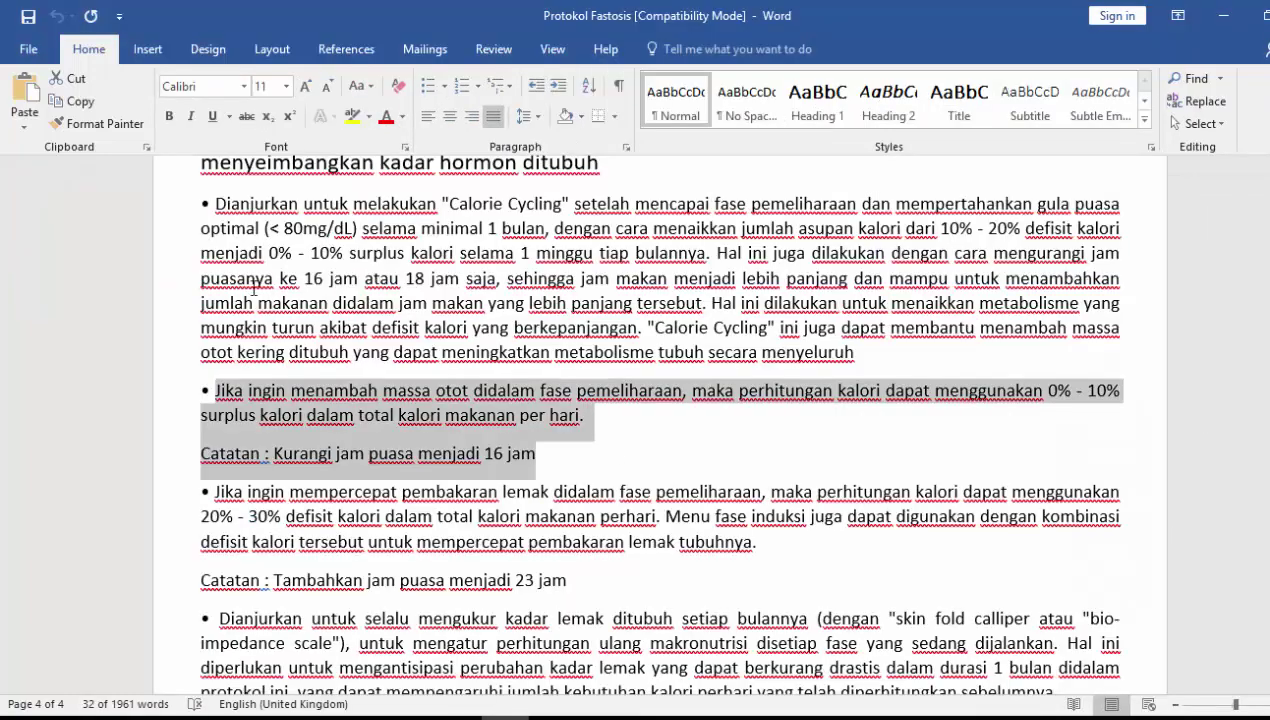
{"action": "mouse_move", "coordinate": [457, 716]}
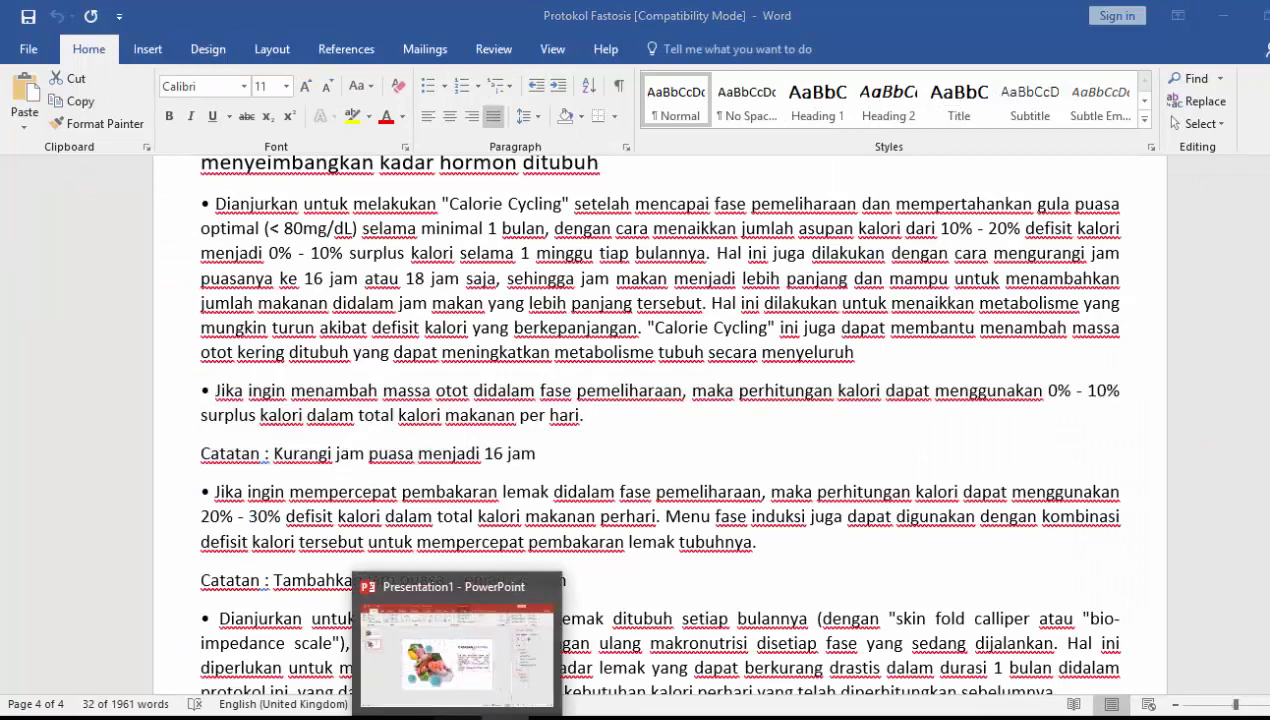
{"action": "left_click", "coordinate": [457, 645]}
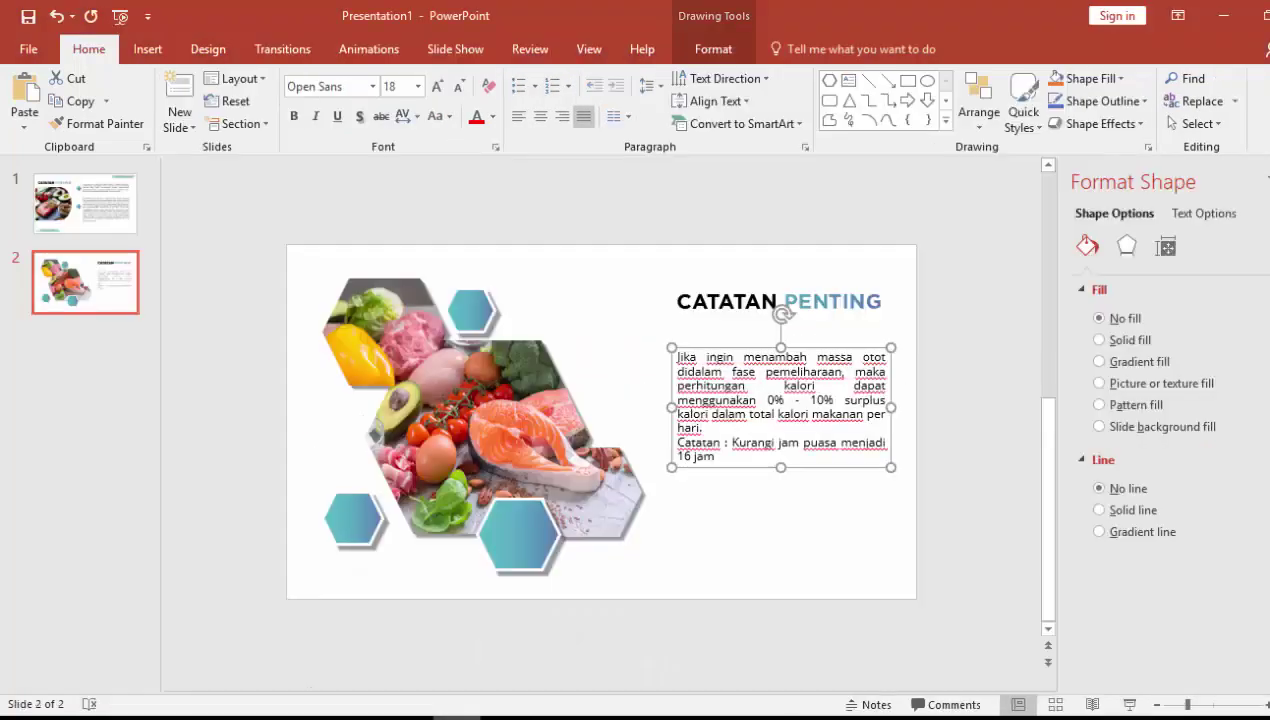
{"action": "left_click", "coordinate": [762, 430]}
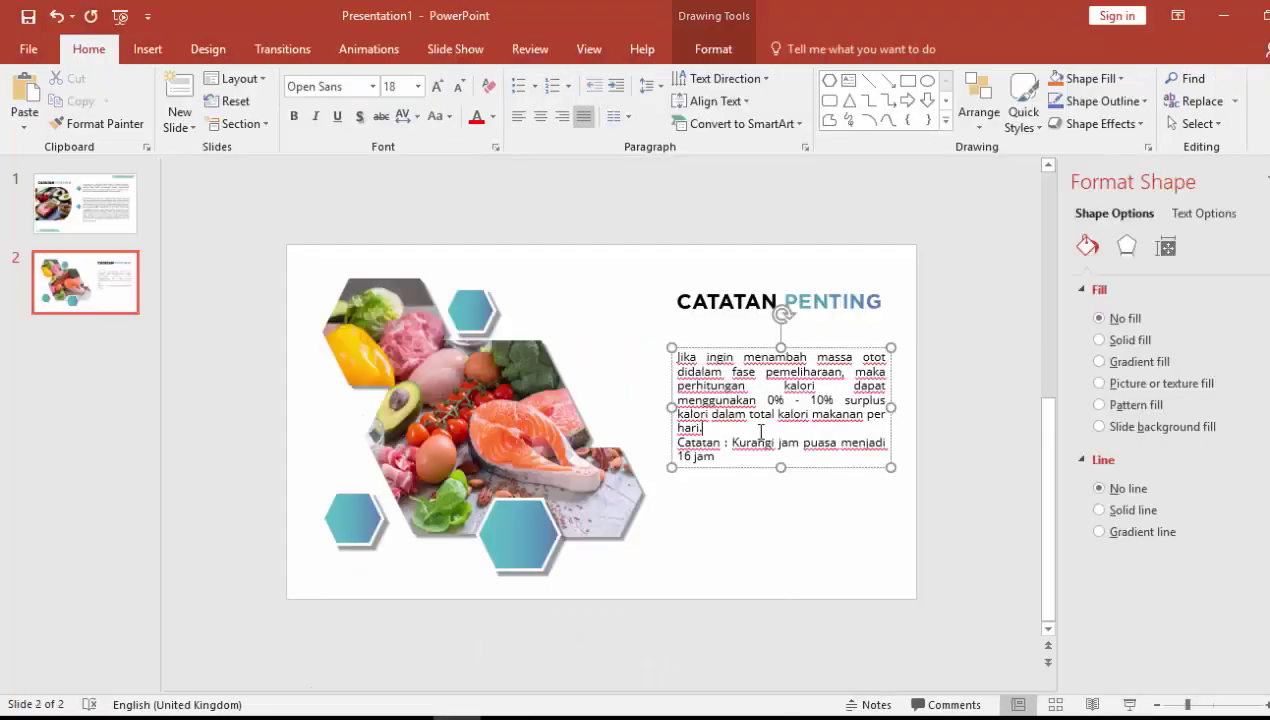
{"action": "key", "text": "Return"}
{"action": "left_click_drag", "start_coordinate": [893, 414], "coordinate": [881, 414]}
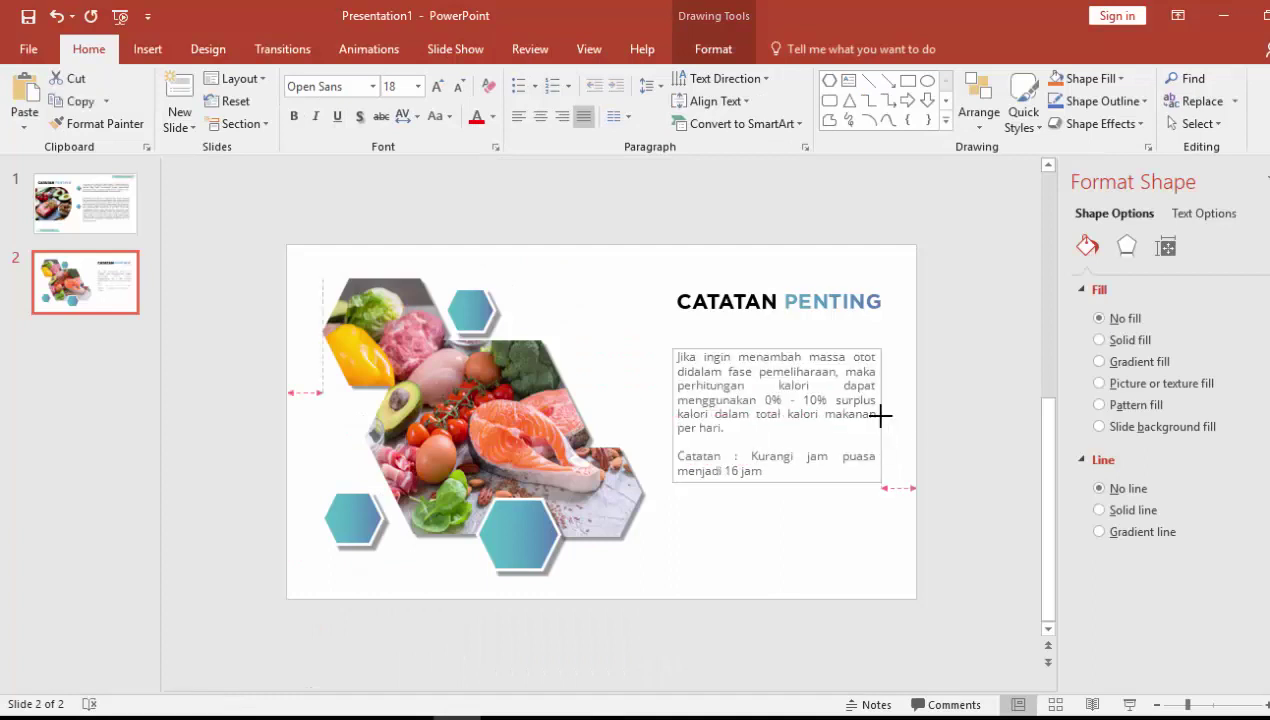
{"action": "left_click", "coordinate": [731, 302]}
{"action": "left_click_drag", "start_coordinate": [723, 292], "coordinate": [714, 294]}
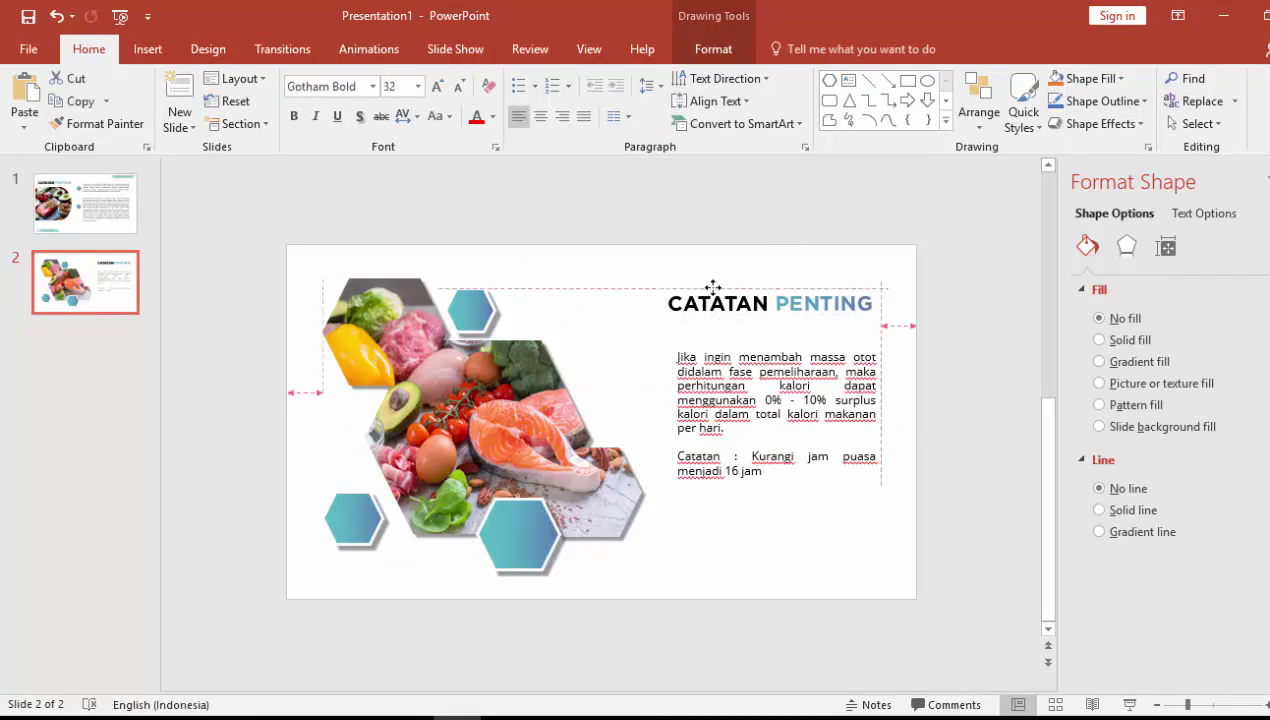
{"action": "left_click", "coordinate": [752, 532]}
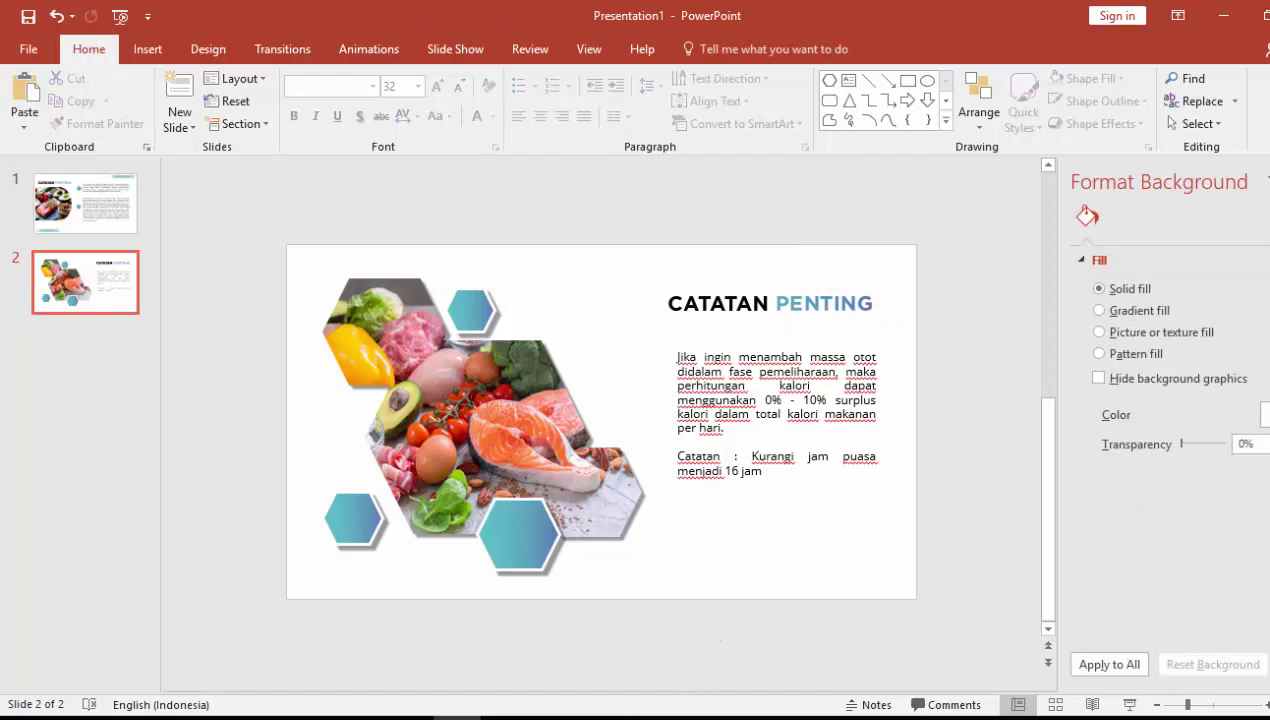
Copy the Ketofastosis.com and author-name labels from slide 1 onto slide 2, then preview it full-screen
{"action": "key", "text": "Page_Up"}
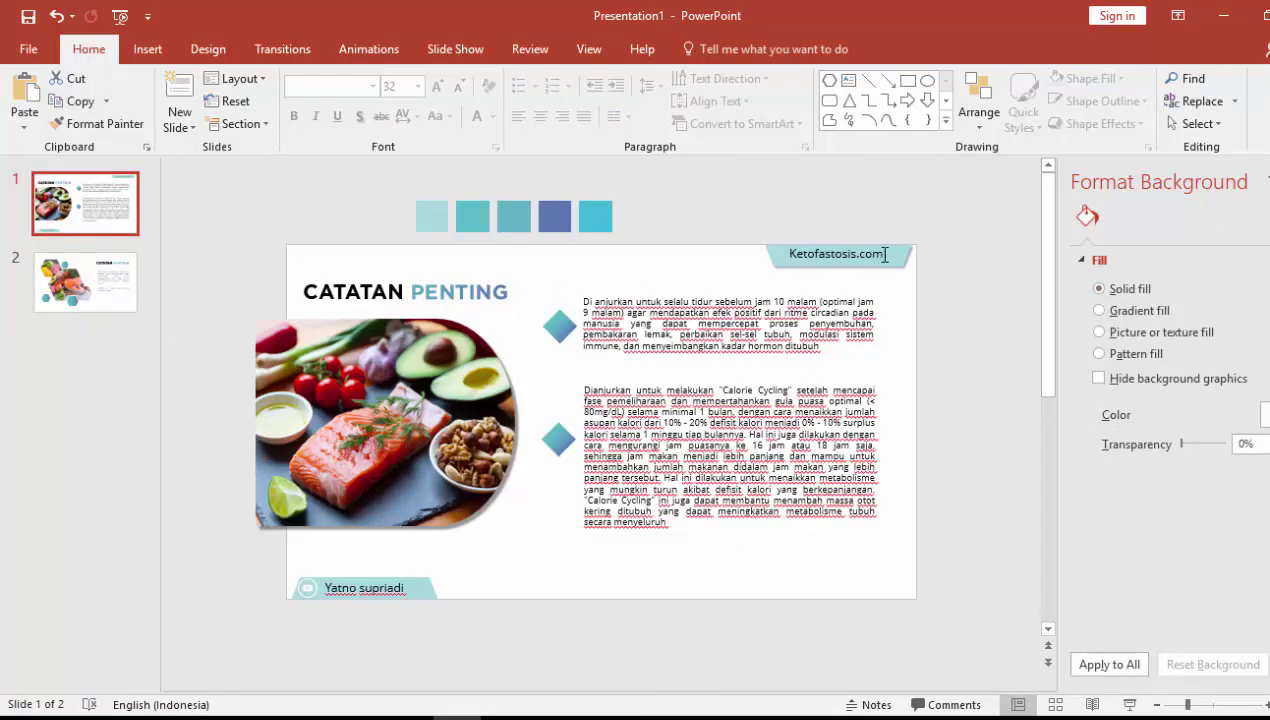
{"action": "left_click", "coordinate": [901, 257]}
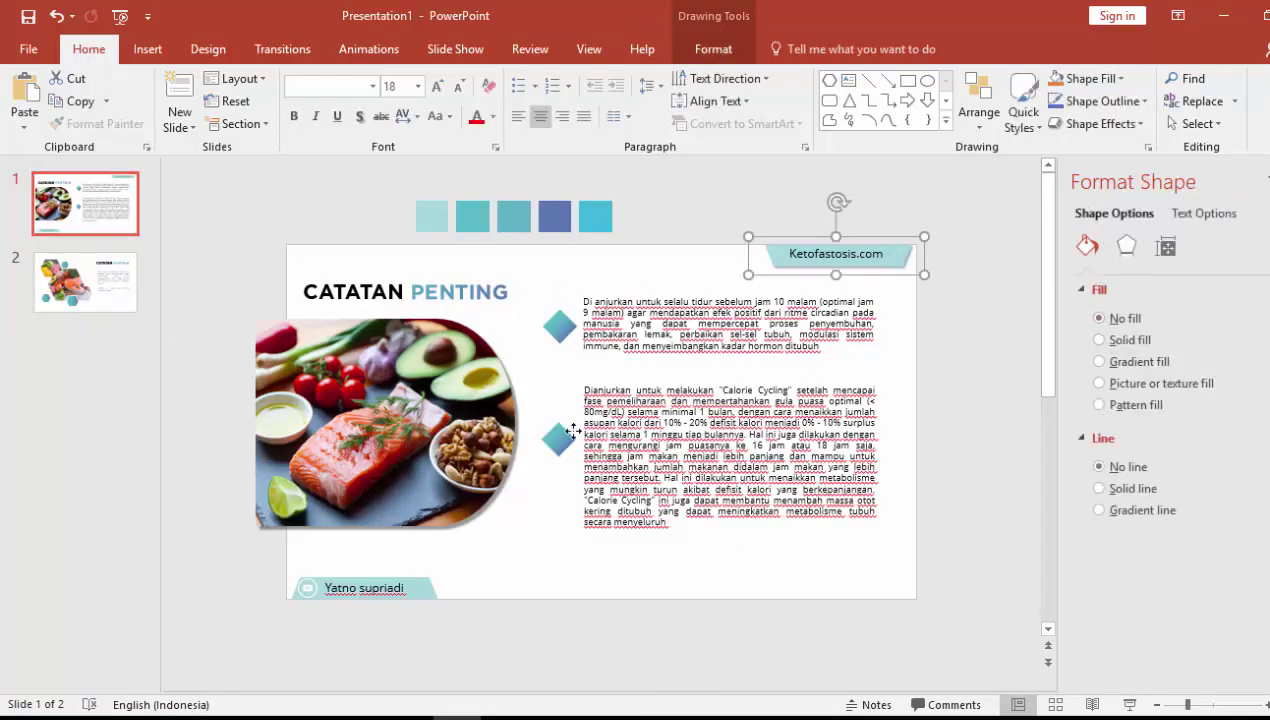
{"action": "left_click", "coordinate": [428, 589], "text": "shift"}
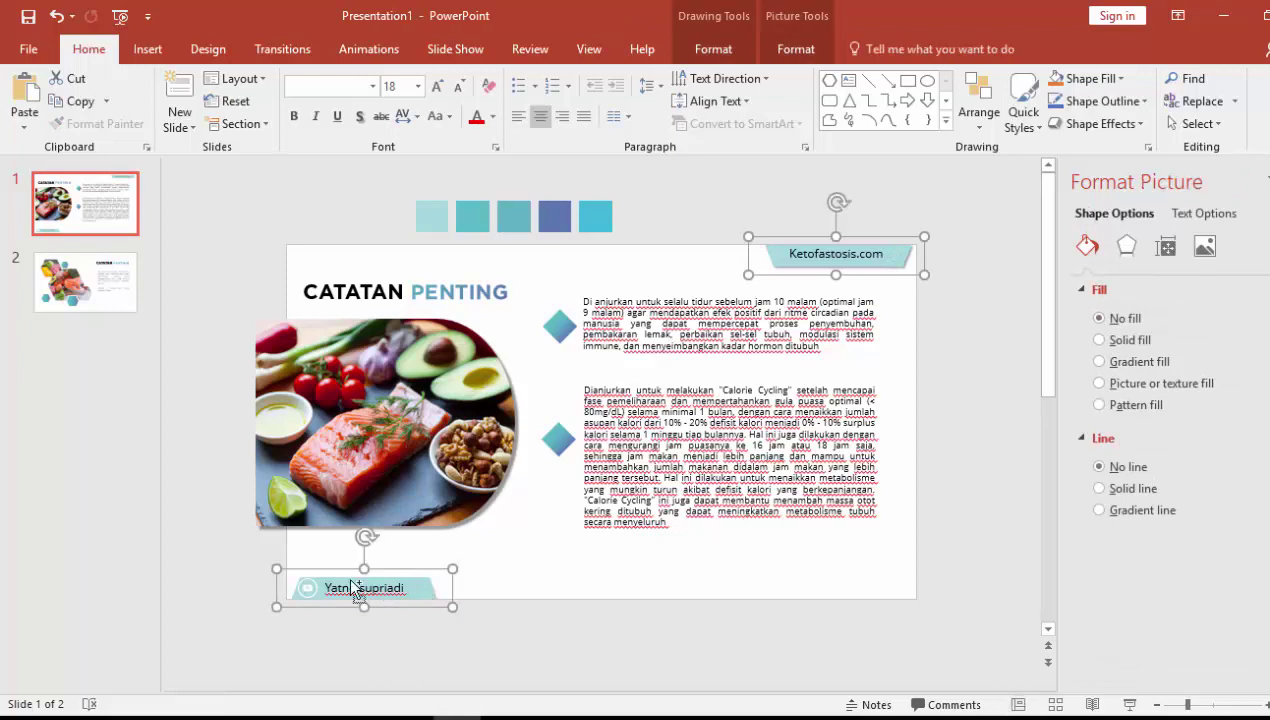
{"action": "key", "text": "ctrl+c"}
{"action": "left_click", "coordinate": [112, 303]}
{"action": "key", "text": "ctrl+v"}
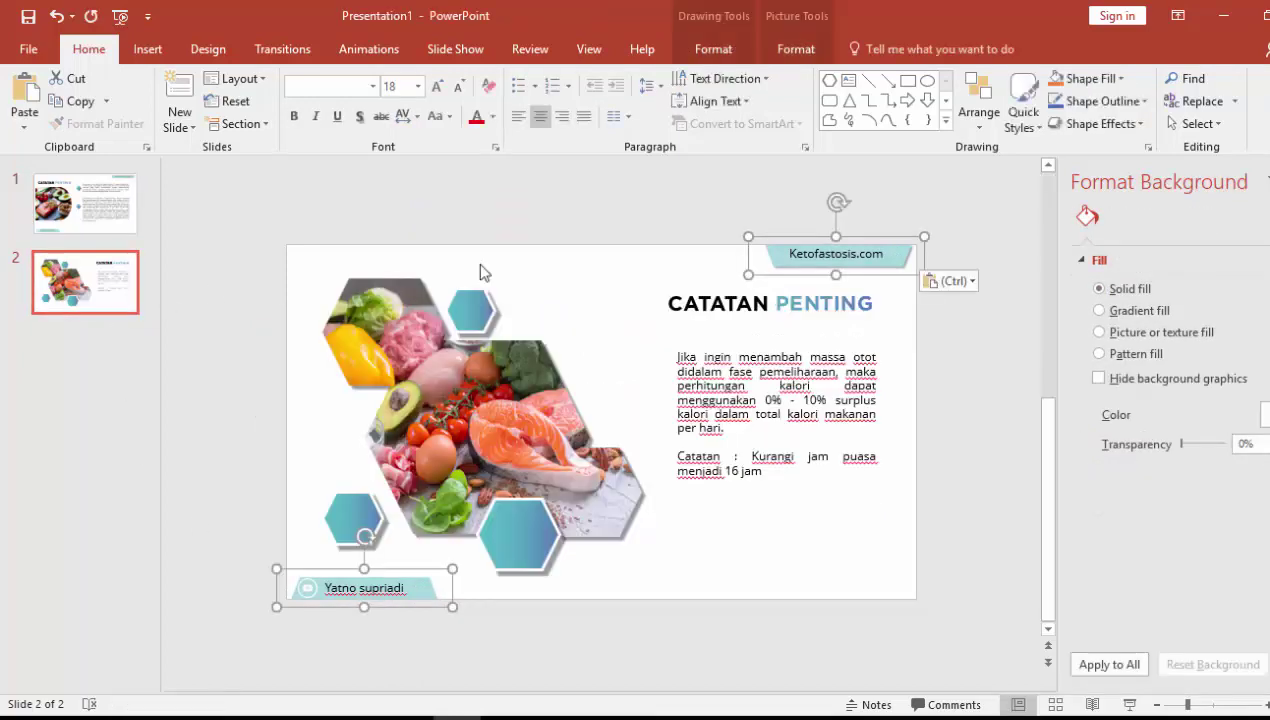
{"action": "left_click", "coordinate": [995, 384]}
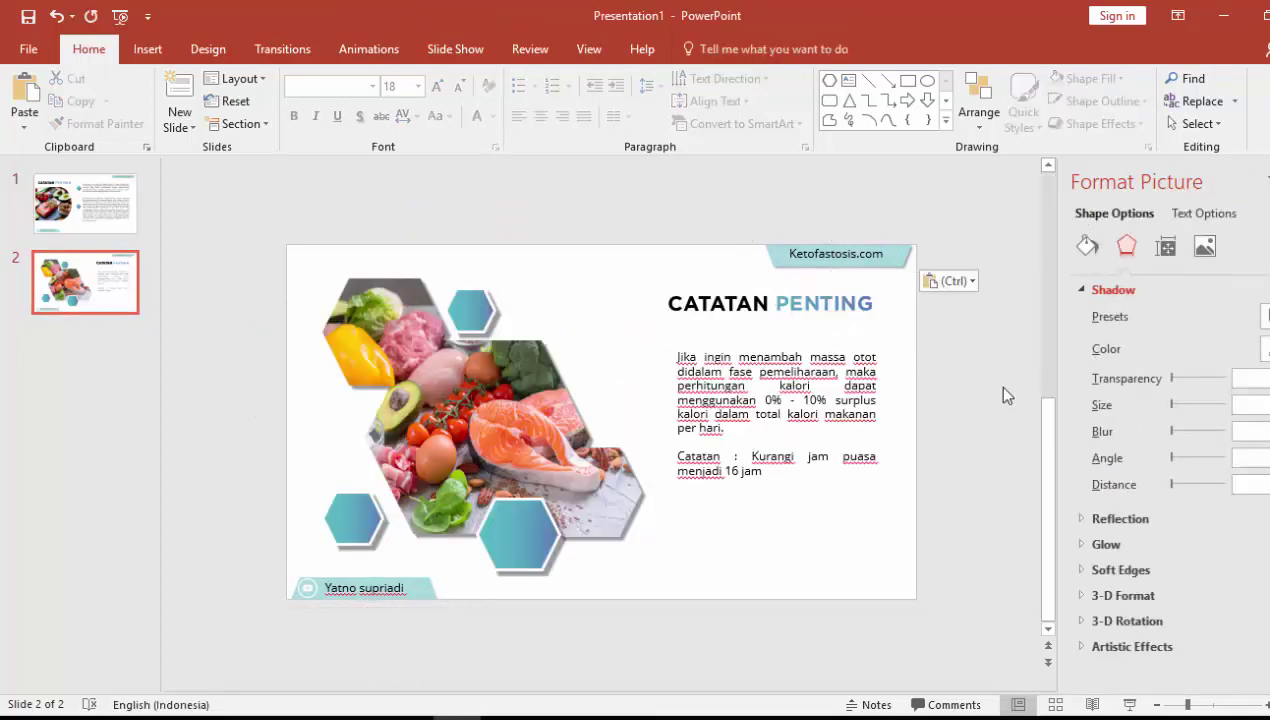
{"action": "left_click", "coordinate": [1129, 707]}
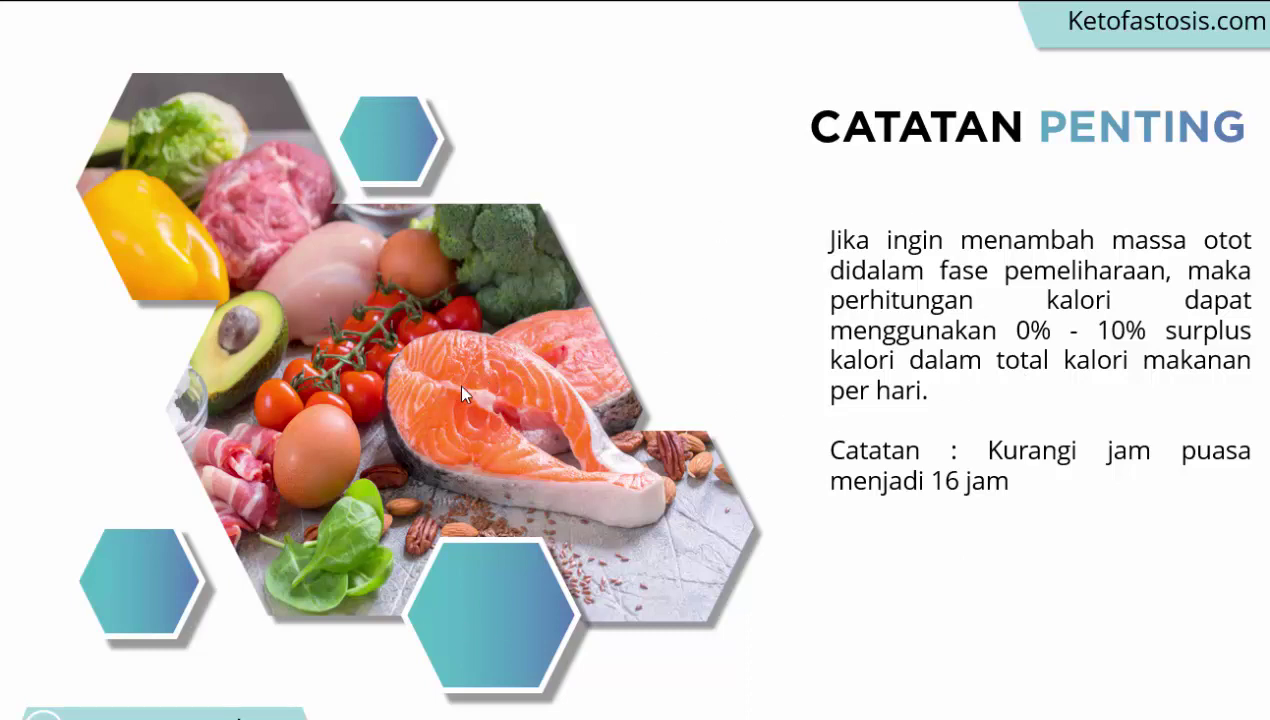
Exit the full-screen slide show back to editing slide 2
{"action": "key", "text": "Escape"}
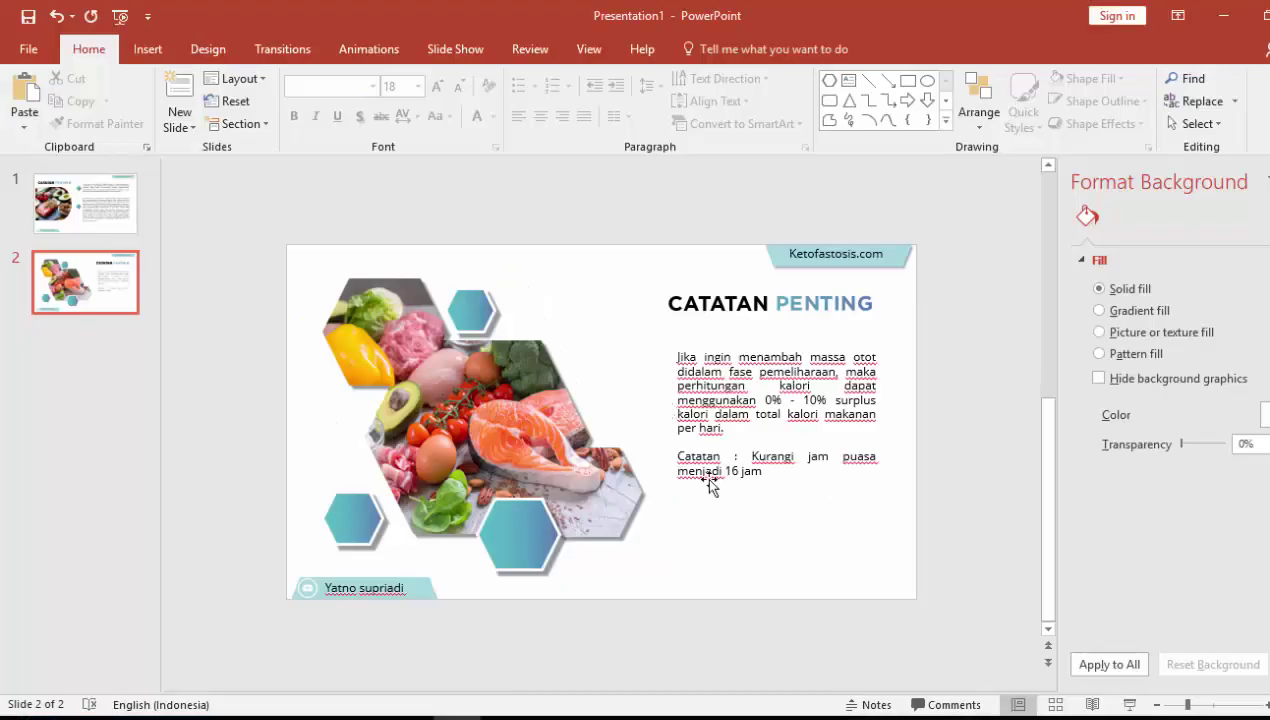
Copy the small teal hexagon to the lower right and enlarge the copy
{"action": "left_click", "coordinate": [494, 330]}
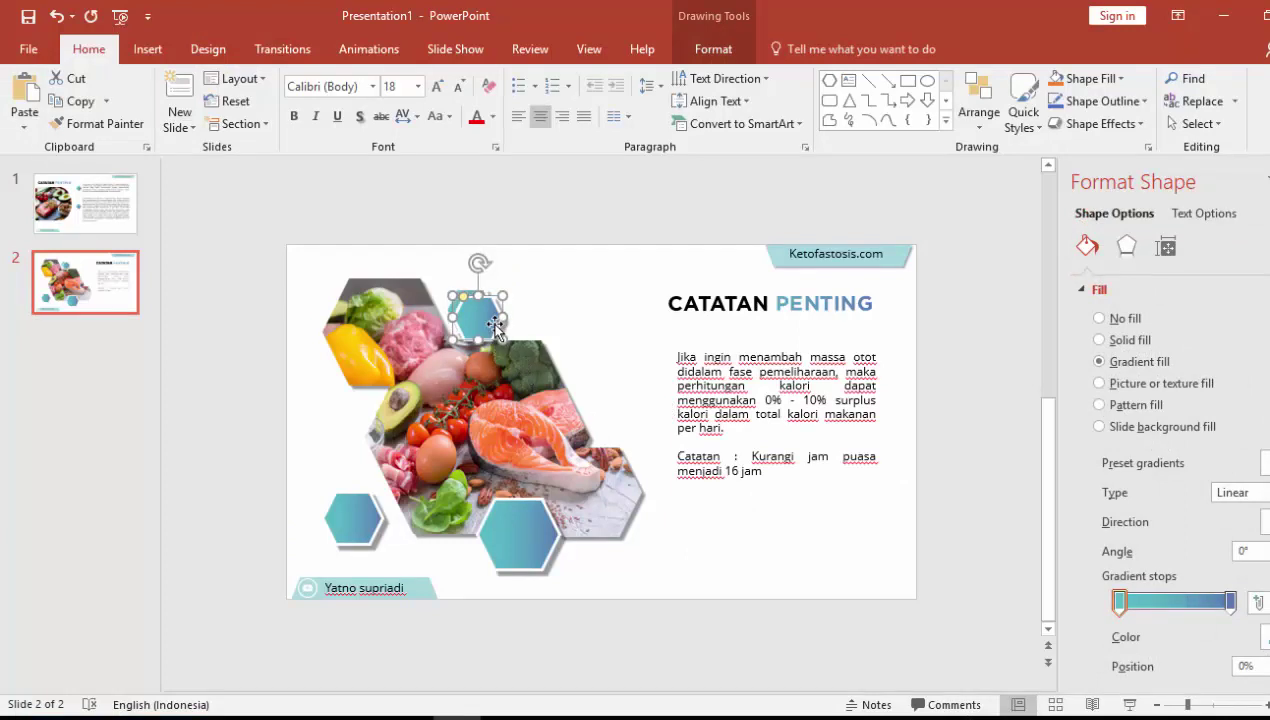
{"action": "mouse_move", "coordinate": [494, 322]}
{"action": "left_mouse_down"}
{"action": "mouse_move", "coordinate": [828, 570]}
{"action": "mouse_move", "coordinate": [1003, 636]}
{"action": "mouse_move", "coordinate": [698, 340]}
{"action": "left_mouse_up"}
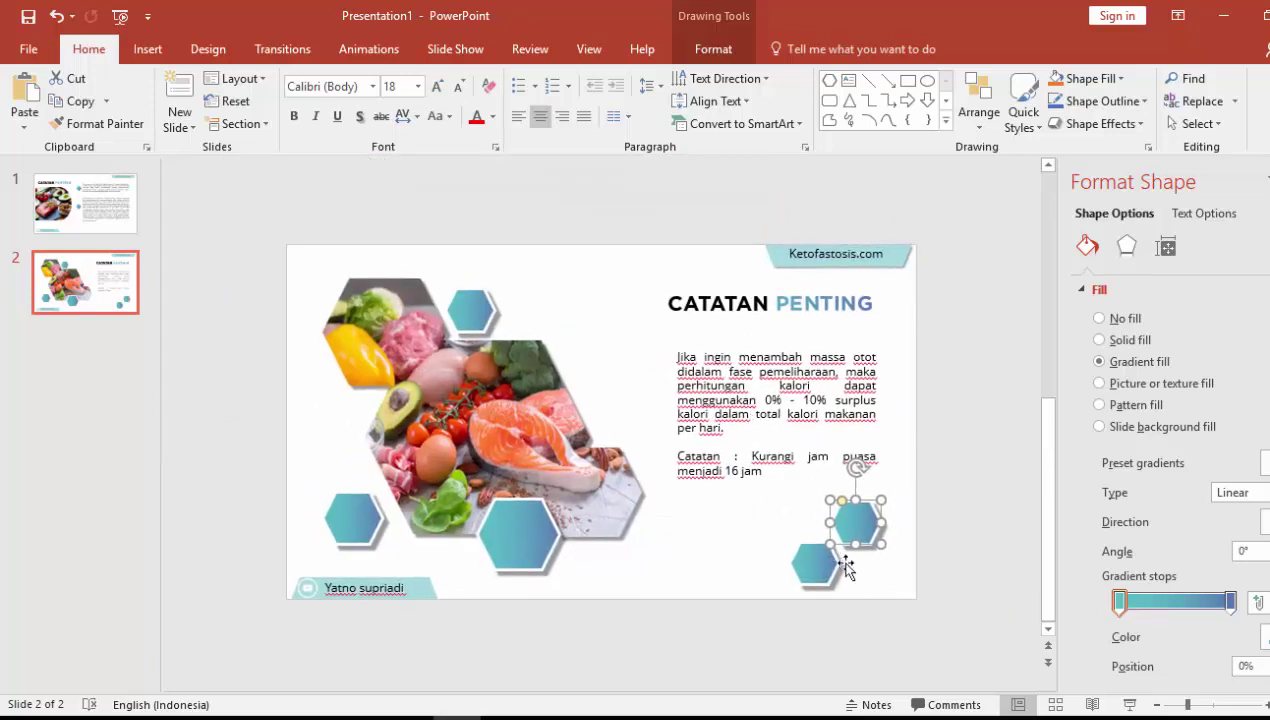
{"action": "left_click_drag", "start_coordinate": [892, 557], "coordinate": [913, 571]}
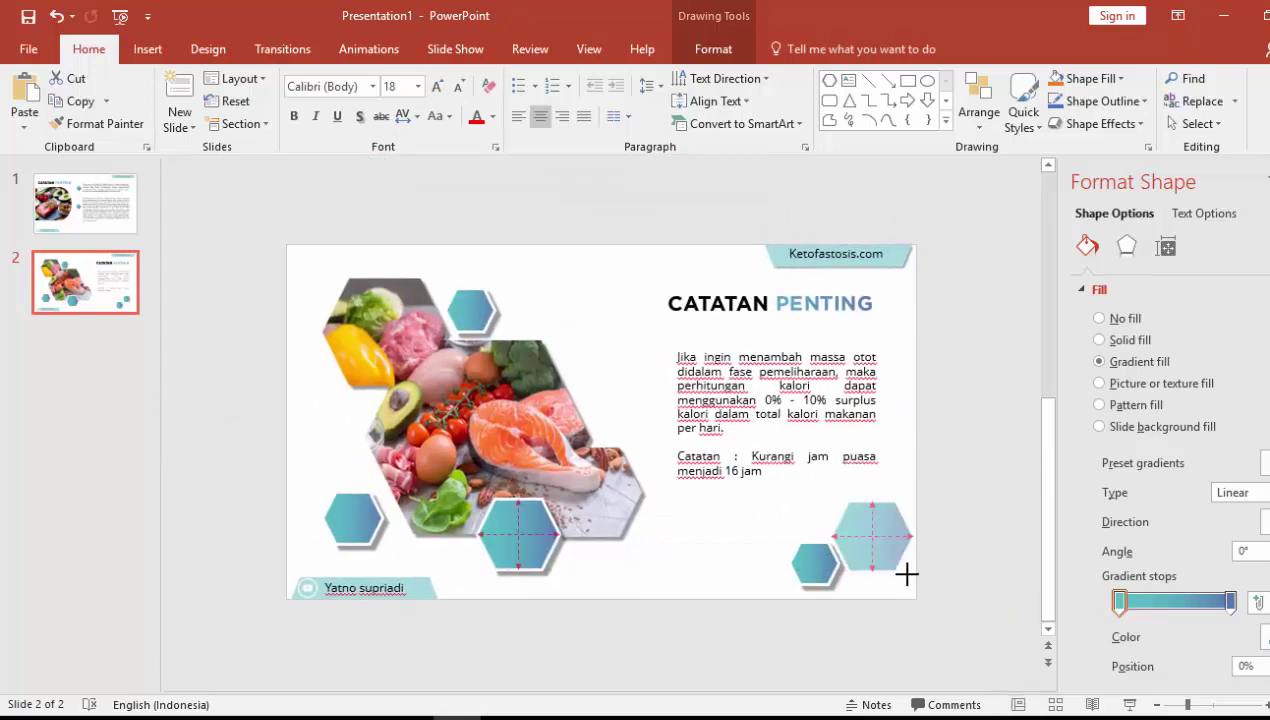
{"action": "left_click", "coordinate": [723, 516]}
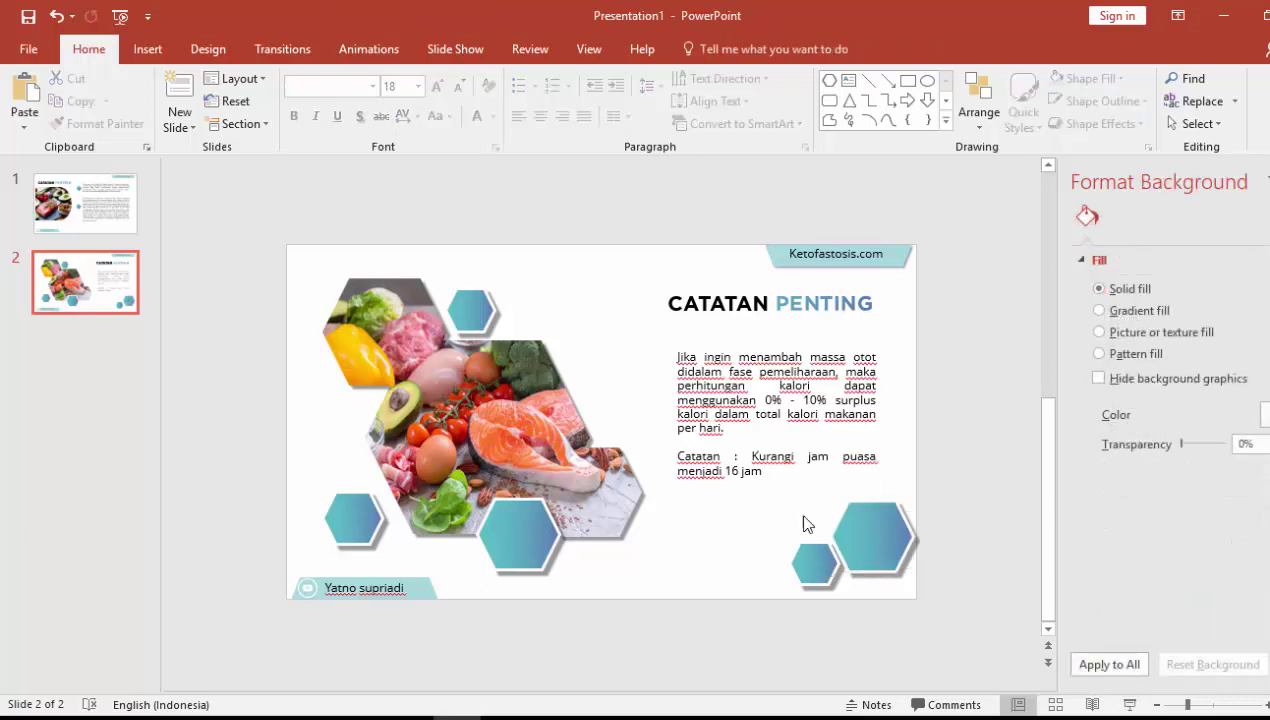
Insert a new slide after slide 2 and delete its title and content placeholders
{"action": "right_click", "coordinate": [118, 335]}
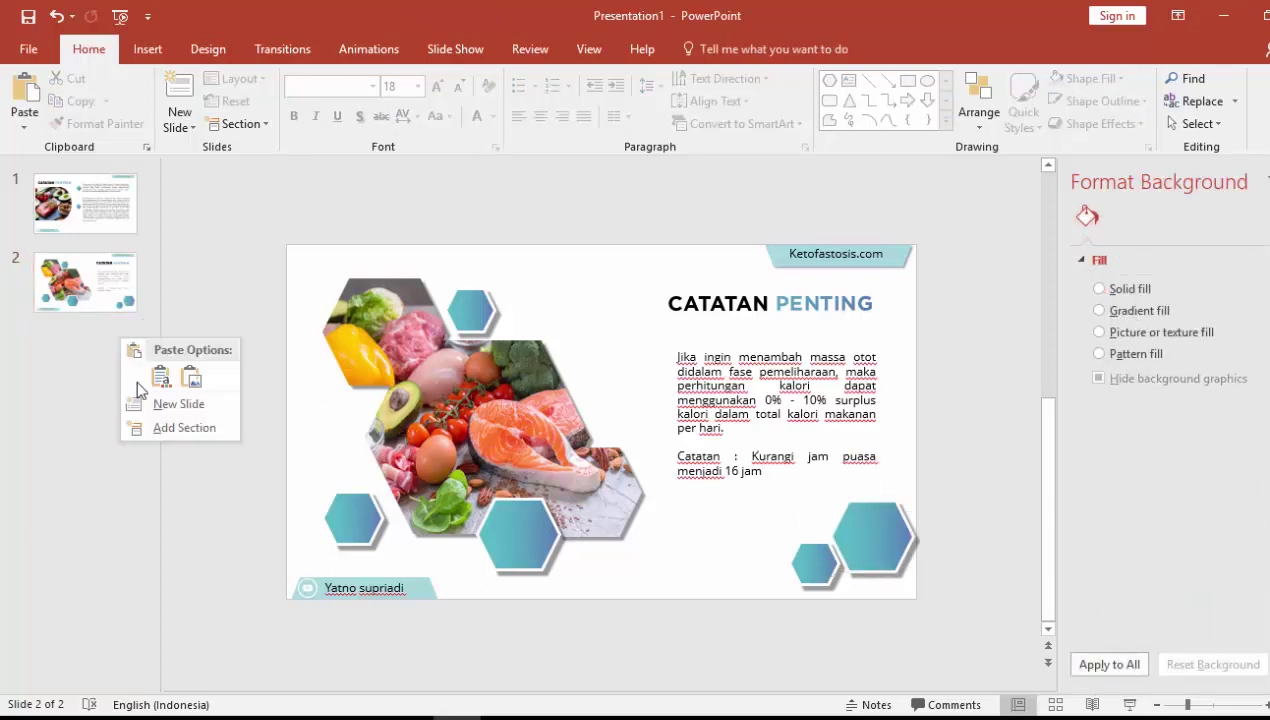
{"action": "left_click", "coordinate": [143, 401]}
{"action": "left_click", "coordinate": [375, 338]}
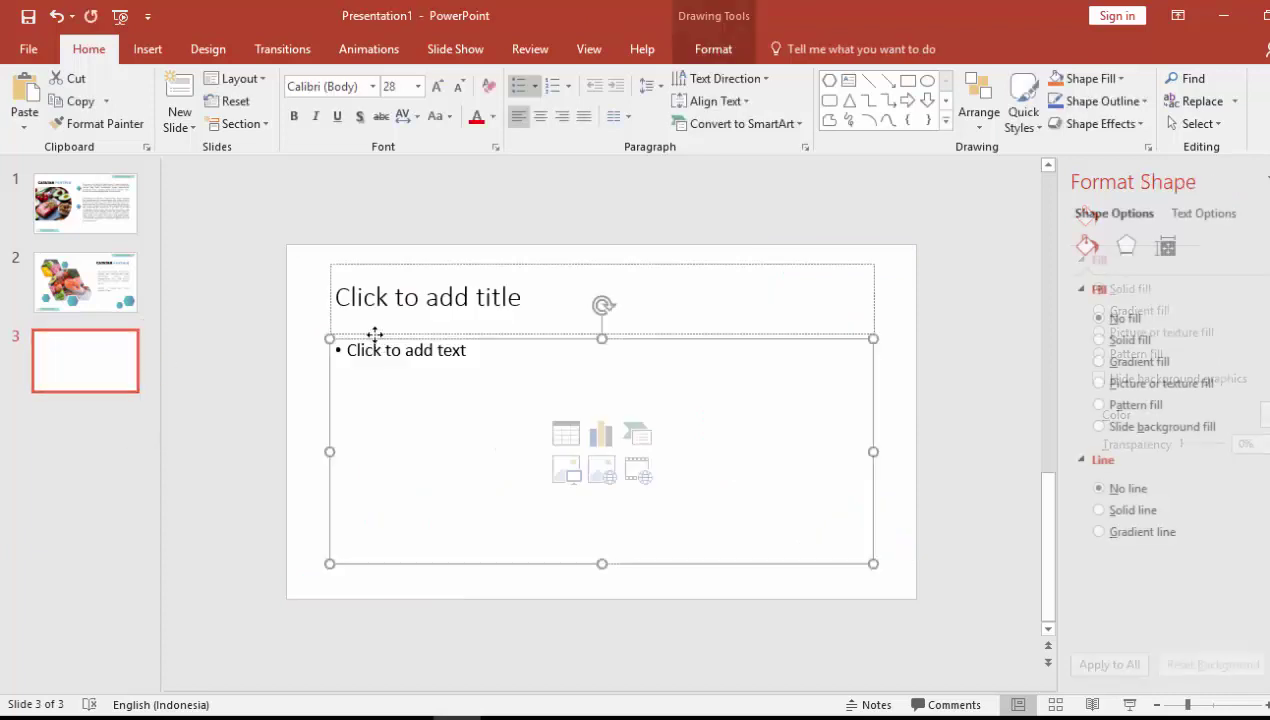
{"action": "key", "text": "Delete"}
{"action": "left_click", "coordinate": [404, 334]}
{"action": "key", "text": "Delete"}
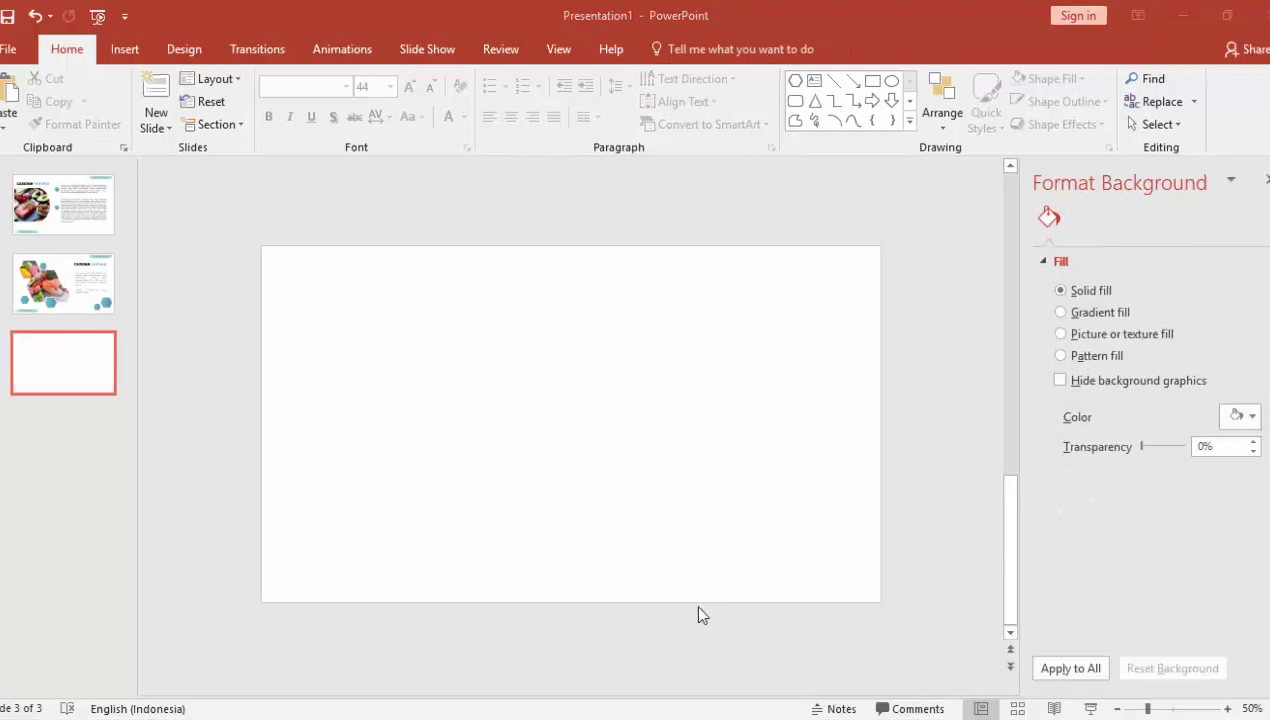
Draw a tall rectangle on slide 3 with a circle overlapping its bottom
{"action": "left_click", "coordinate": [125, 49]}
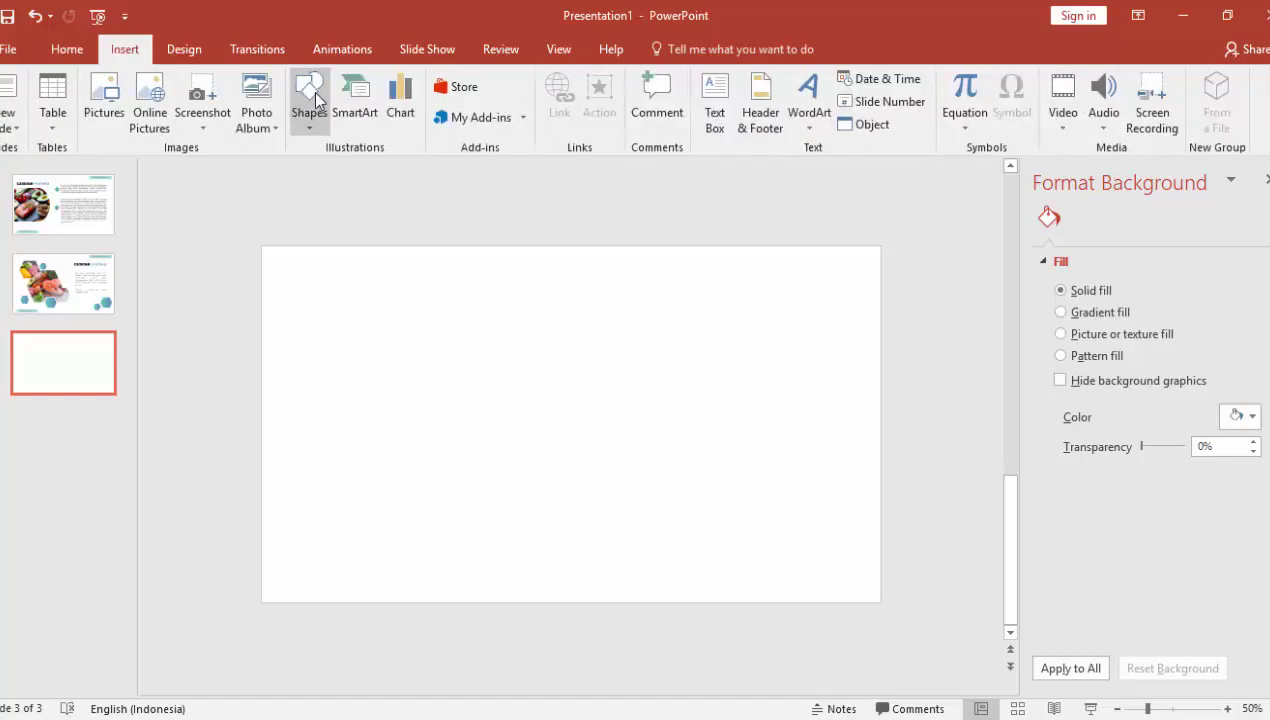
{"action": "left_click", "coordinate": [308, 100]}
{"action": "left_click", "coordinate": [380, 170]}
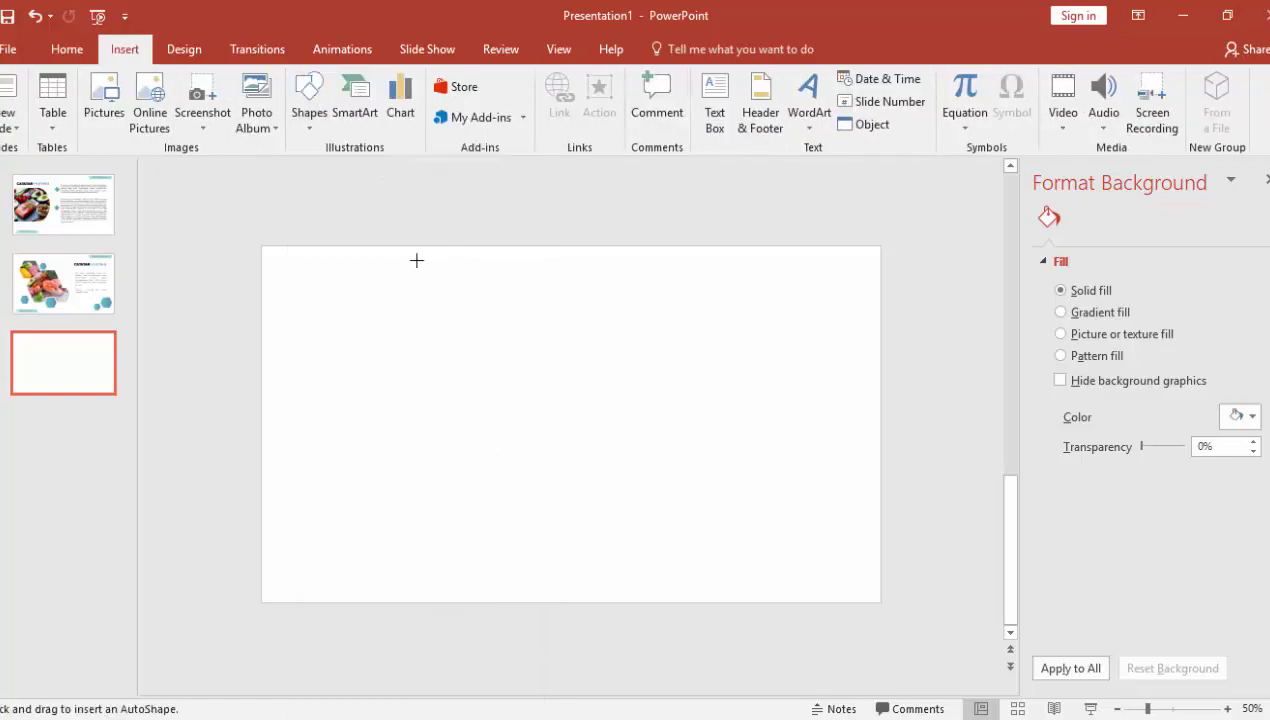
{"action": "left_click_drag", "start_coordinate": [417, 256], "coordinate": [523, 505]}
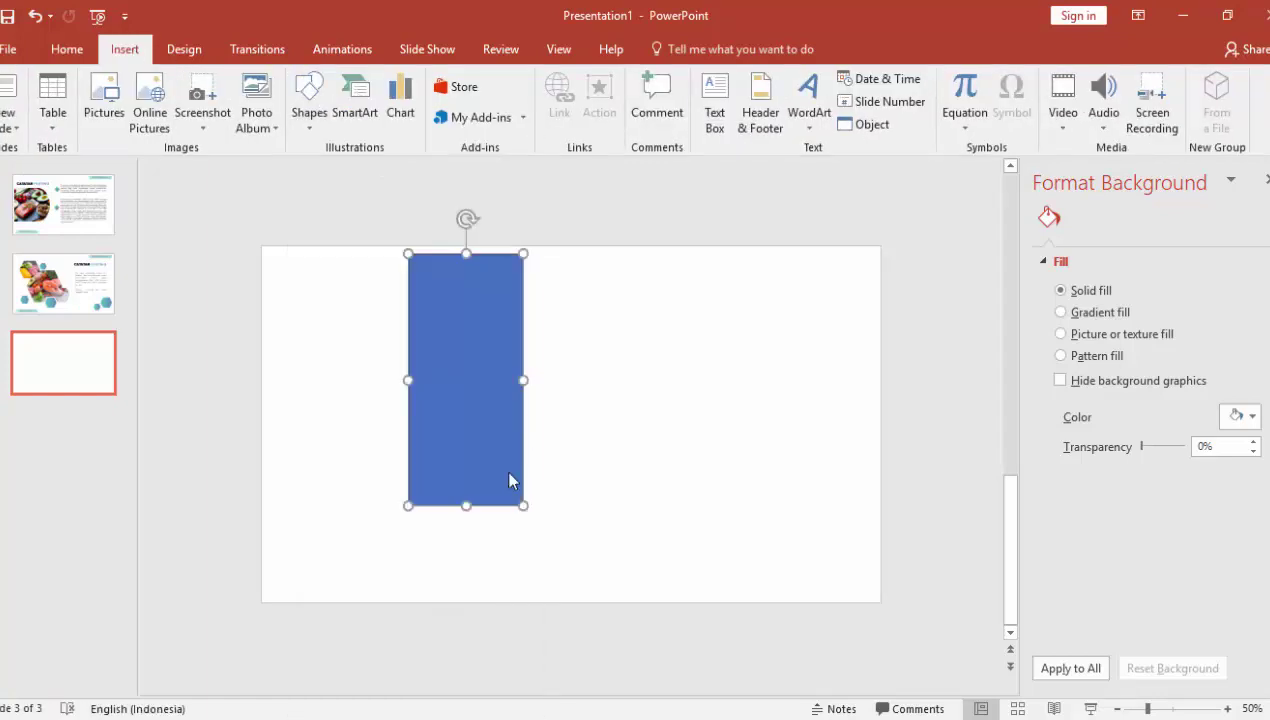
{"action": "left_click", "coordinate": [125, 49]}
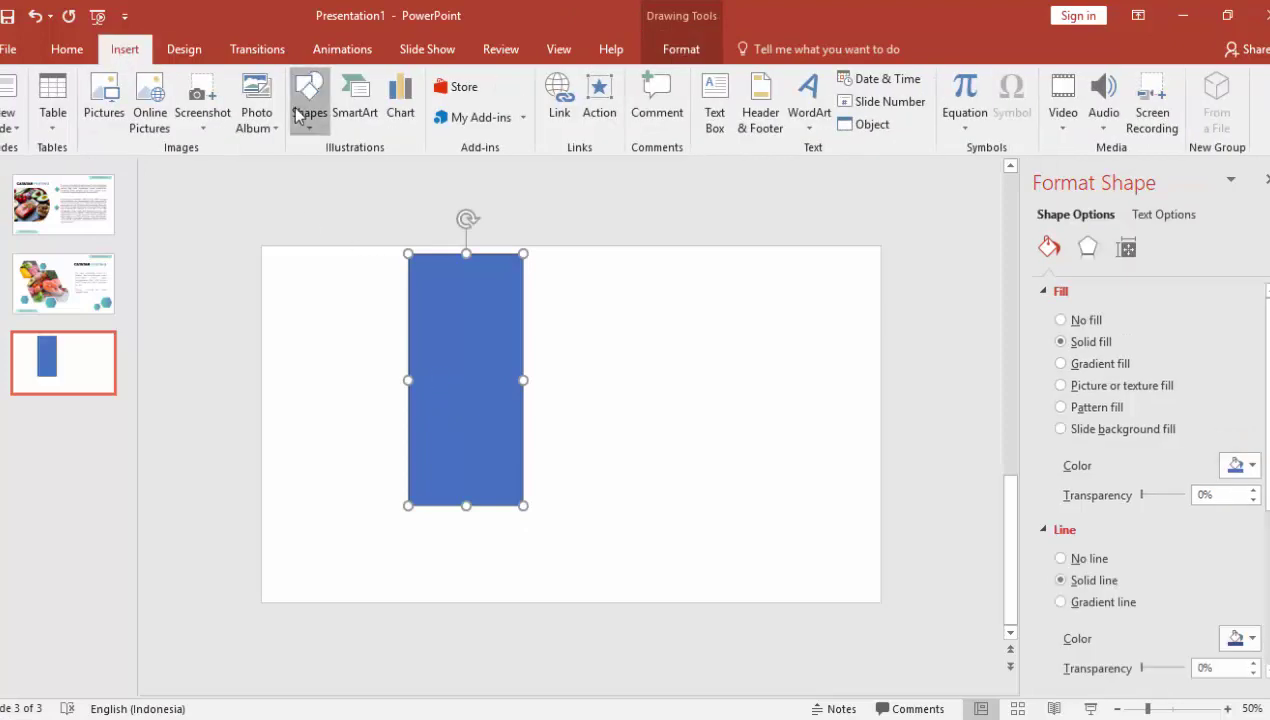
{"action": "left_click", "coordinate": [308, 100]}
{"action": "left_click", "coordinate": [385, 168]}
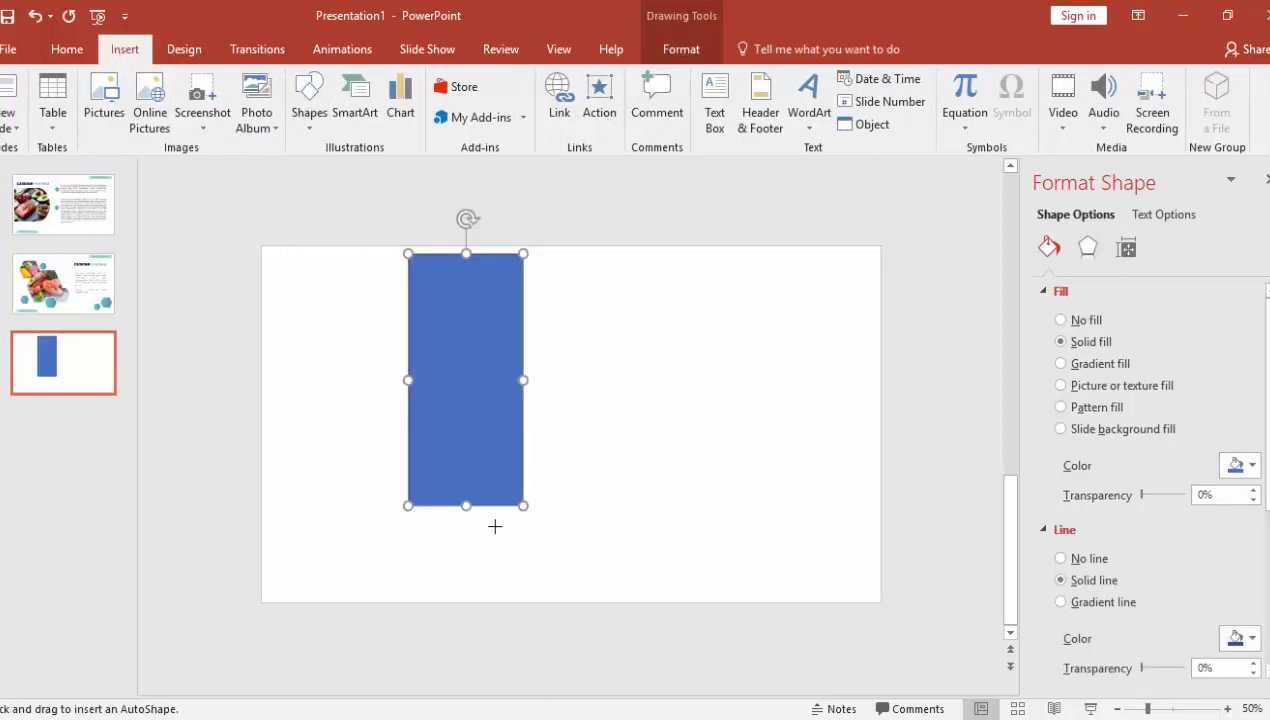
{"action": "left_click_drag", "start_coordinate": [415, 470], "coordinate": [522, 553]}
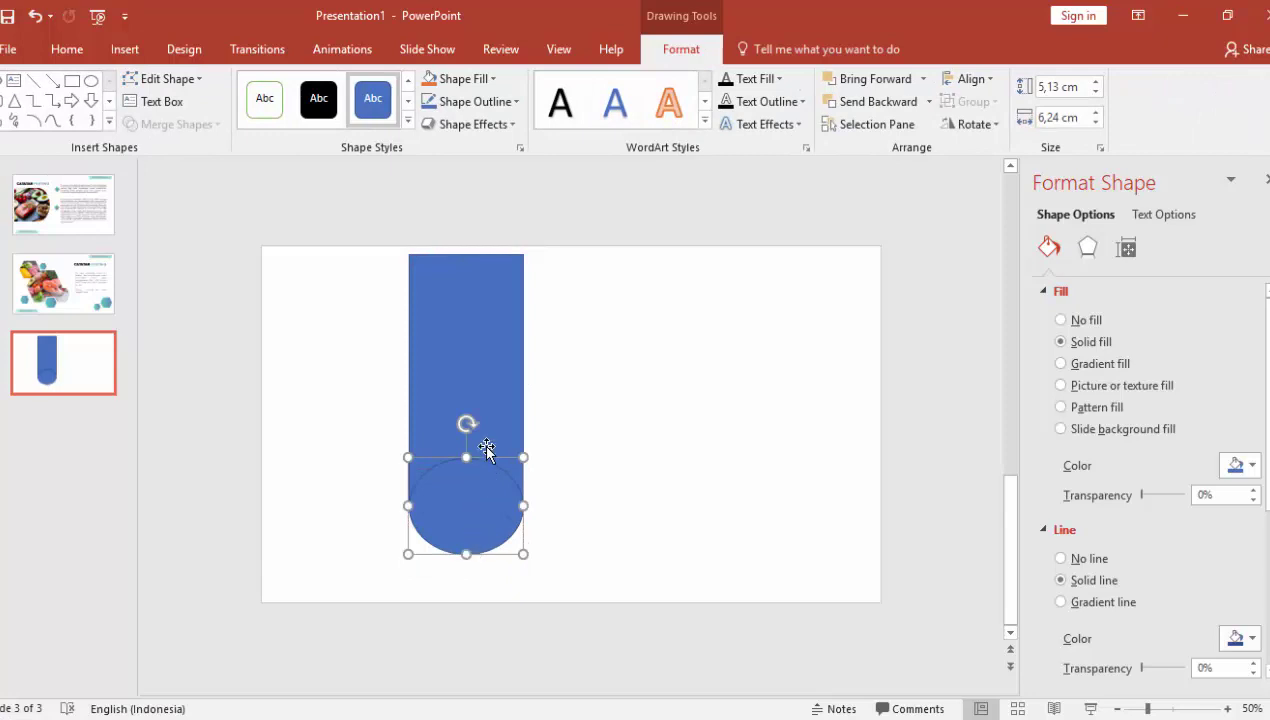
Union the rectangle and circle into one shape and remove its outline
{"action": "left_click", "coordinate": [475, 370], "text": "shift"}
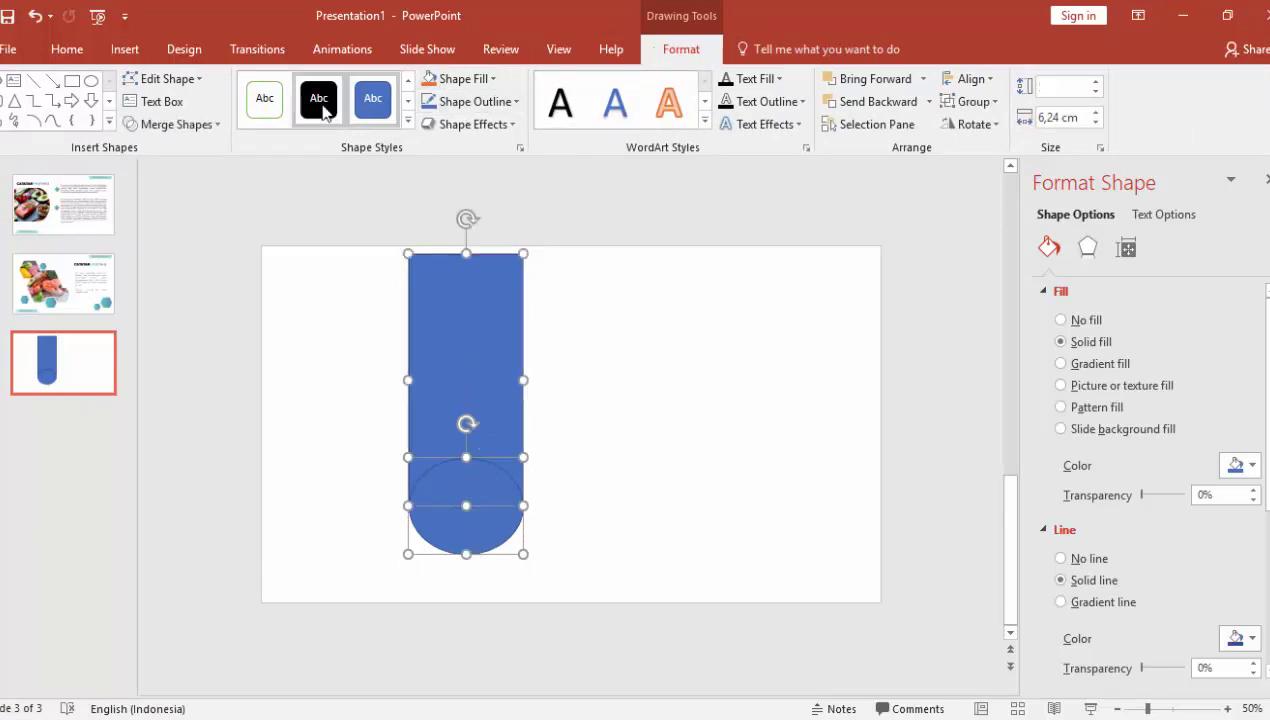
{"action": "left_click", "coordinate": [217, 124]}
{"action": "left_click", "coordinate": [200, 157]}
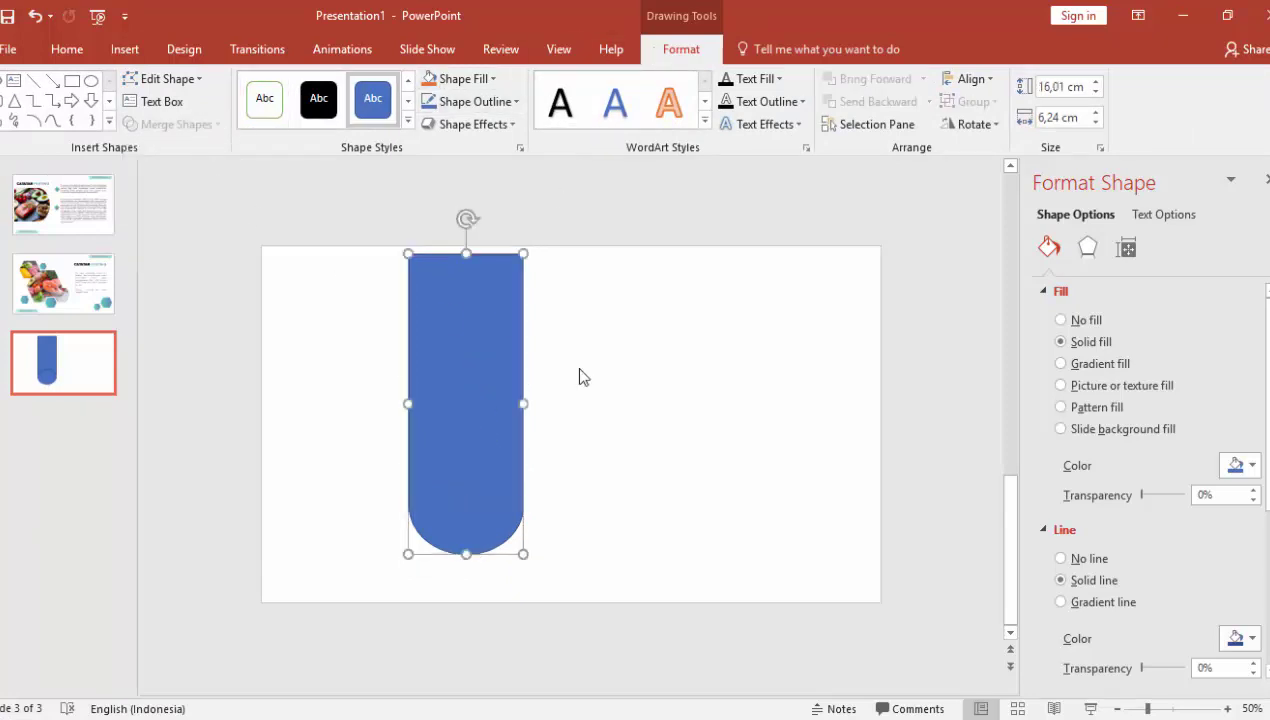
{"action": "left_click", "coordinate": [1062, 559]}
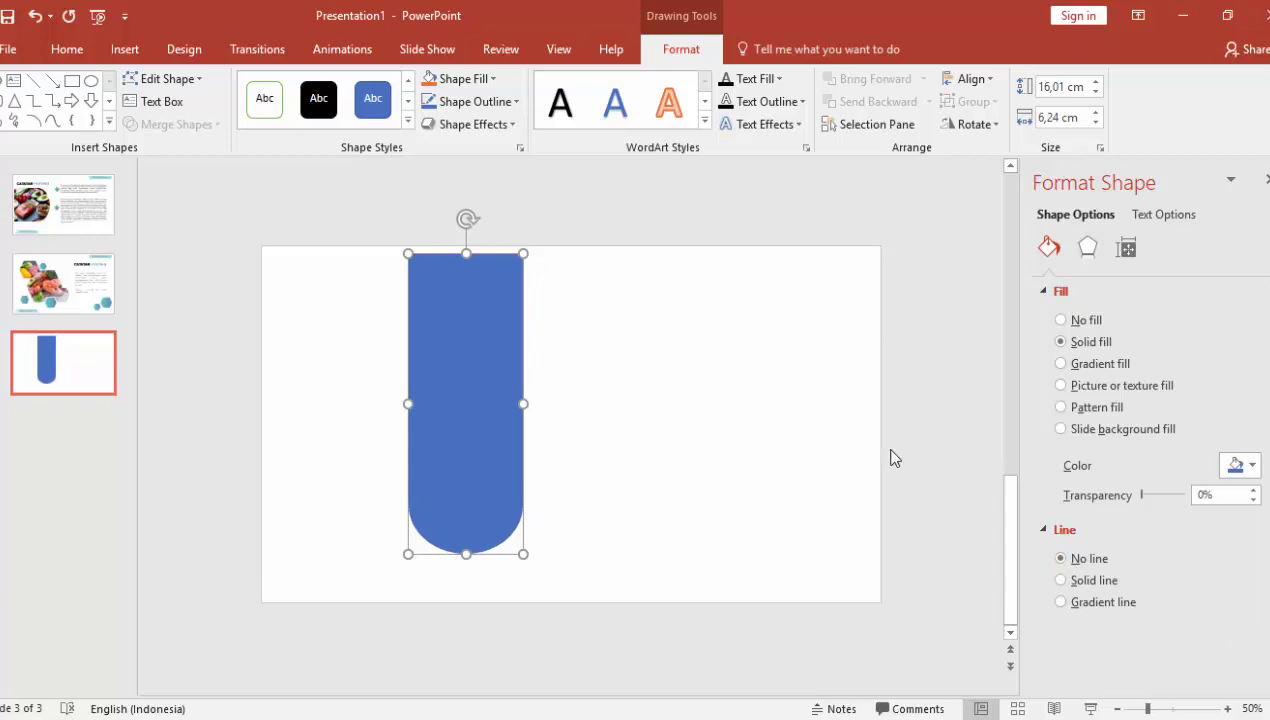
Duplicate the blue tab, widen it to 6.72 cm, fill it teal and place it behind
{"action": "key", "text": "ctrl+d"}
{"action": "left_click_drag", "start_coordinate": [529, 410], "coordinate": [540, 411]}
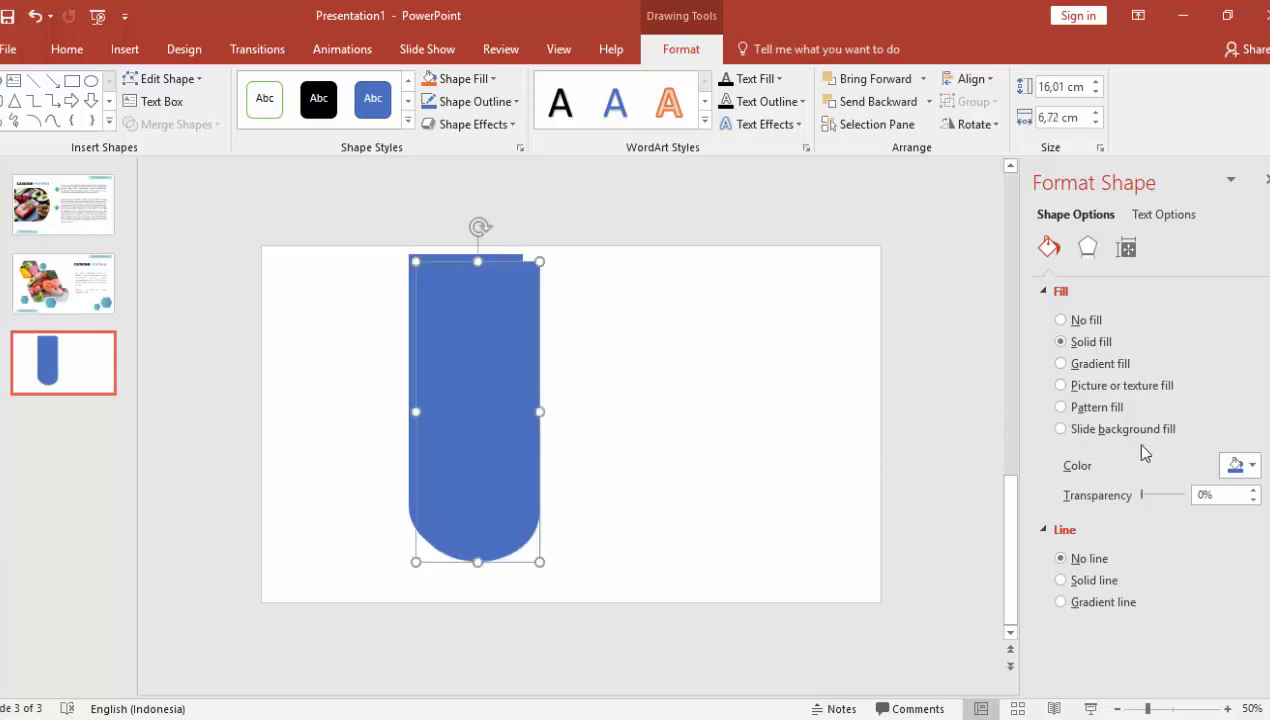
{"action": "left_click", "coordinate": [1238, 465]}
{"action": "left_click", "coordinate": [1150, 660]}
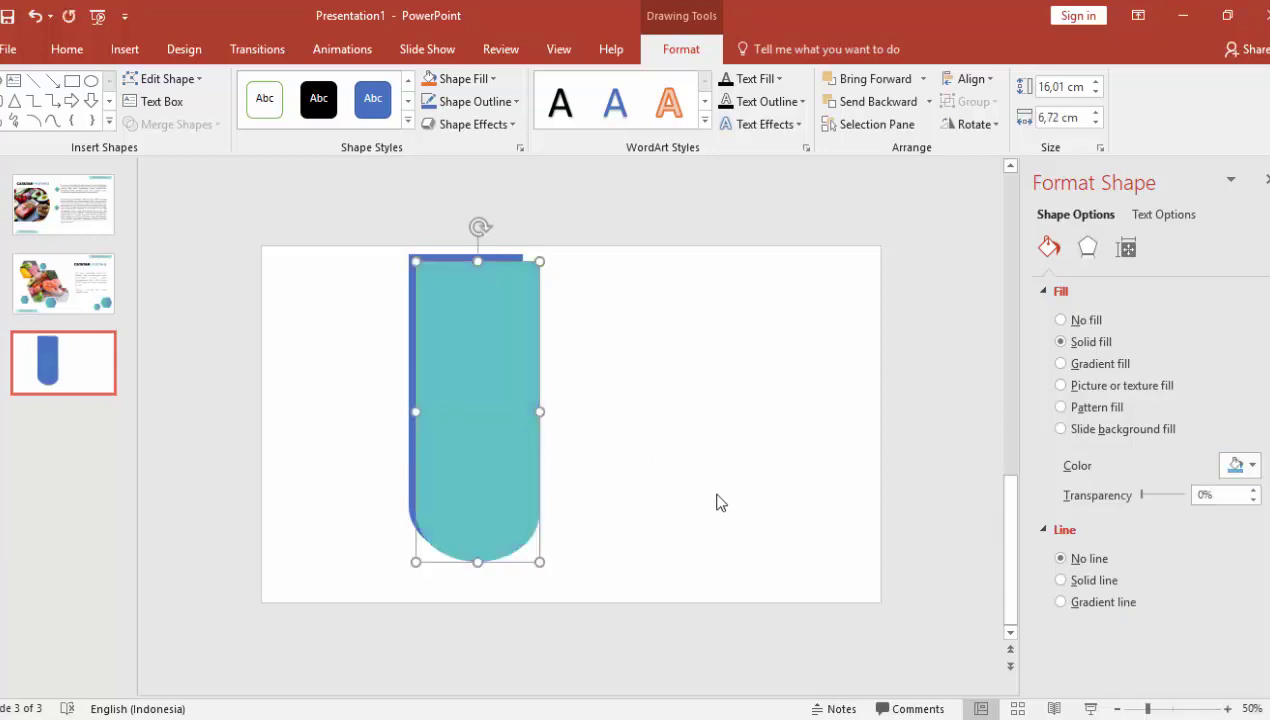
{"action": "right_click", "coordinate": [496, 345]}
{"action": "left_click", "coordinate": [566, 553]}
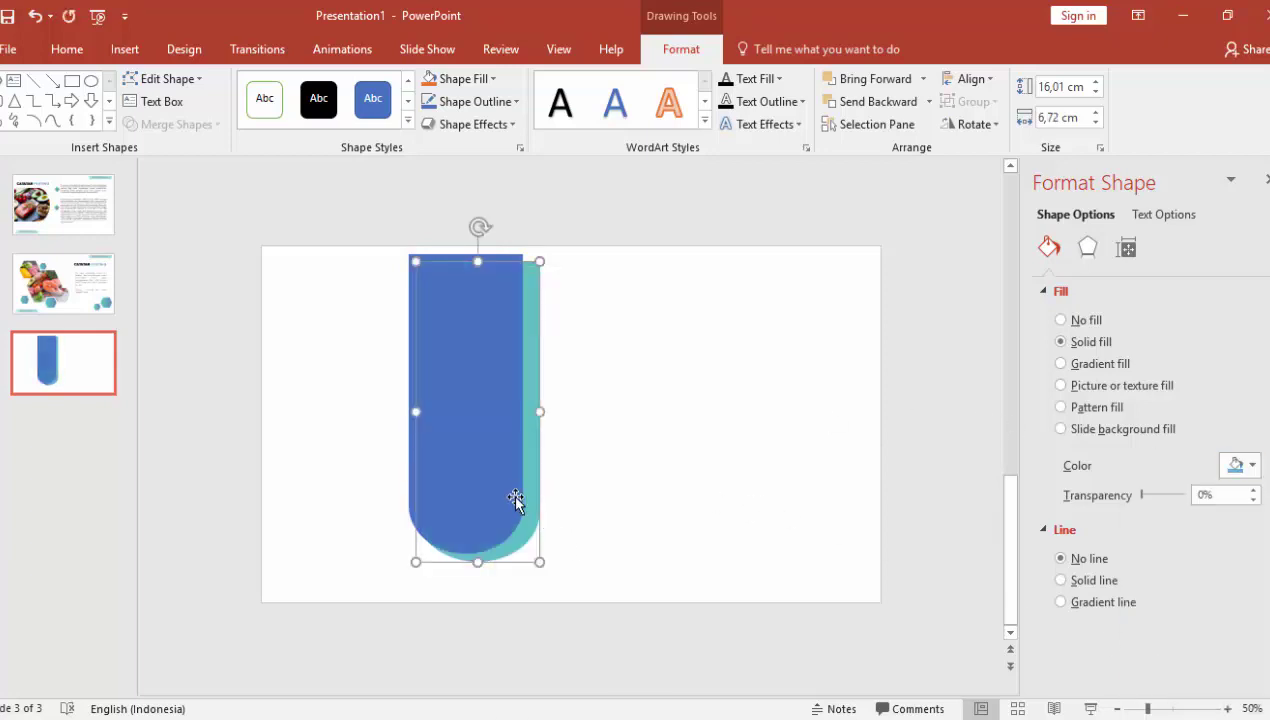
{"action": "left_click_drag", "start_coordinate": [529, 516], "coordinate": [523, 513]}
Rotate both tabs diagonally and move them toward the slide's upper left
{"action": "left_click", "coordinate": [484, 432], "text": "shift"}
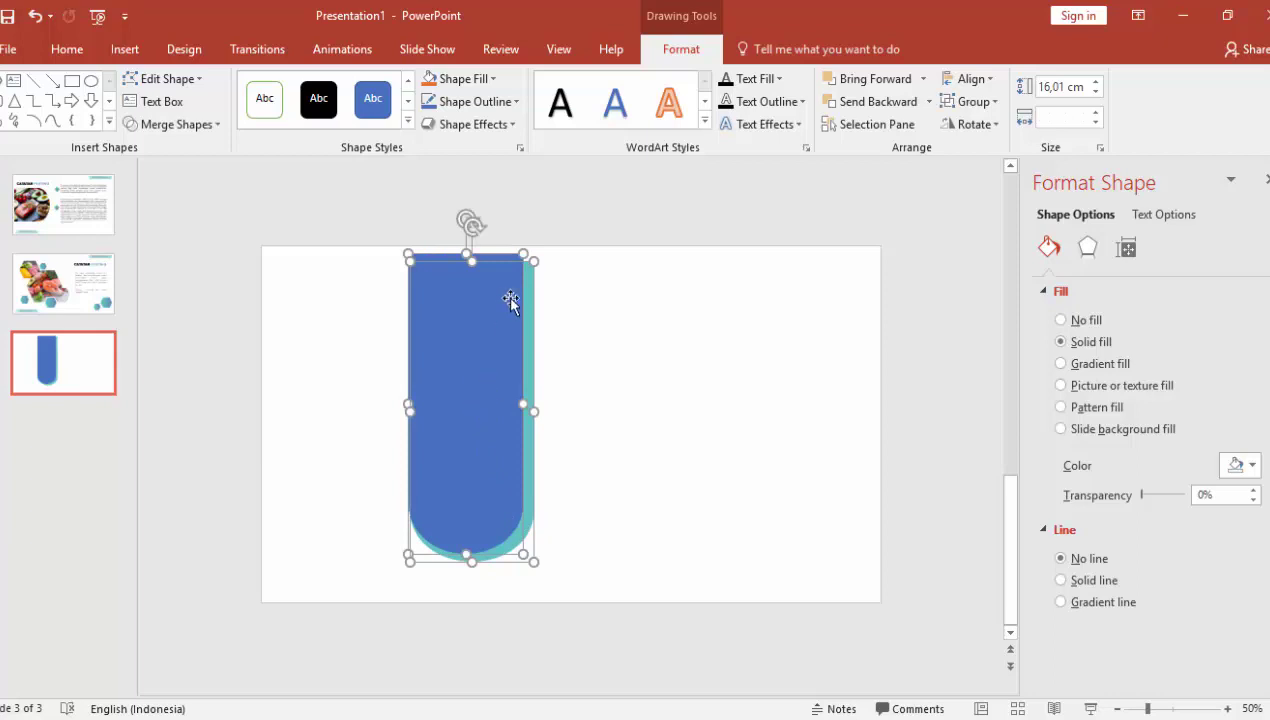
{"action": "left_click_drag", "start_coordinate": [455, 221], "coordinate": [343, 263]}
{"action": "left_click", "coordinate": [655, 326]}
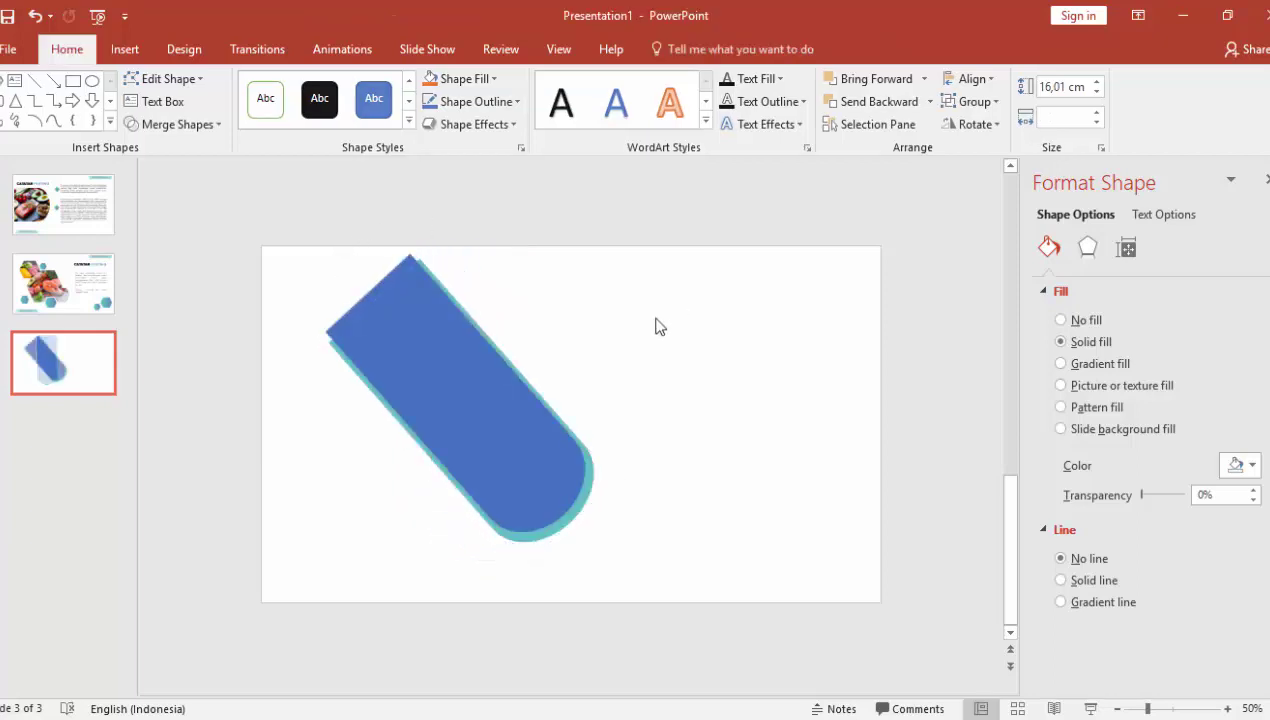
{"action": "left_click", "coordinate": [588, 468]}
{"action": "mouse_move", "coordinate": [560, 476]}
{"action": "left_mouse_down"}
{"action": "mouse_move", "coordinate": [450, 410]}
{"action": "mouse_move", "coordinate": [467, 397]}
{"action": "left_mouse_up"}
{"action": "left_click", "coordinate": [588, 411]}
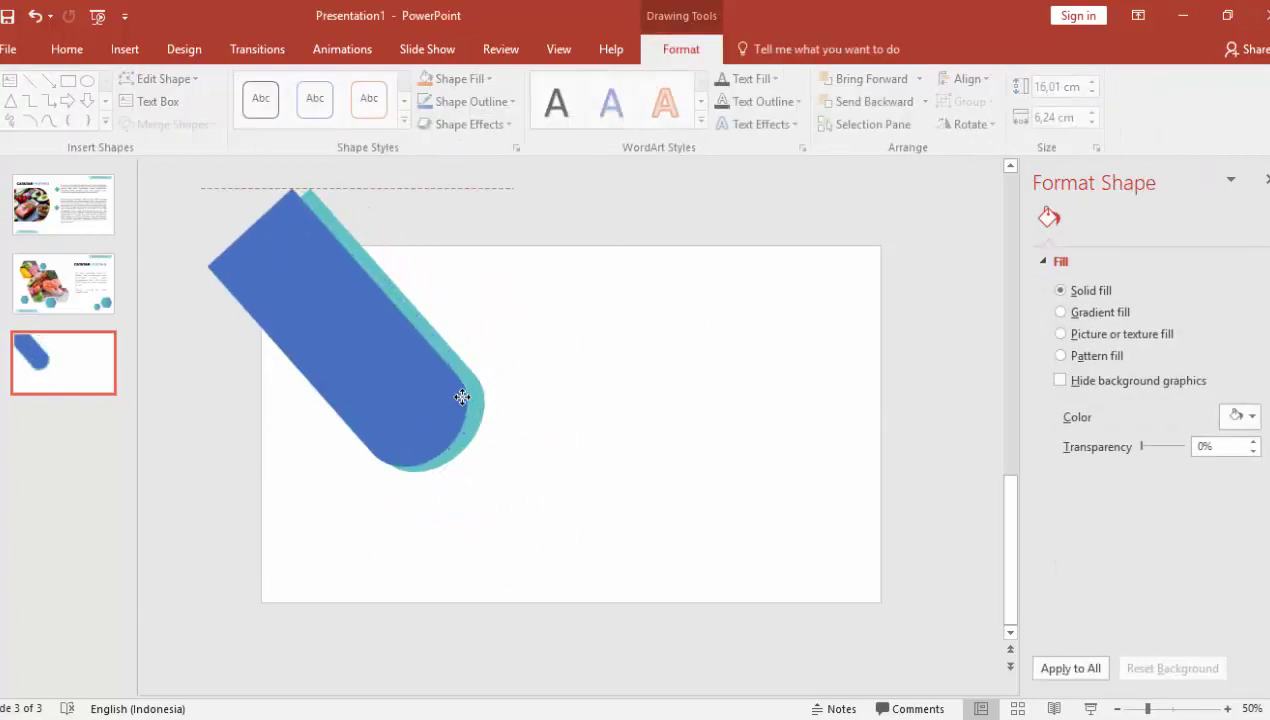
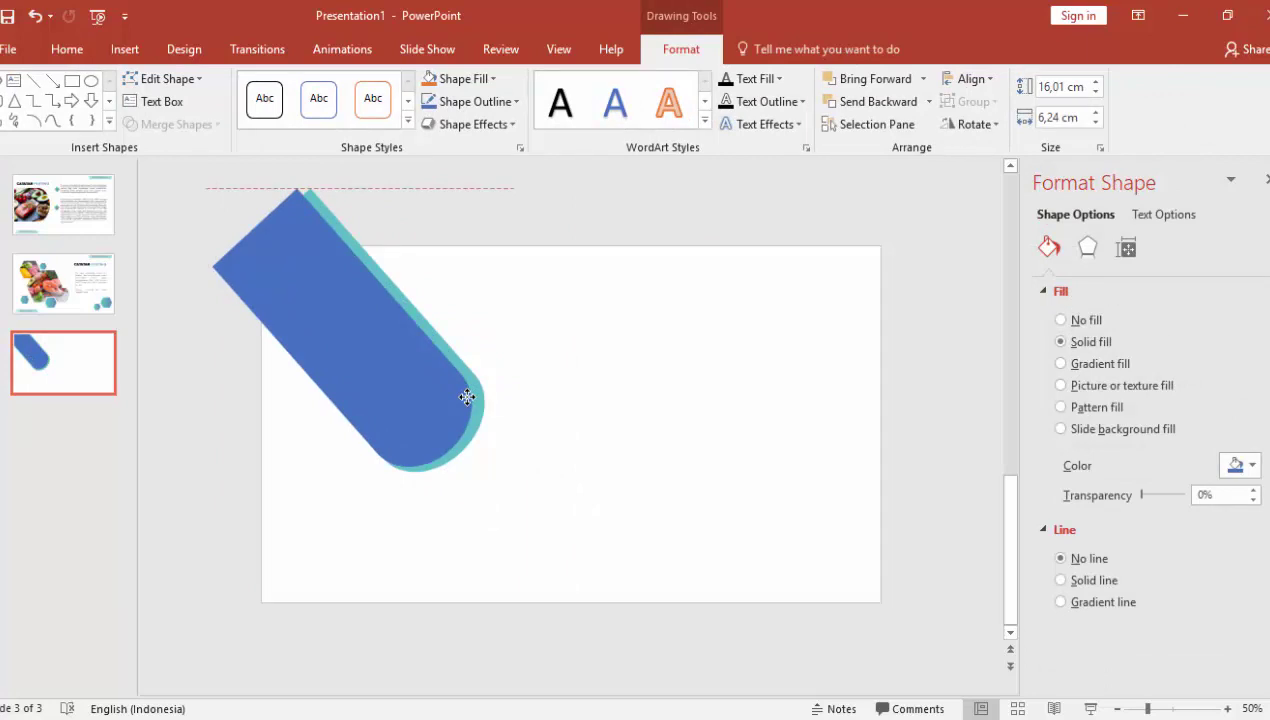
Replace the tilted shape's vegetable image with the cuisine-delicious-dinner-629093 salmon photo
{"action": "left_click_drag", "start_coordinate": [467, 397], "coordinate": [467, 397]}
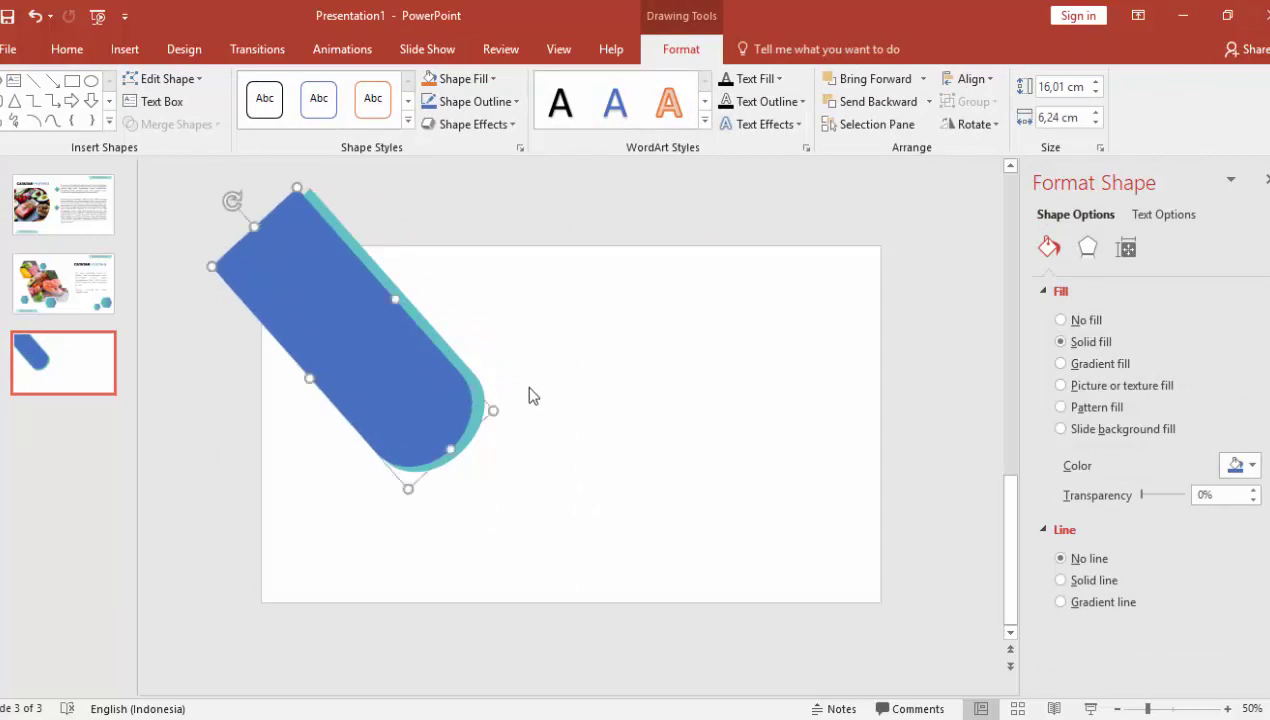
{"action": "left_click", "coordinate": [1097, 493]}
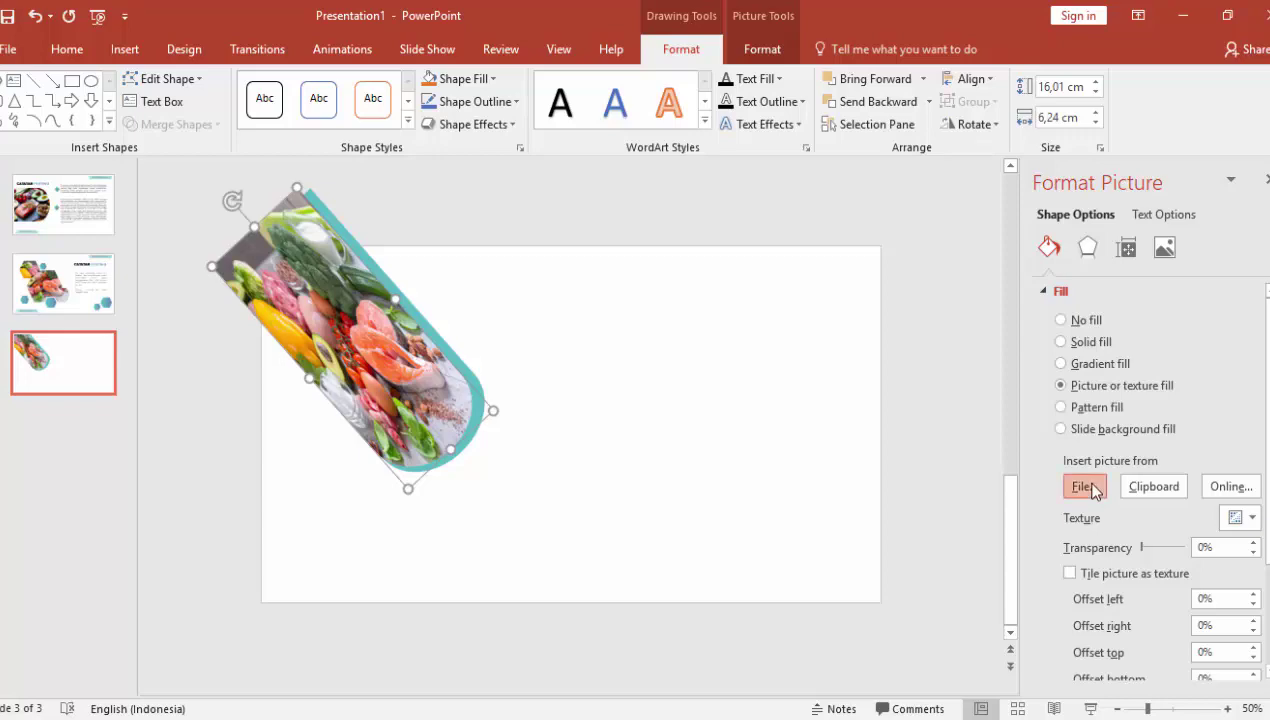
{"action": "scroll", "coordinate": [513, 283], "scroll_direction": "down", "scroll_amount": 2}
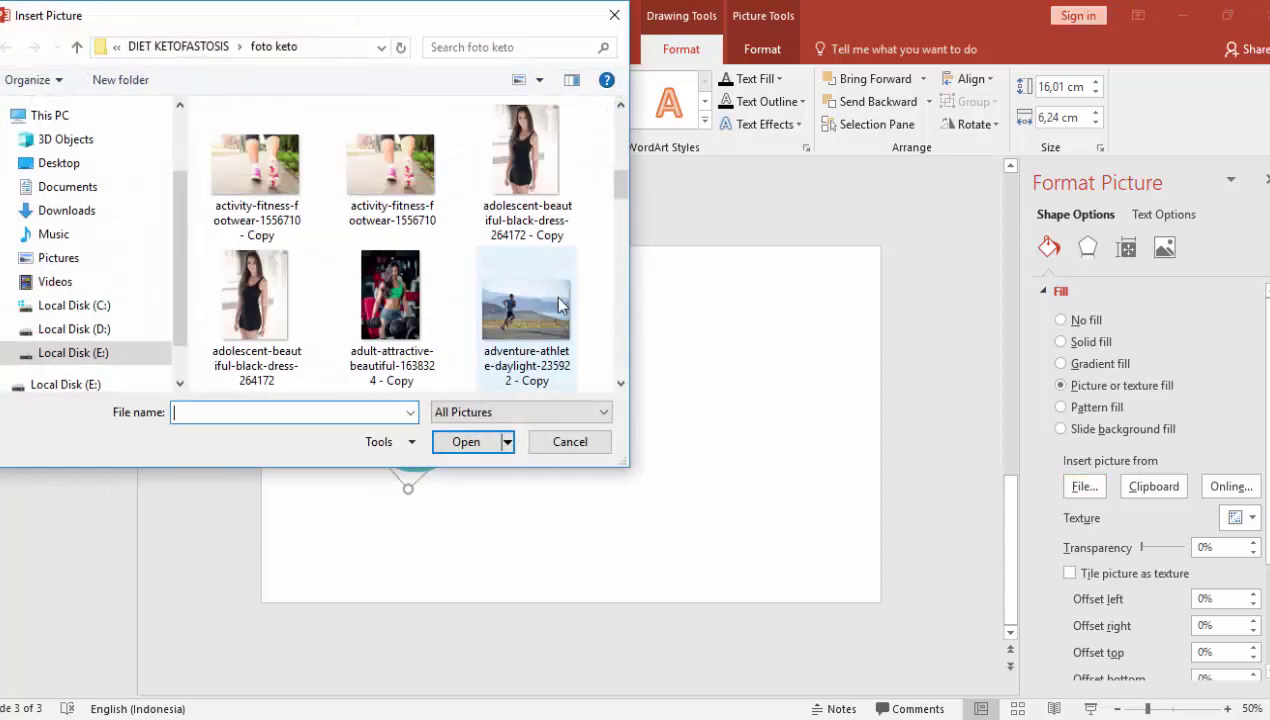
{"action": "scroll", "coordinate": [555, 298], "scroll_direction": "down", "scroll_amount": 4}
{"action": "scroll", "coordinate": [556, 300], "scroll_direction": "down", "scroll_amount": 2}
{"action": "scroll", "coordinate": [557, 311], "scroll_direction": "down", "scroll_amount": 1}
{"action": "scroll", "coordinate": [560, 320], "scroll_direction": "down", "scroll_amount": 2}
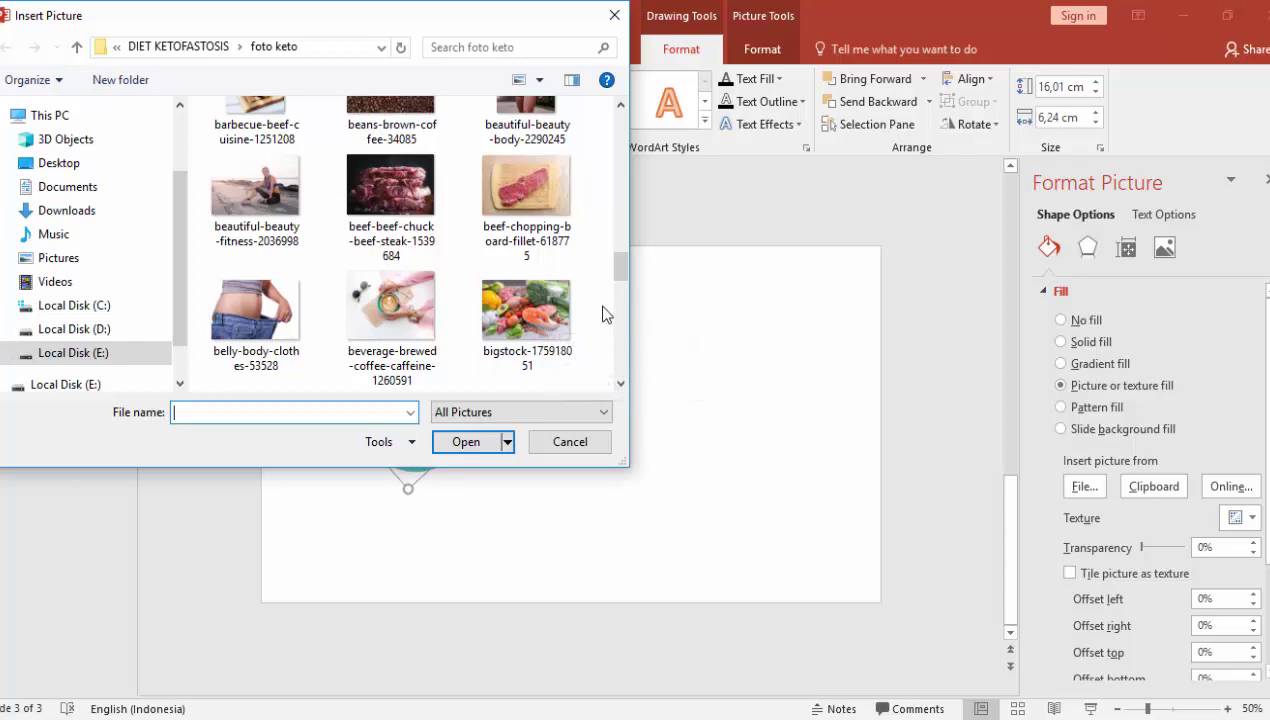
{"action": "scroll", "coordinate": [595, 312], "scroll_direction": "down", "scroll_amount": 1}
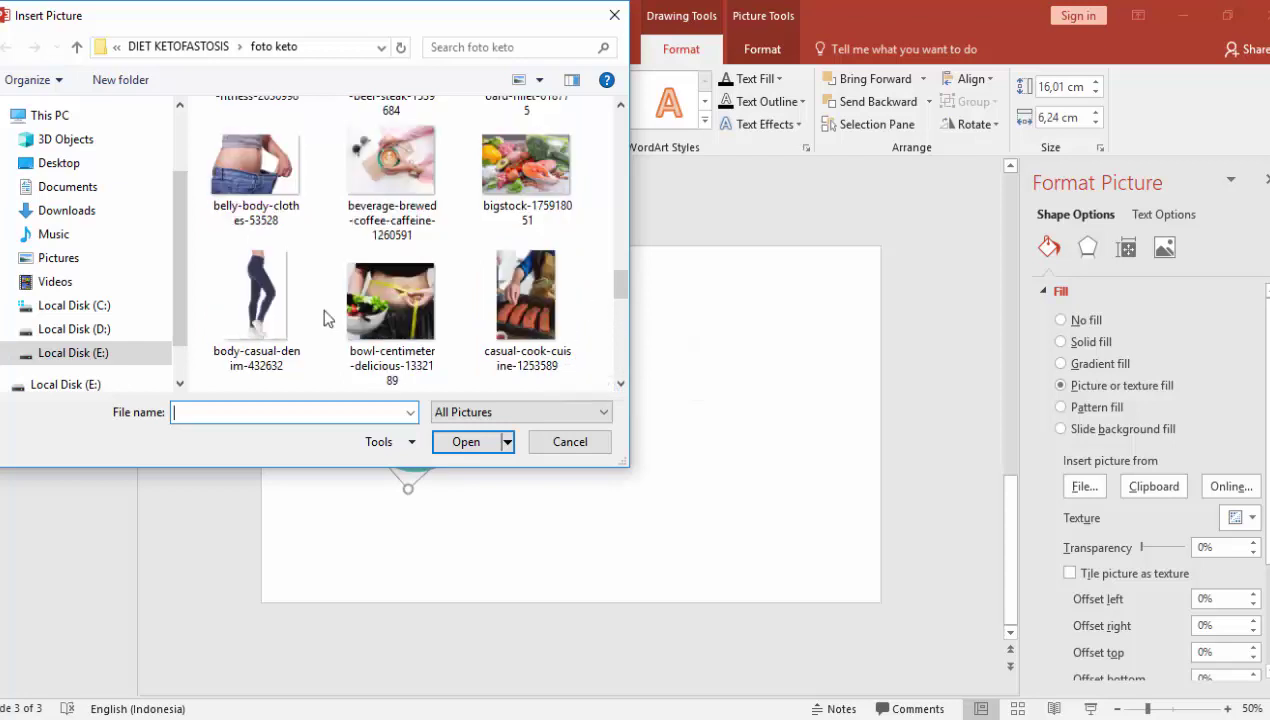
{"action": "scroll", "coordinate": [360, 312], "scroll_direction": "down", "scroll_amount": 1}
{"action": "scroll", "coordinate": [430, 290], "scroll_direction": "down", "scroll_amount": 1}
{"action": "left_click", "coordinate": [527, 180]}
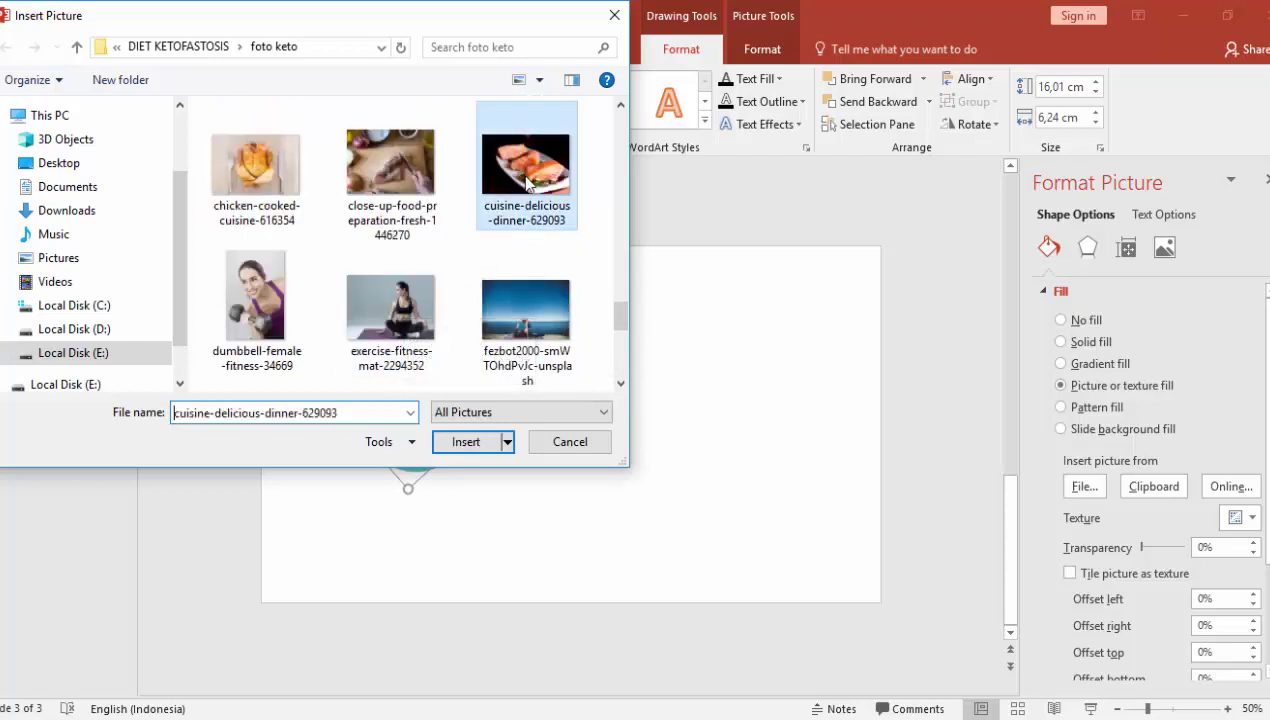
{"action": "left_click", "coordinate": [478, 446]}
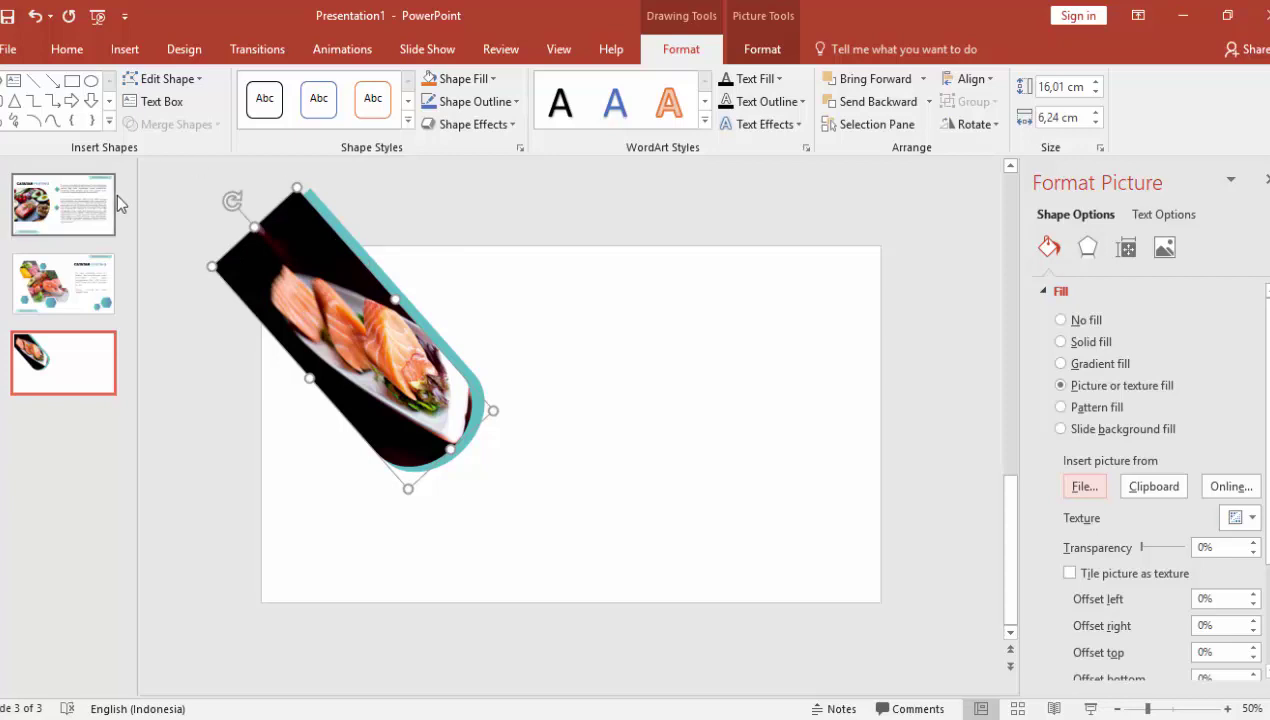
Turn off Rotate with shape so the salmon photo stays upright
{"action": "scroll", "coordinate": [1140, 540], "scroll_direction": "down", "scroll_amount": 3}
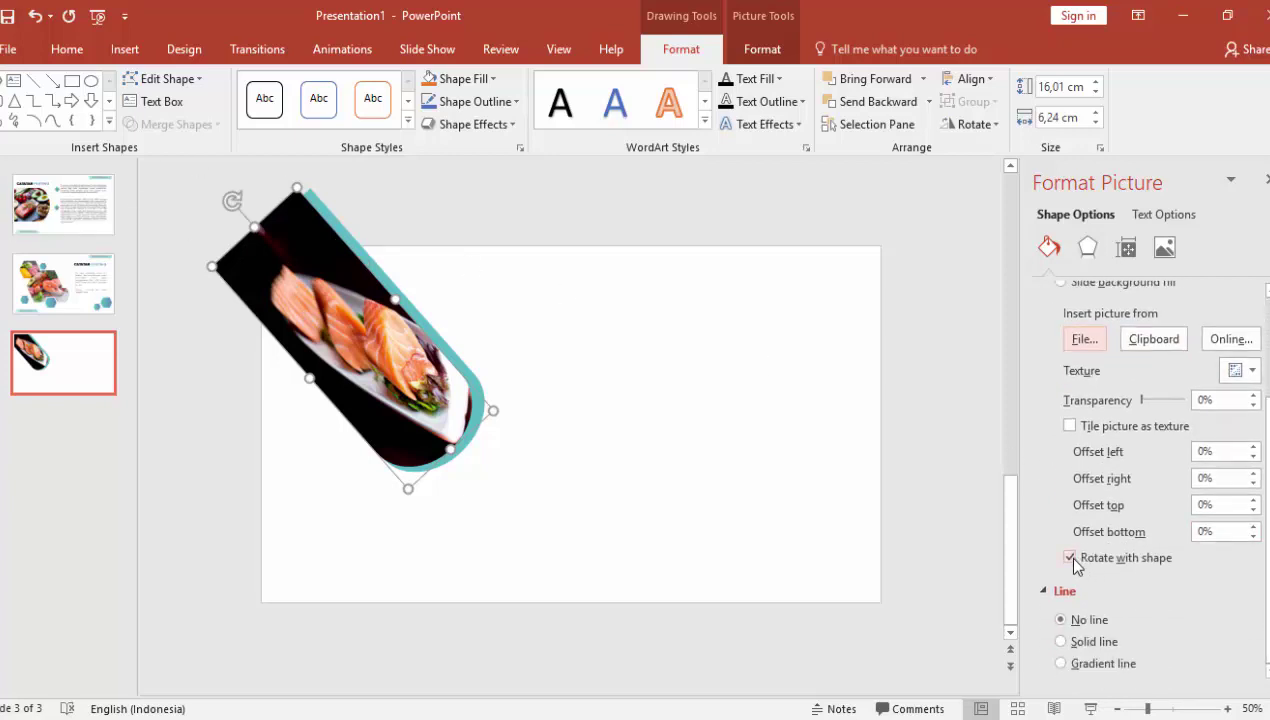
{"action": "left_click", "coordinate": [1071, 558]}
{"action": "left_click", "coordinate": [1071, 558]}
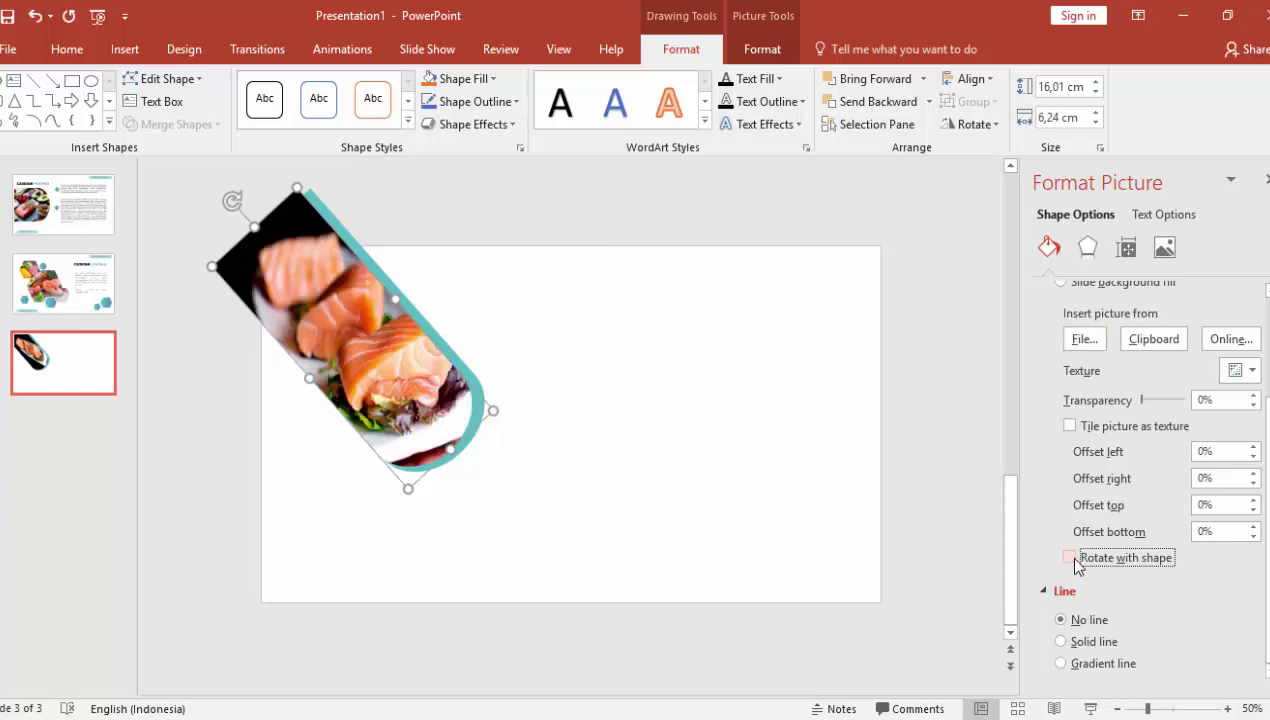
{"action": "left_click", "coordinate": [575, 373]}
Shift the teal rounded shape left and down so it peeks out behind the photo
{"action": "left_click_drag", "start_coordinate": [498, 413], "coordinate": [466, 403]}
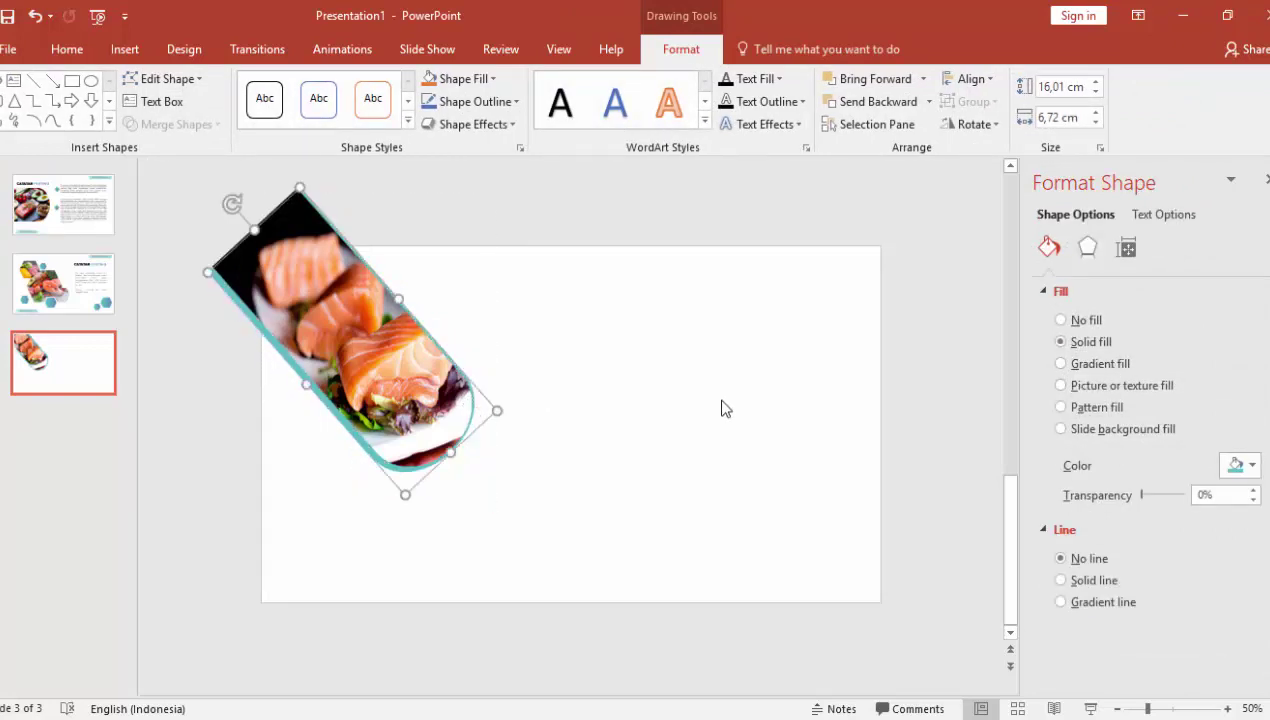
{"action": "key", "text": "Down"}
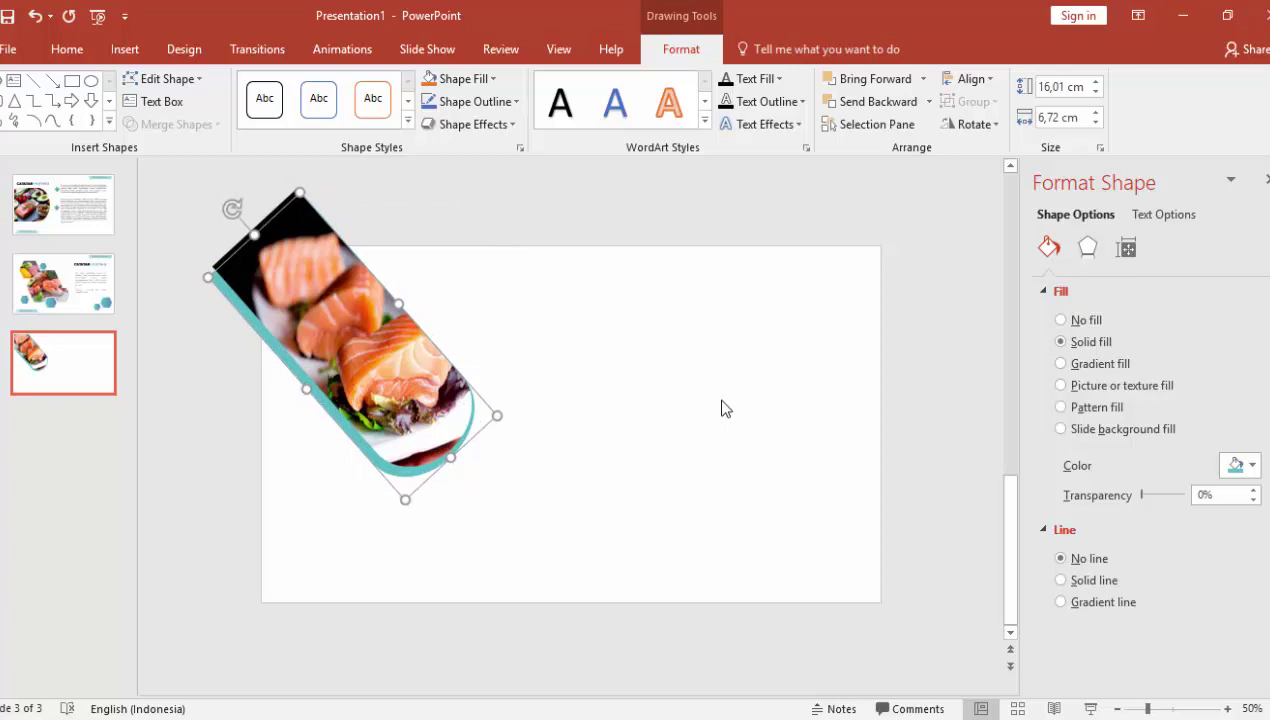
{"action": "key", "text": "Right"}
{"action": "key", "text": "Down"}
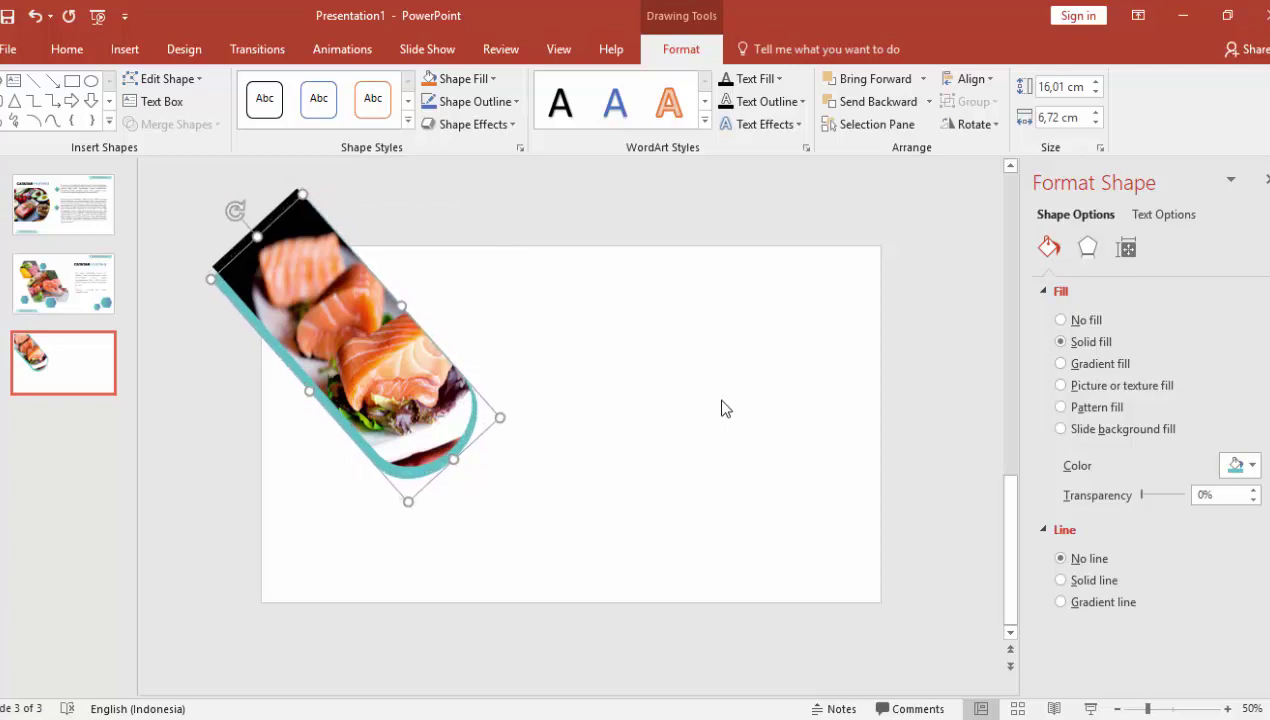
{"action": "left_click", "coordinate": [724, 407]}
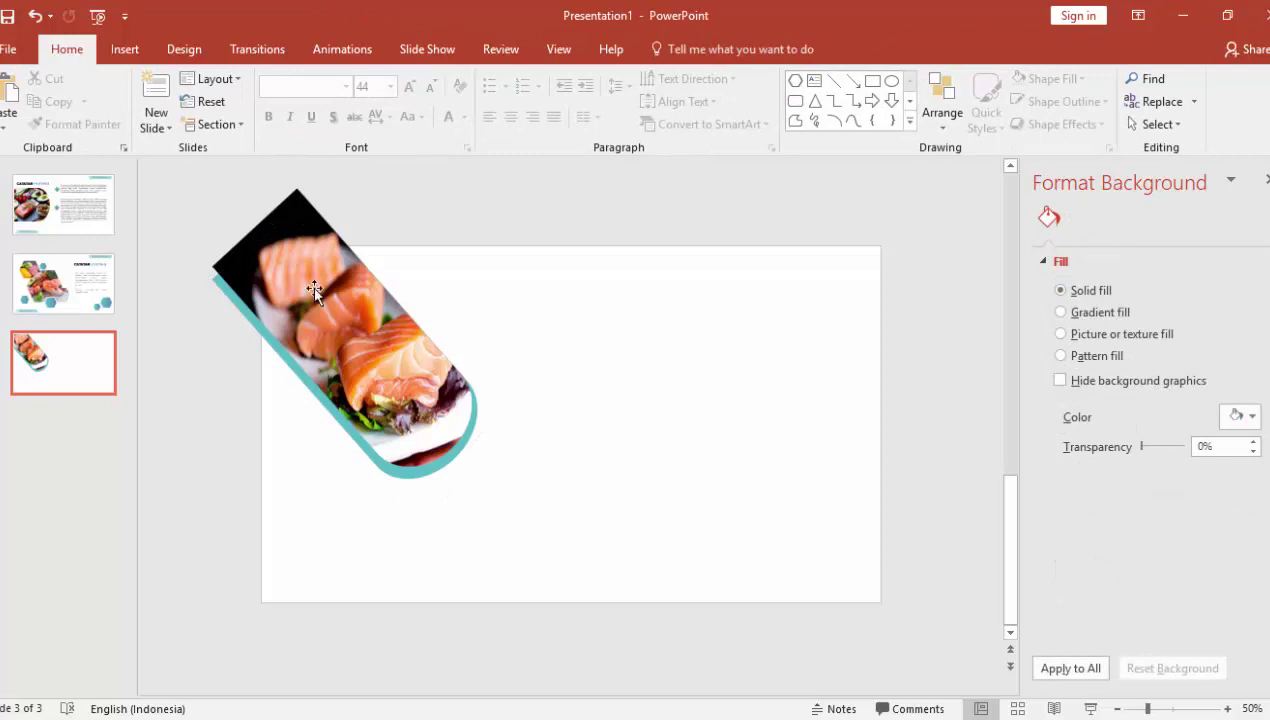
Duplicate the tilted salmon photo beside the original on slide 3
{"action": "left_click", "coordinate": [124, 50]}
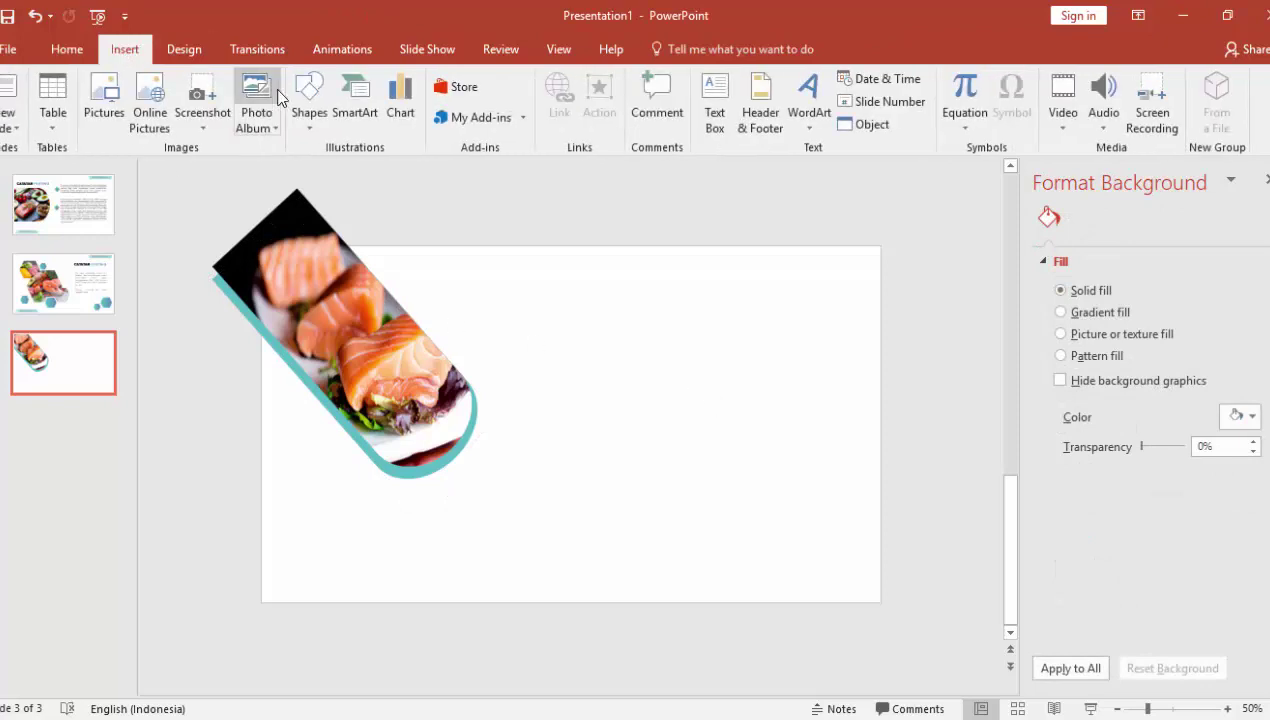
{"action": "left_click", "coordinate": [477, 323]}
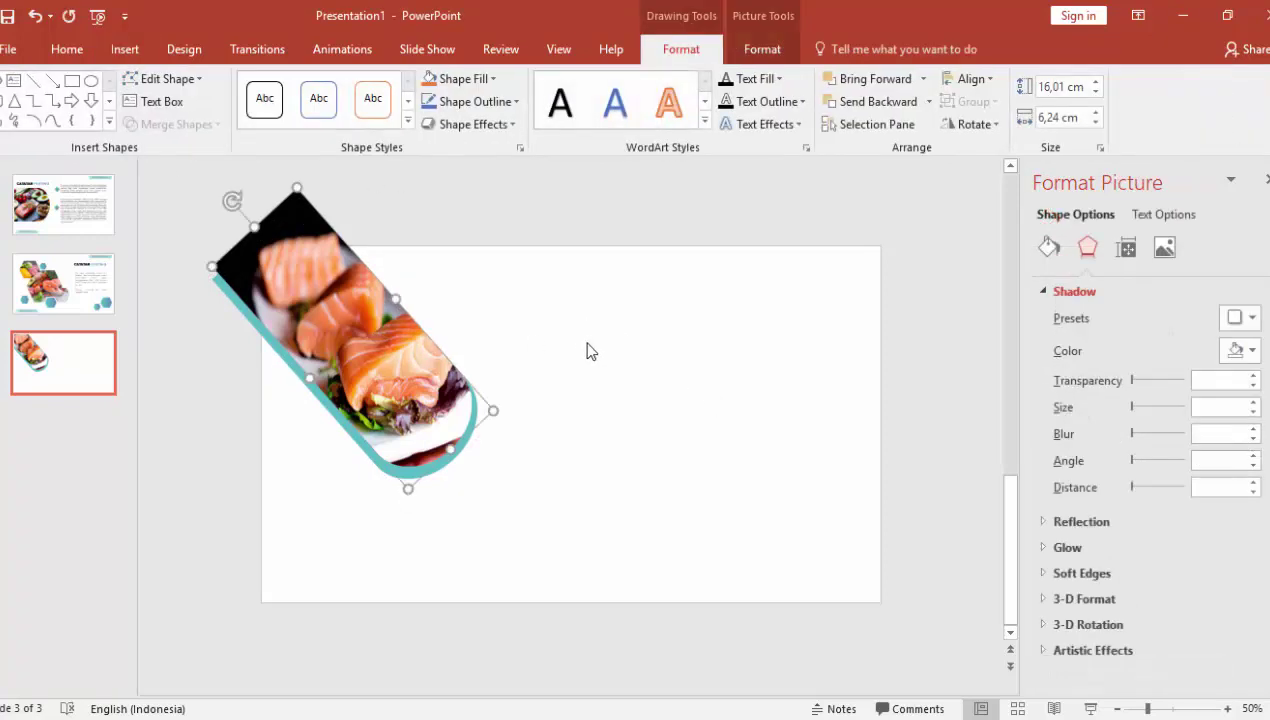
{"action": "left_click_drag", "start_coordinate": [436, 388], "coordinate": [585, 361]}
{"action": "left_click", "coordinate": [1049, 248]}
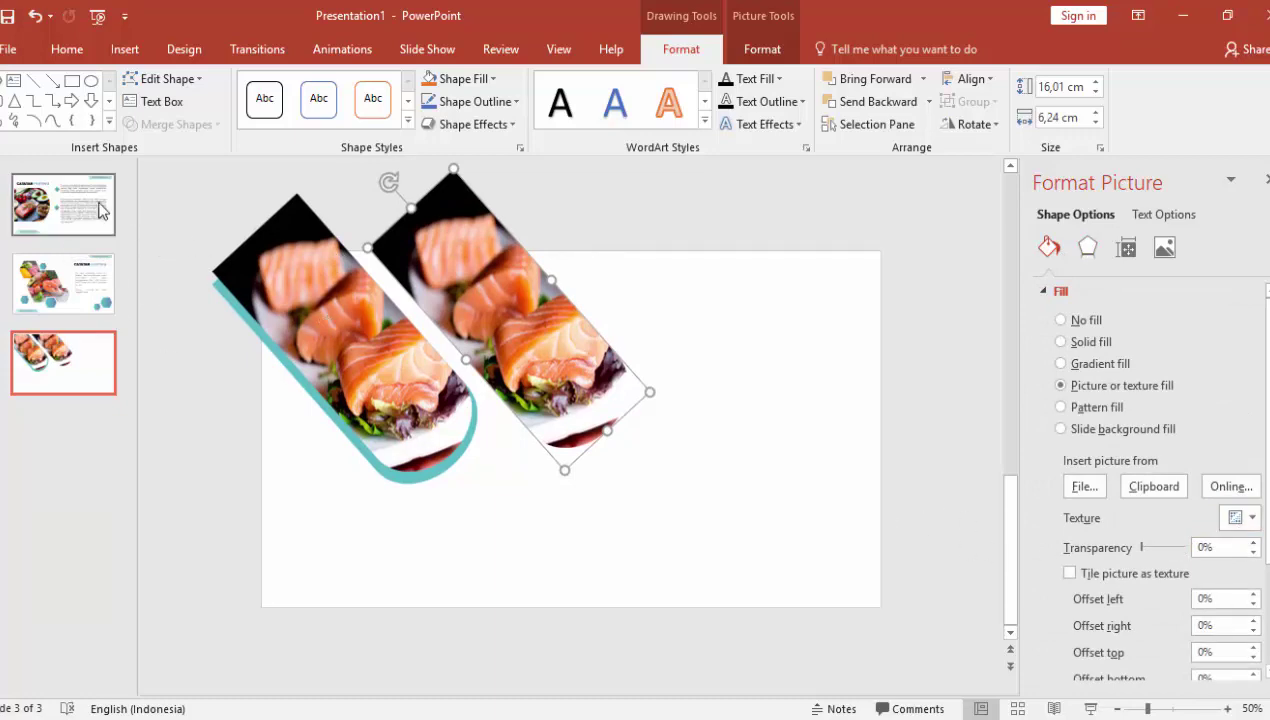
Select the third and fifth teal squares on slide 1 to copy them
{"action": "left_click", "coordinate": [63, 205]}
{"action": "left_click", "coordinate": [566, 218]}
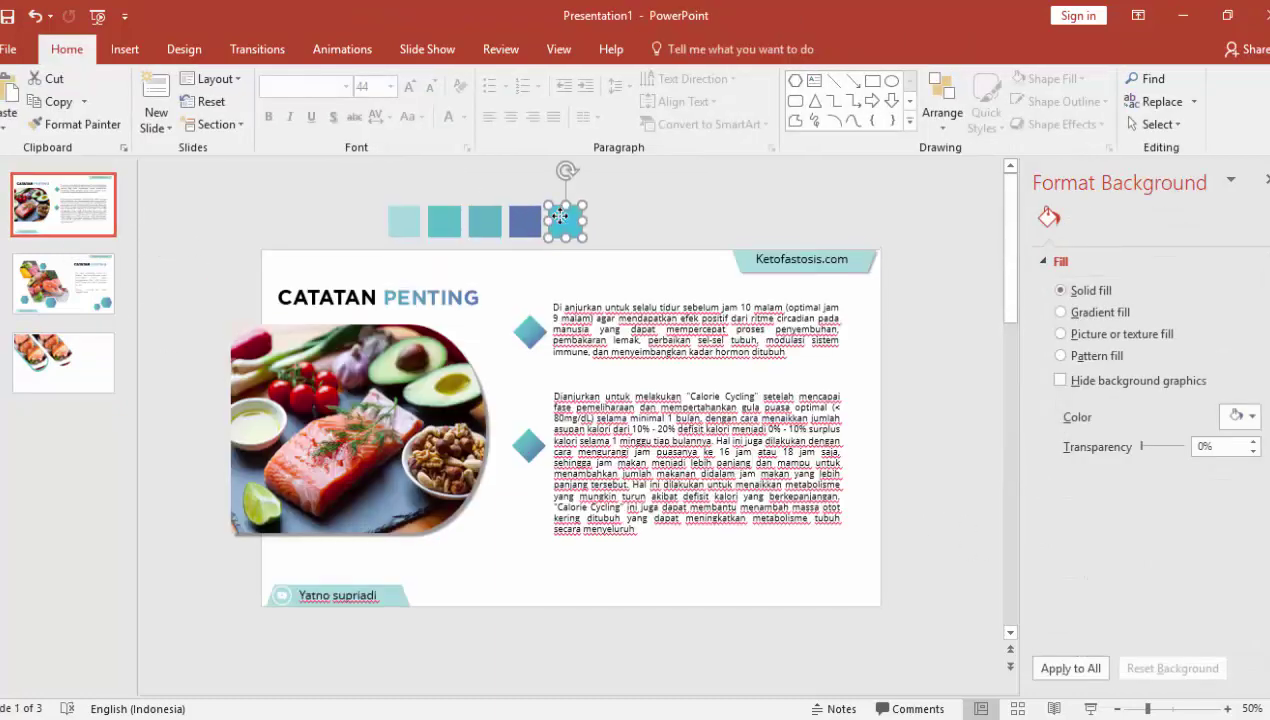
{"action": "left_click", "coordinate": [483, 222], "text": "shift"}
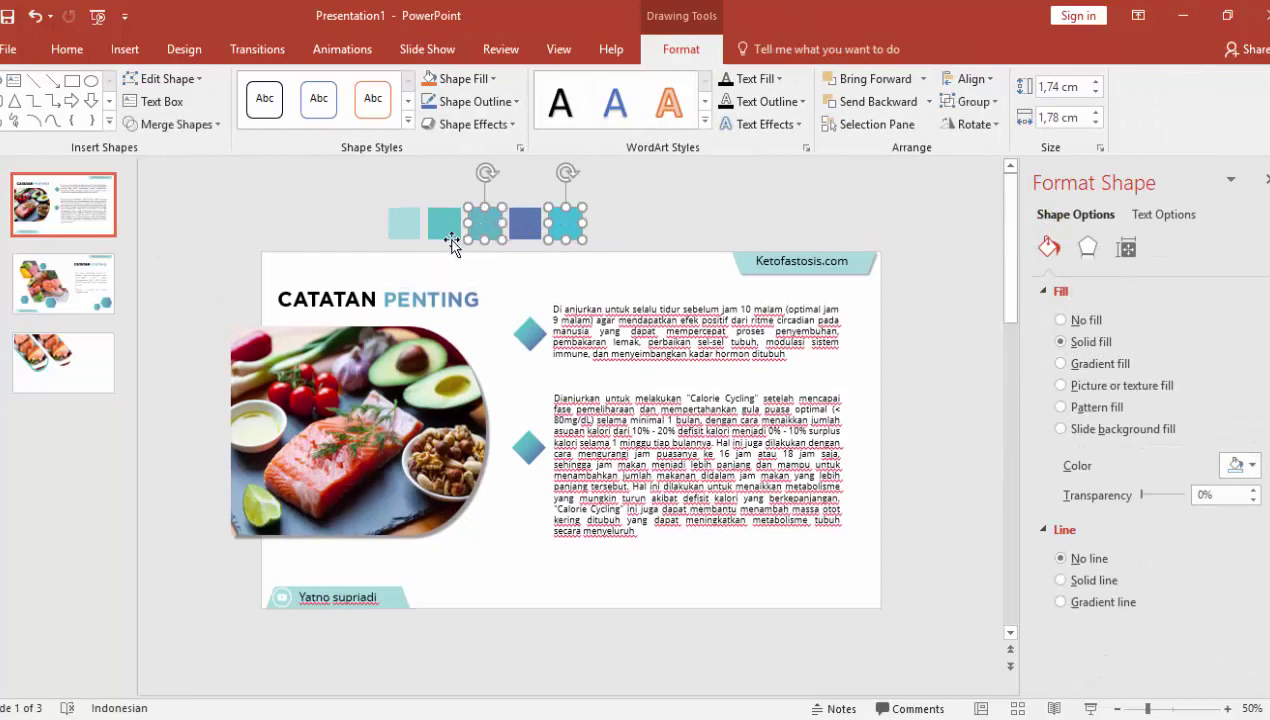
{"action": "left_click", "coordinate": [87, 351]}
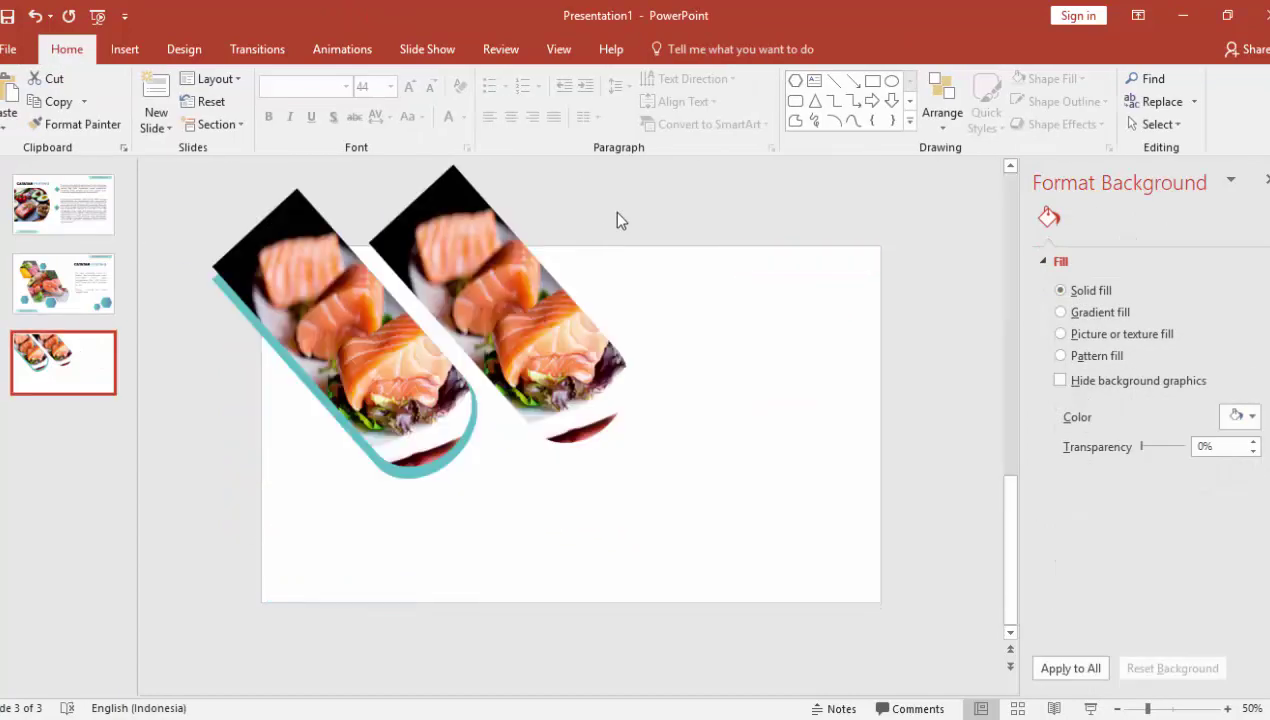
Paste the teal squares and refill the photo copy with their eyedropper-sampled teal
{"action": "key", "text": "ctrl+v"}
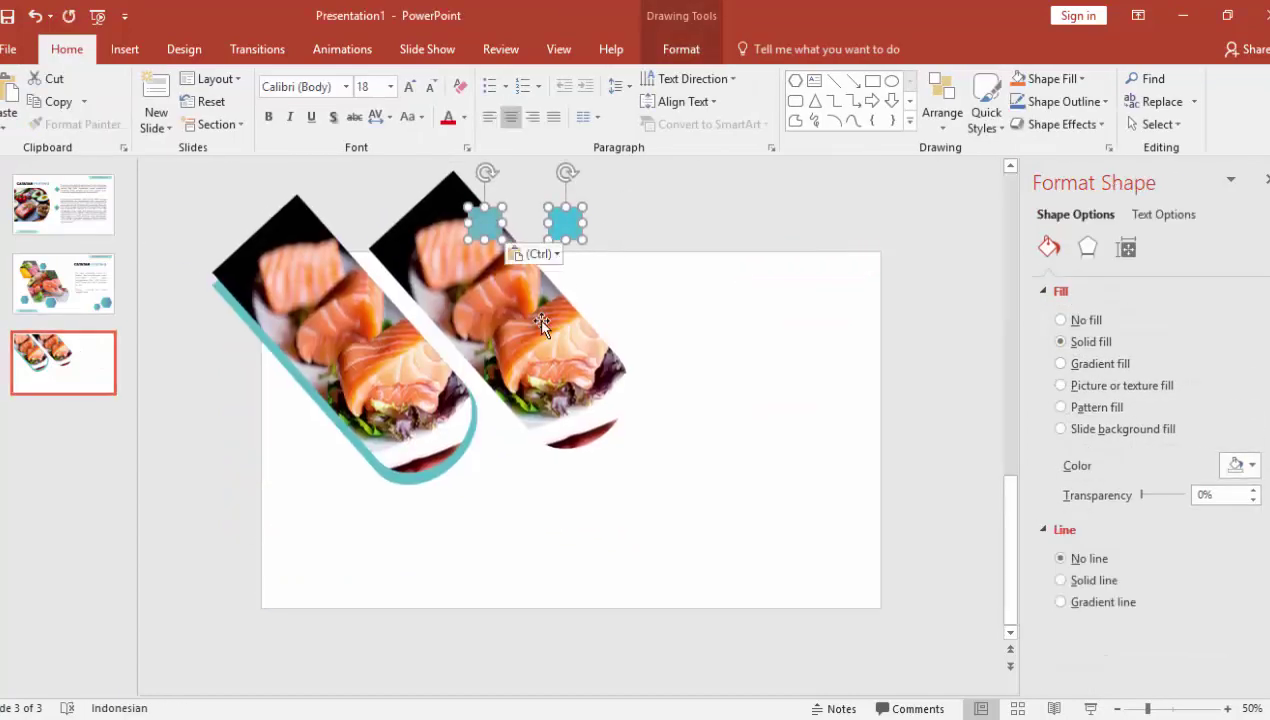
{"action": "left_click", "coordinate": [537, 318]}
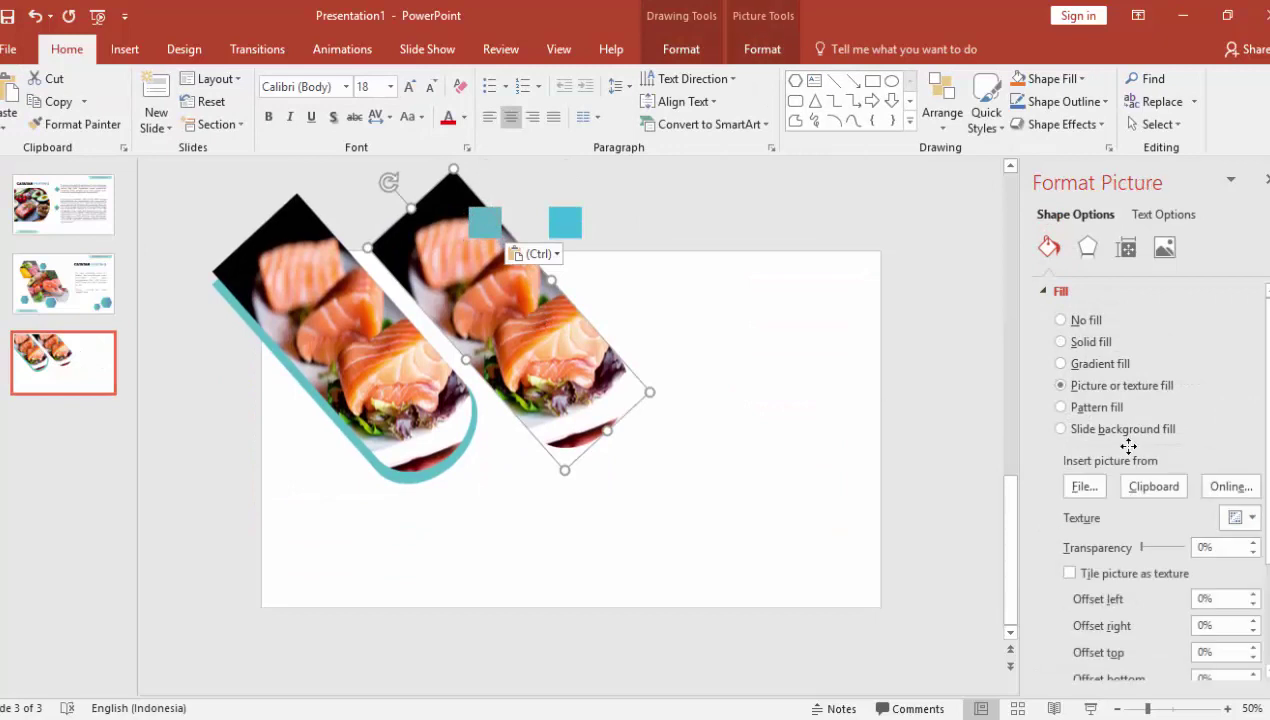
{"action": "left_click", "coordinate": [1061, 341]}
{"action": "left_click", "coordinate": [1239, 466]}
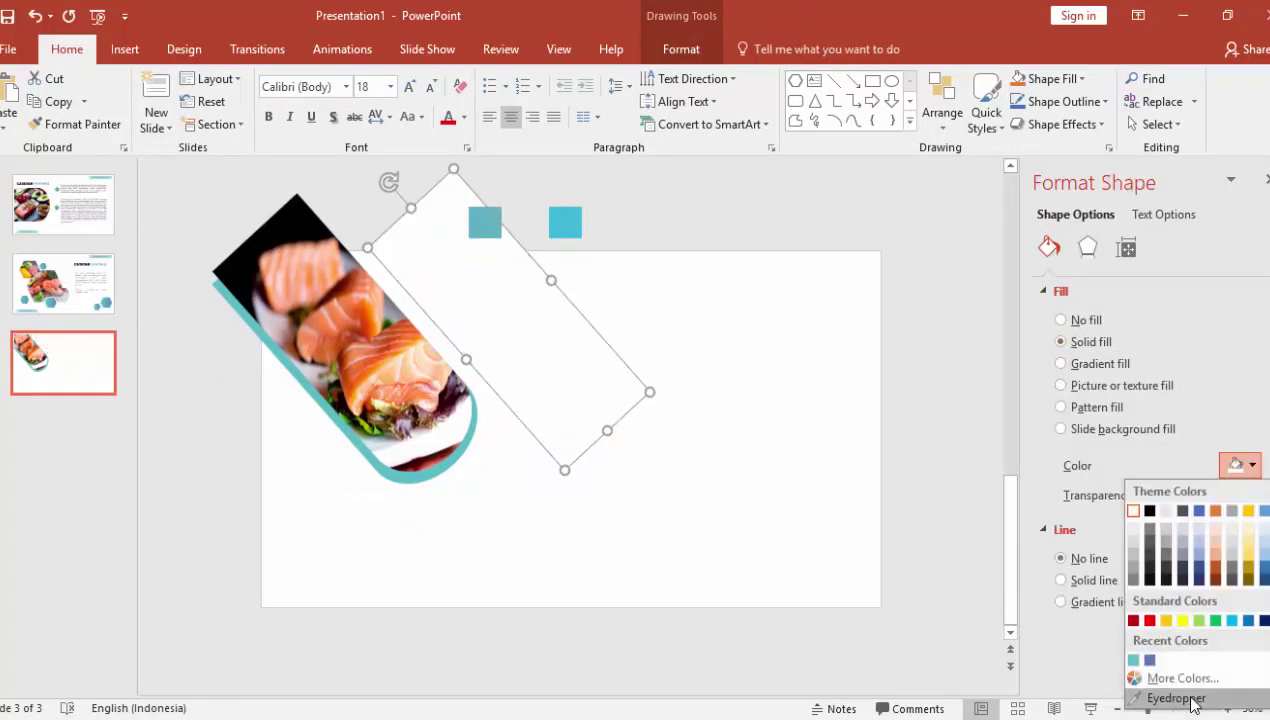
{"action": "left_click", "coordinate": [1100, 697]}
{"action": "left_click", "coordinate": [582, 219]}
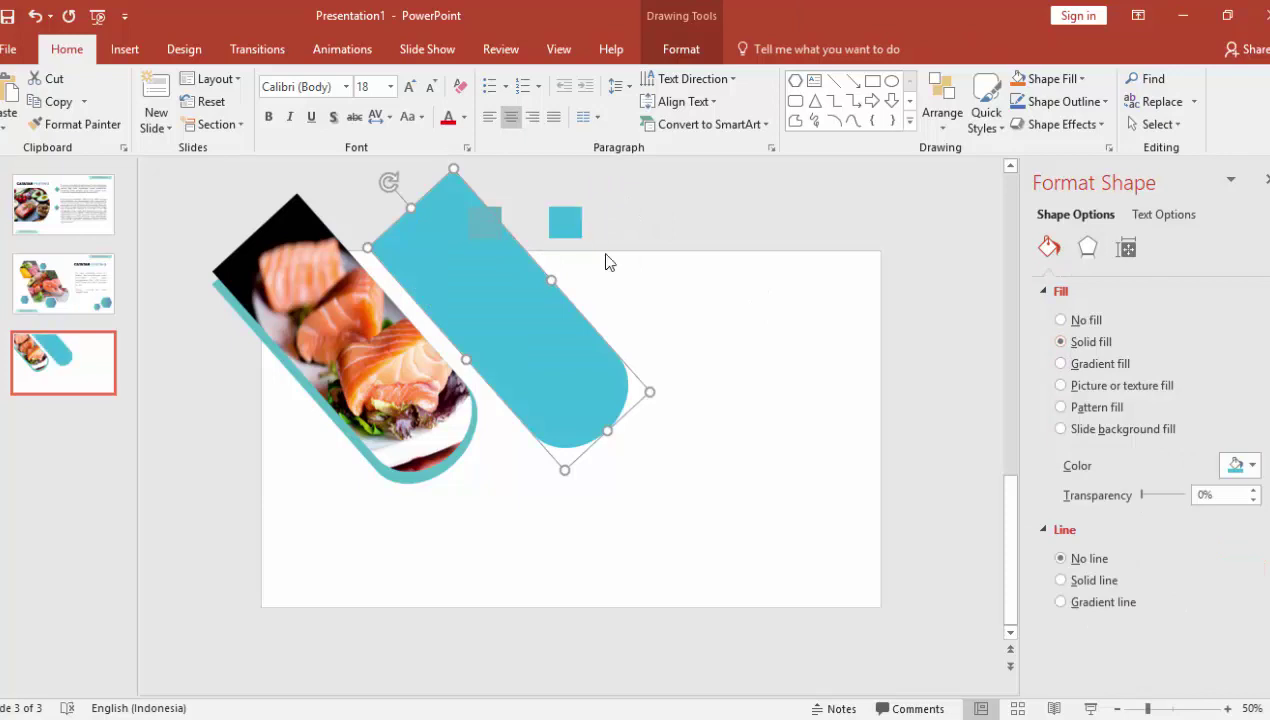
Resize the teal copy into a thin, shorter diagonal bar beside the salmon shape
{"action": "left_click_drag", "start_coordinate": [540, 295], "coordinate": [492, 352]}
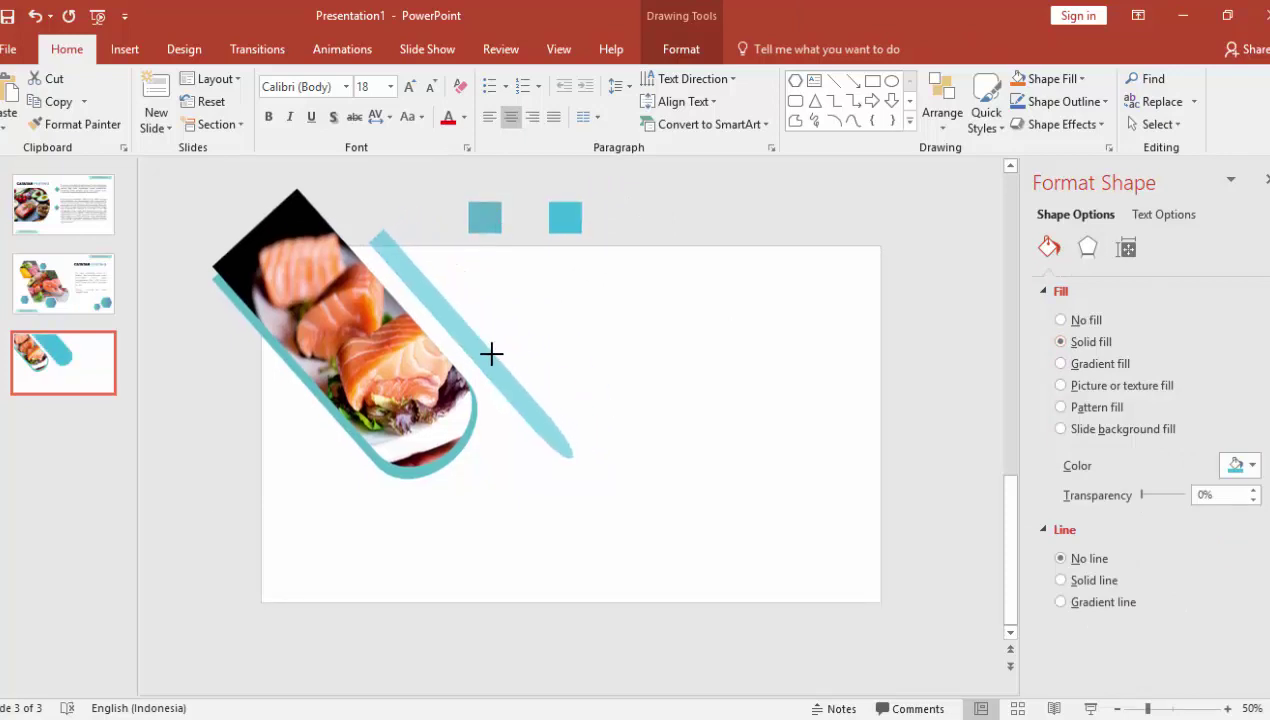
{"action": "left_click_drag", "start_coordinate": [578, 451], "coordinate": [536, 424]}
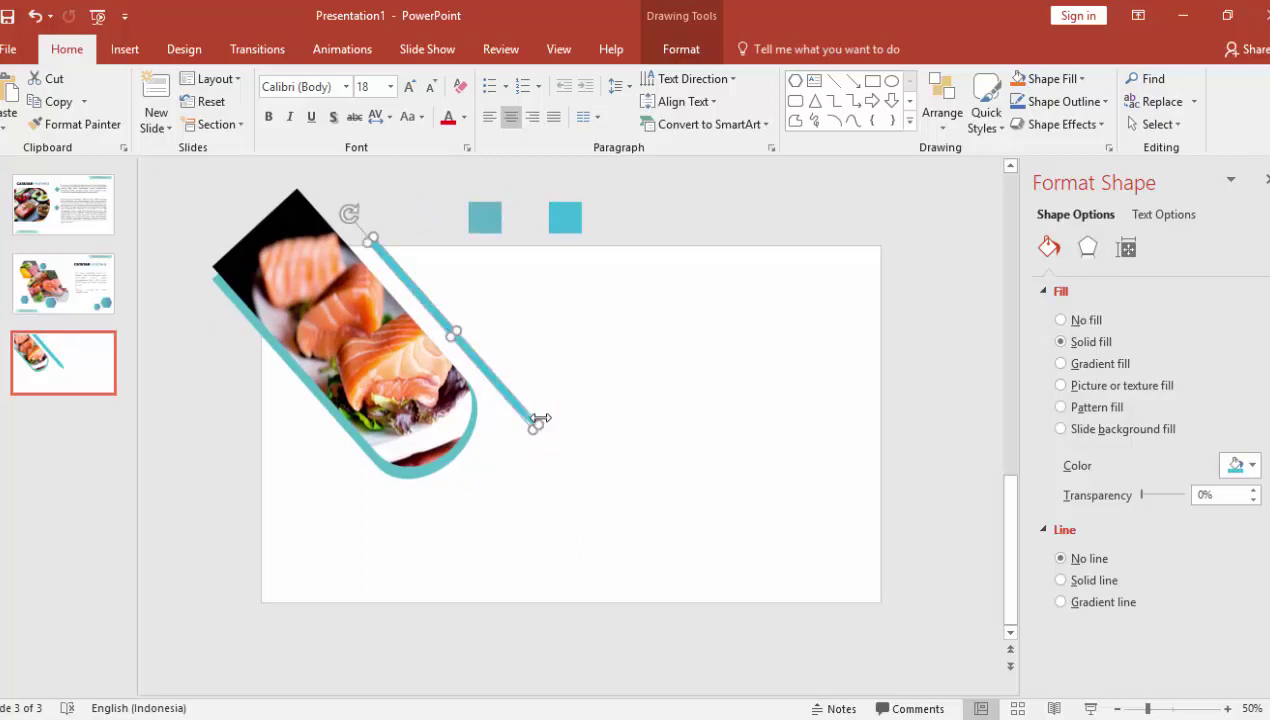
{"action": "left_click", "coordinate": [448, 320]}
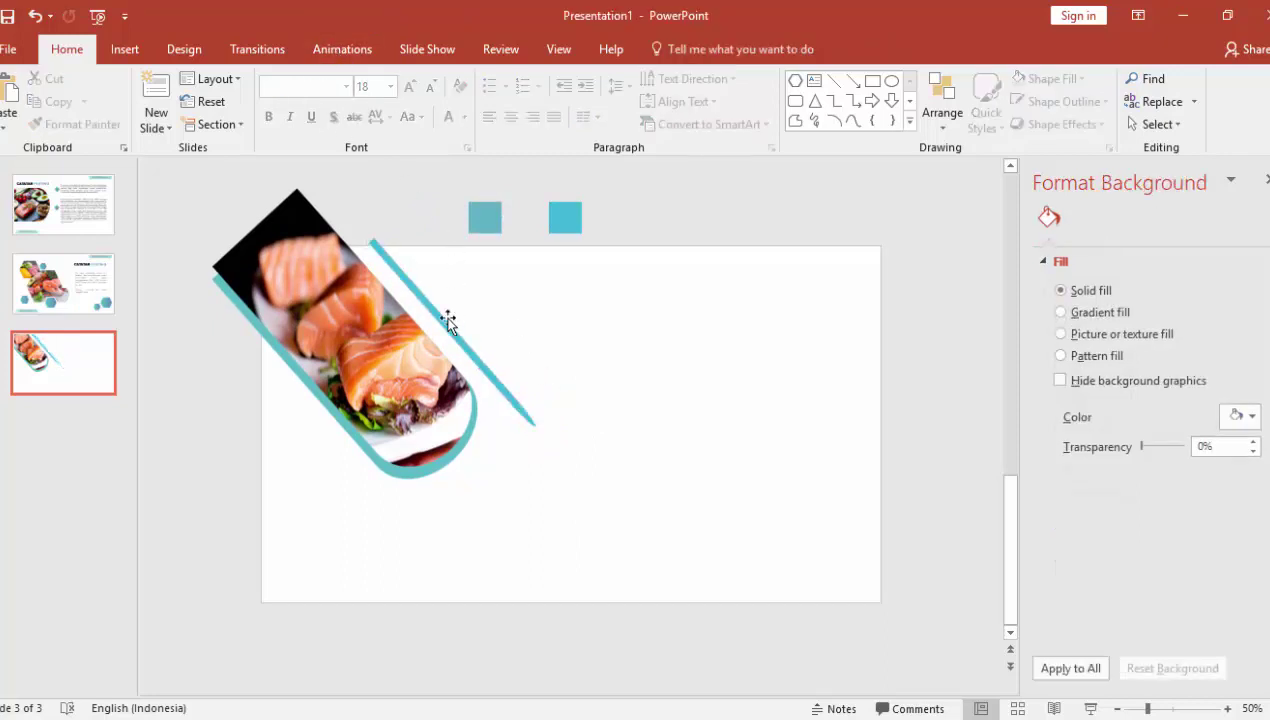
{"action": "left_click", "coordinate": [432, 318]}
{"action": "left_click_drag", "start_coordinate": [432, 318], "coordinate": [402, 279]}
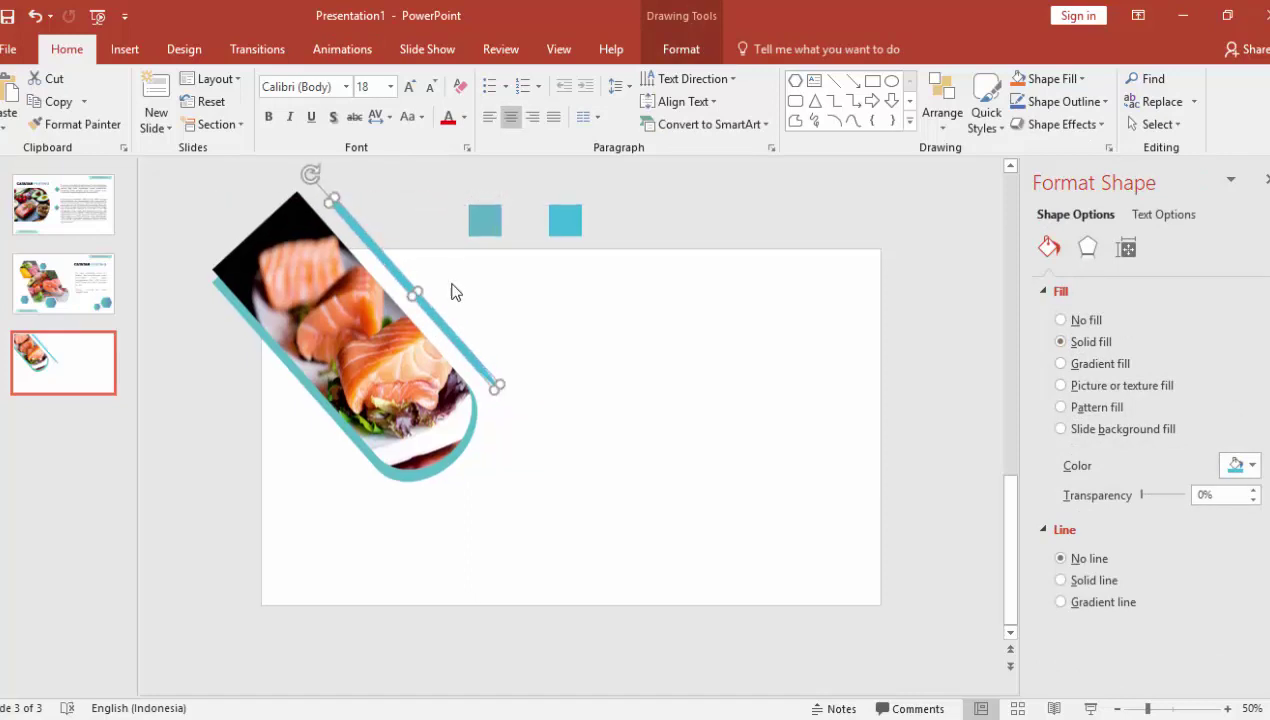
{"action": "key", "text": "ctrl+z"}
Copy the teal bar to the photo's lower-left and nudge it slightly upward
{"action": "left_click_drag", "start_coordinate": [453, 327], "coordinate": [285, 392]}
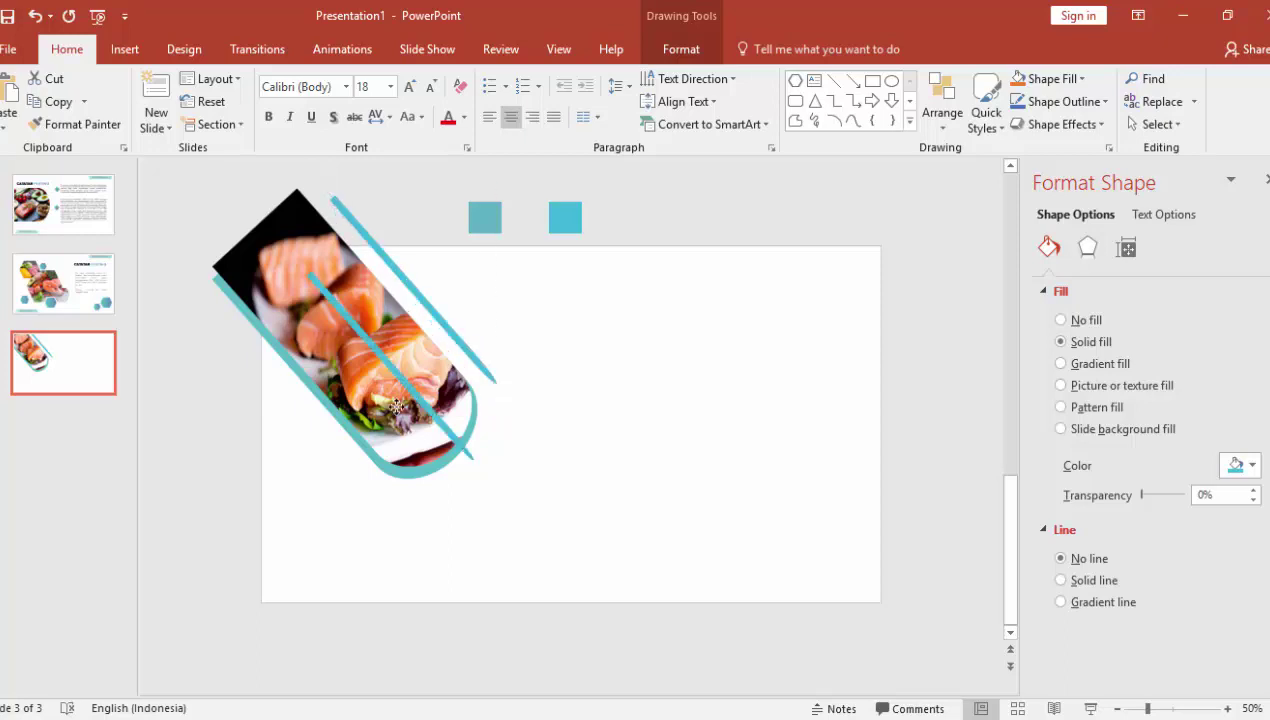
{"action": "scroll", "coordinate": [285, 392], "scroll_direction": "up", "scroll_amount": 5}
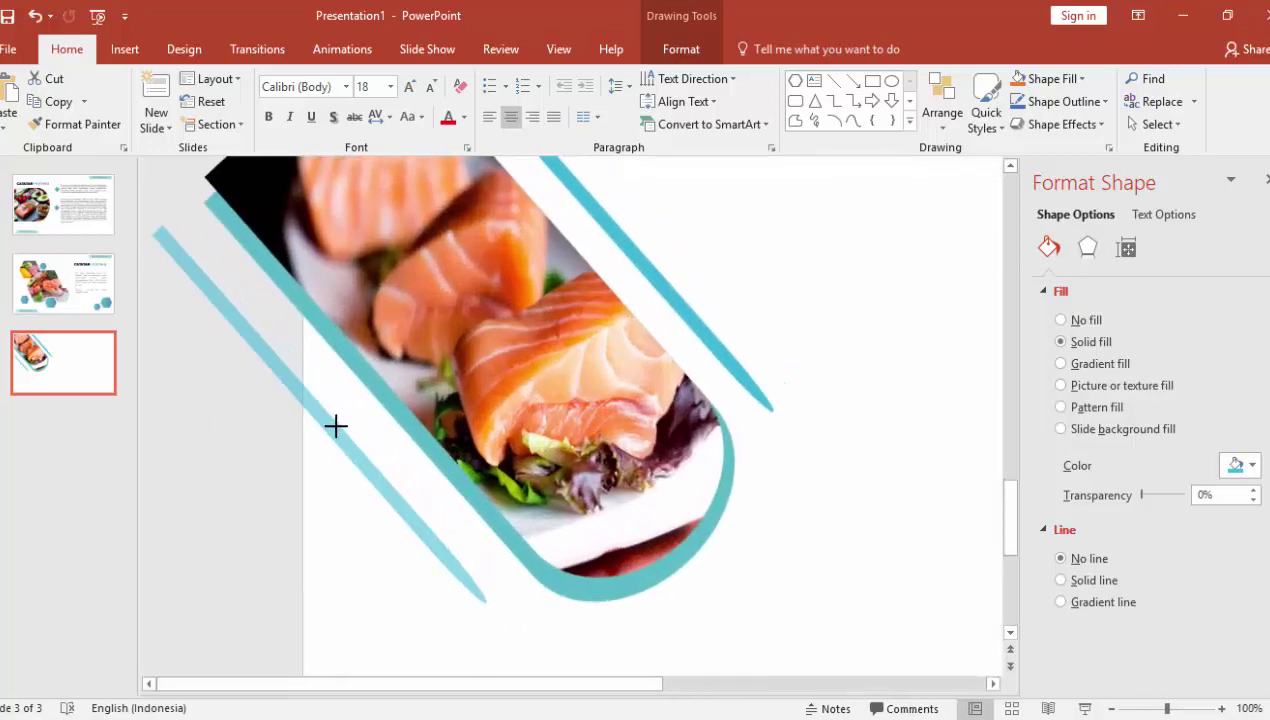
{"action": "left_click", "coordinate": [338, 433]}
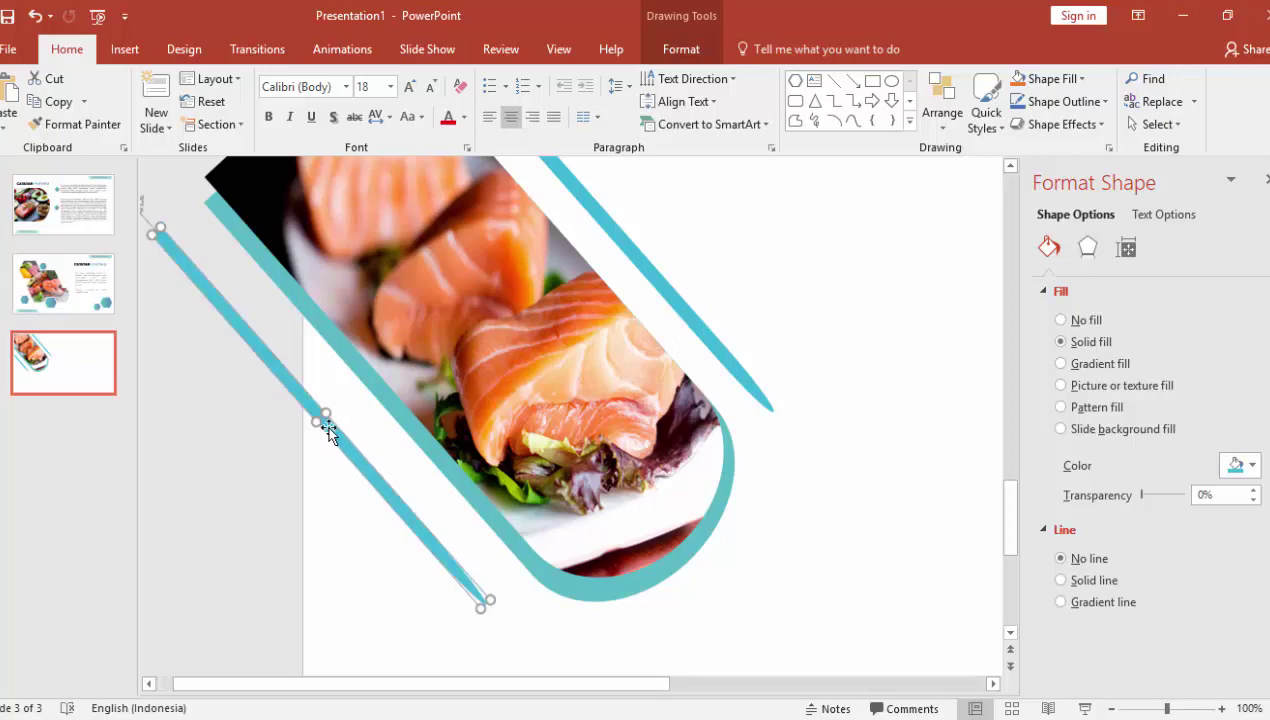
{"action": "left_click", "coordinate": [317, 418]}
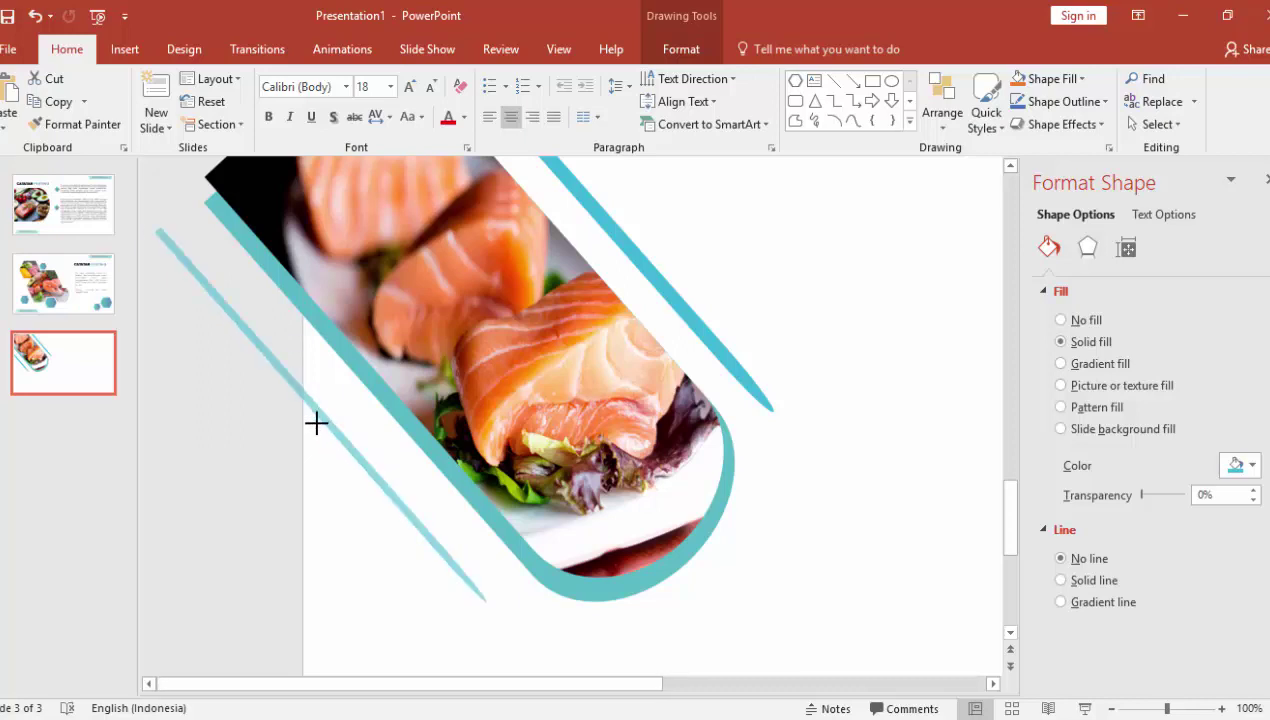
{"action": "left_click_drag", "start_coordinate": [334, 437], "coordinate": [336, 418]}
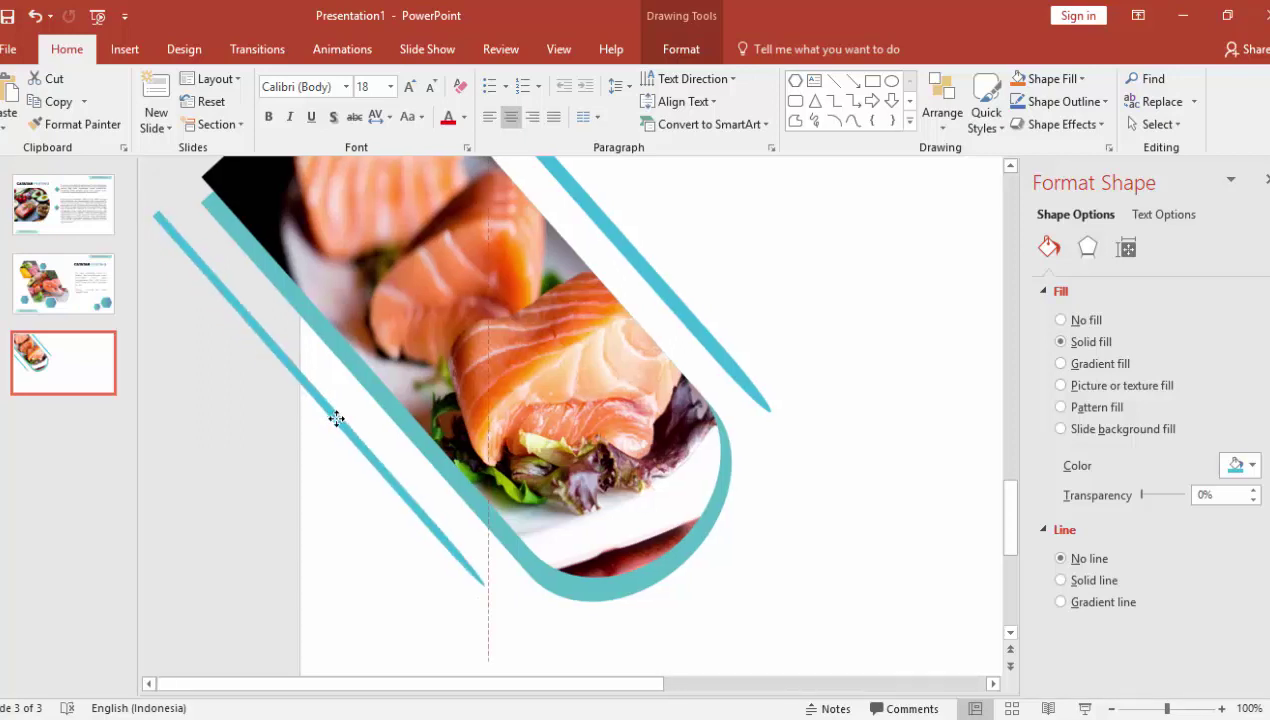
{"action": "scroll", "coordinate": [602, 367], "scroll_direction": "down", "scroll_amount": 2}
{"action": "scroll", "coordinate": [602, 367], "scroll_direction": "down", "scroll_amount": 1}
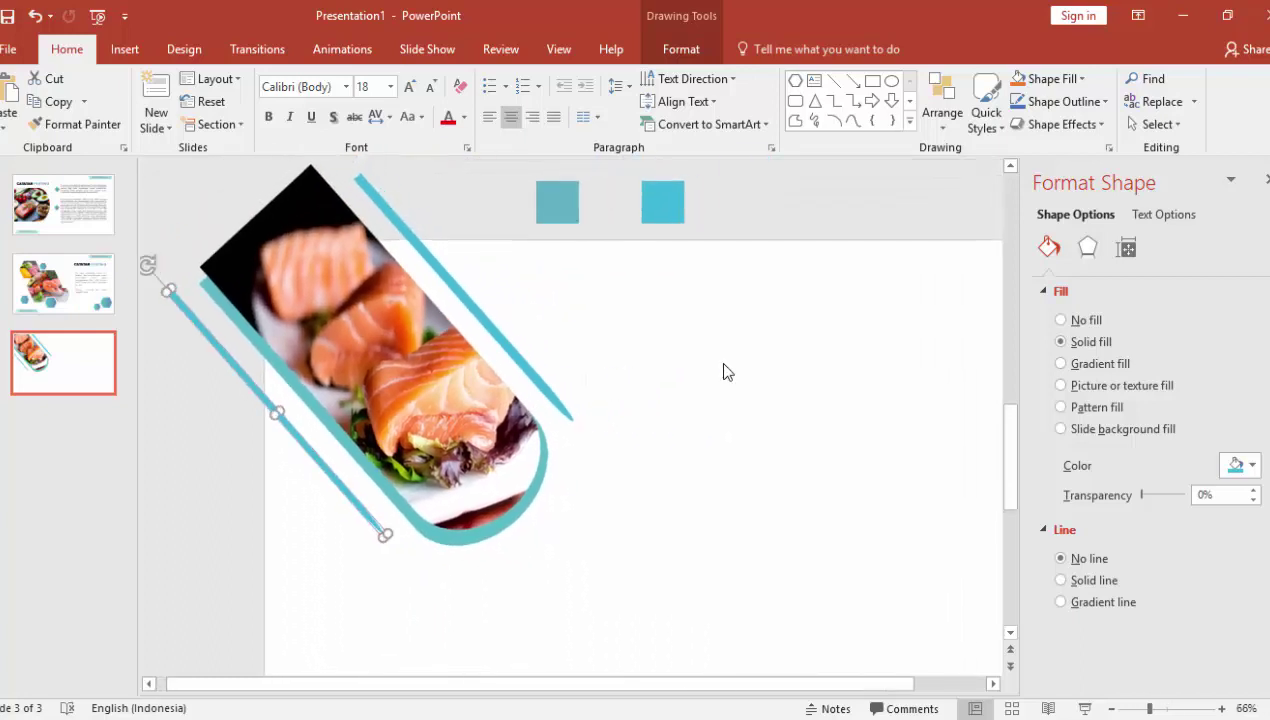
Give the lower-left stripe a 90° gradient with a 90% stop about 75% transparent
{"action": "left_click", "coordinate": [1100, 364]}
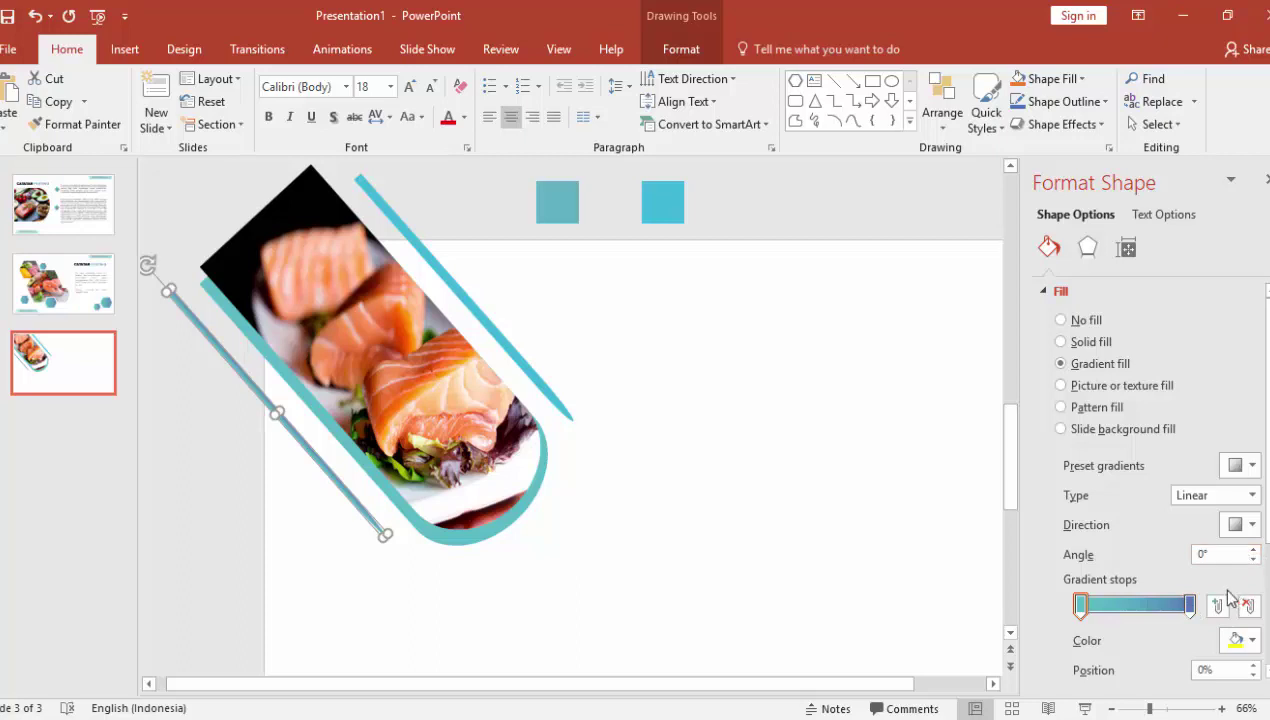
{"action": "left_click", "coordinate": [650, 528]}
{"action": "left_click", "coordinate": [342, 509]}
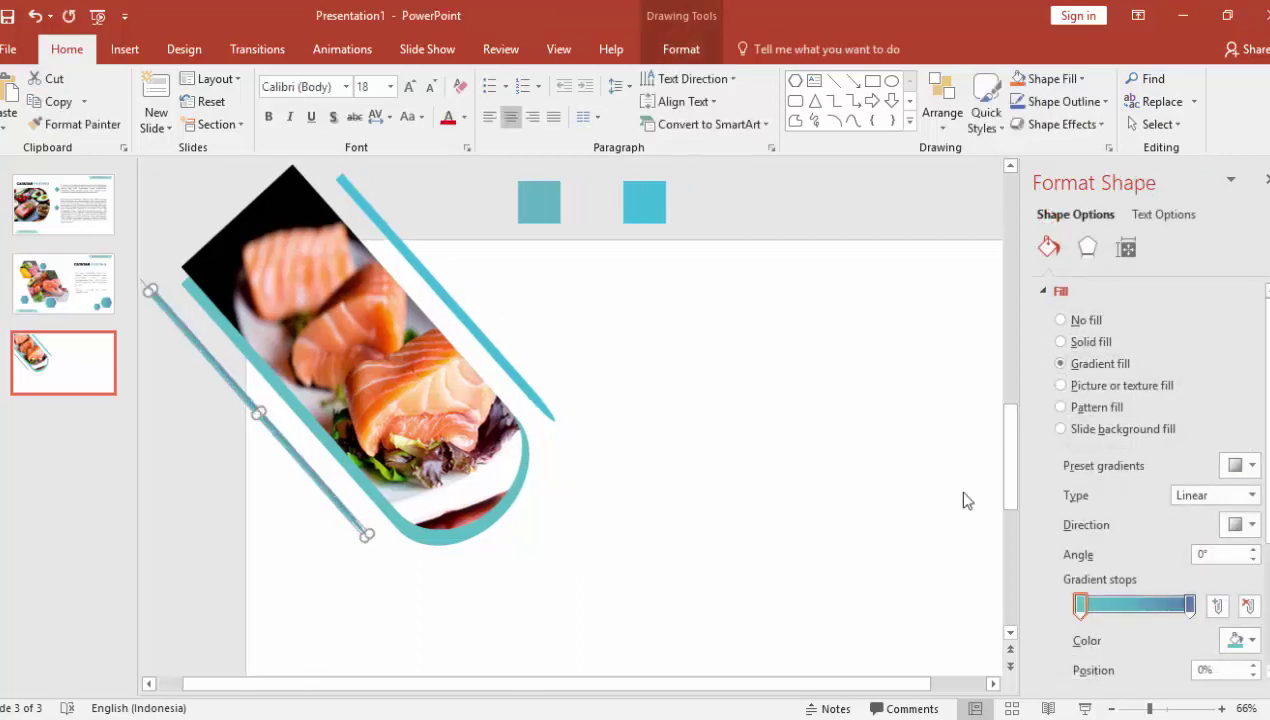
{"action": "left_click", "coordinate": [1240, 524]}
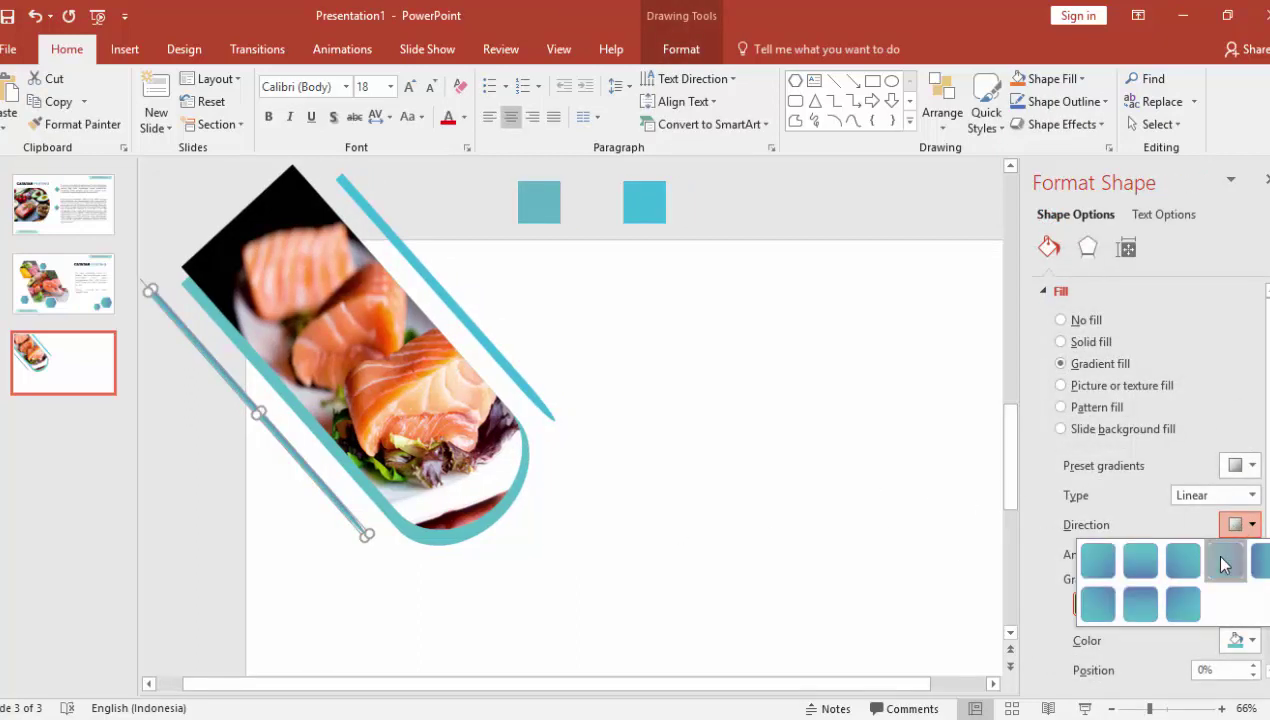
{"action": "left_click", "coordinate": [1222, 558]}
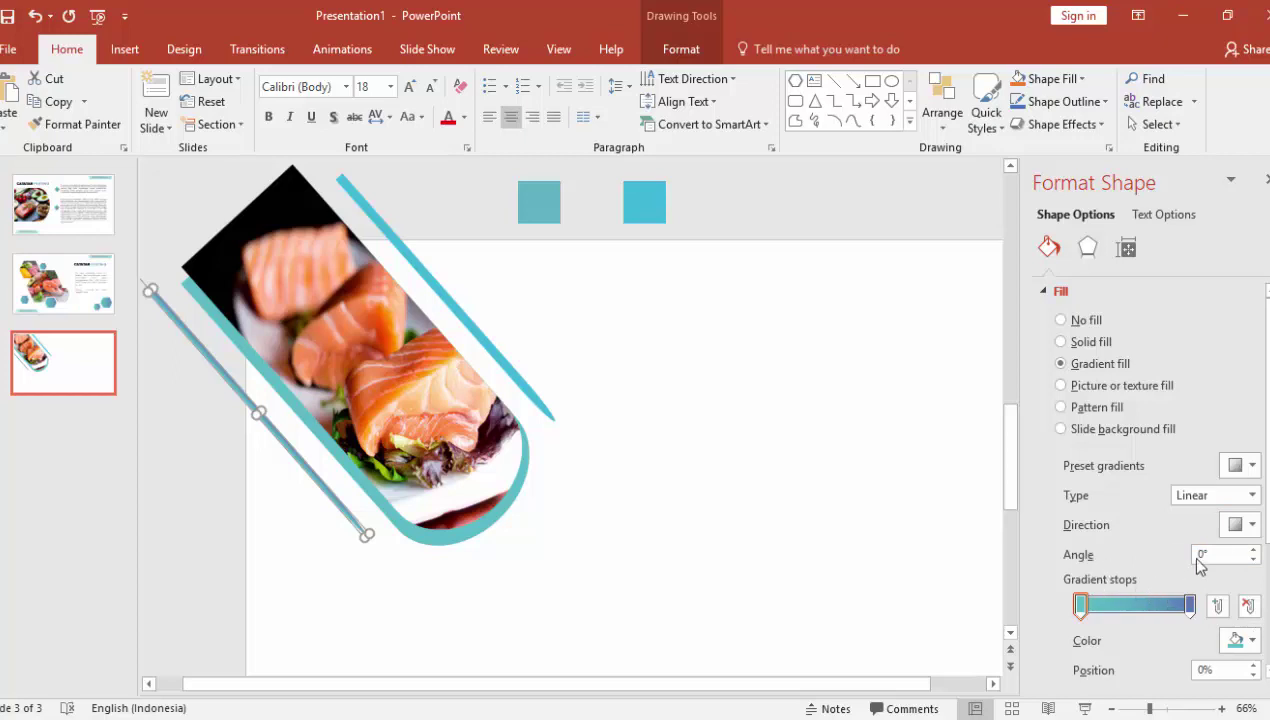
{"action": "left_click", "coordinate": [1240, 524]}
{"action": "left_click", "coordinate": [1132, 558]}
{"action": "left_click", "coordinate": [1189, 604]}
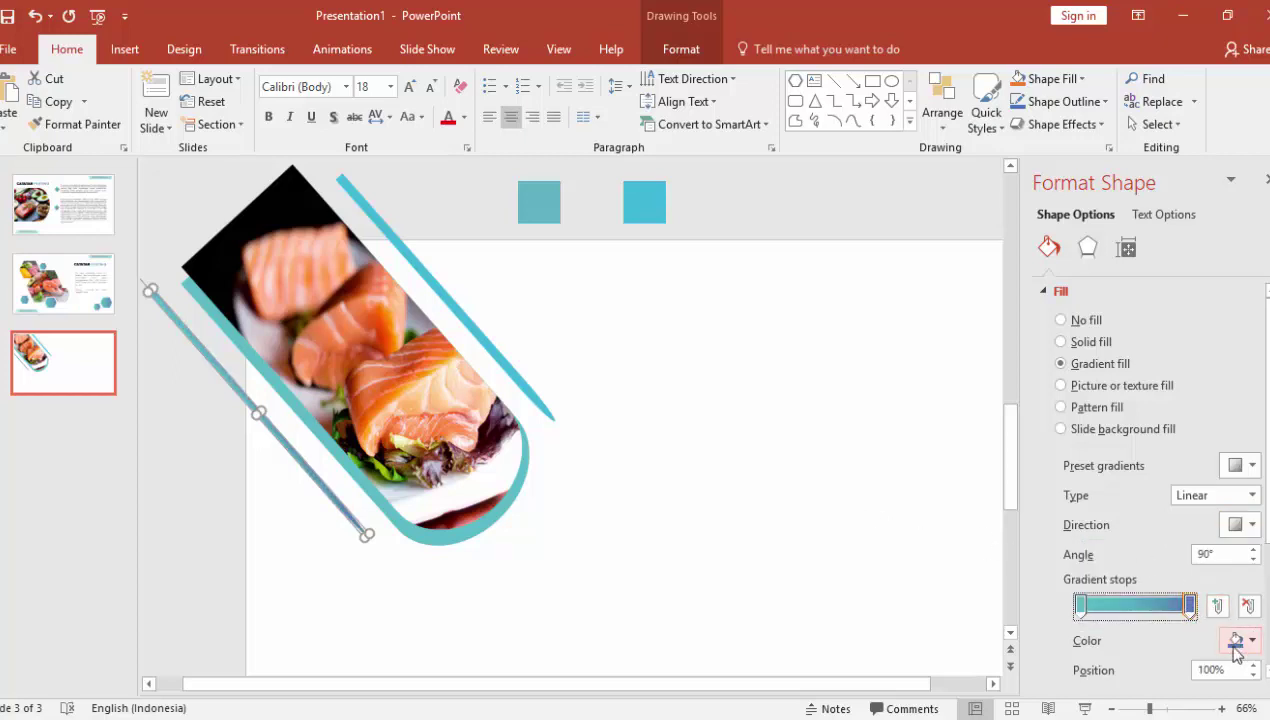
{"action": "left_click", "coordinate": [1218, 605]}
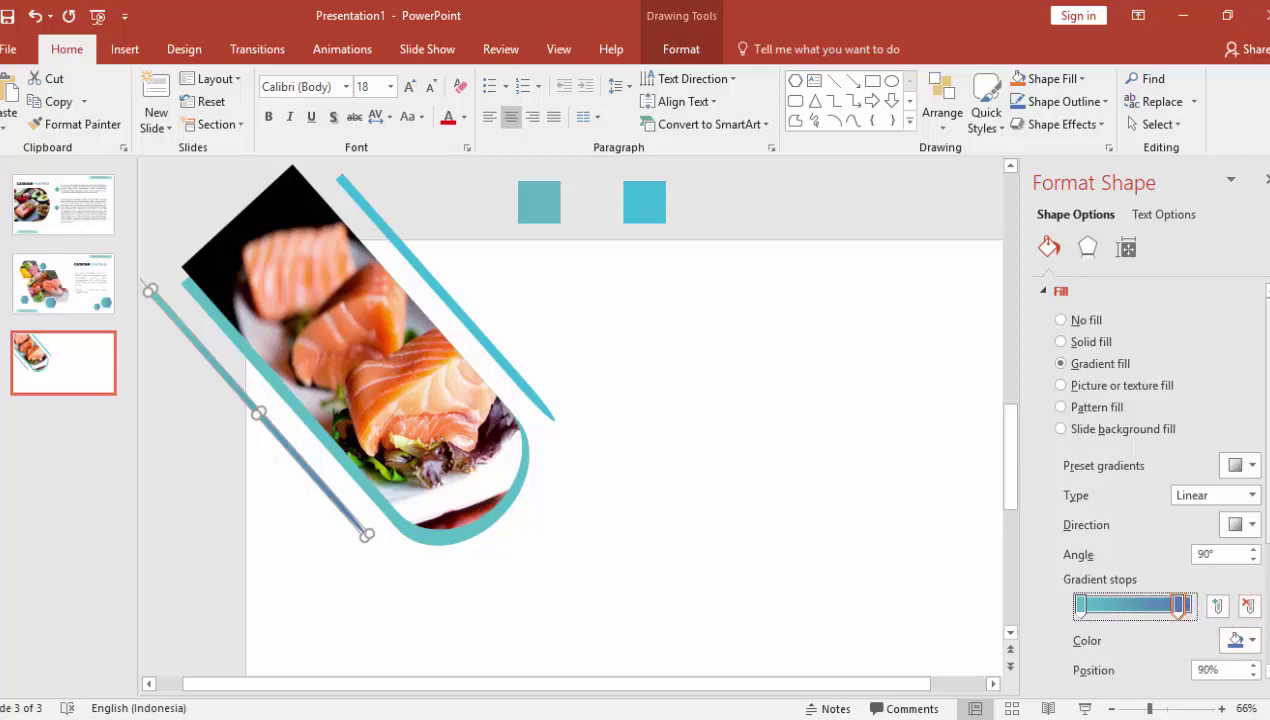
{"action": "scroll", "coordinate": [1248, 604], "scroll_direction": "down", "scroll_amount": 3}
{"action": "left_click_drag", "start_coordinate": [1152, 538], "coordinate": [1178, 538]}
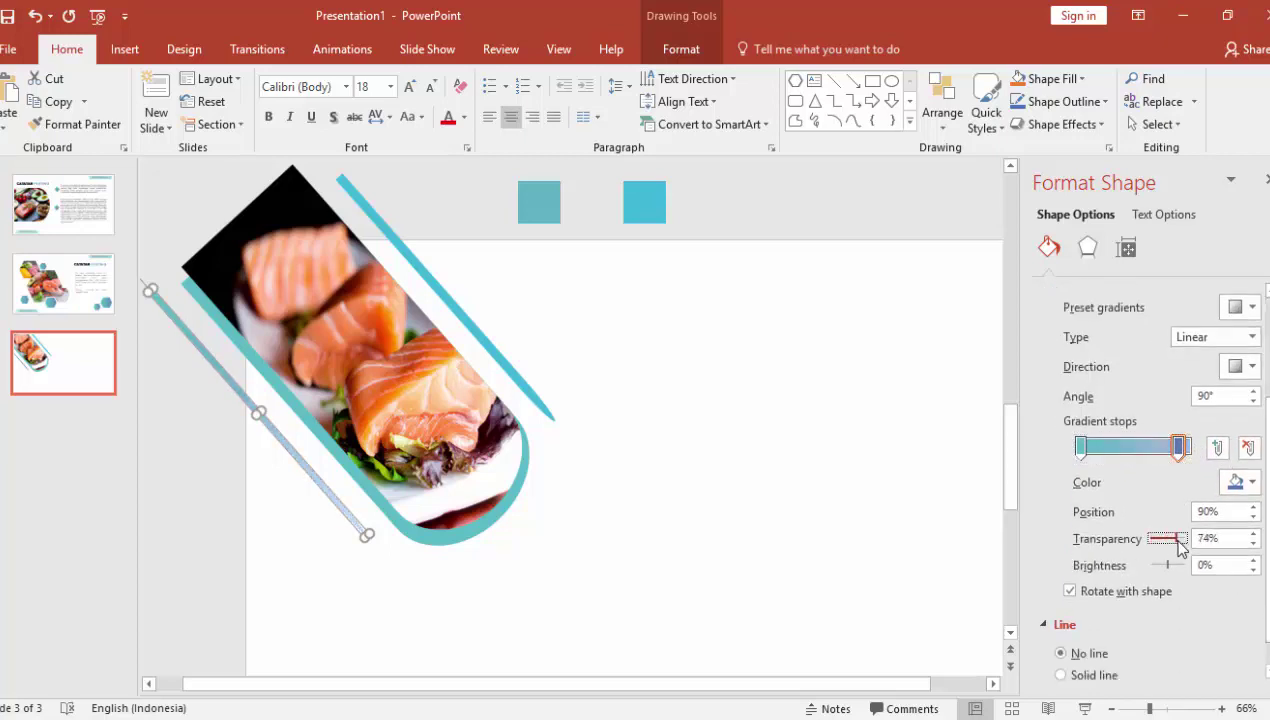
{"action": "left_click", "coordinate": [760, 463]}
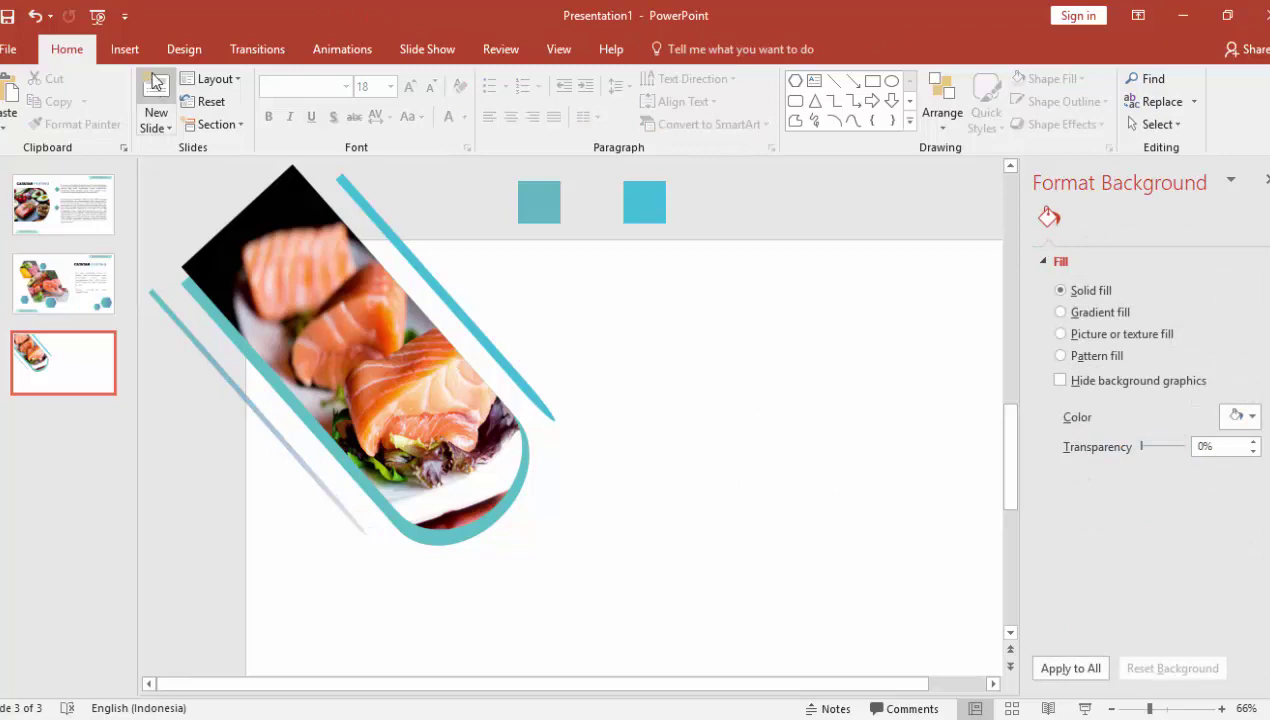
Draw a circle below the photo's lower-left with an opaque teal-to-blue gradient fill
{"action": "left_click", "coordinate": [125, 49]}
{"action": "left_click", "coordinate": [309, 100]}
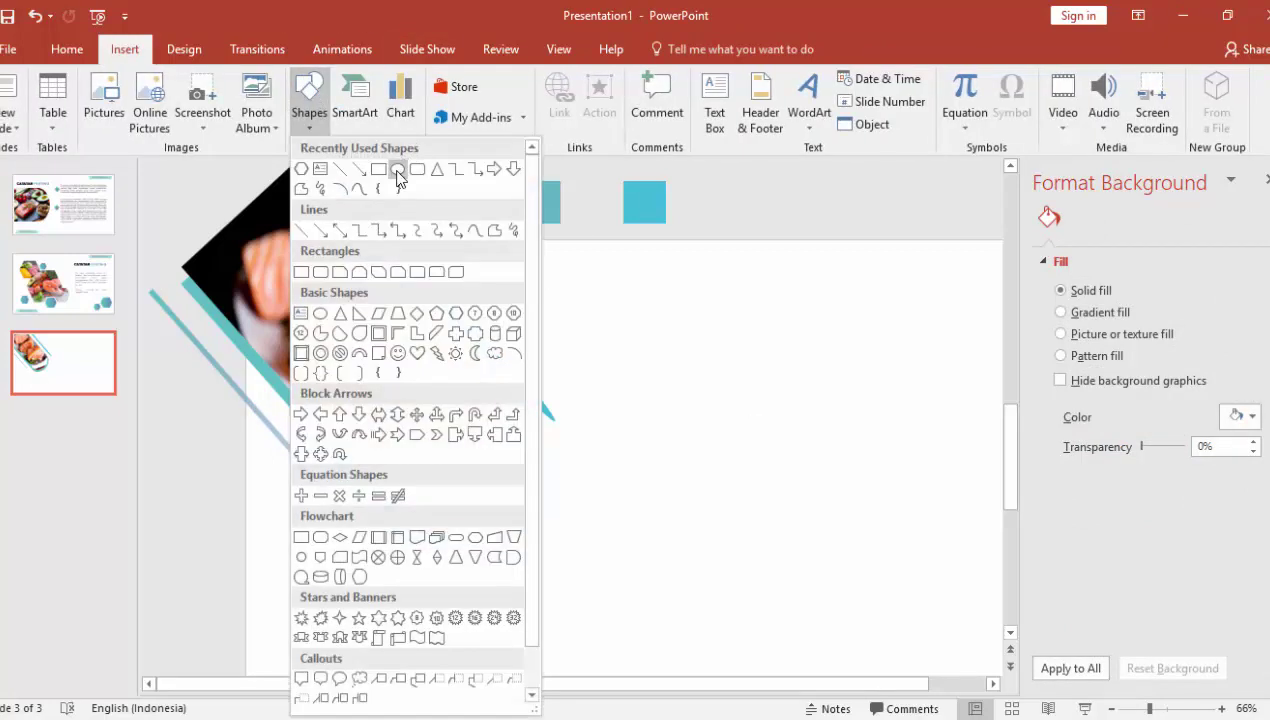
{"action": "left_click", "coordinate": [399, 171]}
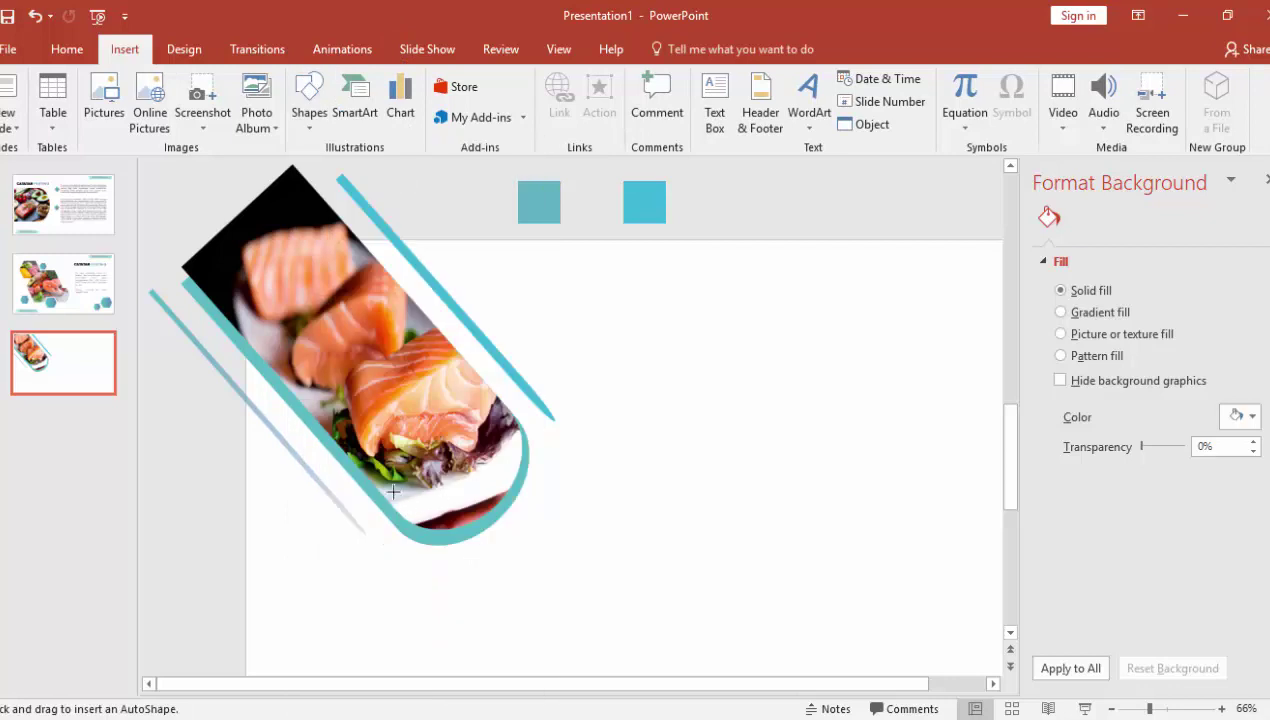
{"action": "left_click_drag", "start_coordinate": [289, 538], "coordinate": [345, 593]}
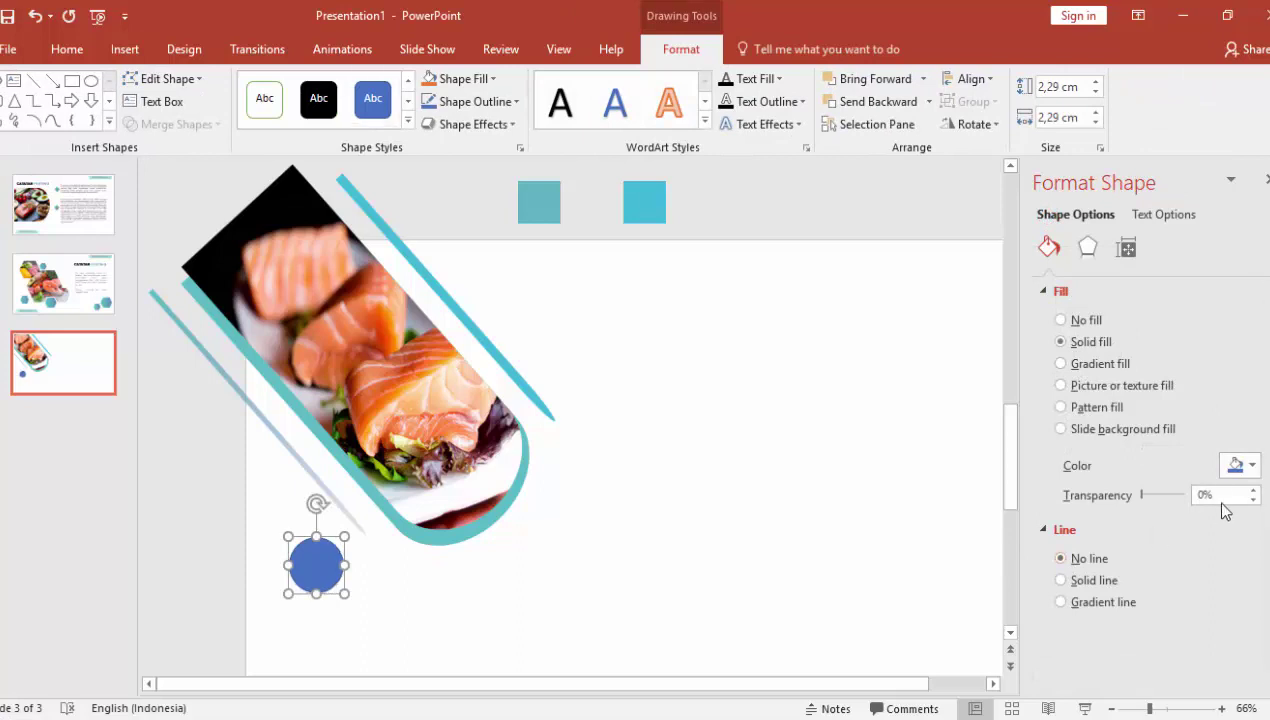
{"action": "left_click", "coordinate": [1100, 364]}
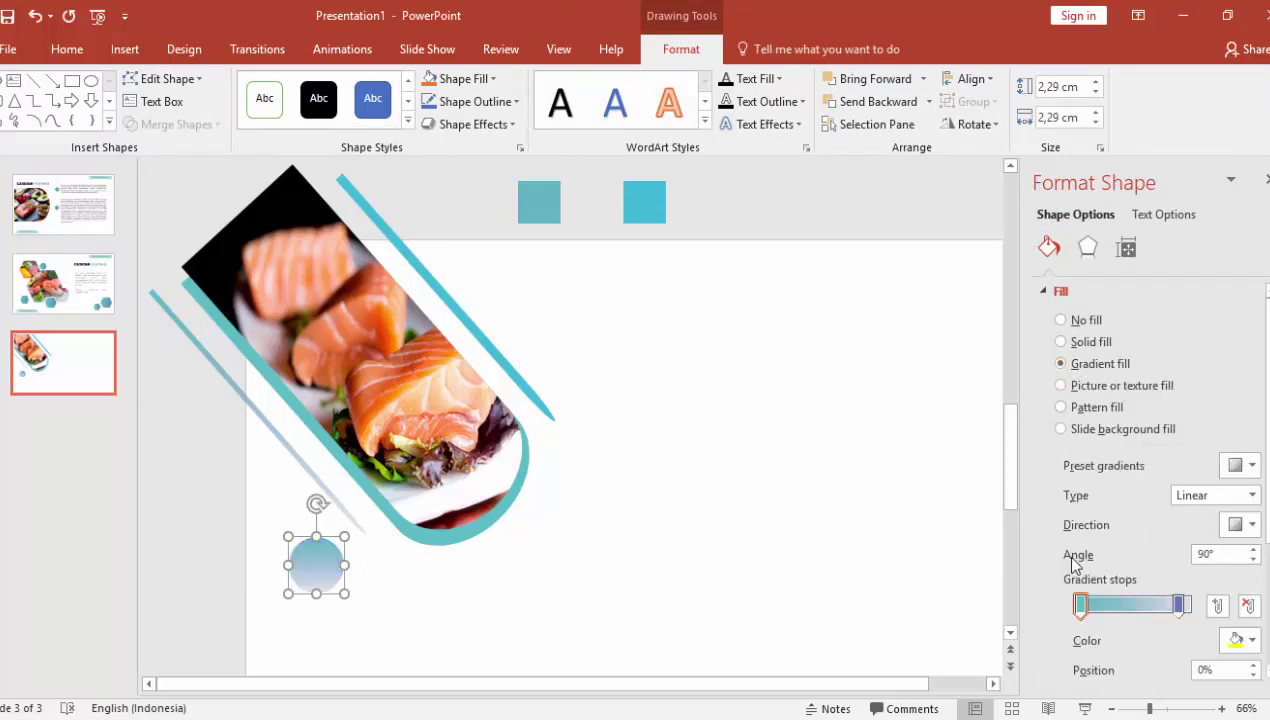
{"action": "left_click_drag", "start_coordinate": [1177, 606], "coordinate": [1189, 606]}
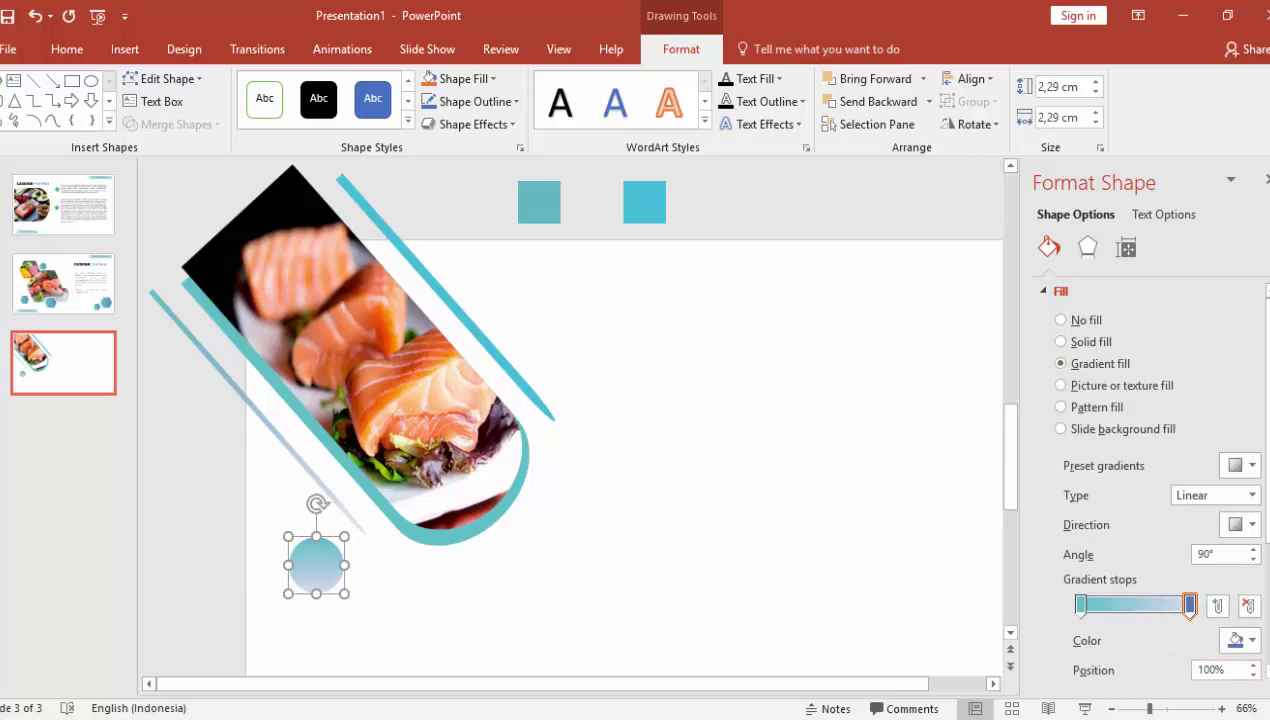
{"action": "scroll", "coordinate": [1224, 568], "scroll_direction": "down", "scroll_amount": 3}
{"action": "scroll", "coordinate": [1224, 568], "scroll_direction": "down", "scroll_amount": 1}
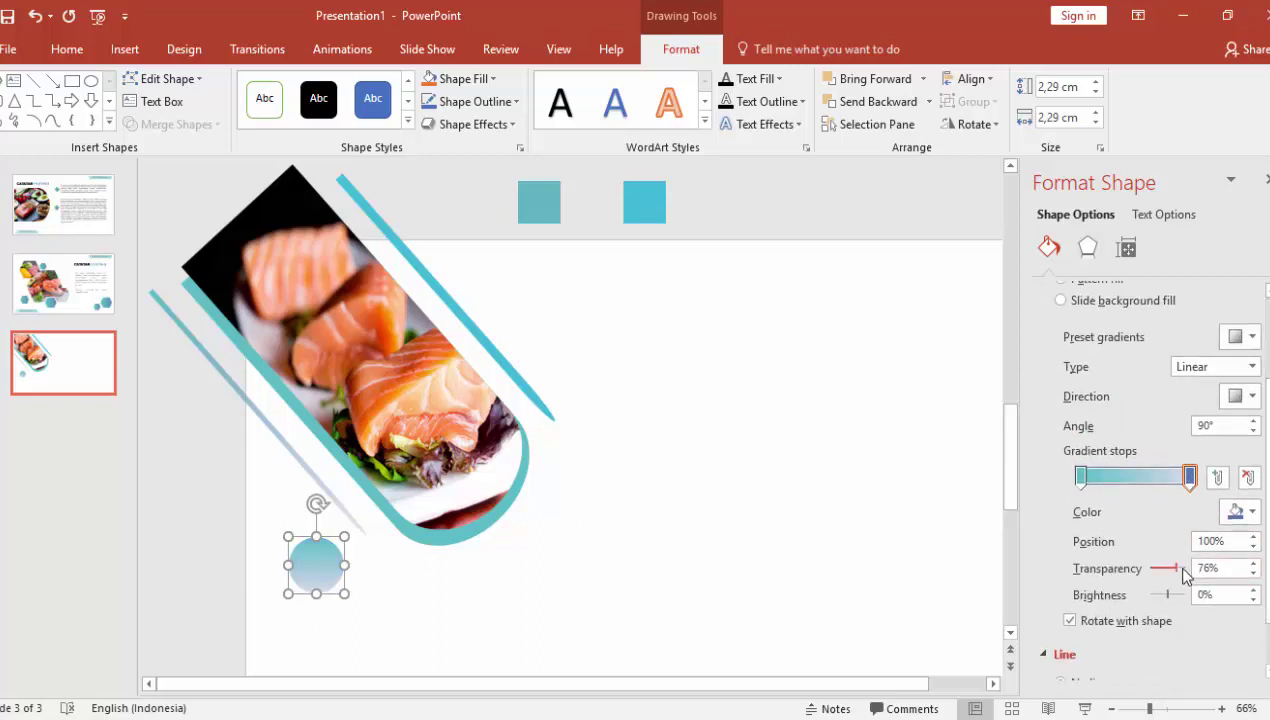
{"action": "mouse_move", "coordinate": [1178, 568]}
{"action": "left_mouse_down"}
{"action": "mouse_move", "coordinate": [1189, 568]}
{"action": "mouse_move", "coordinate": [1148, 570]}
{"action": "left_mouse_up"}
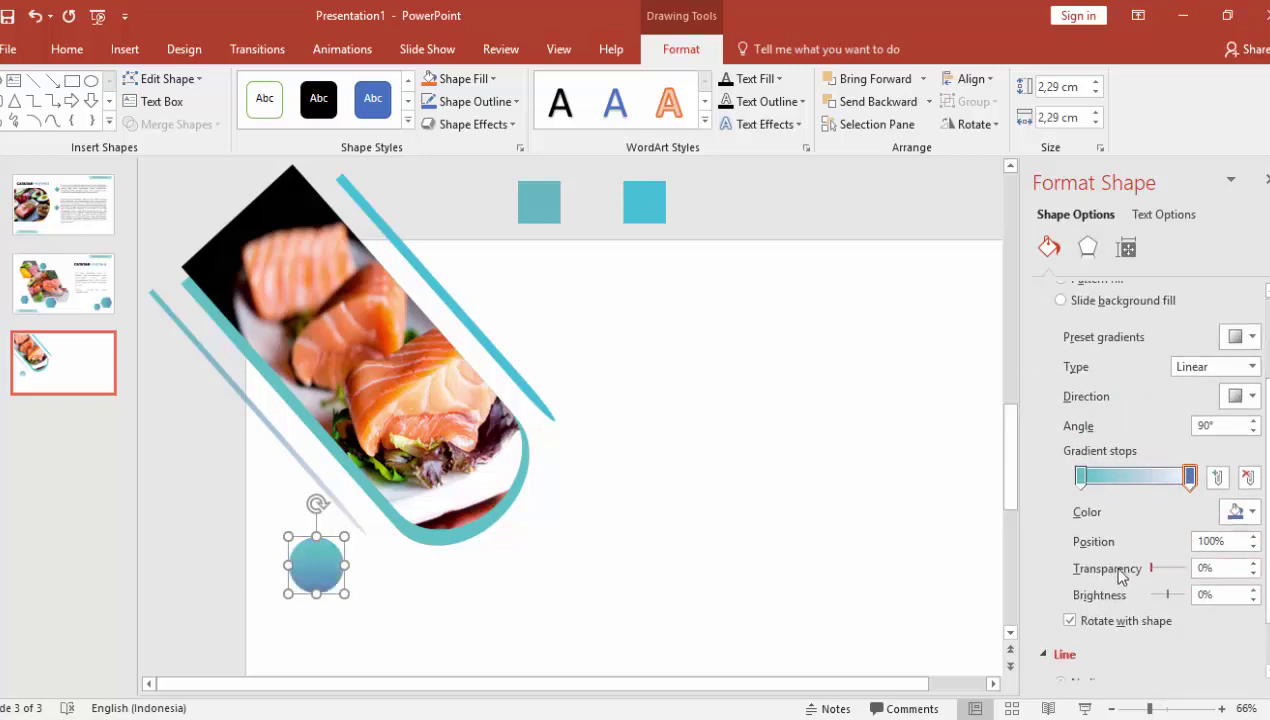
Copy the circle near the photo's top, sizing the copies 1.4 cm and 0.88 cm
{"action": "left_click", "coordinate": [584, 500]}
{"action": "mouse_move", "coordinate": [320, 572]}
{"action": "left_mouse_down"}
{"action": "mouse_move", "coordinate": [310, 556]}
{"action": "mouse_move", "coordinate": [514, 305]}
{"action": "left_mouse_up"}
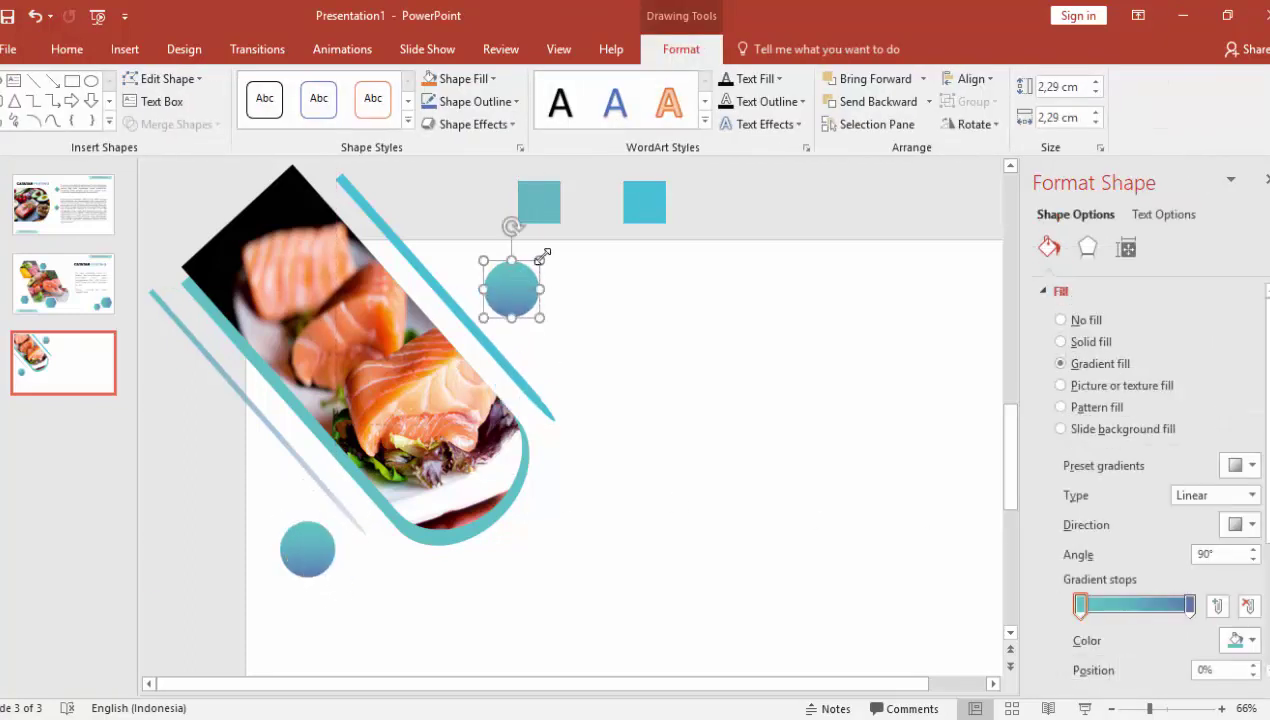
{"action": "mouse_move", "coordinate": [543, 257]}
{"action": "left_mouse_down"}
{"action": "mouse_move", "coordinate": [519, 281]}
{"action": "mouse_move", "coordinate": [484, 286]}
{"action": "mouse_move", "coordinate": [495, 517]}
{"action": "left_mouse_up"}
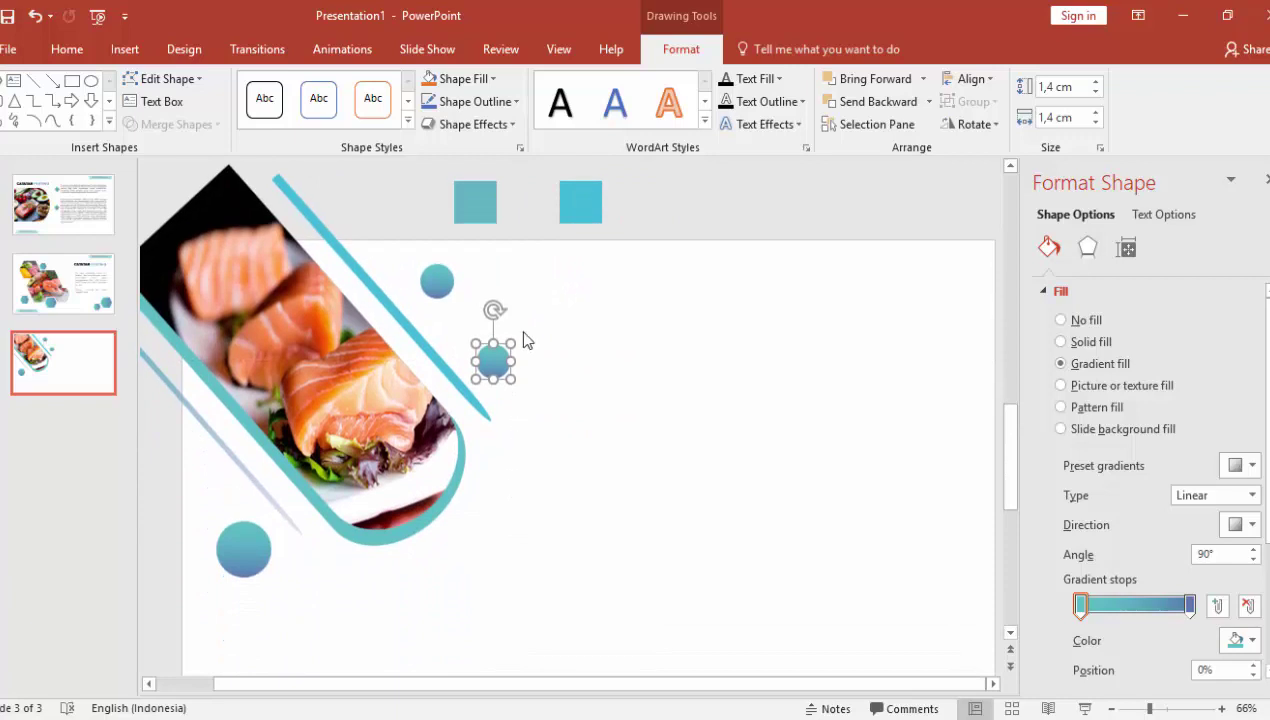
{"action": "left_click_drag", "start_coordinate": [519, 336], "coordinate": [497, 357]}
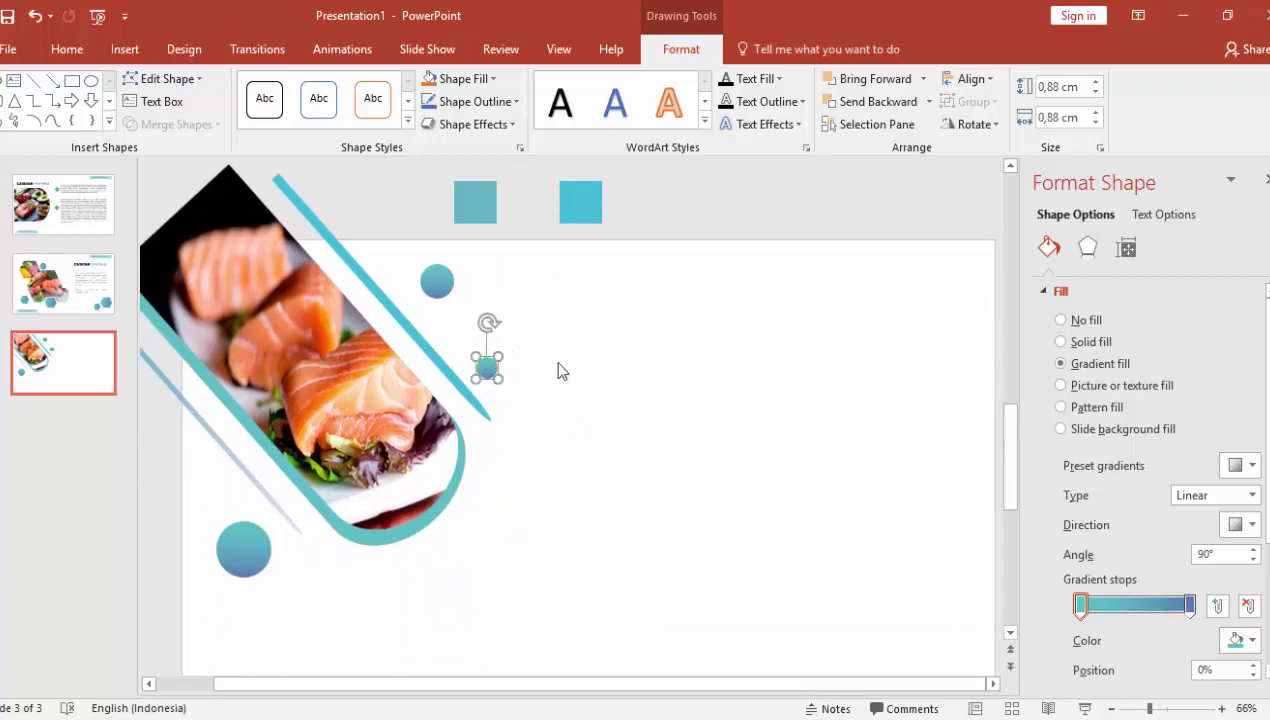
{"action": "left_click", "coordinate": [587, 373]}
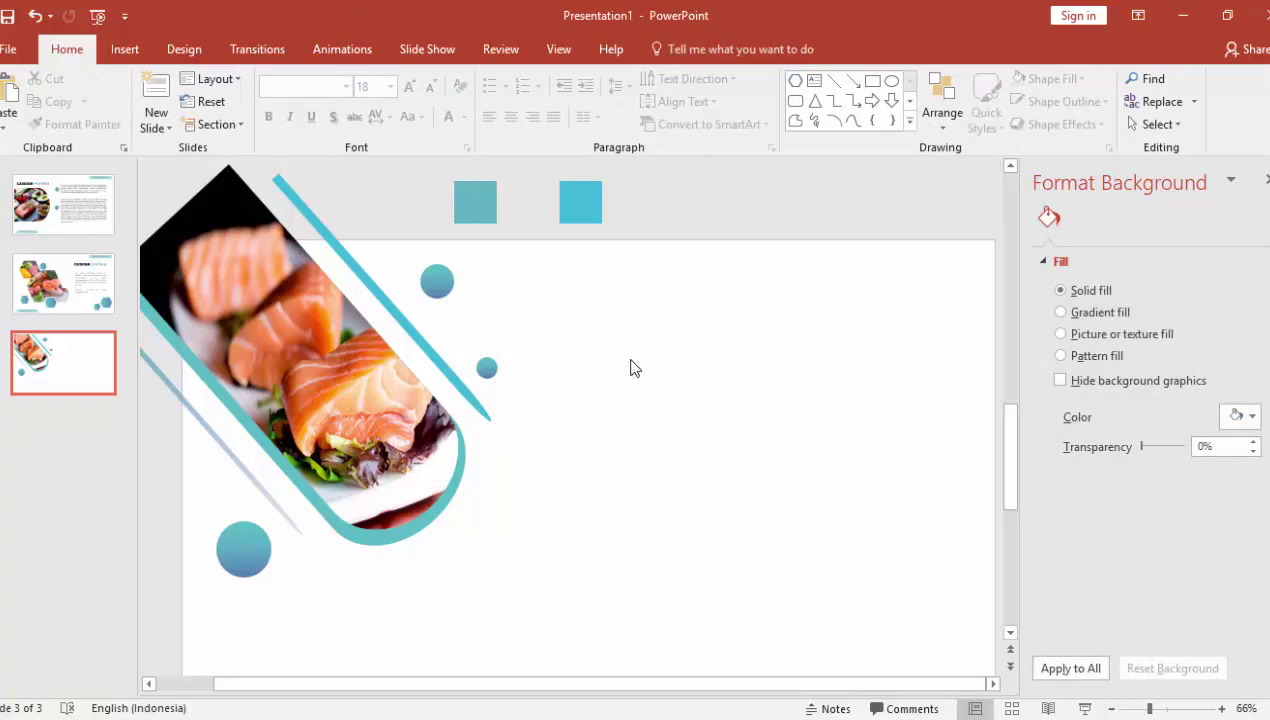
Draw a rounded pill-shaped bar to the right of the upper circles
{"action": "left_click", "coordinate": [118, 50]}
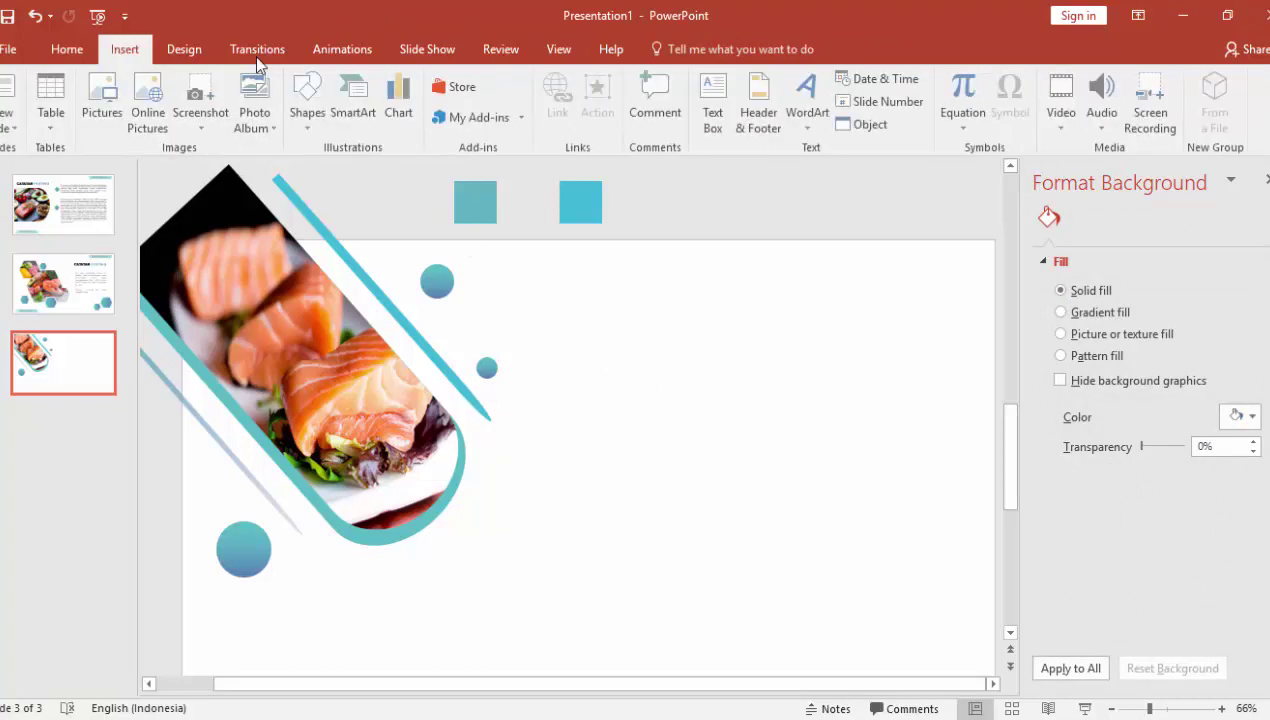
{"action": "left_click", "coordinate": [316, 104]}
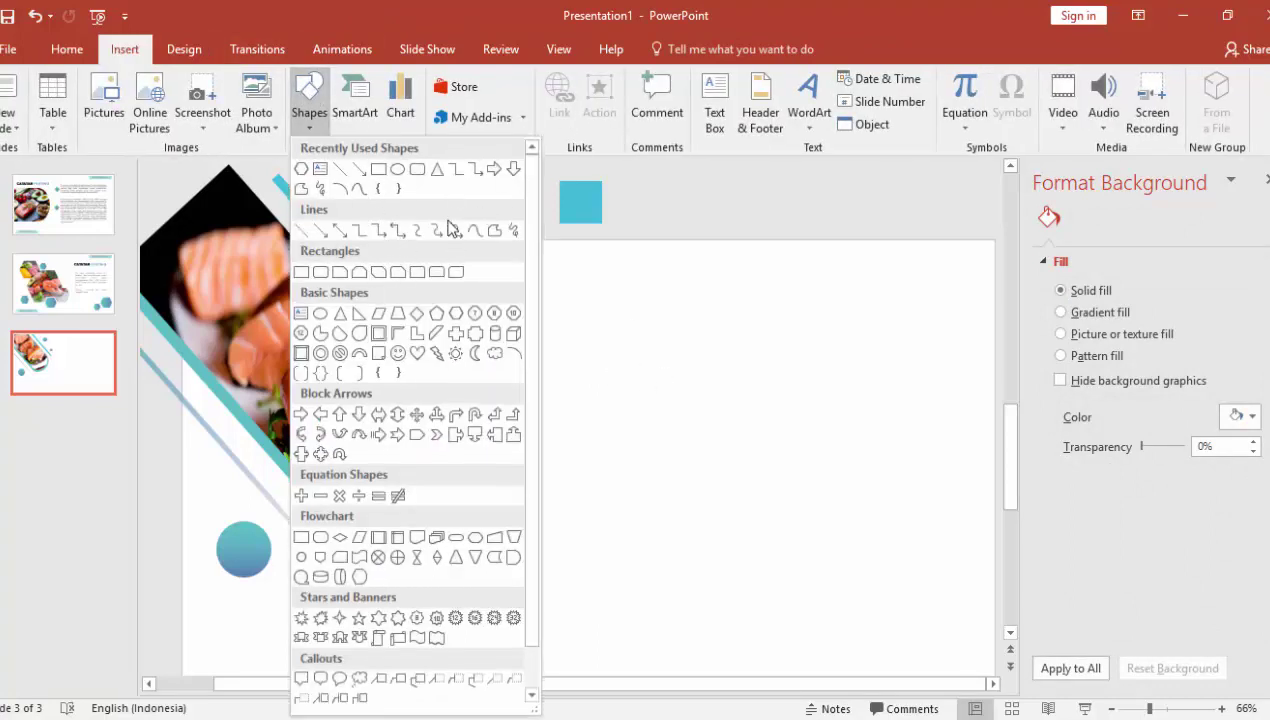
{"action": "left_click", "coordinate": [416, 169]}
{"action": "left_click_drag", "start_coordinate": [597, 276], "coordinate": [855, 316]}
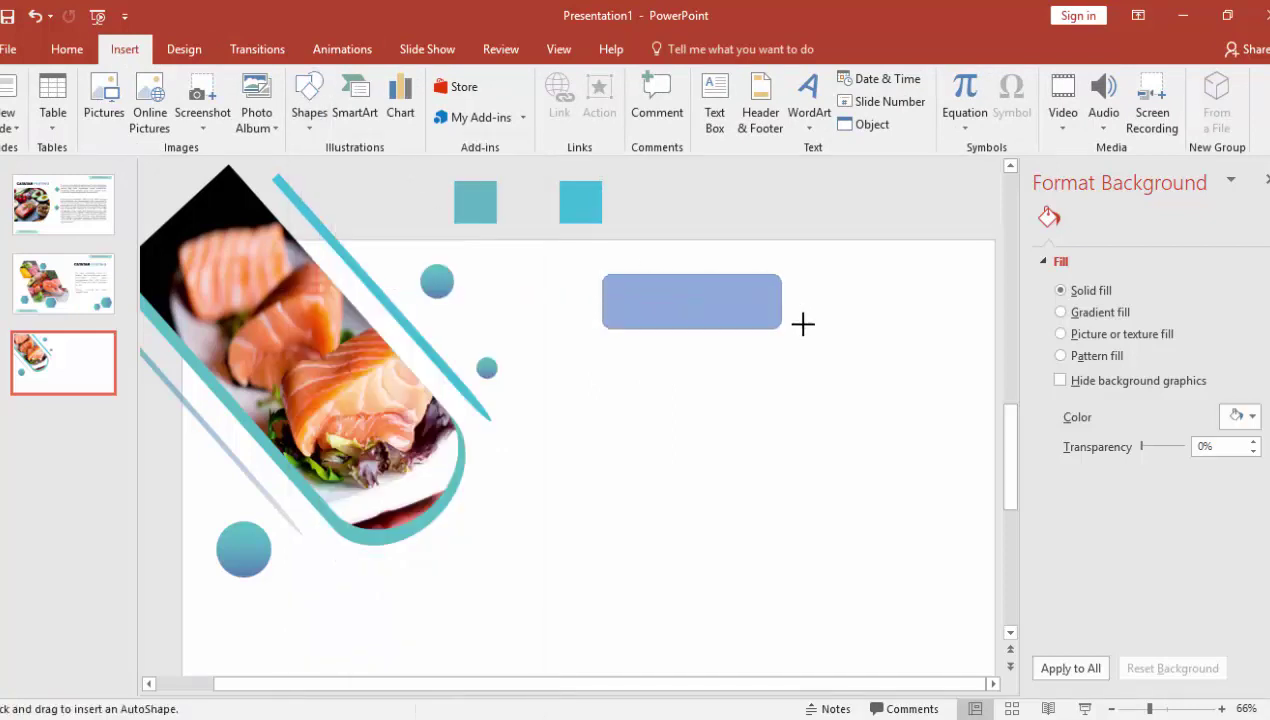
{"action": "left_click_drag", "start_coordinate": [609, 274], "coordinate": [662, 277]}
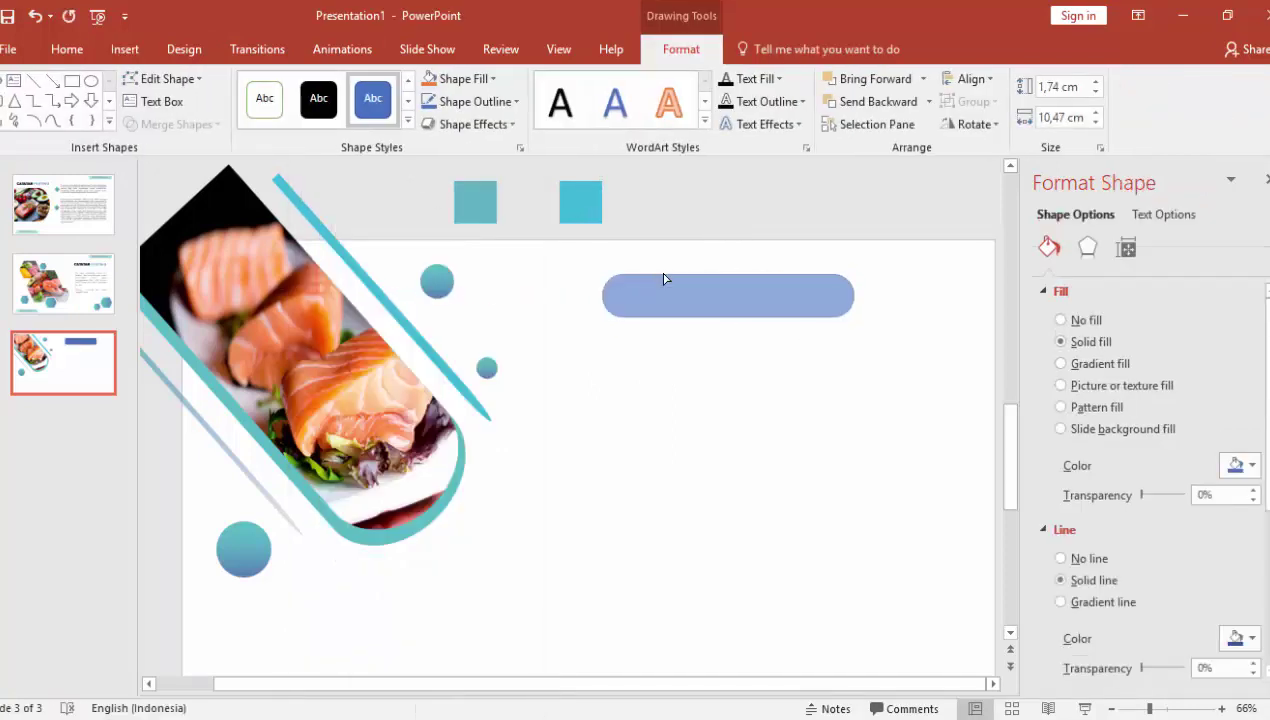
{"action": "left_click_drag", "start_coordinate": [840, 293], "coordinate": [864, 294]}
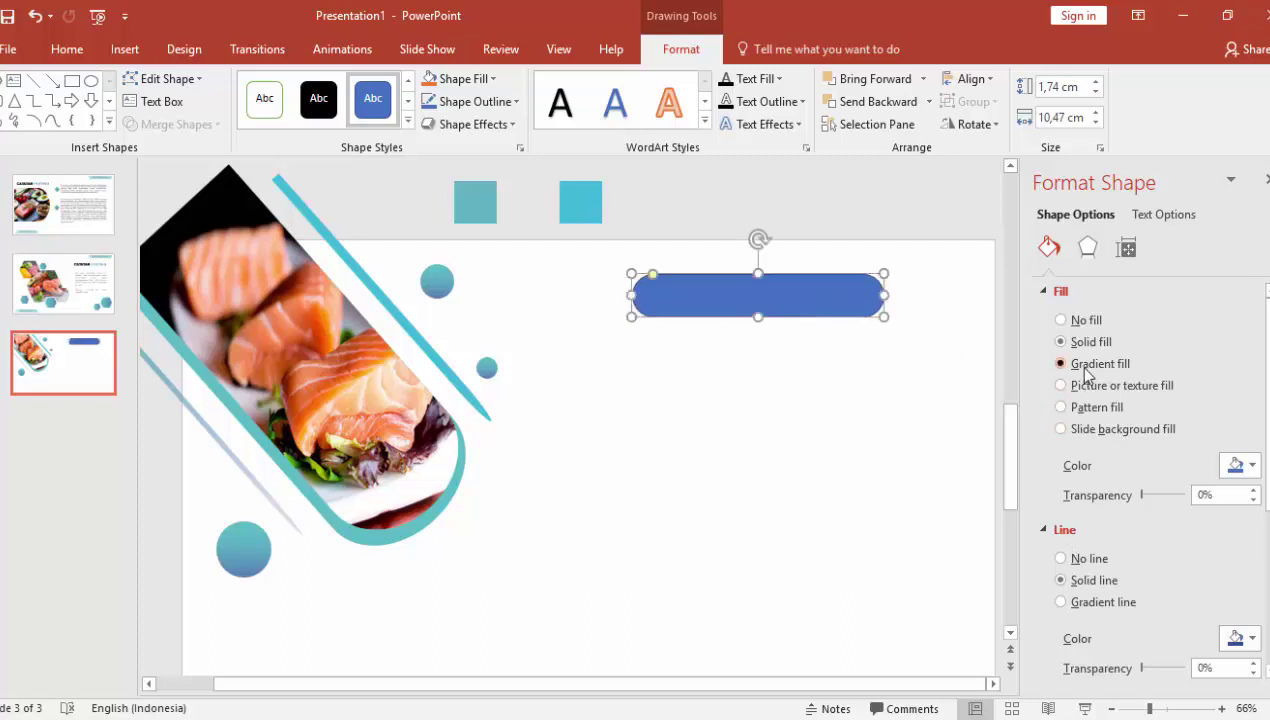
Give the pill a left-to-right gradient, no outline and an outer offset shadow
{"action": "left_click", "coordinate": [1061, 363]}
{"action": "left_click", "coordinate": [1237, 525]}
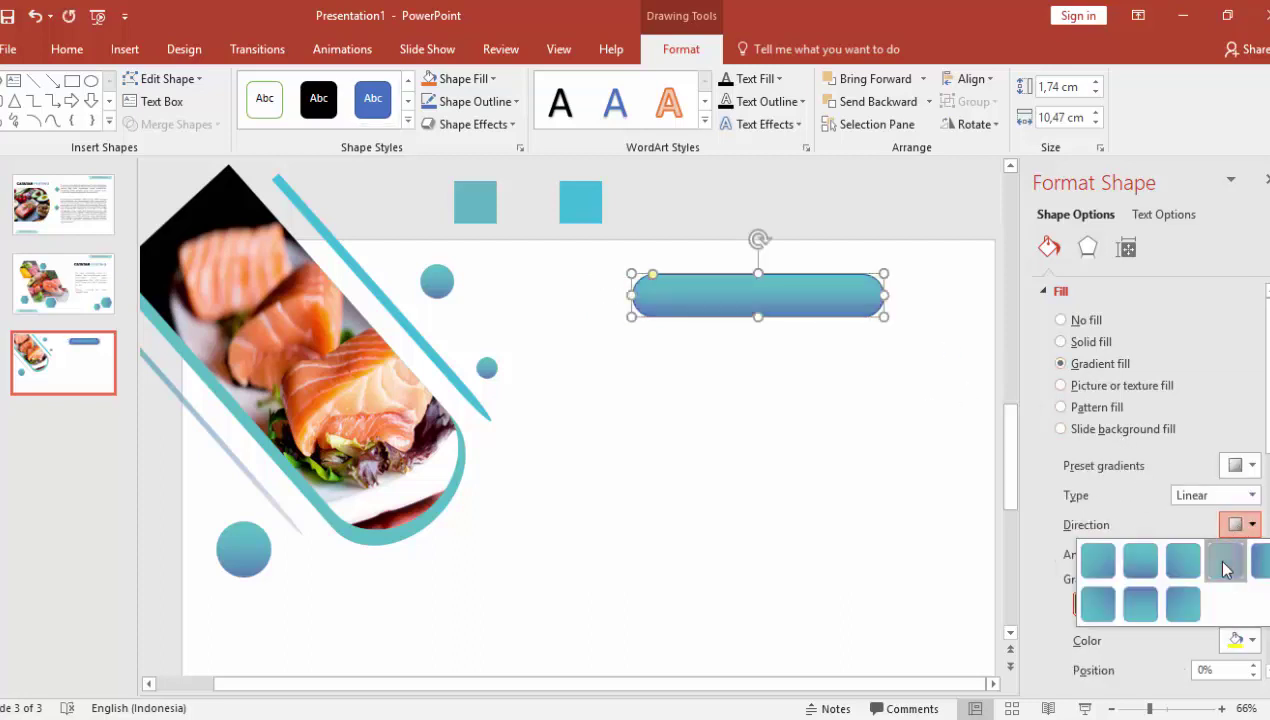
{"action": "left_click", "coordinate": [1225, 560]}
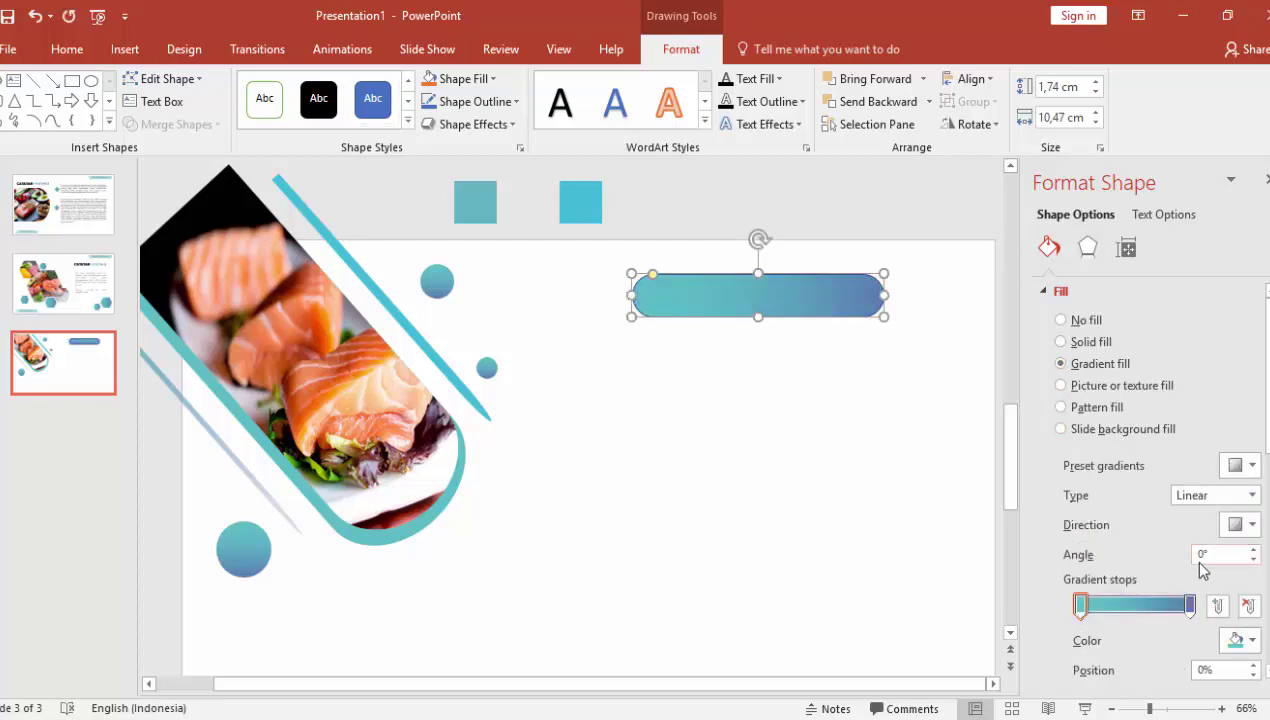
{"action": "left_click", "coordinate": [1049, 291]}
{"action": "left_click", "coordinate": [1061, 346]}
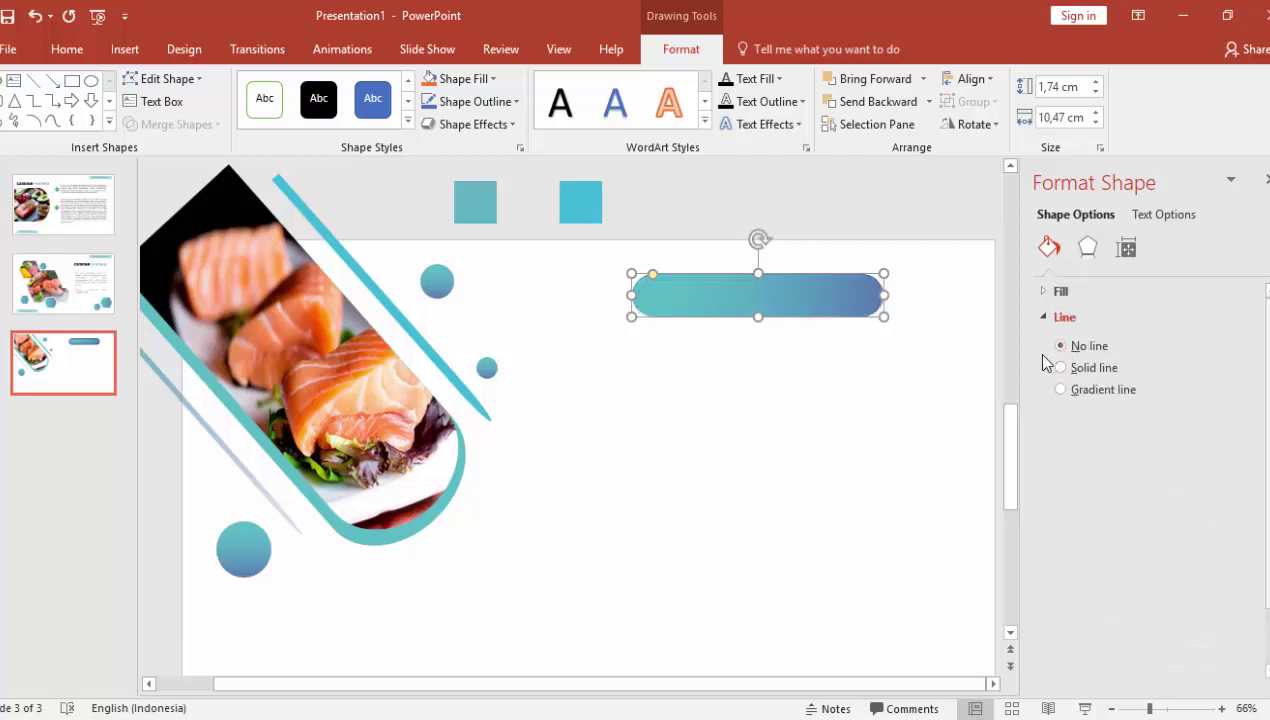
{"action": "left_click", "coordinate": [1088, 247]}
{"action": "left_click", "coordinate": [1232, 318]}
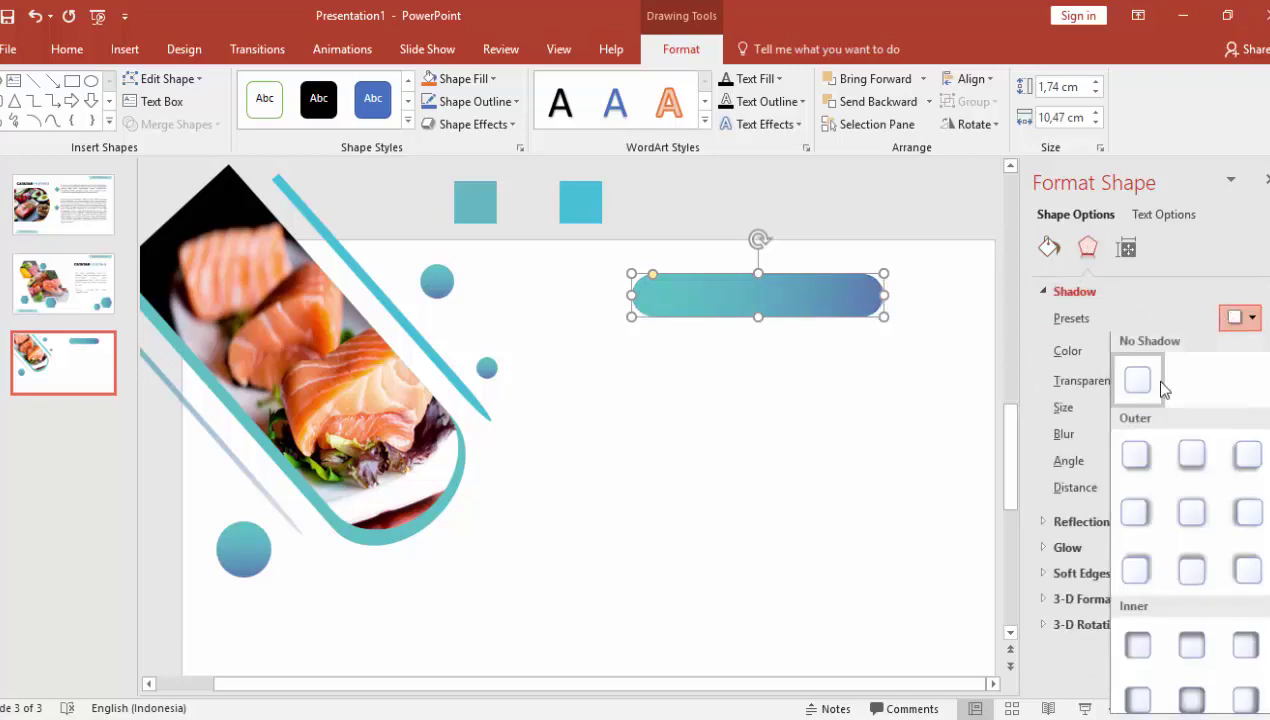
{"action": "left_click", "coordinate": [1127, 455]}
{"action": "left_click", "coordinate": [868, 421]}
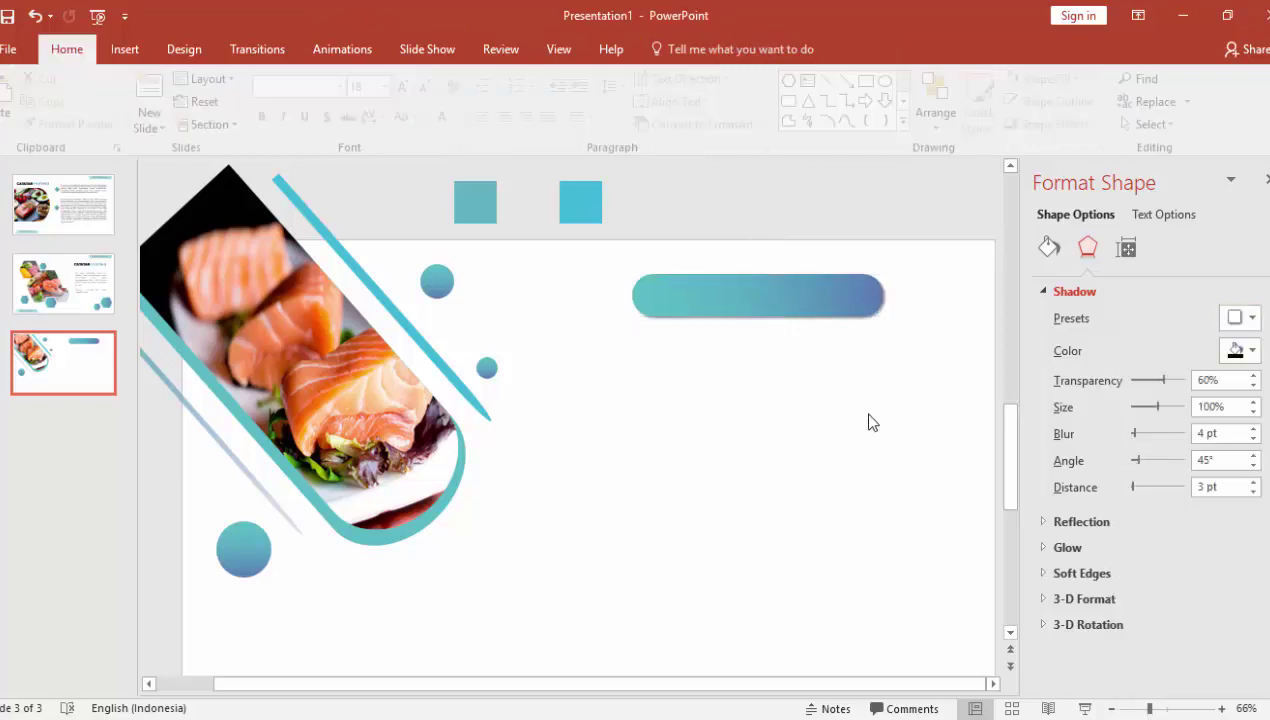
{"action": "left_click", "coordinate": [104, 281]}
Place slide 2's CATATAN PENTING title on the slide 3 pill in white, fitting the pill
{"action": "left_click", "coordinate": [700, 247]}
{"action": "left_click", "coordinate": [700, 247]}
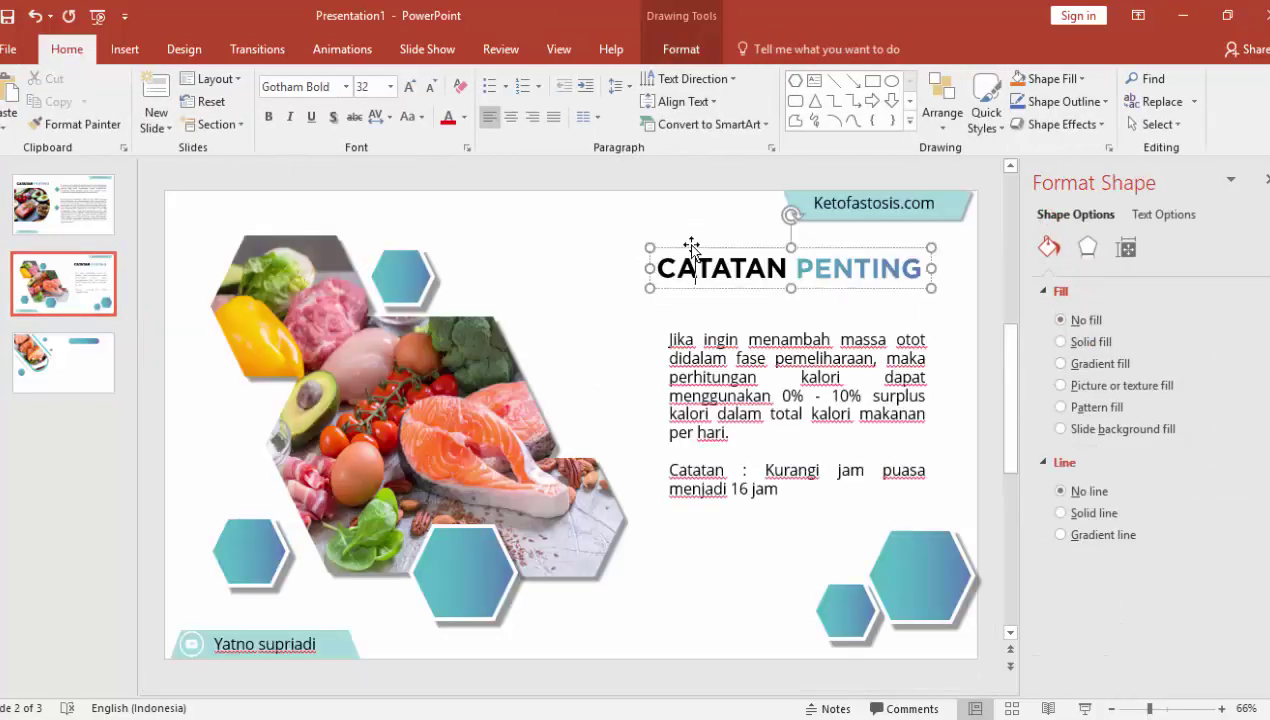
{"action": "key", "text": "ctrl+c"}
{"action": "left_click", "coordinate": [80, 362]}
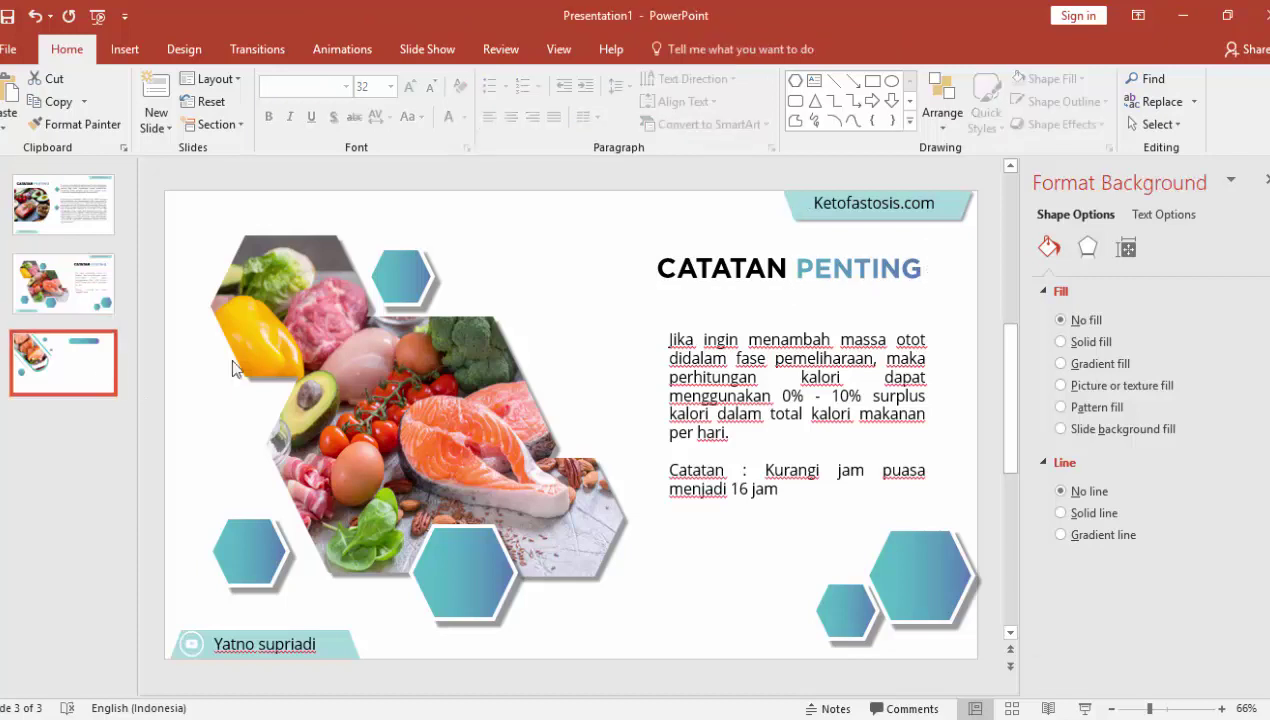
{"action": "key", "text": "ctrl+v"}
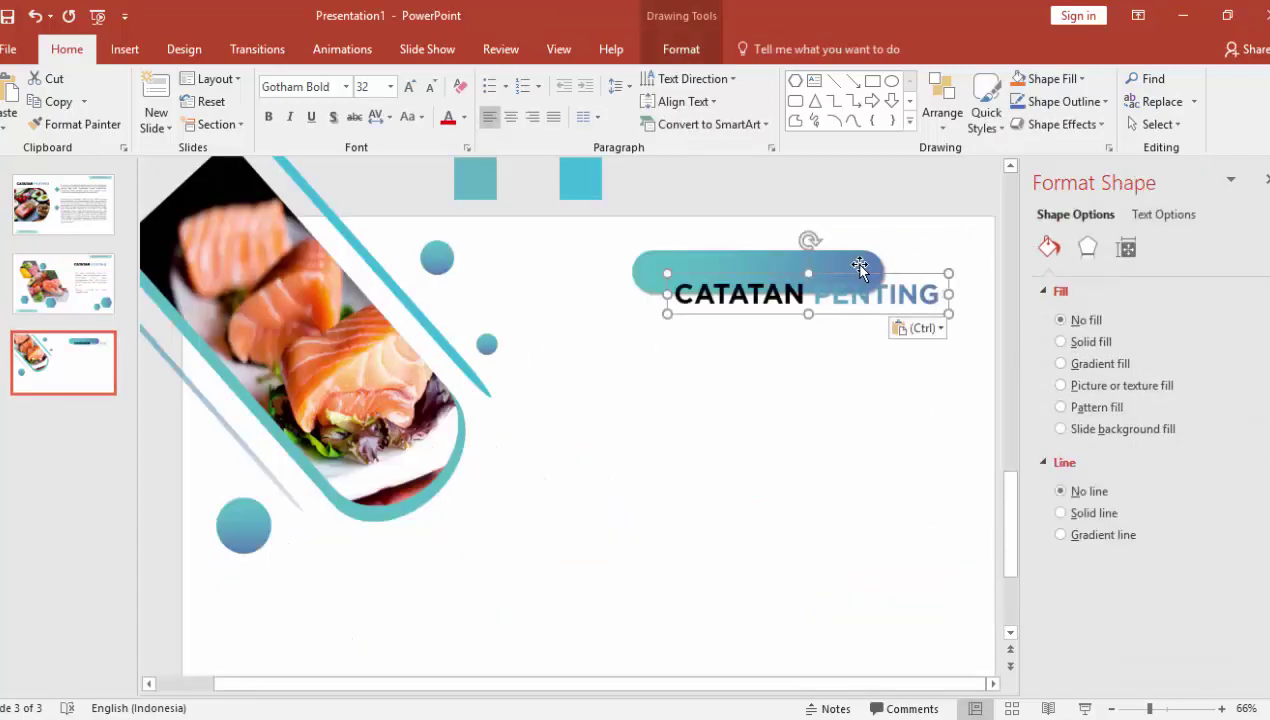
{"action": "mouse_move", "coordinate": [862, 265]}
{"action": "left_mouse_down"}
{"action": "mouse_move", "coordinate": [868, 295]}
{"action": "mouse_move", "coordinate": [948, 294]}
{"action": "left_mouse_up"}
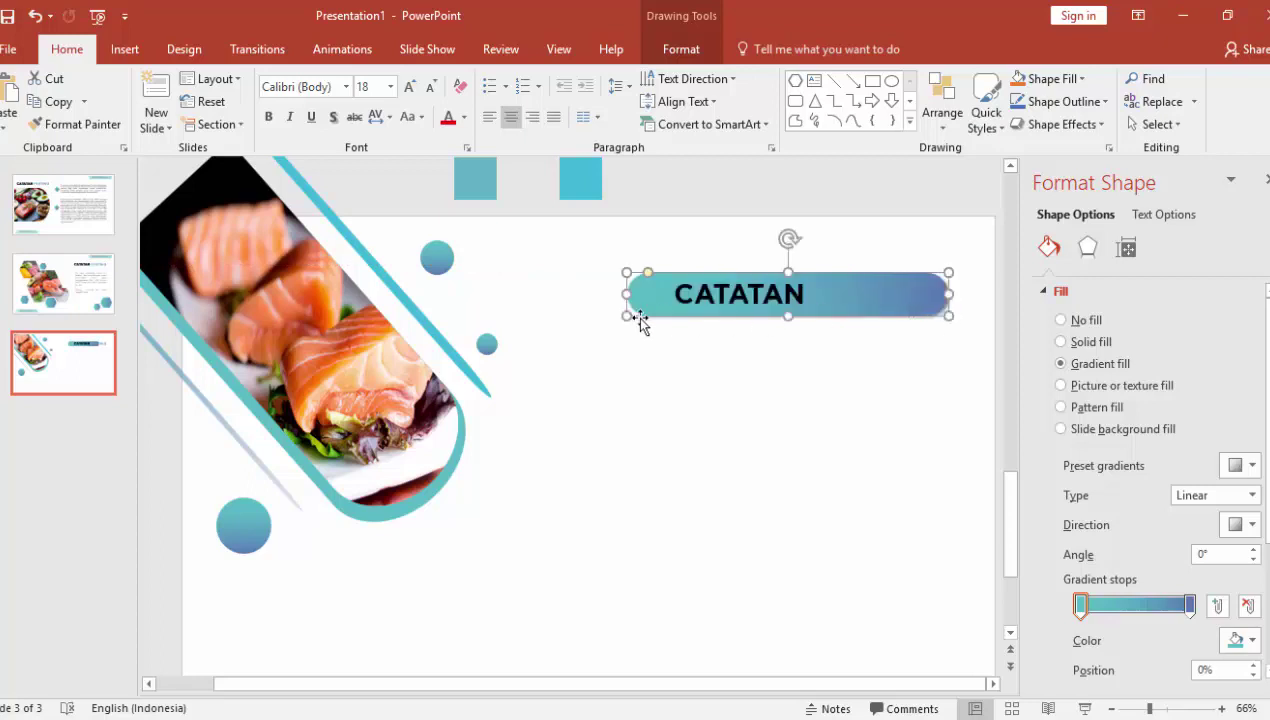
{"action": "left_click_drag", "start_coordinate": [628, 292], "coordinate": [667, 294]}
{"action": "left_click", "coordinate": [688, 275]}
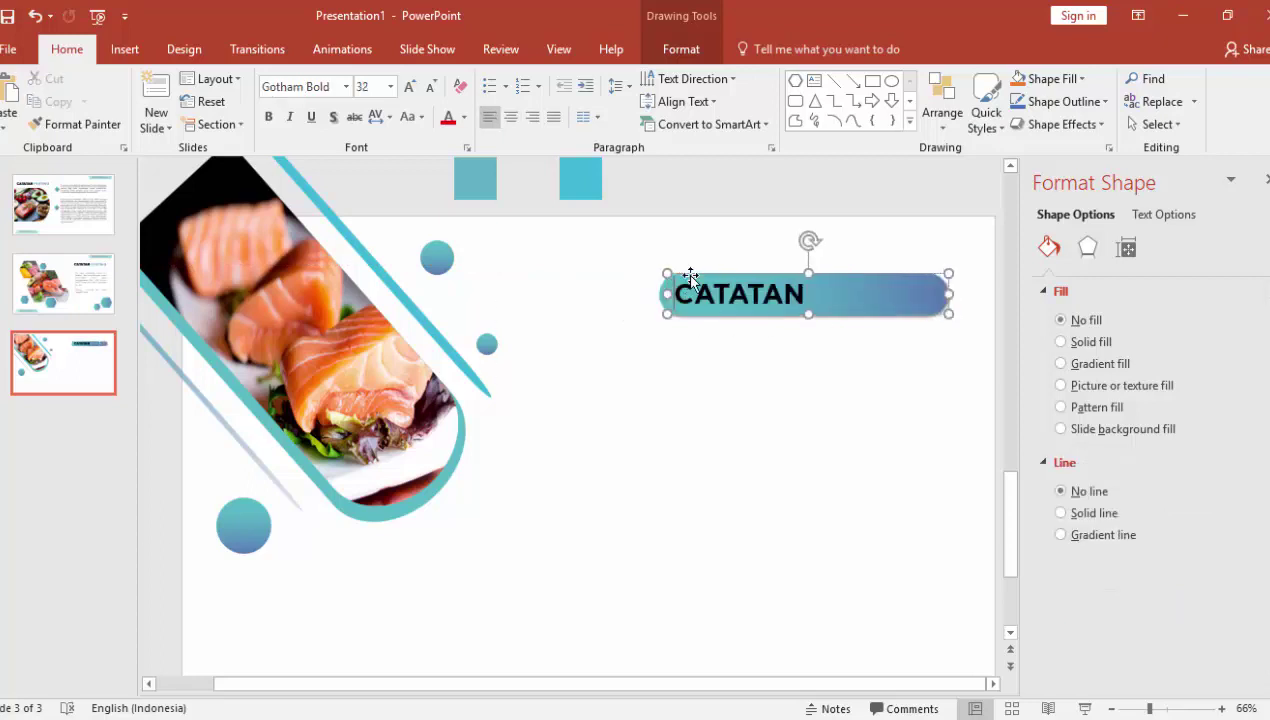
{"action": "left_click", "coordinate": [464, 117]}
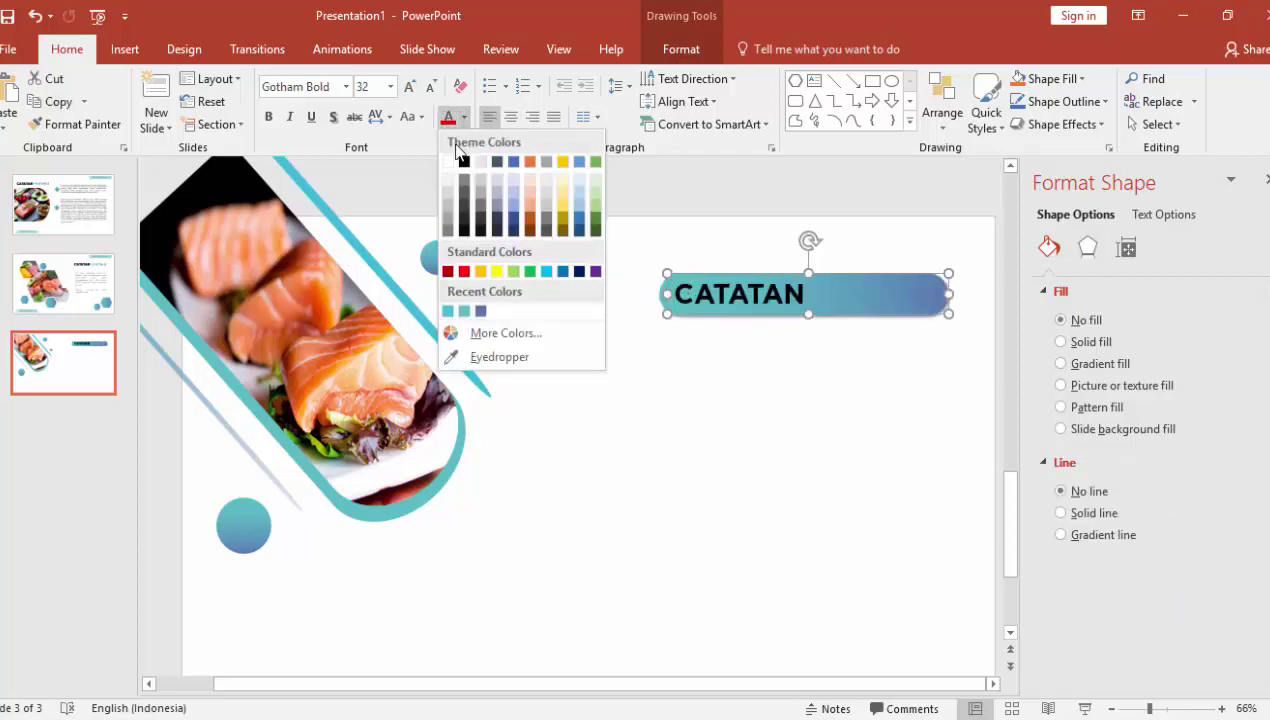
{"action": "left_click", "coordinate": [449, 163]}
{"action": "left_click", "coordinate": [644, 356]}
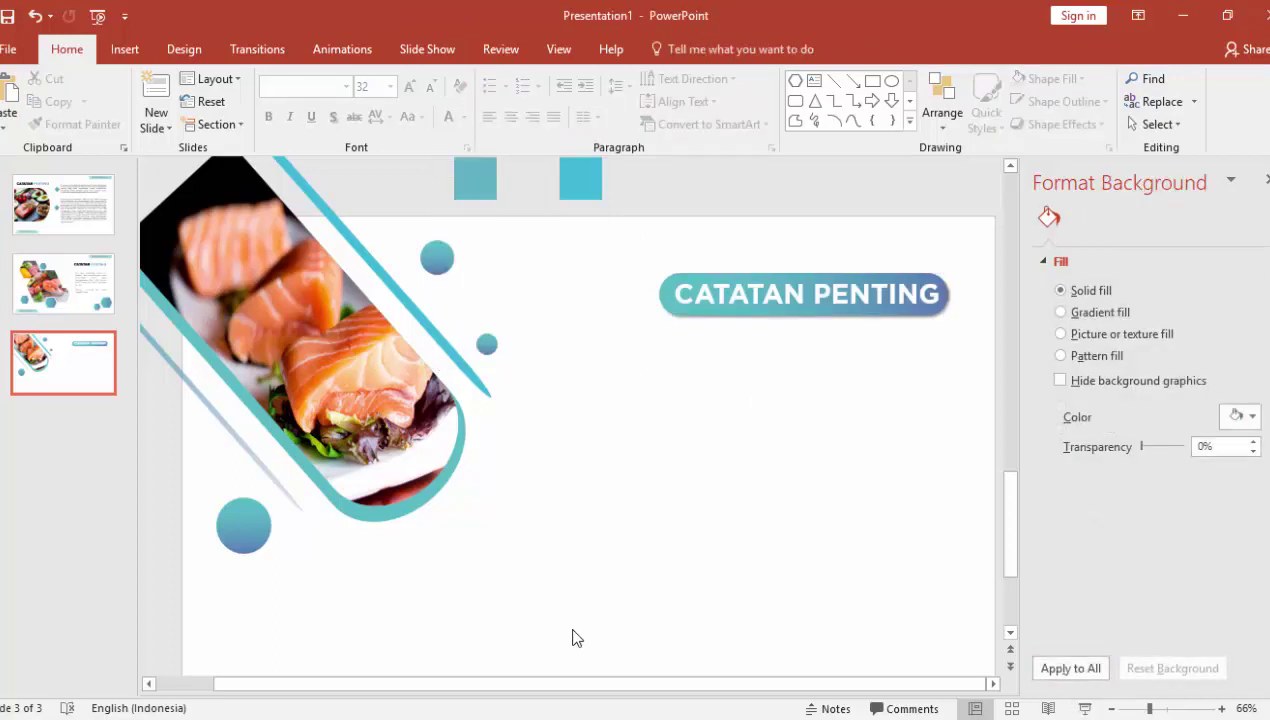
Copy the Word paragraph from 'Jika ingin mempercepat' to '23 jam' in Protokol Fastosis
{"action": "left_click", "coordinate": [567, 710]}
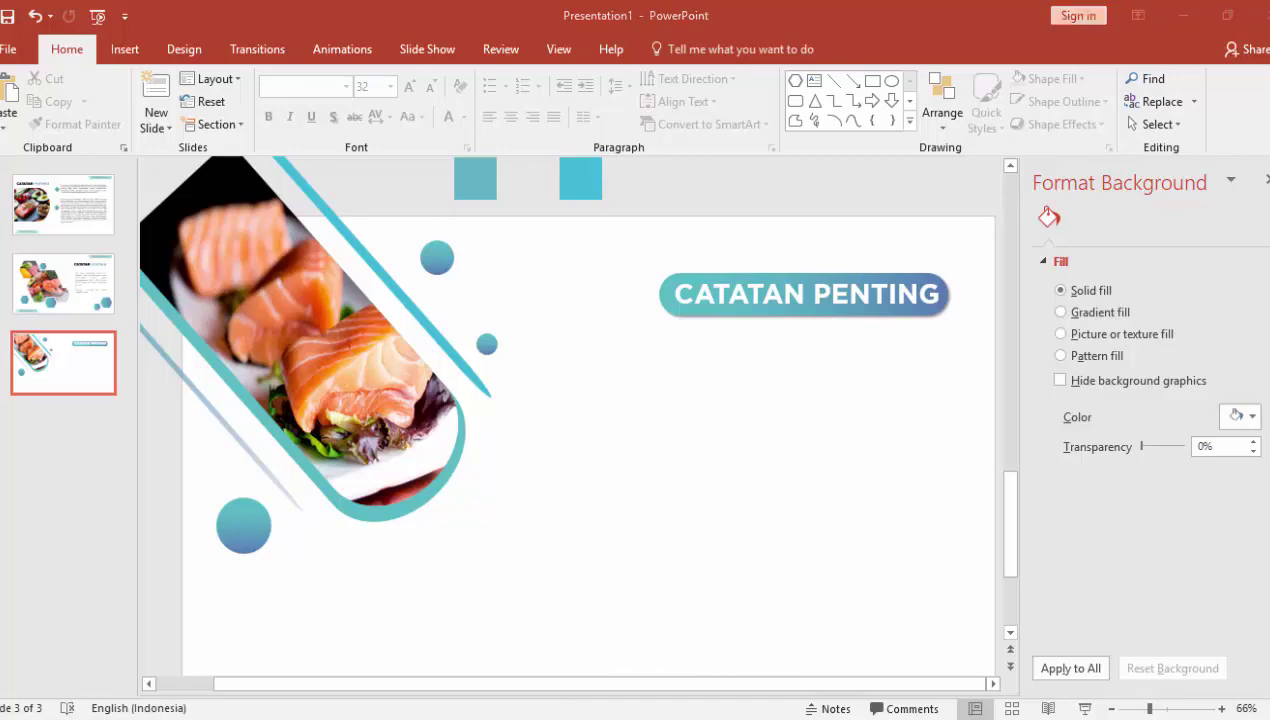
{"action": "scroll", "coordinate": [130, 358], "scroll_direction": "down", "scroll_amount": 2}
{"action": "scroll", "coordinate": [130, 358], "scroll_direction": "down", "scroll_amount": 1}
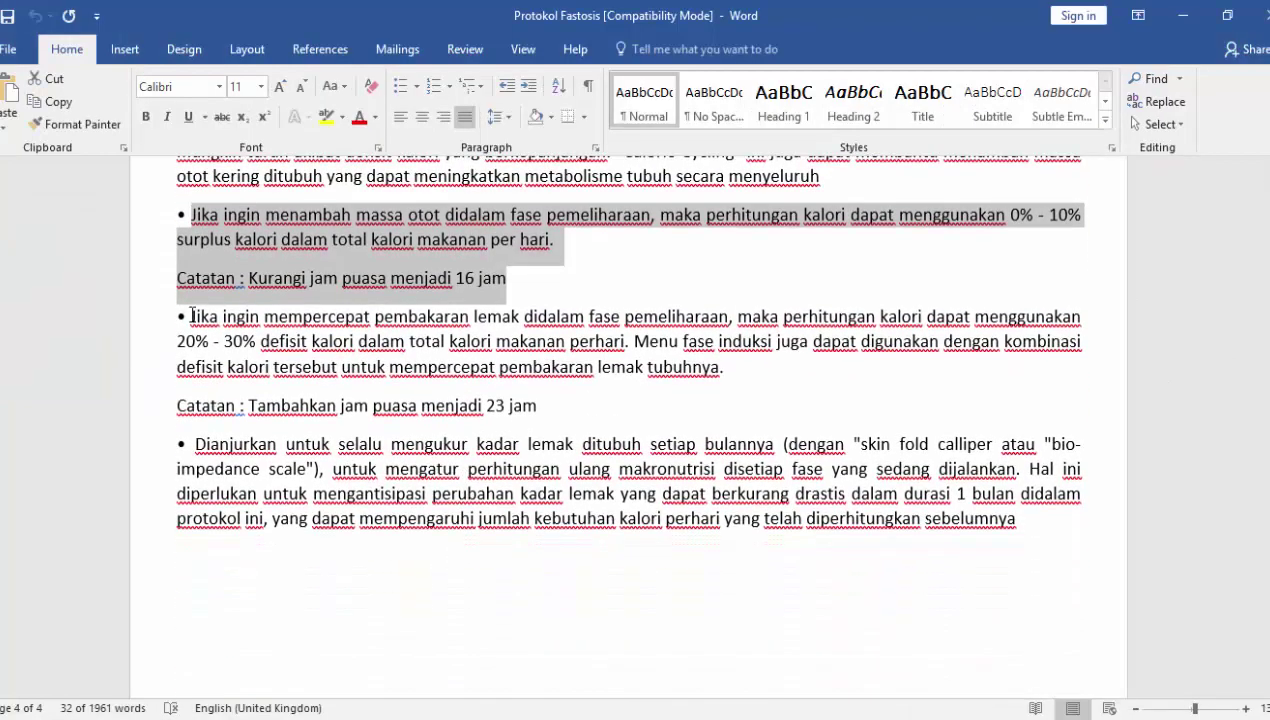
{"action": "left_click_drag", "start_coordinate": [191, 316], "coordinate": [537, 401]}
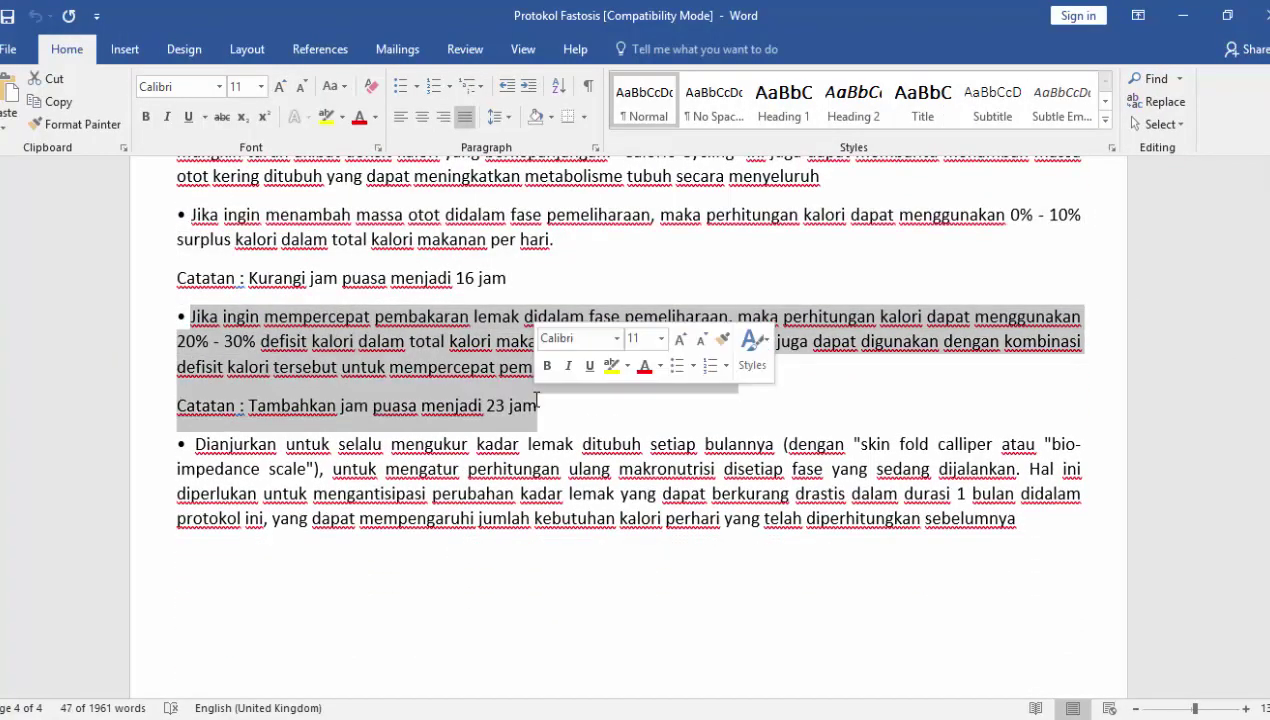
{"action": "key", "text": "alt+Tab"}
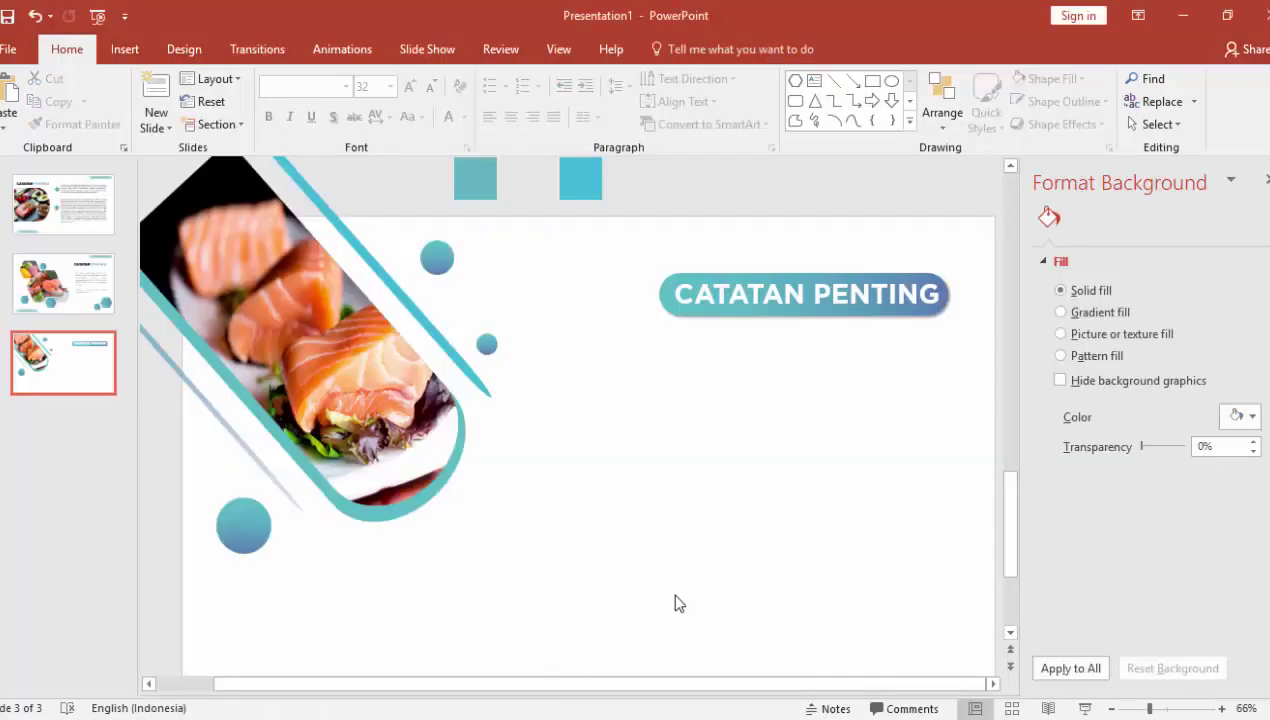
Add a text box under the title with the pasted paragraph, right-aligned in Open Sans
{"action": "left_click", "coordinate": [125, 48]}
{"action": "left_click", "coordinate": [714, 100]}
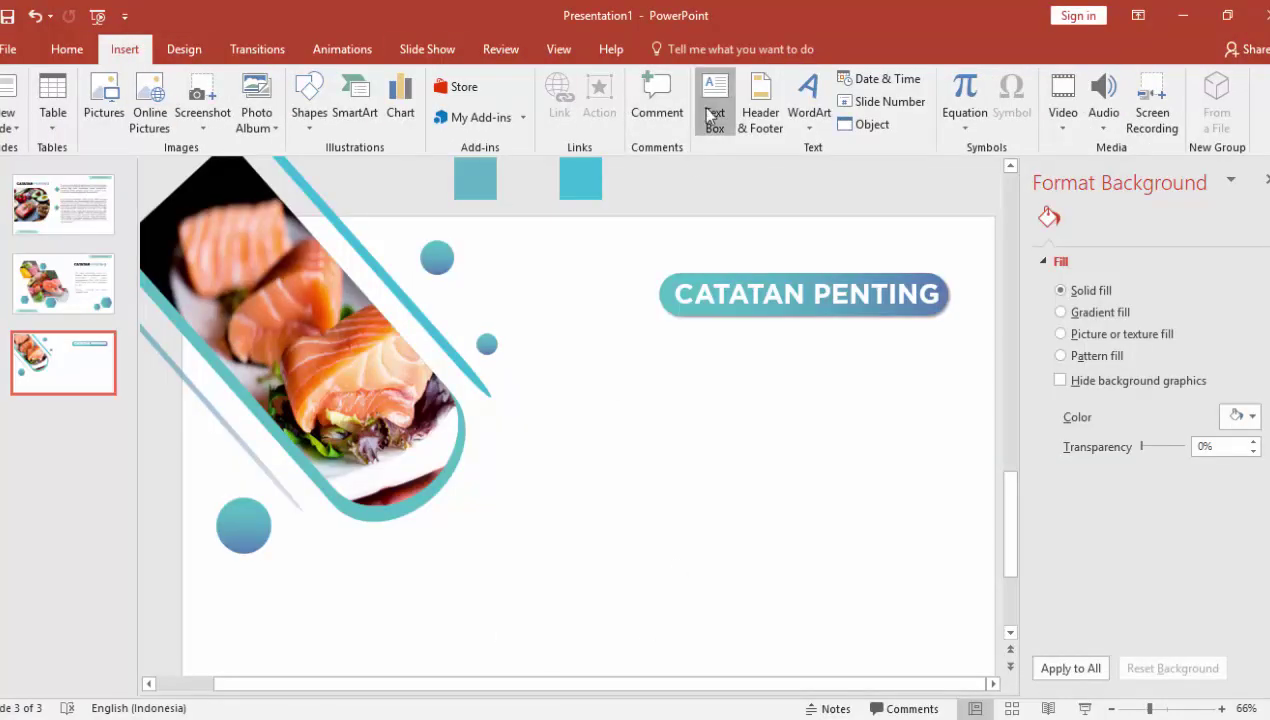
{"action": "left_click_drag", "start_coordinate": [559, 363], "coordinate": [961, 513]}
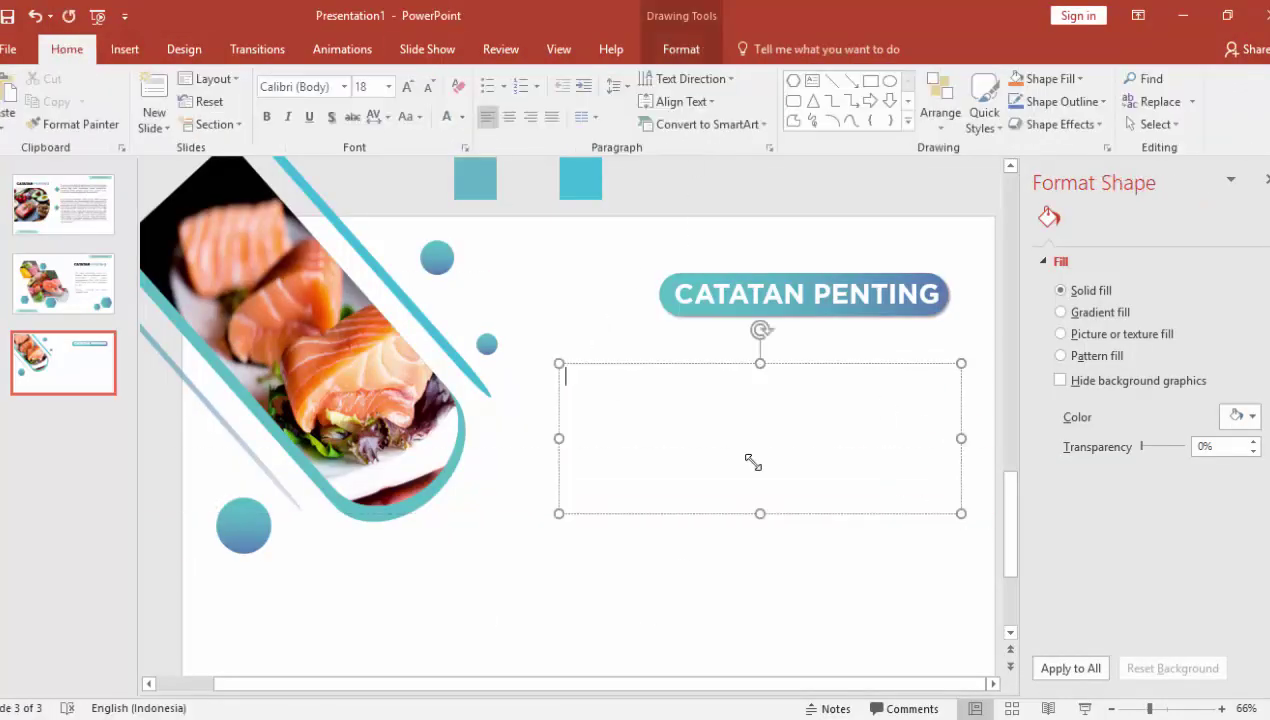
{"action": "type", "text": "Jika ingin mempercepat pembakaran lemak didalam fase pemeliharaan, maka perhitungan kalori dapat menggunakan 20% - 30% defisit kalori dalam total kalori makanan perhari. Menu fase induksi juga dapat digunakan dengan kombinasi defisit kalori tersebut untuk mempercepat pembakaran lemak tubuhnya. Catatan : Tambahkan jam puasa menjadi 23 jam"}
{"action": "left_click", "coordinate": [817, 363]}
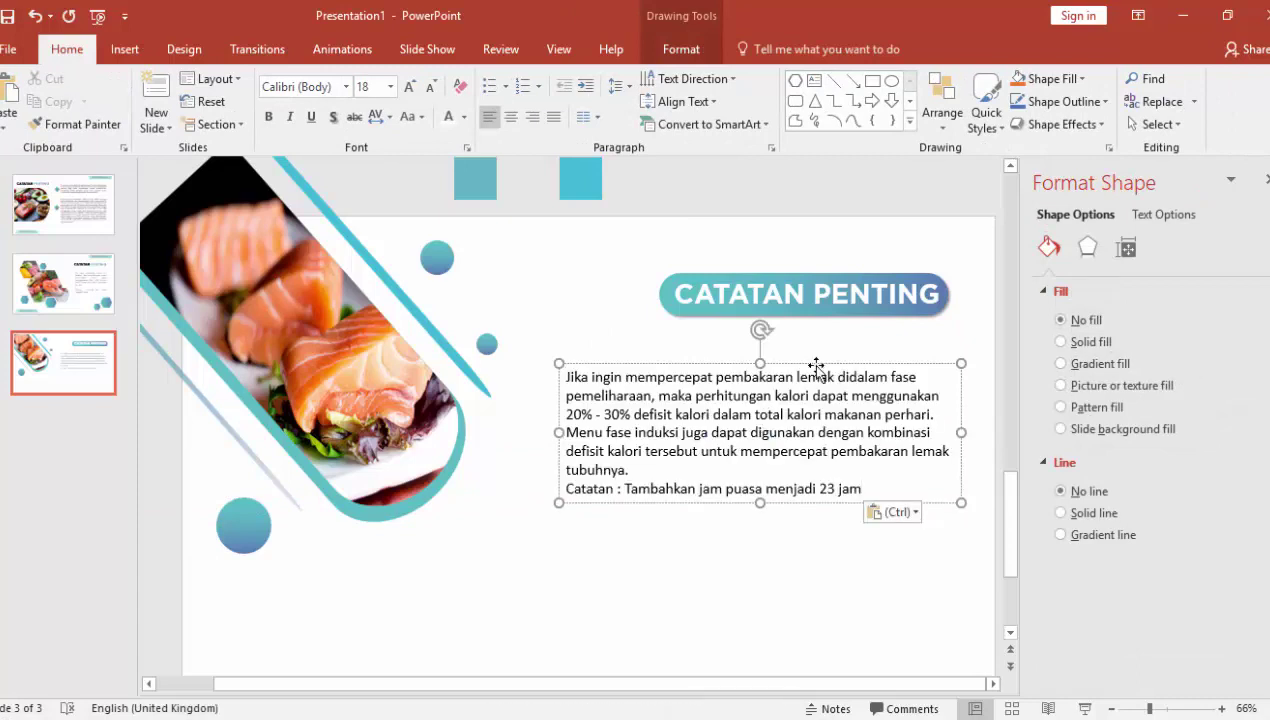
{"action": "left_click", "coordinate": [532, 117]}
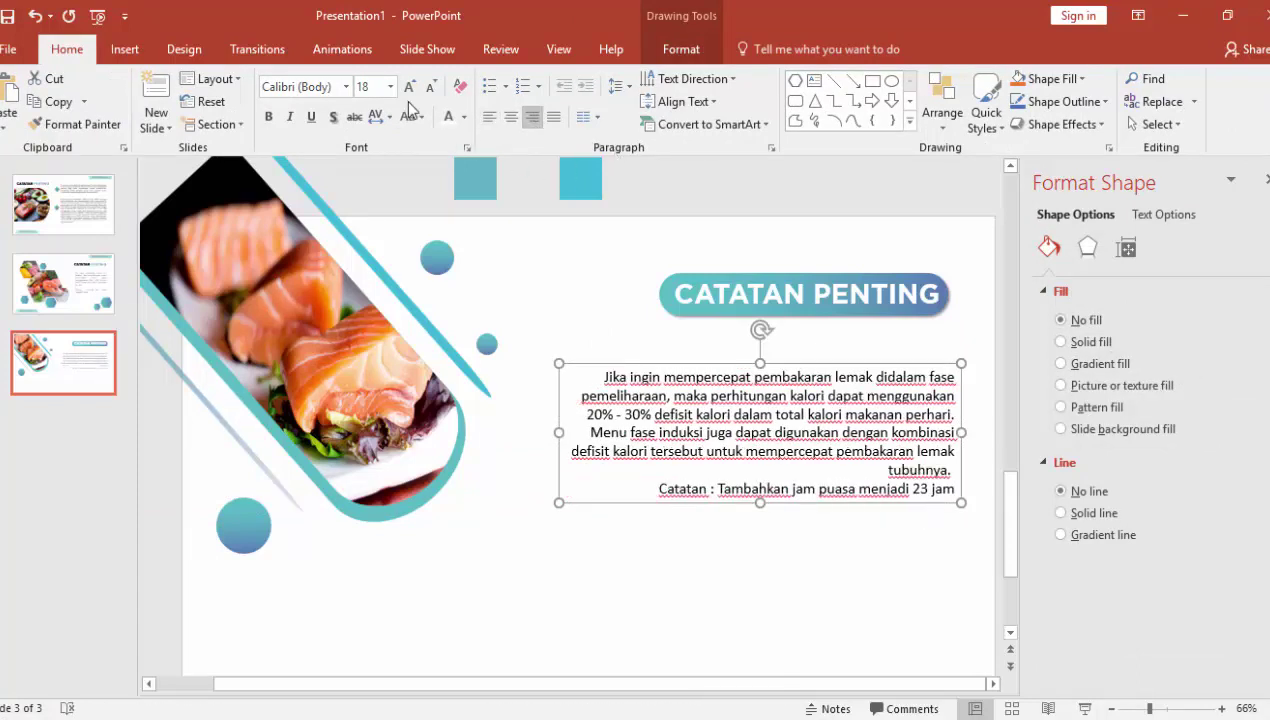
{"action": "left_click", "coordinate": [346, 88]}
{"action": "left_click", "coordinate": [325, 205]}
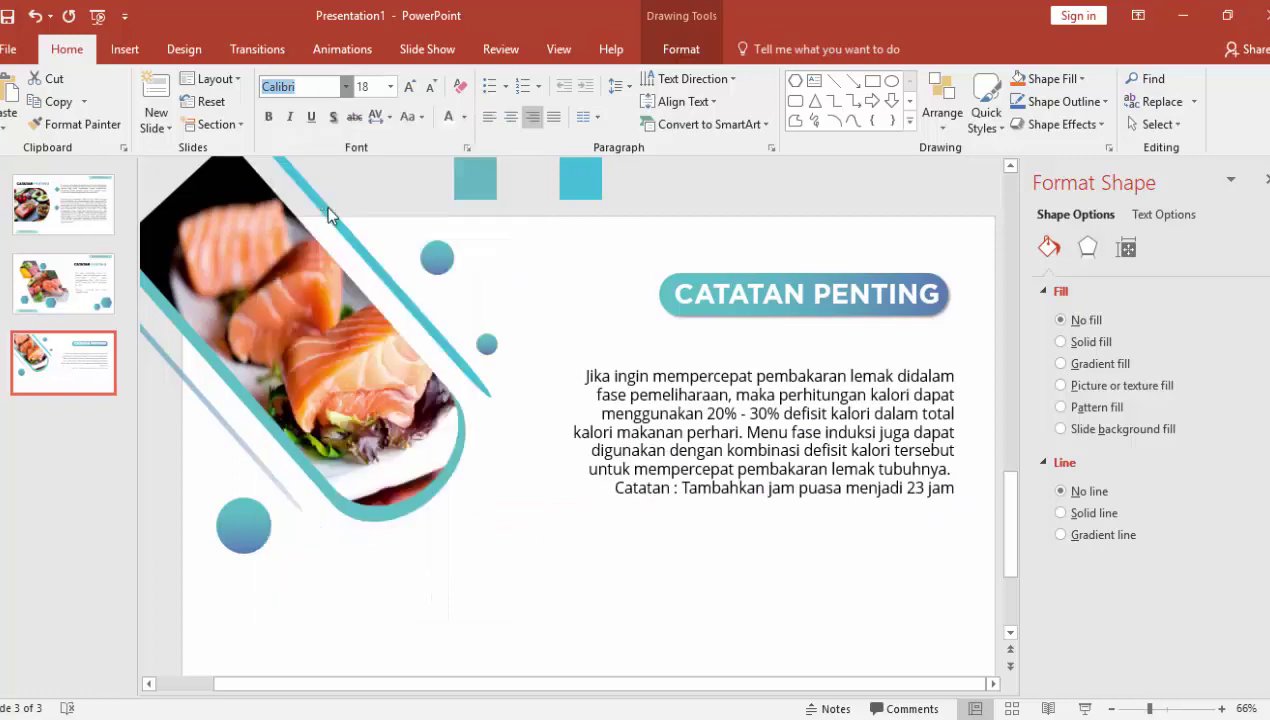
{"action": "type", "text": "Open Sans"}
Set the paragraph to 18 pt and widen and position the box under the banner
{"action": "left_click", "coordinate": [390, 88]}
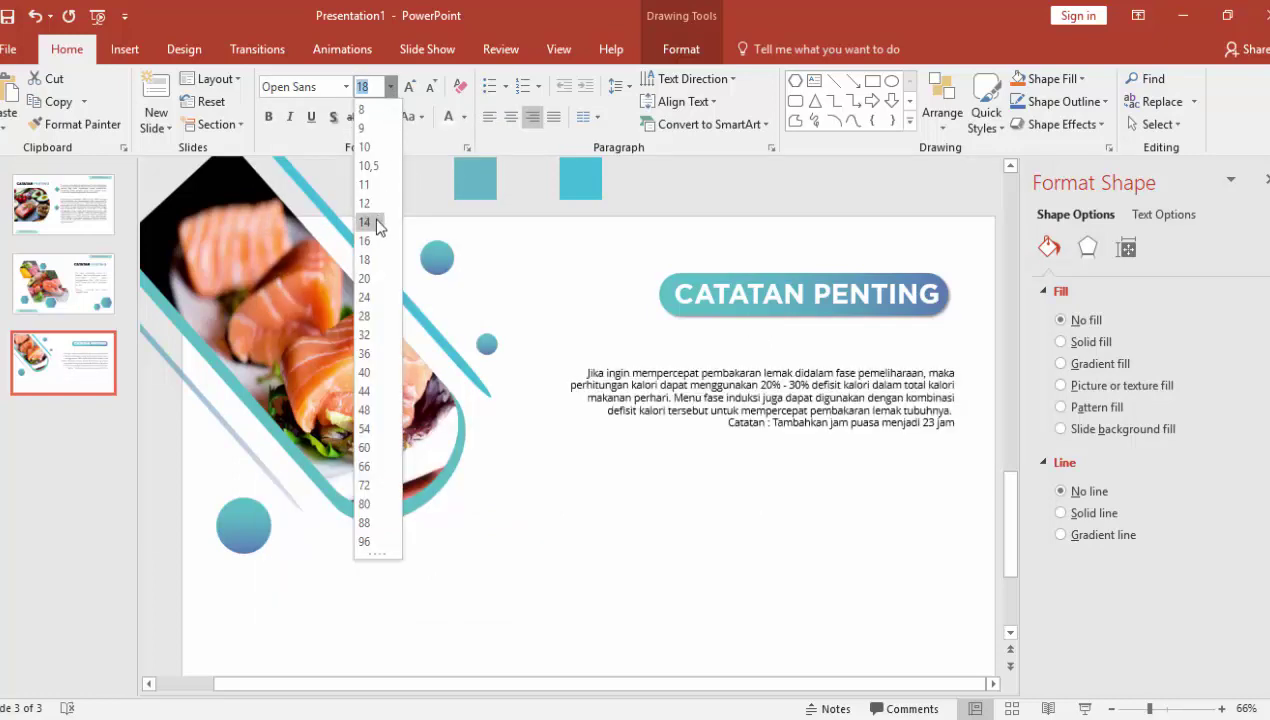
{"action": "left_click", "coordinate": [366, 222]}
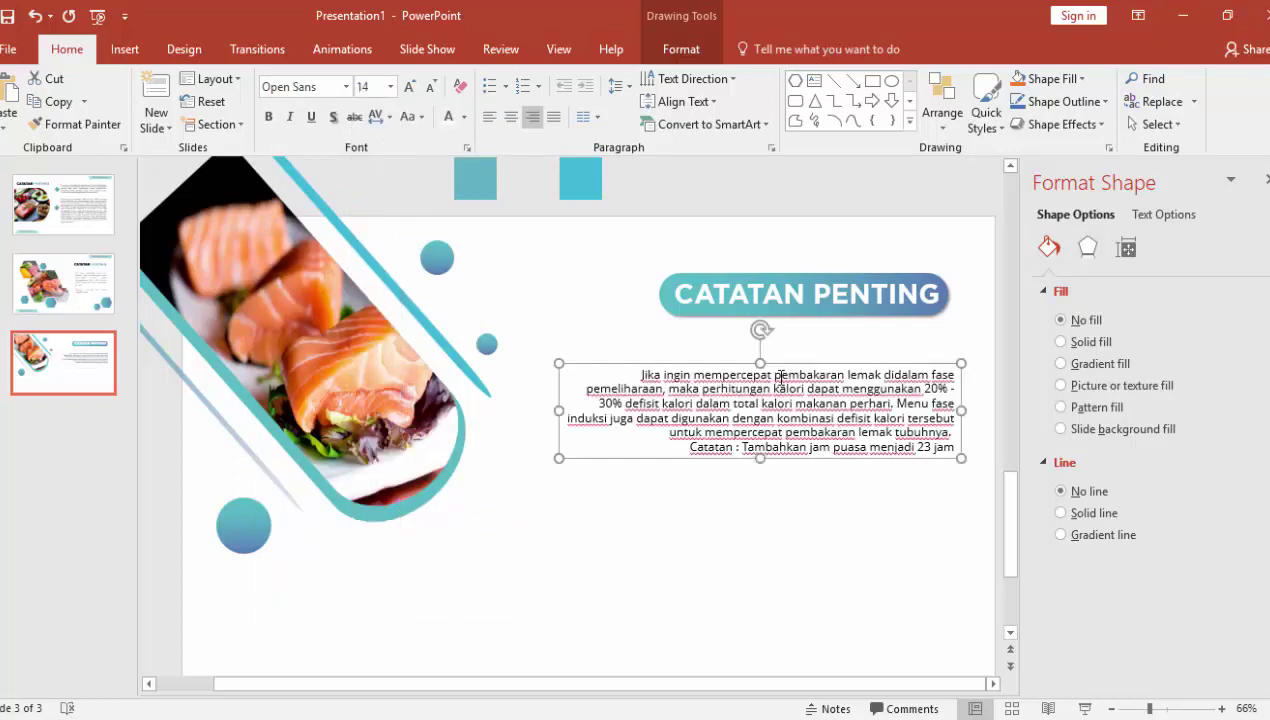
{"action": "left_click_drag", "start_coordinate": [805, 365], "coordinate": [806, 369]}
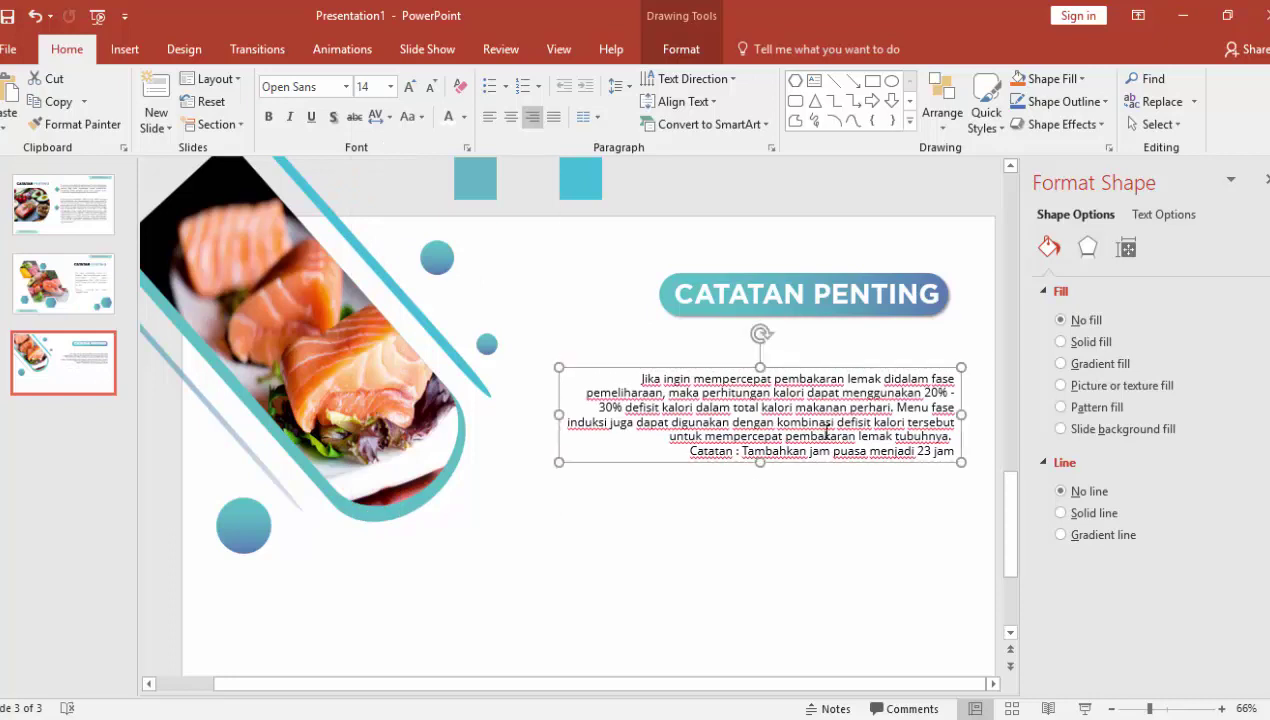
{"action": "mouse_move", "coordinate": [782, 452]}
{"action": "left_mouse_down"}
{"action": "mouse_move", "coordinate": [792, 441]}
{"action": "mouse_move", "coordinate": [808, 459]}
{"action": "left_mouse_up"}
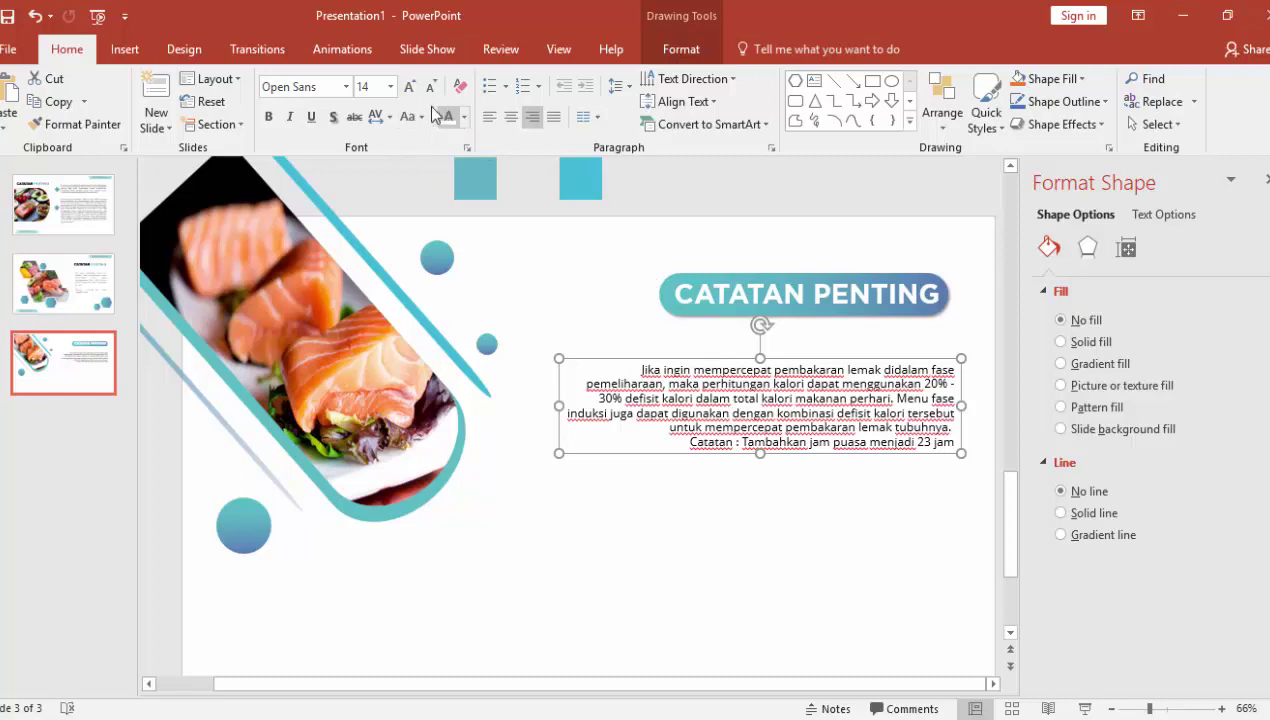
{"action": "left_click", "coordinate": [366, 87]}
{"action": "left_click", "coordinate": [390, 87]}
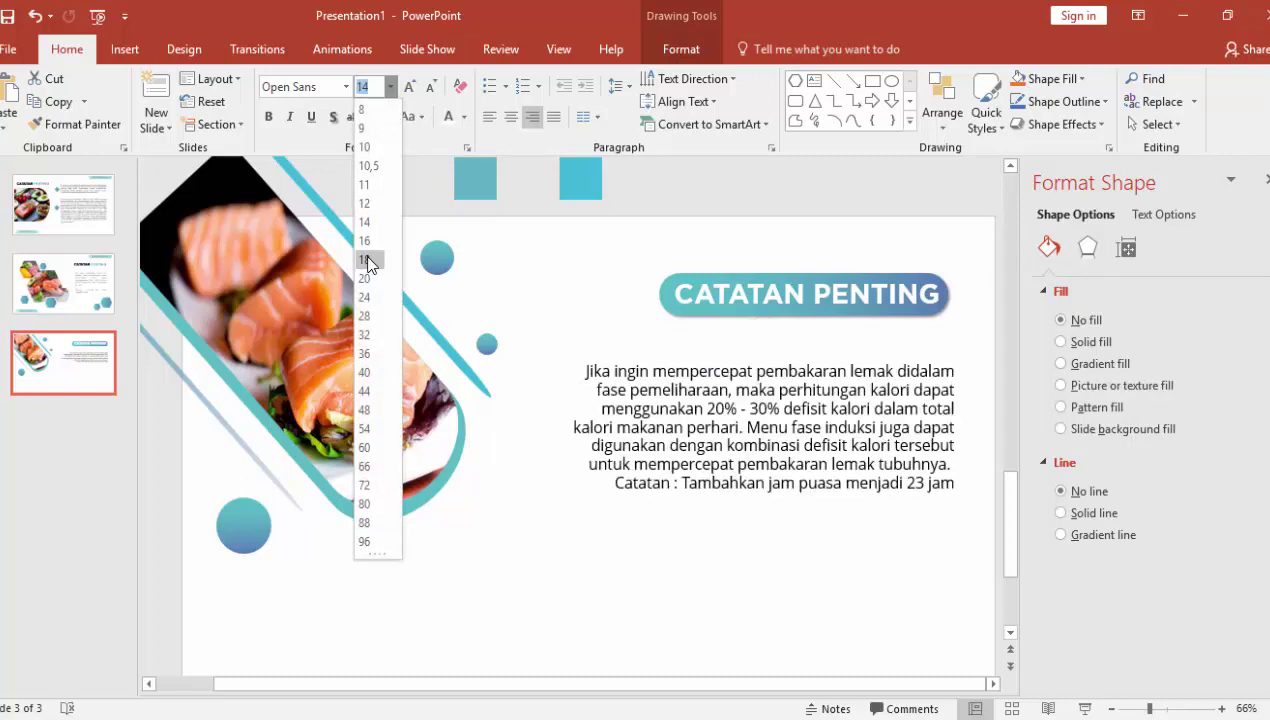
{"action": "left_click", "coordinate": [367, 259]}
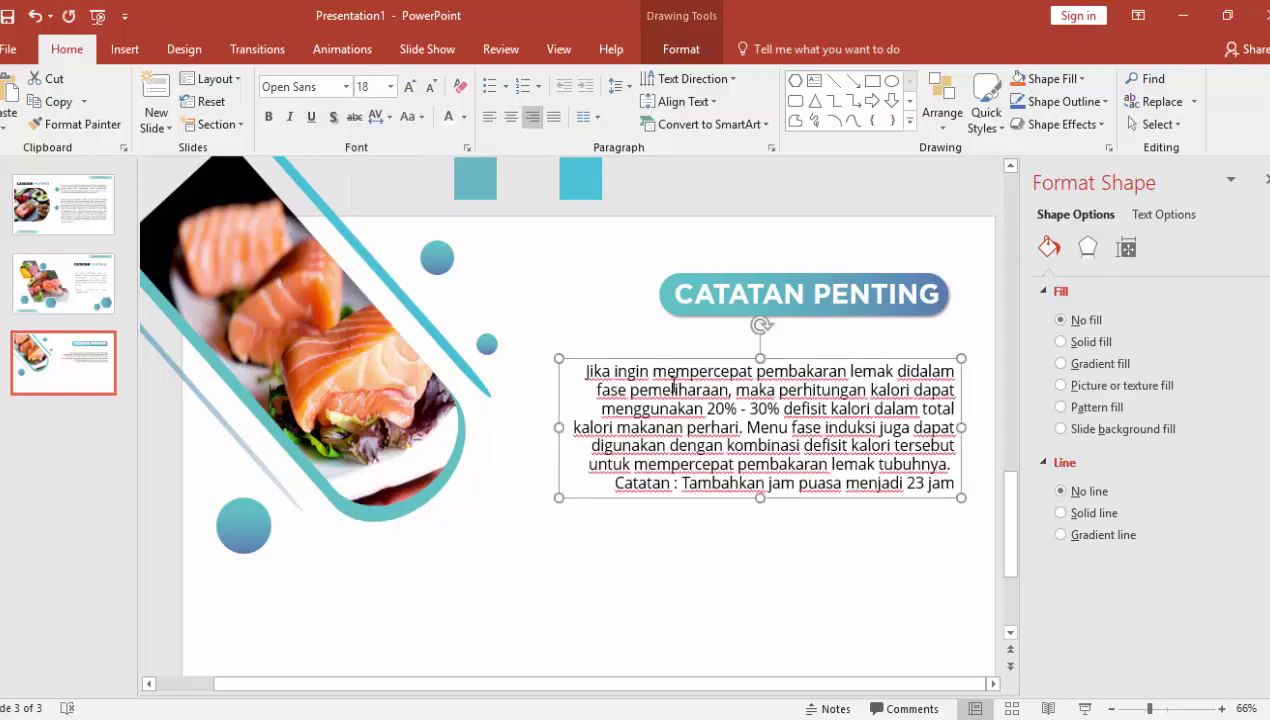
{"action": "left_click_drag", "start_coordinate": [836, 498], "coordinate": [836, 494]}
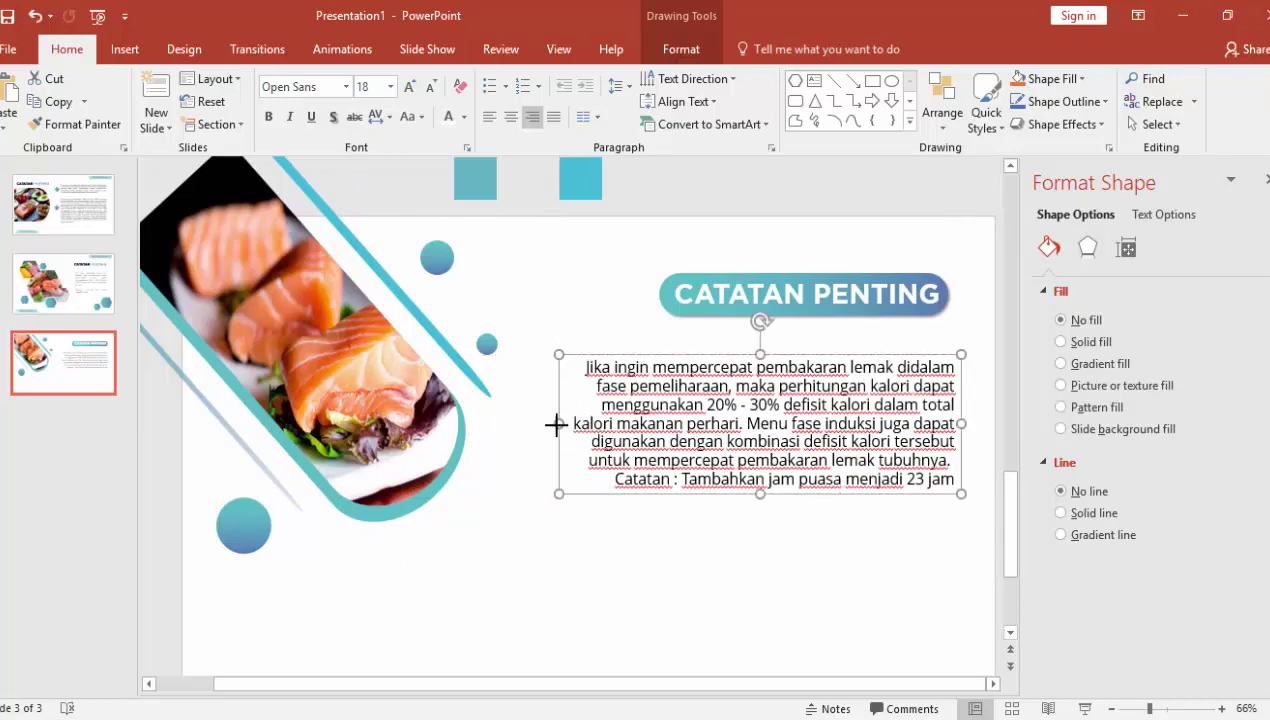
{"action": "left_click_drag", "start_coordinate": [556, 424], "coordinate": [539, 424]}
{"action": "left_click", "coordinate": [806, 565]}
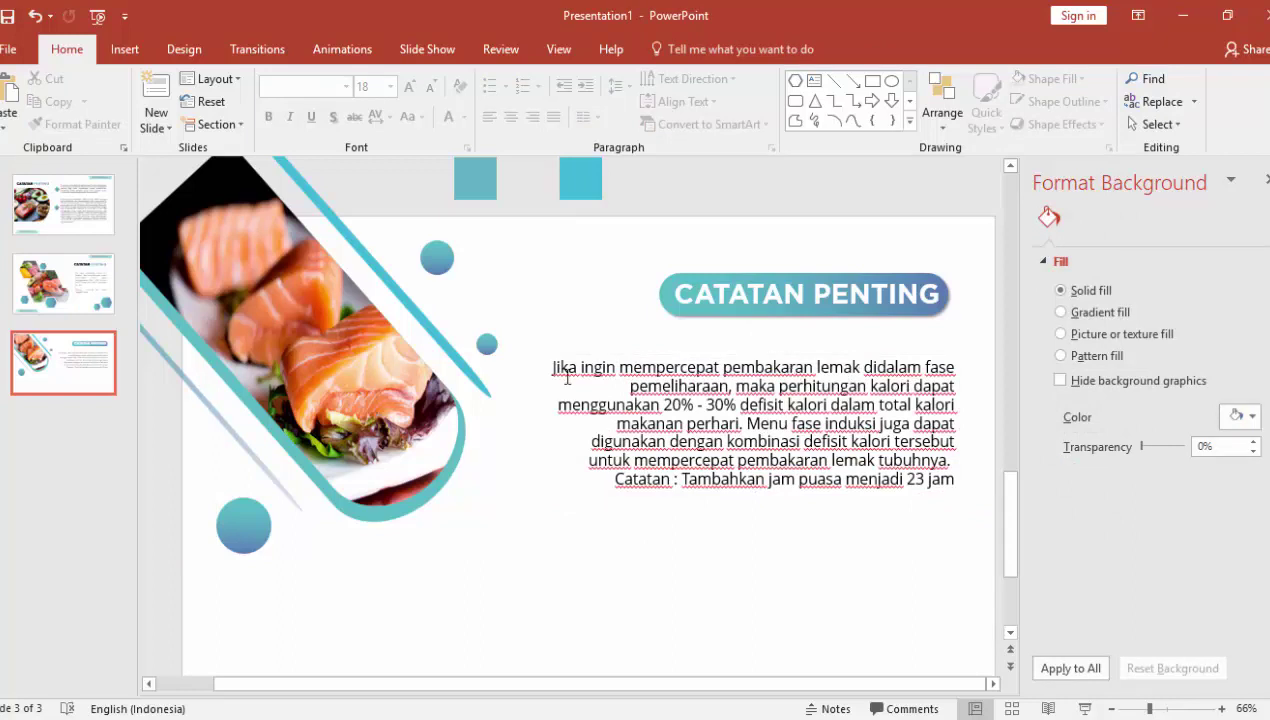
Paste two copies of the small gradient circle into the lower-right corner, enlarging one
{"action": "left_click", "coordinate": [250, 528]}
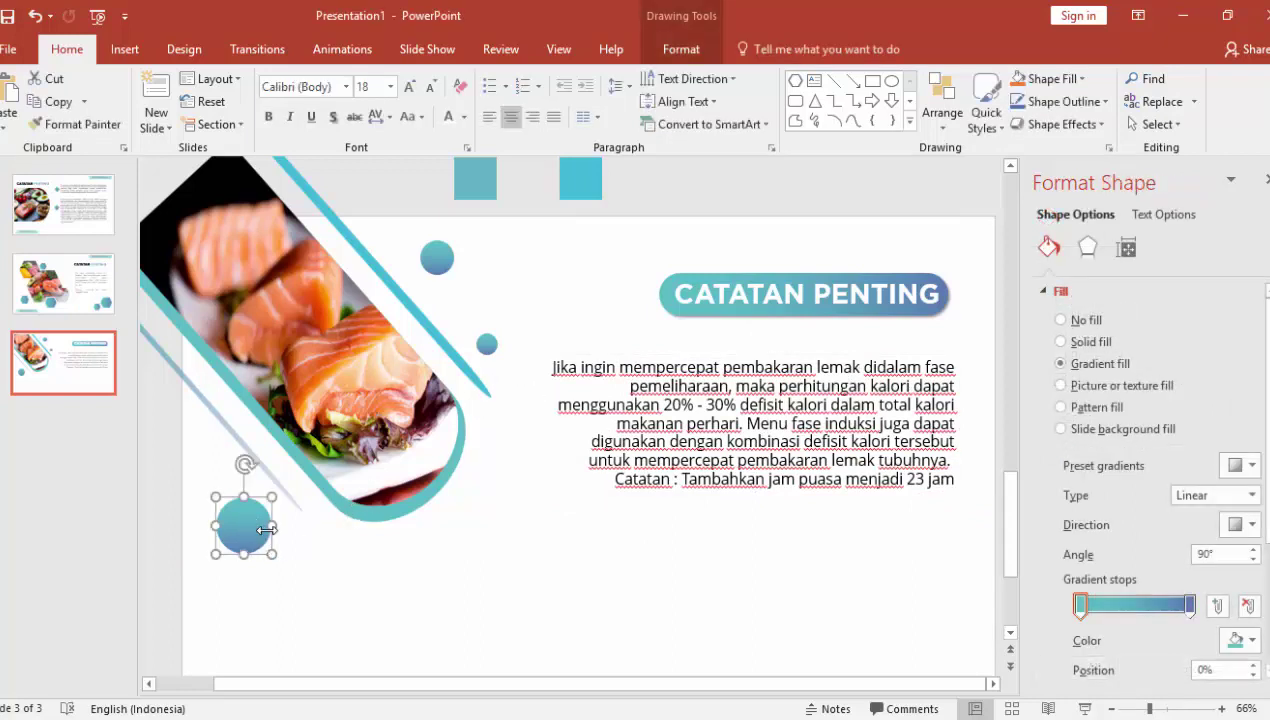
{"action": "key", "text": "ctrl+c"}
{"action": "key", "text": "ctrl+v"}
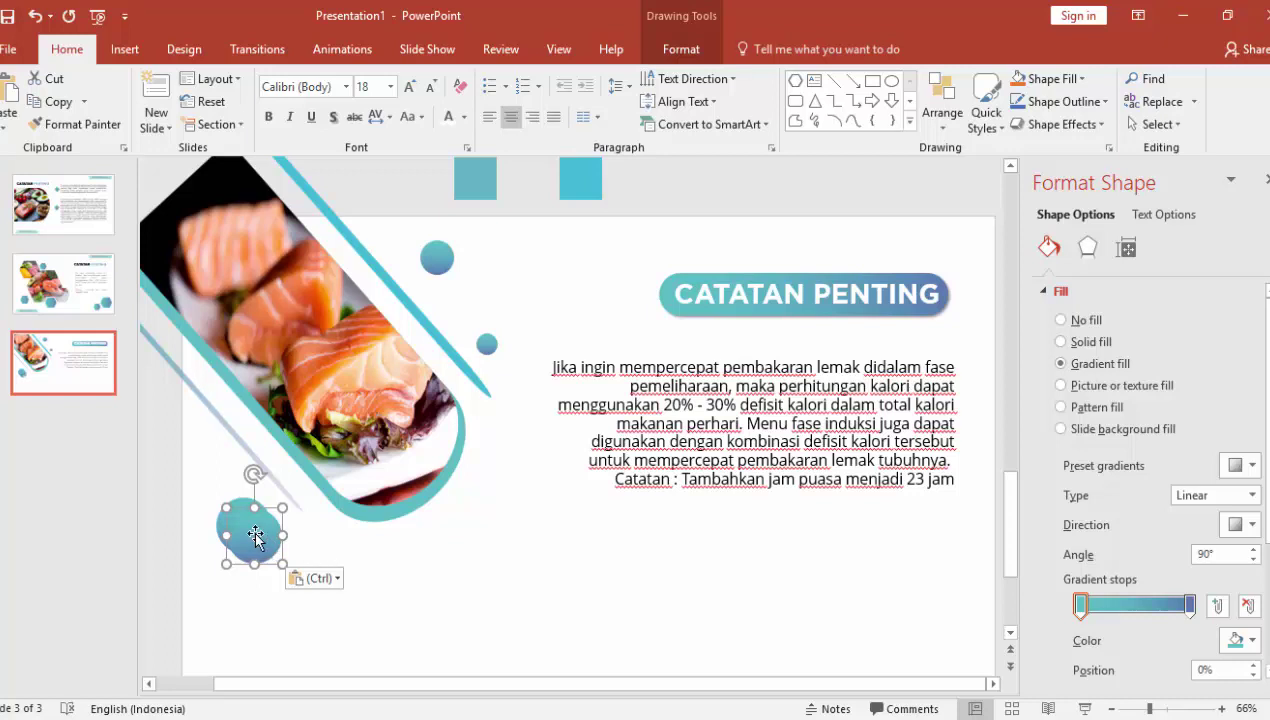
{"action": "mouse_move", "coordinate": [255, 535]}
{"action": "left_mouse_down"}
{"action": "mouse_move", "coordinate": [933, 575]}
{"action": "mouse_move", "coordinate": [928, 563]}
{"action": "left_mouse_up"}
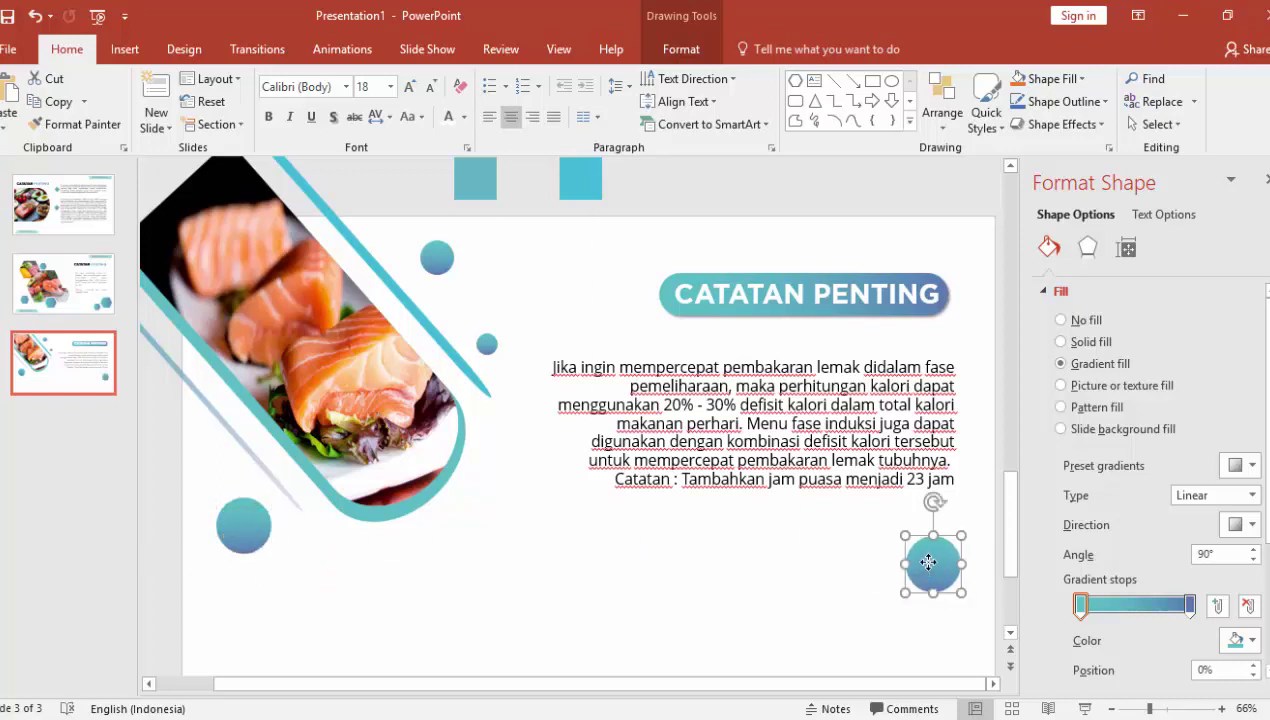
{"action": "key", "text": "ctrl+v"}
{"action": "mouse_move", "coordinate": [250, 530]}
{"action": "left_mouse_down"}
{"action": "mouse_move", "coordinate": [888, 604]}
{"action": "mouse_move", "coordinate": [812, 530]}
{"action": "left_mouse_up"}
{"action": "left_click_drag", "start_coordinate": [851, 577], "coordinate": [845, 598]}
{"action": "left_click", "coordinate": [695, 568]}
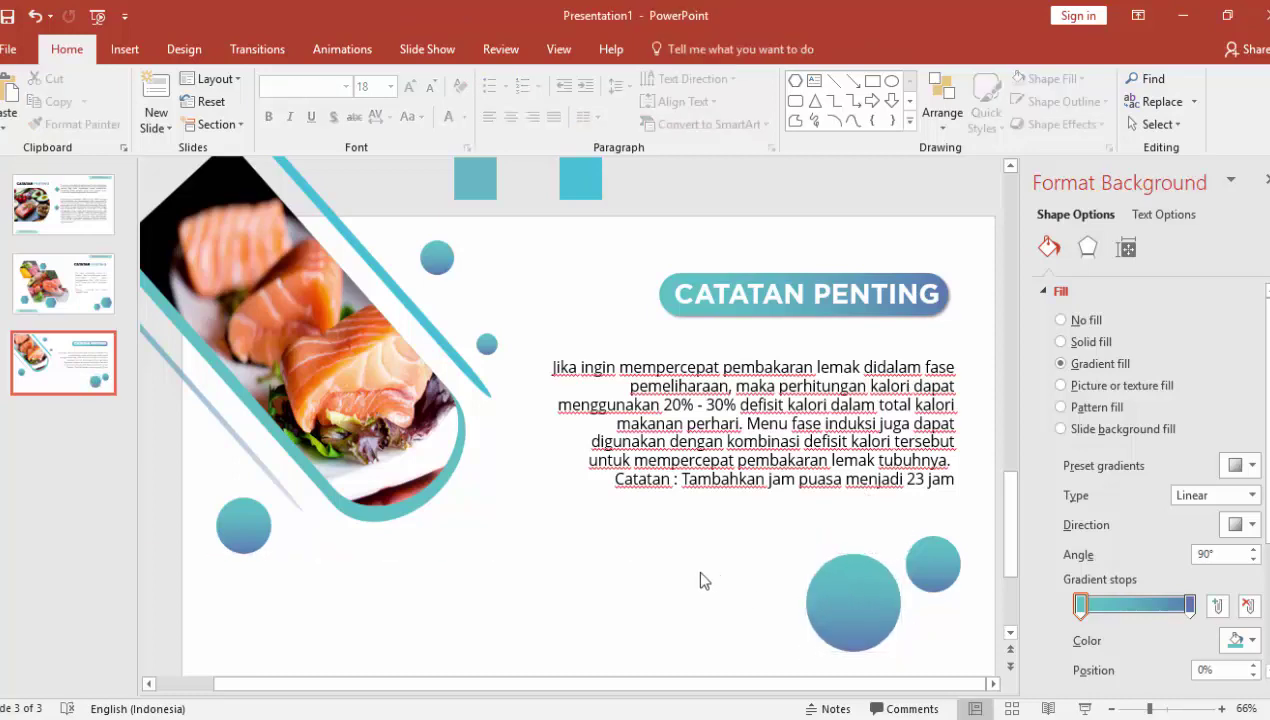
{"action": "left_click", "coordinate": [84, 302]}
Paste the Ketofastosis.com and author name labels onto slide 3 and preview it in Slide Show
{"action": "left_click", "coordinate": [955, 218]}
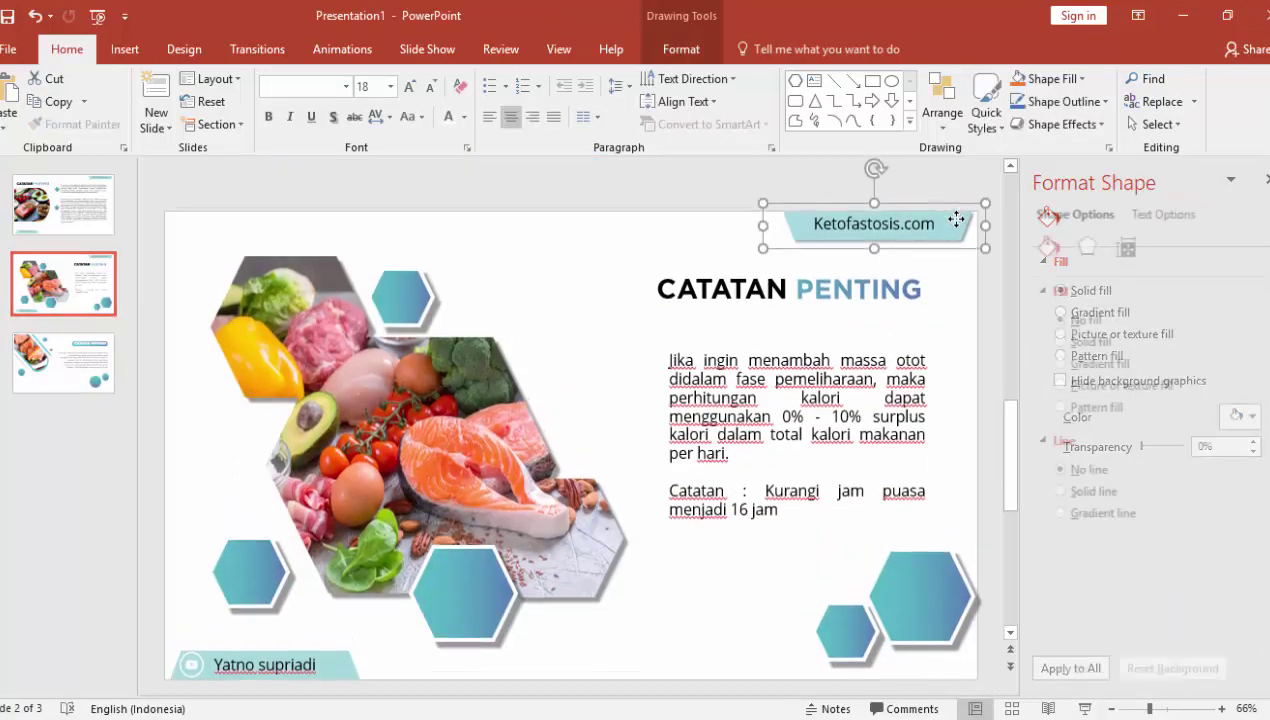
{"action": "left_click", "coordinate": [345, 665], "text": "shift"}
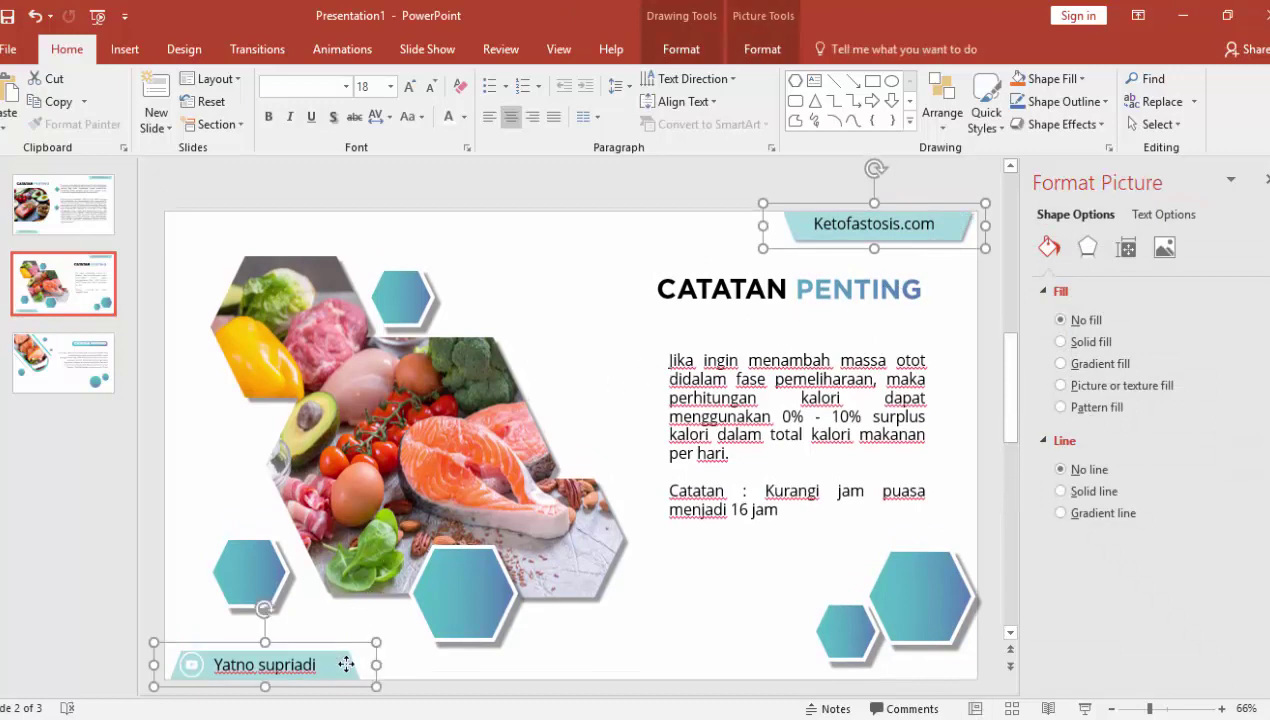
{"action": "left_click", "coordinate": [52, 389]}
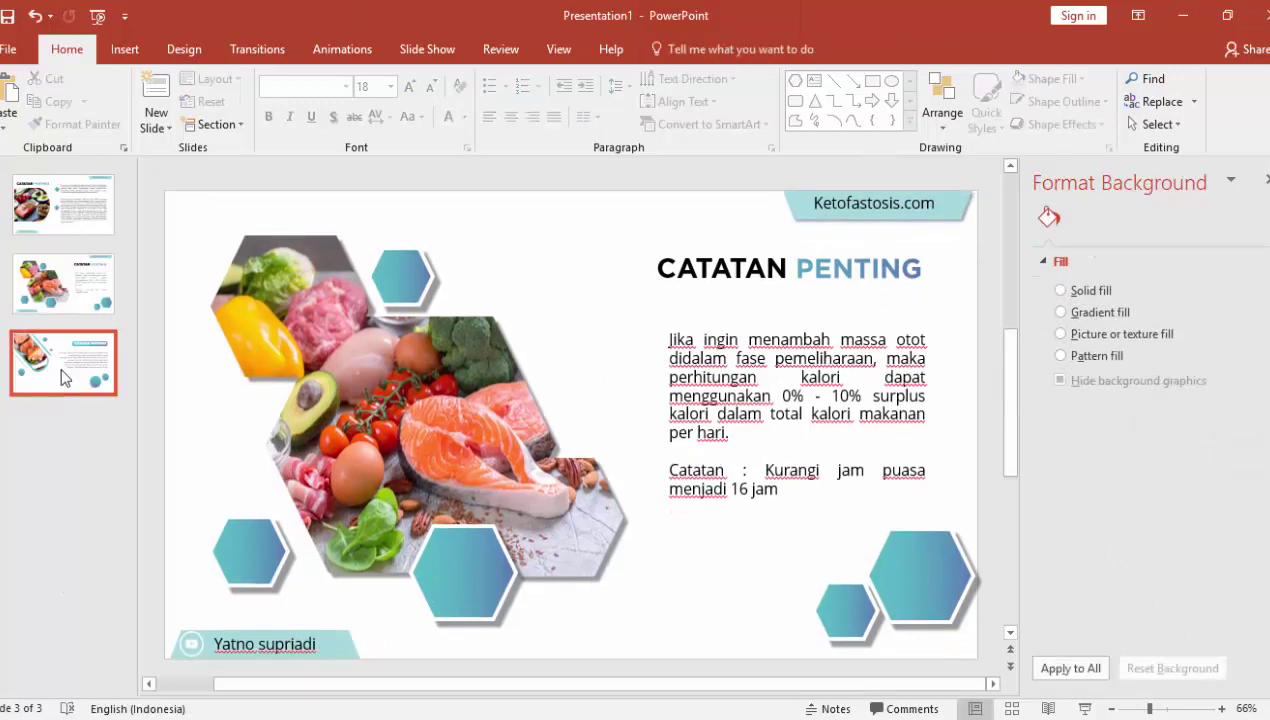
{"action": "key", "text": "ctrl+v"}
{"action": "scroll", "coordinate": [394, 471], "scroll_direction": "down", "scroll_amount": 2}
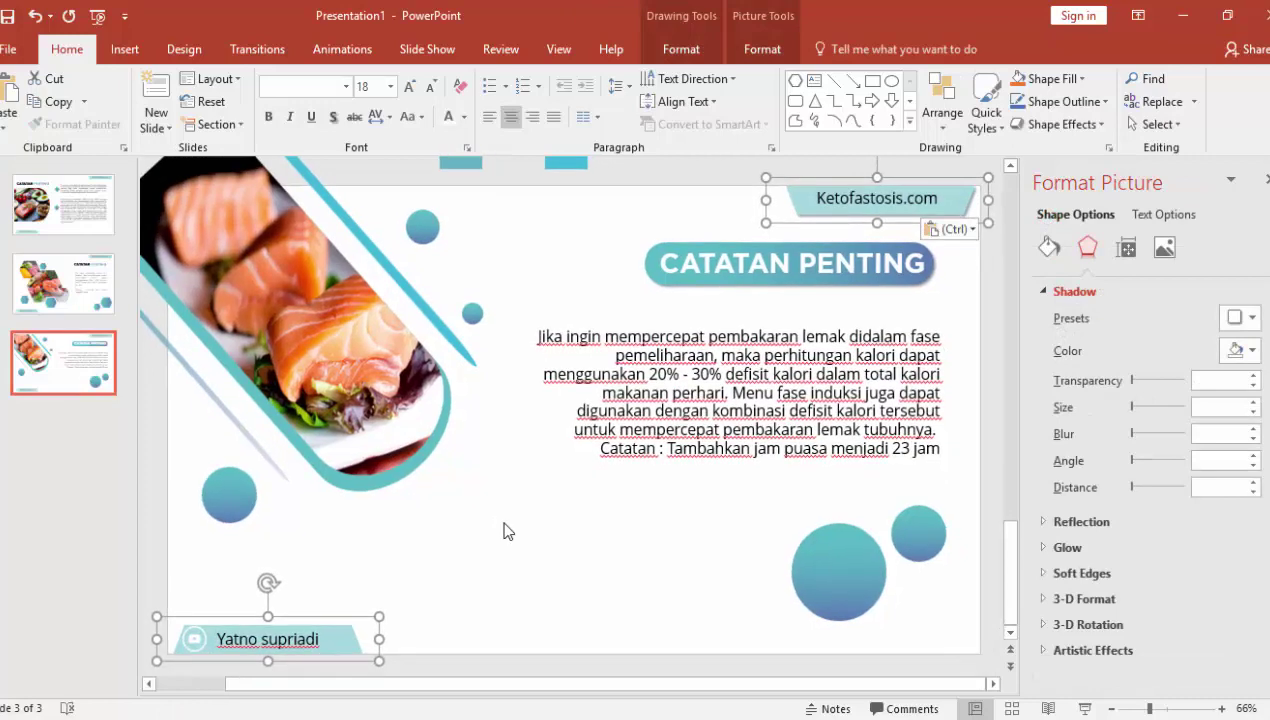
{"action": "left_click", "coordinate": [557, 545]}
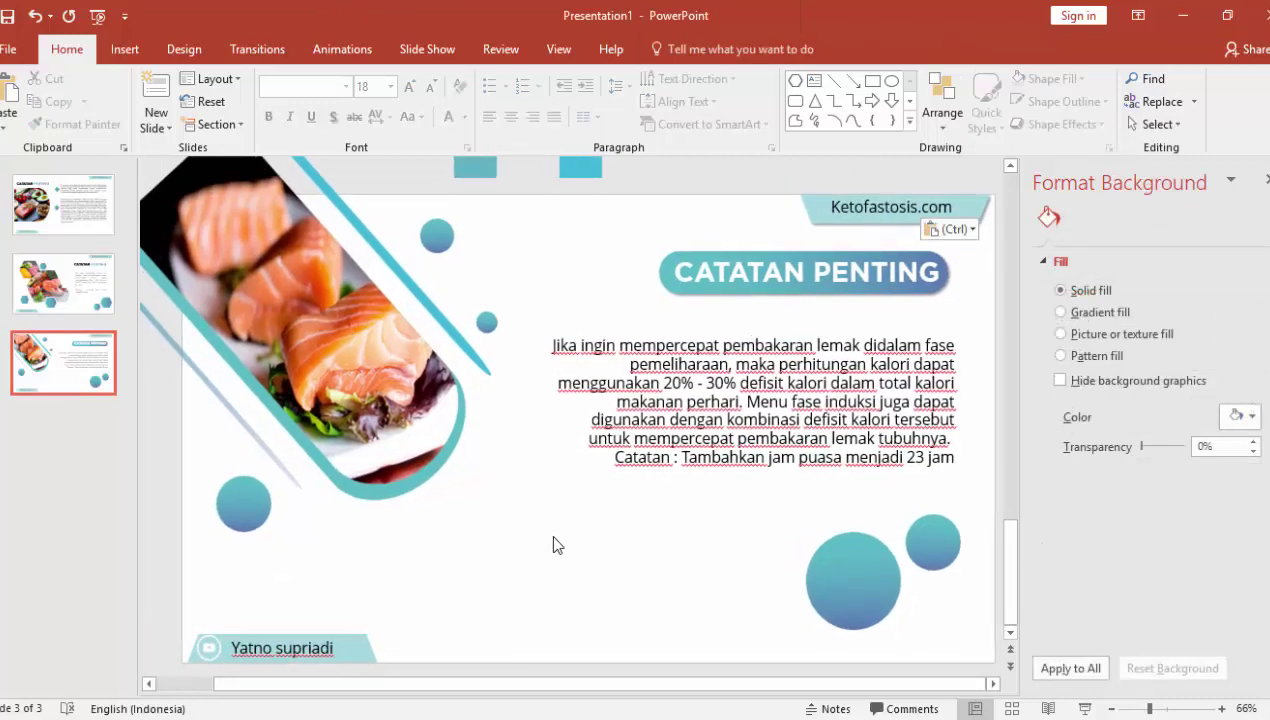
{"action": "left_click", "coordinate": [1084, 708]}
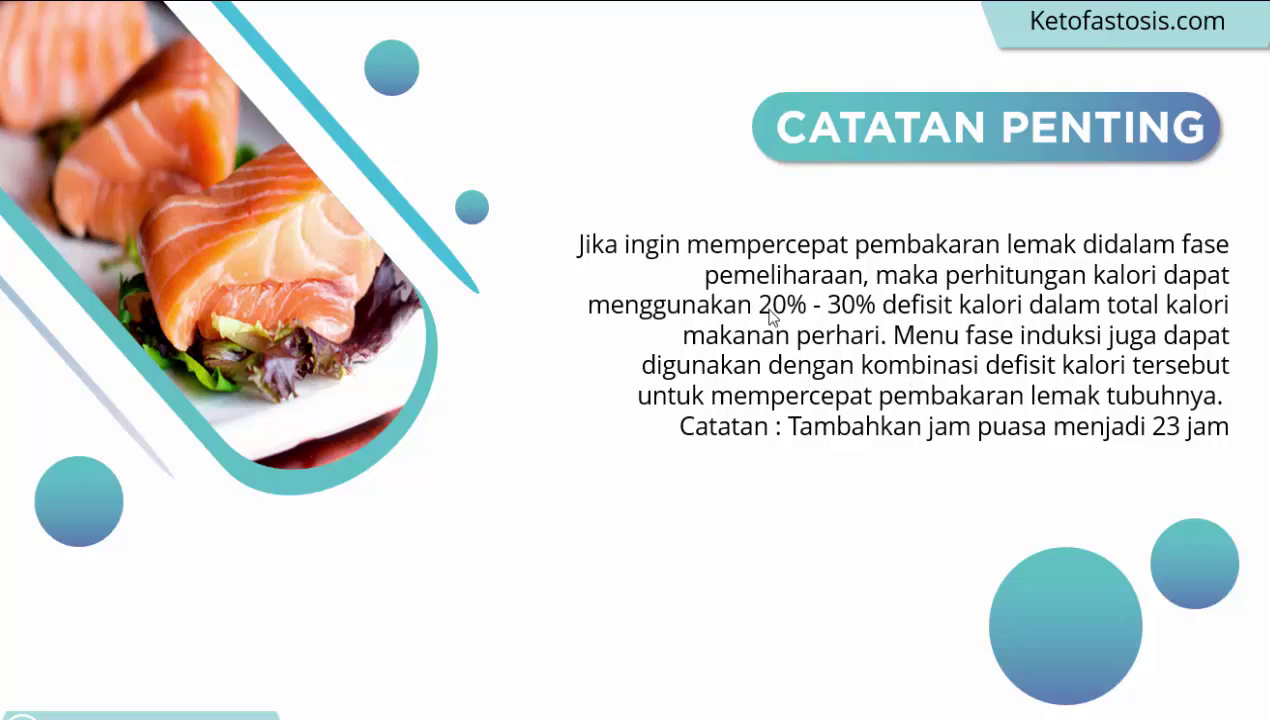
{"action": "key", "text": "Escape"}
Add a new slide after slide 3 and delete its title and content placeholders
{"action": "right_click", "coordinate": [68, 428]}
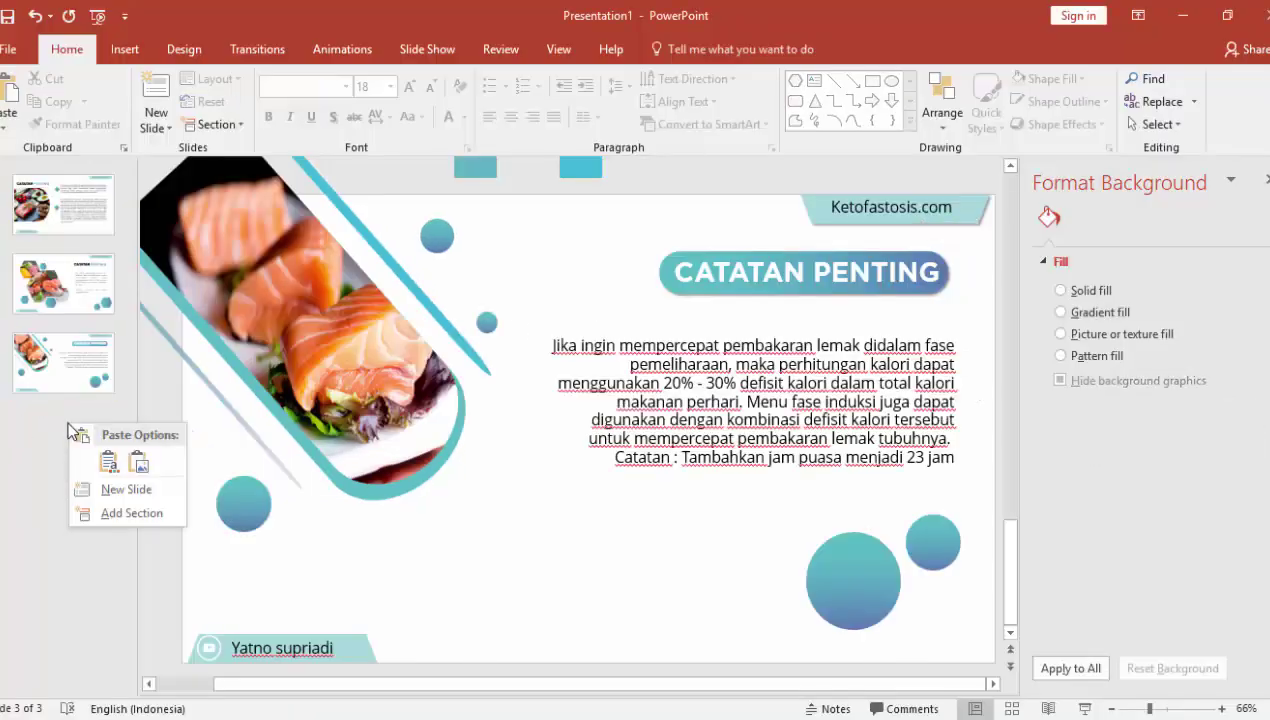
{"action": "left_click", "coordinate": [105, 490]}
{"action": "left_click", "coordinate": [633, 311]}
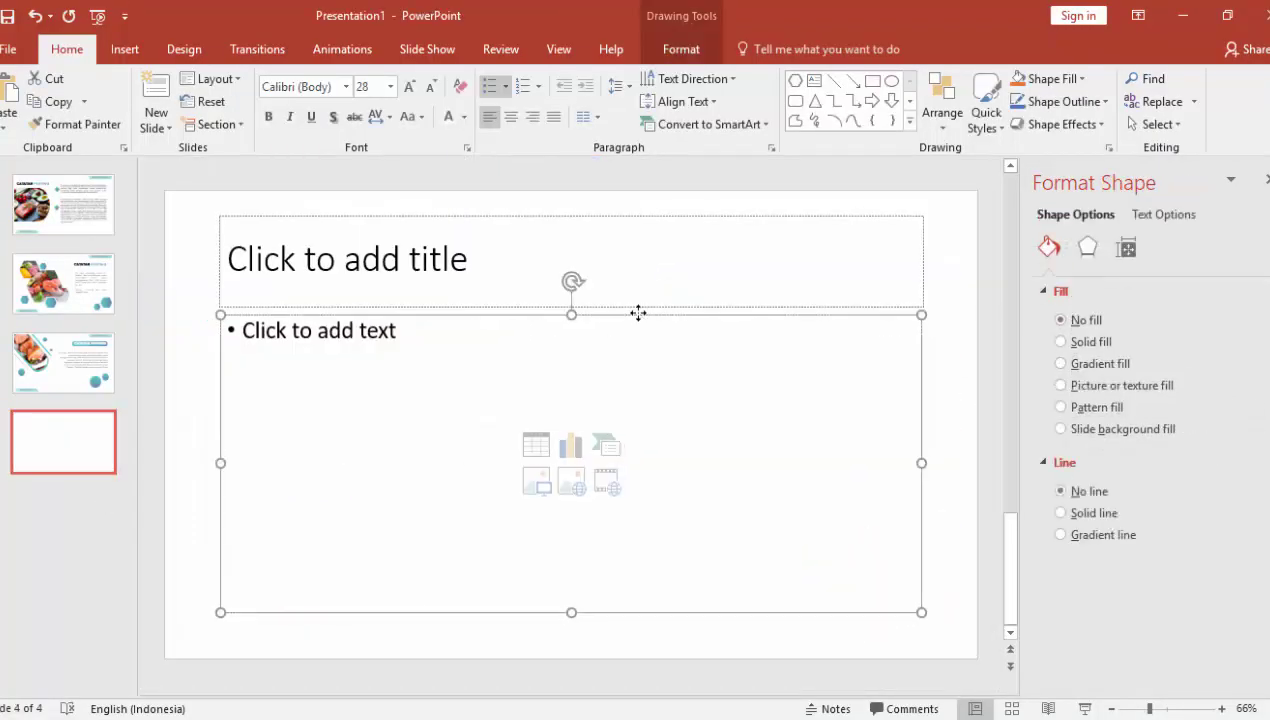
{"action": "key", "text": "Delete"}
{"action": "left_click", "coordinate": [630, 304]}
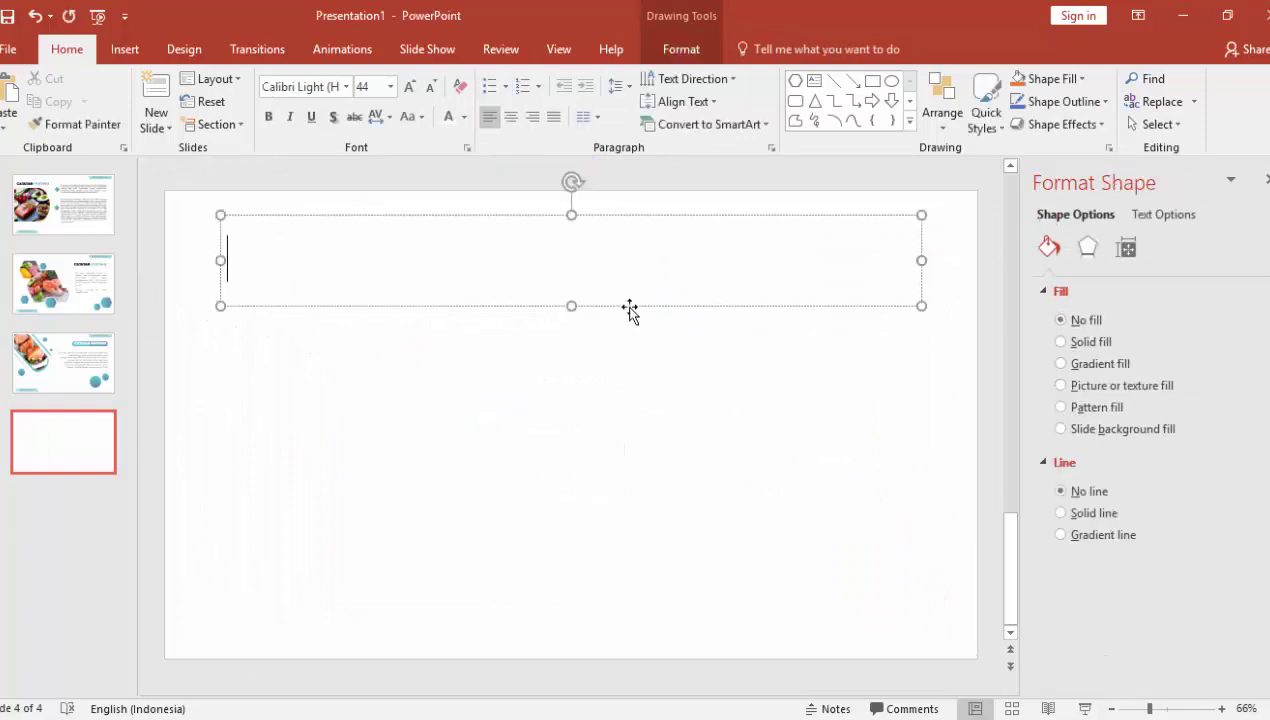
{"action": "left_click", "coordinate": [630, 306]}
{"action": "key", "text": "Delete"}
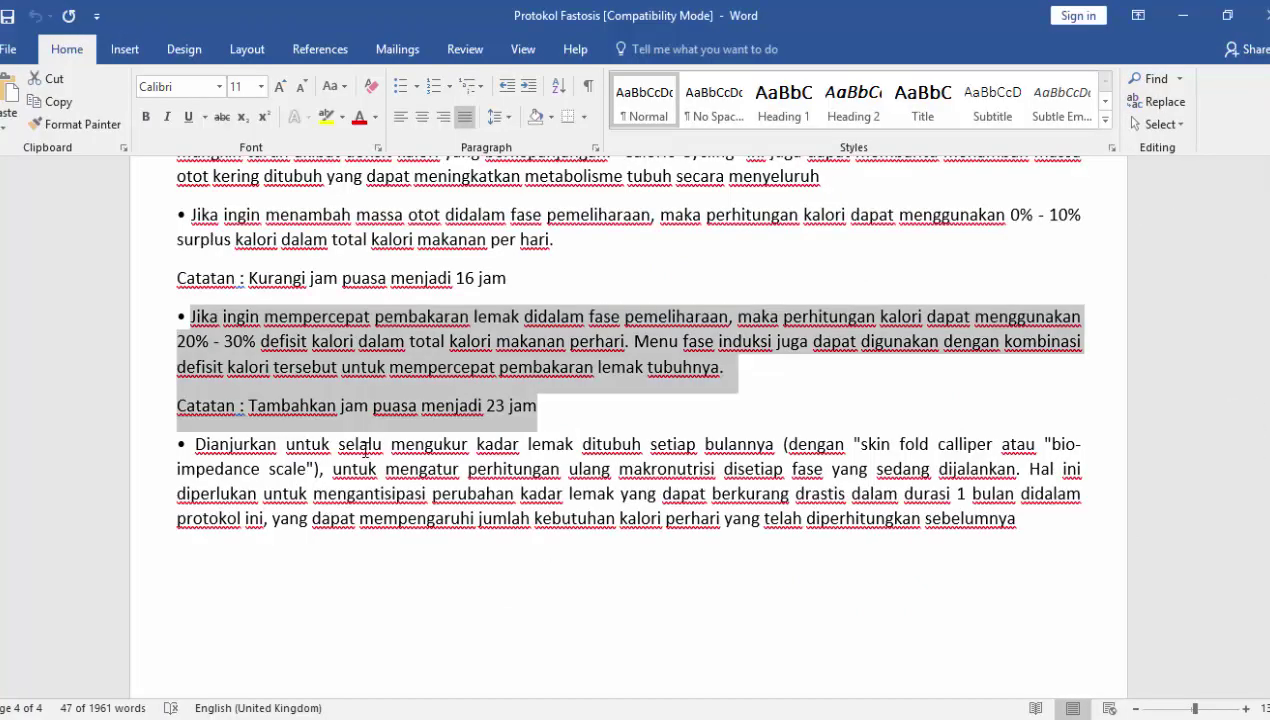
Deselect the fat-burning passage in the Protokol Fastosis Word document
{"action": "left_click", "coordinate": [368, 444]}
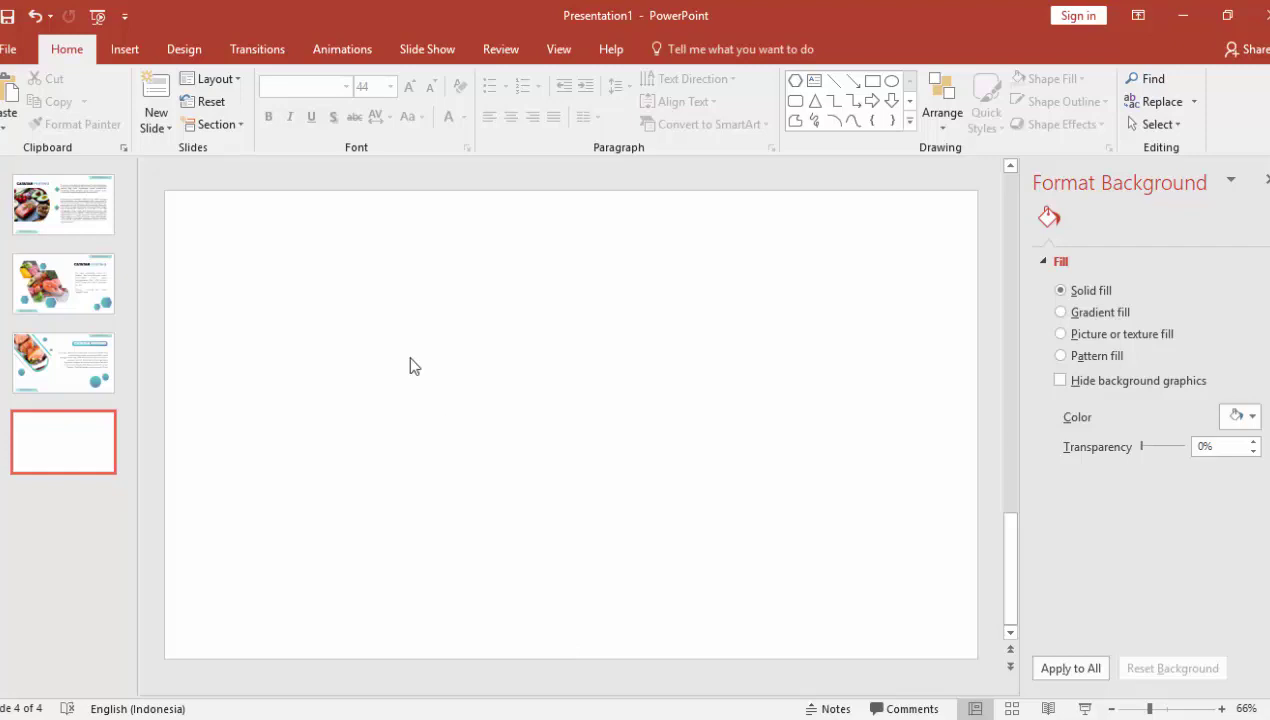
Draw a tall rectangle and an oval over its lower end, resizing both to equal width
{"action": "left_click", "coordinate": [125, 49]}
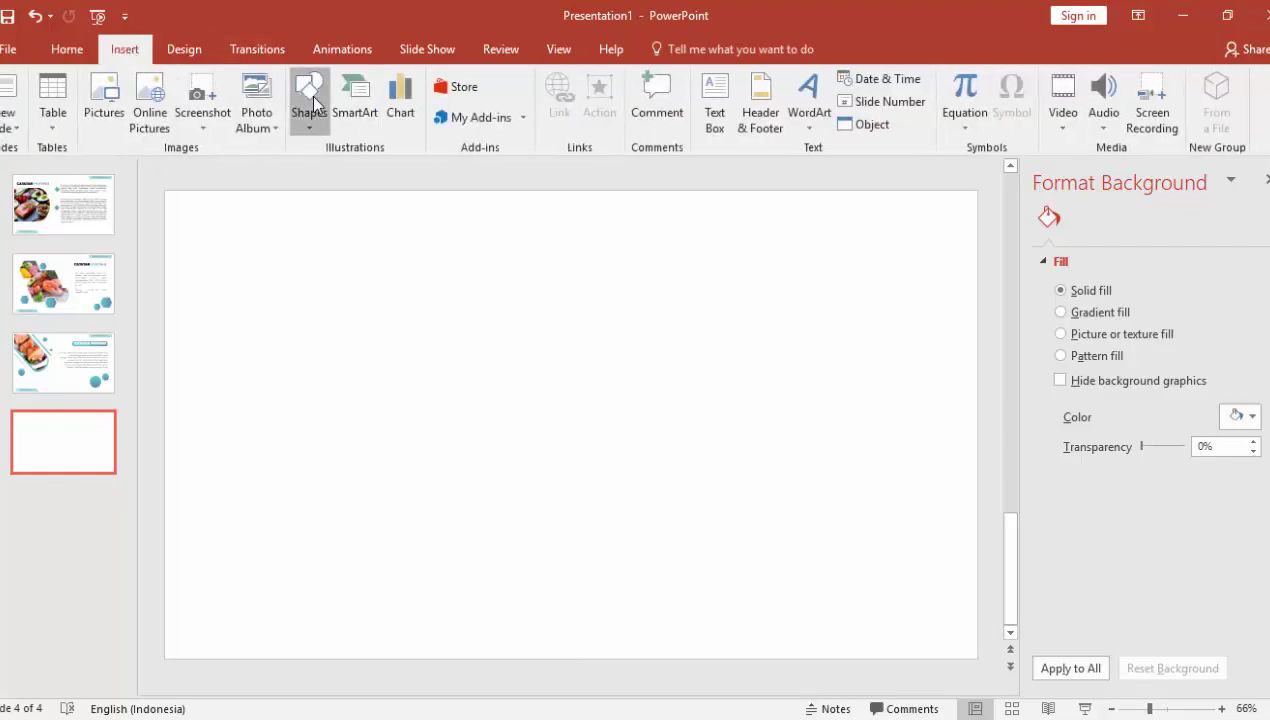
{"action": "left_click", "coordinate": [309, 100]}
{"action": "left_click", "coordinate": [383, 189]}
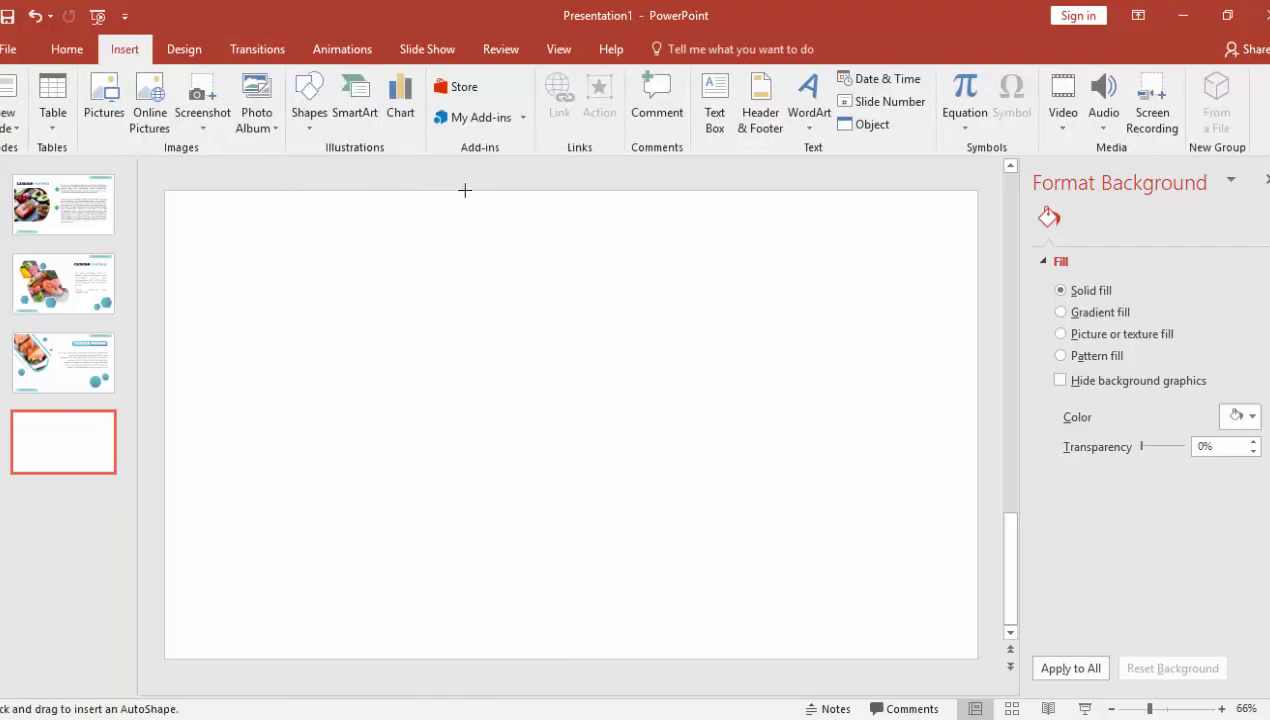
{"action": "left_click_drag", "start_coordinate": [465, 190], "coordinate": [685, 463]}
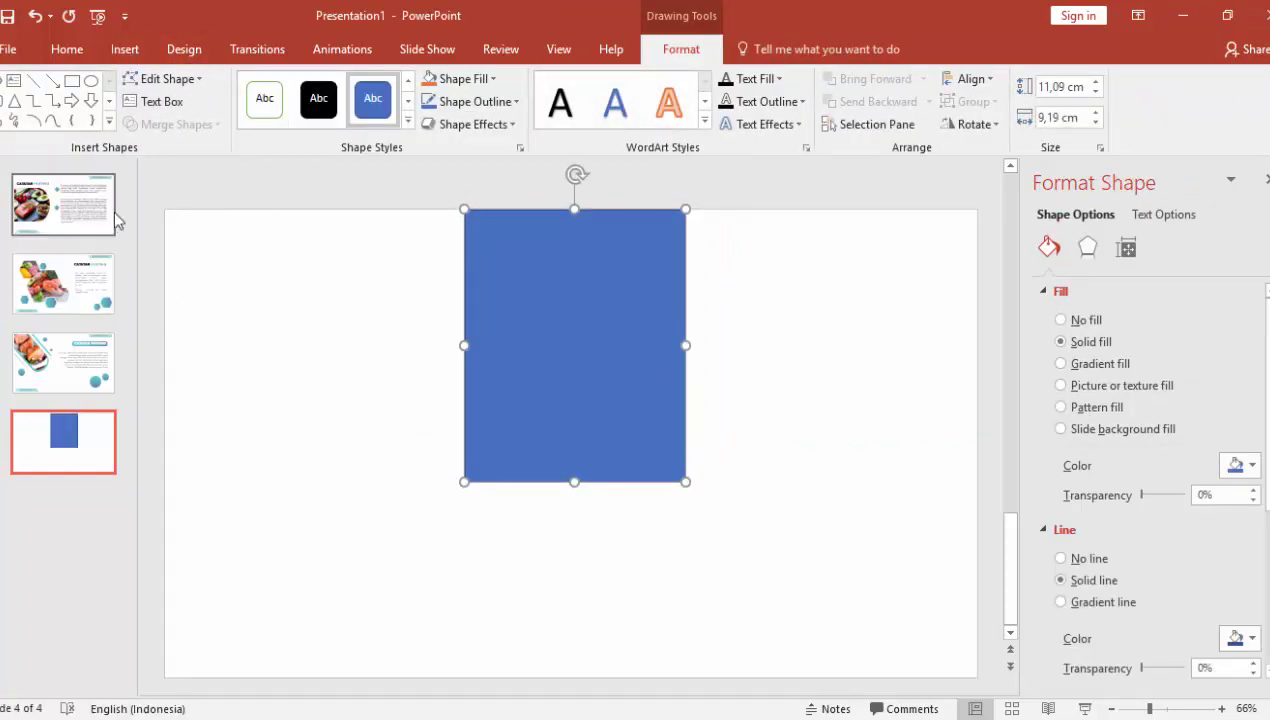
{"action": "left_click", "coordinate": [130, 50]}
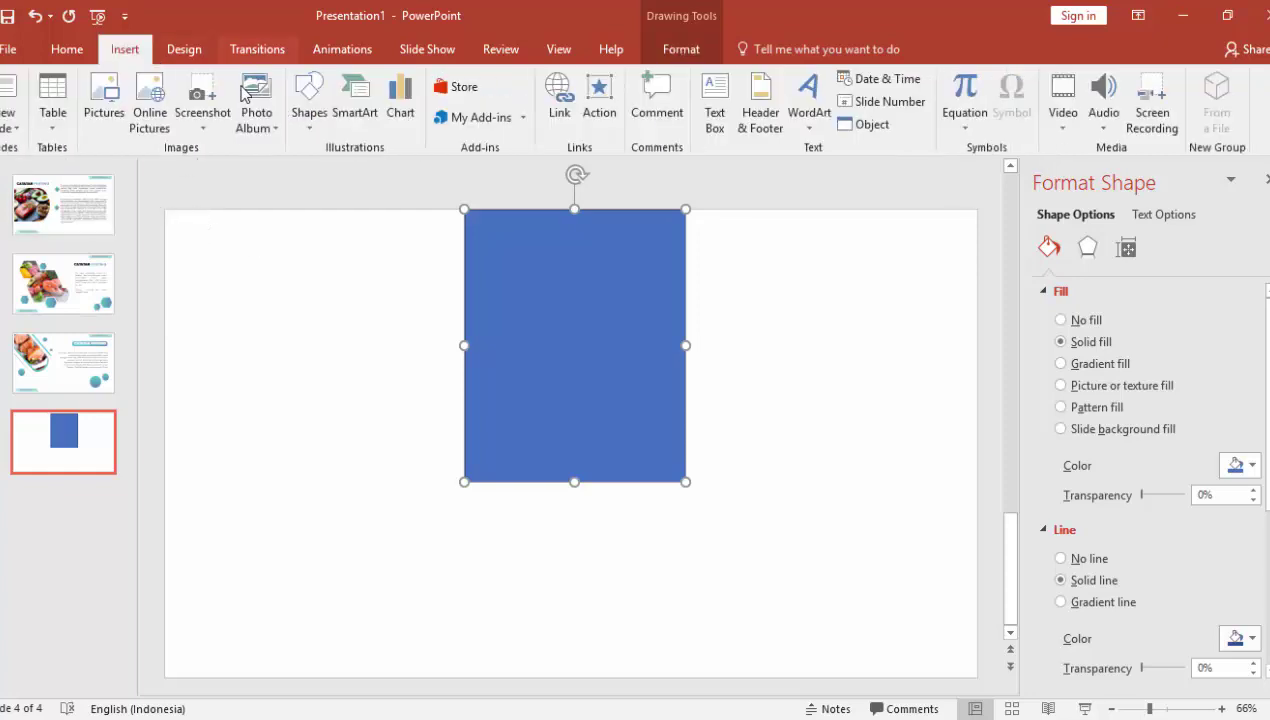
{"action": "left_click", "coordinate": [303, 104]}
{"action": "left_click", "coordinate": [386, 172]}
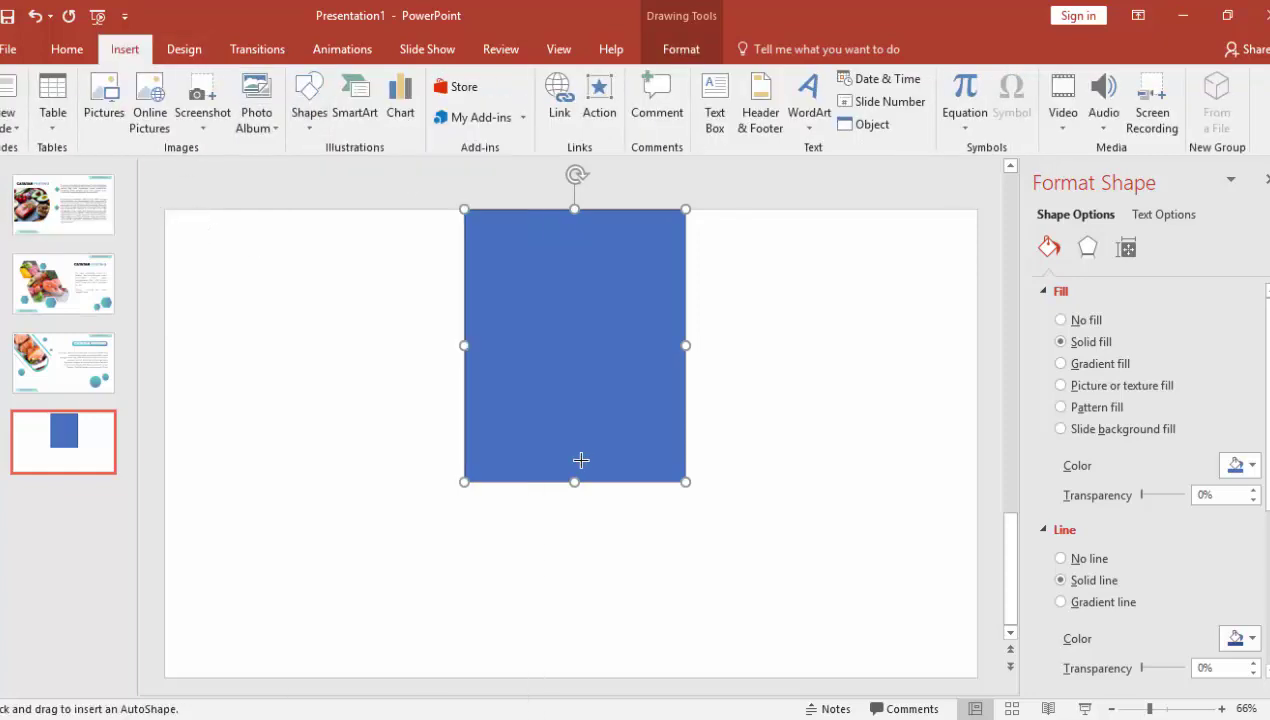
{"action": "mouse_move", "coordinate": [464, 424]}
{"action": "left_mouse_down"}
{"action": "mouse_move", "coordinate": [685, 563]}
{"action": "mouse_move", "coordinate": [679, 588]}
{"action": "left_mouse_up"}
{"action": "left_click_drag", "start_coordinate": [641, 516], "coordinate": [638, 498]}
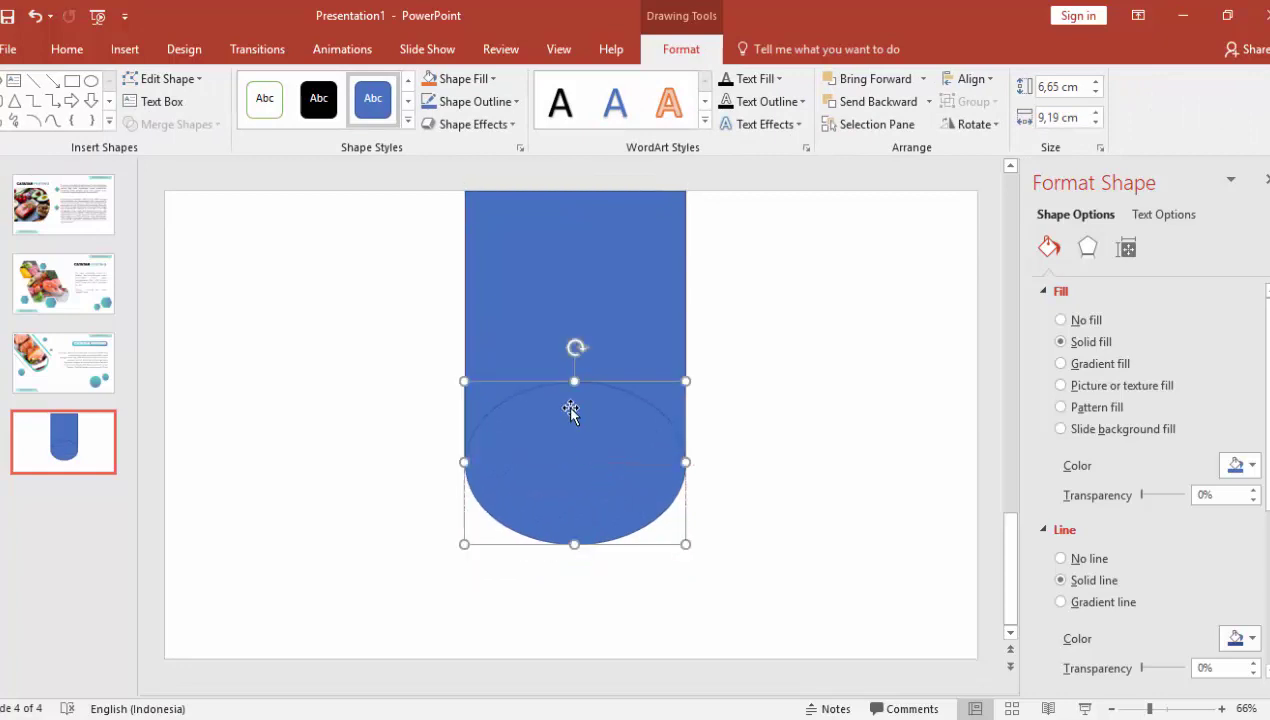
{"action": "left_click", "coordinate": [545, 320]}
{"action": "left_click_drag", "start_coordinate": [464, 343], "coordinate": [446, 343]}
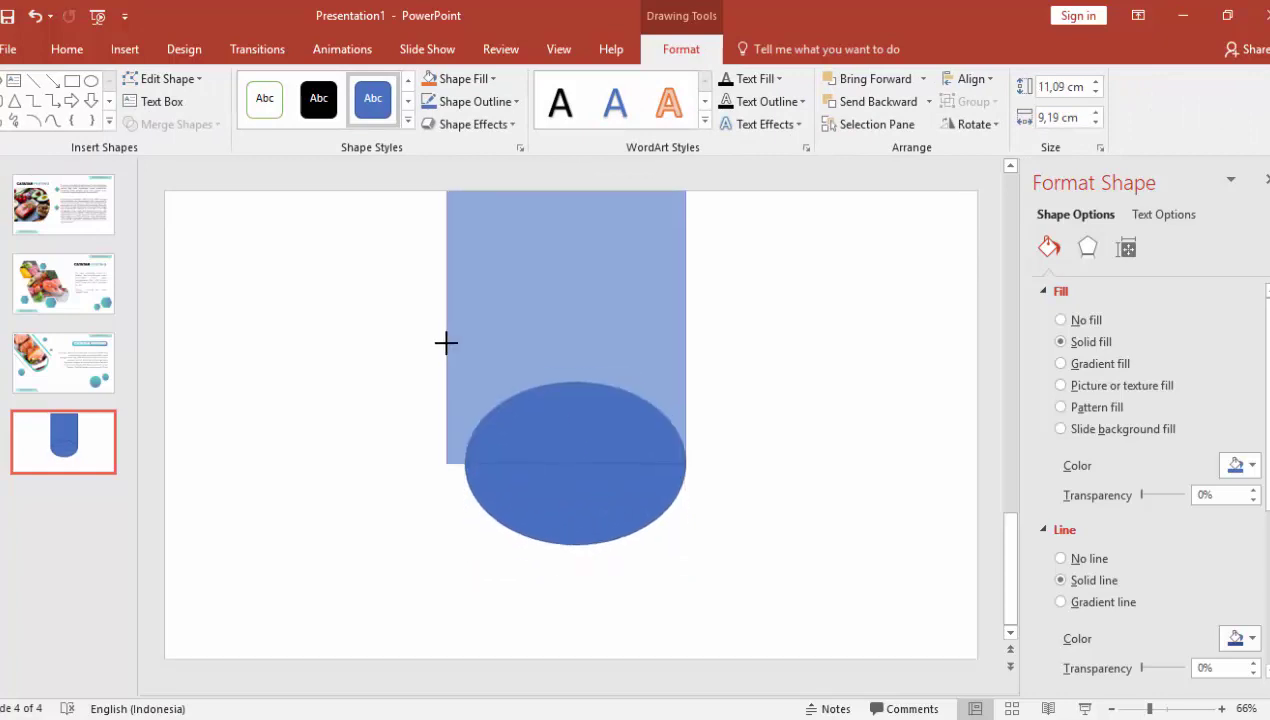
{"action": "left_click", "coordinate": [561, 490]}
{"action": "left_click_drag", "start_coordinate": [465, 463], "coordinate": [443, 460]}
{"action": "left_click_drag", "start_coordinate": [563, 544], "coordinate": [561, 579]}
{"action": "left_click_drag", "start_coordinate": [575, 527], "coordinate": [577, 521]}
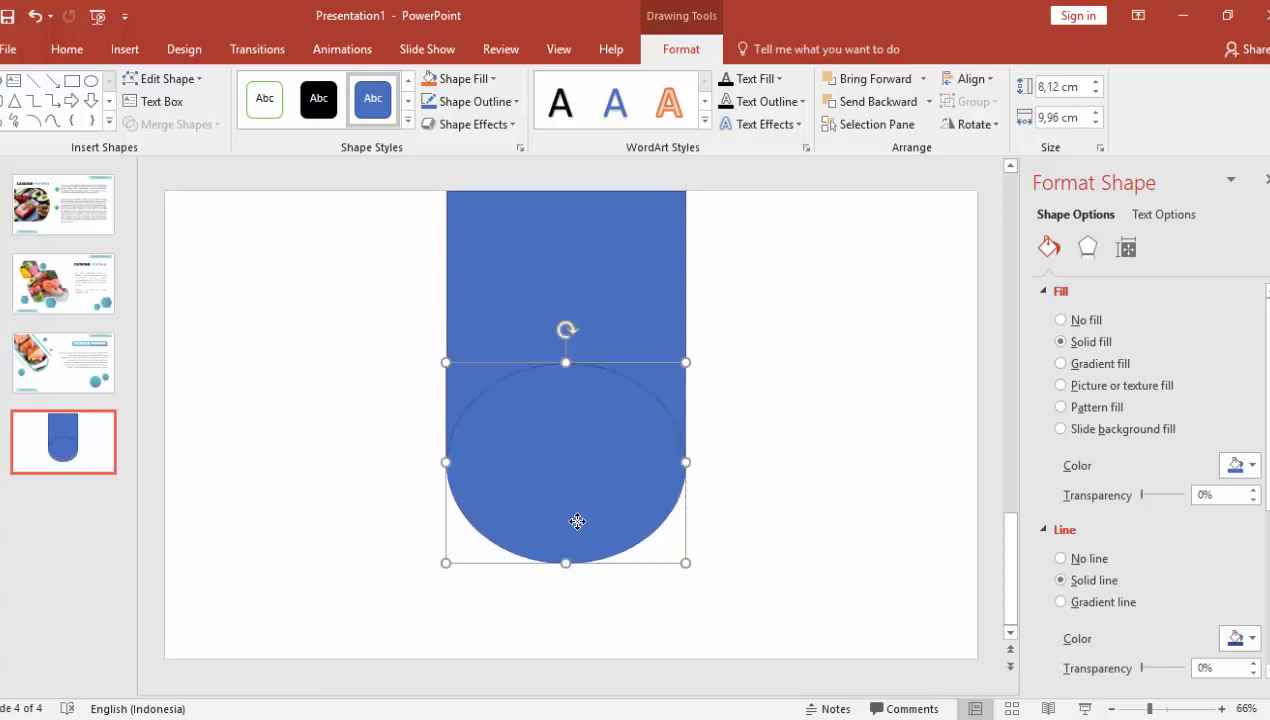
Union both shapes, apply a teal-to-blue gradient, remove the outline and move it to the top edge
{"action": "left_click", "coordinate": [656, 345], "text": "shift"}
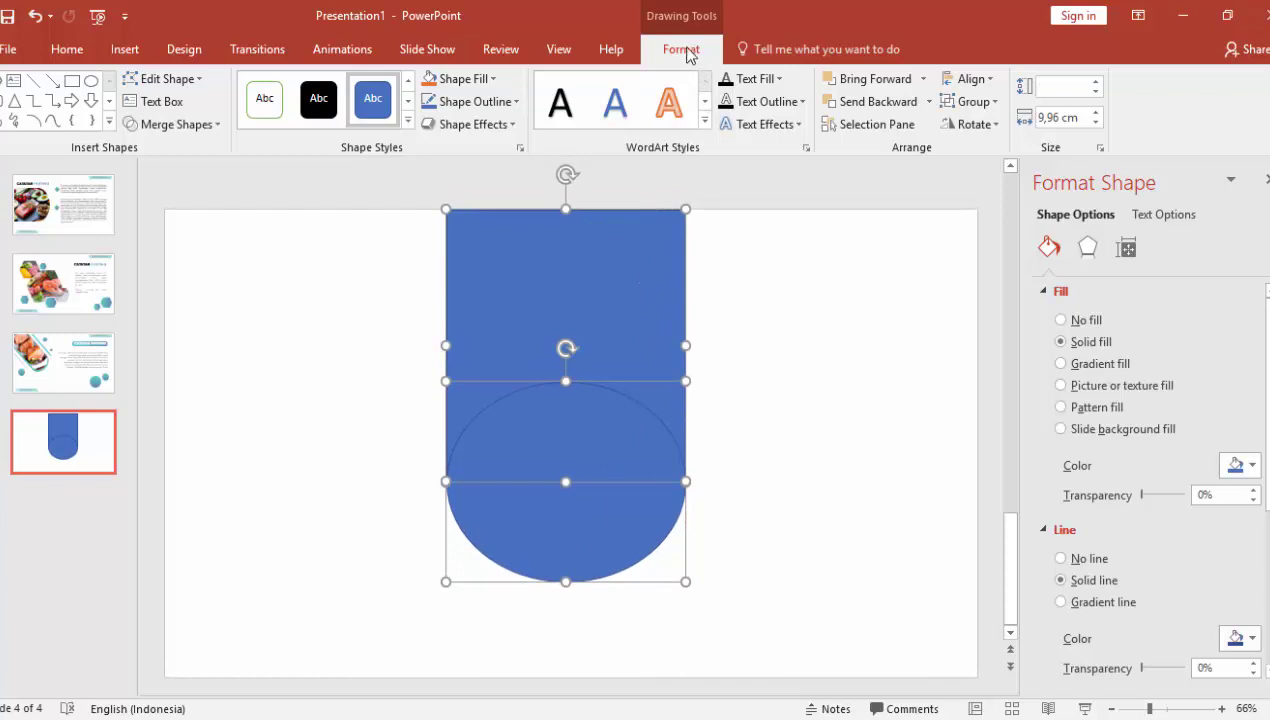
{"action": "left_click", "coordinate": [217, 126]}
{"action": "left_click", "coordinate": [193, 150]}
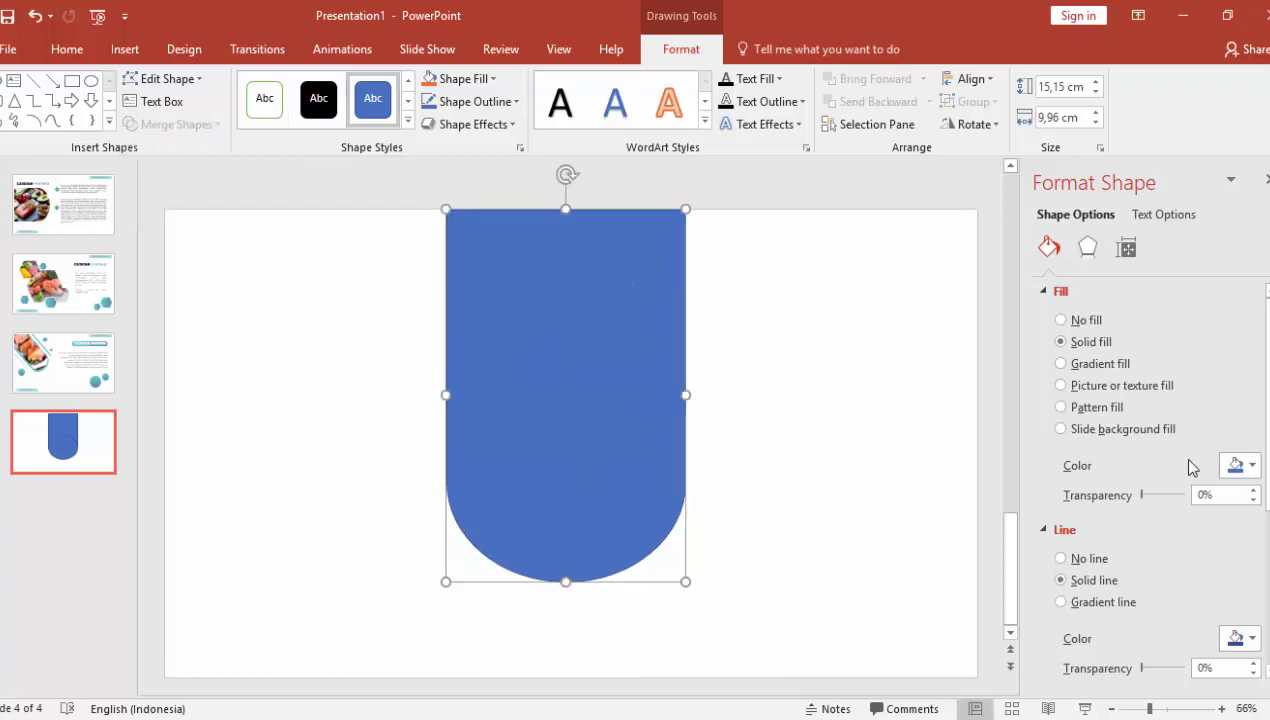
{"action": "left_click", "coordinate": [1100, 364]}
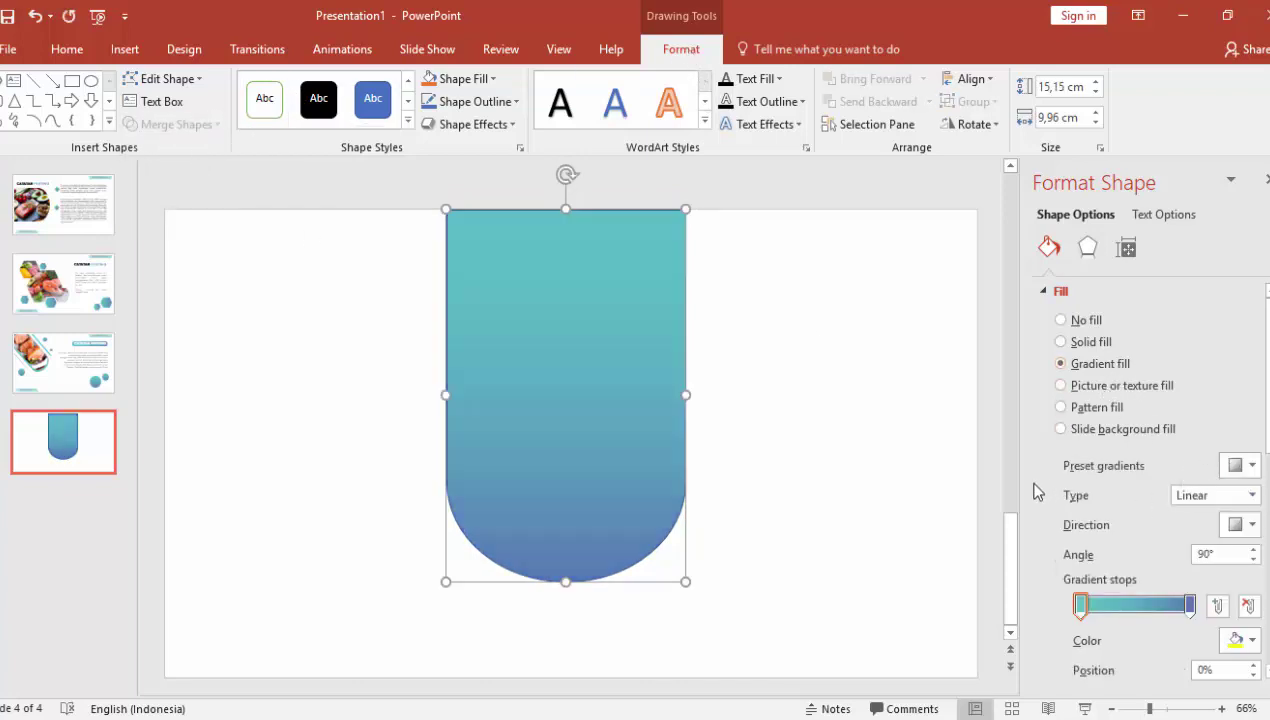
{"action": "left_click", "coordinate": [1042, 293]}
{"action": "left_click", "coordinate": [1062, 345]}
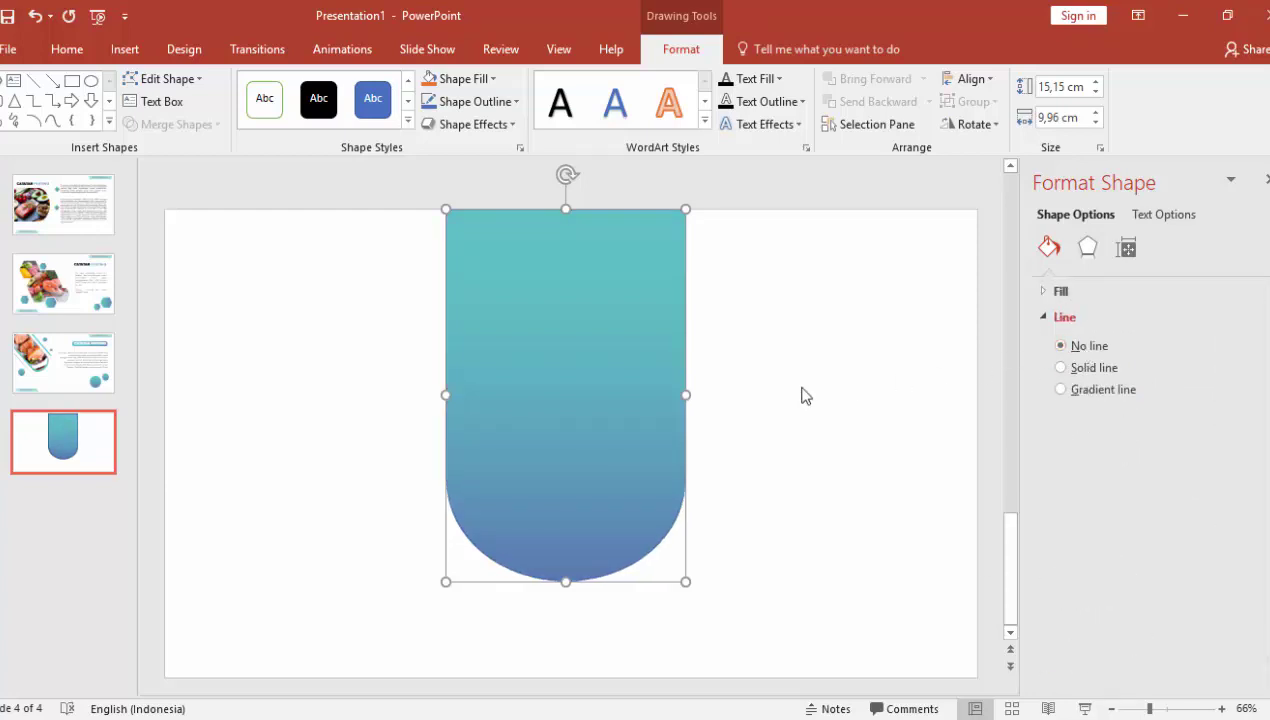
{"action": "left_click_drag", "start_coordinate": [632, 405], "coordinate": [632, 332]}
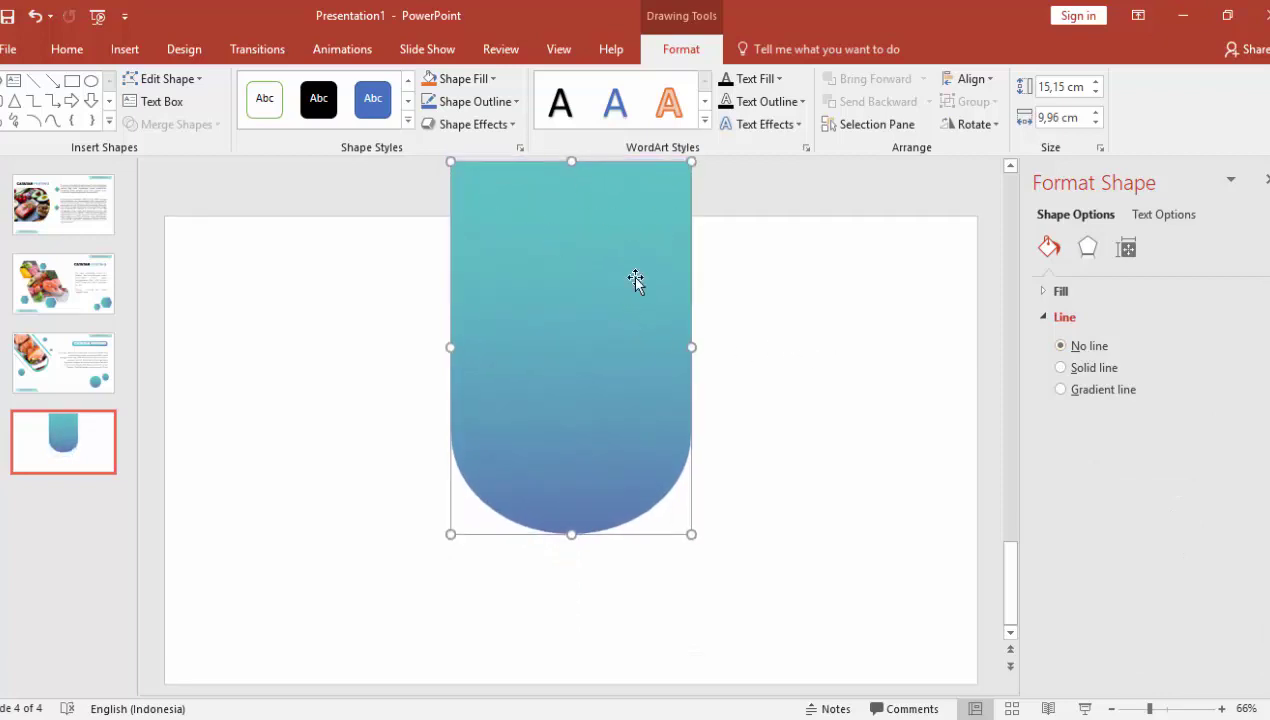
Draw a circle centred over the gradient shape's rounded bottom
{"action": "left_click", "coordinate": [125, 49]}
{"action": "left_click", "coordinate": [309, 100]}
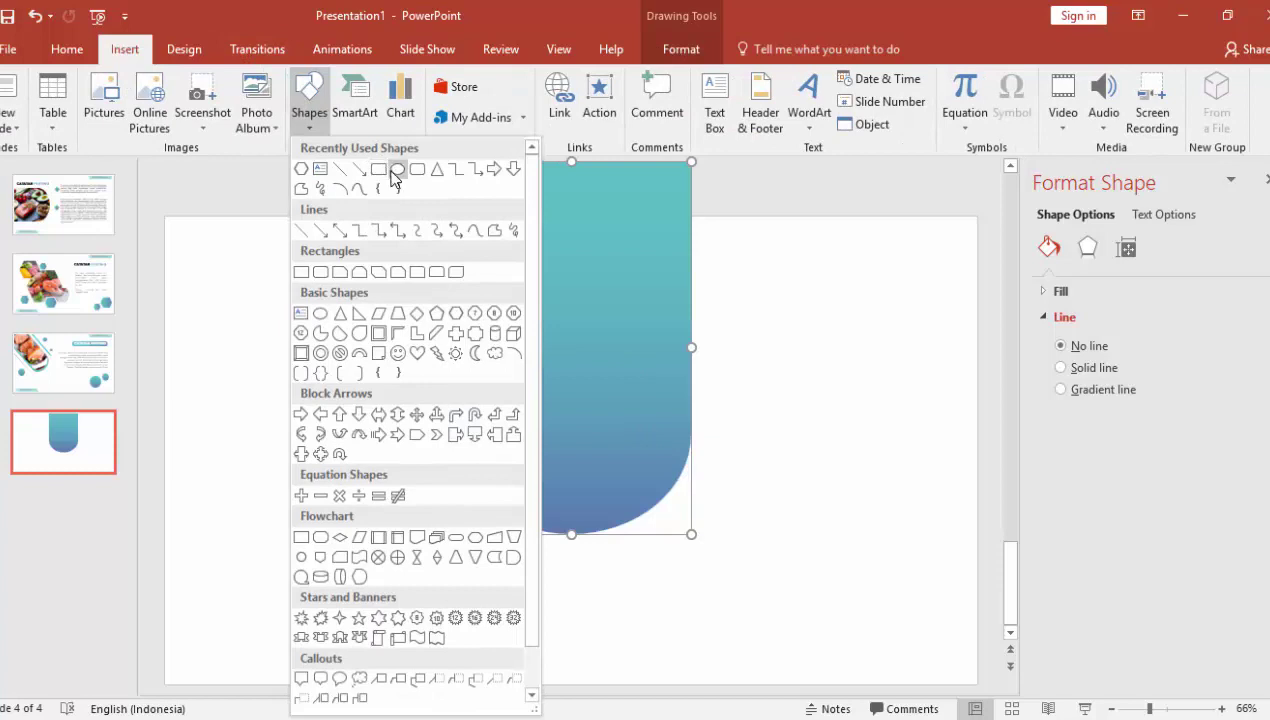
{"action": "left_click", "coordinate": [381, 170]}
{"action": "left_click_drag", "start_coordinate": [473, 331], "coordinate": [673, 503]}
{"action": "left_click_drag", "start_coordinate": [604, 445], "coordinate": [594, 415]}
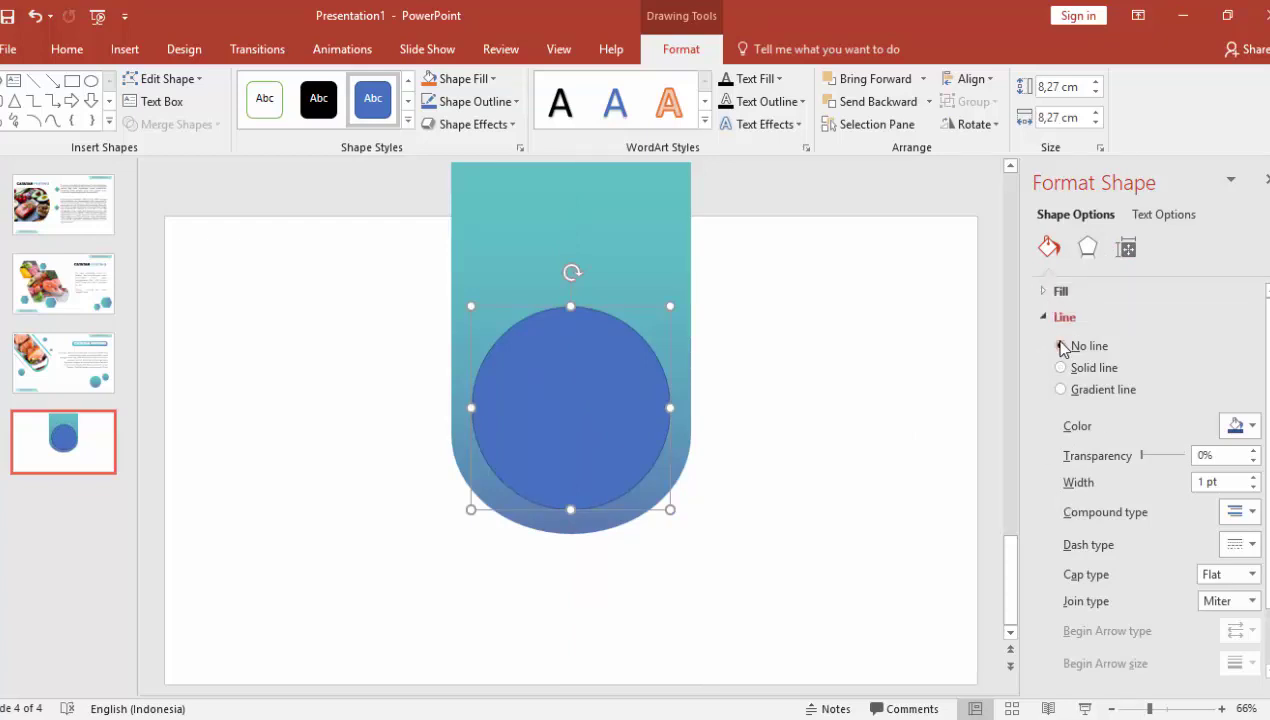
Give the circle an outer drop shadow with increased distance
{"action": "left_click", "coordinate": [1037, 314]}
{"action": "left_click", "coordinate": [1086, 250]}
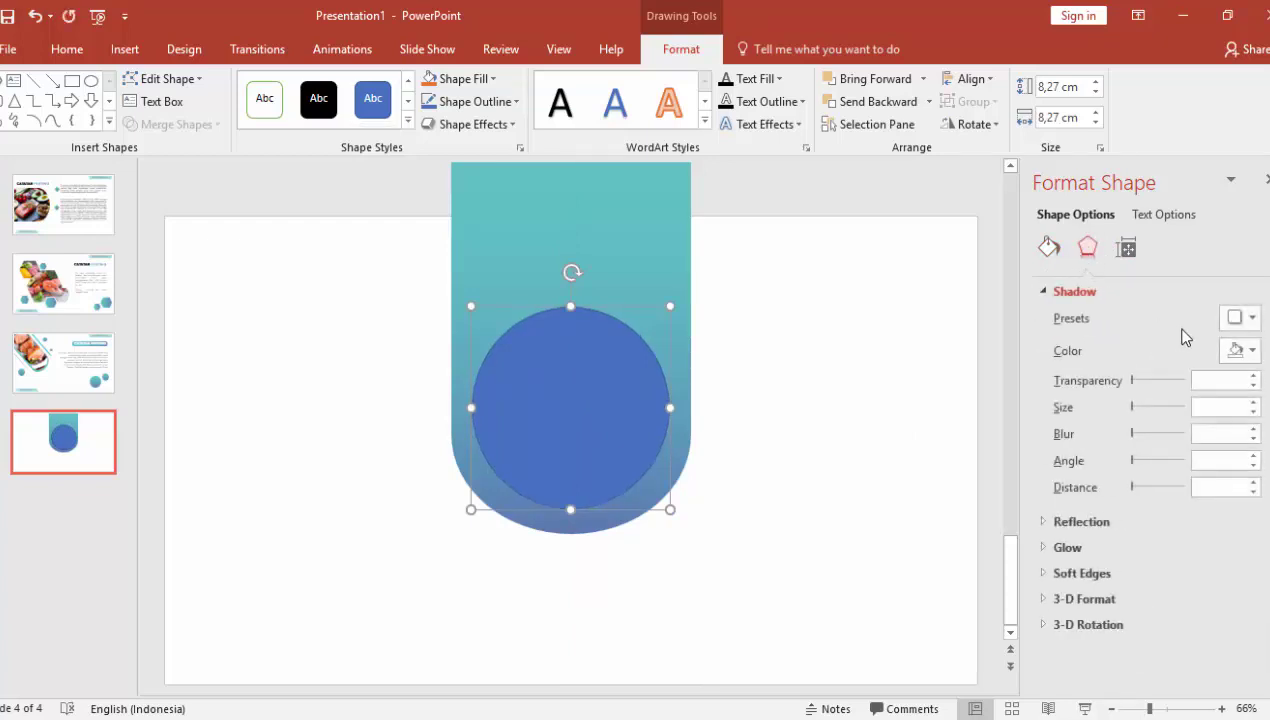
{"action": "left_click", "coordinate": [1240, 318]}
{"action": "left_click", "coordinate": [1140, 462]}
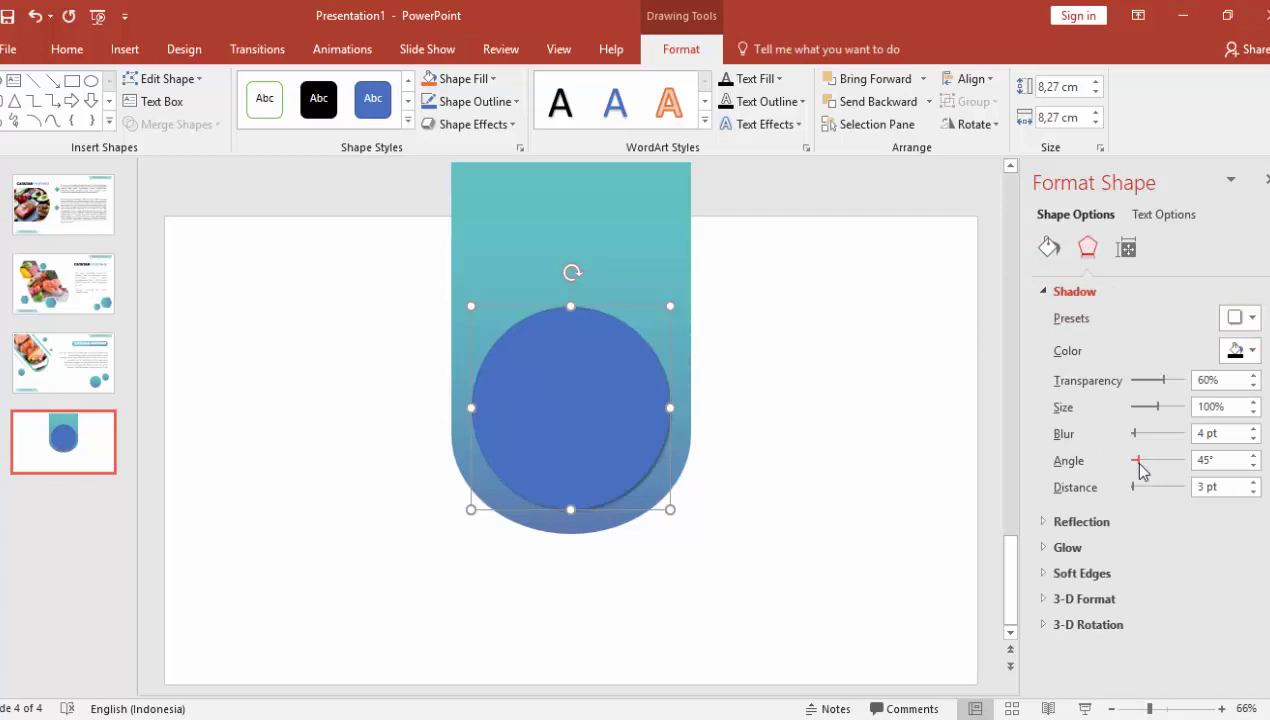
{"action": "left_click", "coordinate": [1254, 482]}
{"action": "left_click", "coordinate": [1254, 482]}
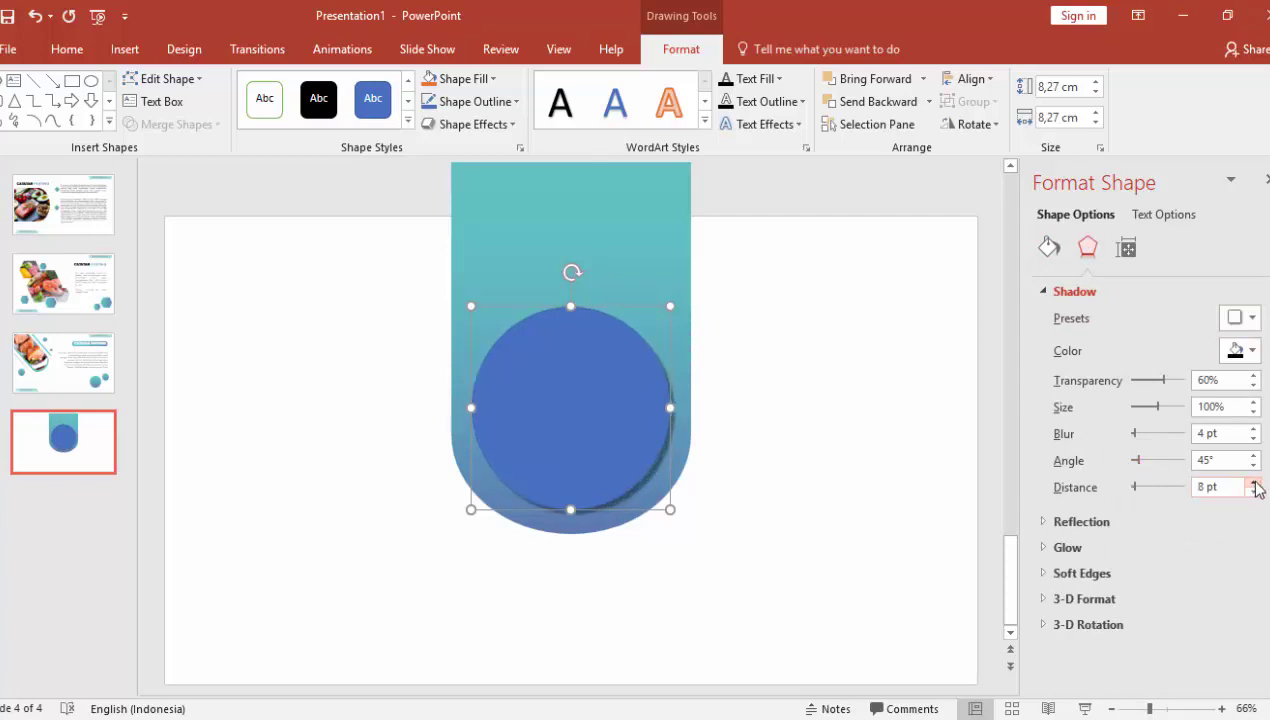
Switch the circle's fill to Picture or texture fill, showing the salmon photo
{"action": "left_click", "coordinate": [1049, 248]}
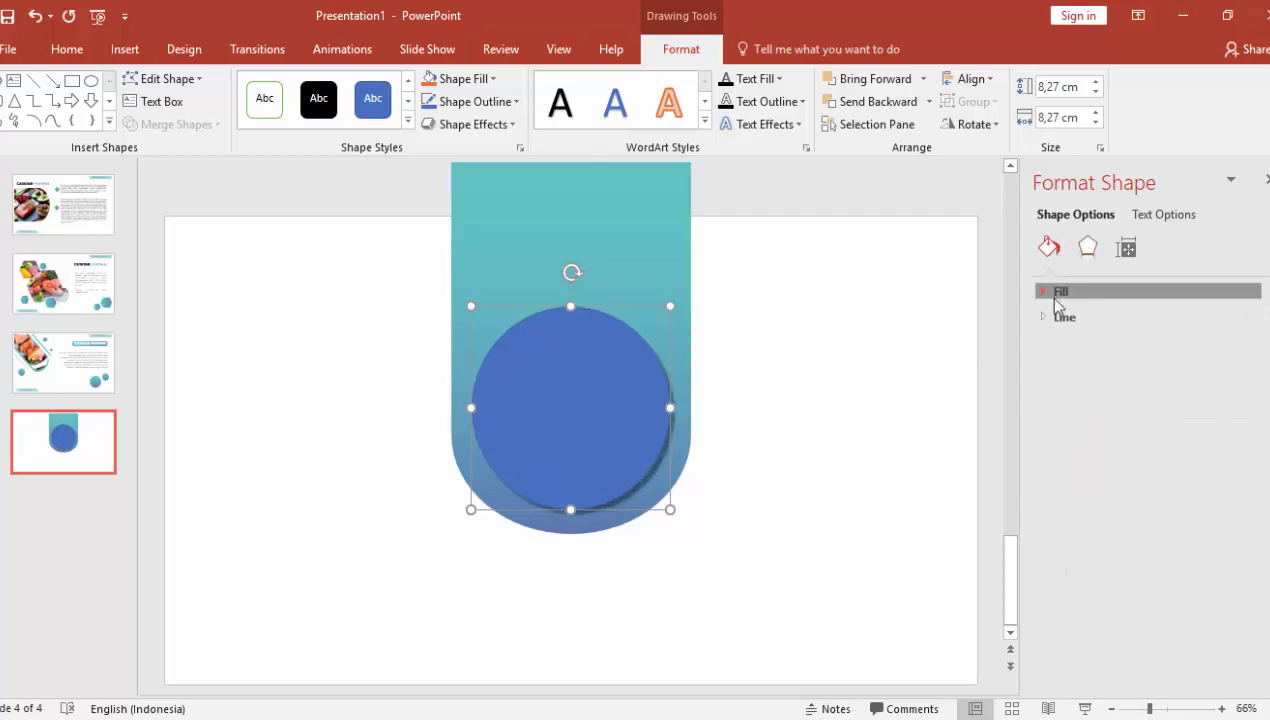
{"action": "left_click", "coordinate": [1060, 291]}
{"action": "left_click", "coordinate": [1060, 385]}
{"action": "left_click", "coordinate": [1083, 486]}
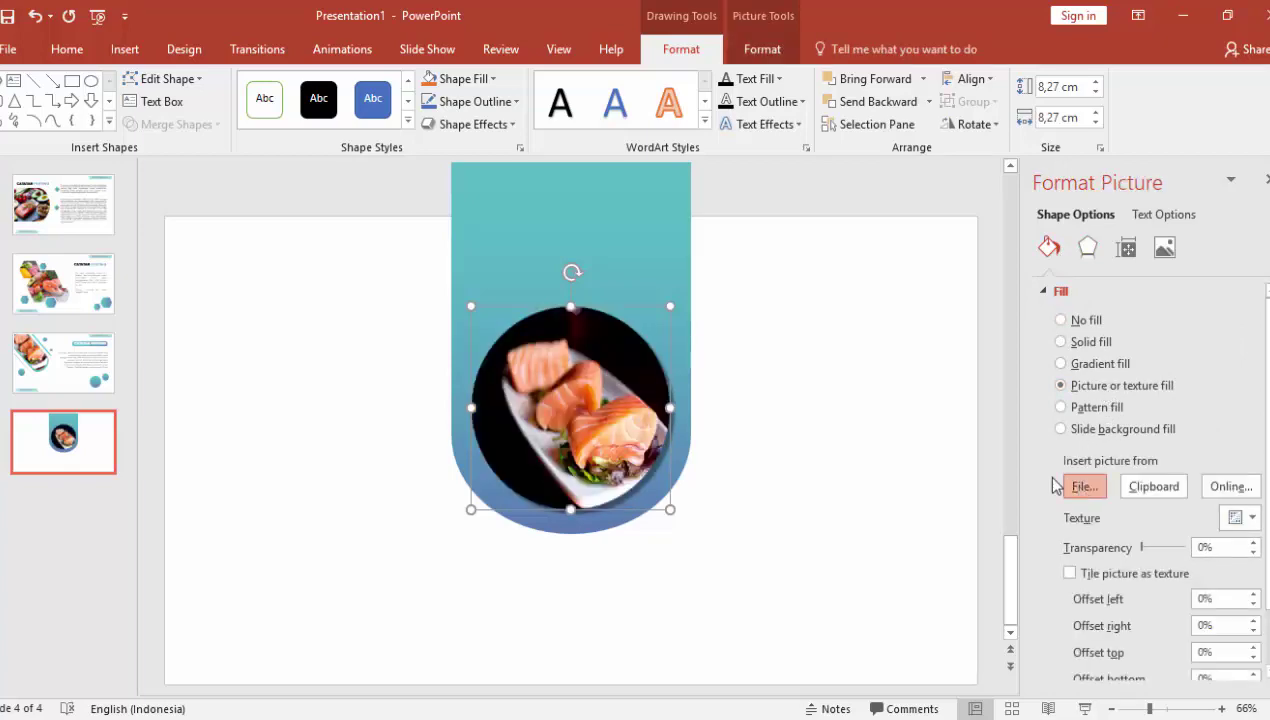
Insert the beverage-brewed-coffee photo from the foto keto folder as the circle's fill
{"action": "left_click_drag", "start_coordinate": [620, 128], "coordinate": [618, 276]}
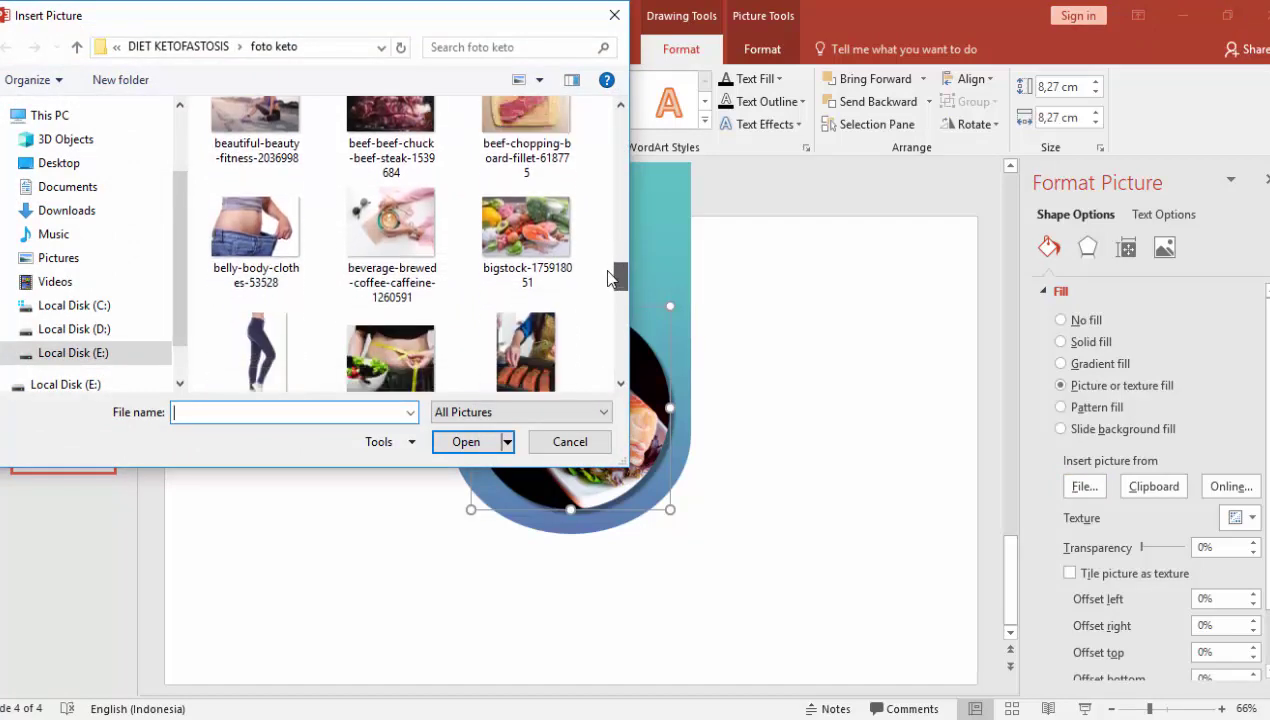
{"action": "left_click", "coordinate": [376, 230]}
{"action": "left_click", "coordinate": [455, 443]}
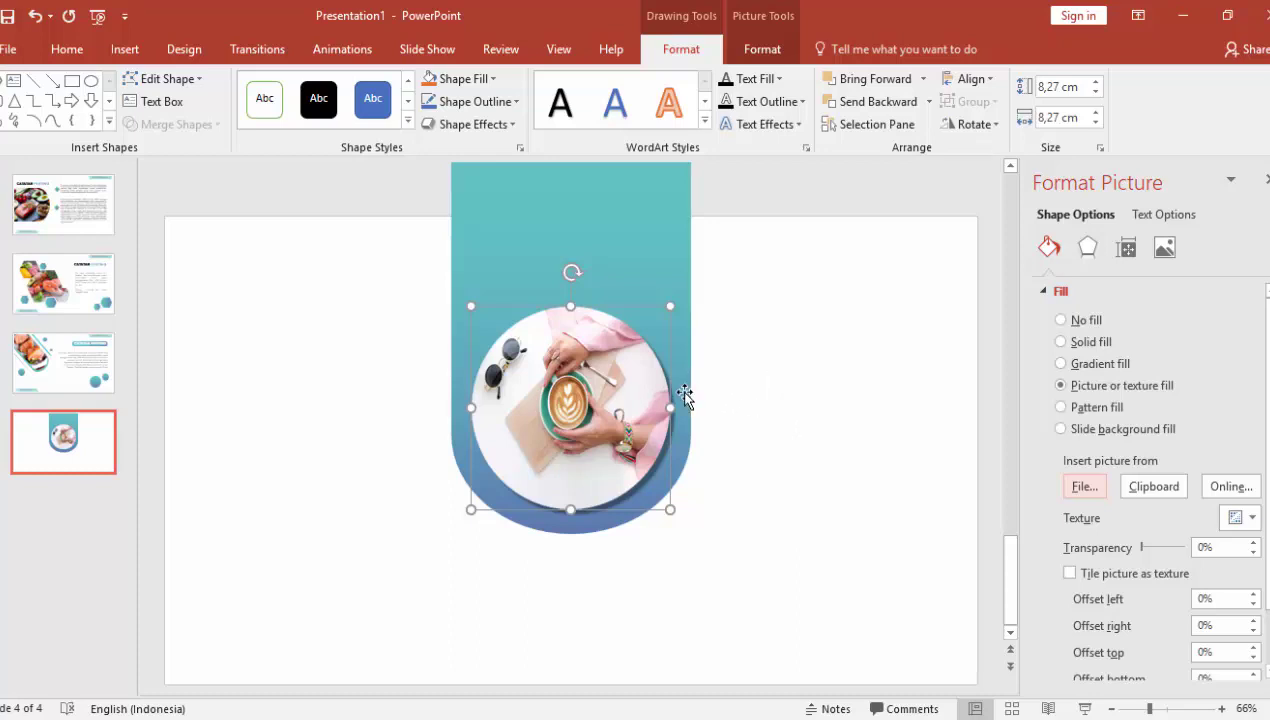
{"action": "left_click", "coordinate": [736, 409]}
{"action": "left_click", "coordinate": [636, 385]}
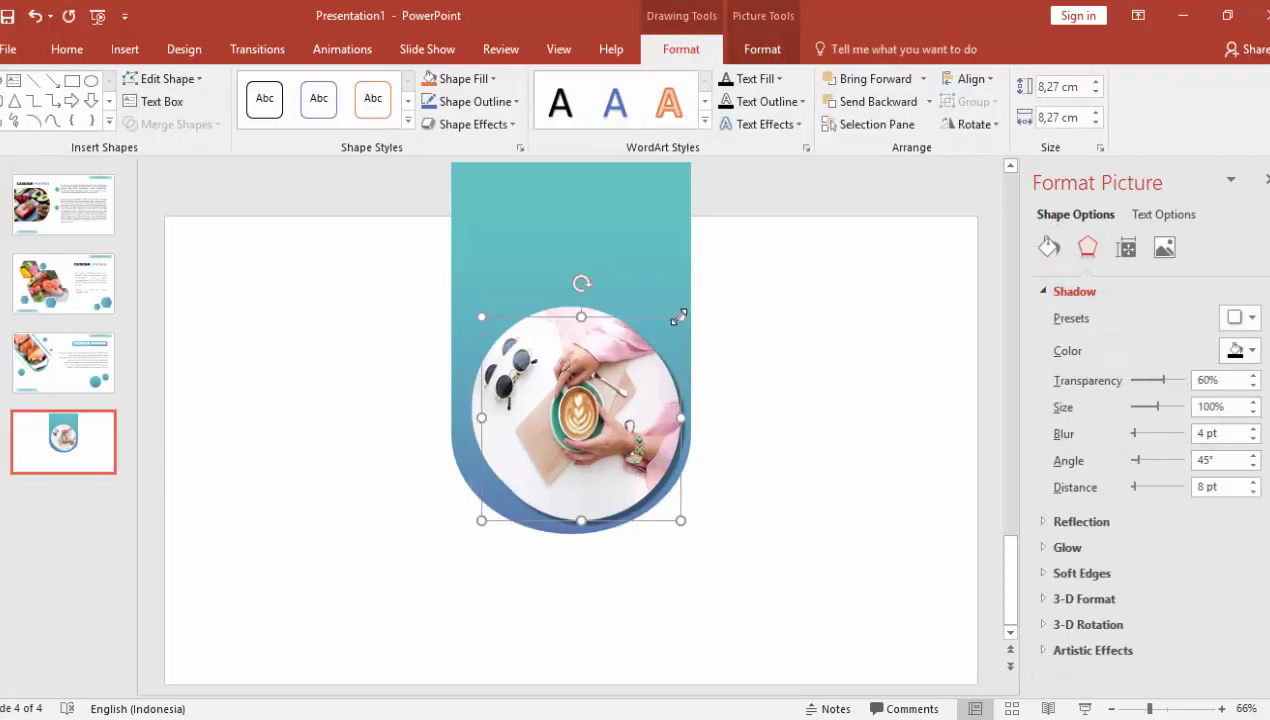
Copy the photo circle as a solid white circle at 70% transparency on the shape's lower-left edge
{"action": "left_click_drag", "start_coordinate": [614, 360], "coordinate": [571, 428]}
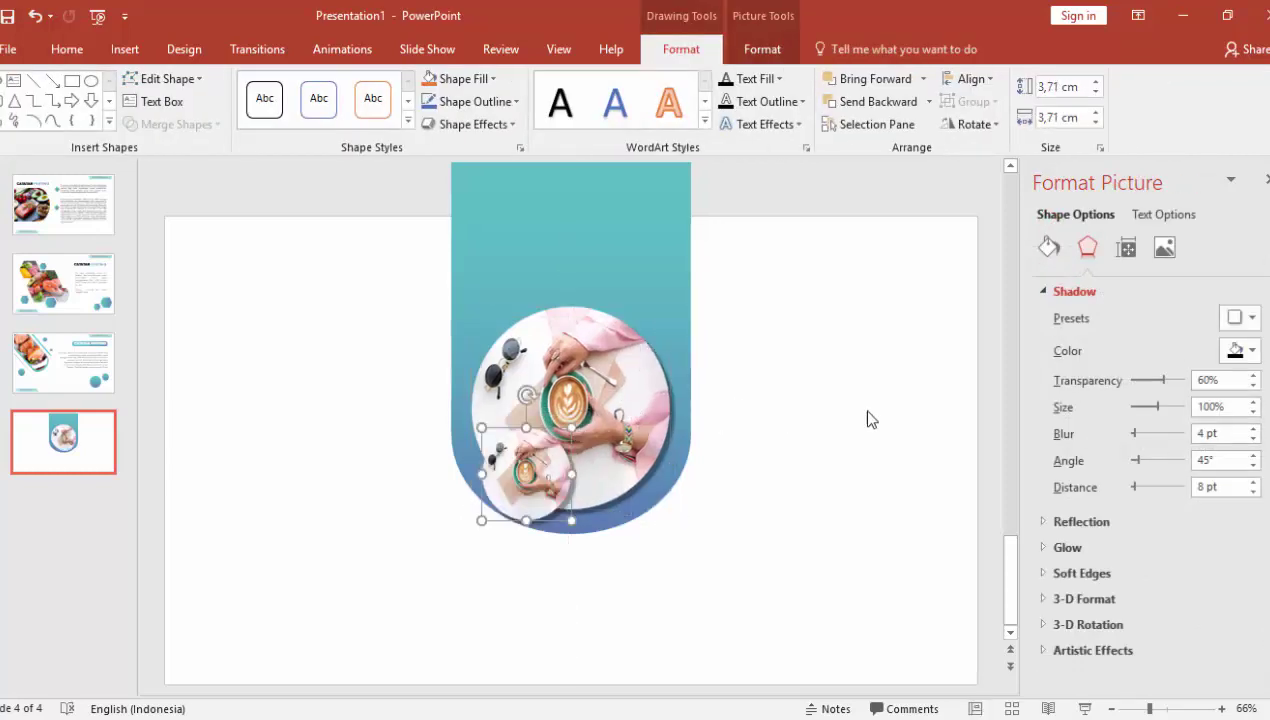
{"action": "left_click", "coordinate": [1048, 247]}
{"action": "left_click", "coordinate": [1072, 342]}
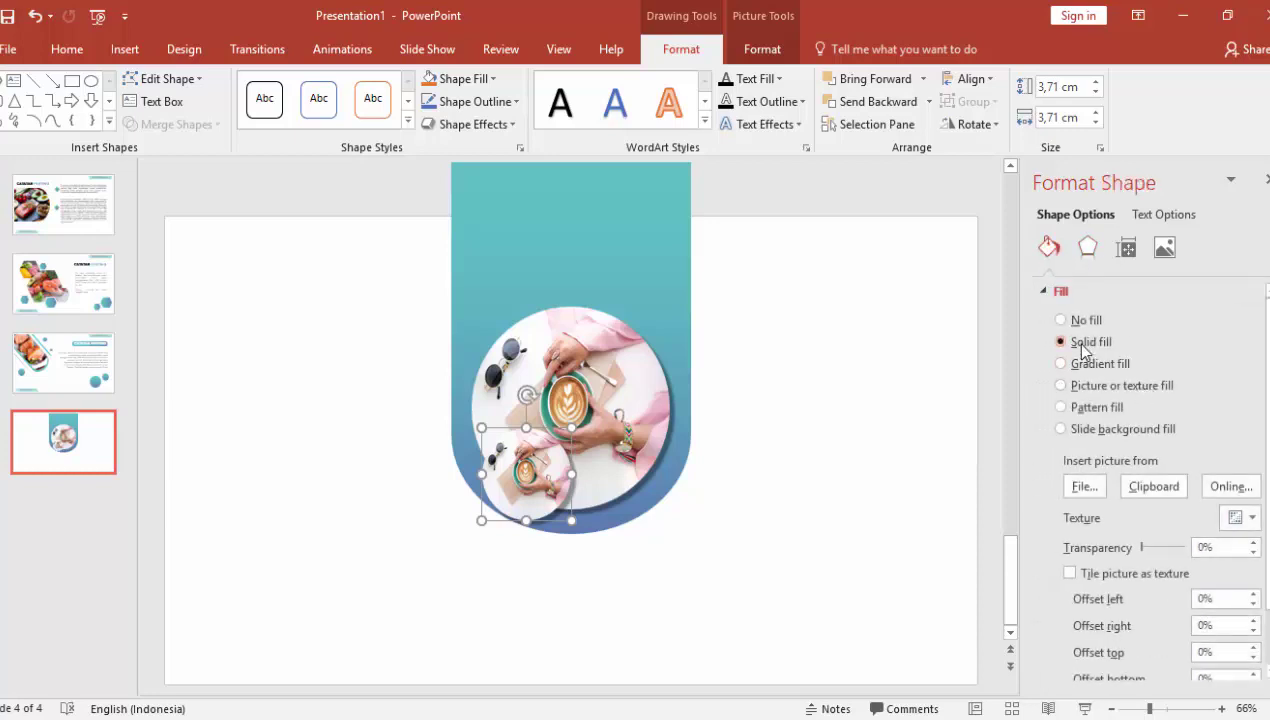
{"action": "left_click_drag", "start_coordinate": [527, 470], "coordinate": [496, 484]}
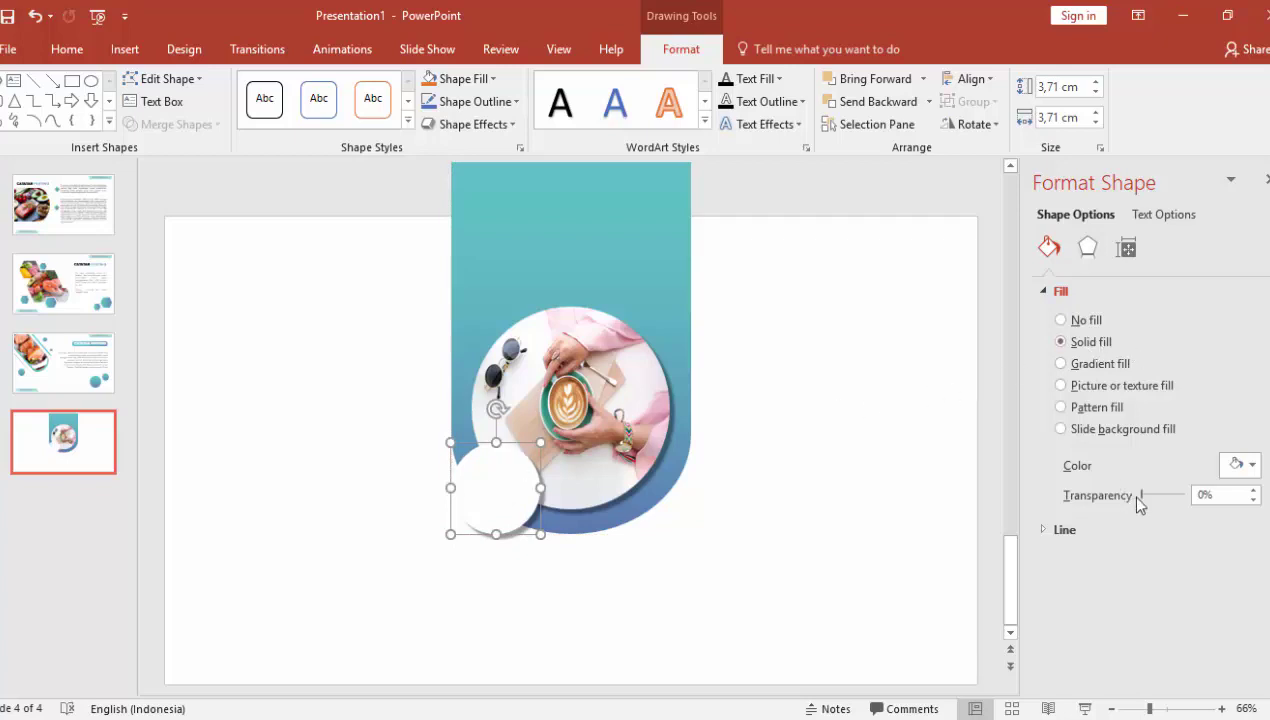
{"action": "left_click_drag", "start_coordinate": [1143, 496], "coordinate": [1171, 495]}
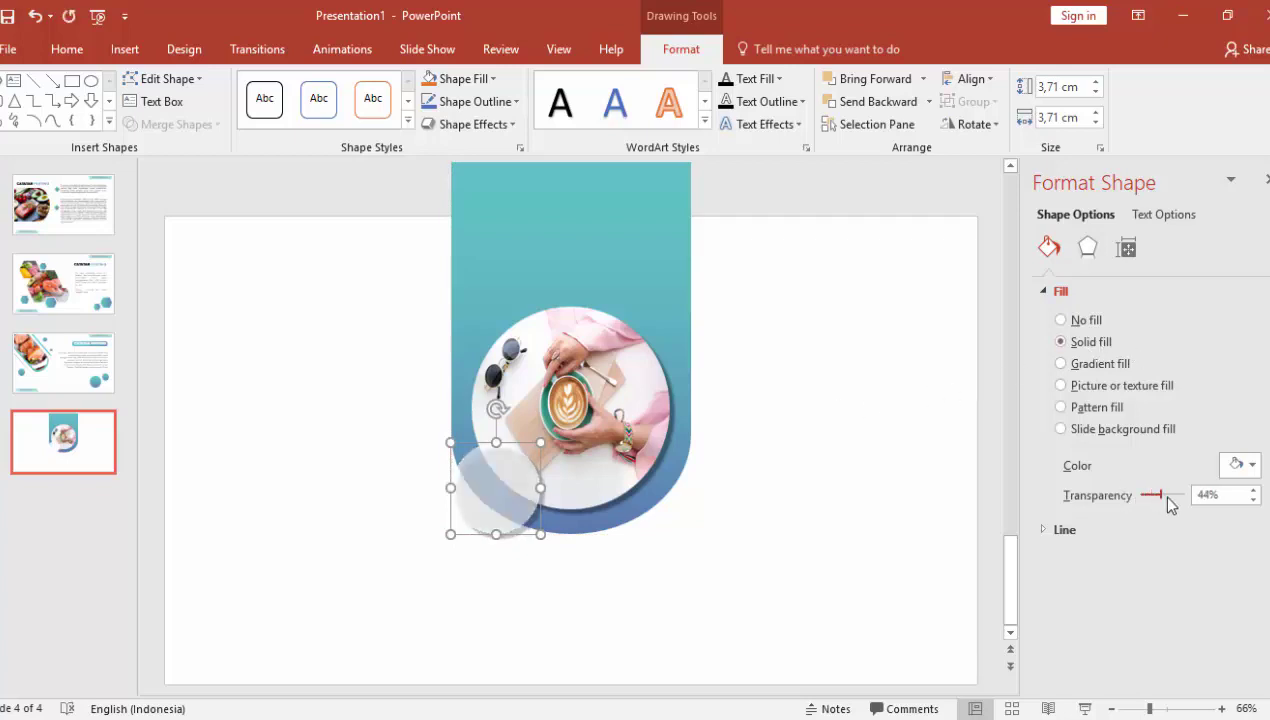
{"action": "left_click", "coordinate": [1087, 248]}
{"action": "left_click", "coordinate": [1238, 317]}
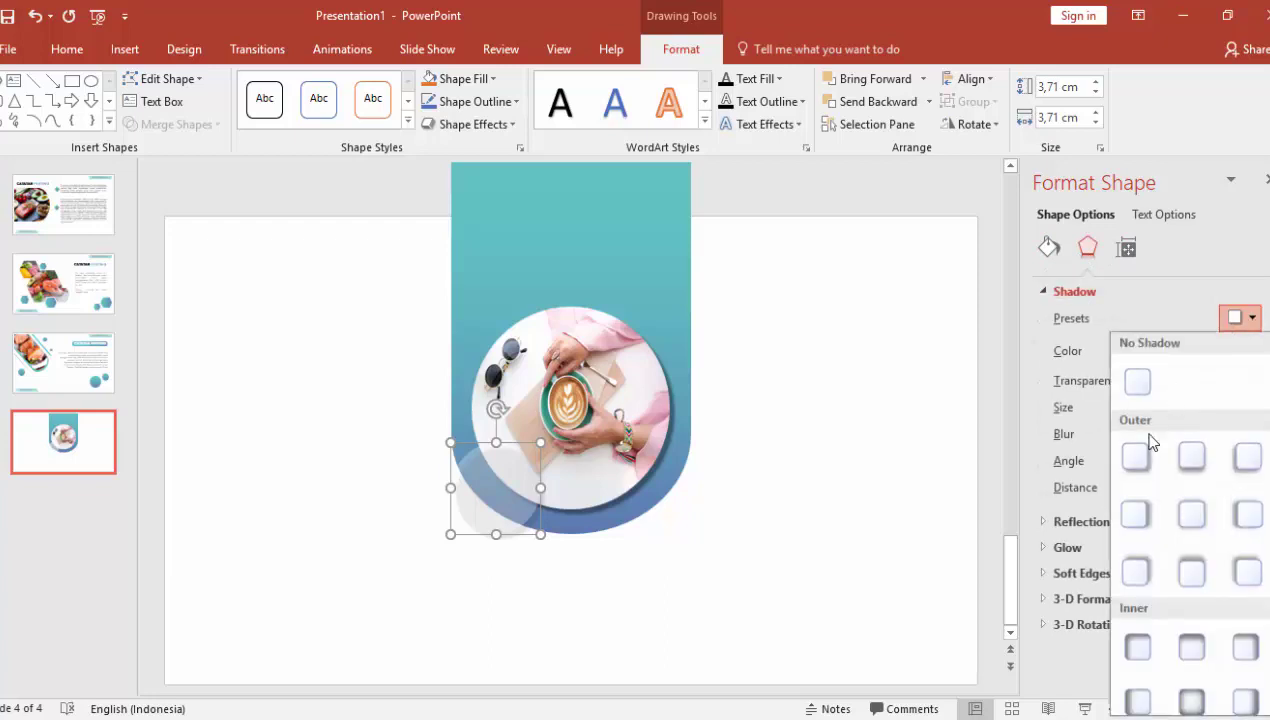
{"action": "left_click", "coordinate": [1129, 456]}
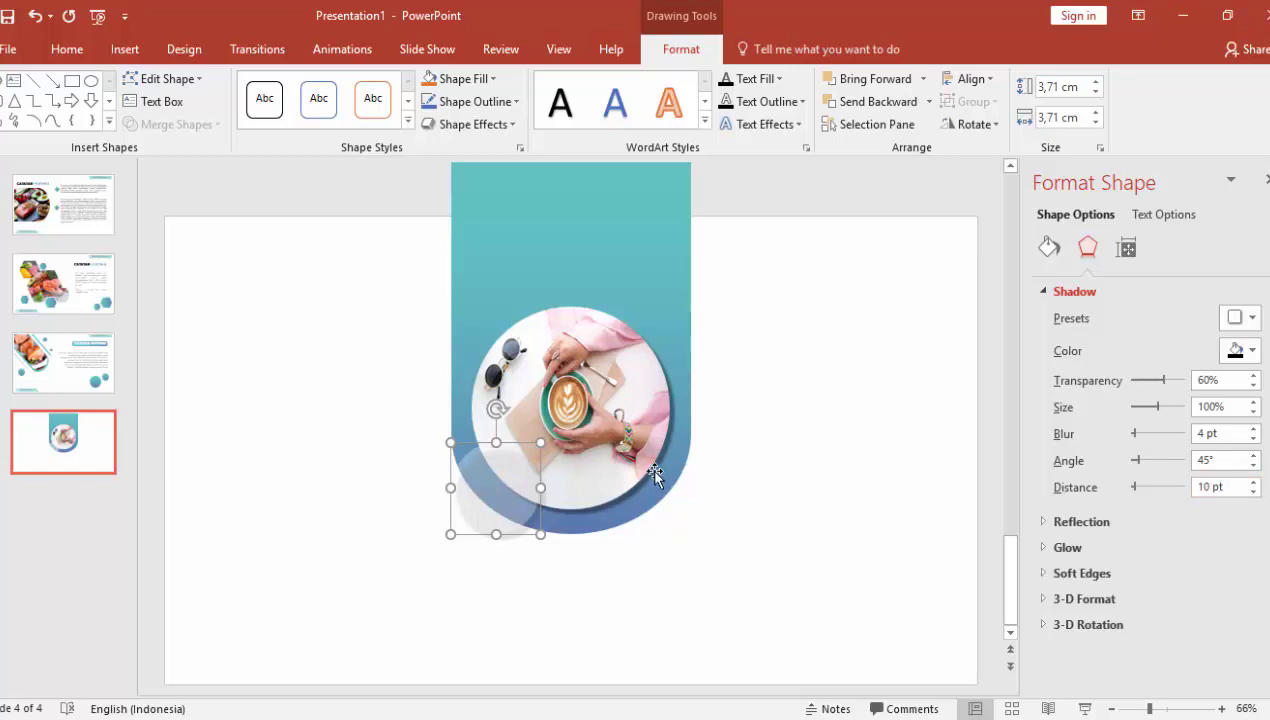
Duplicate it without shadow, shrink it and give it an opaque reversed teal-blue gradient fill
{"action": "key", "text": "ctrl+d"}
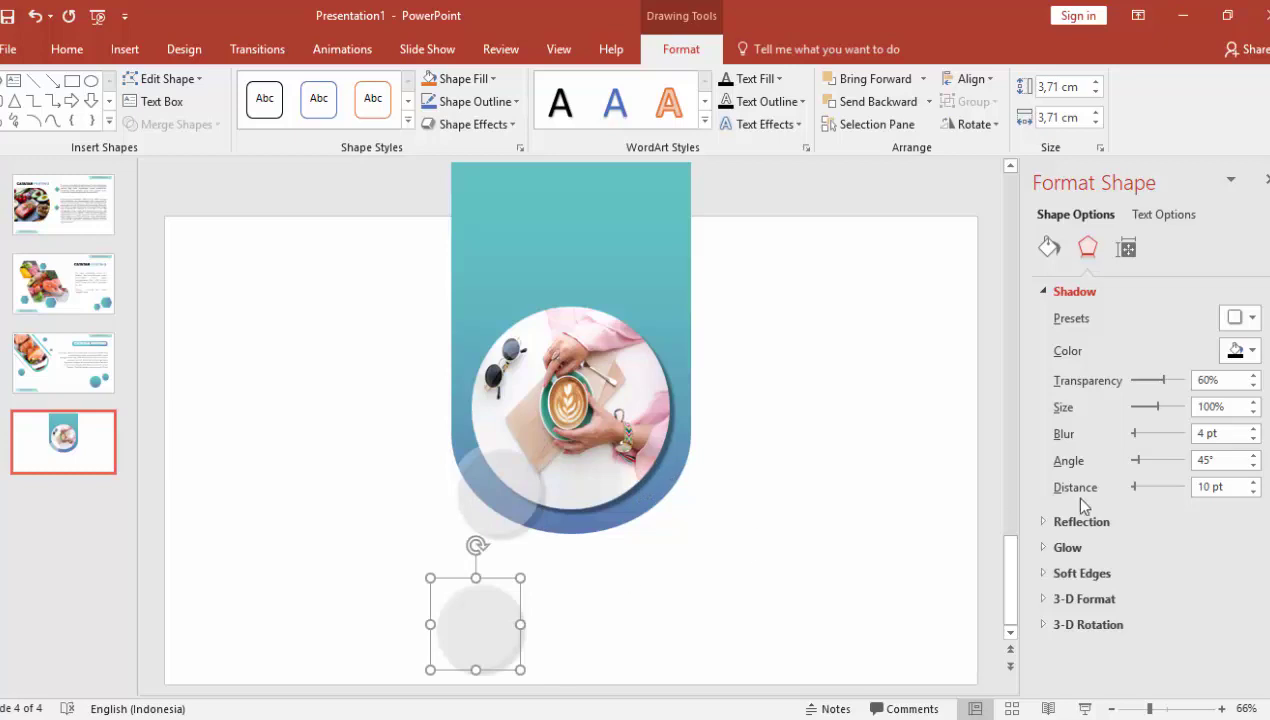
{"action": "left_click", "coordinate": [1240, 318]}
{"action": "left_click", "coordinate": [1196, 360]}
{"action": "left_click", "coordinate": [1050, 250]}
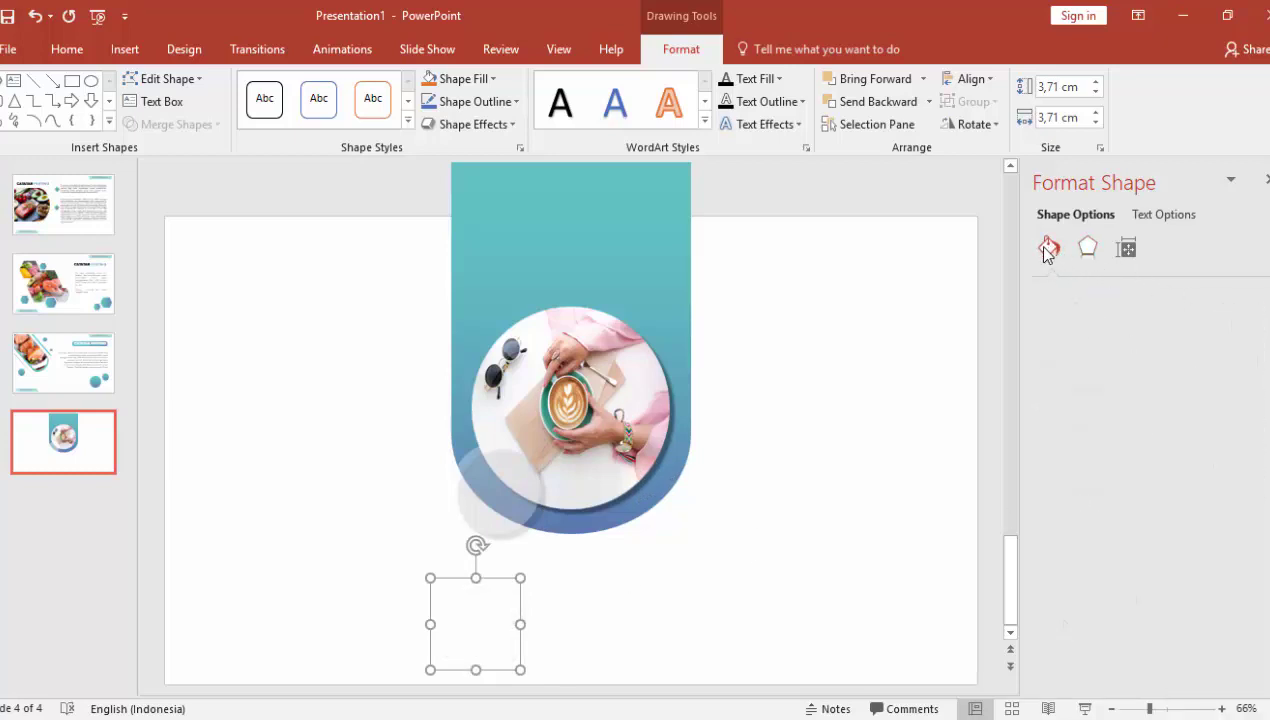
{"action": "left_click_drag", "start_coordinate": [1174, 495], "coordinate": [1128, 497]}
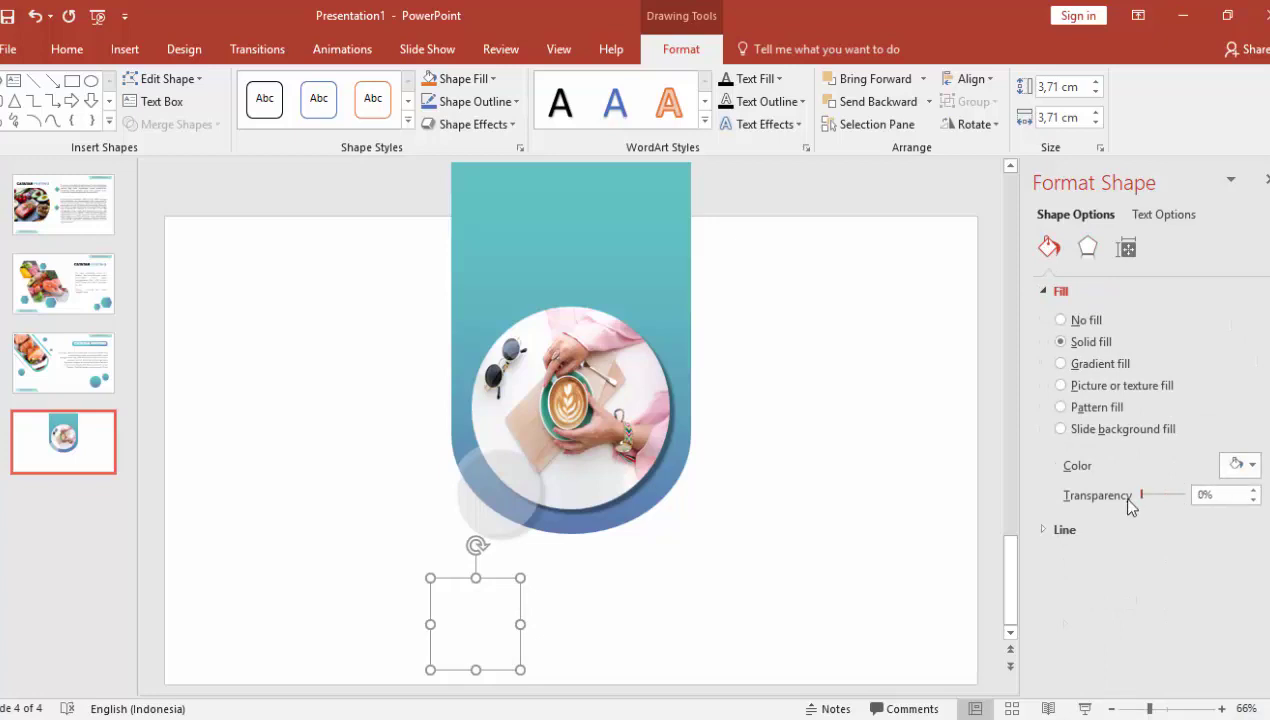
{"action": "mouse_move", "coordinate": [517, 579]}
{"action": "left_mouse_down"}
{"action": "mouse_move", "coordinate": [482, 620]}
{"action": "mouse_move", "coordinate": [491, 480]}
{"action": "mouse_move", "coordinate": [530, 534]}
{"action": "mouse_move", "coordinate": [512, 496]}
{"action": "left_mouse_up"}
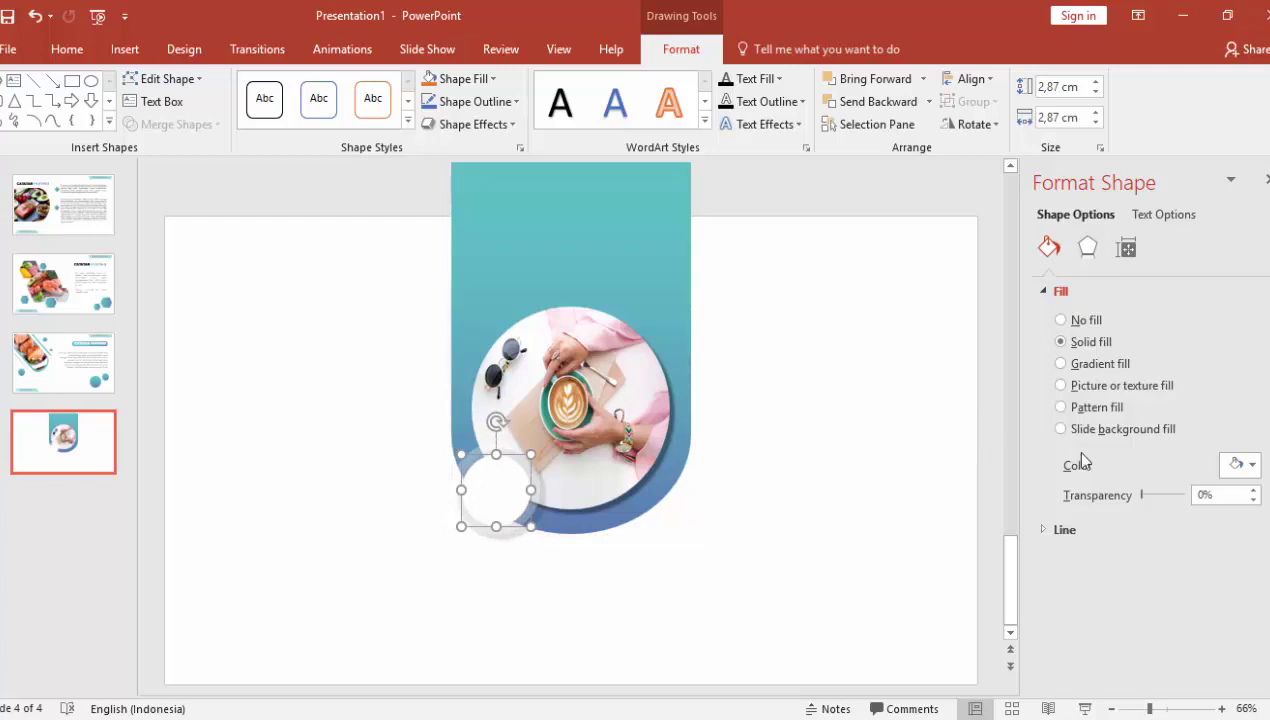
{"action": "left_click", "coordinate": [1115, 364]}
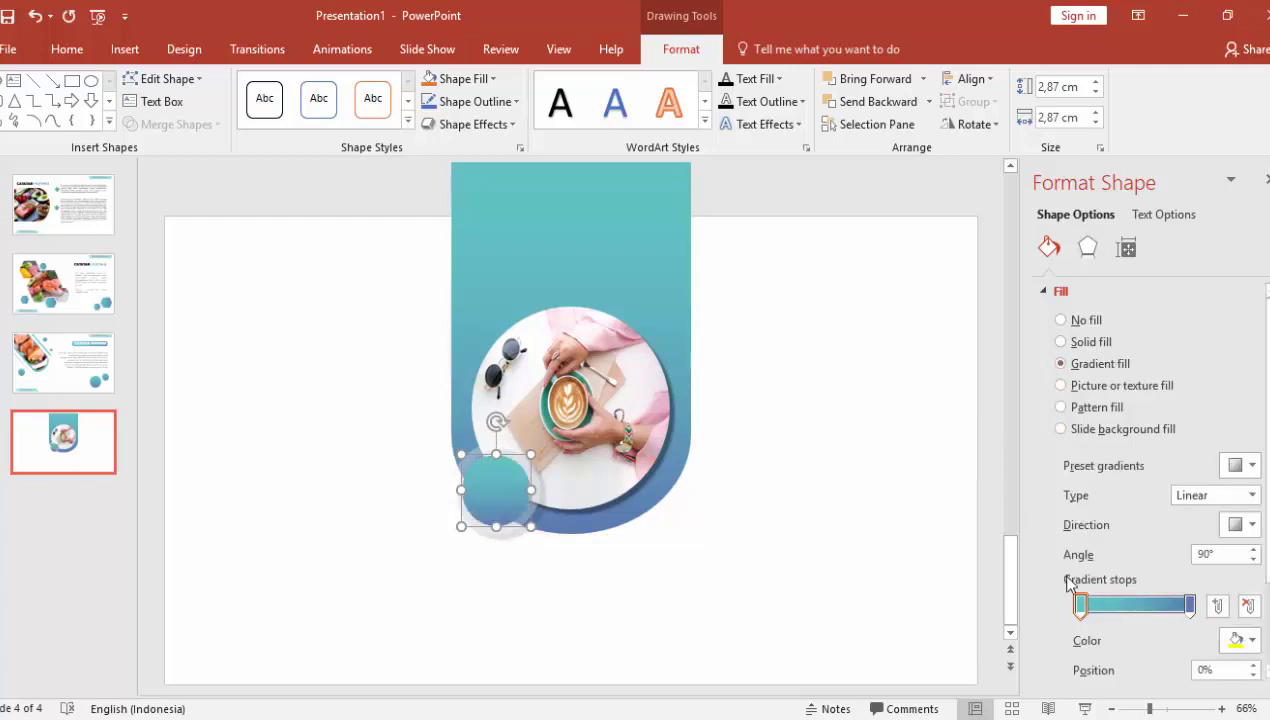
{"action": "left_click", "coordinate": [1243, 524]}
{"action": "left_click", "coordinate": [1119, 600]}
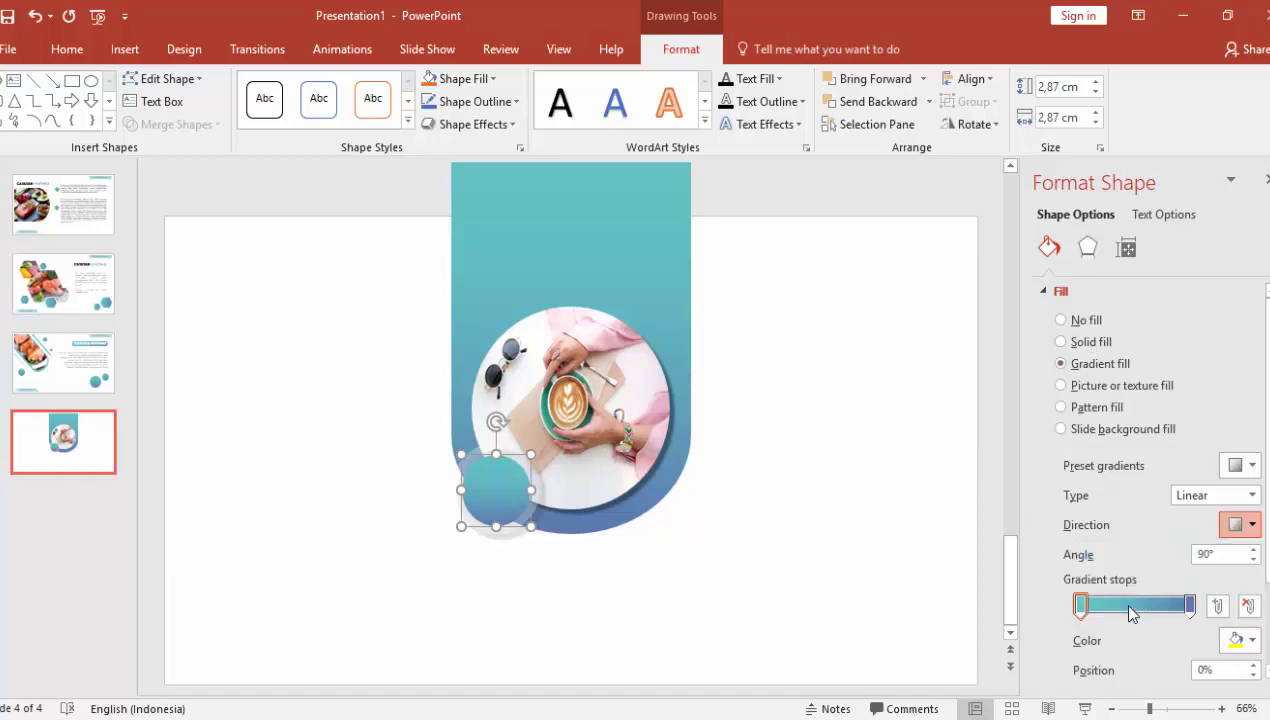
{"action": "left_click", "coordinate": [839, 484]}
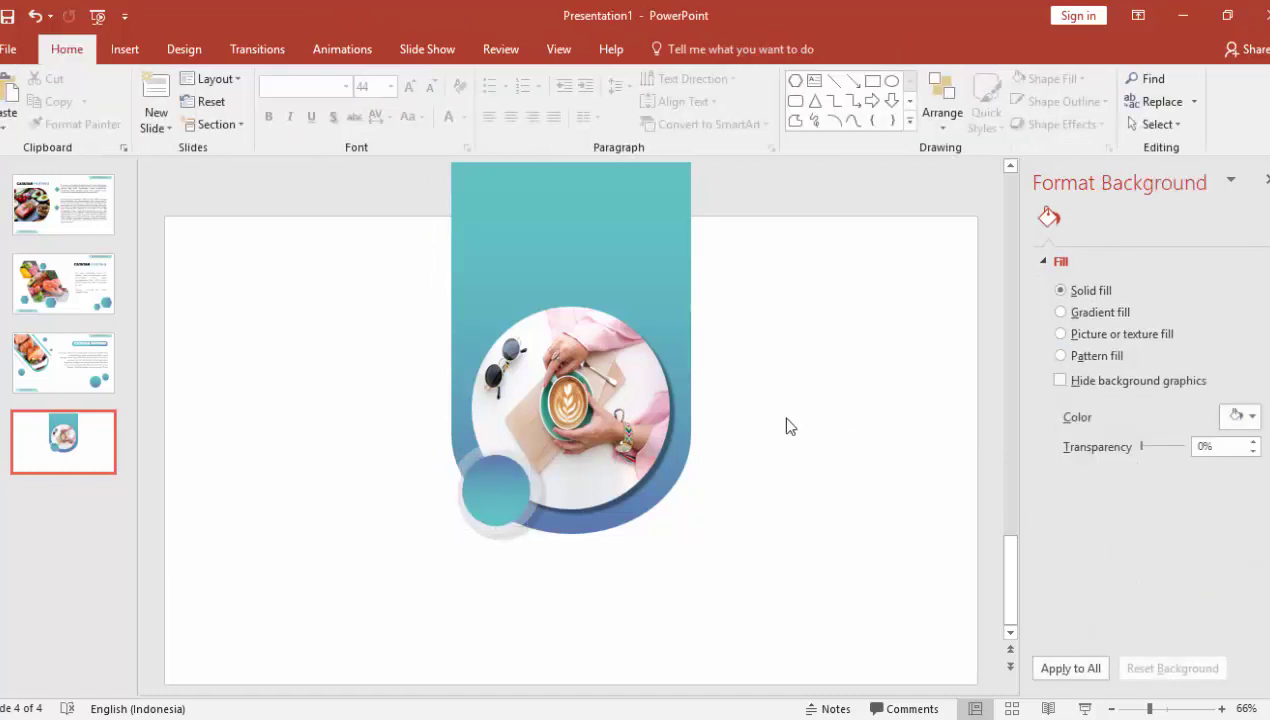
Select the CATATAN PENTING badge together with its text on slide 3 and copy it
{"action": "left_click", "coordinate": [108, 362]}
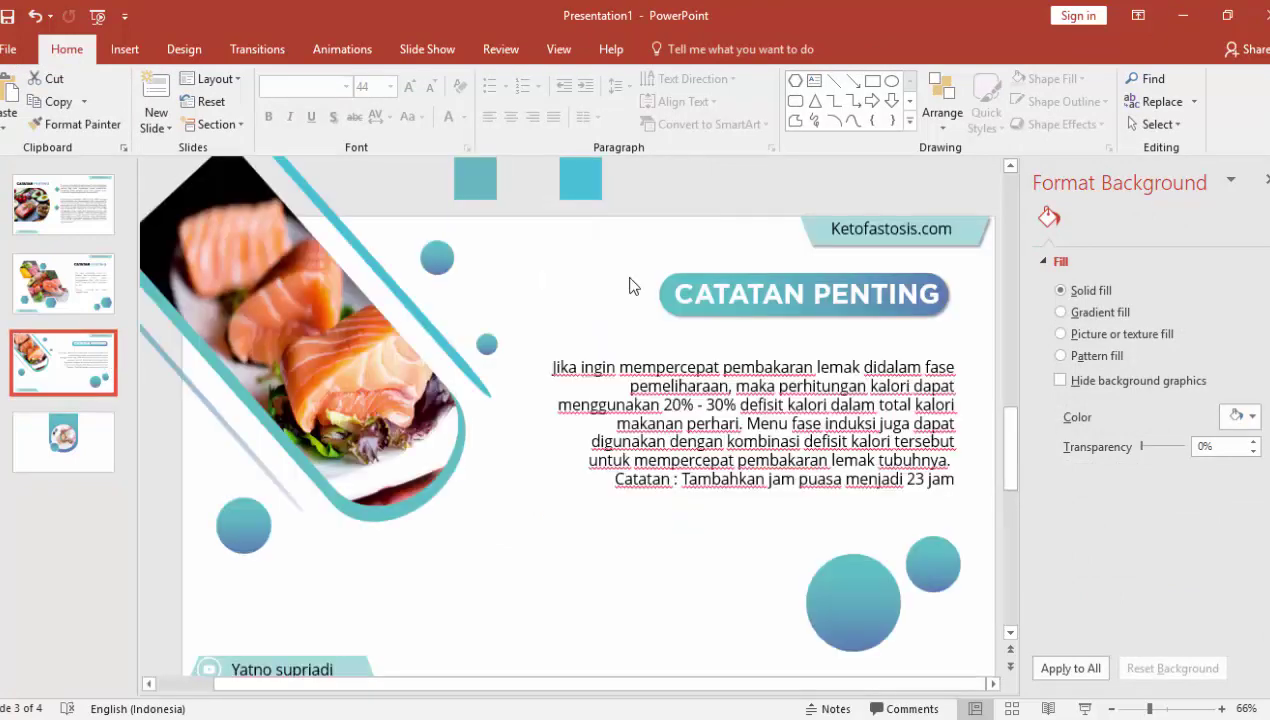
{"action": "left_click", "coordinate": [726, 276]}
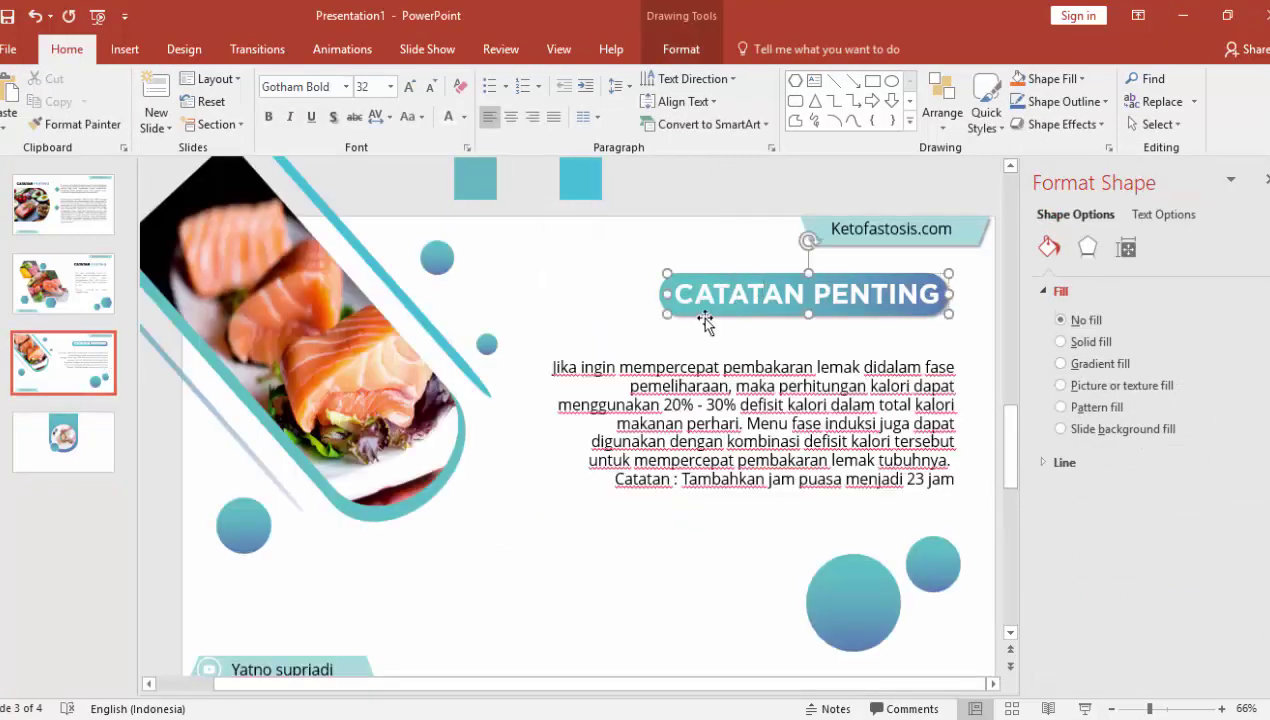
{"action": "left_click", "coordinate": [703, 316]}
{"action": "left_click", "coordinate": [700, 296]}
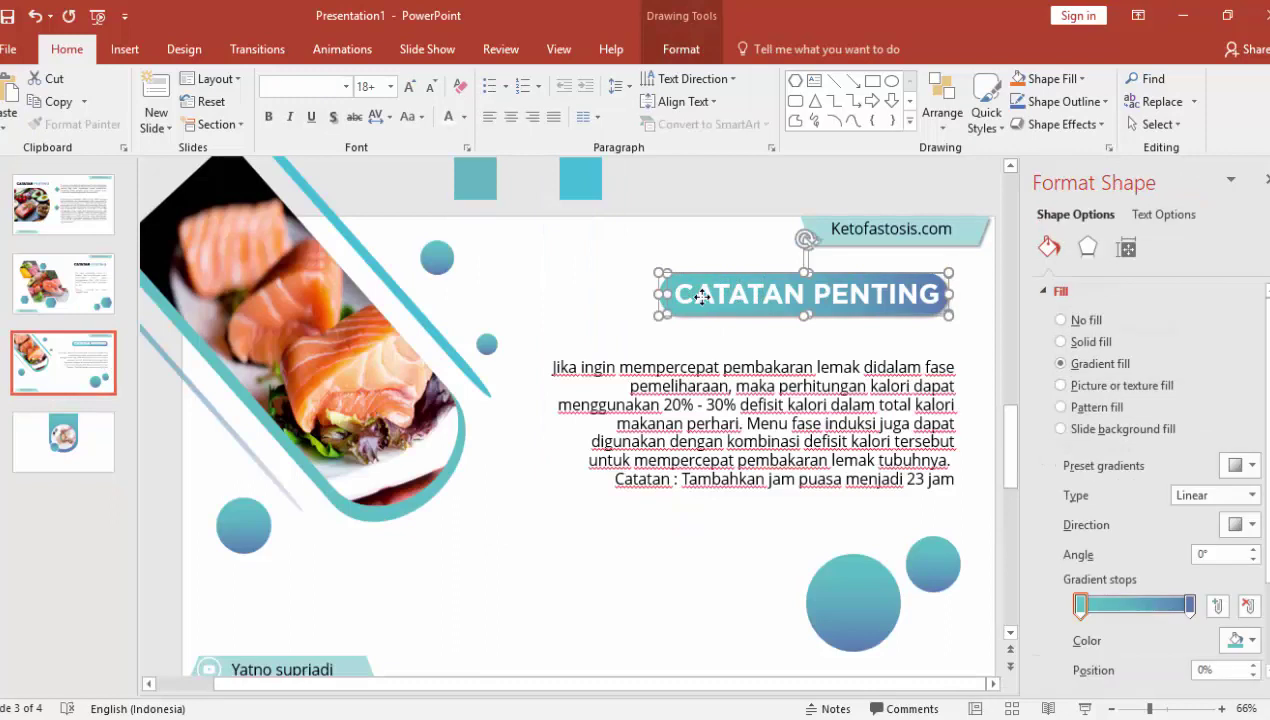
{"action": "left_click", "coordinate": [704, 297]}
{"action": "key", "text": "ctrl+c"}
Paste the CATATAN PENTING badge against slide 4's left edge and shift the photo group slightly right
{"action": "left_click", "coordinate": [100, 445]}
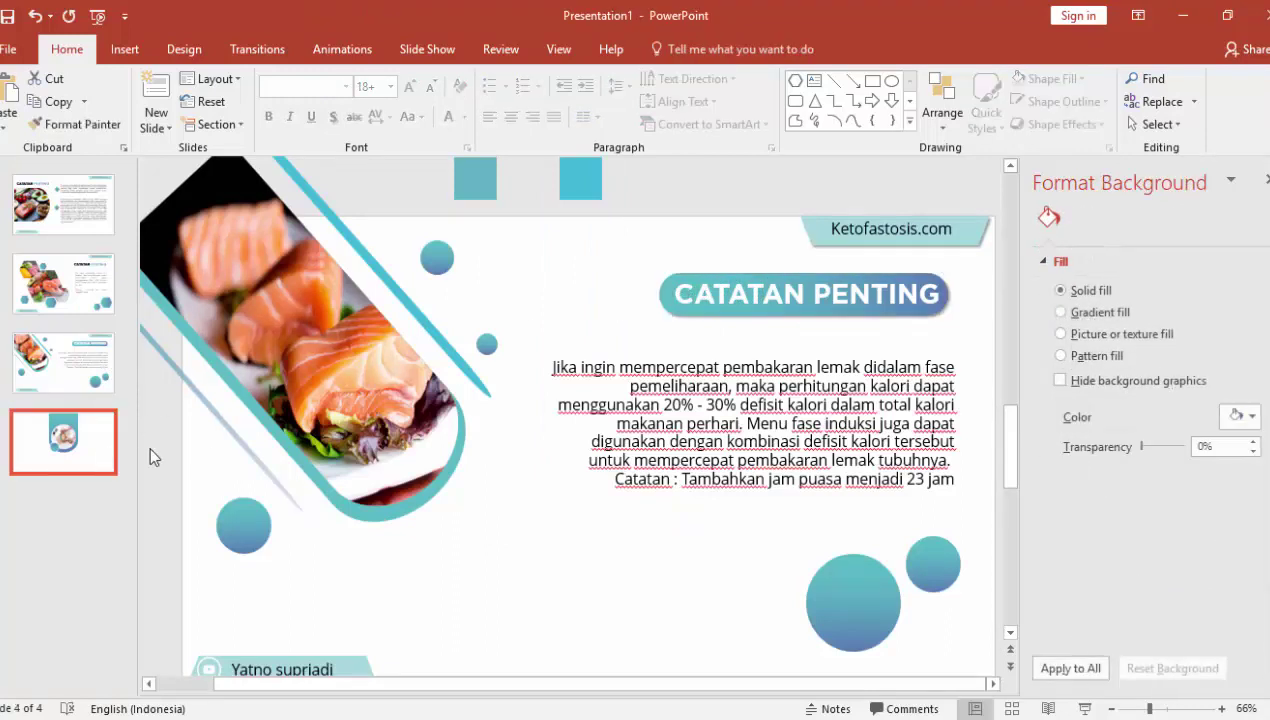
{"action": "key", "text": "ctrl+v"}
{"action": "left_click_drag", "start_coordinate": [731, 316], "coordinate": [258, 302]}
{"action": "left_click_drag", "start_coordinate": [376, 300], "coordinate": [371, 302]}
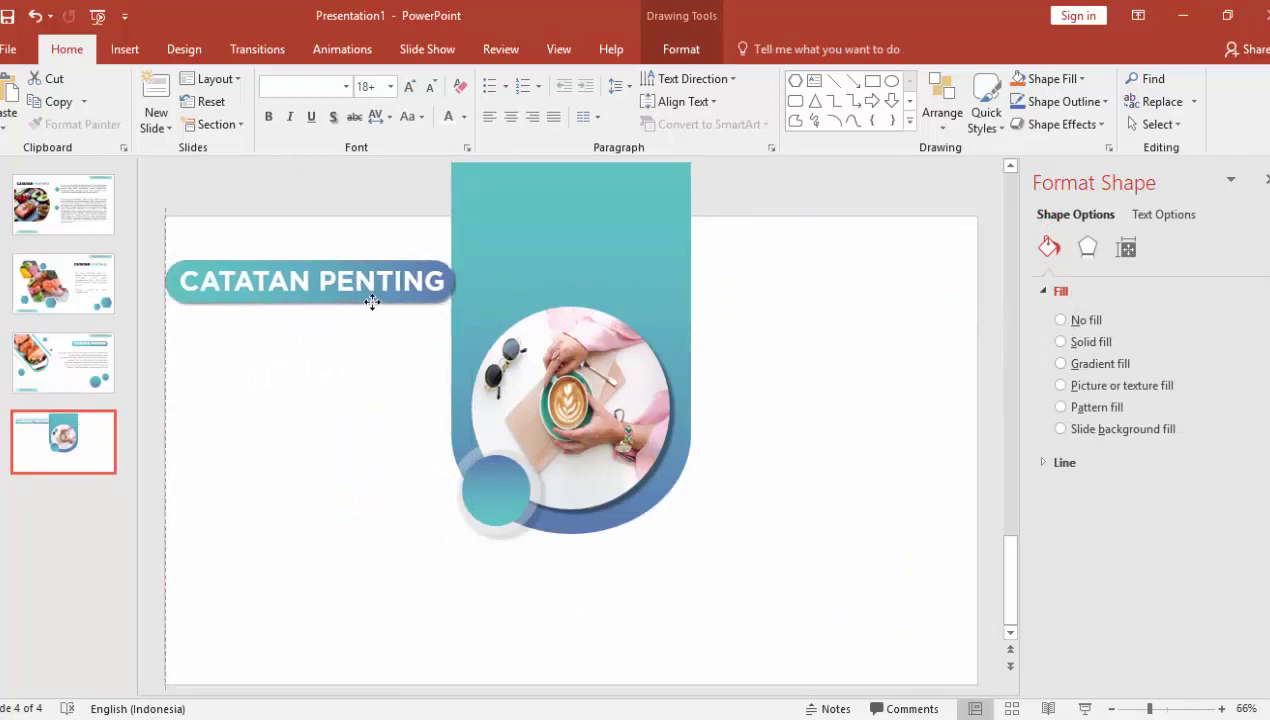
{"action": "left_click", "coordinate": [781, 313]}
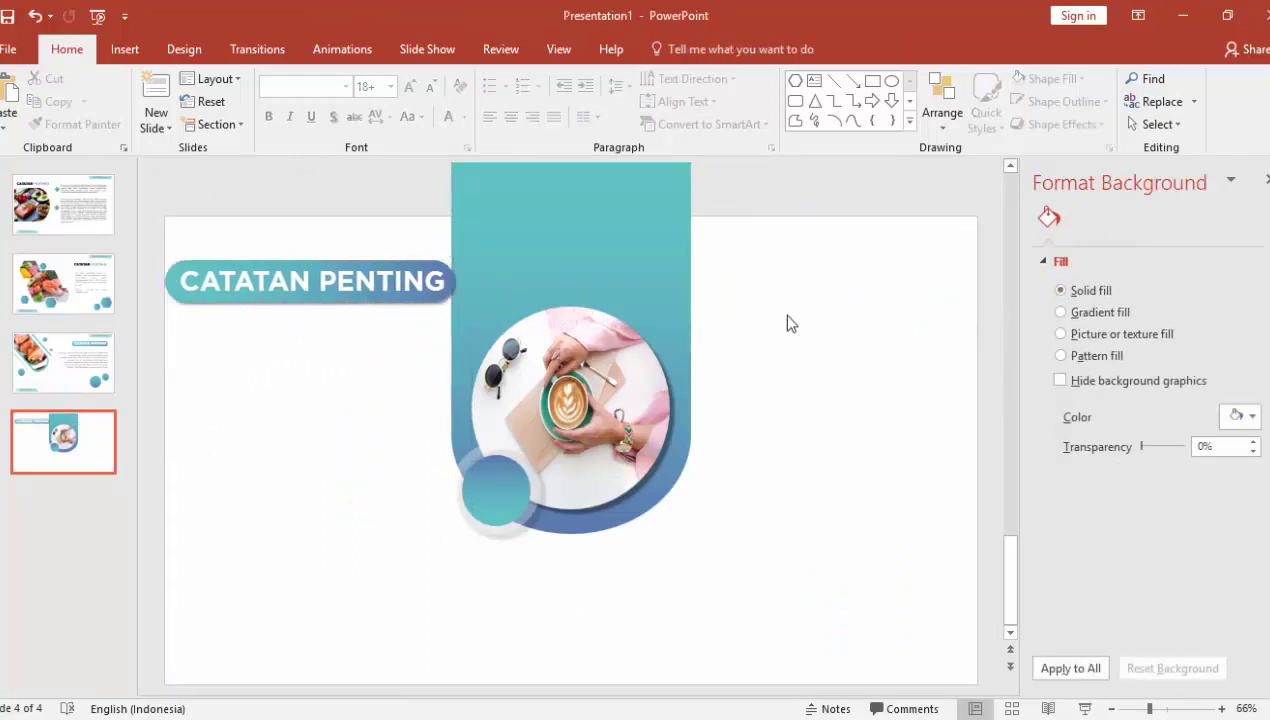
{"action": "left_click", "coordinate": [520, 465]}
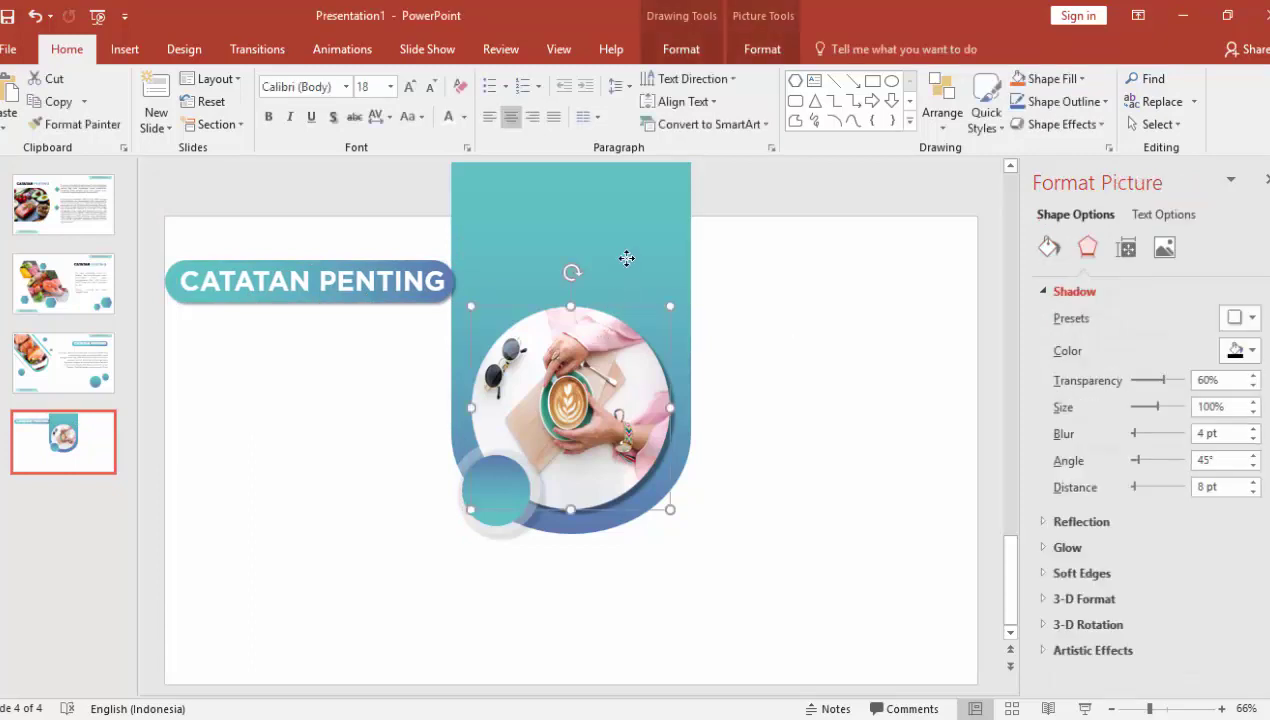
{"action": "left_click", "coordinate": [518, 472]}
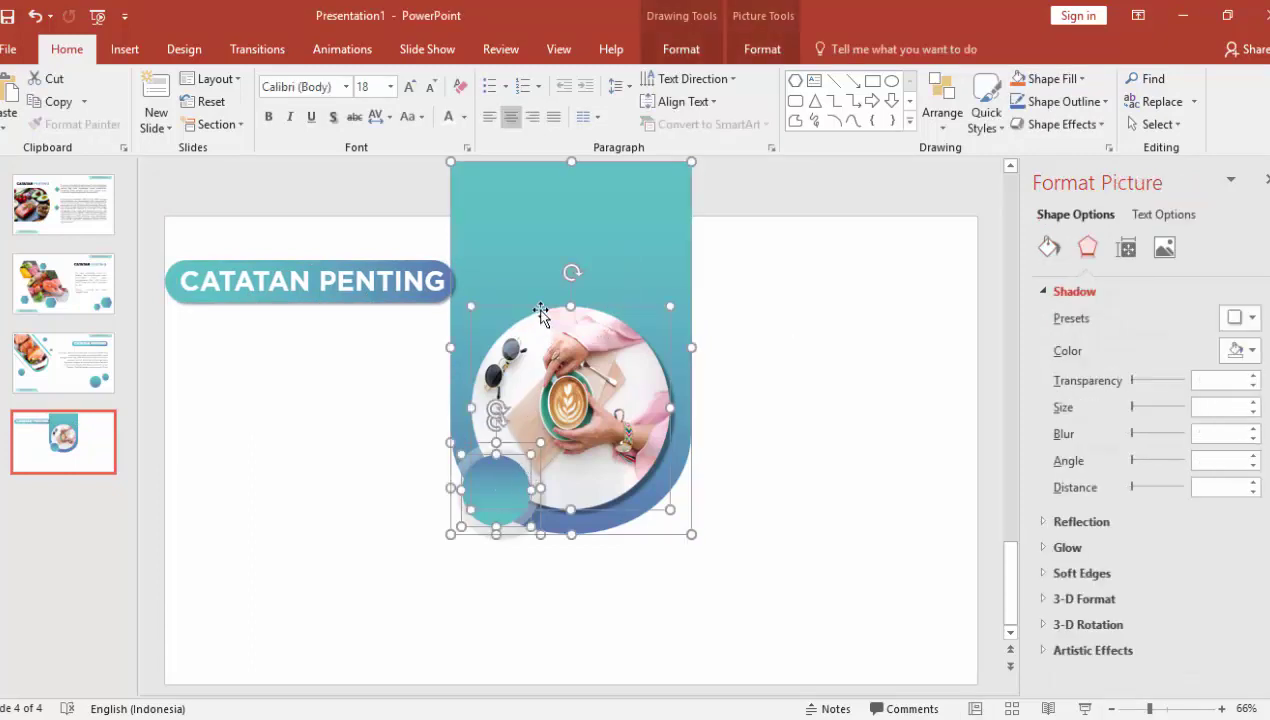
{"action": "left_click_drag", "start_coordinate": [533, 240], "coordinate": [542, 240]}
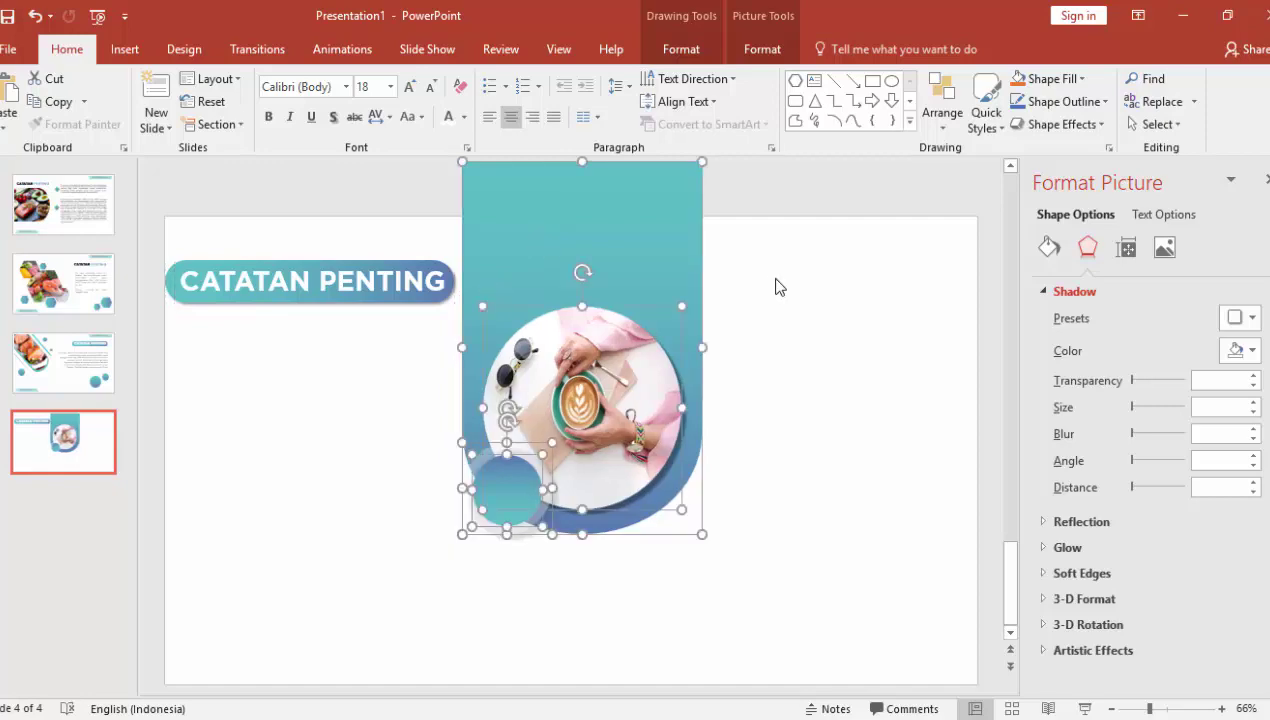
{"action": "left_click", "coordinate": [774, 283]}
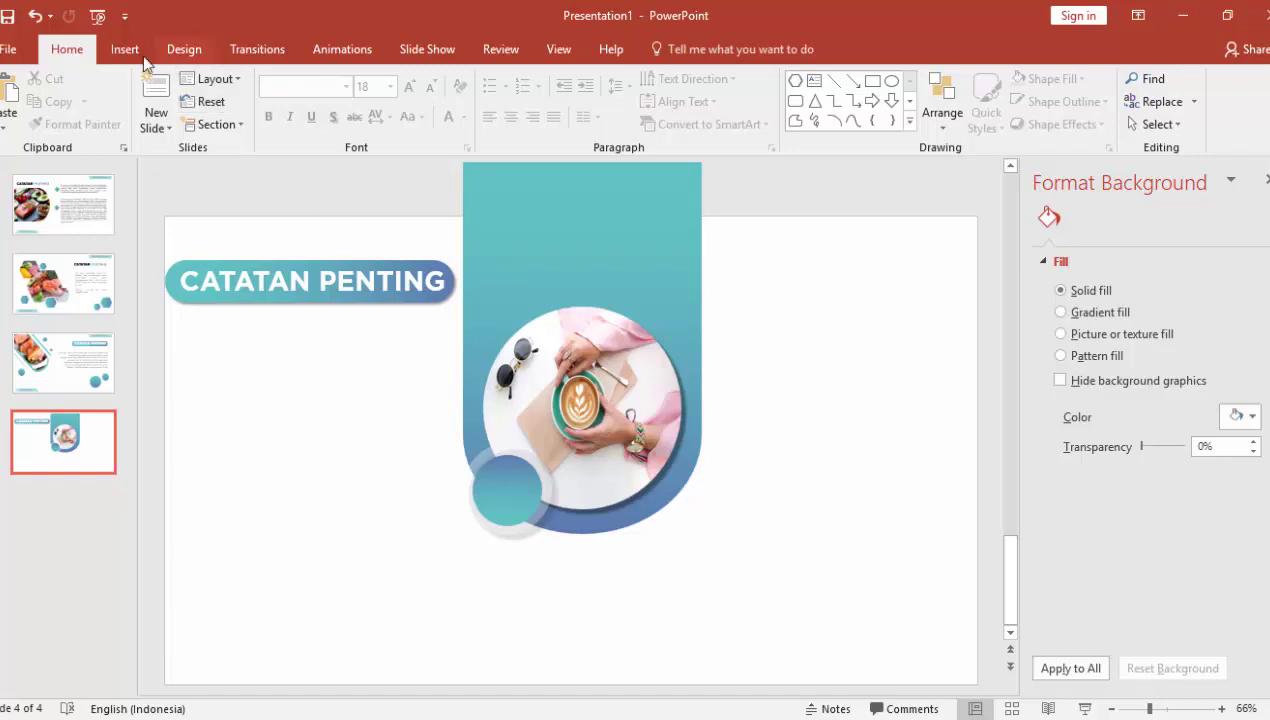
Draw an empty text box below the photo and copy the Word paragraph starting 'Dianjurkan'
{"action": "left_click", "coordinate": [125, 49]}
{"action": "left_click", "coordinate": [714, 112]}
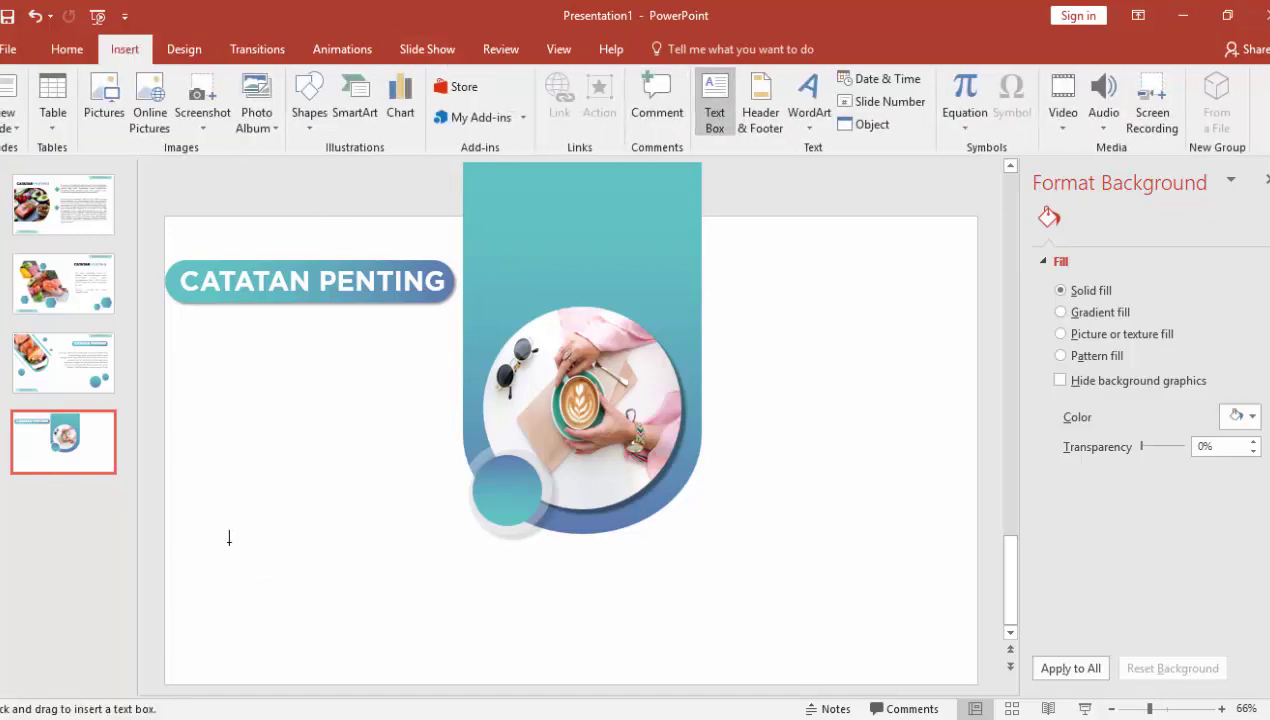
{"action": "left_click_drag", "start_coordinate": [229, 535], "coordinate": [853, 625]}
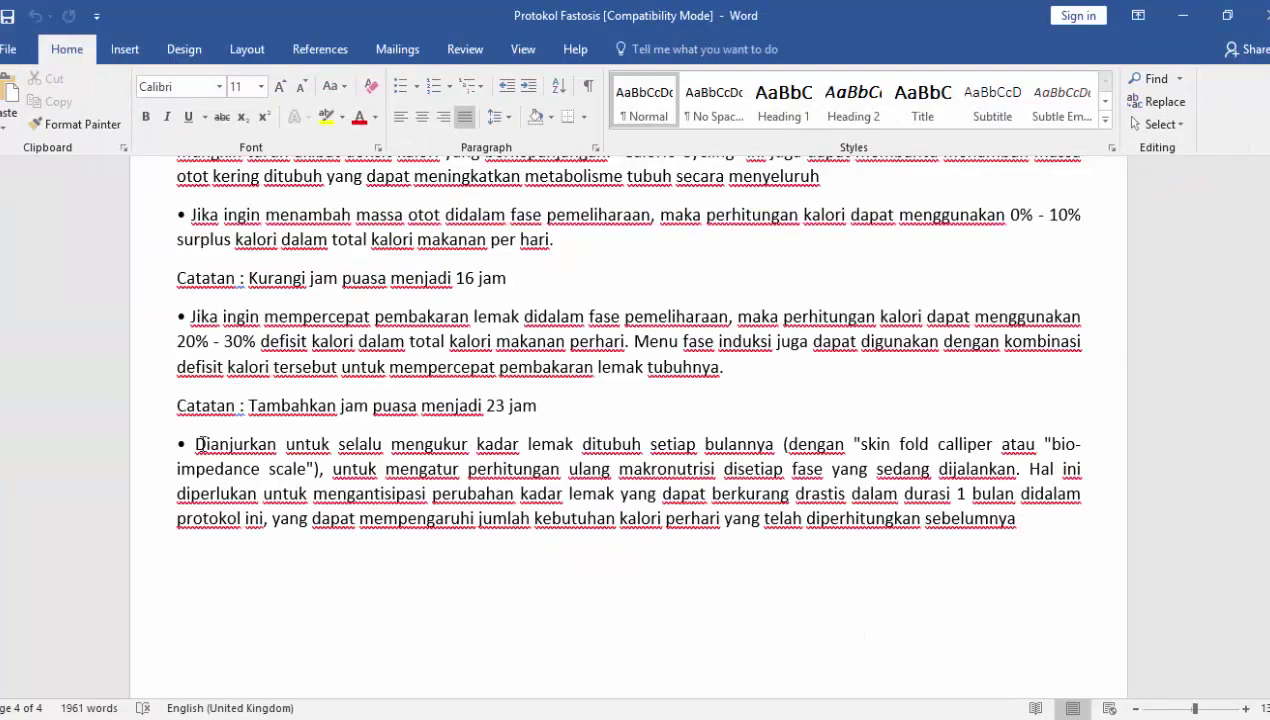
{"action": "left_click_drag", "start_coordinate": [197, 443], "coordinate": [1022, 520]}
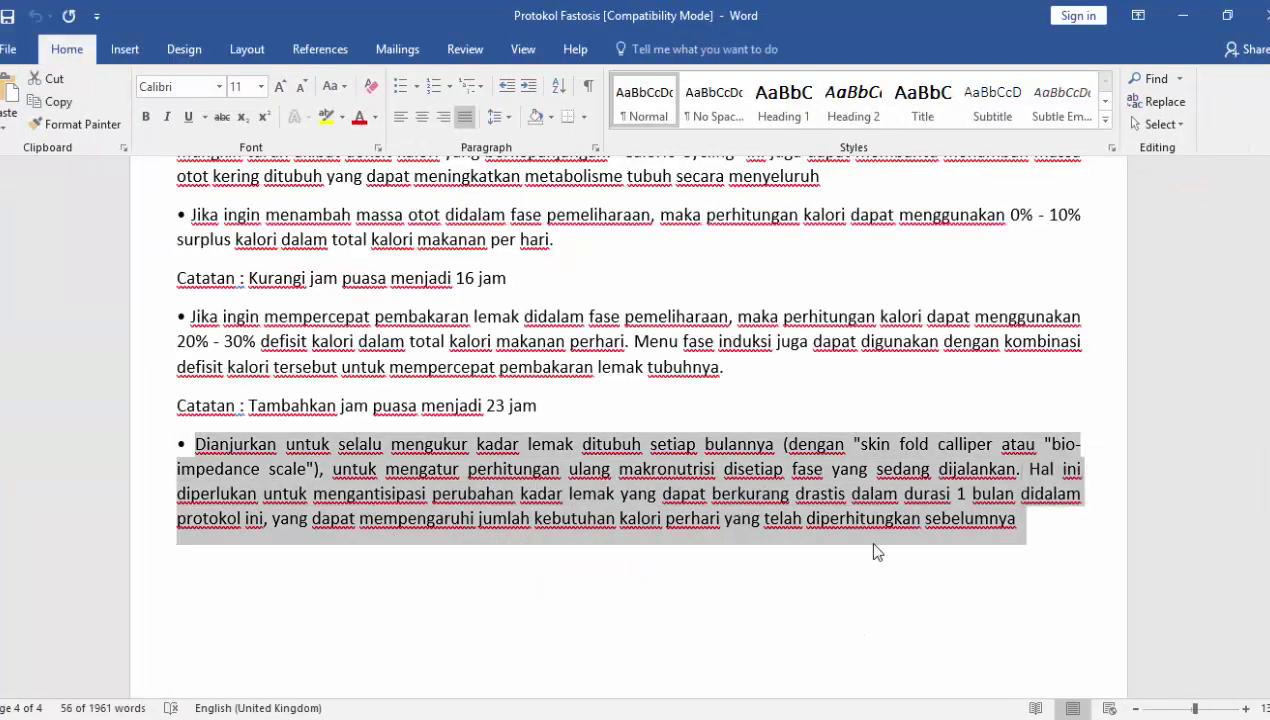
{"action": "key", "text": "alt+Tab"}
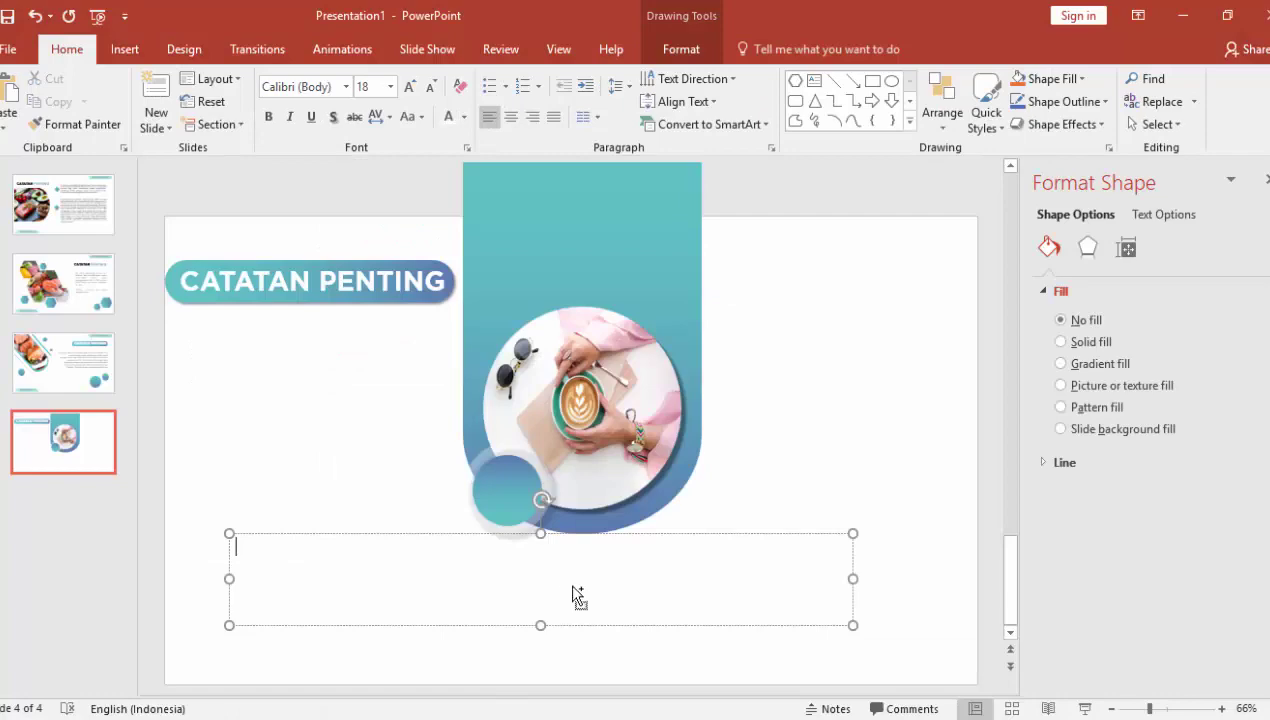
Paste the Dianjurkan paragraph into the text box, centred in 14 pt Open Sans, and move it lower
{"action": "key", "text": "ctrl+v"}
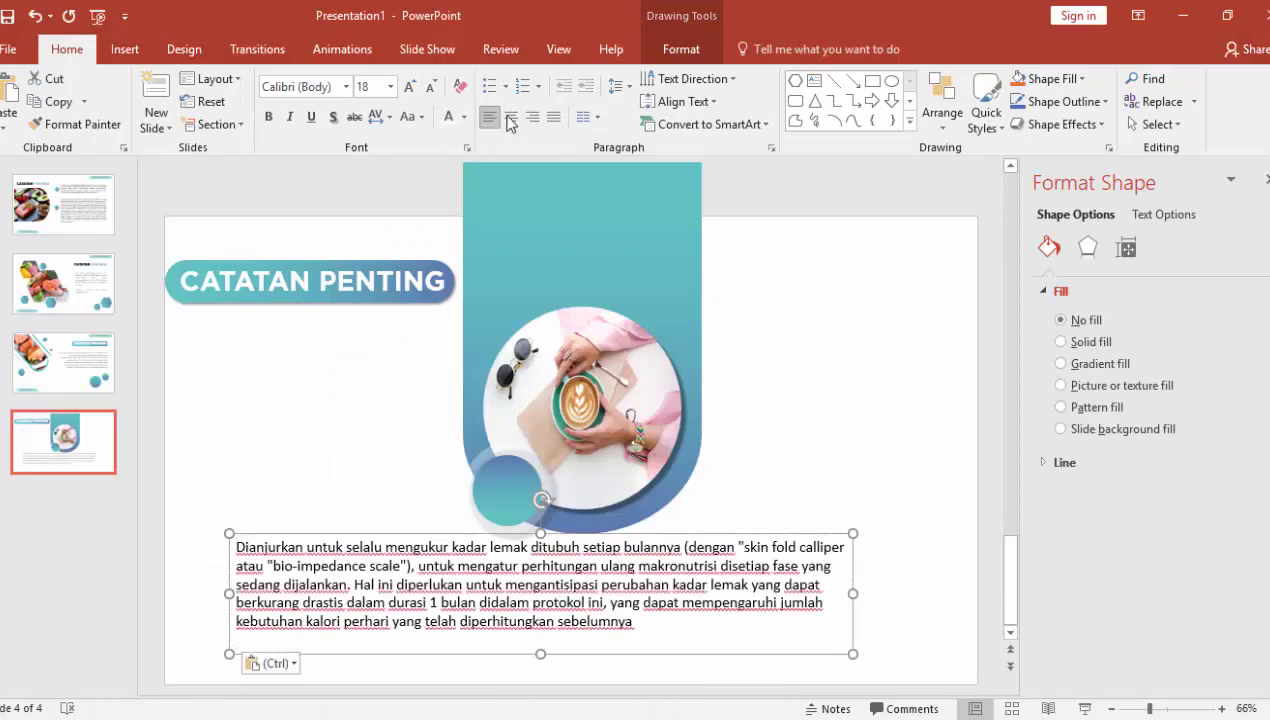
{"action": "left_click", "coordinate": [510, 118]}
{"action": "left_click", "coordinate": [340, 88]}
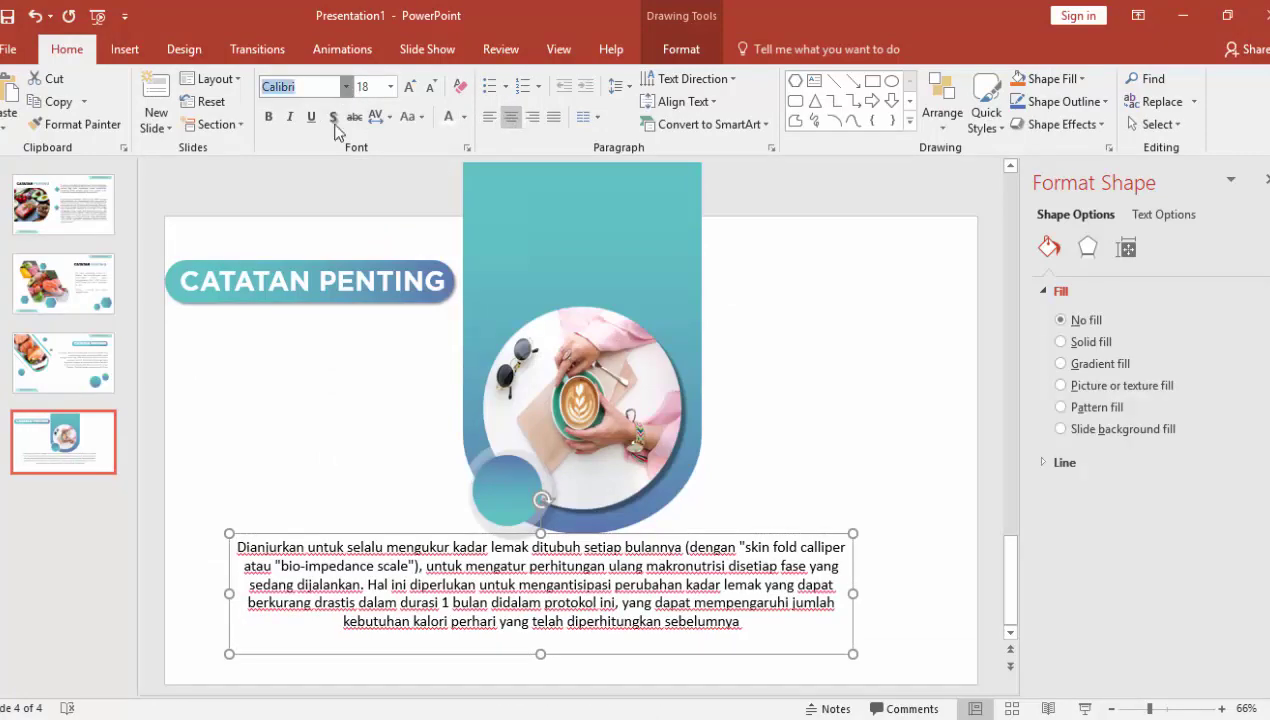
{"action": "left_click", "coordinate": [346, 87]}
{"action": "left_click", "coordinate": [316, 208]}
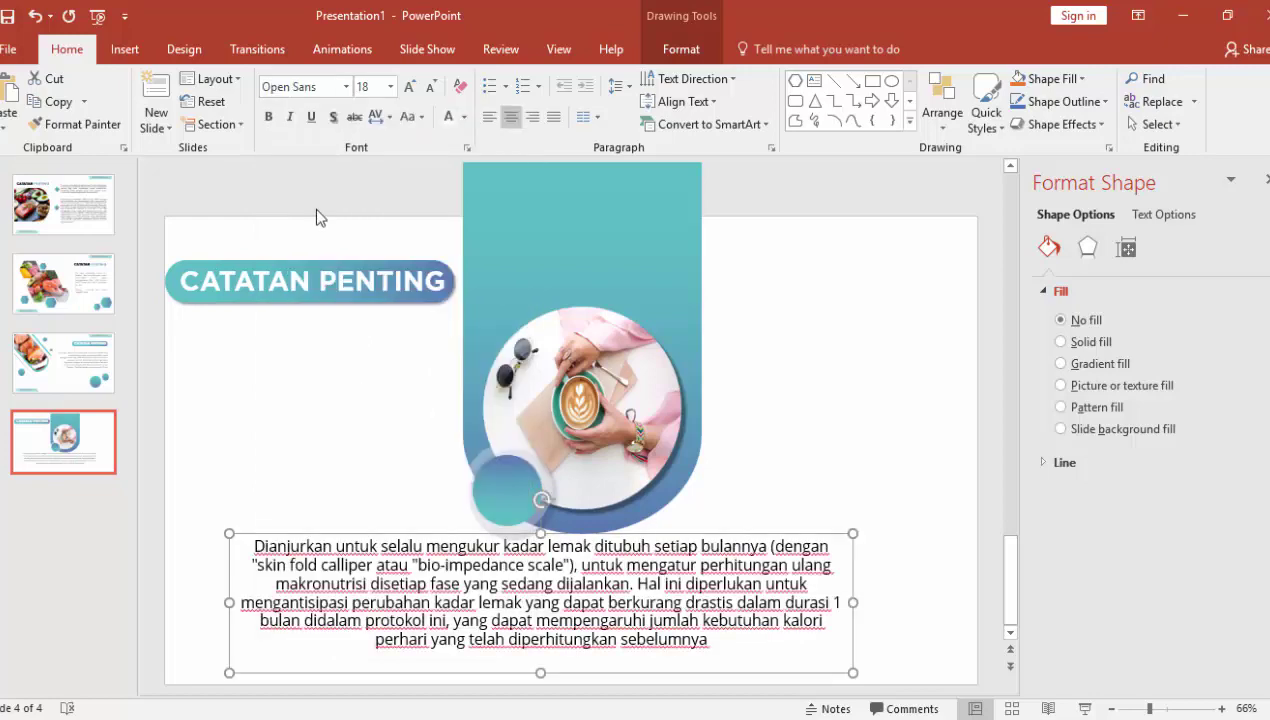
{"action": "left_click", "coordinate": [390, 87]}
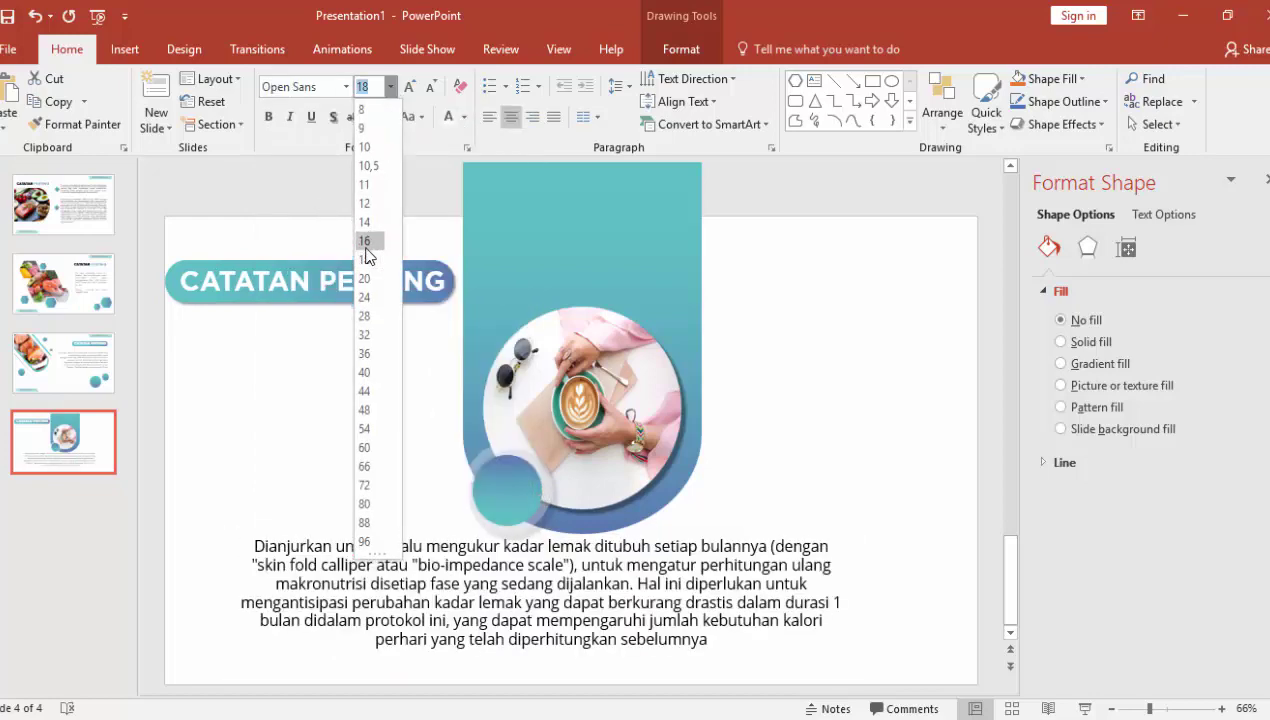
{"action": "left_click", "coordinate": [364, 222]}
{"action": "mouse_move", "coordinate": [766, 531]}
{"action": "left_mouse_down"}
{"action": "mouse_move", "coordinate": [796, 551]}
{"action": "mouse_move", "coordinate": [808, 544]}
{"action": "left_mouse_up"}
{"action": "left_click", "coordinate": [872, 405]}
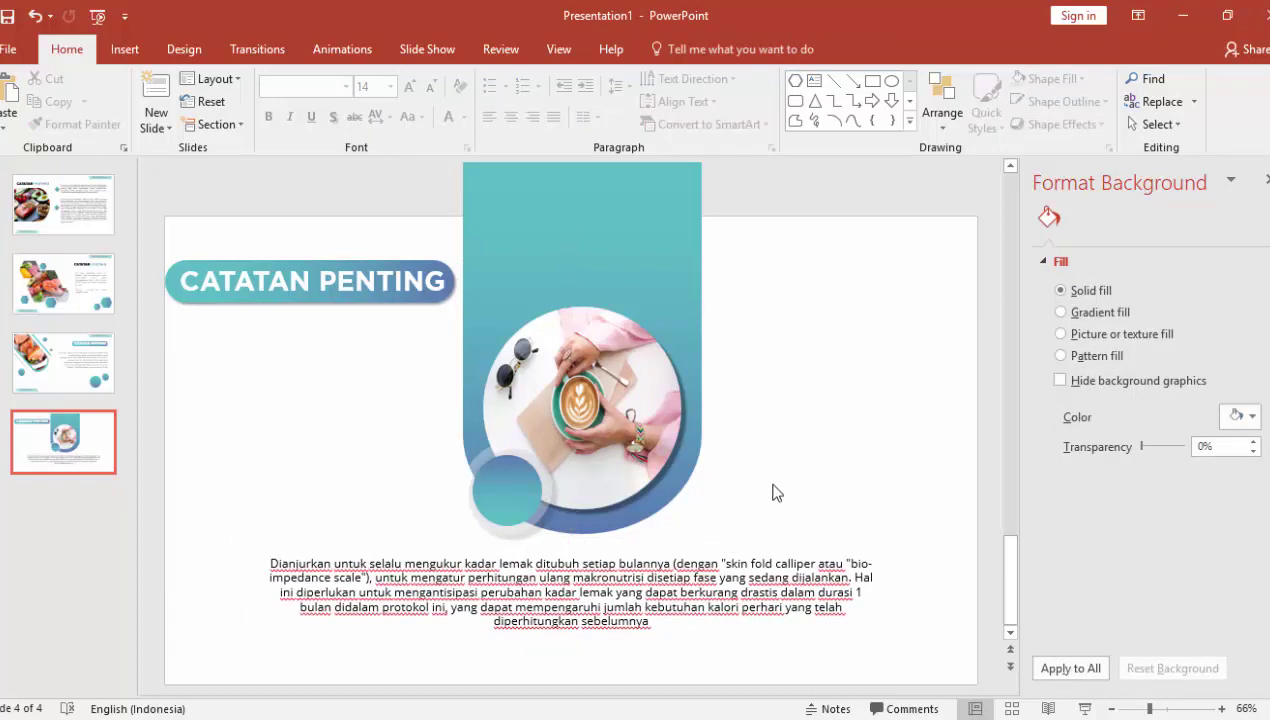
{"action": "left_click", "coordinate": [512, 496]}
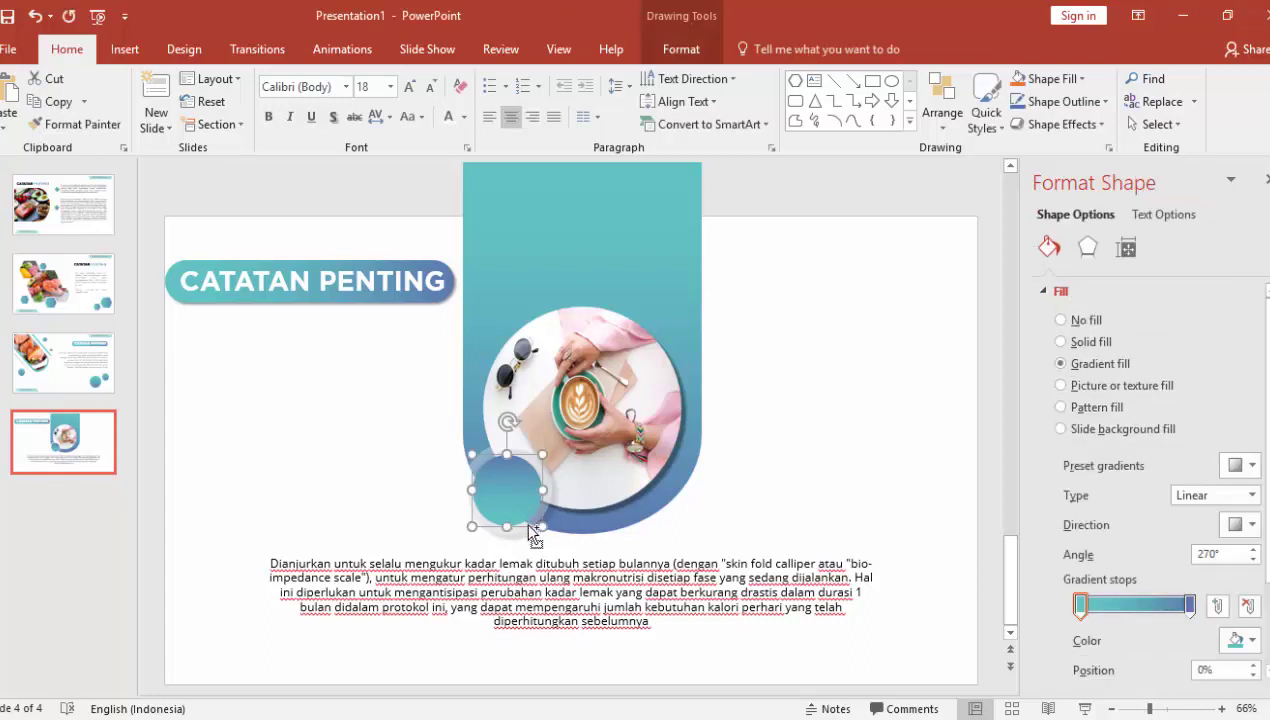
Copy the small gradient circle to the upper right with an outer shadow at 8 pt distance
{"action": "key", "text": "ctrl+c"}
{"action": "key", "text": "ctrl+v"}
{"action": "left_click_drag", "start_coordinate": [524, 508], "coordinate": [887, 283]}
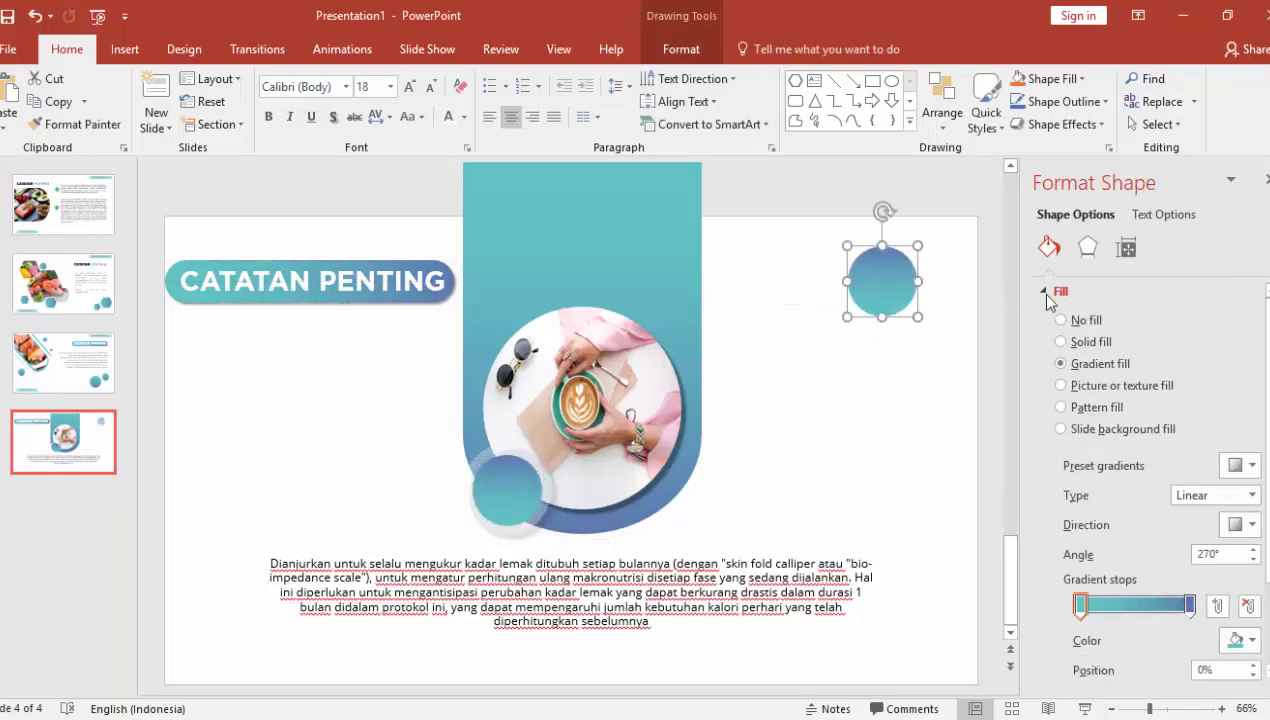
{"action": "left_click", "coordinate": [1087, 247]}
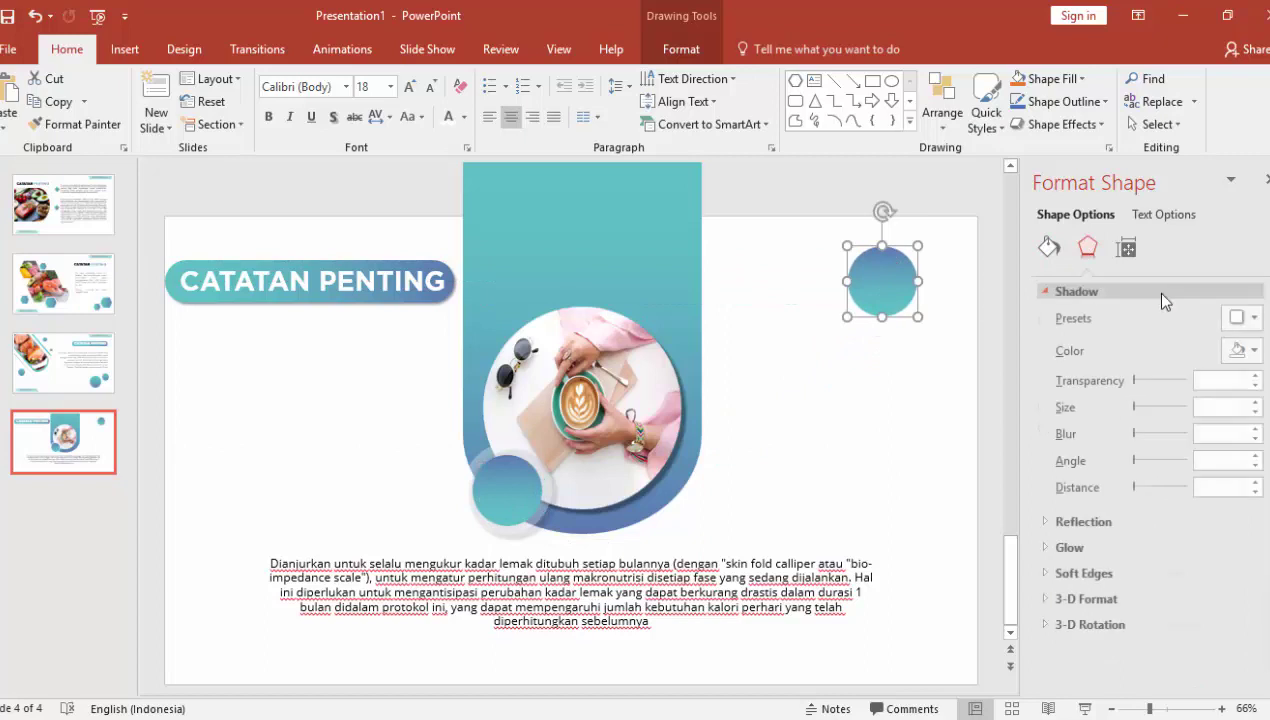
{"action": "left_click", "coordinate": [1235, 318]}
{"action": "left_click", "coordinate": [1139, 454]}
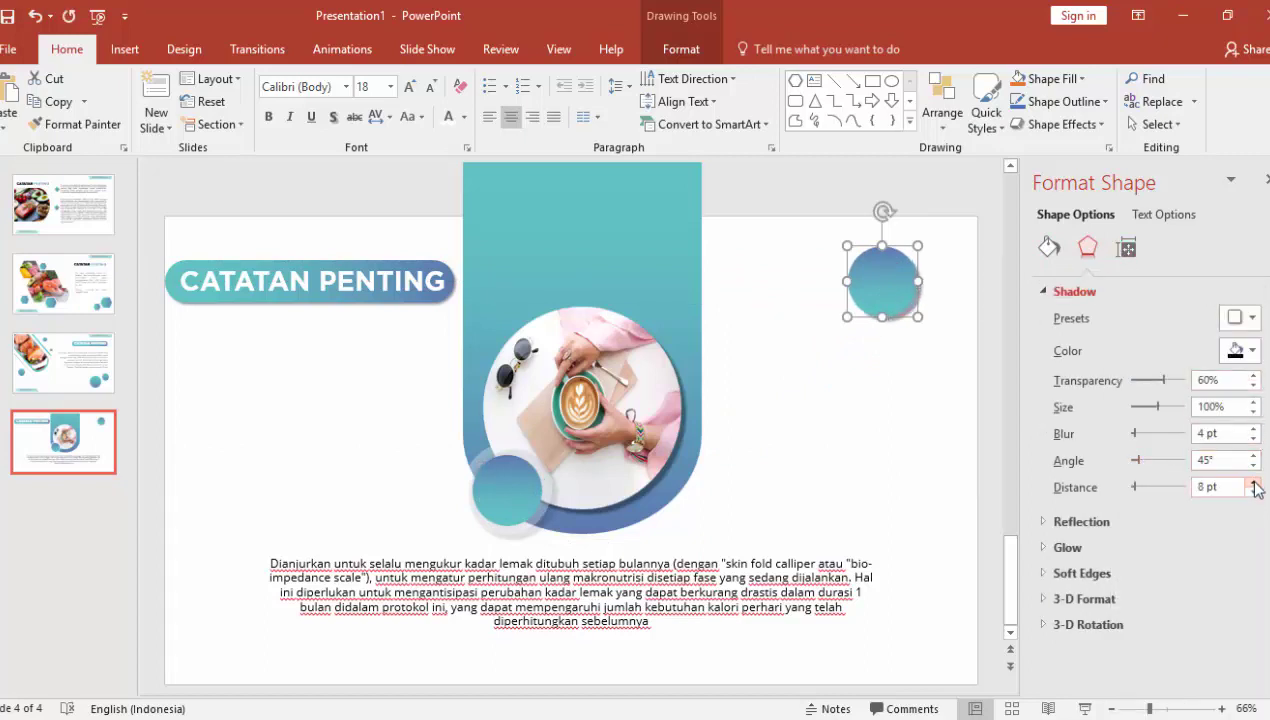
{"action": "left_click", "coordinate": [1253, 482]}
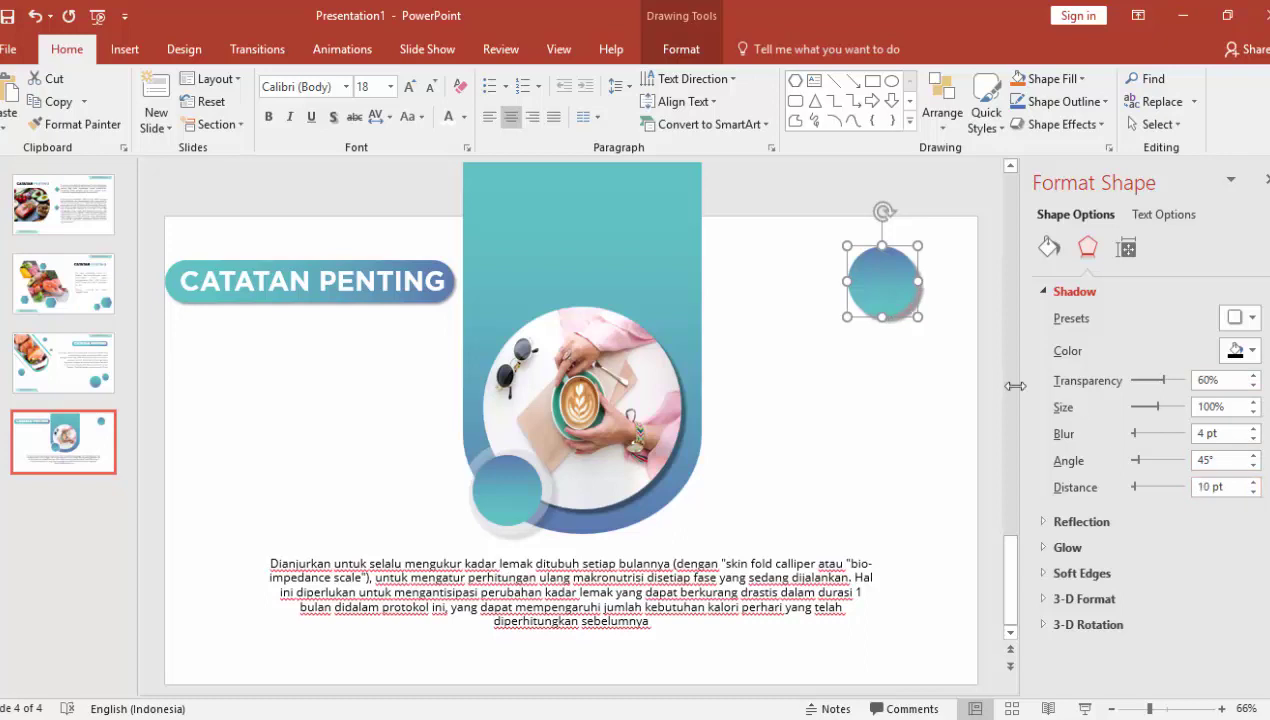
{"action": "left_click", "coordinate": [1252, 491]}
{"action": "left_click", "coordinate": [1252, 491]}
{"action": "left_click_drag", "start_coordinate": [903, 287], "coordinate": [891, 294]}
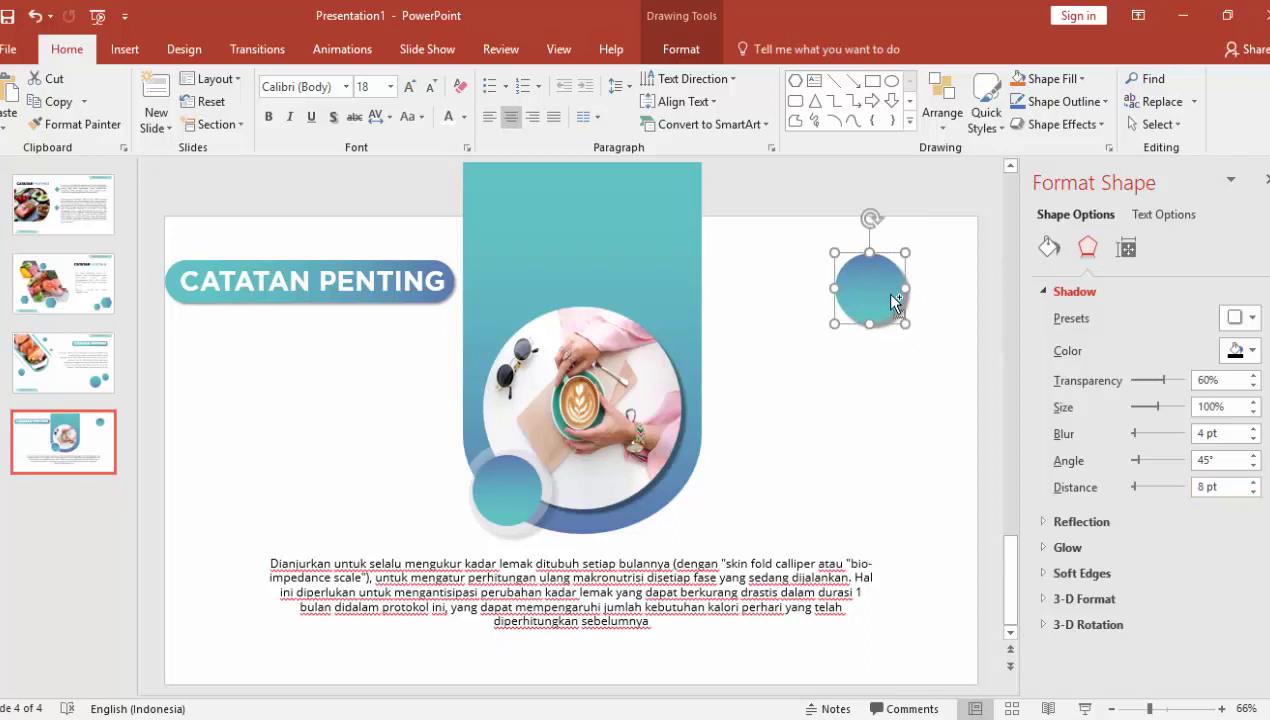
Paste a second shadowed circle beside the first and move the larger one lower
{"action": "key", "text": "ctrl+c"}
{"action": "key", "text": "ctrl+v"}
{"action": "mouse_move", "coordinate": [896, 292]}
{"action": "left_mouse_down"}
{"action": "mouse_move", "coordinate": [904, 284]}
{"action": "mouse_move", "coordinate": [912, 353]}
{"action": "mouse_move", "coordinate": [927, 338]}
{"action": "mouse_move", "coordinate": [811, 335]}
{"action": "left_mouse_up"}
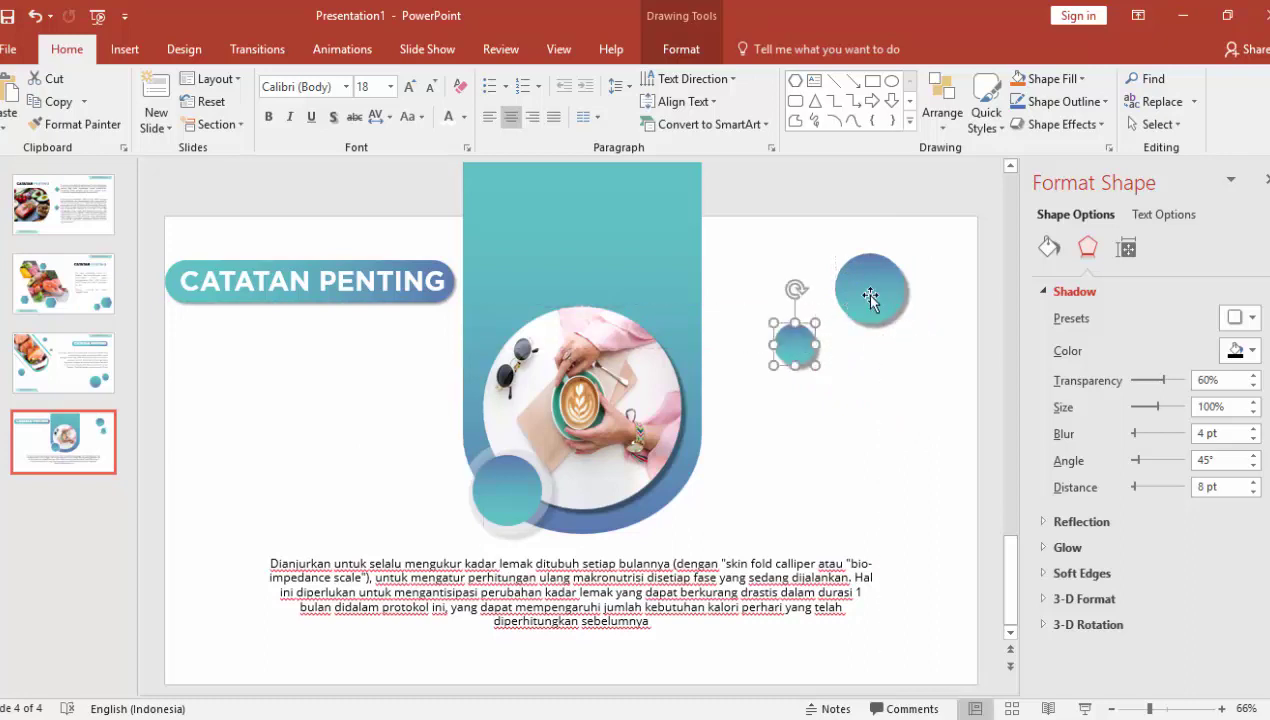
{"action": "left_click_drag", "start_coordinate": [870, 297], "coordinate": [864, 379]}
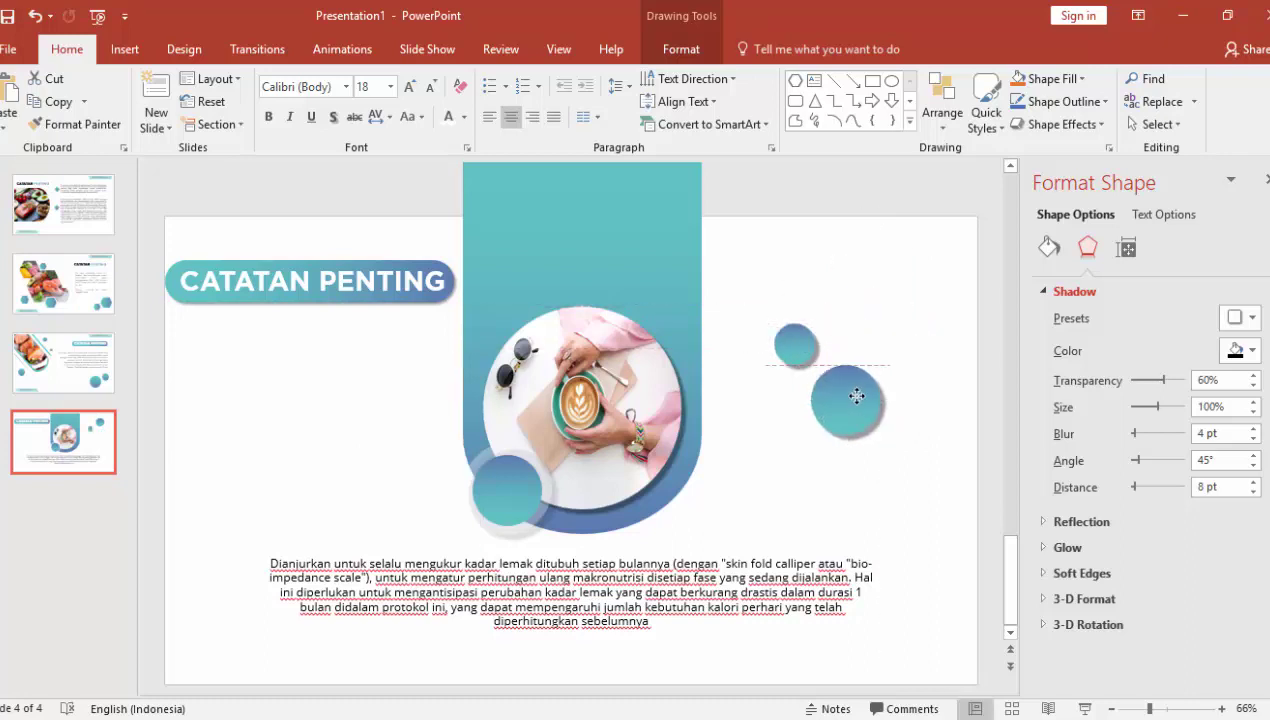
{"action": "left_click", "coordinate": [698, 563]}
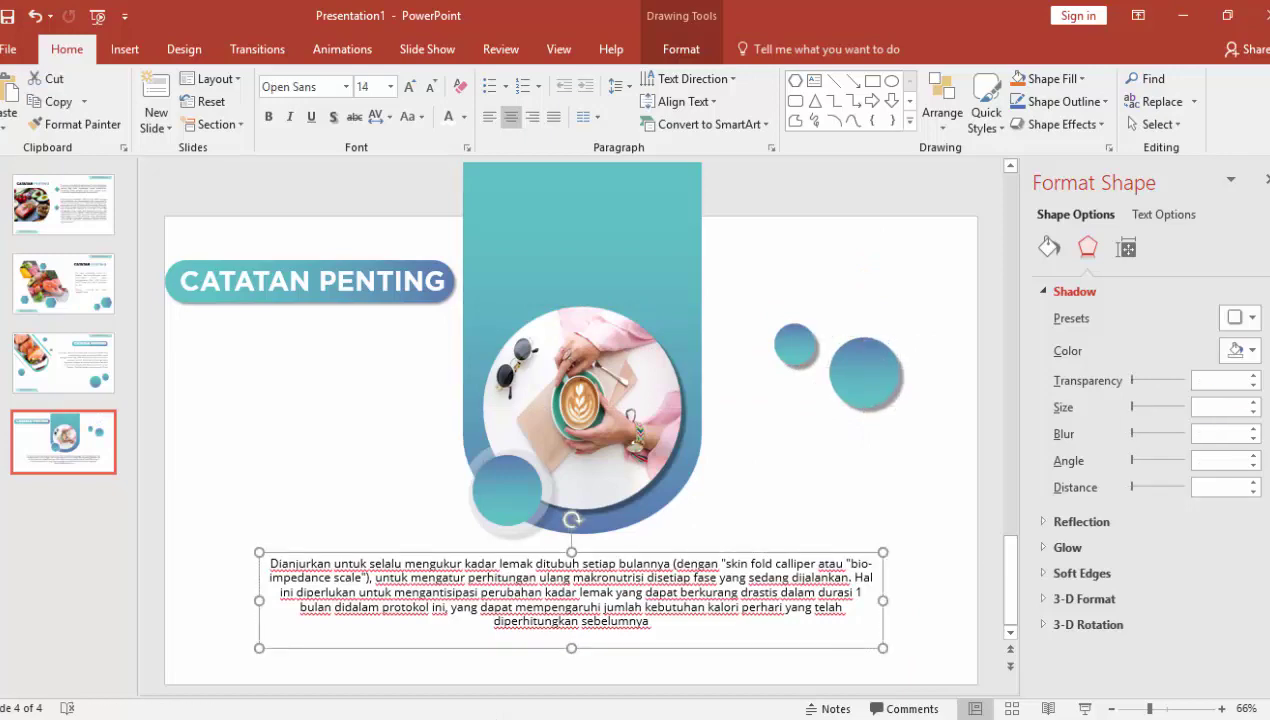
{"action": "key", "text": "alt+Tab"}
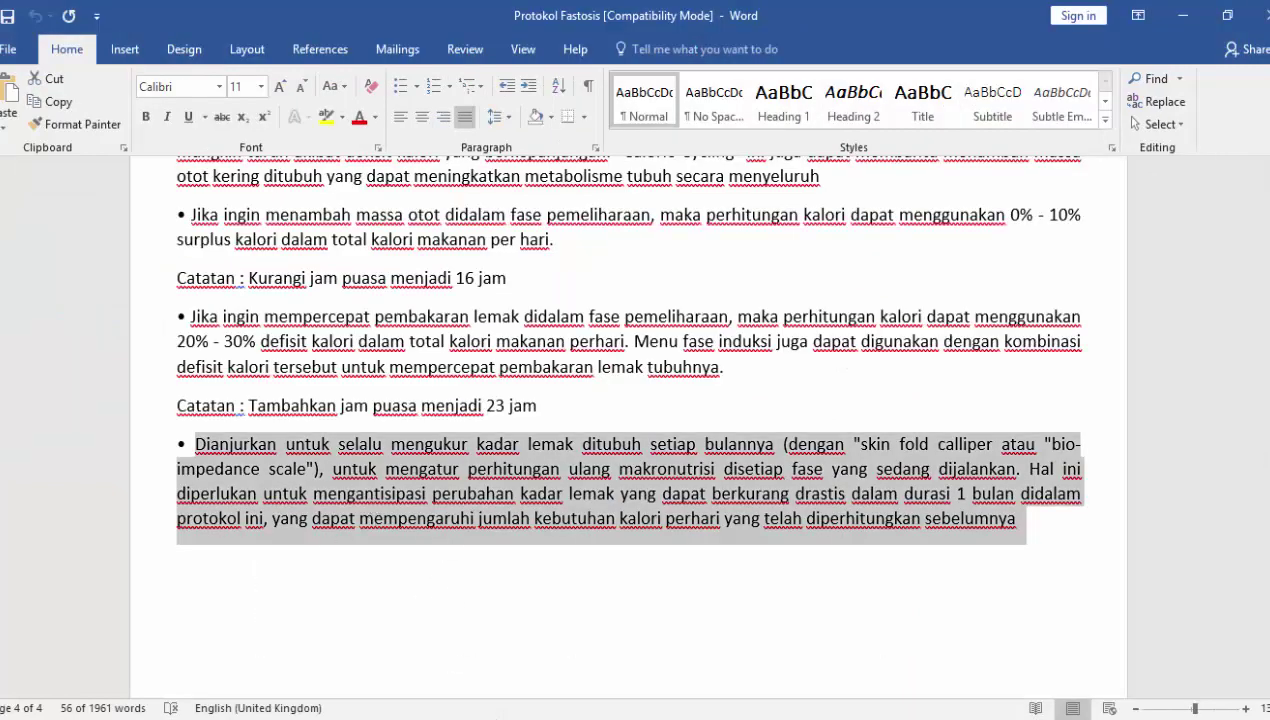
{"action": "key", "text": "alt+Tab"}
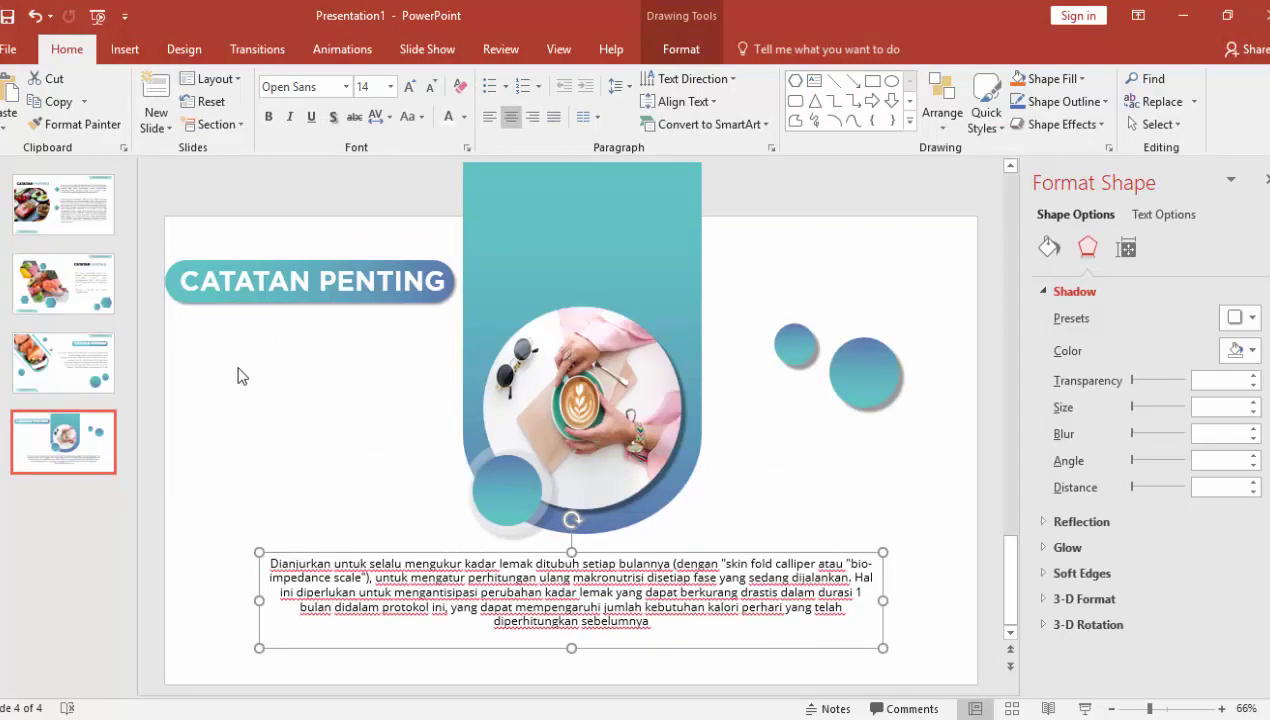
Add two more circle copies at the lower right and arrange all four along the right side
{"action": "left_click", "coordinate": [841, 390]}
{"action": "key", "text": "ctrl+v"}
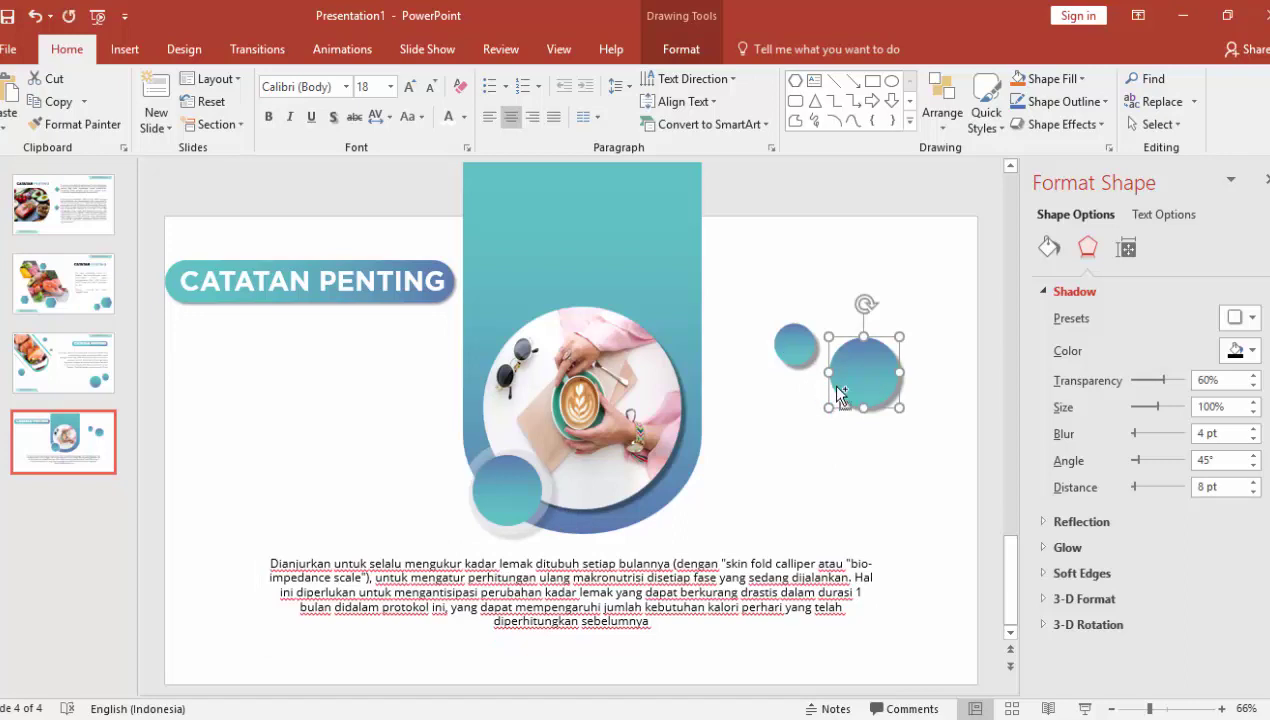
{"action": "left_click_drag", "start_coordinate": [866, 385], "coordinate": [918, 636]}
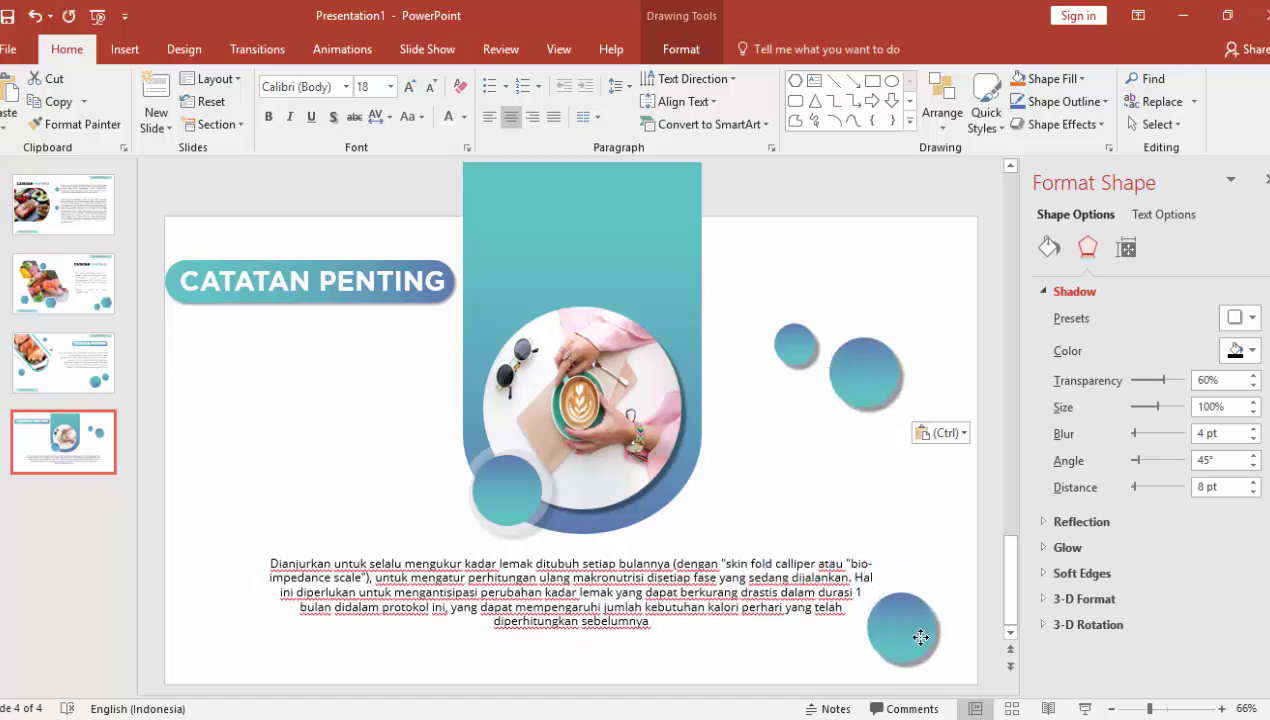
{"action": "left_click_drag", "start_coordinate": [938, 590], "coordinate": [919, 621]}
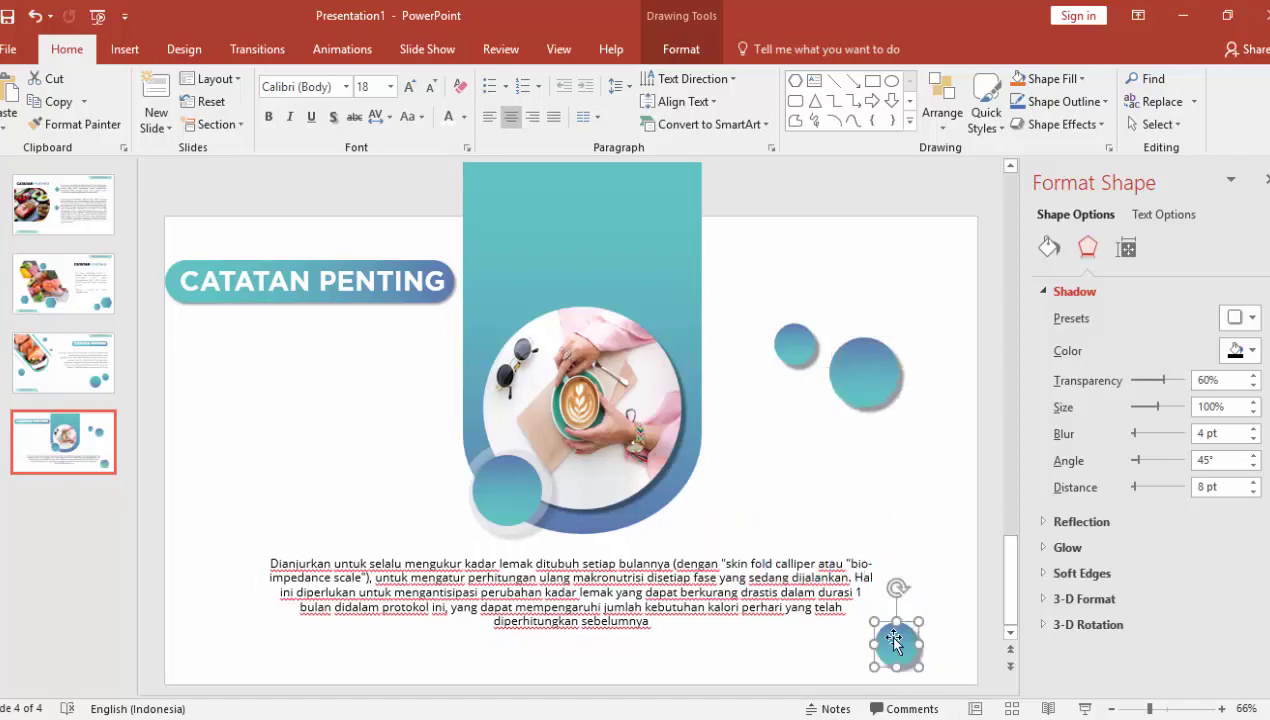
{"action": "key", "text": "ctrl+v"}
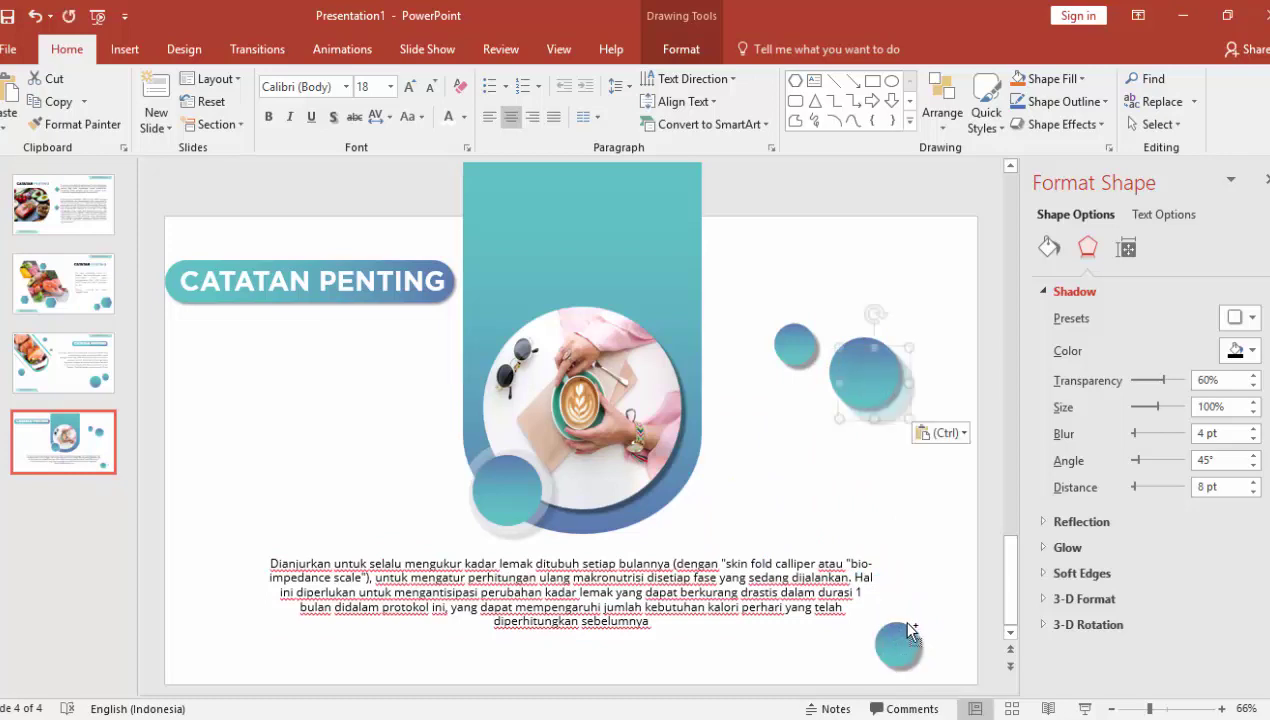
{"action": "mouse_move", "coordinate": [878, 395]}
{"action": "left_mouse_down"}
{"action": "mouse_move", "coordinate": [930, 580]}
{"action": "mouse_move", "coordinate": [909, 556]}
{"action": "left_mouse_up"}
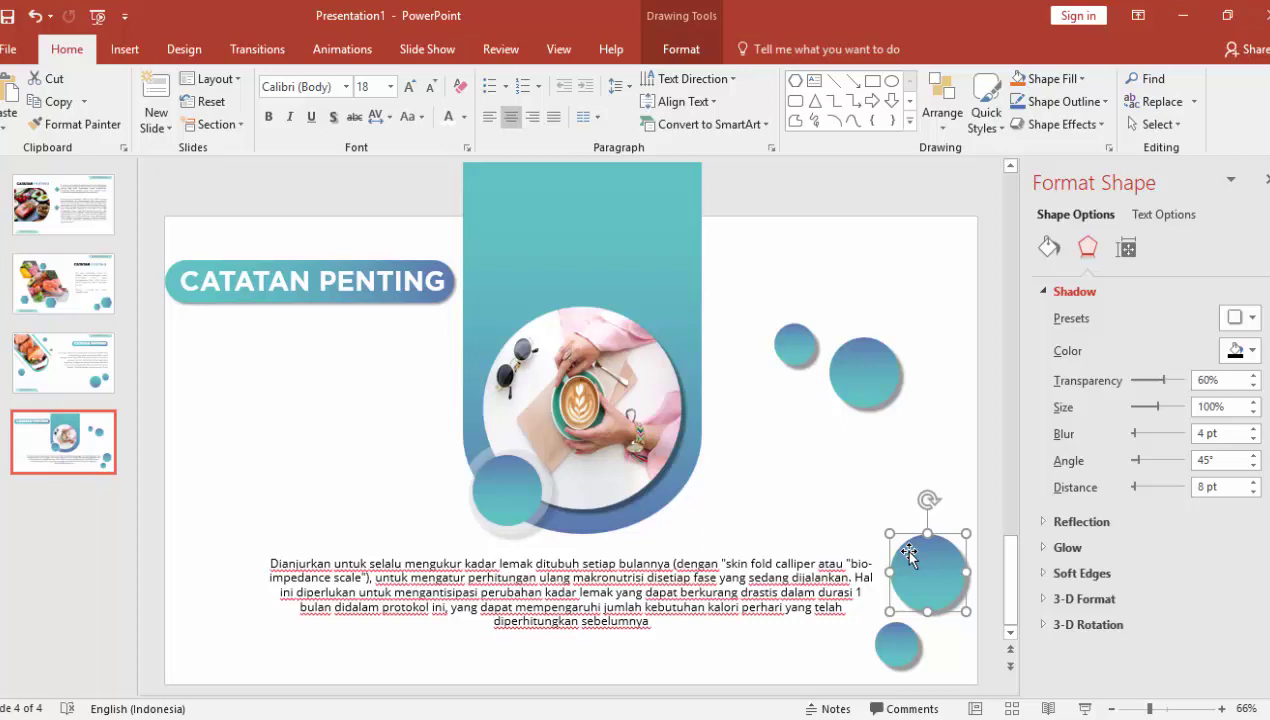
{"action": "left_click", "coordinate": [869, 452]}
{"action": "left_click_drag", "start_coordinate": [873, 373], "coordinate": [905, 323]}
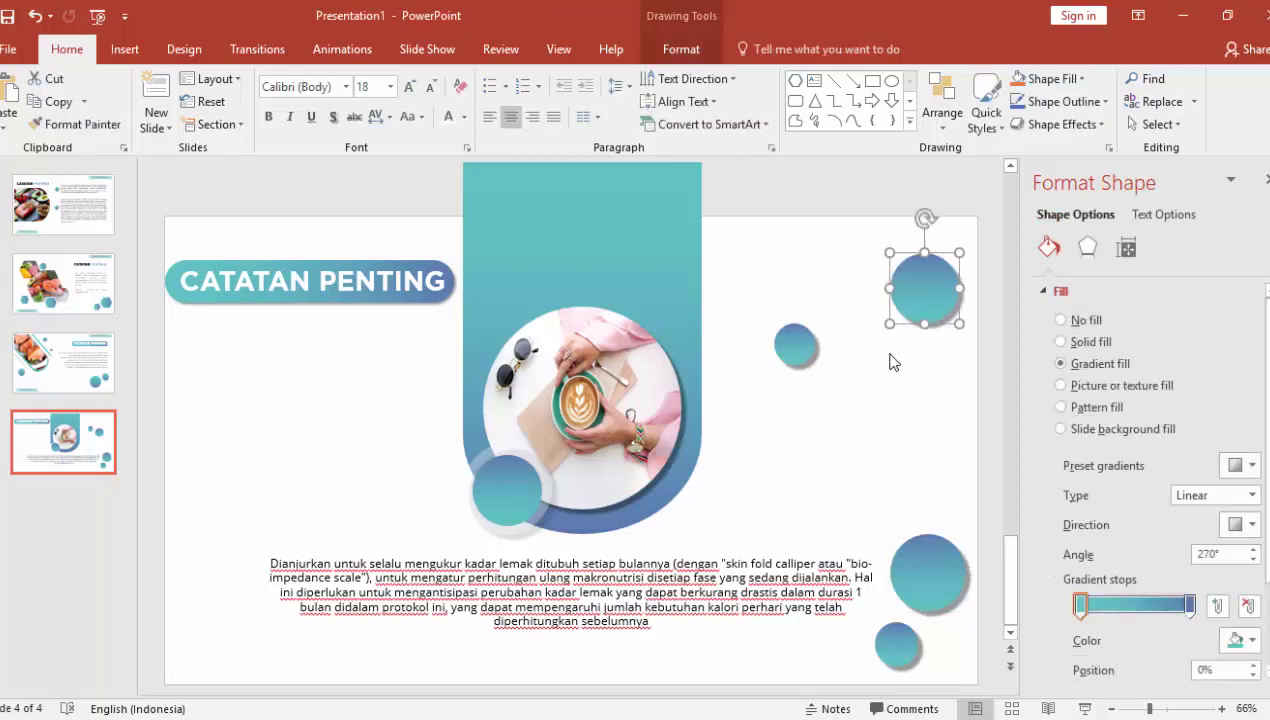
{"action": "left_click_drag", "start_coordinate": [817, 342], "coordinate": [845, 367]}
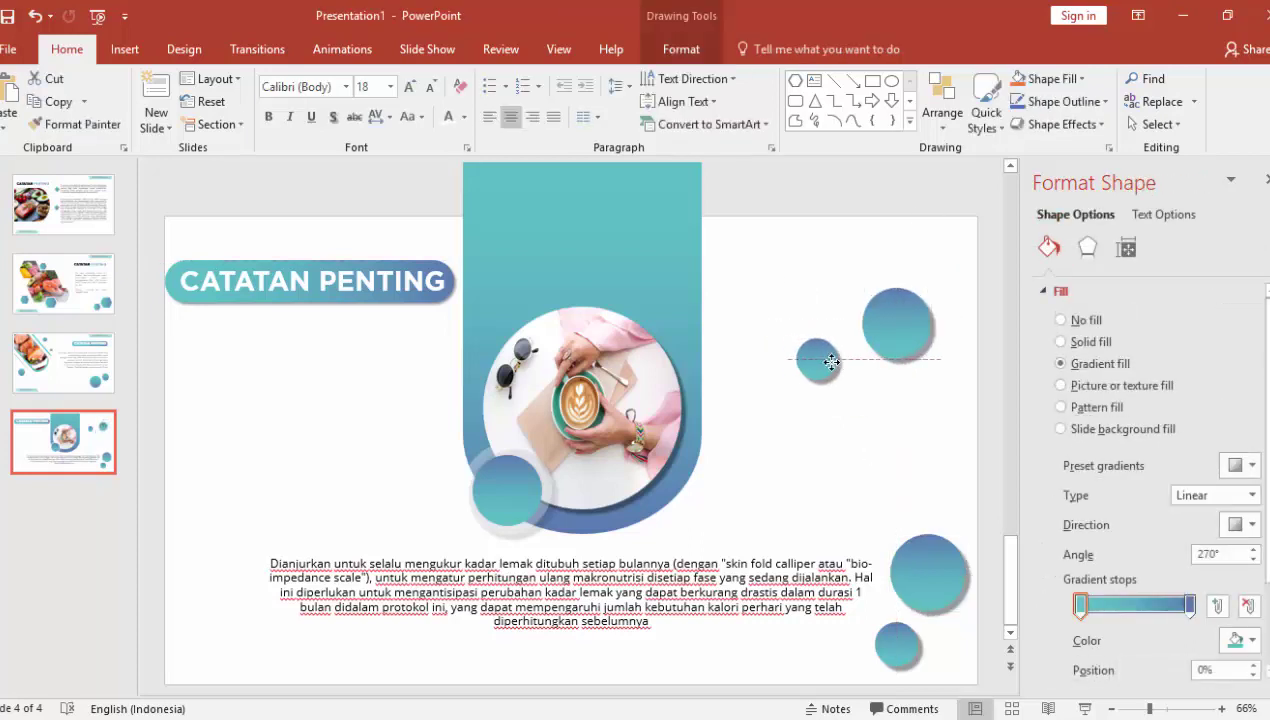
{"action": "left_click", "coordinate": [905, 405]}
{"action": "scroll", "coordinate": [208, 418], "scroll_direction": "up", "scroll_amount": 1}
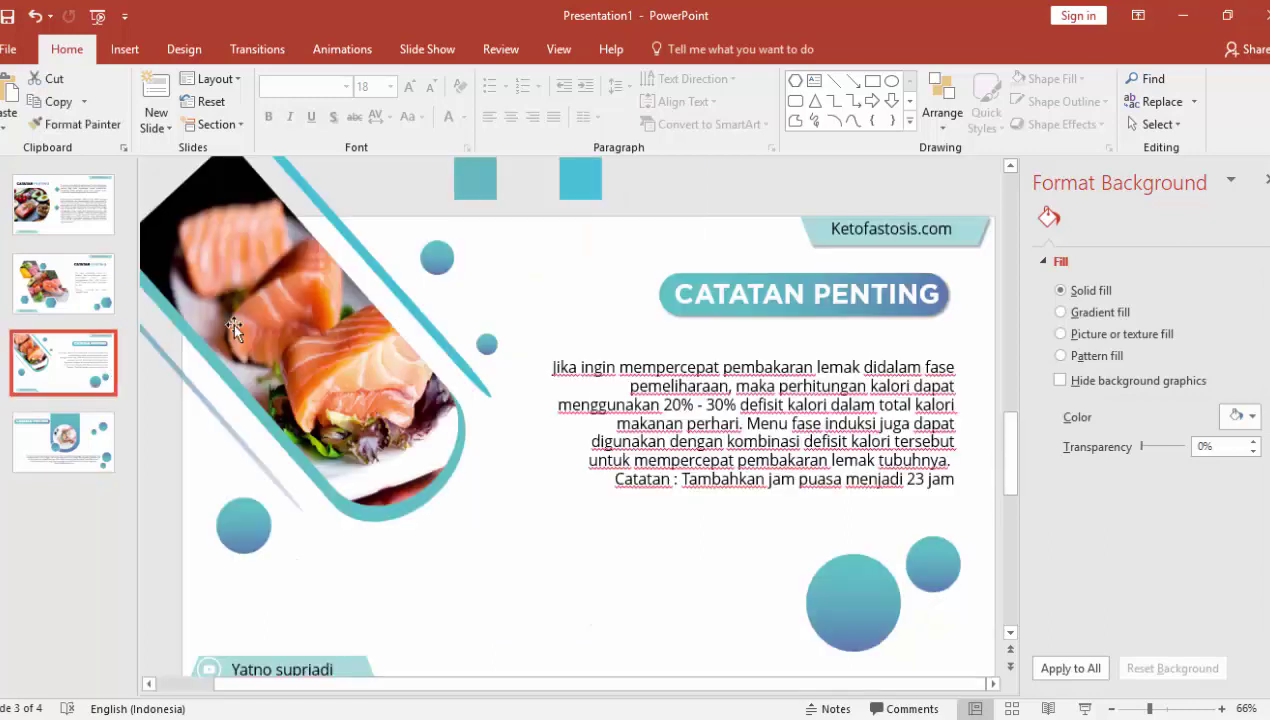
Copy the Ketofastosis.com banner and presenter-name label from slide 3 onto slide 4
{"action": "left_click", "coordinate": [834, 232]}
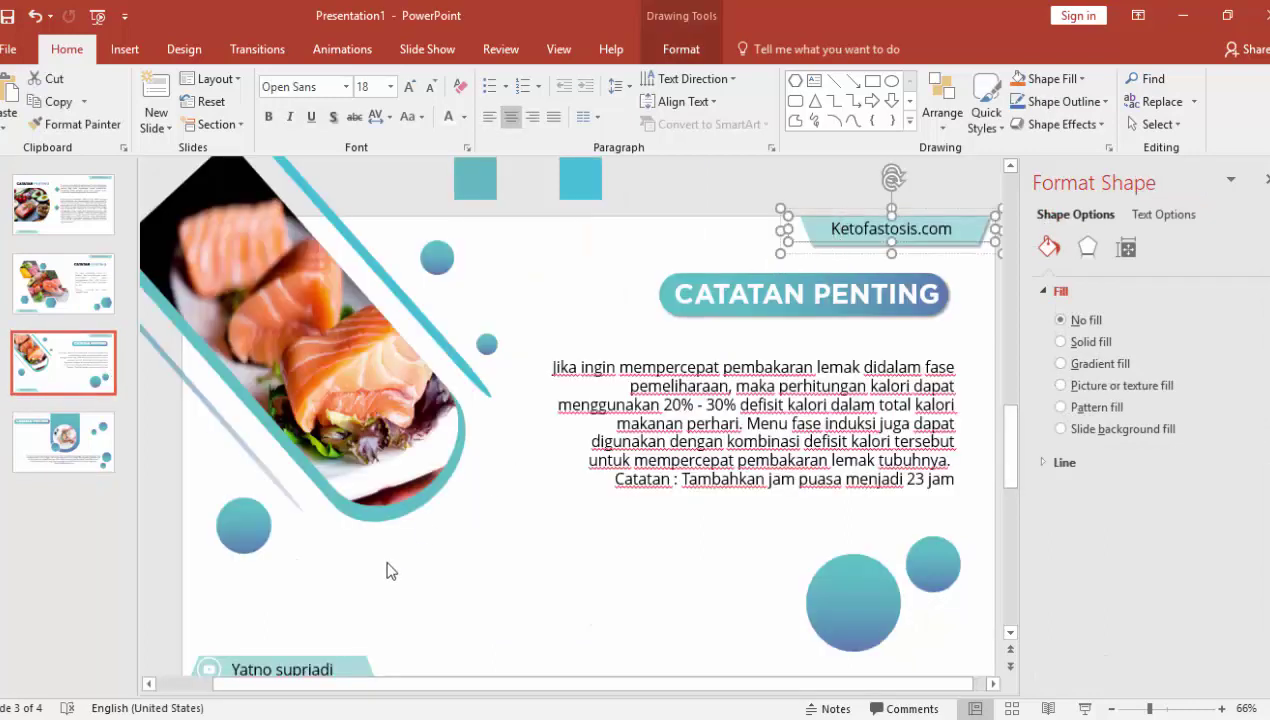
{"action": "left_click", "coordinate": [346, 658], "text": "shift"}
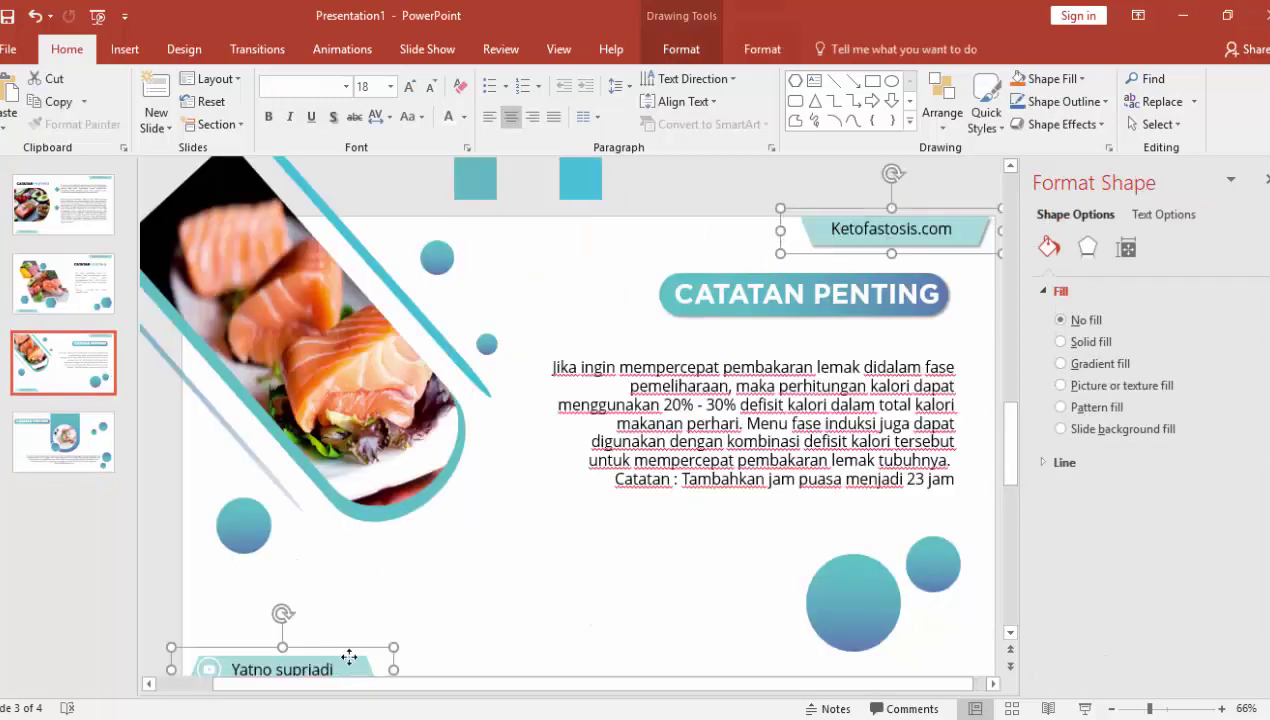
{"action": "key", "text": "ctrl+c"}
{"action": "left_click", "coordinate": [55, 462]}
{"action": "key", "text": "ctrl+v"}
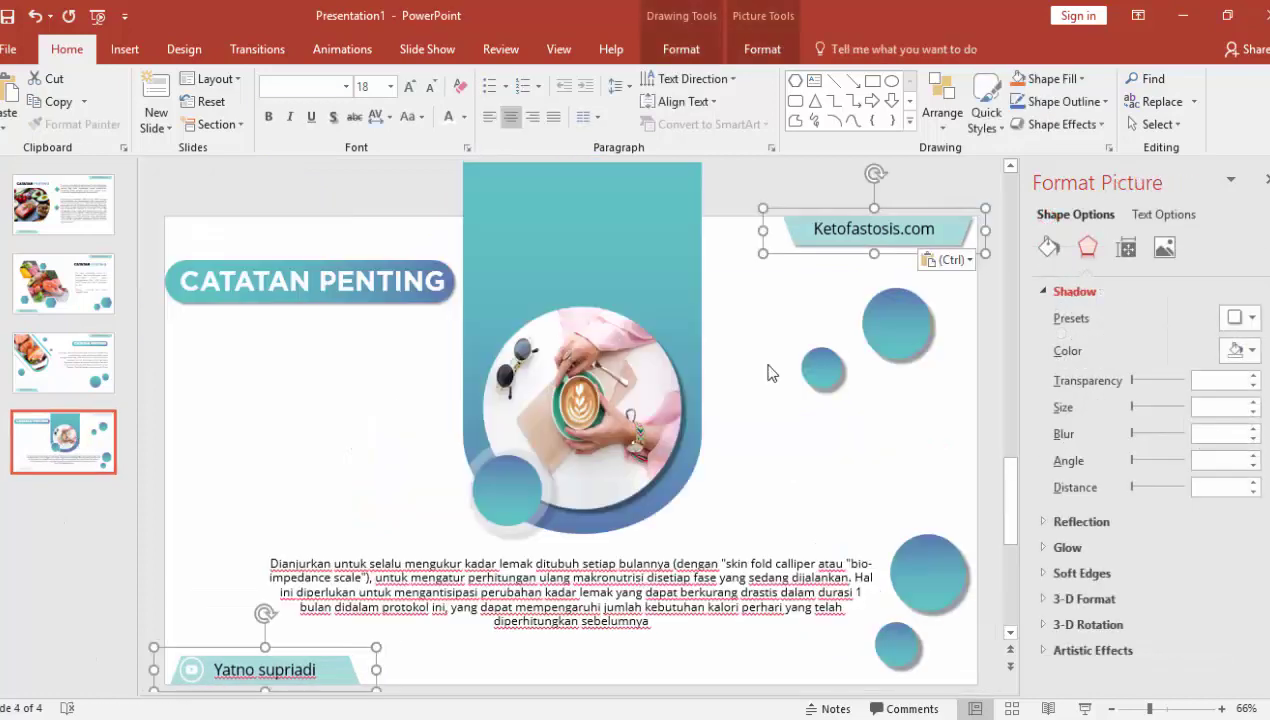
Preview slide 4 as a full-screen slideshow, then return to editing
{"action": "left_click", "coordinate": [1084, 708]}
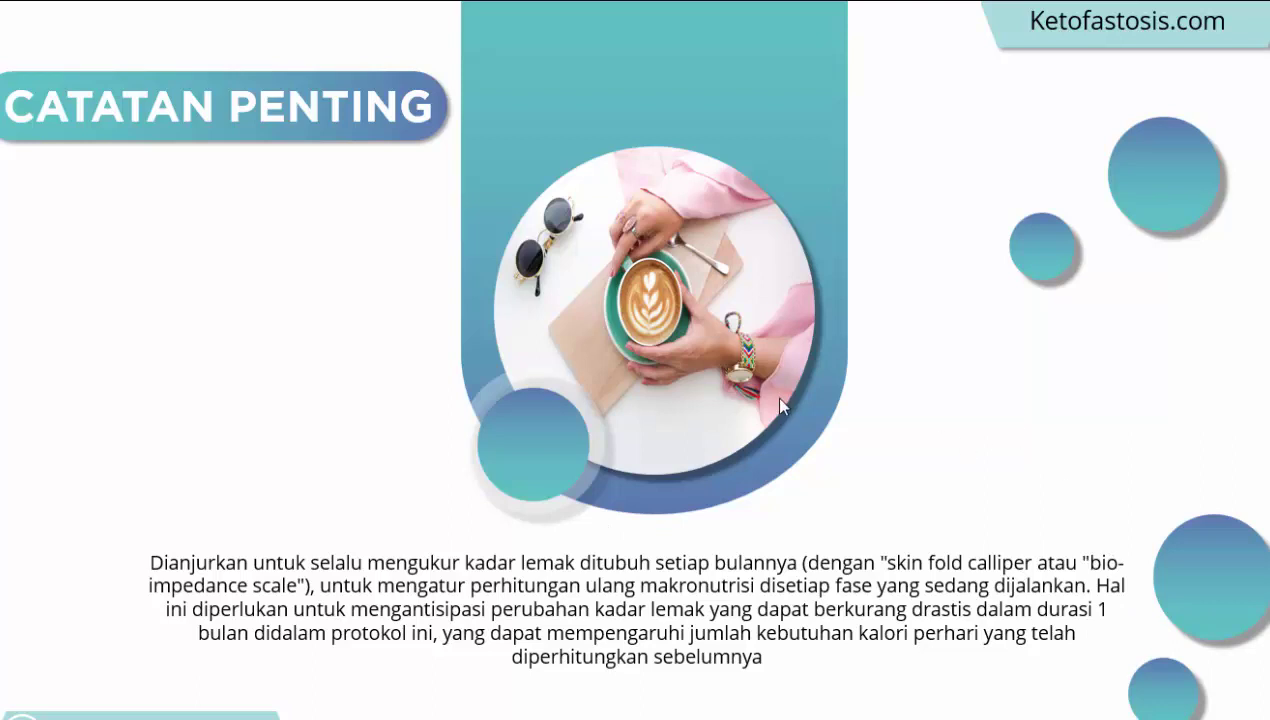
{"action": "left_click", "coordinate": [1010, 352]}
{"action": "left_click", "coordinate": [847, 445]}
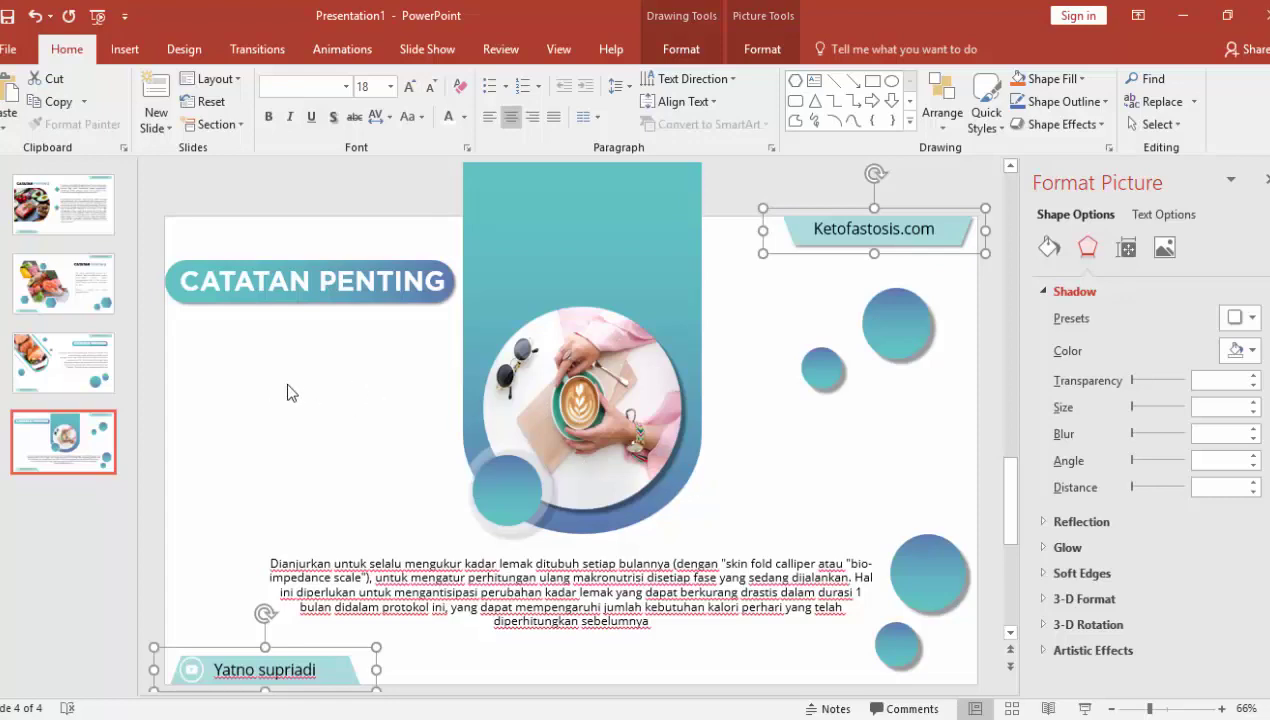
Give slide 1's food photo a Fly In entrance from the left, with the Animation Pane shown
{"action": "left_click", "coordinate": [107, 227]}
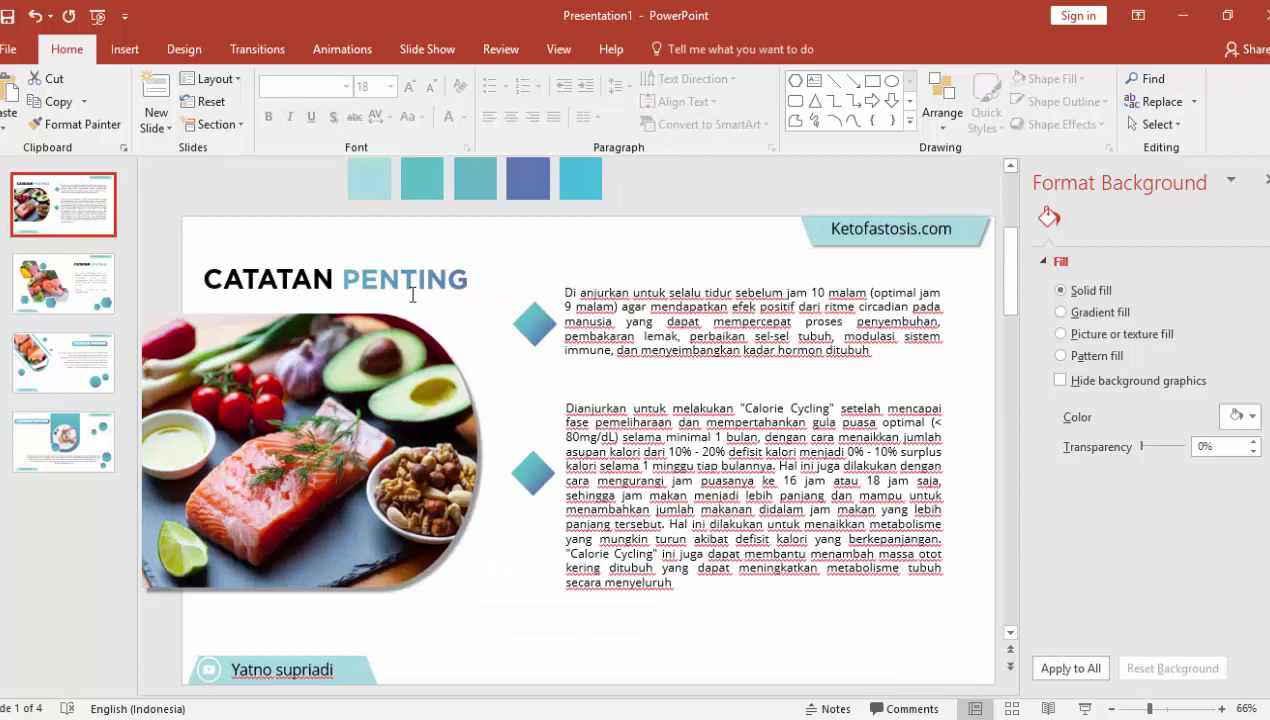
{"action": "left_click", "coordinate": [412, 349]}
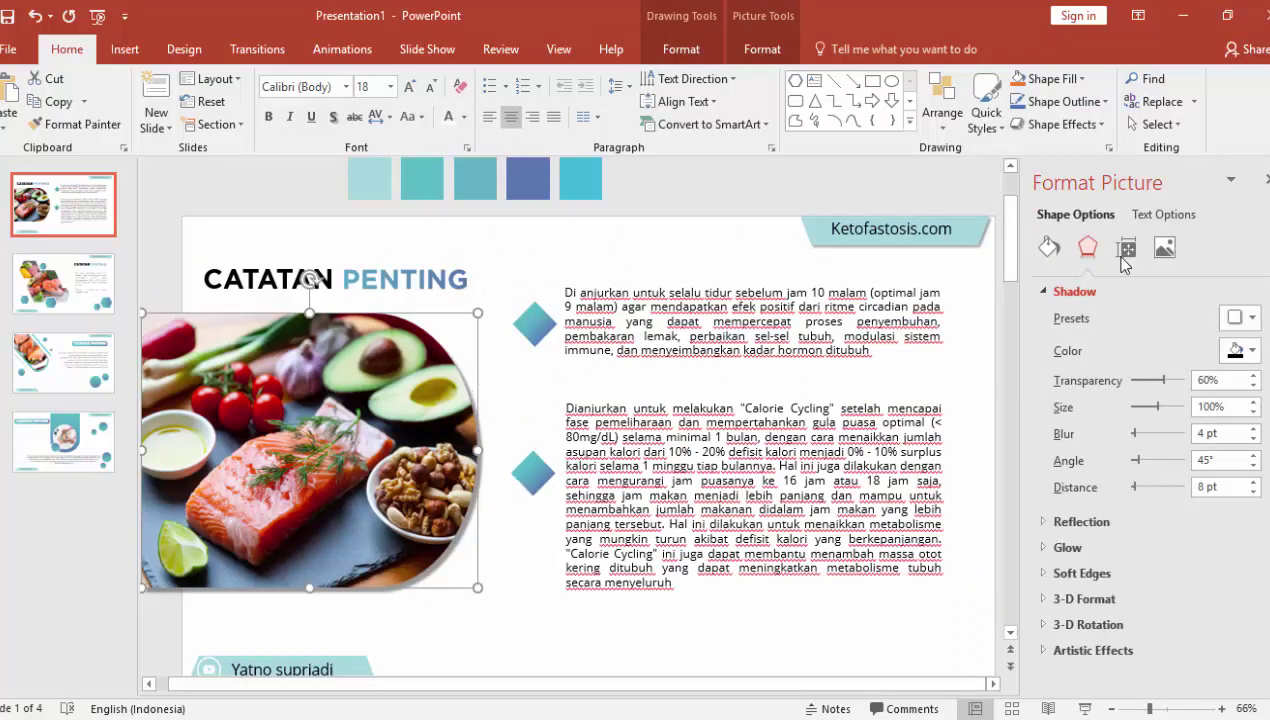
{"action": "left_click", "coordinate": [1265, 179]}
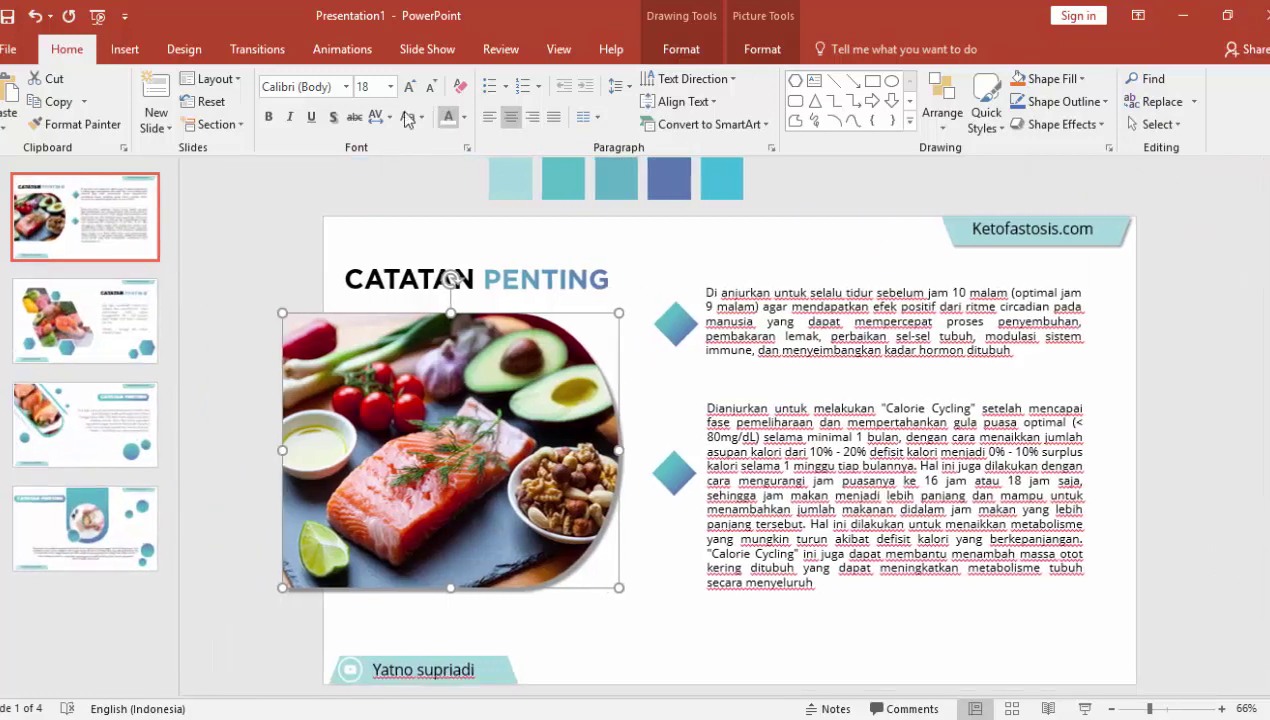
{"action": "left_click", "coordinate": [340, 52]}
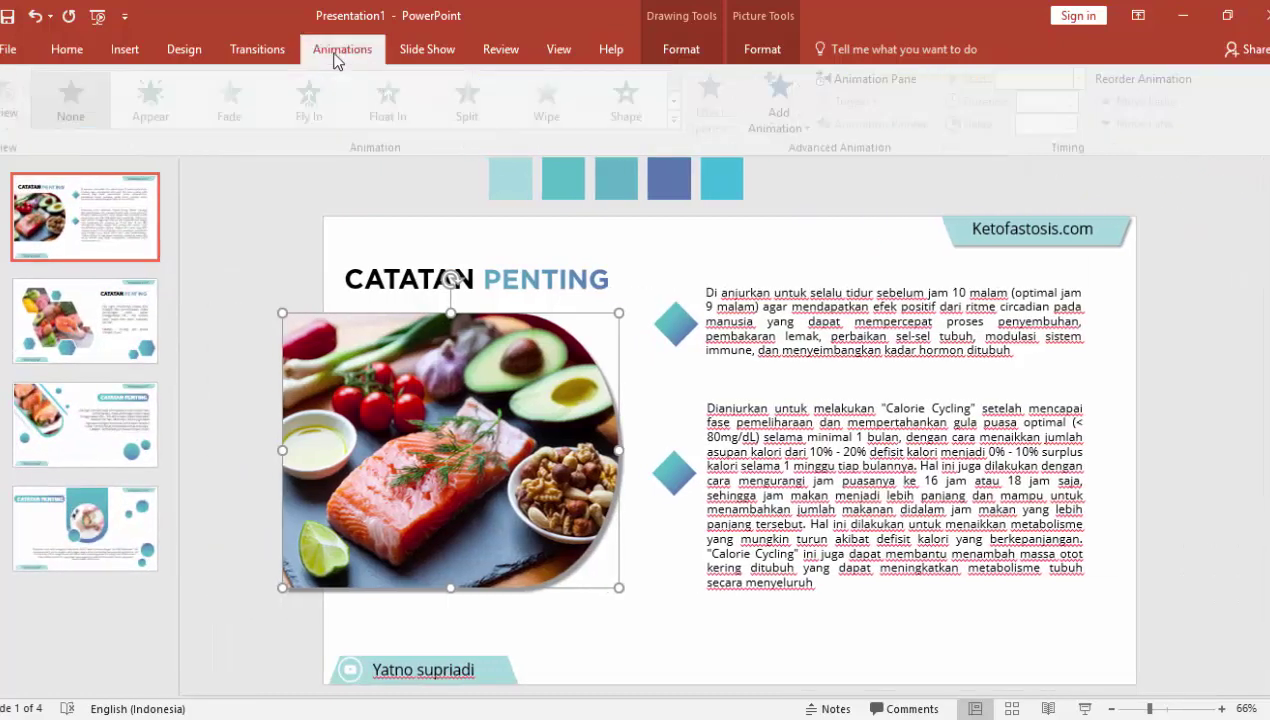
{"action": "left_click", "coordinate": [875, 80]}
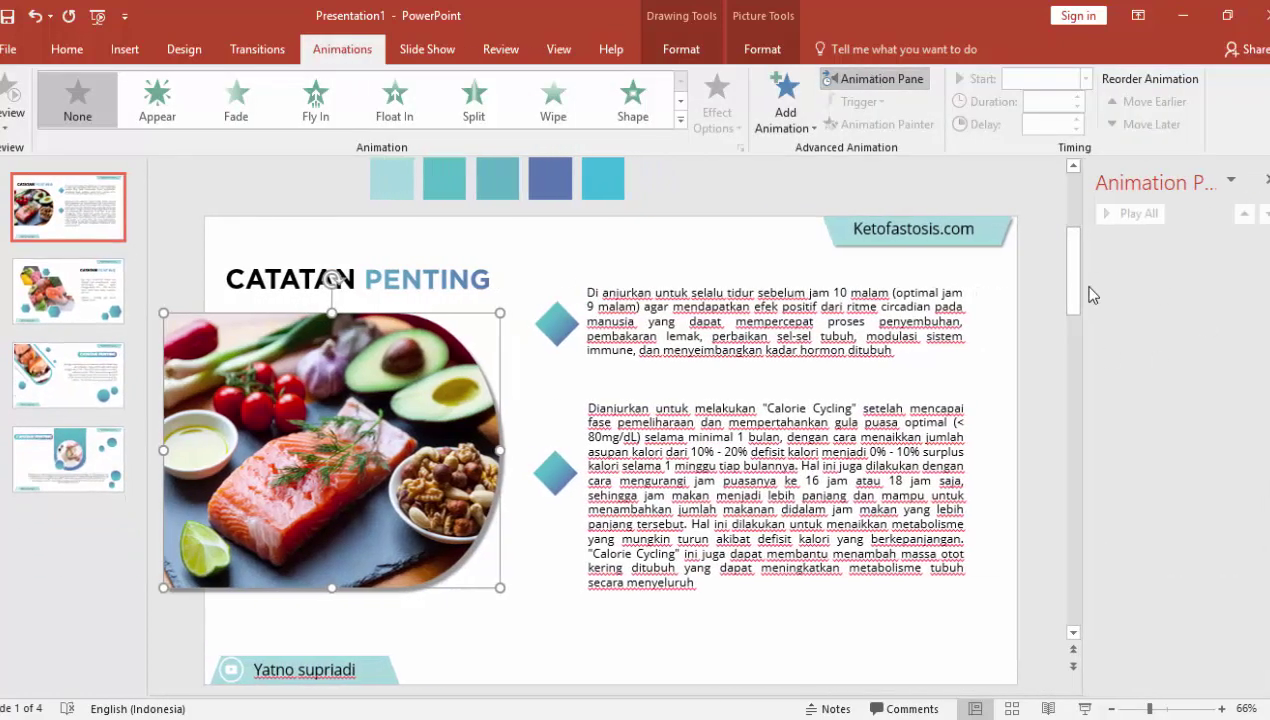
{"action": "left_click_drag", "start_coordinate": [1082, 286], "coordinate": [1043, 286]}
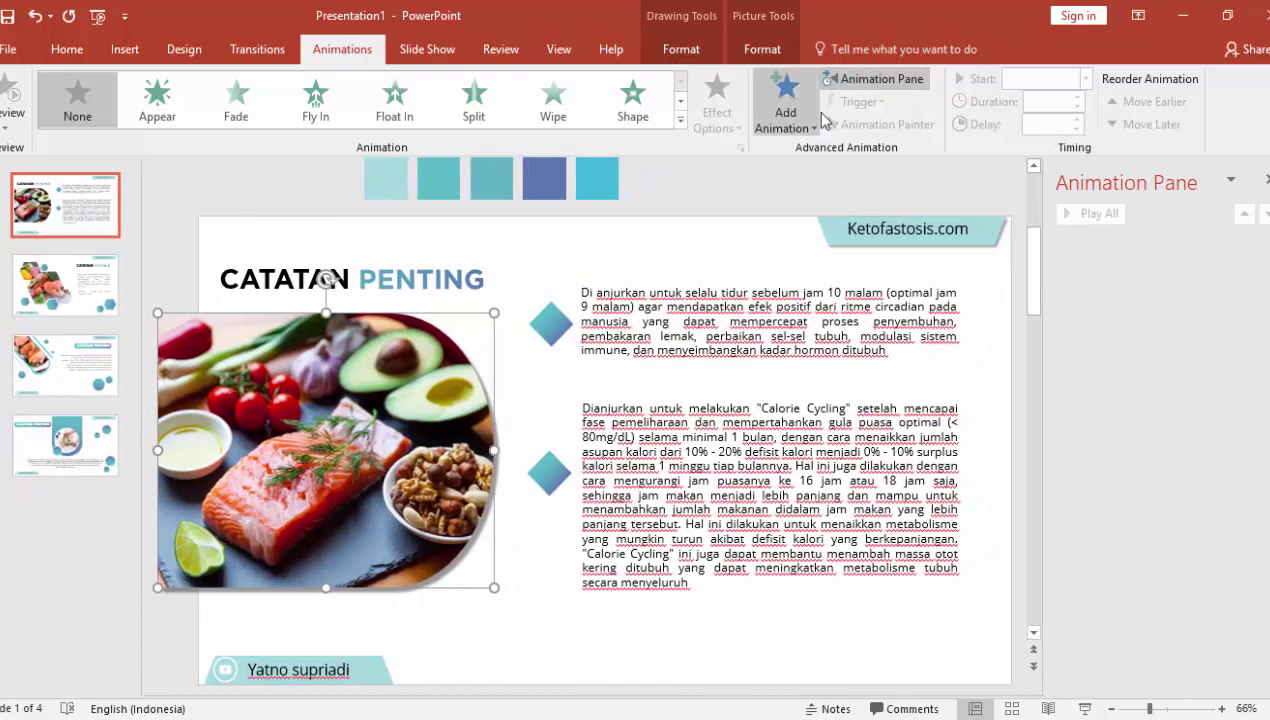
{"action": "left_click", "coordinate": [786, 100]}
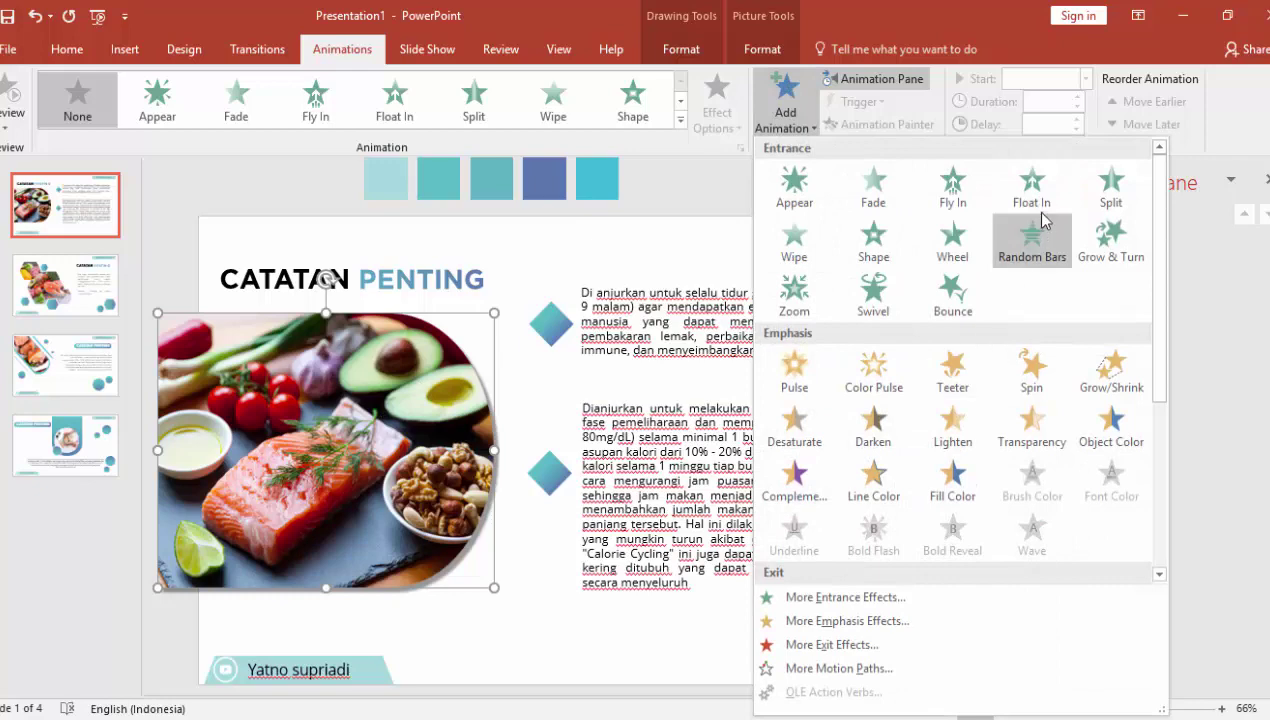
{"action": "left_click", "coordinate": [952, 187]}
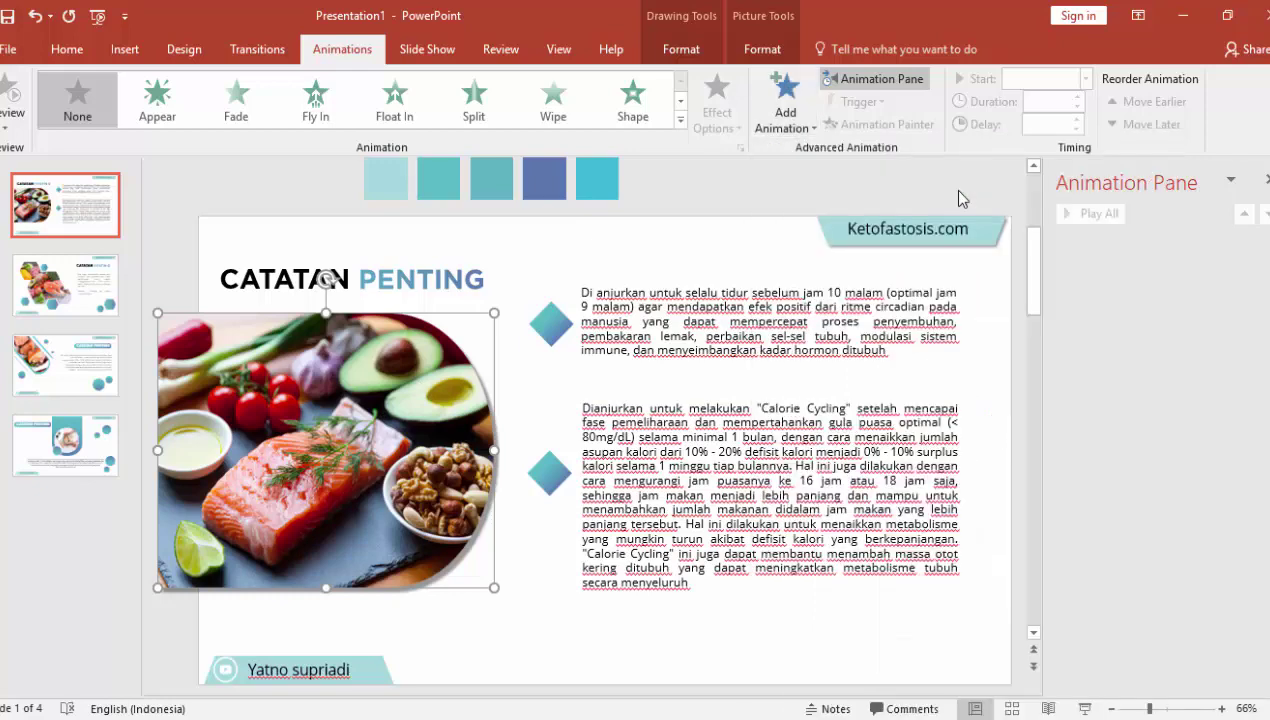
{"action": "left_click", "coordinate": [737, 105]}
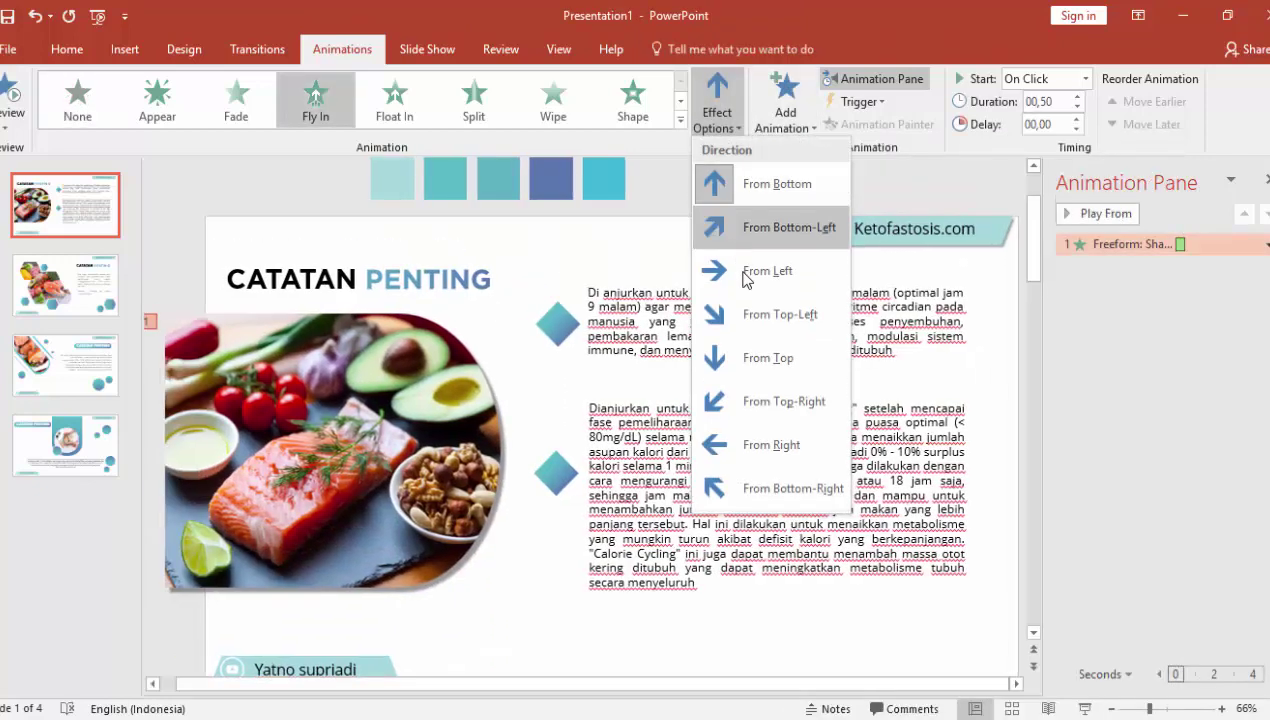
{"action": "left_click", "coordinate": [767, 271]}
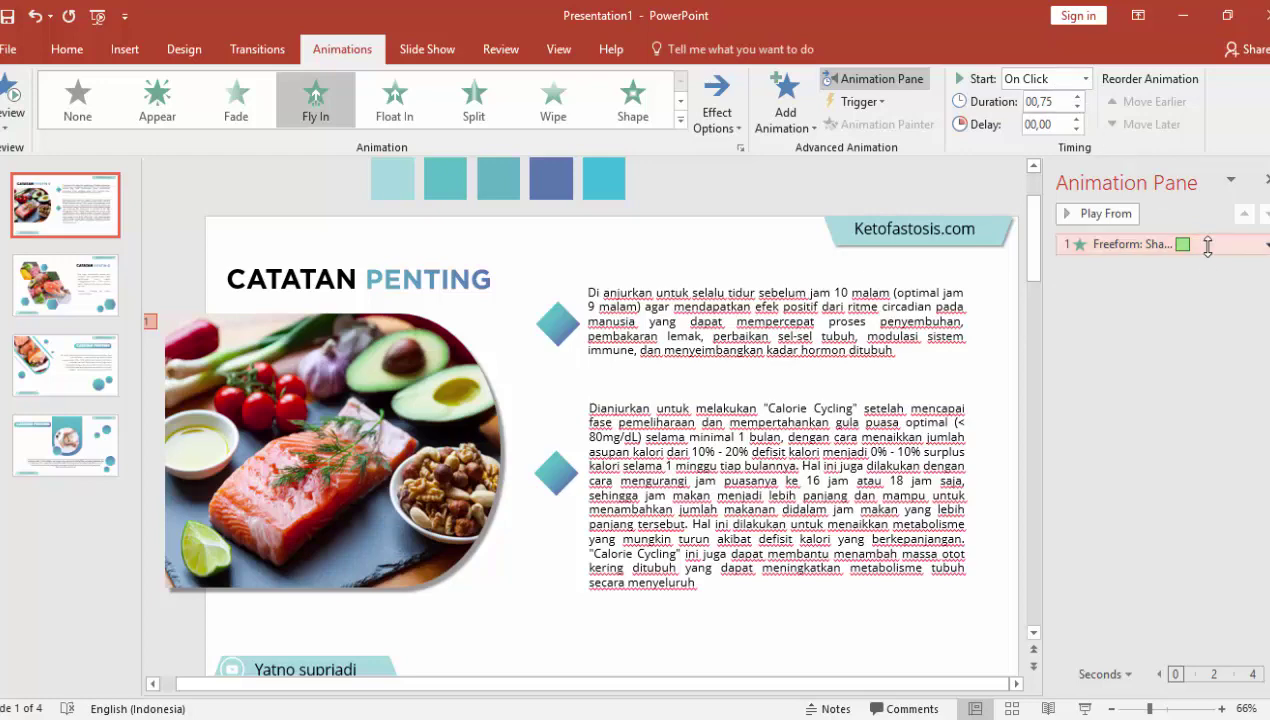
Add a 0.41-second bounce end to the photo's Fly In effect
{"action": "left_click", "coordinate": [1265, 244]}
{"action": "left_click", "coordinate": [1168, 337]}
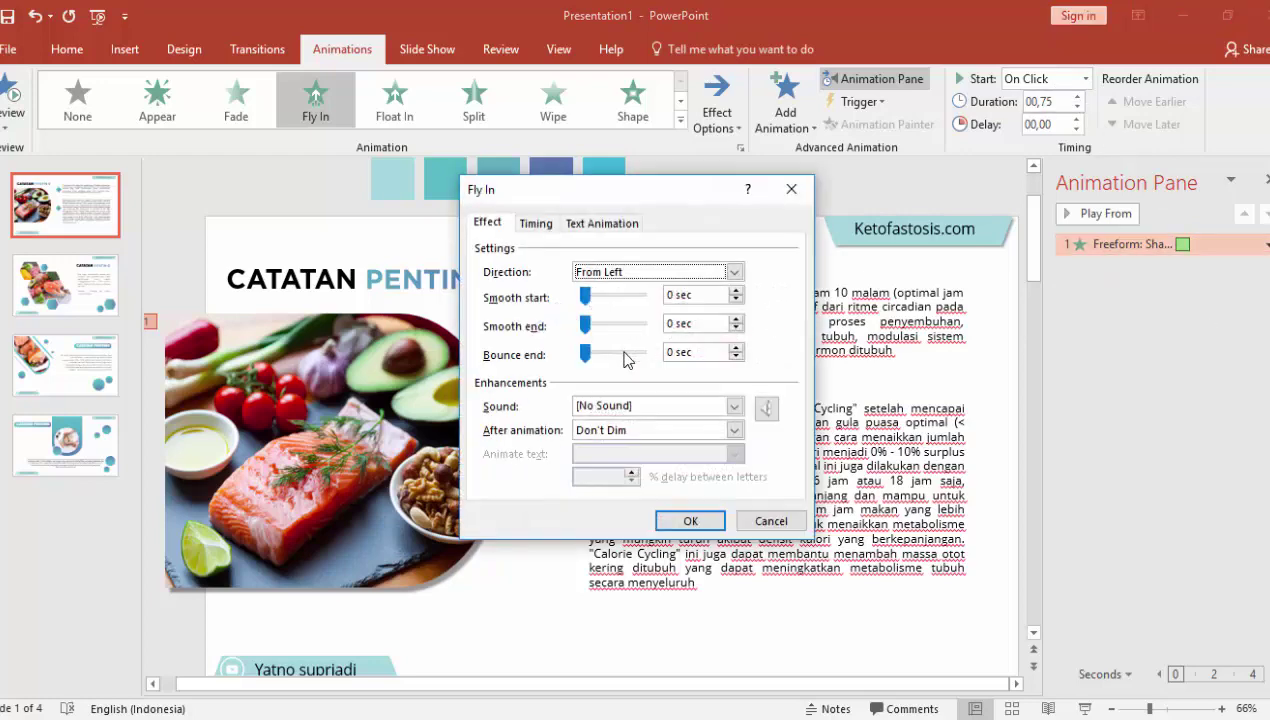
{"action": "left_click_drag", "start_coordinate": [588, 353], "coordinate": [622, 360]}
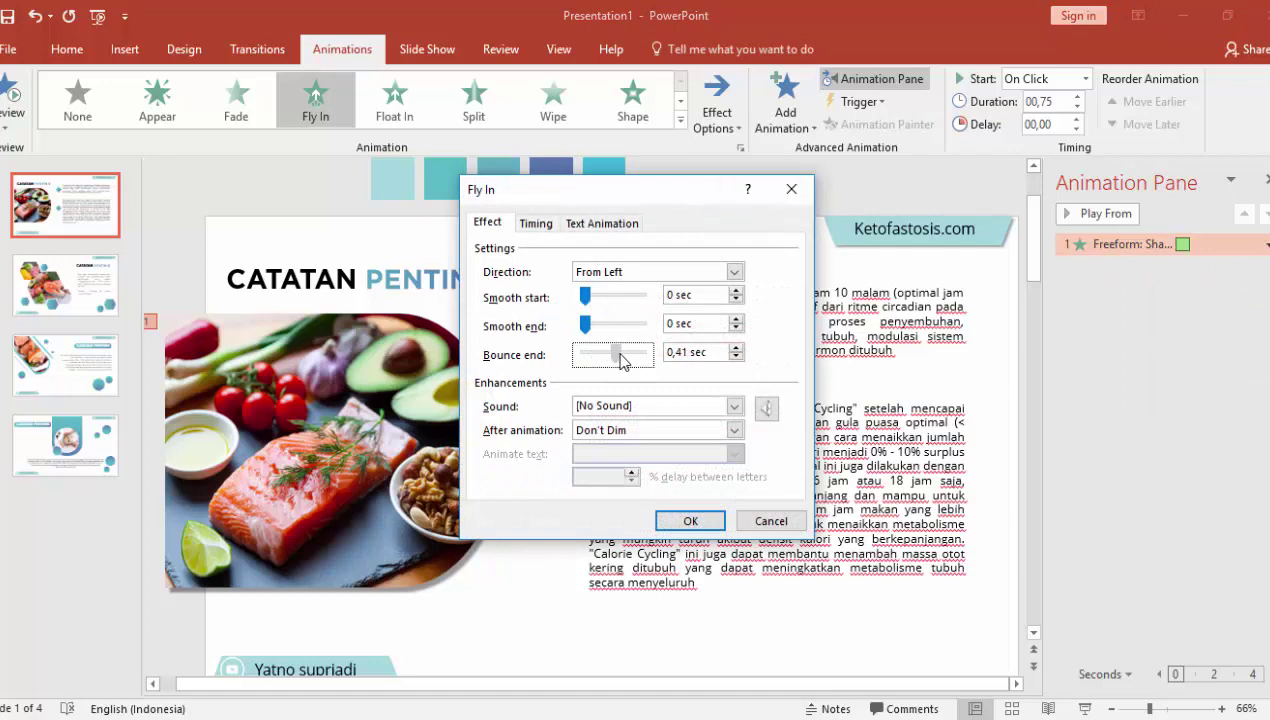
{"action": "left_click", "coordinate": [690, 520]}
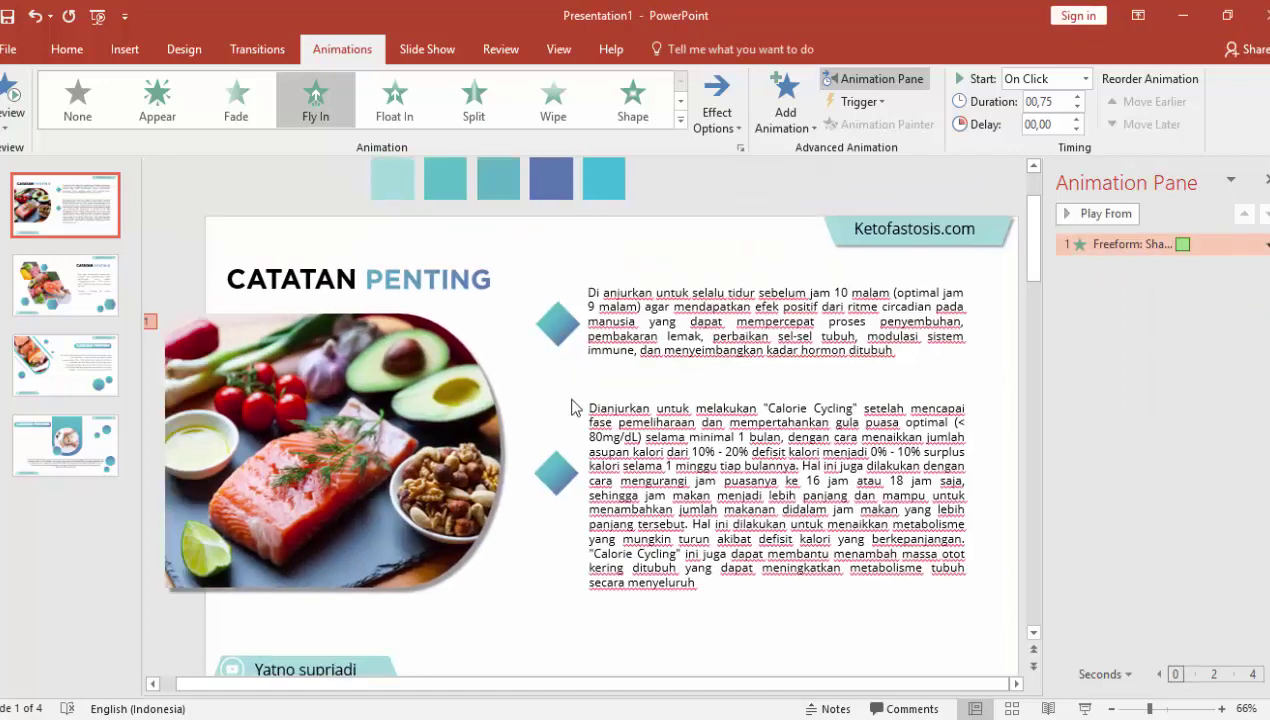
{"action": "left_click", "coordinate": [464, 276]}
Apply a Whip entrance to the CATATAN PENTING title, starting With Previous
{"action": "left_click", "coordinate": [784, 100]}
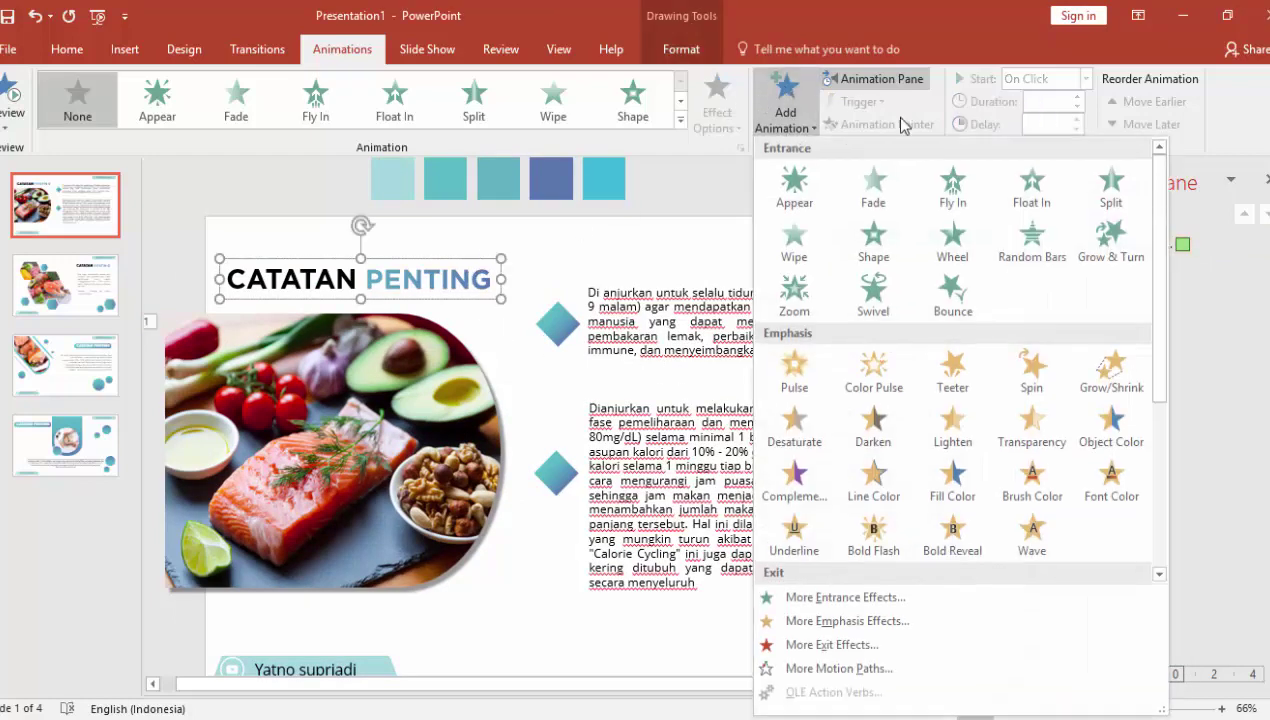
{"action": "left_click", "coordinate": [845, 597]}
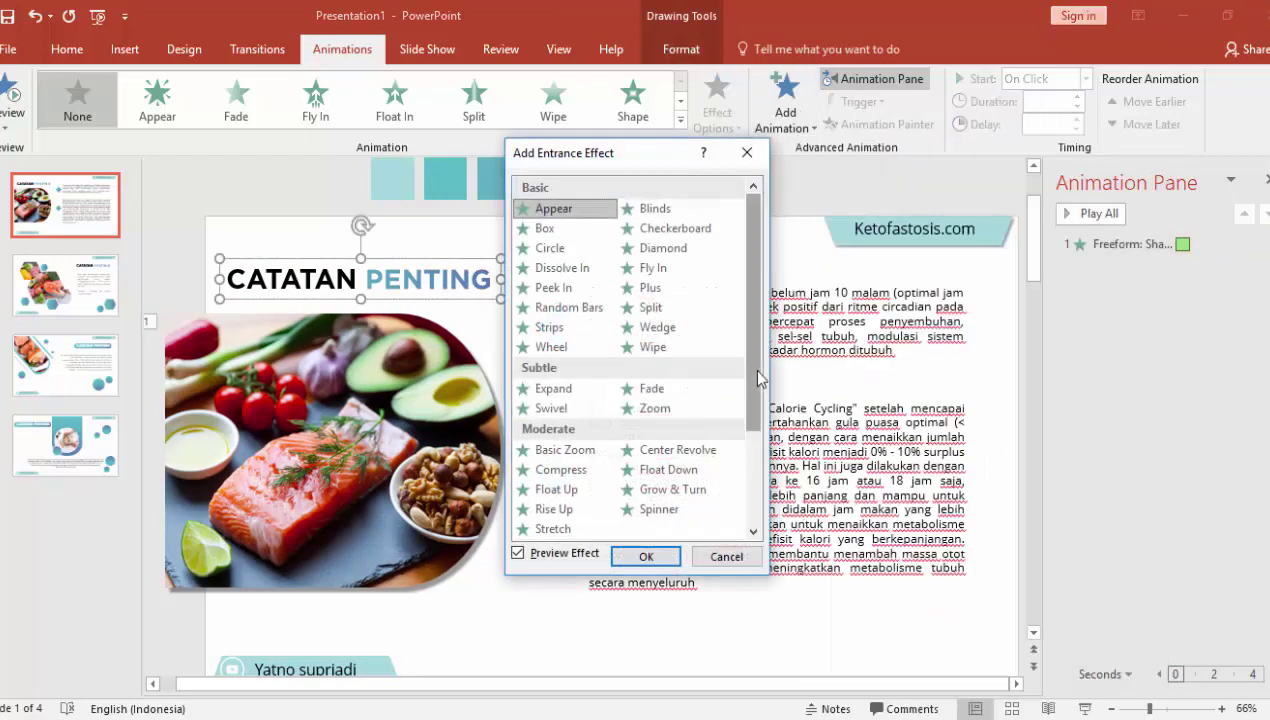
{"action": "scroll", "coordinate": [758, 292], "scroll_direction": "down", "scroll_amount": 3}
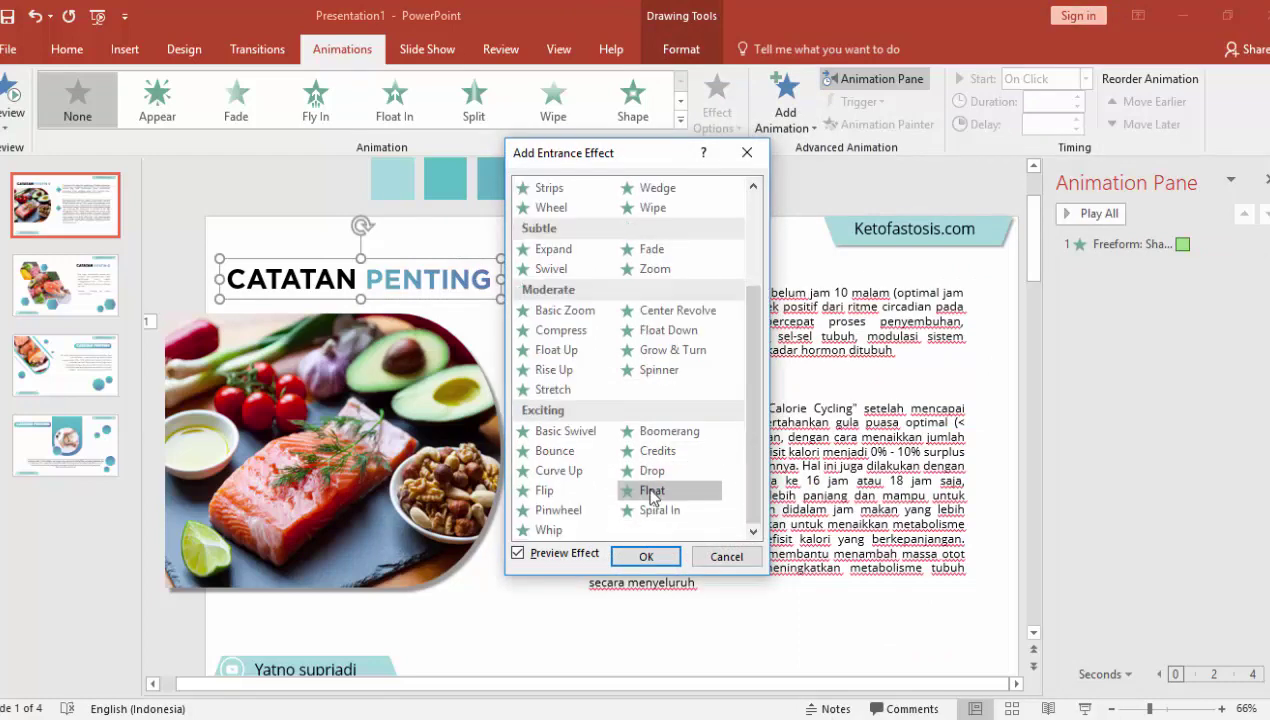
{"action": "left_click", "coordinate": [560, 532]}
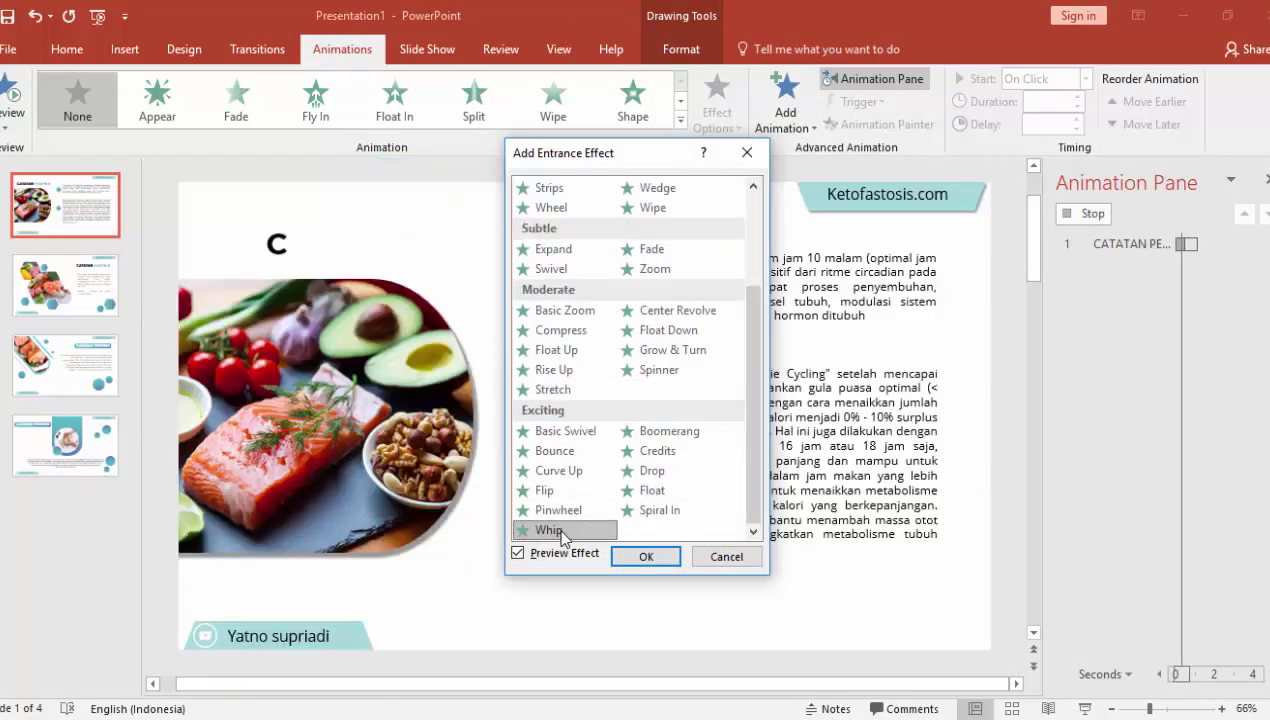
{"action": "left_click", "coordinate": [640, 557]}
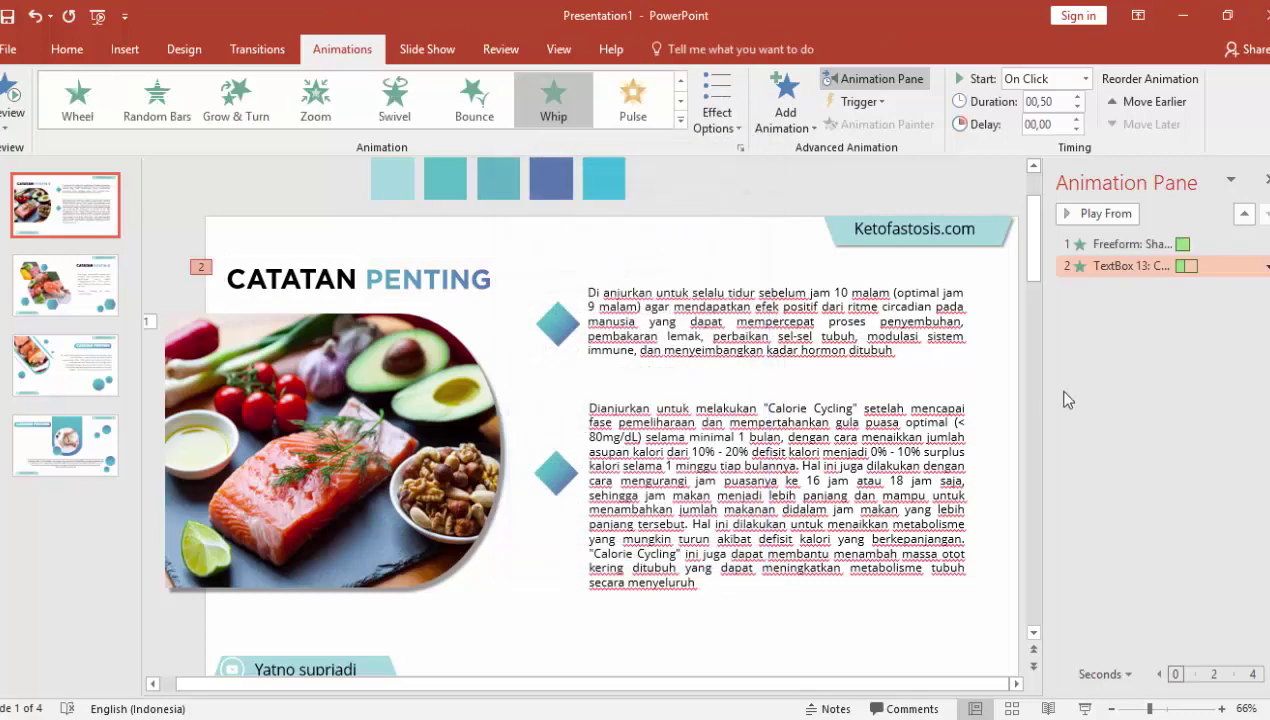
{"action": "left_click", "coordinate": [1085, 80]}
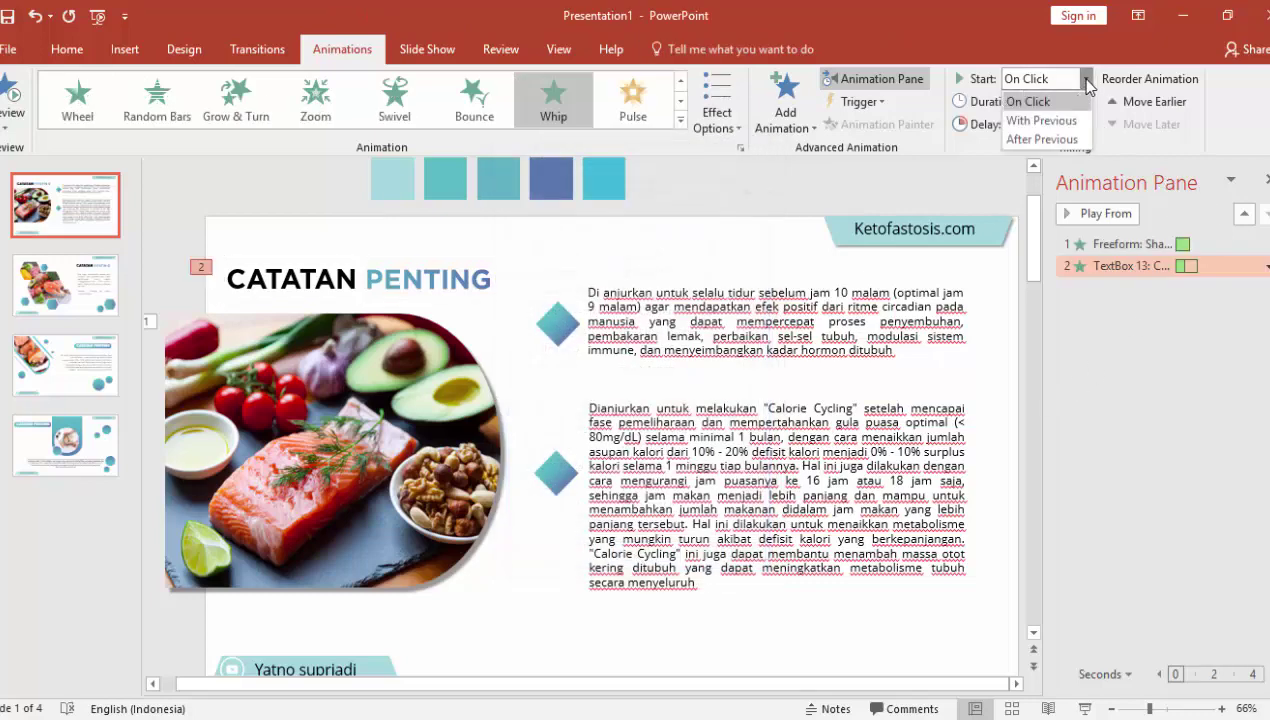
{"action": "left_click", "coordinate": [1045, 120]}
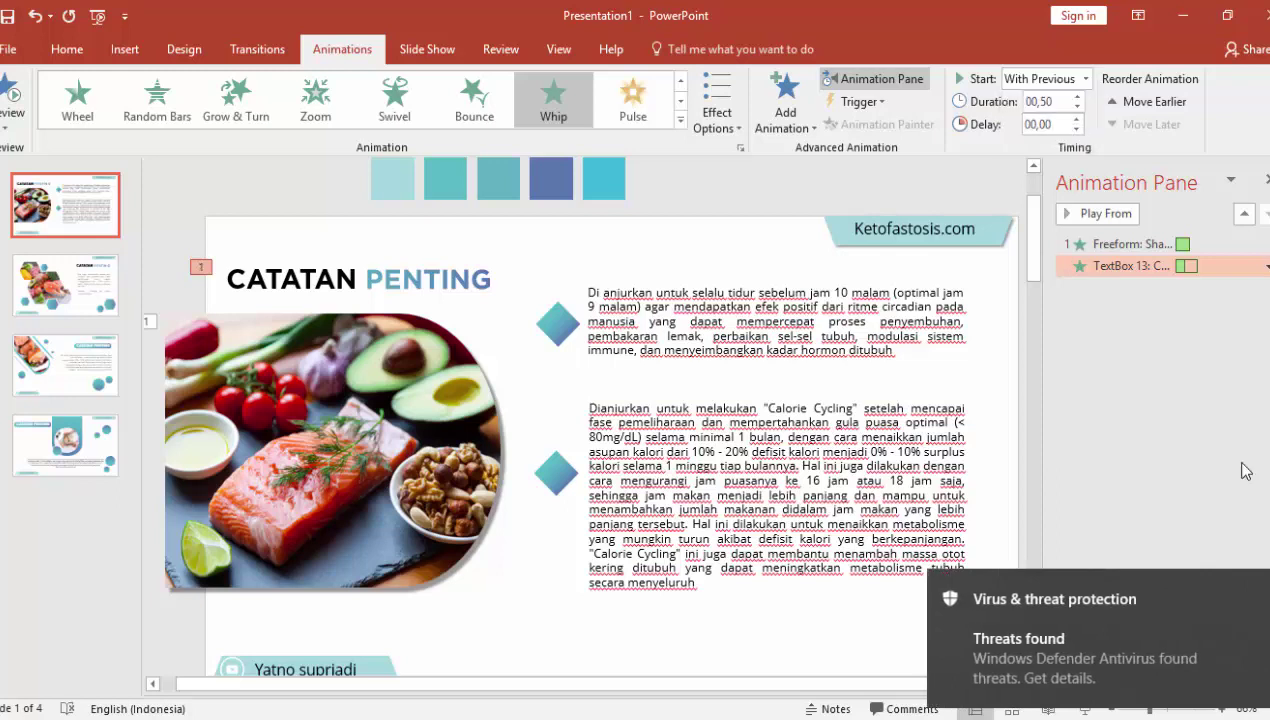
Dismiss the antivirus notification and reselect the photo and title to check their animations
{"action": "left_click", "coordinate": [1260, 590]}
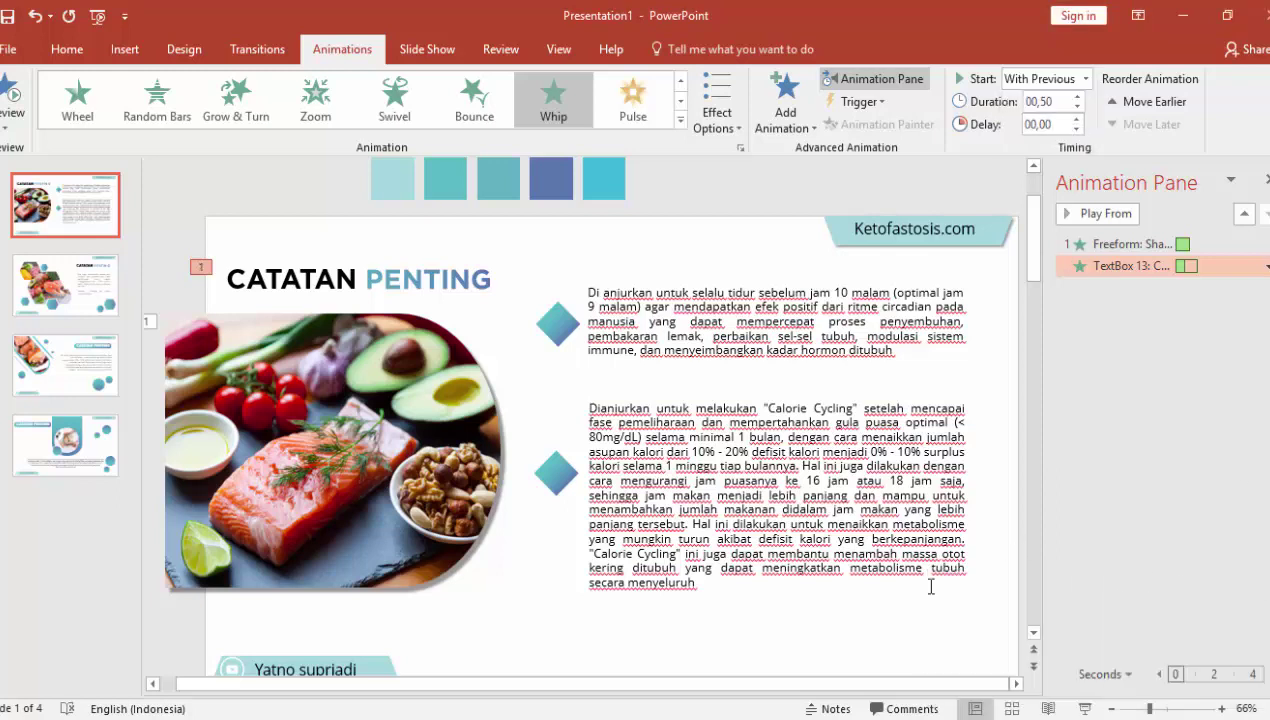
{"action": "left_click", "coordinate": [960, 712]}
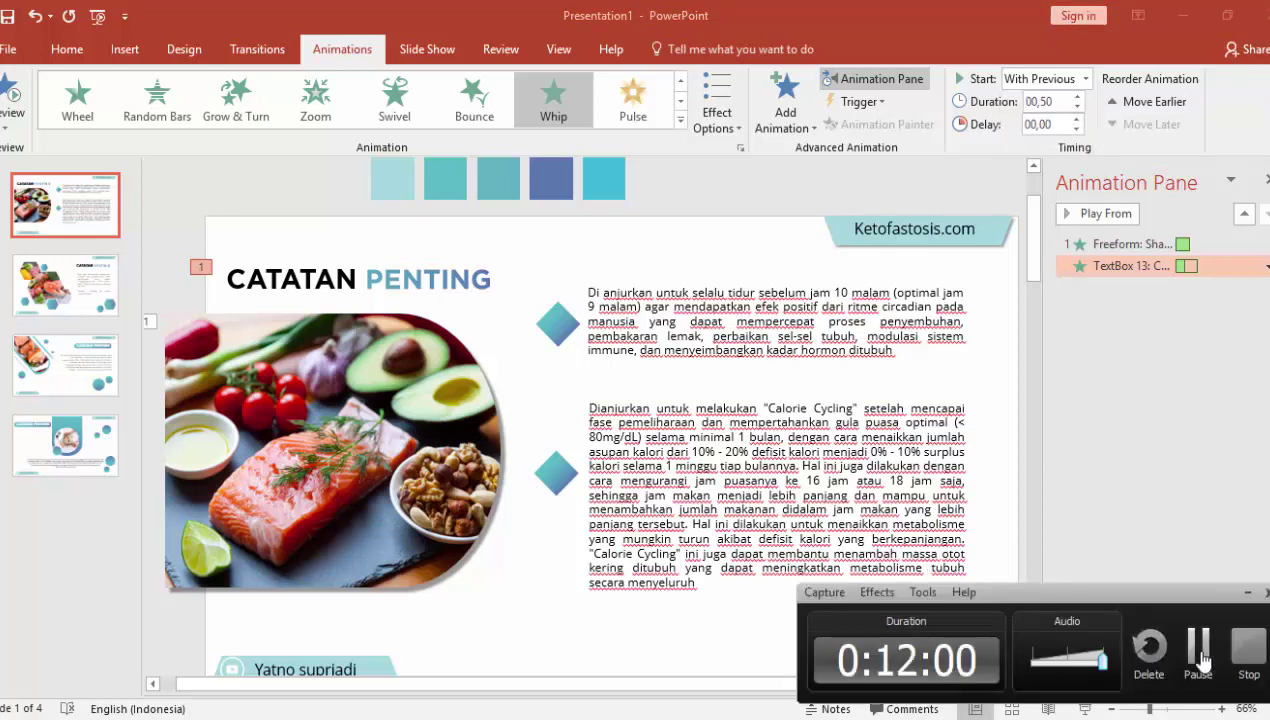
{"action": "left_click", "coordinate": [1125, 423]}
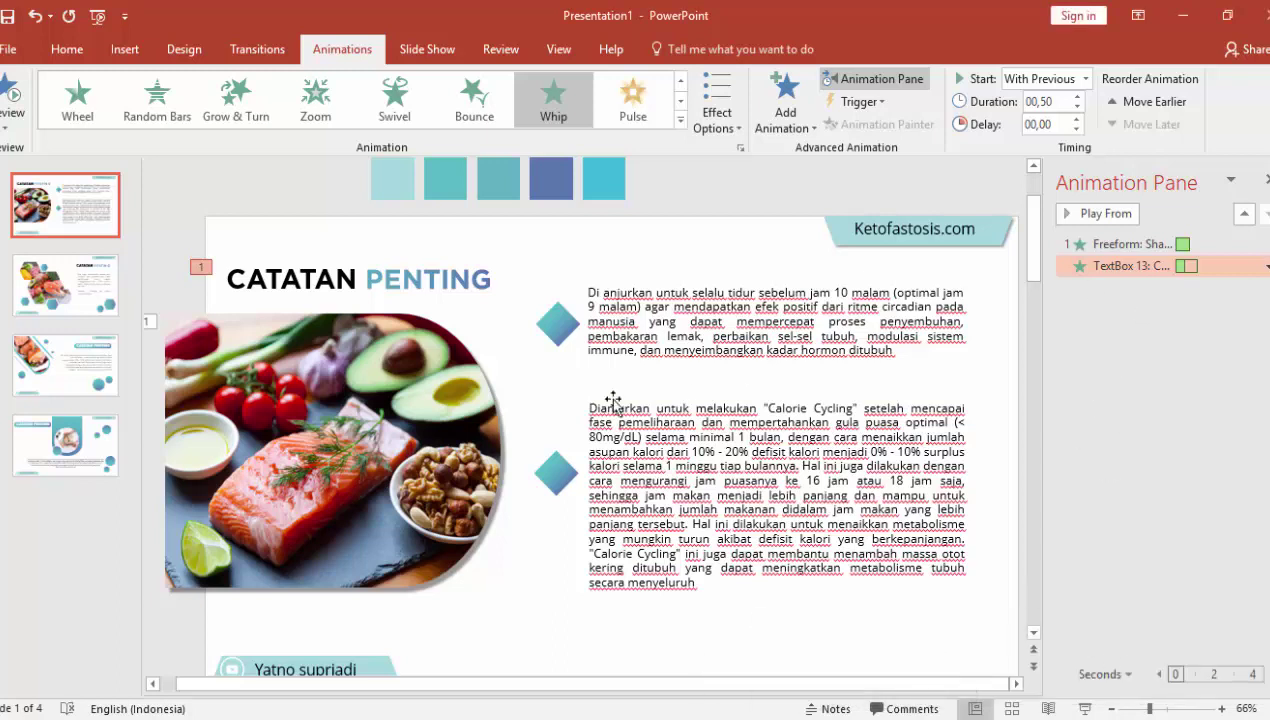
{"action": "left_click", "coordinate": [486, 405]}
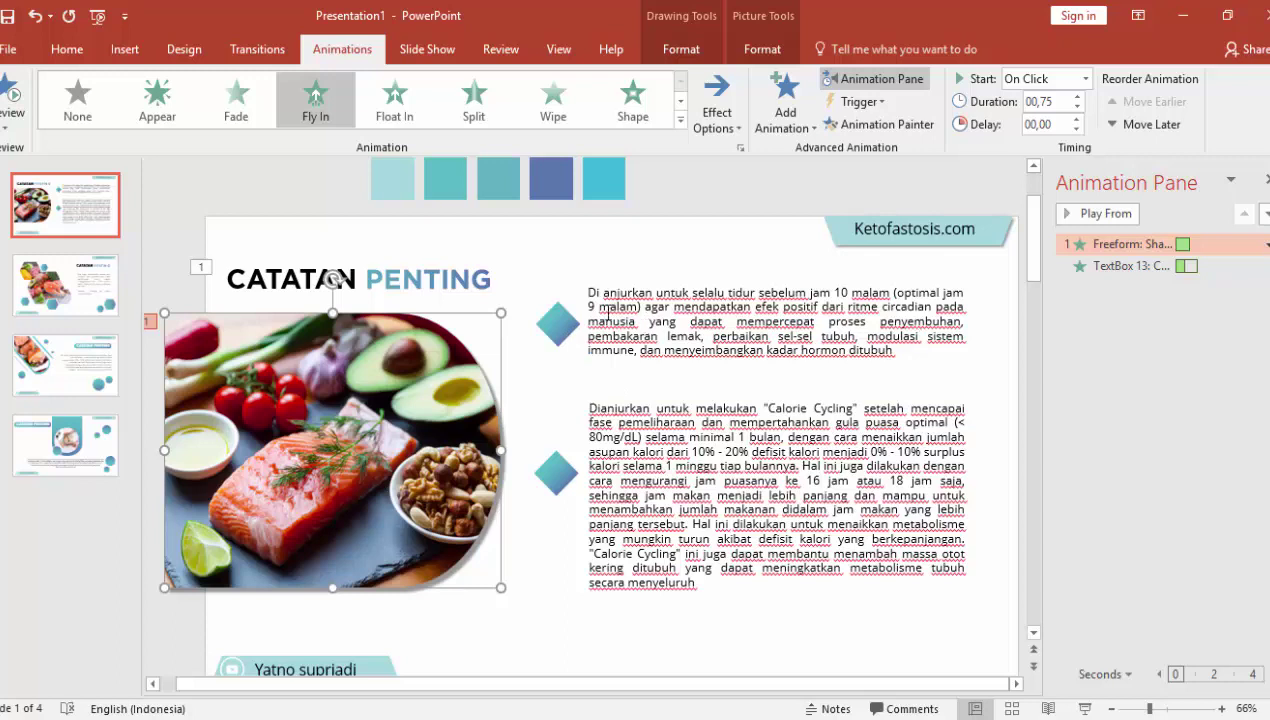
{"action": "left_click", "coordinate": [444, 289]}
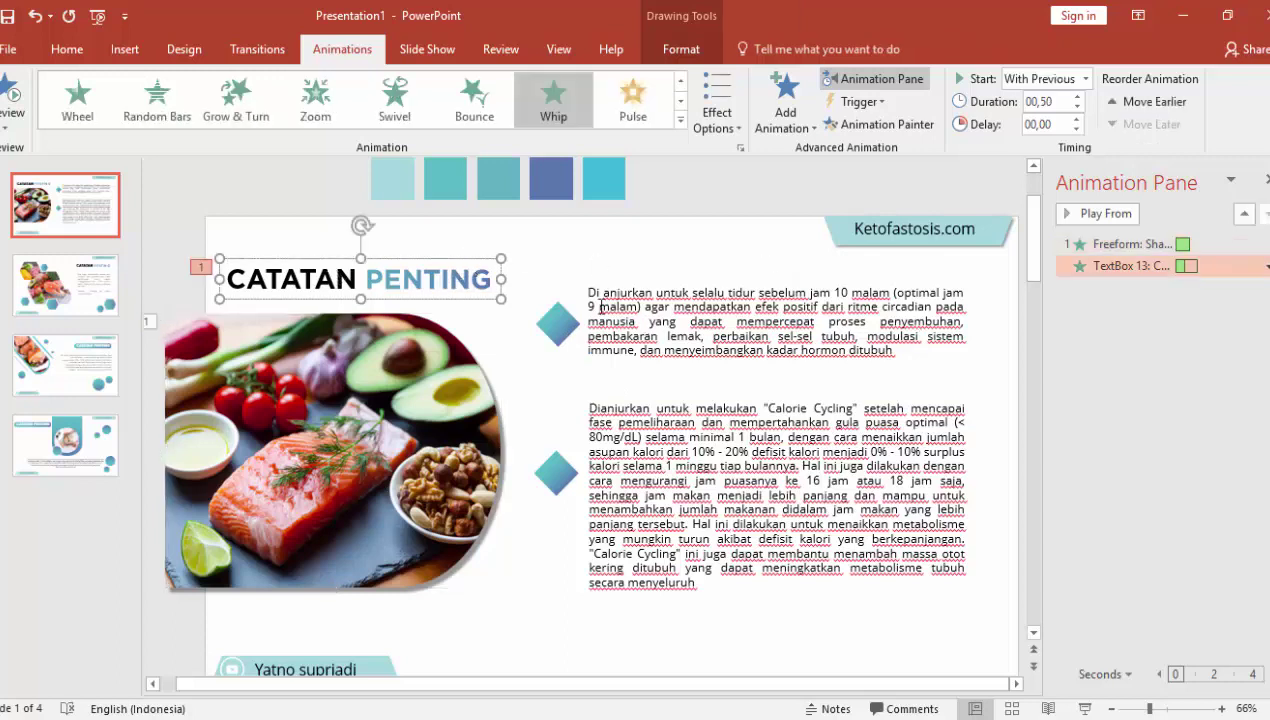
Give the upper teal diamond a Basic Zoom entrance that starts After Previous
{"action": "left_click", "coordinate": [566, 328]}
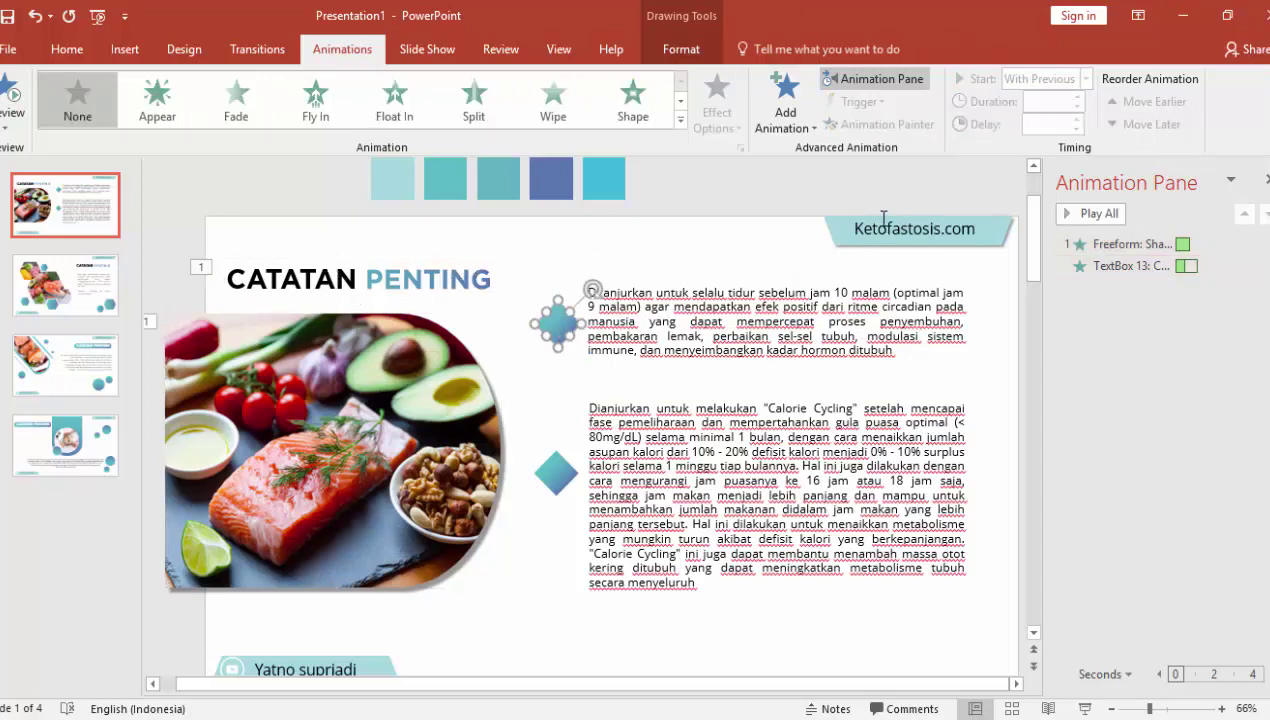
{"action": "left_click", "coordinate": [785, 100]}
{"action": "left_click", "coordinate": [890, 592]}
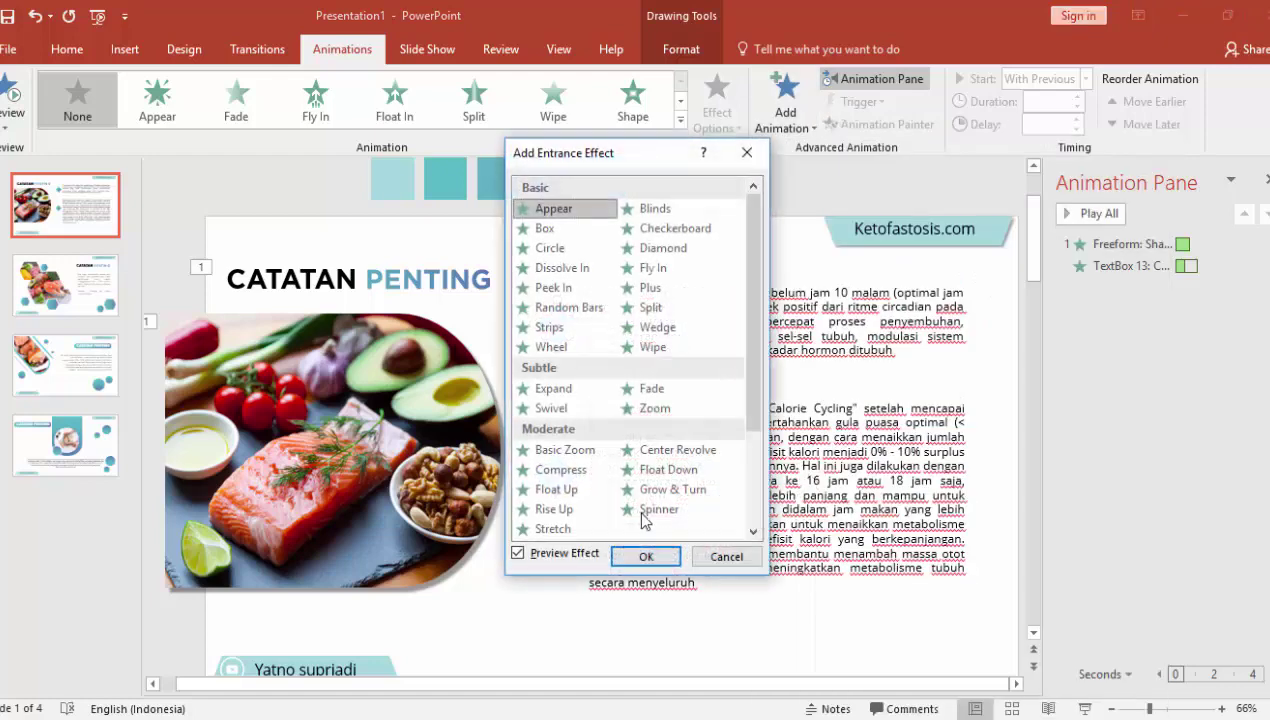
{"action": "left_click", "coordinate": [562, 450]}
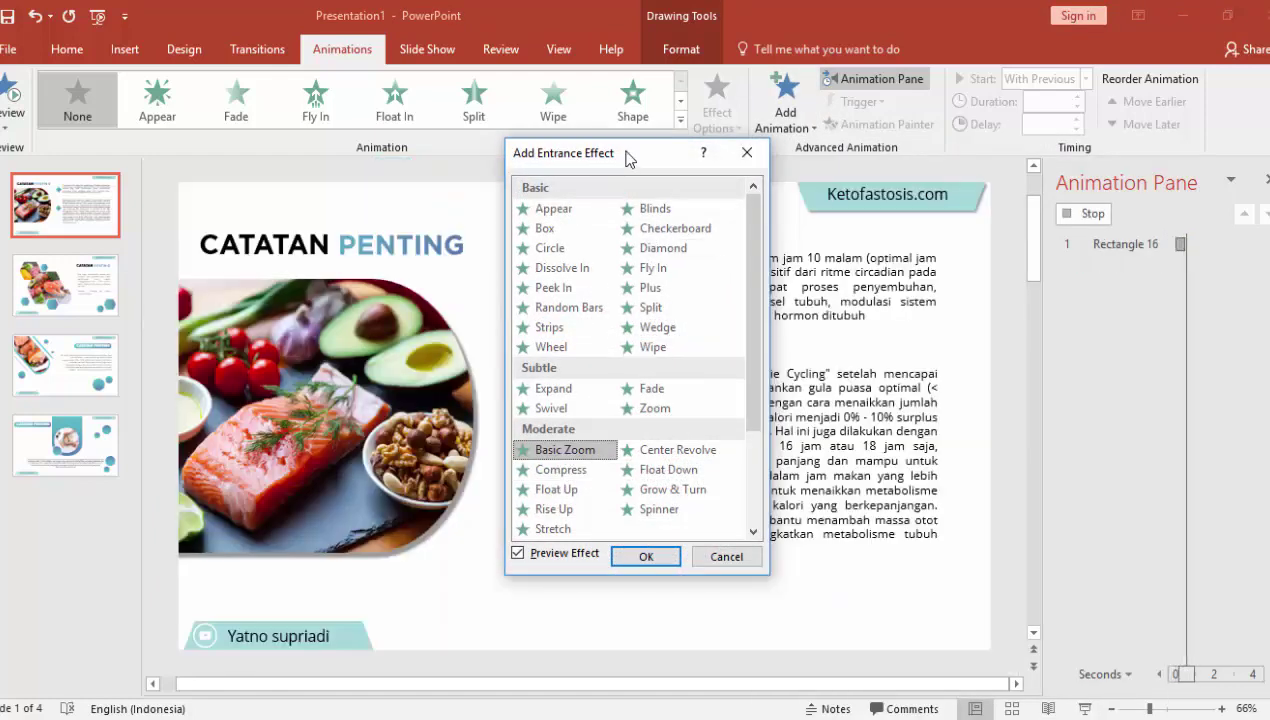
{"action": "left_click_drag", "start_coordinate": [629, 158], "coordinate": [838, 169]}
{"action": "left_click", "coordinate": [855, 568]}
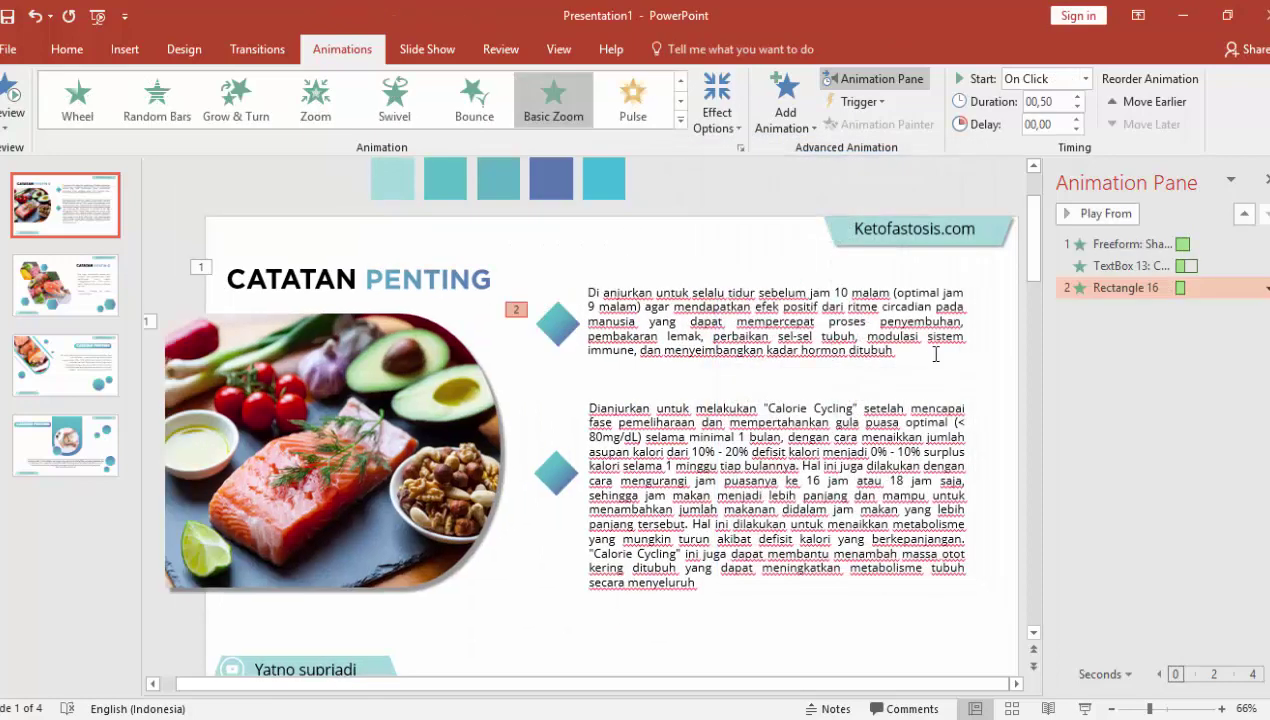
{"action": "left_click", "coordinate": [1087, 79]}
{"action": "left_click", "coordinate": [1045, 140]}
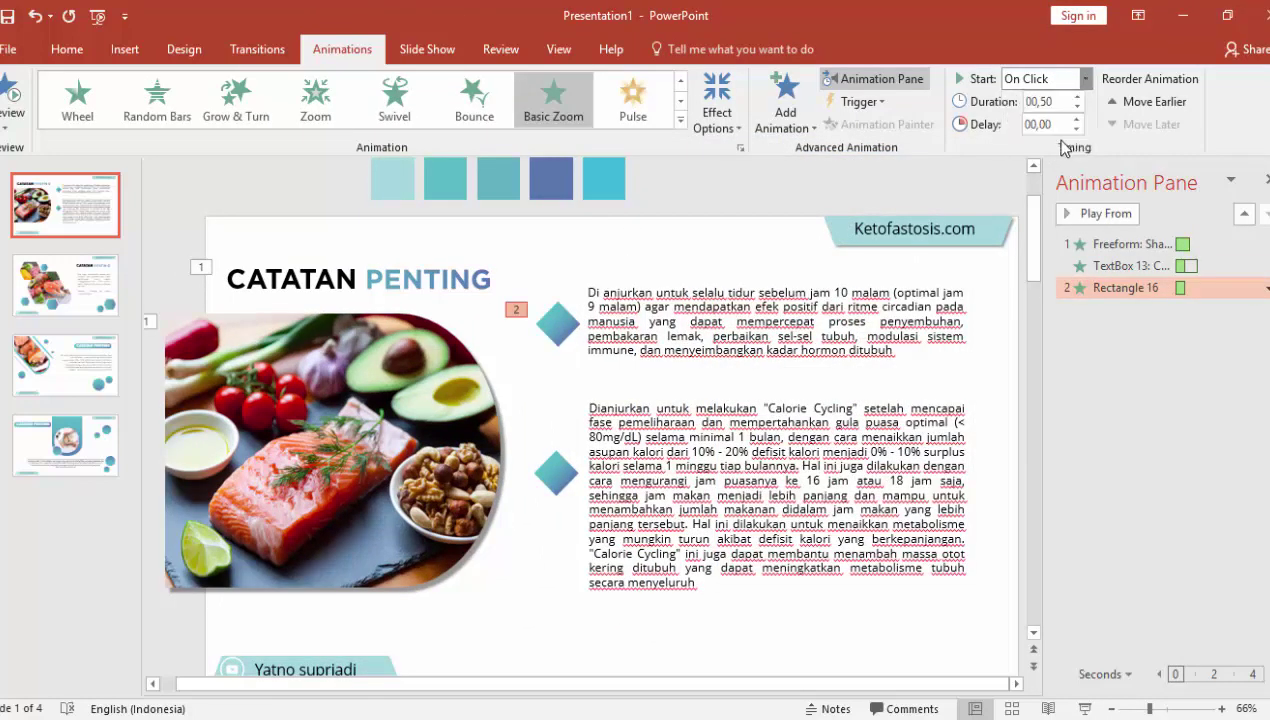
{"action": "left_click", "coordinate": [537, 330]}
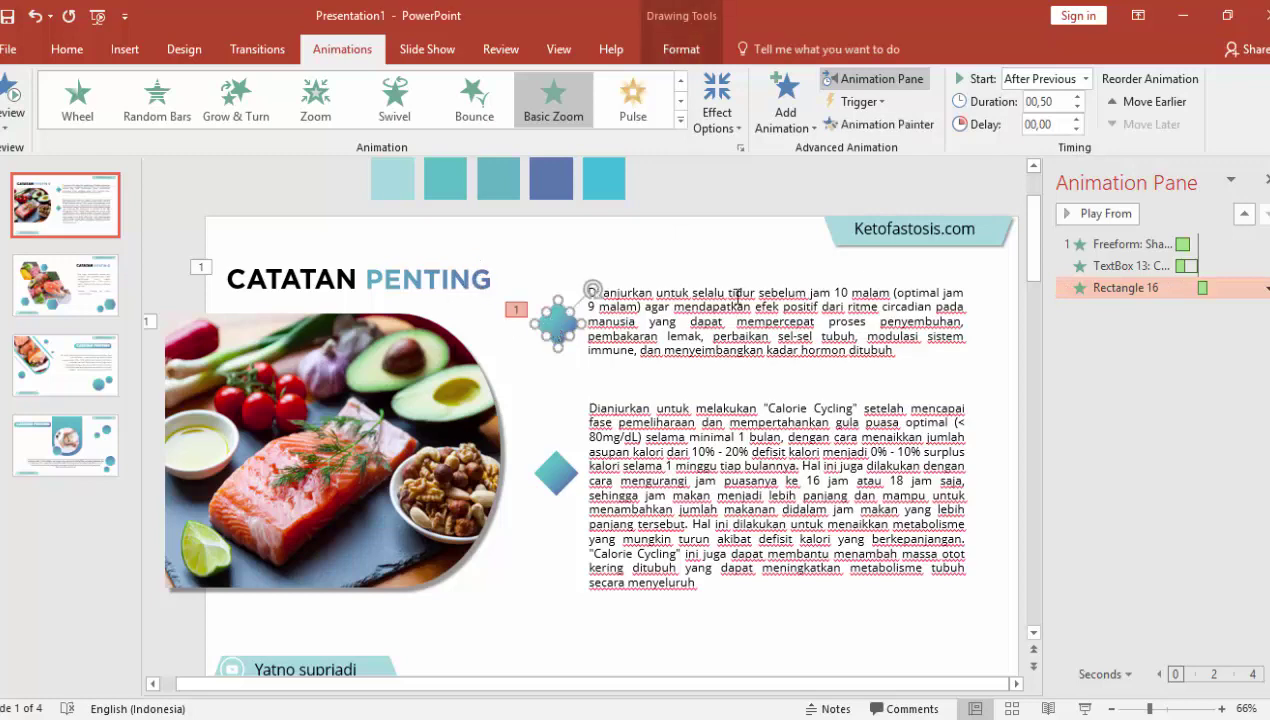
{"action": "left_click", "coordinate": [703, 309]}
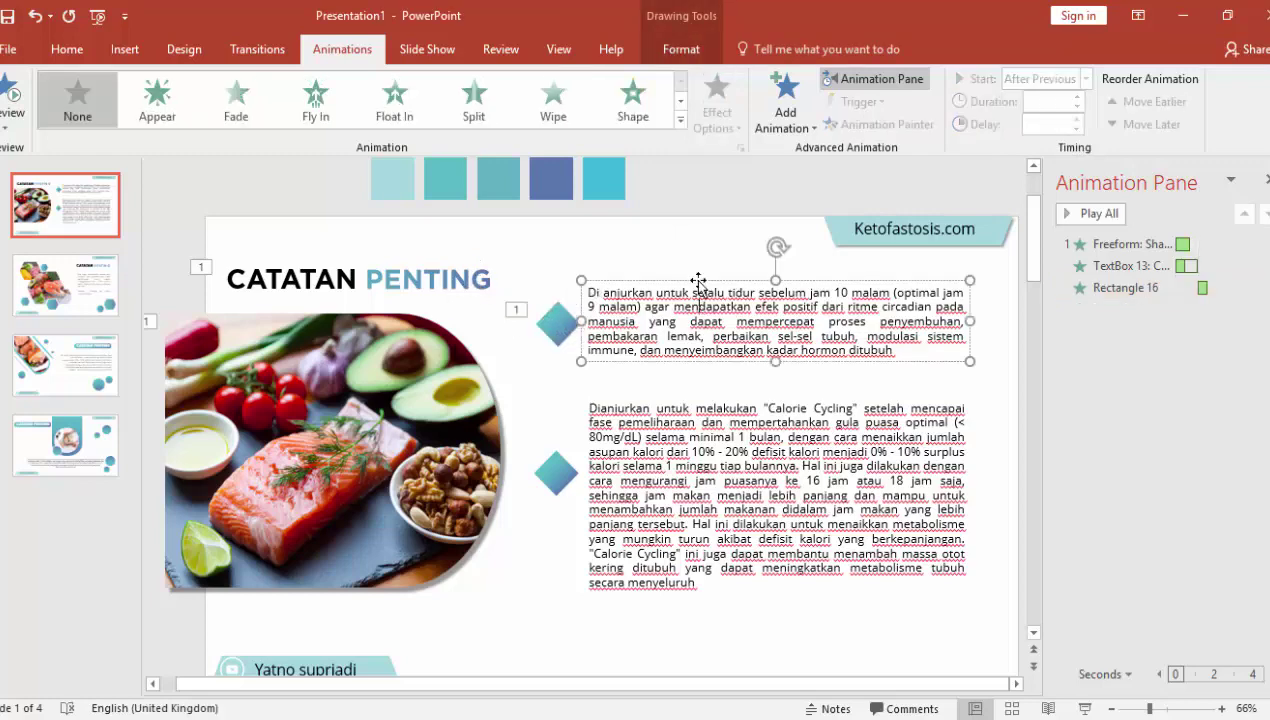
Apply a Float Up entrance to the first text block and review its effect options
{"action": "left_click", "coordinate": [777, 130]}
{"action": "left_click", "coordinate": [808, 597]}
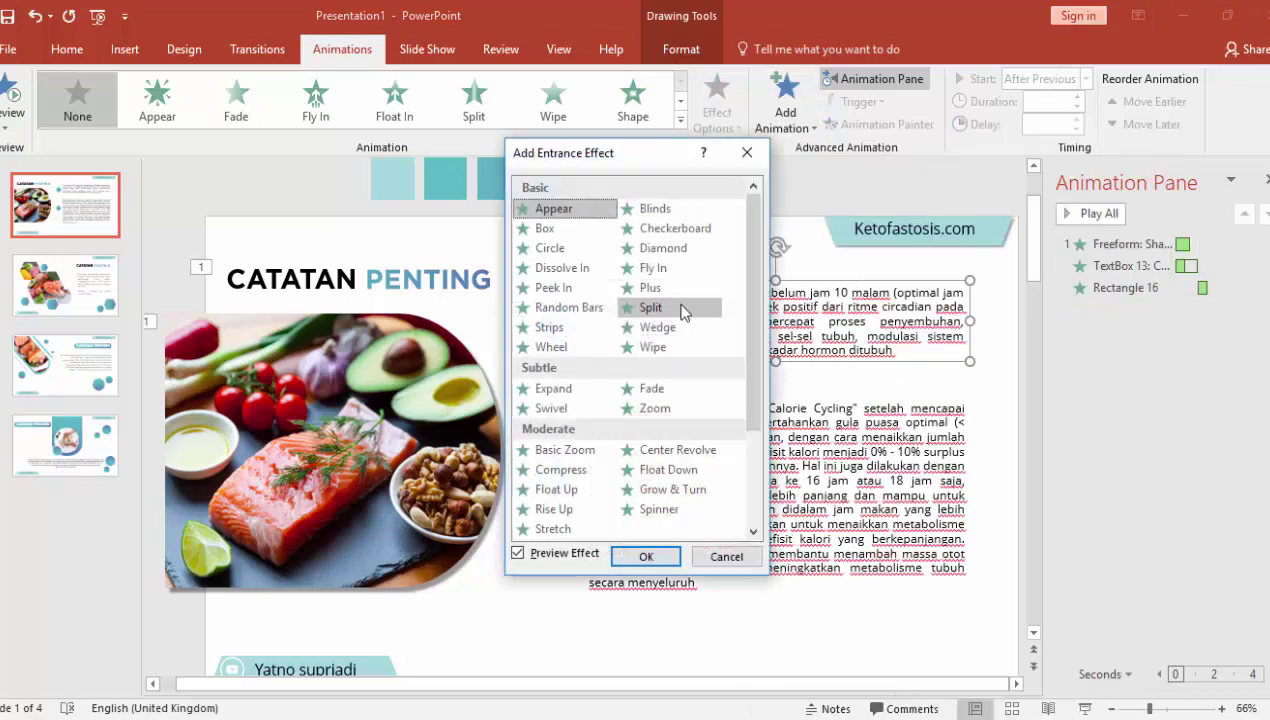
{"action": "left_click_drag", "start_coordinate": [631, 155], "coordinate": [431, 175]}
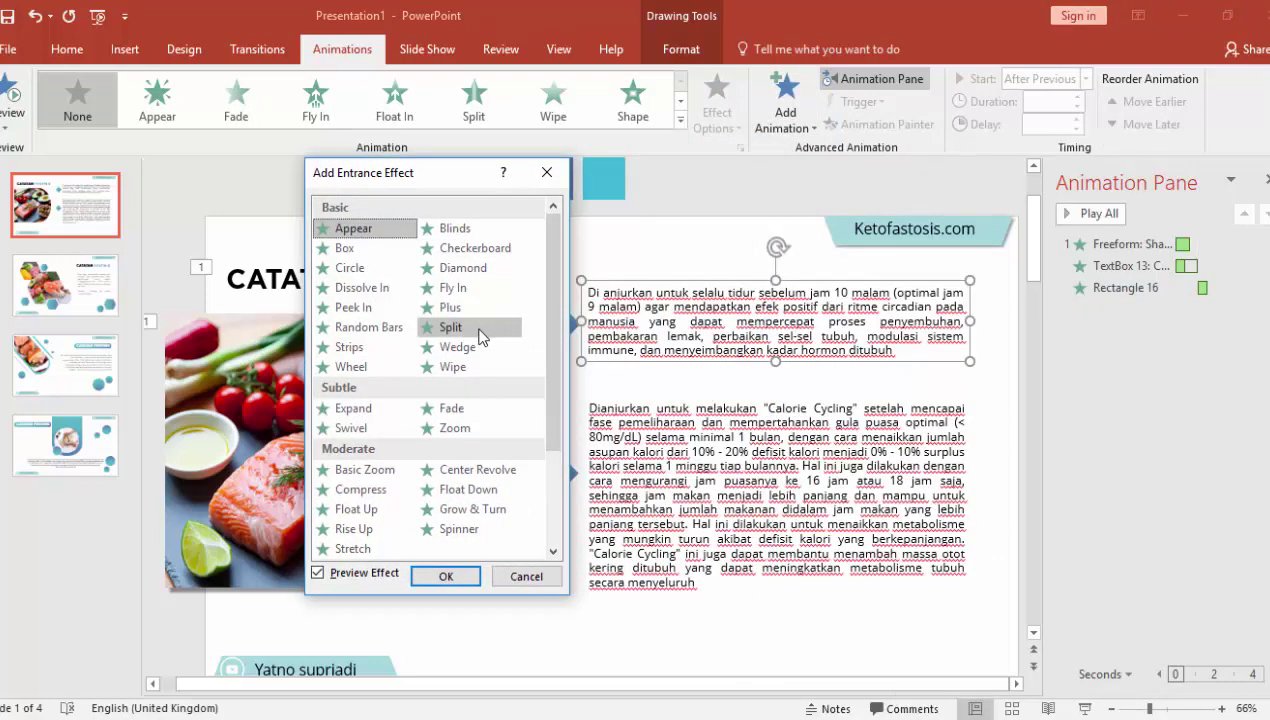
{"action": "scroll", "coordinate": [450, 367], "scroll_direction": "down", "scroll_amount": 2}
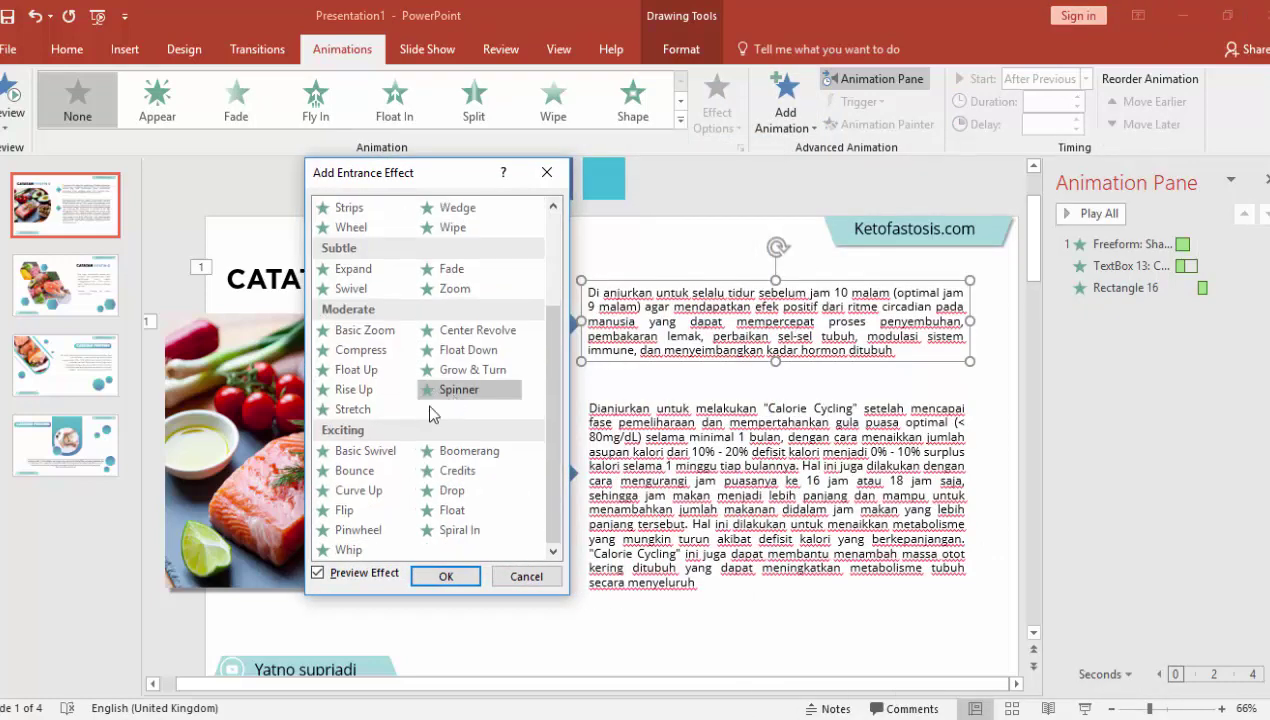
{"action": "left_click", "coordinate": [360, 370]}
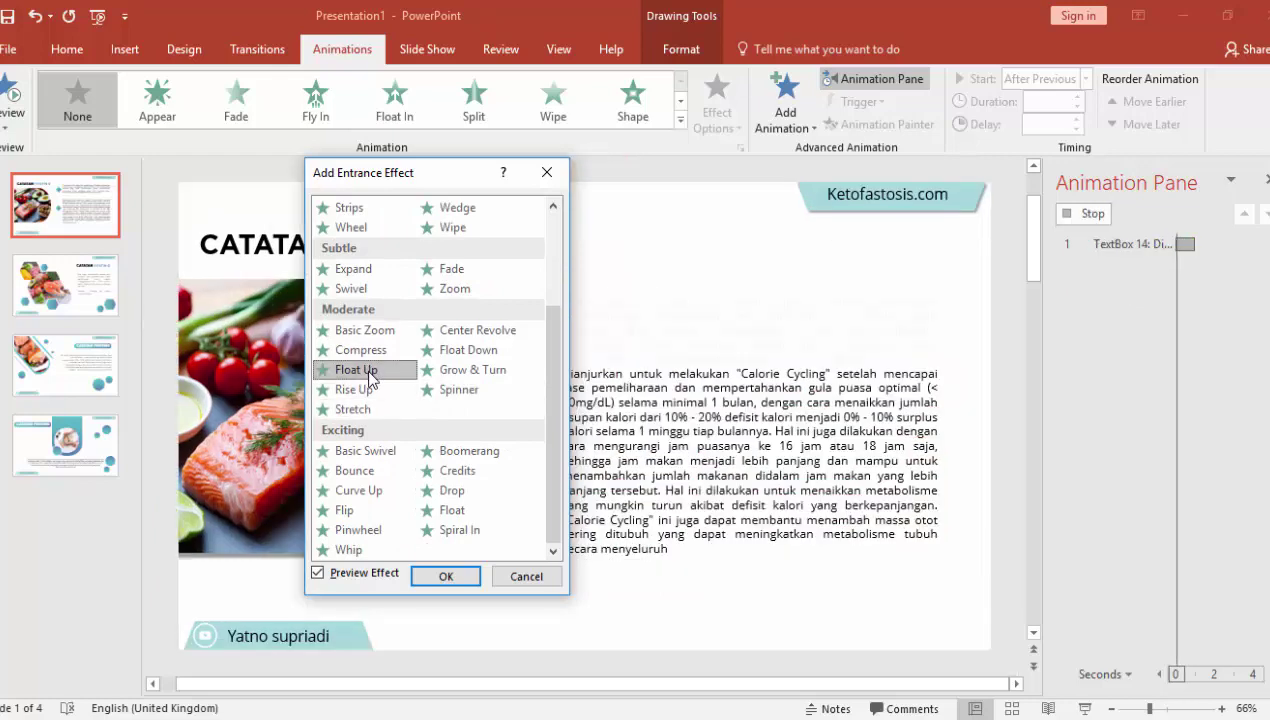
{"action": "left_click", "coordinate": [436, 576]}
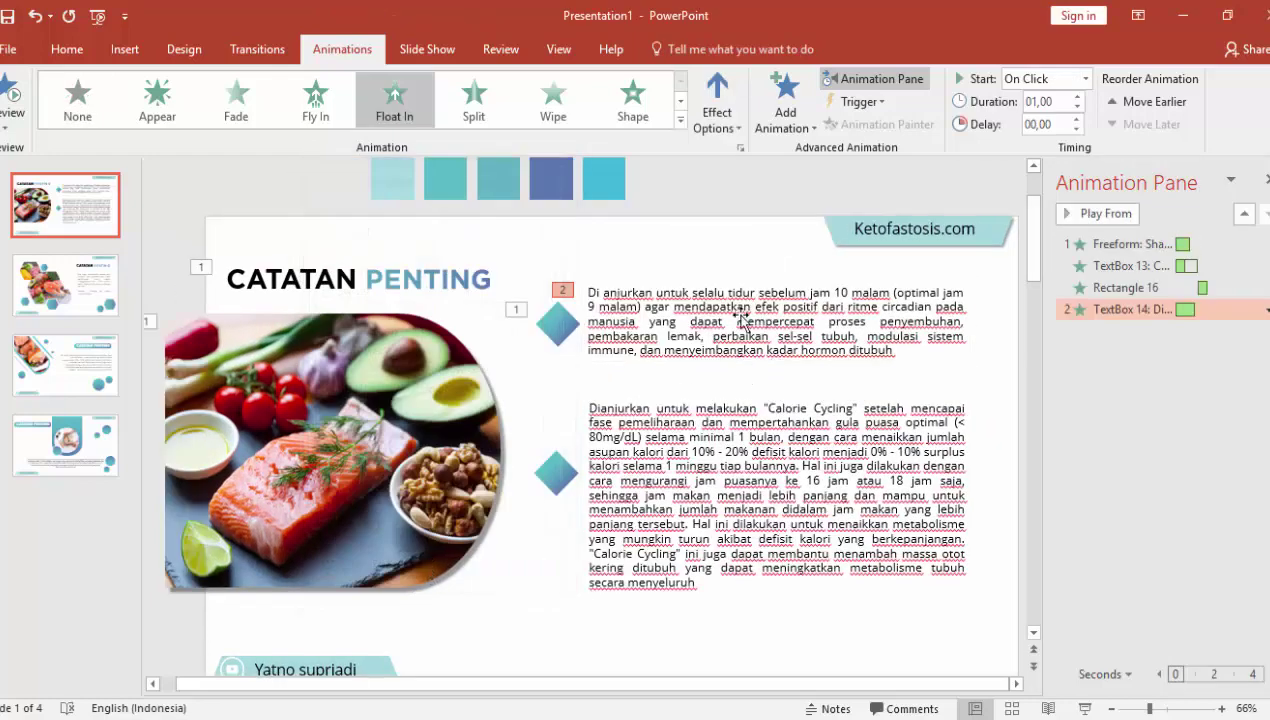
{"action": "left_click", "coordinate": [718, 108]}
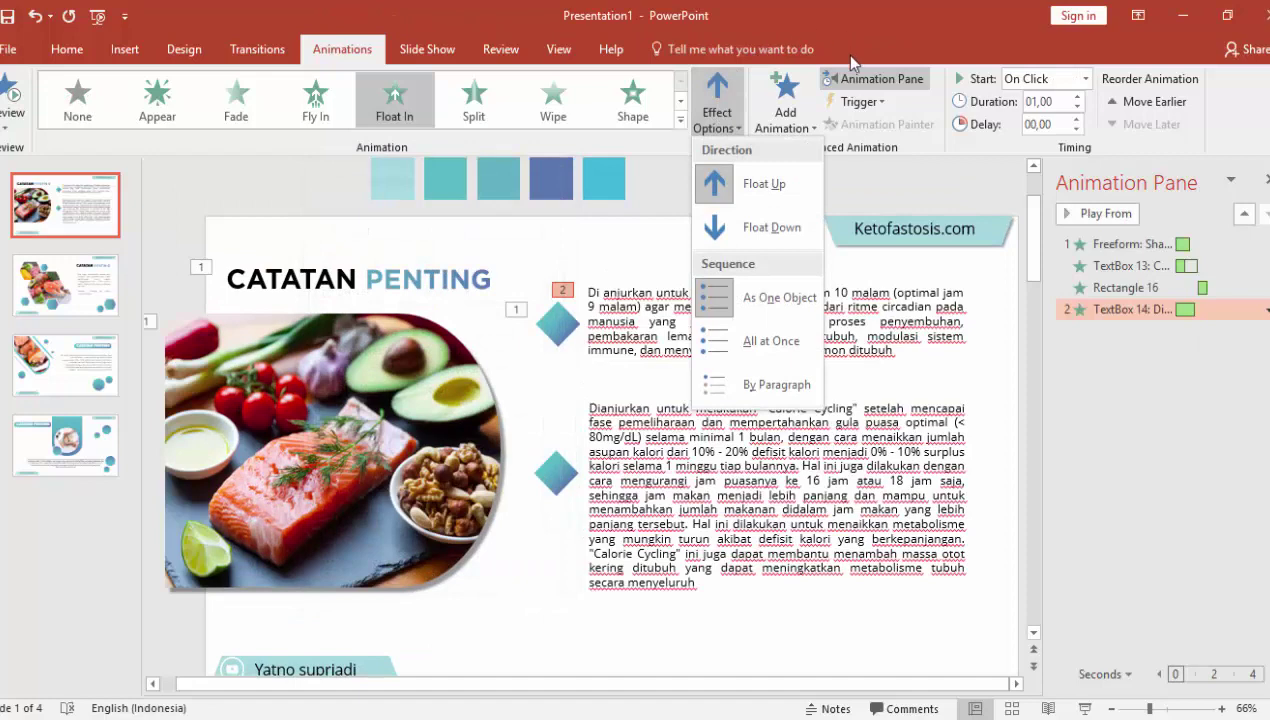
{"action": "left_click", "coordinate": [946, 367]}
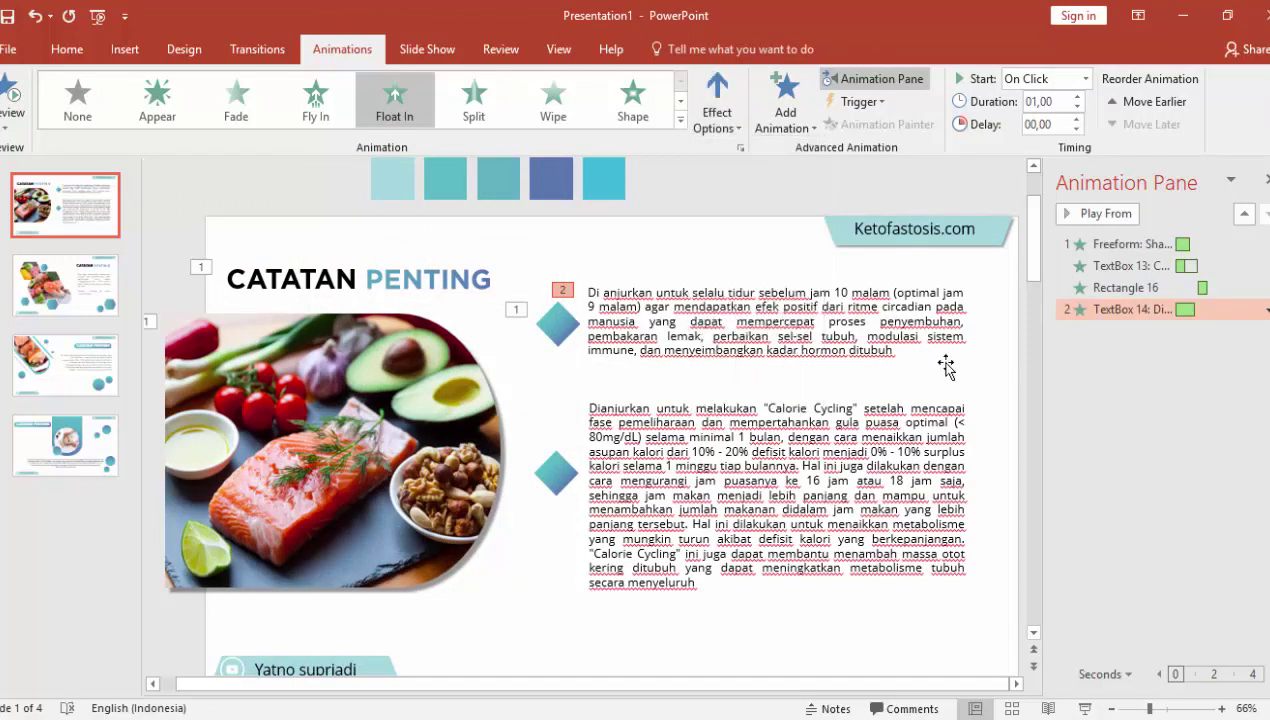
{"action": "left_click", "coordinate": [549, 320]}
{"action": "left_click", "coordinate": [878, 124]}
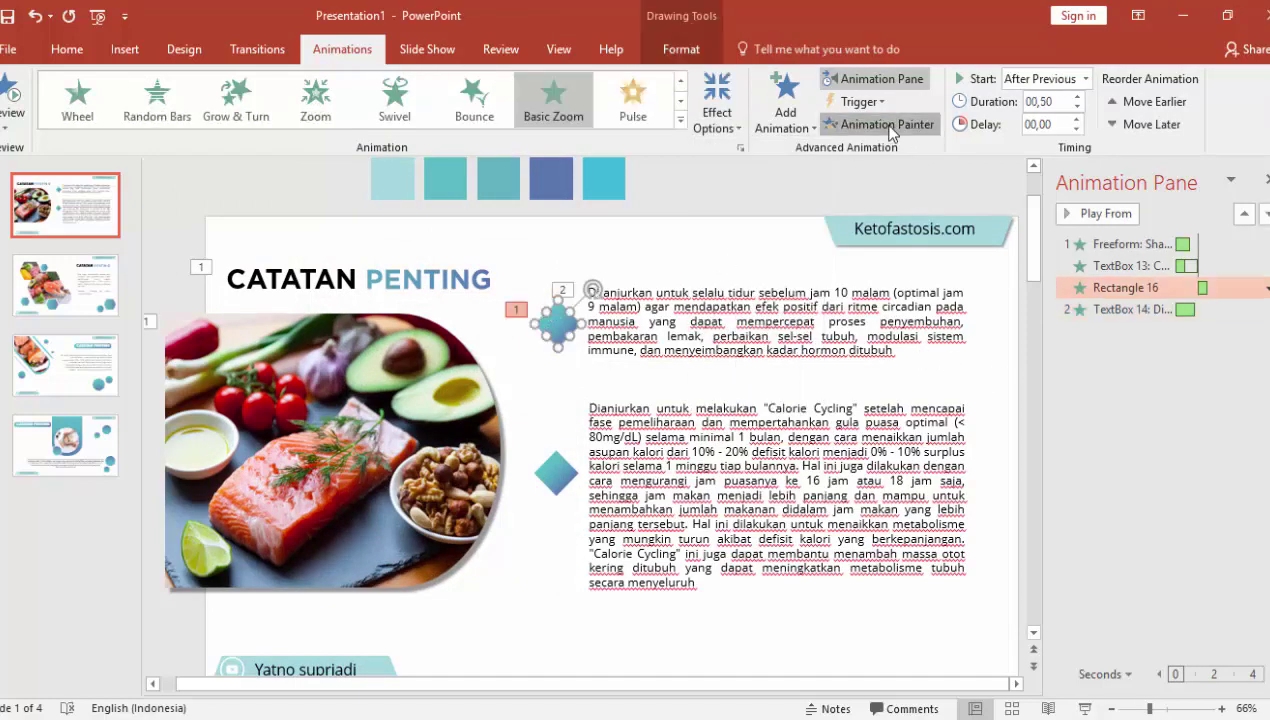
Paint the upper diamond's Basic Zoom and upper text's Float Up onto the lower diamond and text block
{"action": "left_click", "coordinate": [560, 470]}
{"action": "left_click", "coordinate": [696, 281]}
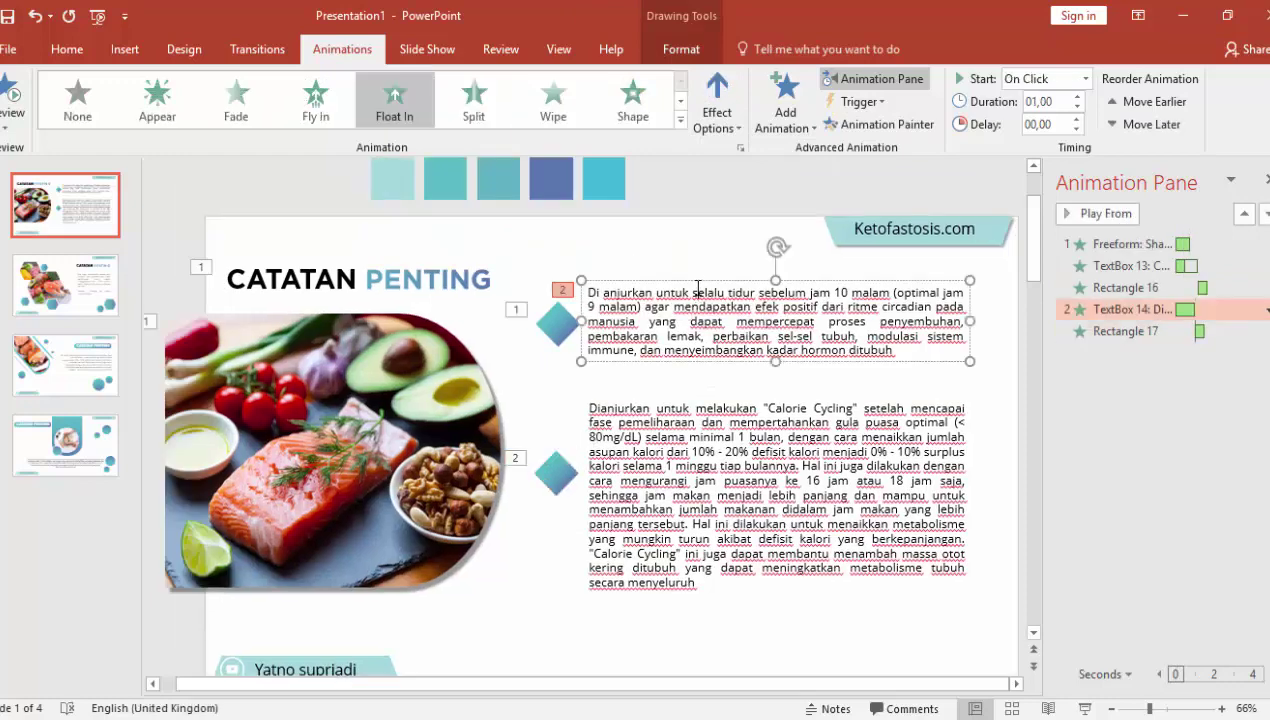
{"action": "left_click", "coordinate": [853, 124]}
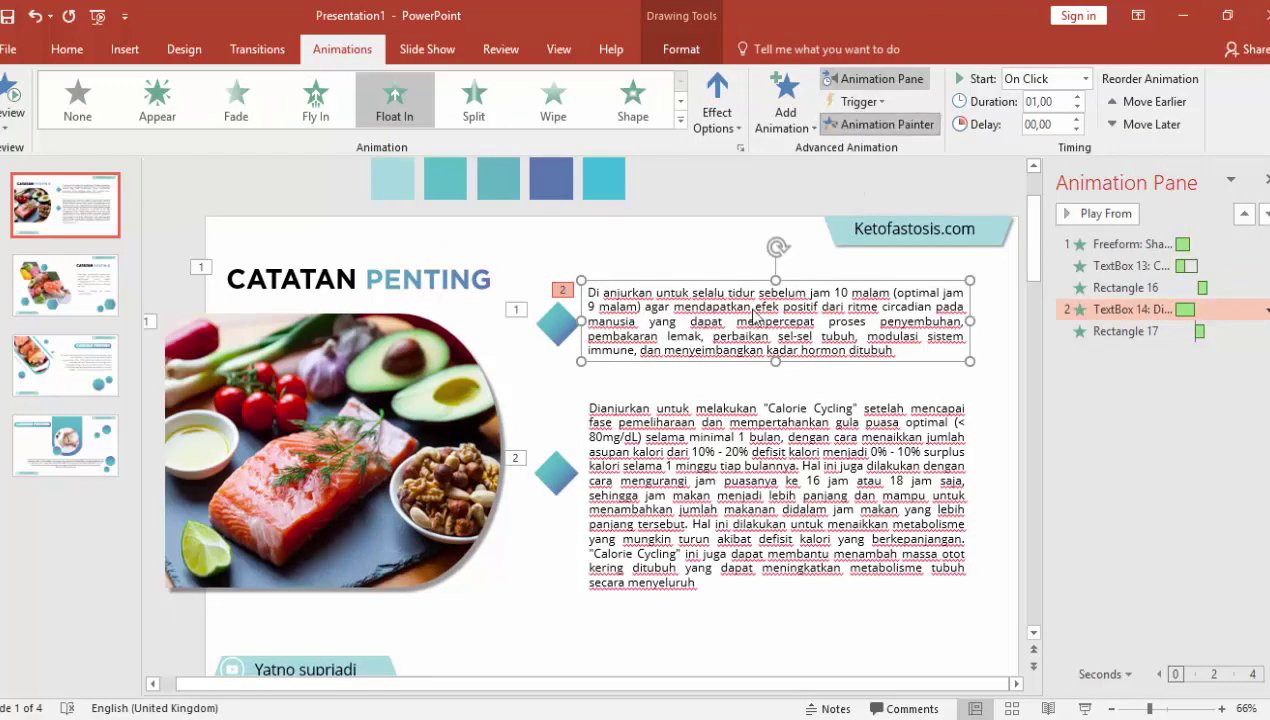
{"action": "left_click", "coordinate": [705, 452]}
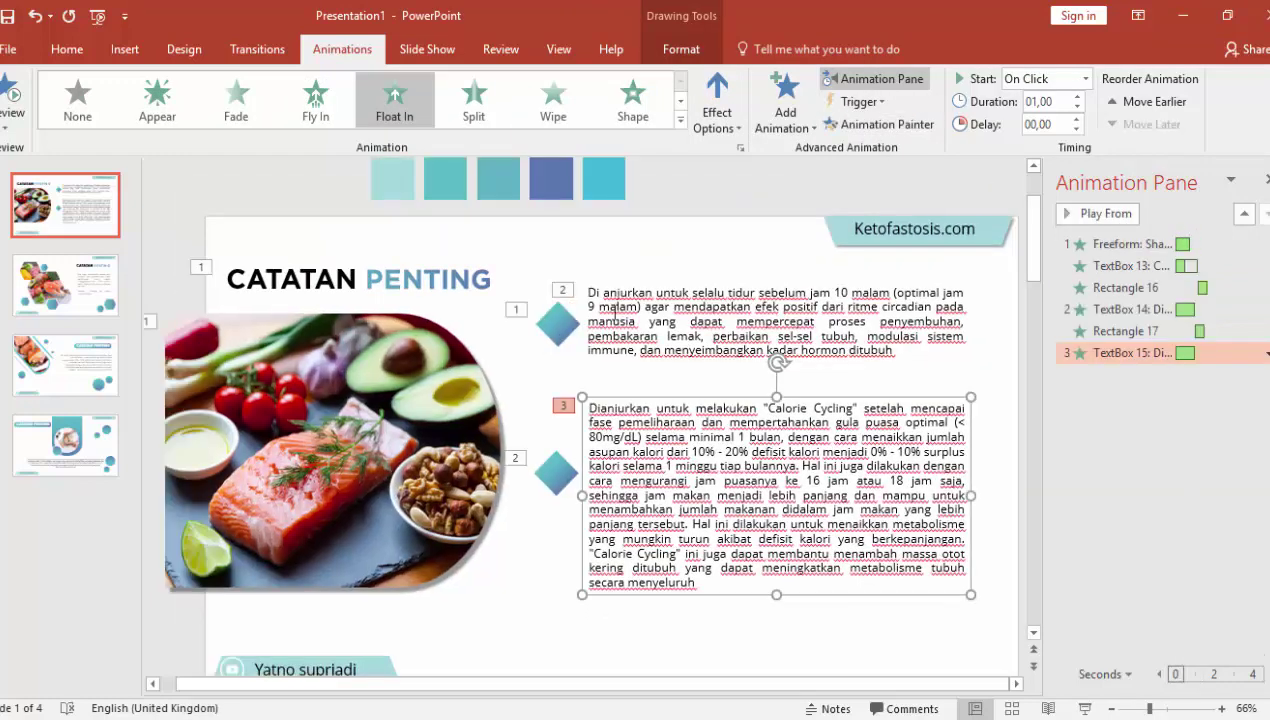
Set both paragraph text blocks' animations to start After Previous
{"action": "left_click", "coordinate": [652, 310]}
{"action": "left_click", "coordinate": [657, 281]}
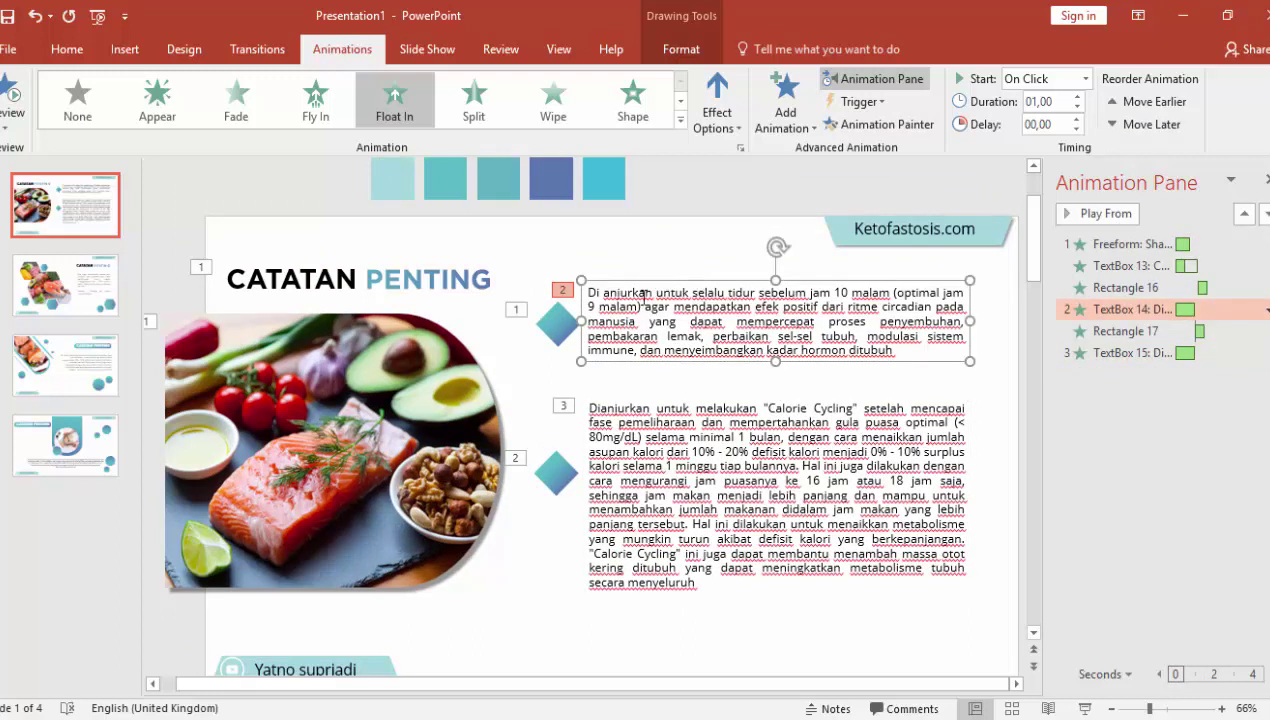
{"action": "left_click", "coordinate": [1088, 78]}
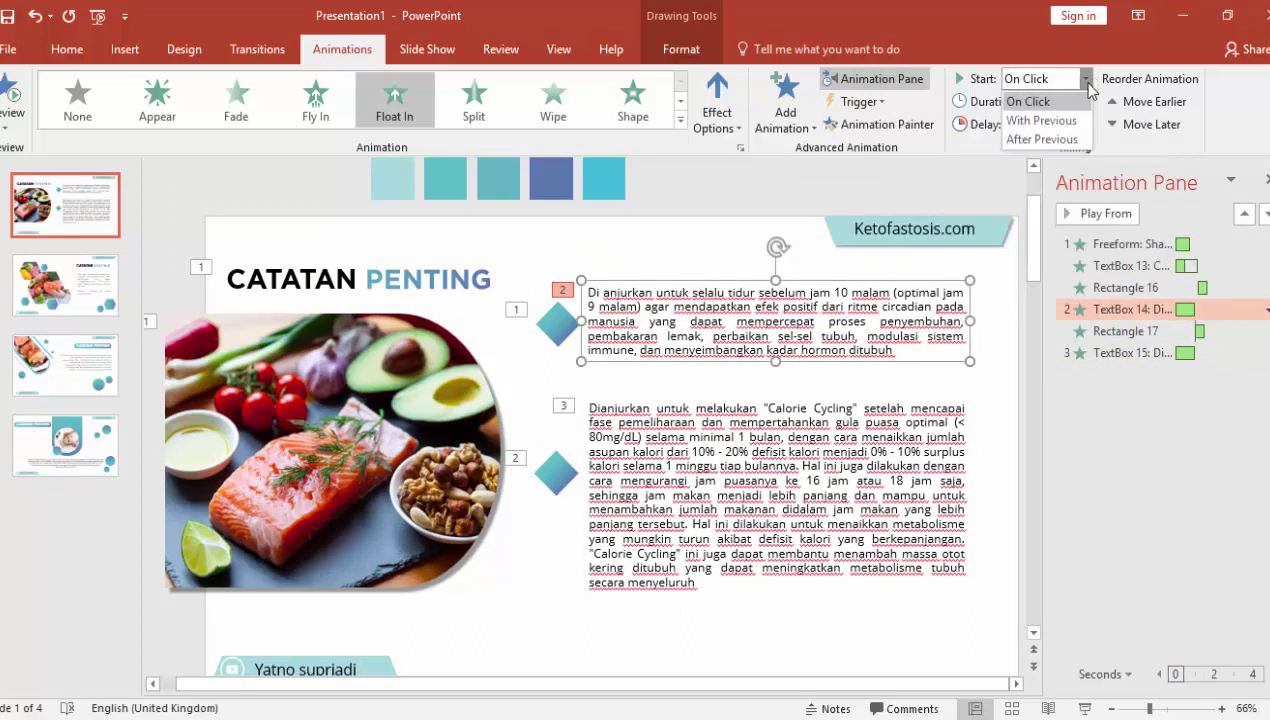
{"action": "left_click", "coordinate": [1052, 133]}
{"action": "left_click", "coordinate": [777, 400]}
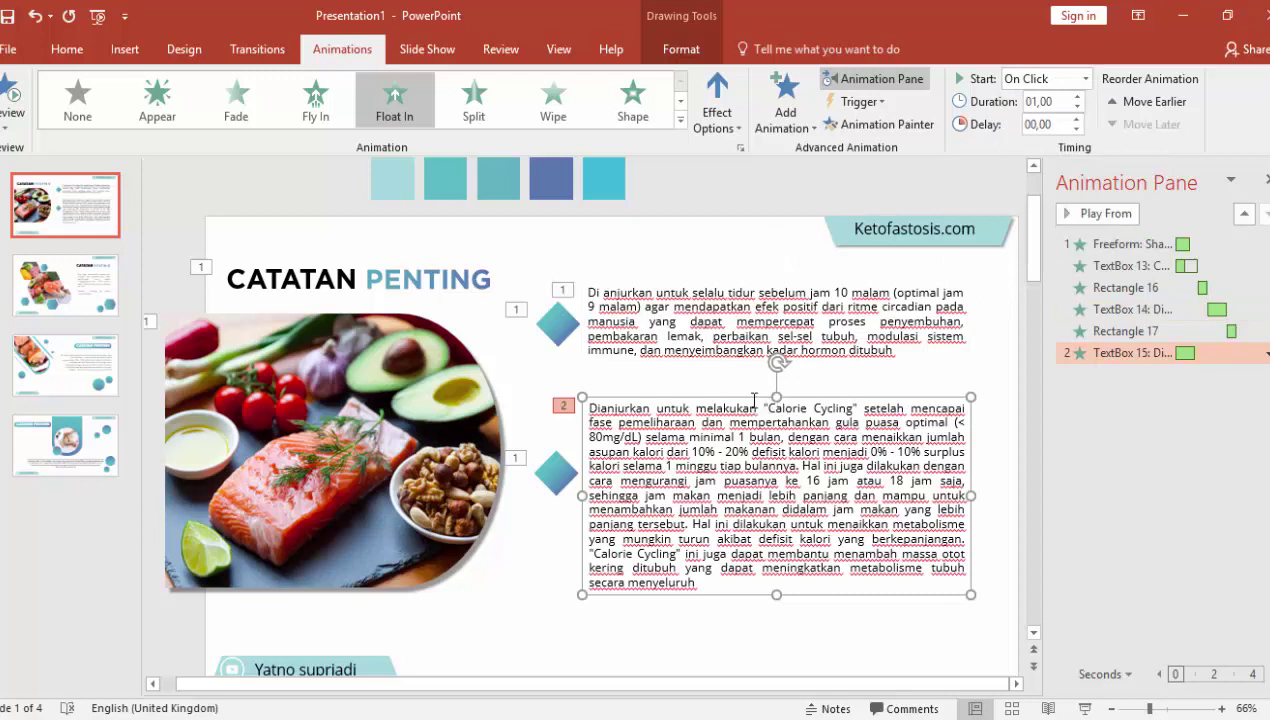
{"action": "left_click", "coordinate": [1085, 78]}
{"action": "left_click", "coordinate": [1052, 133]}
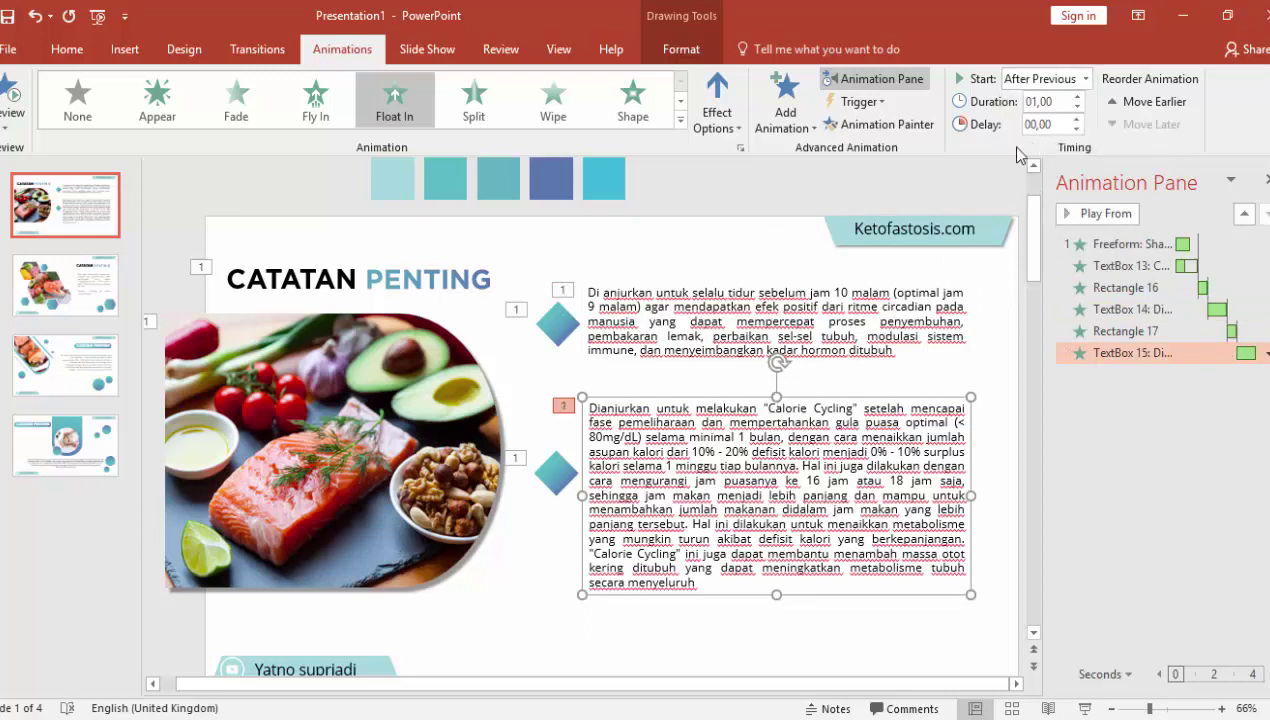
{"action": "left_click", "coordinate": [365, 280]}
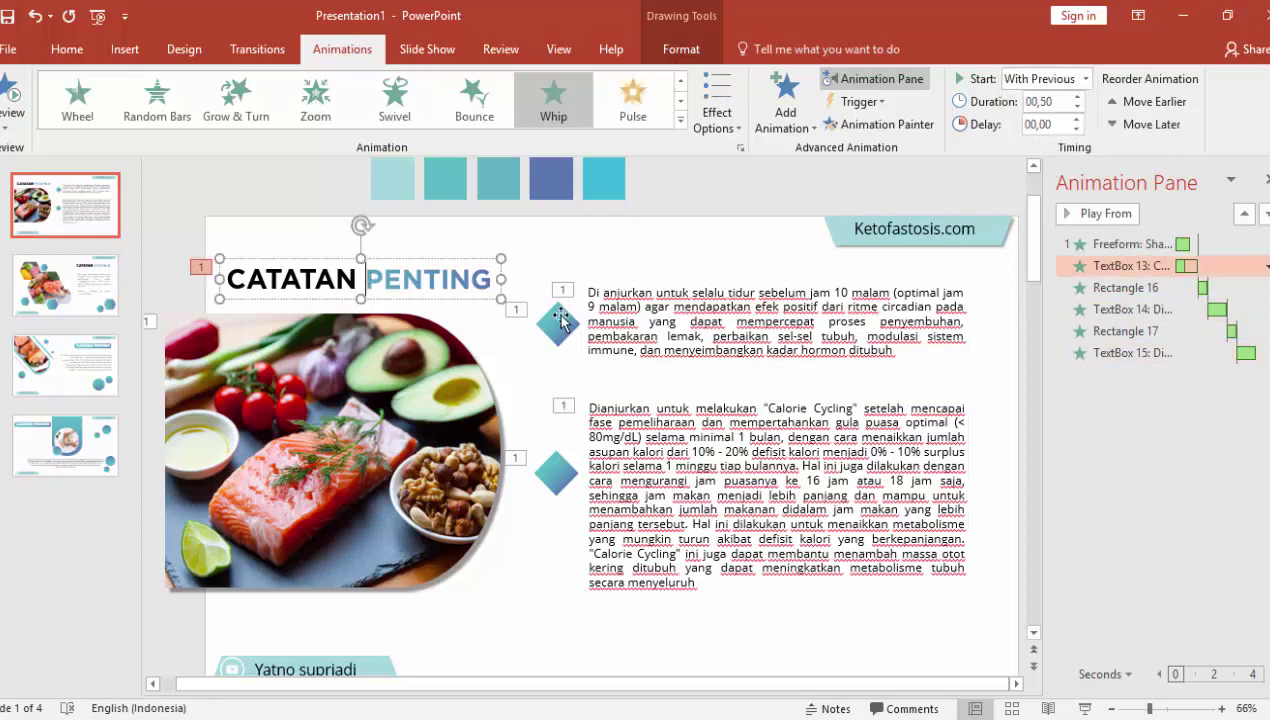
Play slide 1's full animation sequence, then switch to slide 2
{"action": "left_click", "coordinate": [1100, 213]}
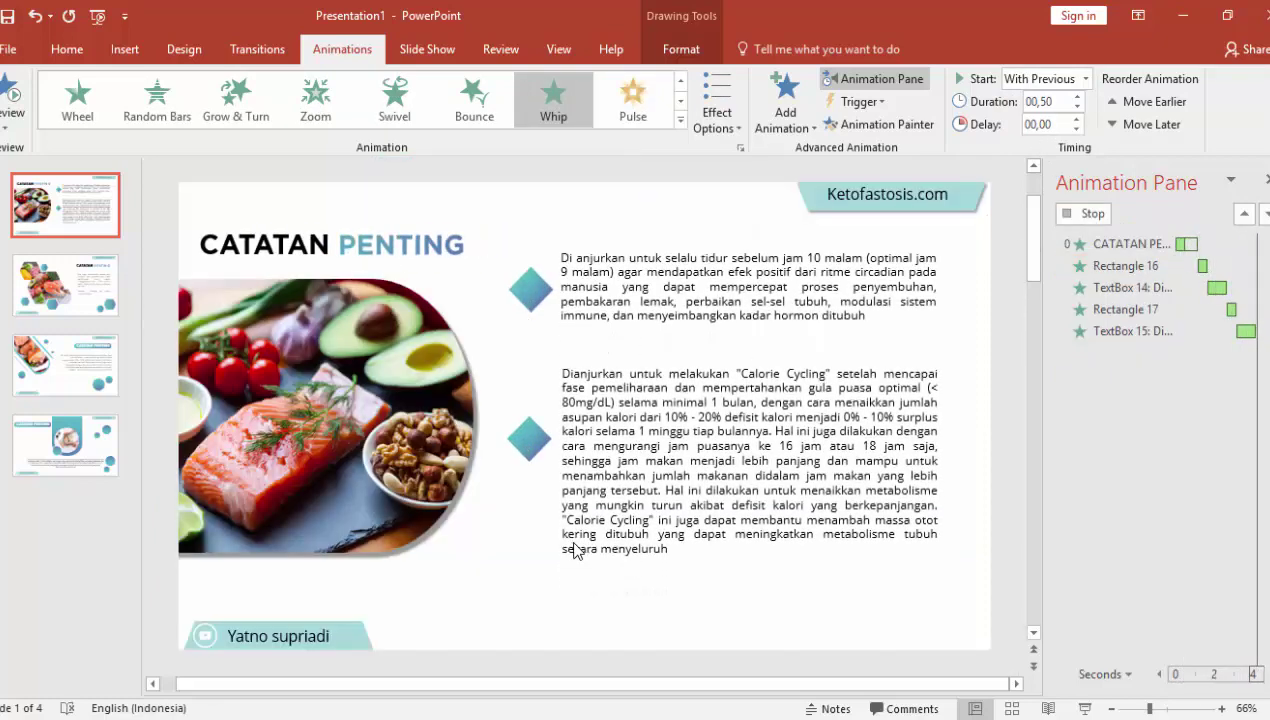
{"action": "left_click", "coordinate": [107, 300]}
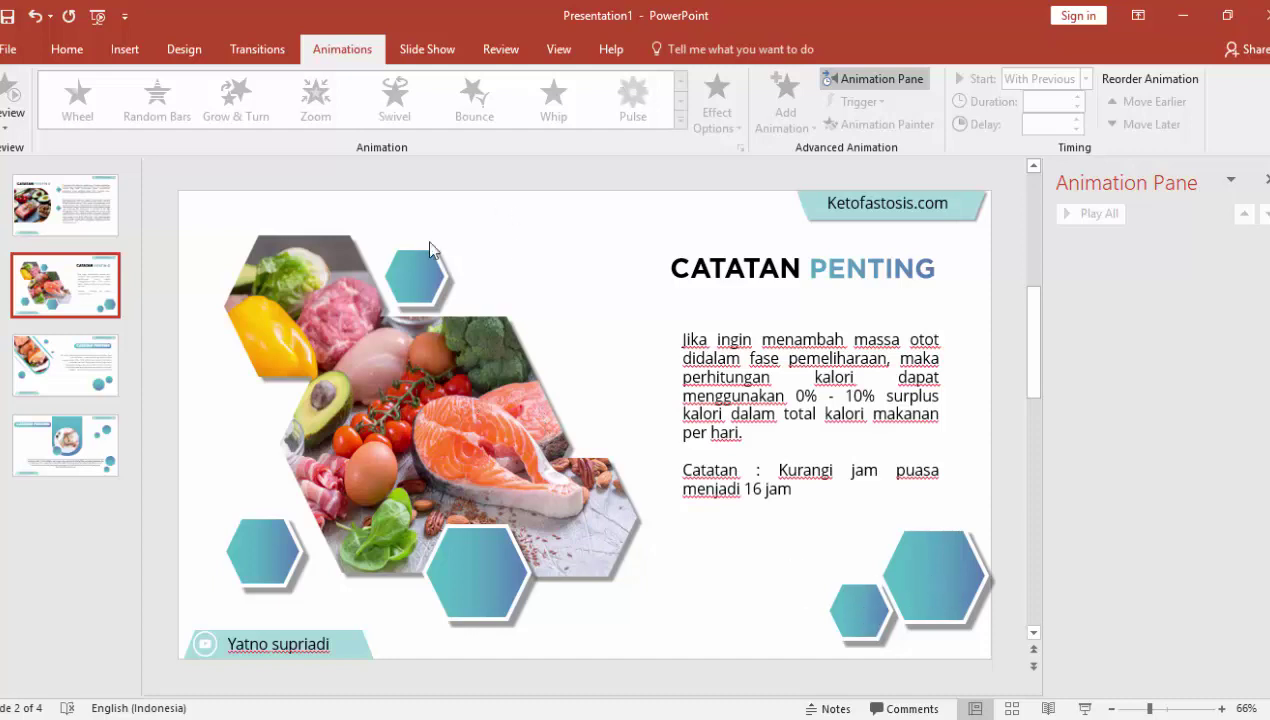
Open the More Entrance Effects list for slide 2's hexagon food picture group, scrolled down
{"action": "left_click", "coordinate": [416, 395]}
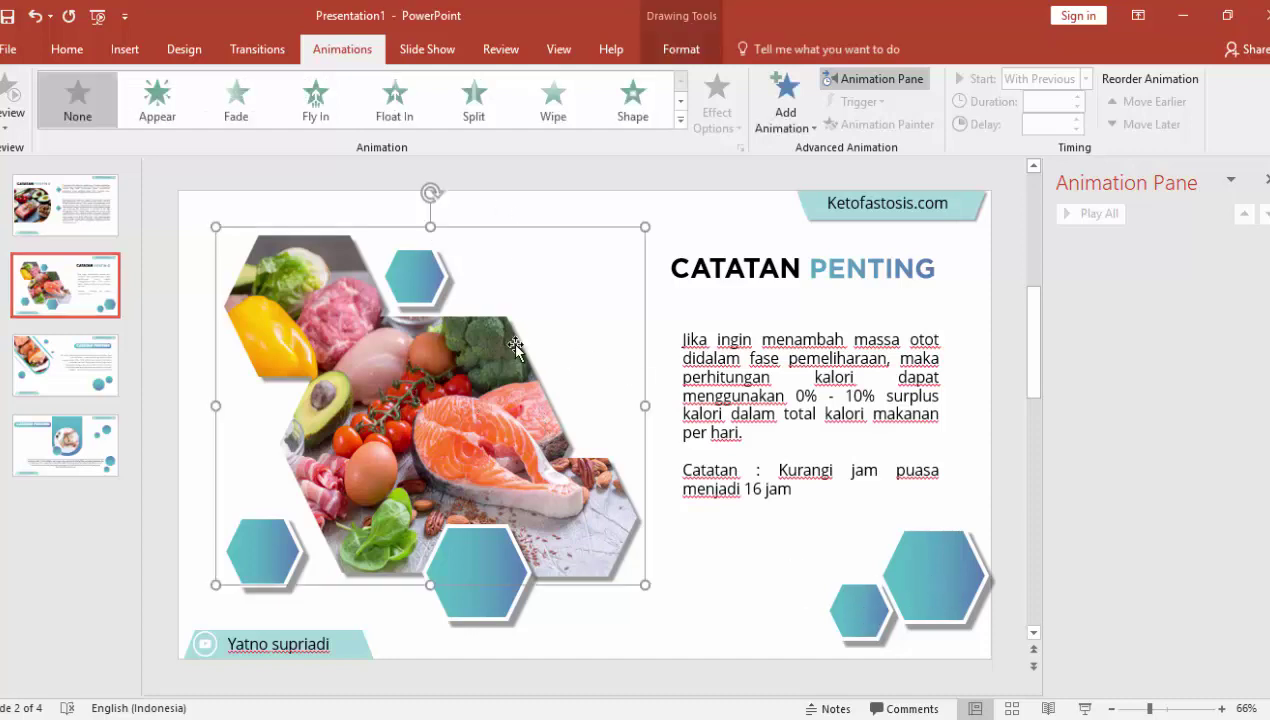
{"action": "left_click", "coordinate": [784, 105]}
{"action": "left_click", "coordinate": [833, 597]}
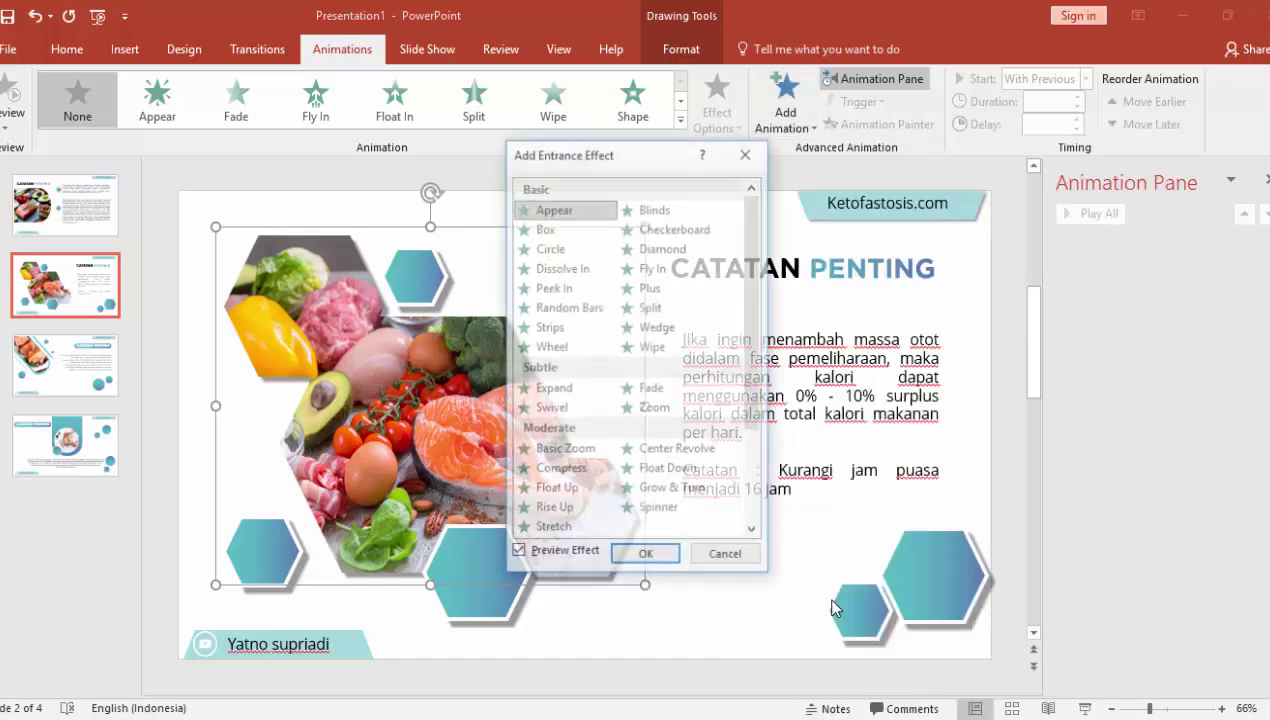
{"action": "scroll", "coordinate": [750, 420], "scroll_direction": "down", "scroll_amount": 2}
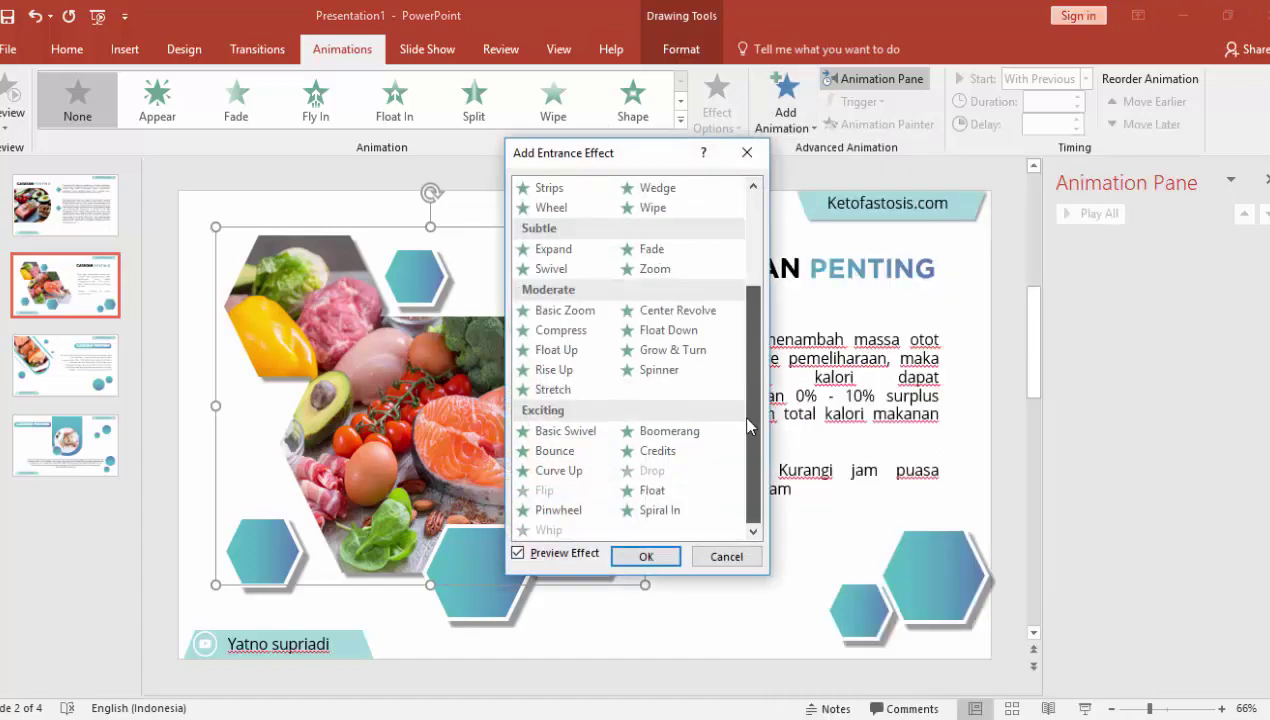
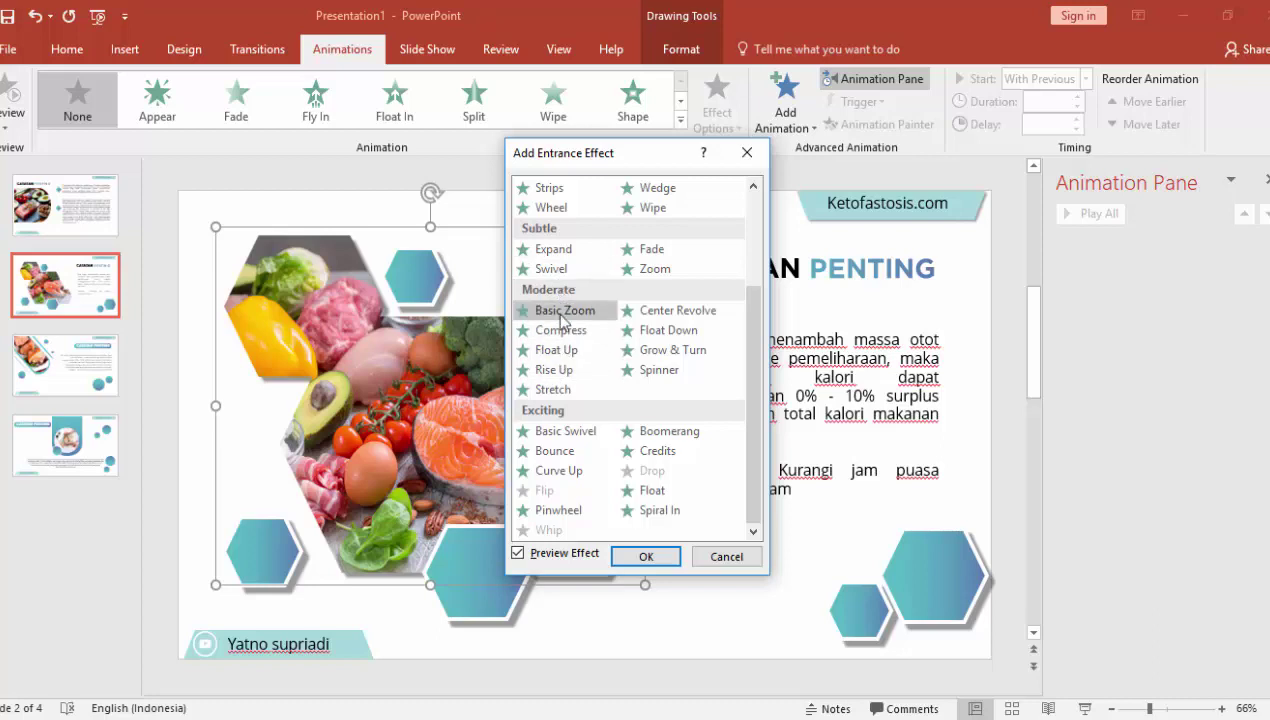
Apply a Zoom entrance with 01,00 duration to the slide 2 food-photo group and preview it
{"action": "left_click", "coordinate": [649, 272]}
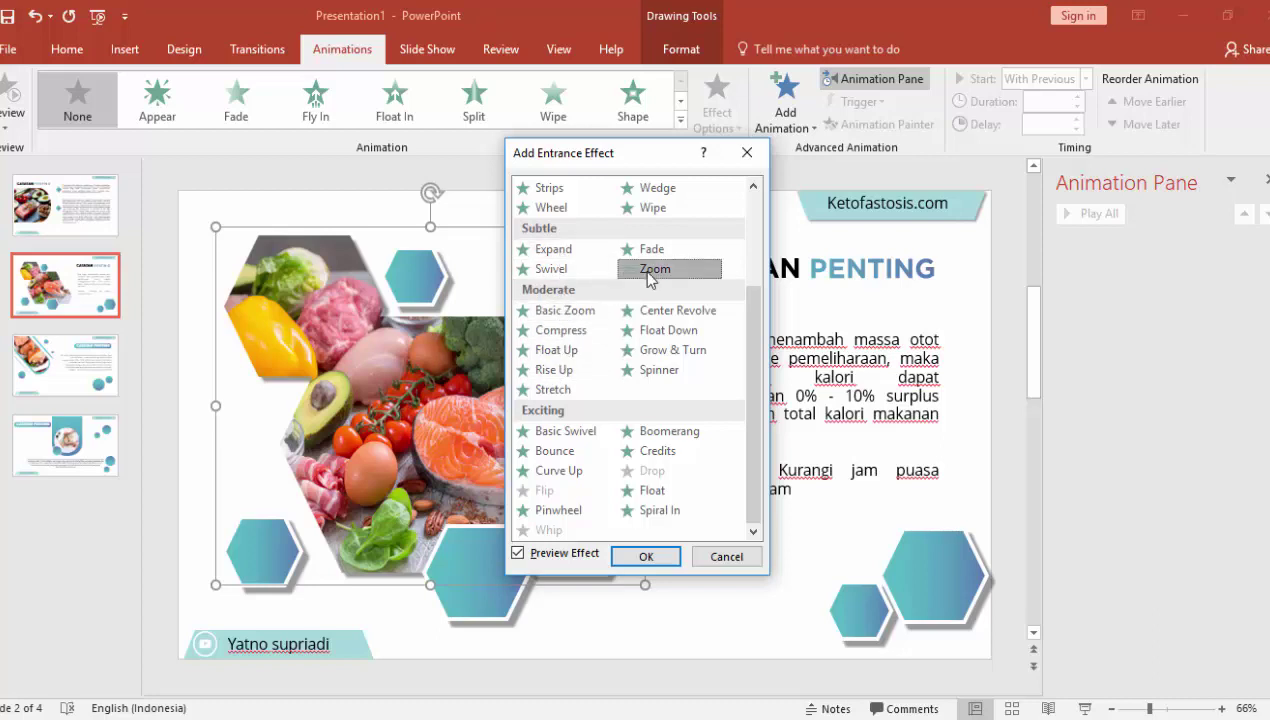
{"action": "left_click", "coordinate": [646, 556]}
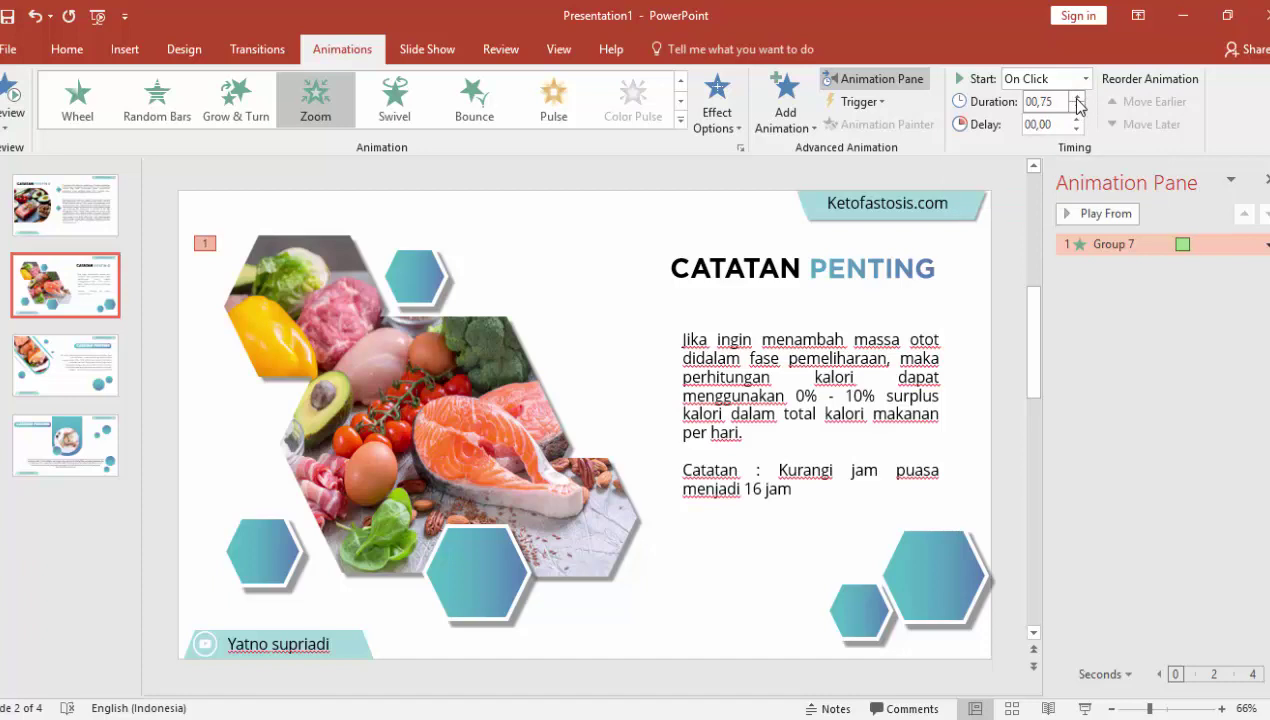
{"action": "left_click", "coordinate": [1097, 216]}
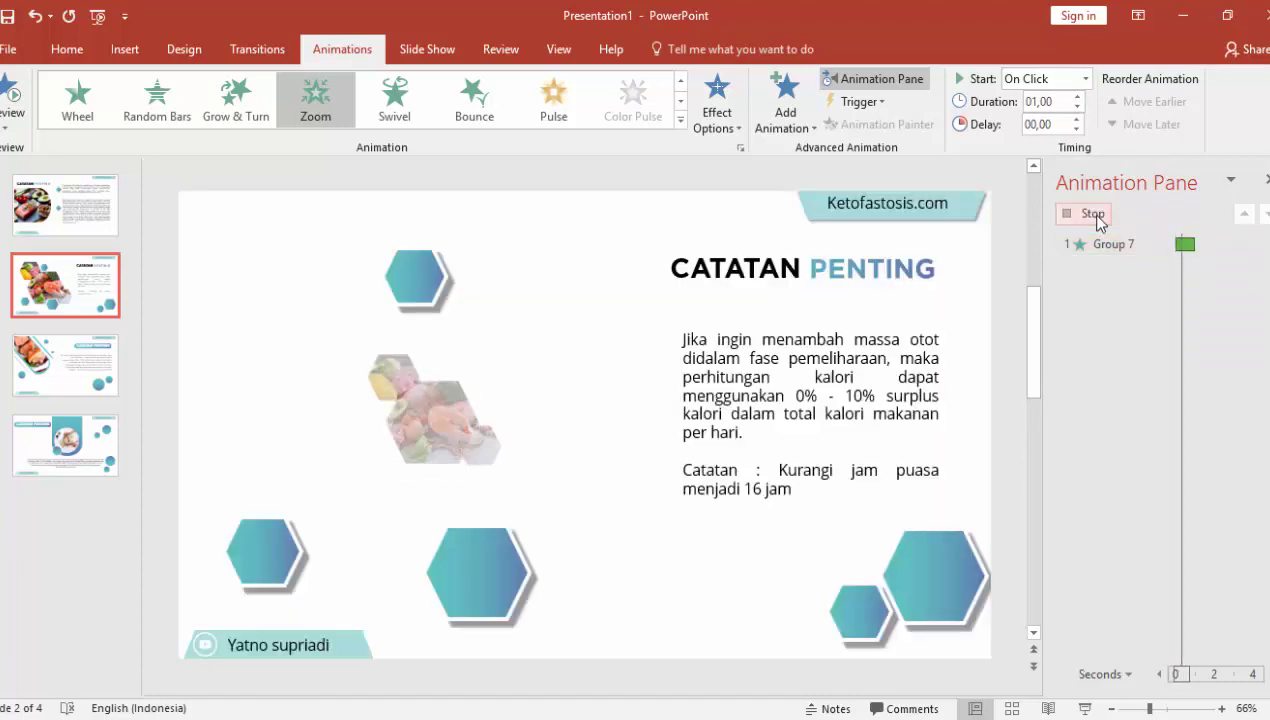
{"action": "left_click", "coordinate": [424, 270]}
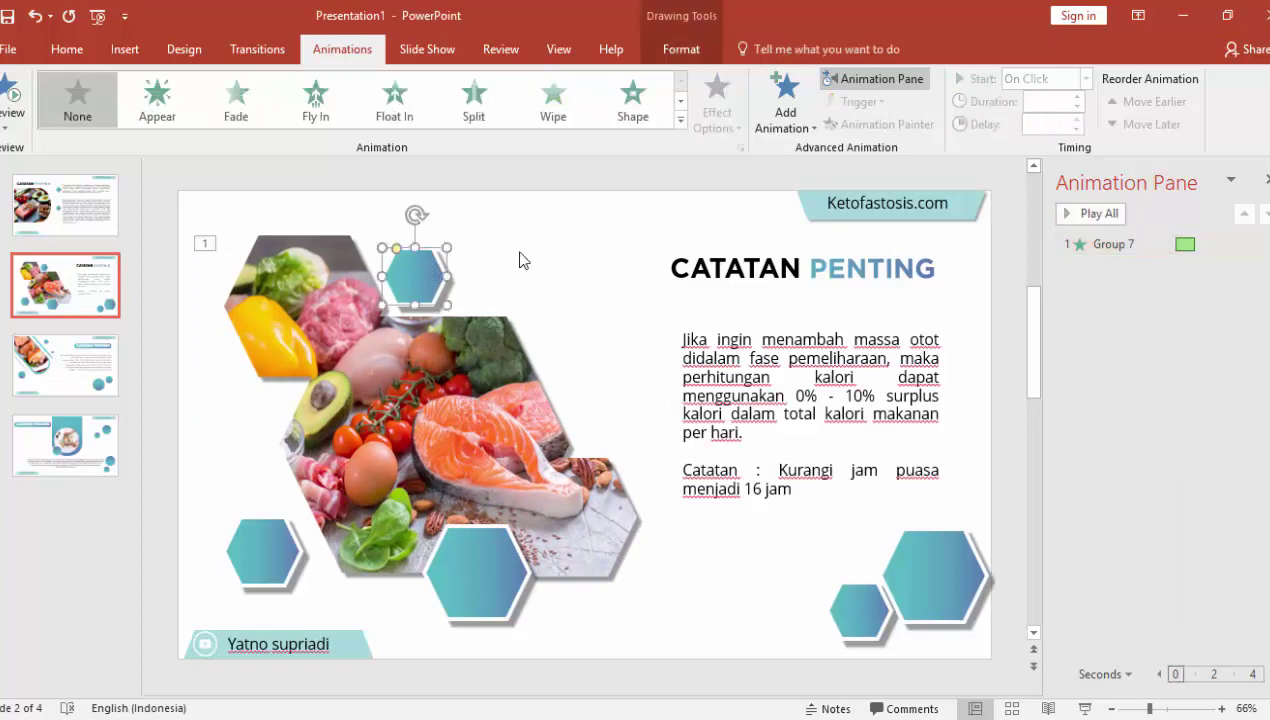
Give the small top hexagon a Spinner entrance starting With Previous, 00,75 duration, 01,00 delay
{"action": "left_click", "coordinate": [786, 102]}
{"action": "left_click", "coordinate": [848, 598]}
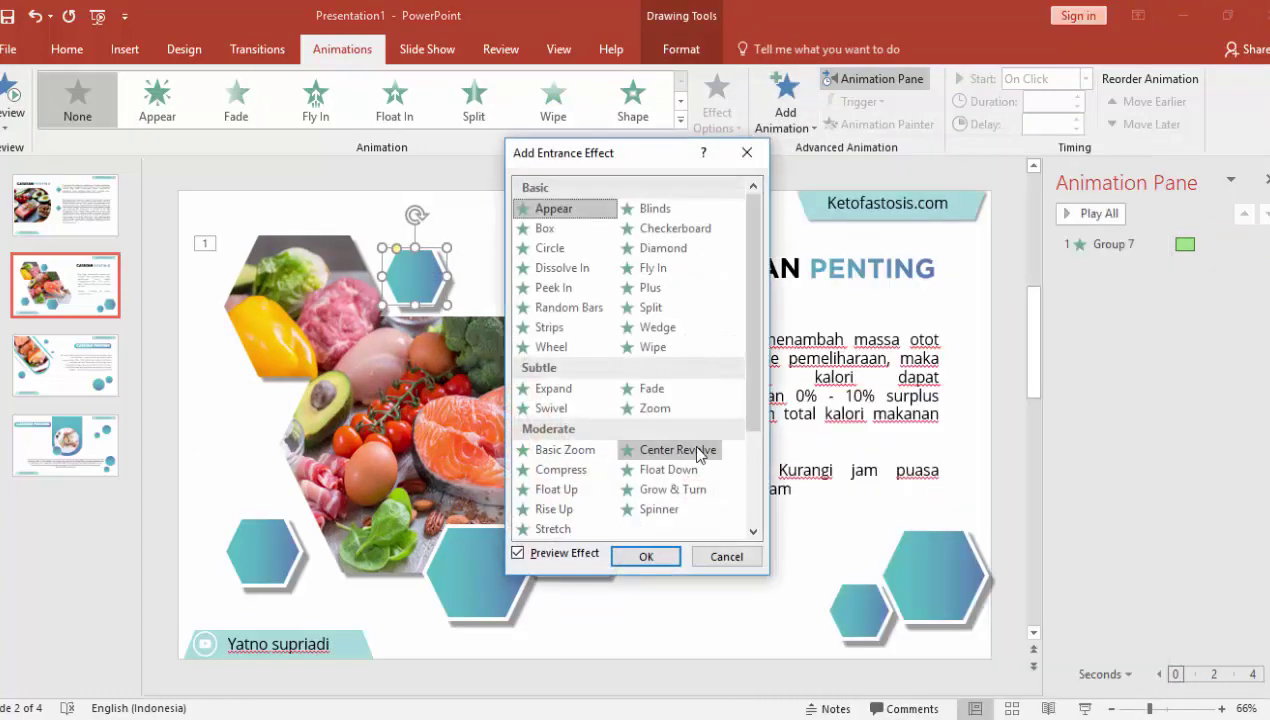
{"action": "left_click", "coordinate": [683, 510]}
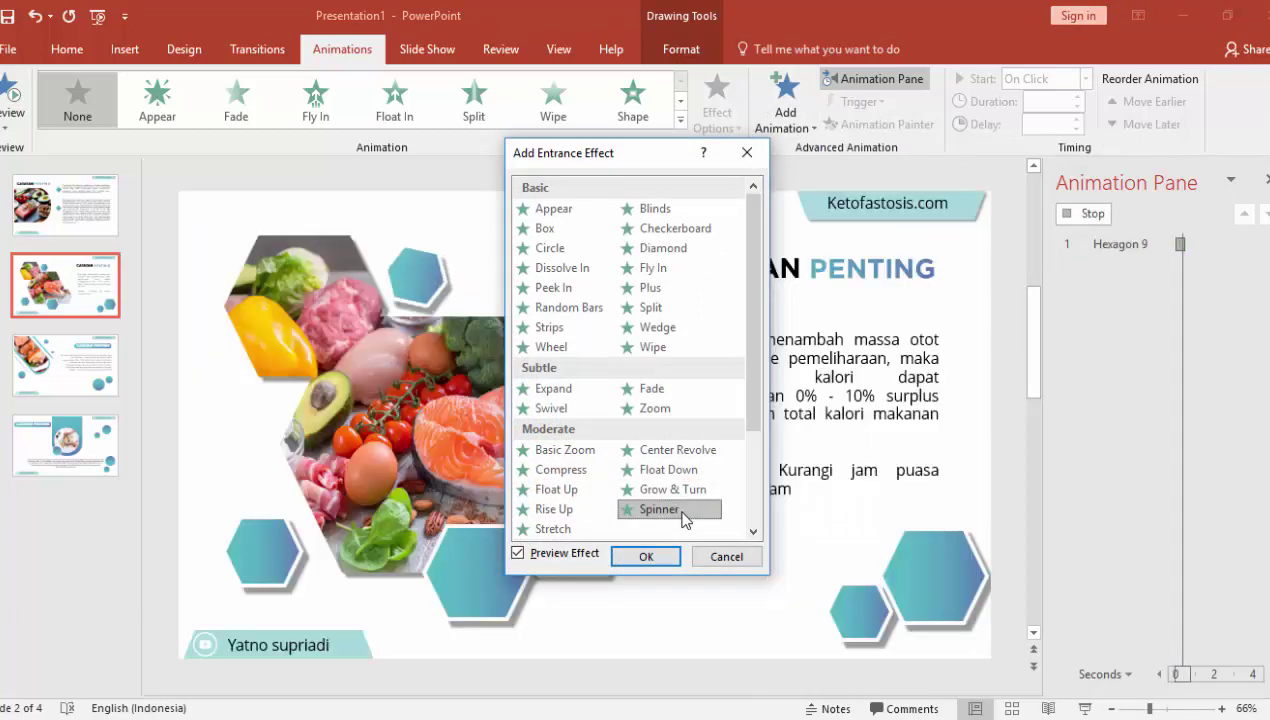
{"action": "left_click", "coordinate": [646, 557]}
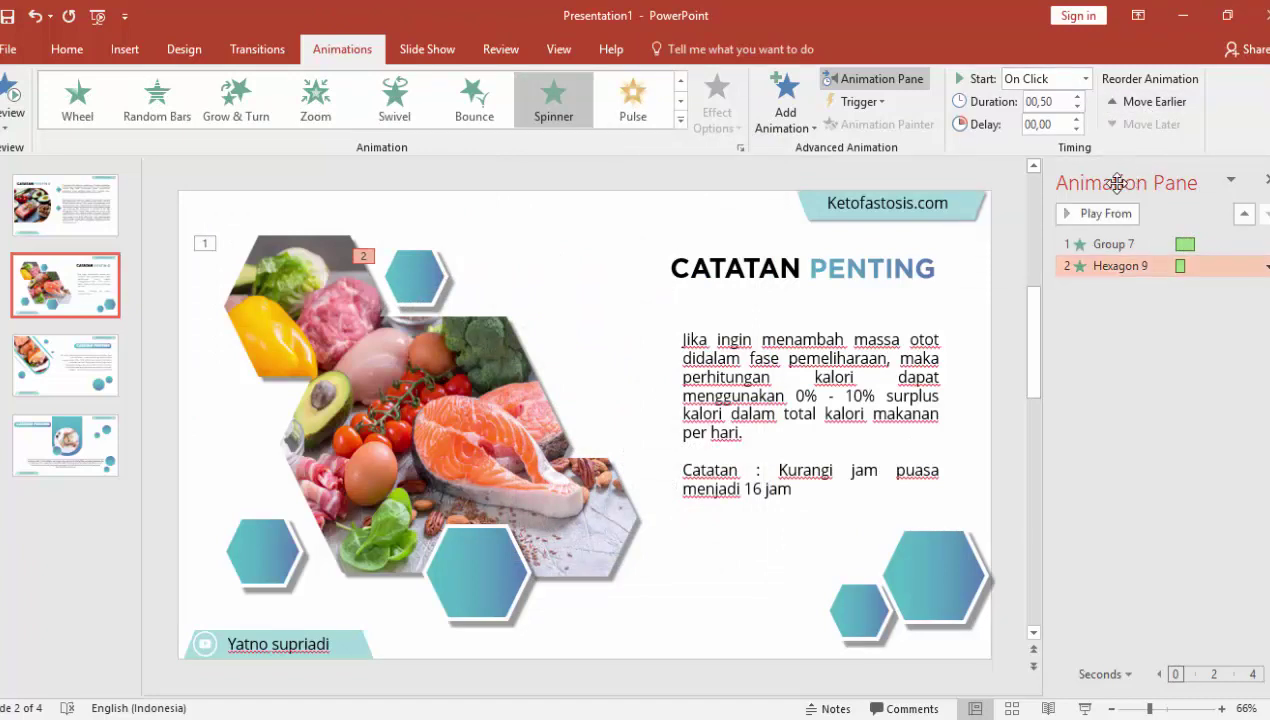
{"action": "left_click", "coordinate": [1088, 80]}
{"action": "left_click", "coordinate": [1070, 120]}
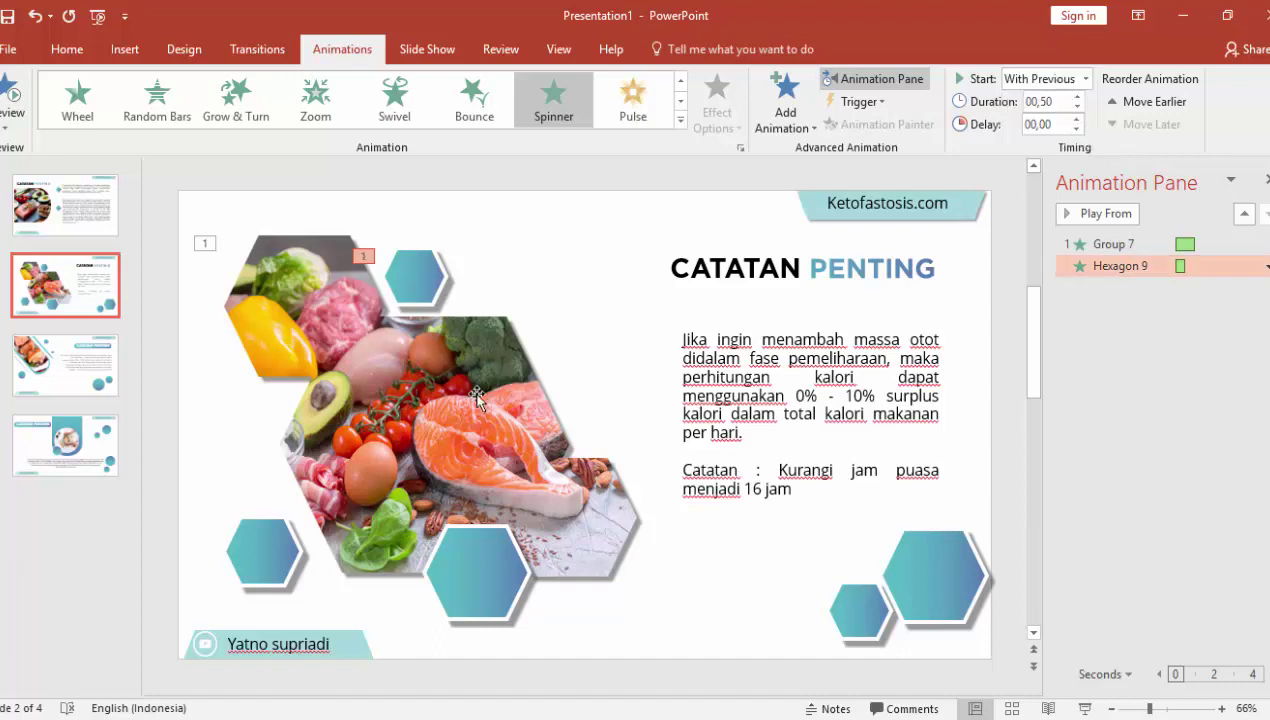
{"action": "left_click", "coordinate": [1077, 119]}
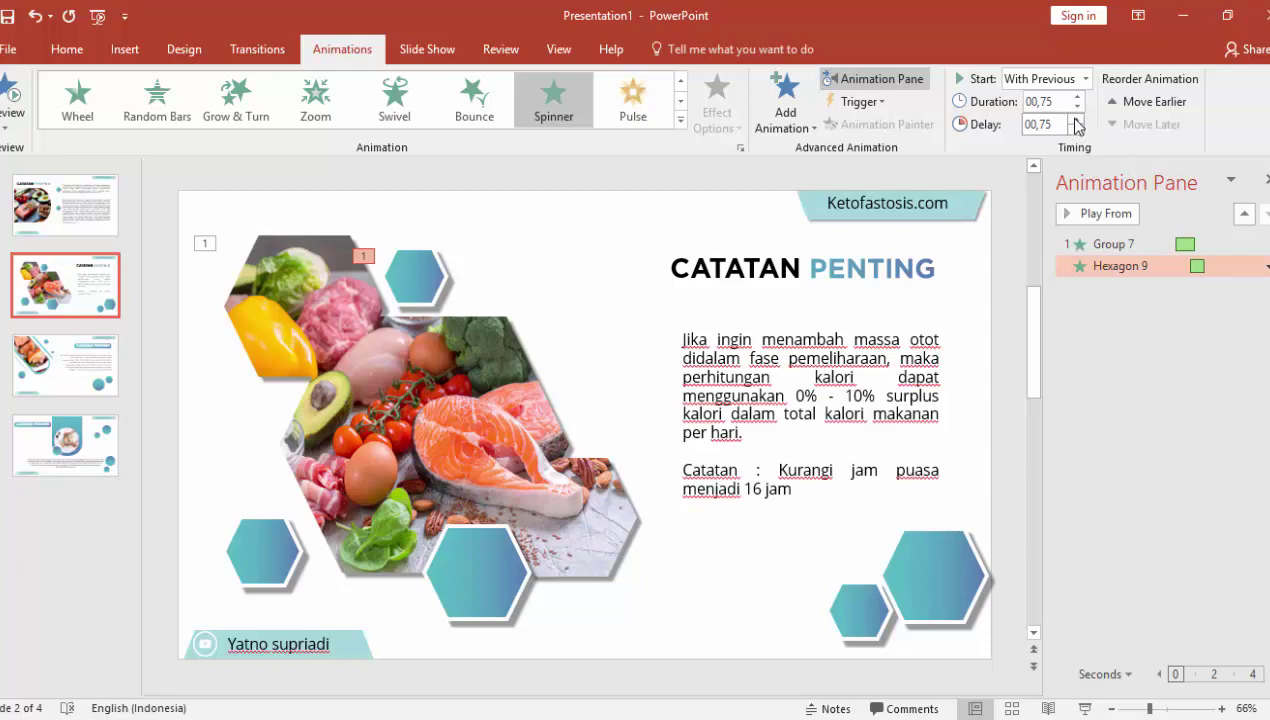
Copy the top hexagon's Spinner animation onto the large bottom hexagon with Animation Painter
{"action": "left_click", "coordinate": [437, 283]}
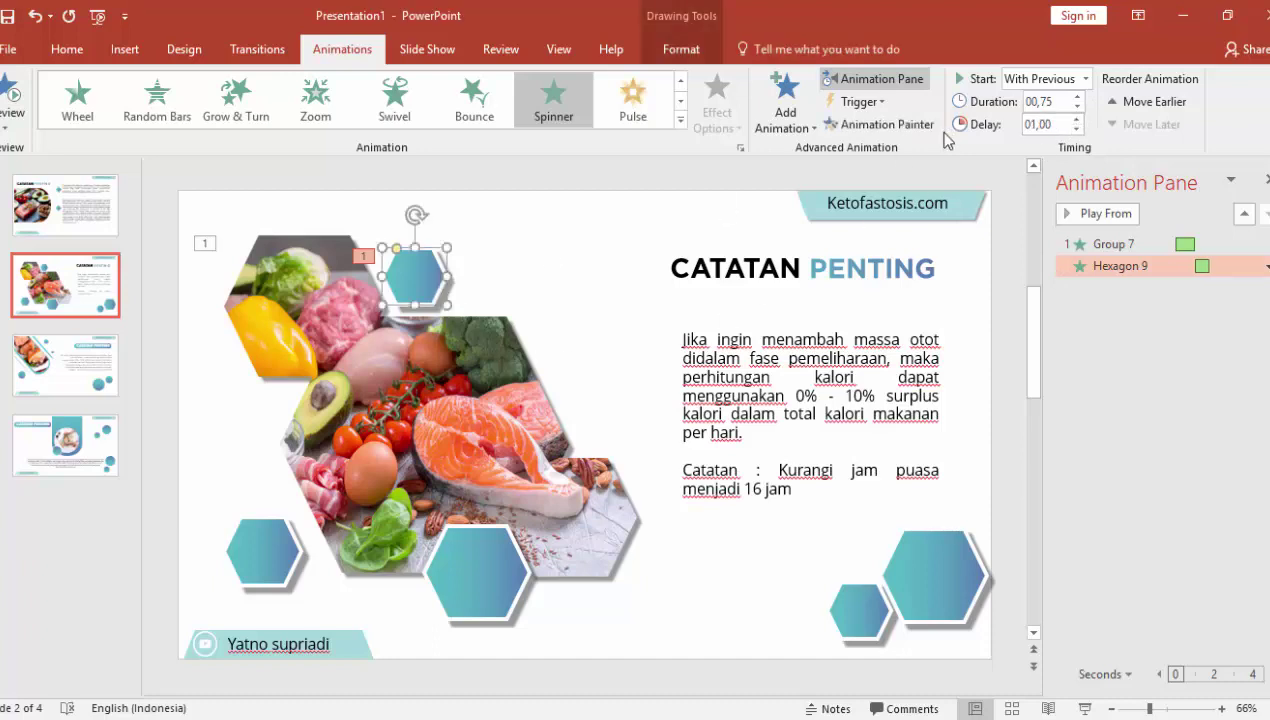
{"action": "left_click", "coordinate": [880, 124]}
{"action": "left_click", "coordinate": [502, 585]}
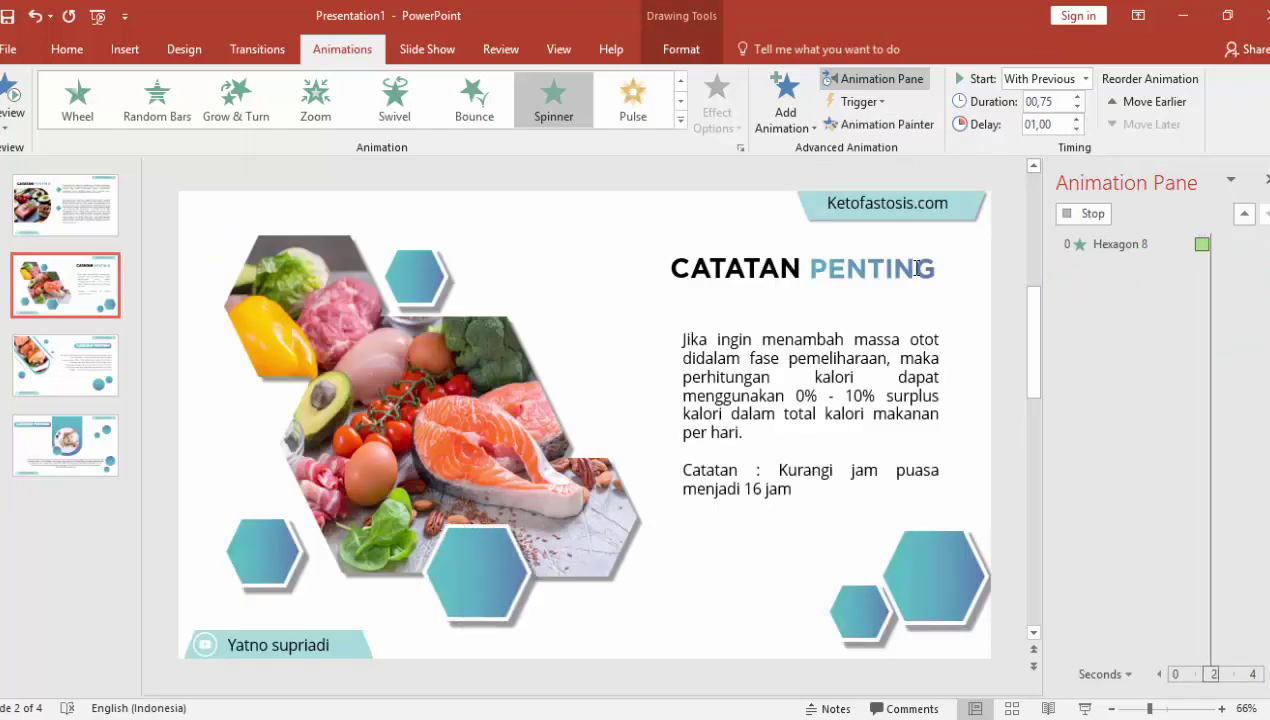
Paint the Spinner entrance onto the left and two bottom-right hexagons, then preview from Group 7
{"action": "left_click", "coordinate": [923, 124]}
{"action": "left_click", "coordinate": [265, 544]}
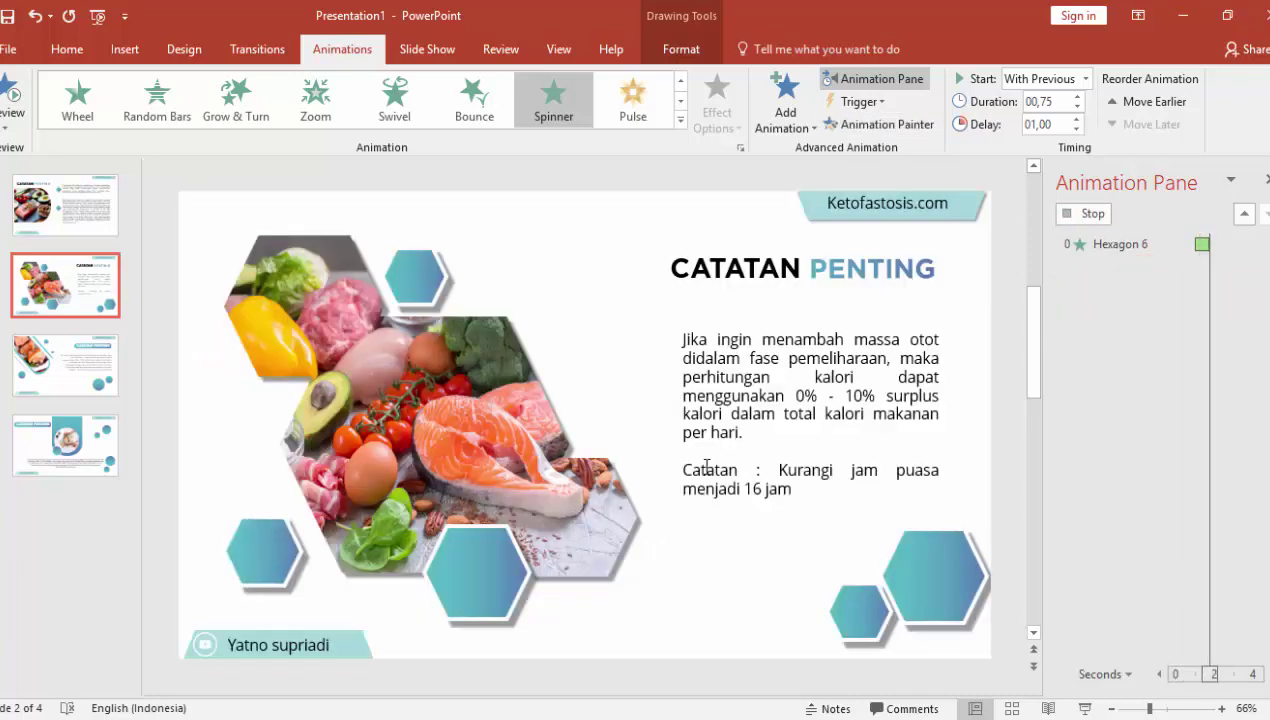
{"action": "left_click", "coordinate": [886, 124]}
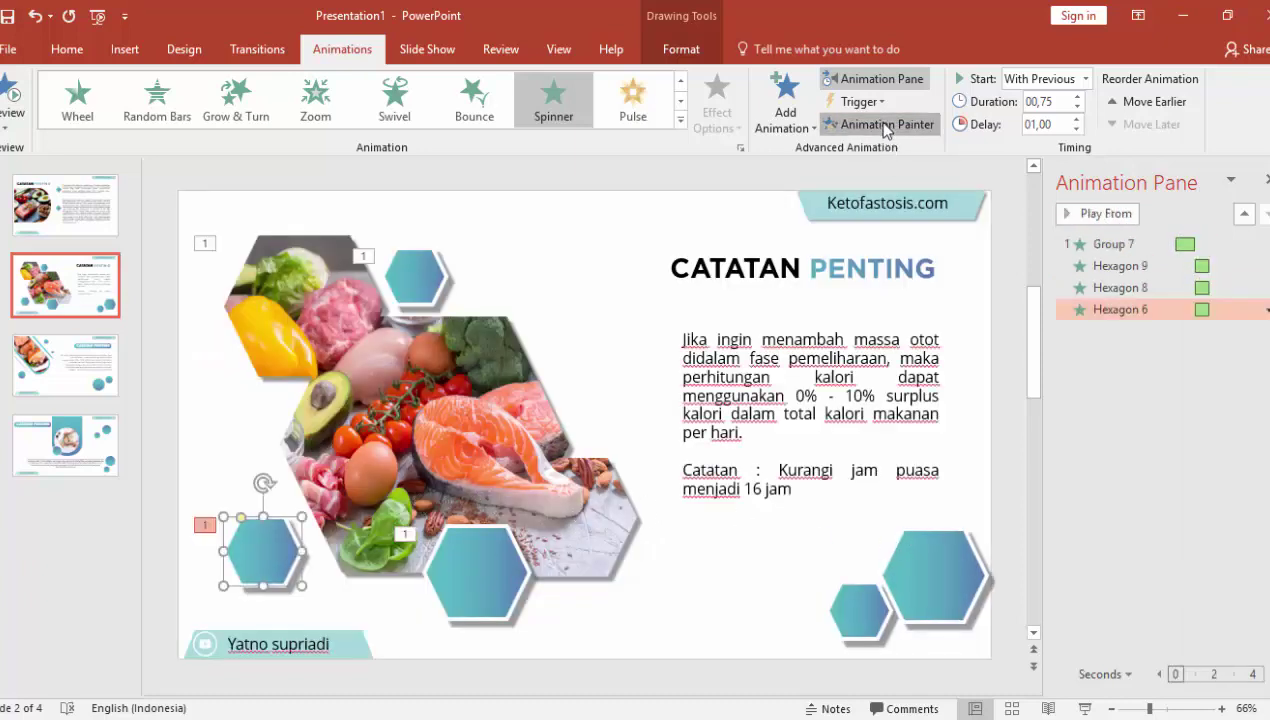
{"action": "left_click", "coordinate": [942, 618]}
{"action": "left_click", "coordinate": [838, 124]}
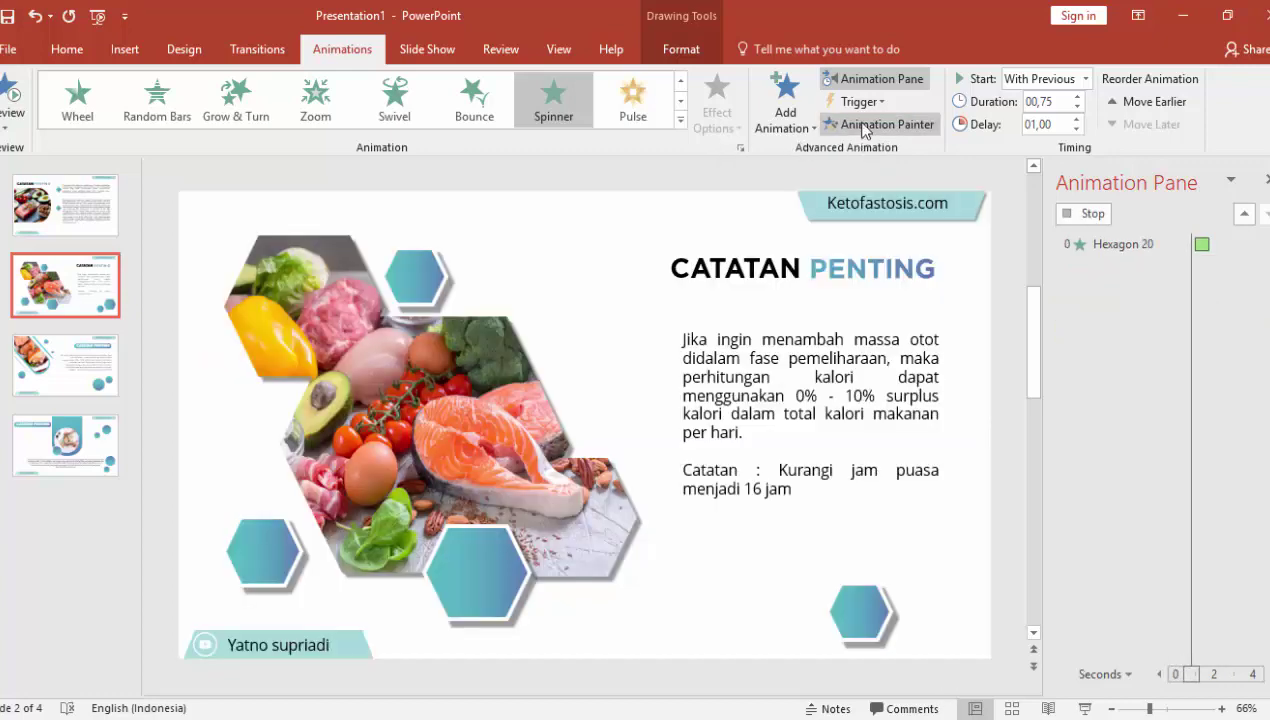
{"action": "left_click", "coordinate": [855, 605]}
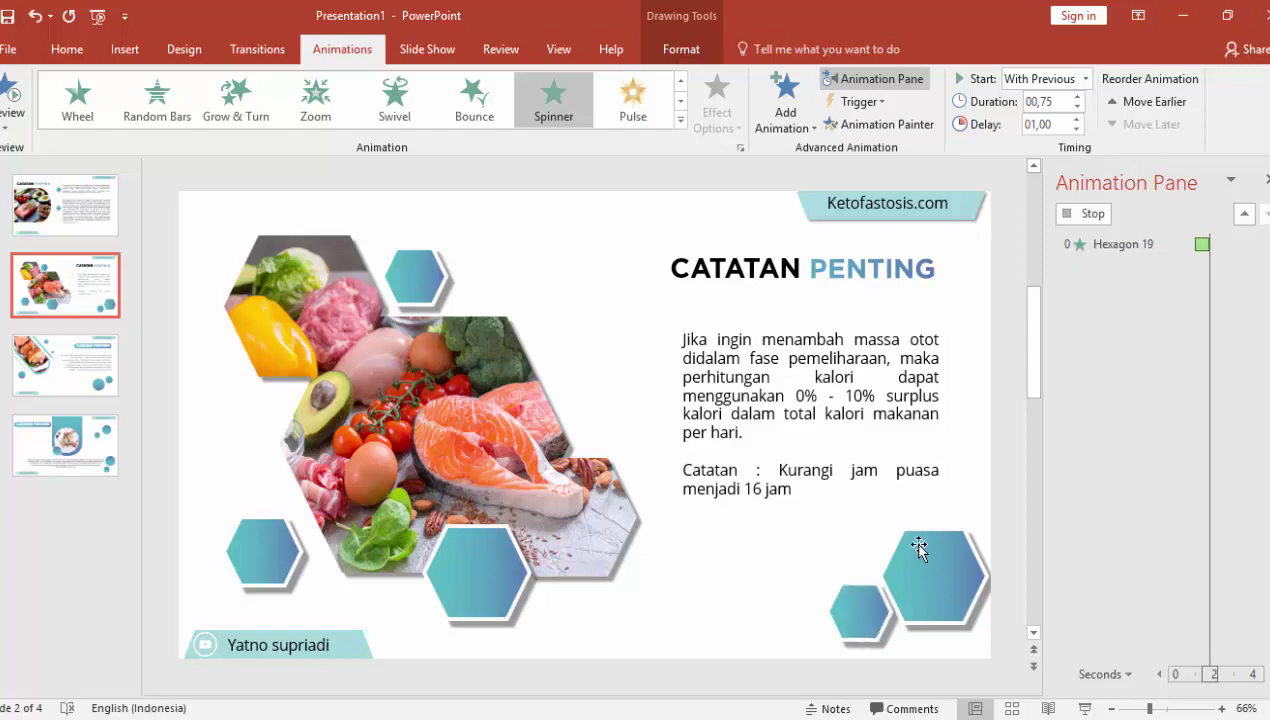
{"action": "left_click", "coordinate": [1108, 248]}
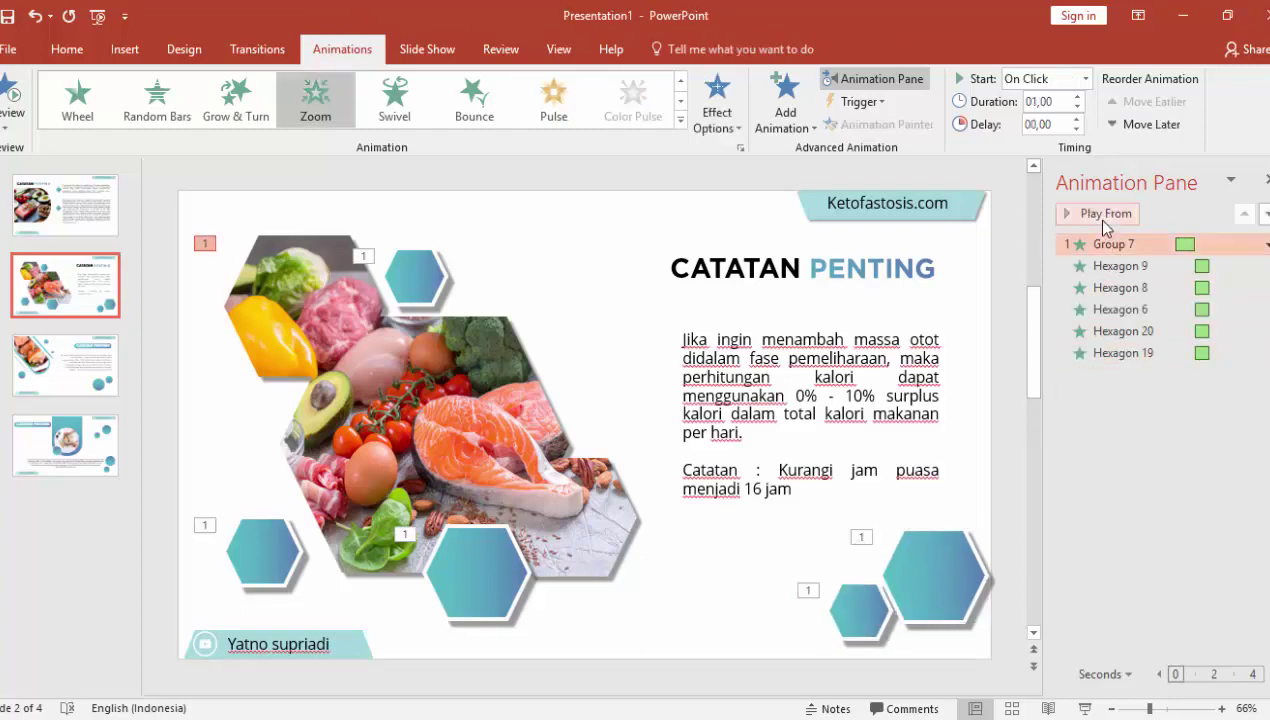
{"action": "left_click", "coordinate": [1066, 215]}
Add a Peek In entrance to the CATATAN PENTING title
{"action": "left_click", "coordinate": [812, 283]}
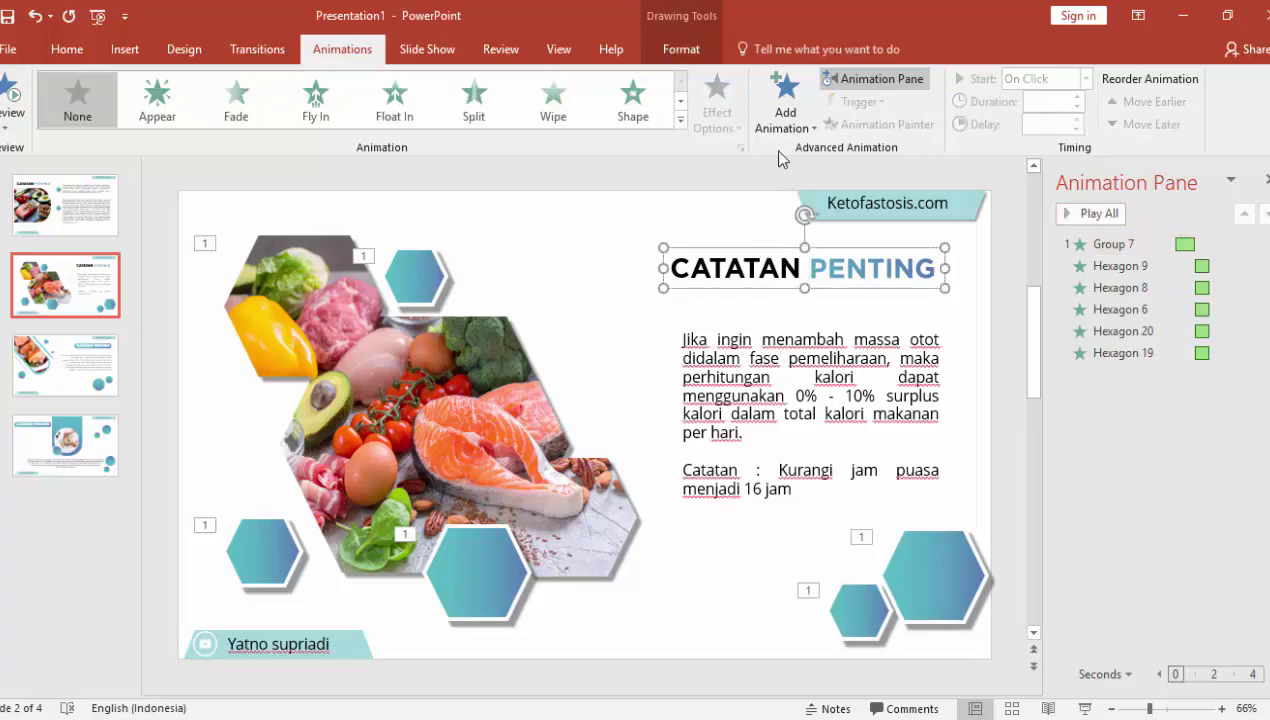
{"action": "left_click", "coordinate": [785, 105]}
{"action": "left_click", "coordinate": [847, 601]}
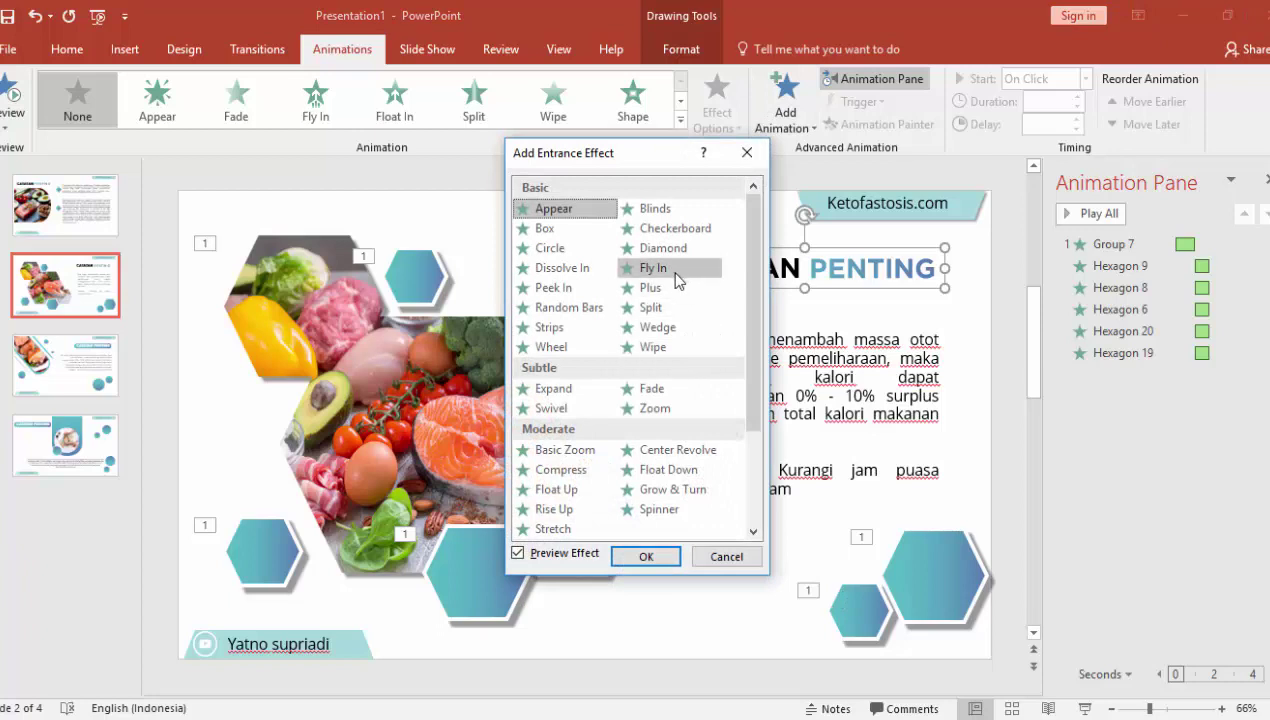
{"action": "left_click", "coordinate": [567, 290]}
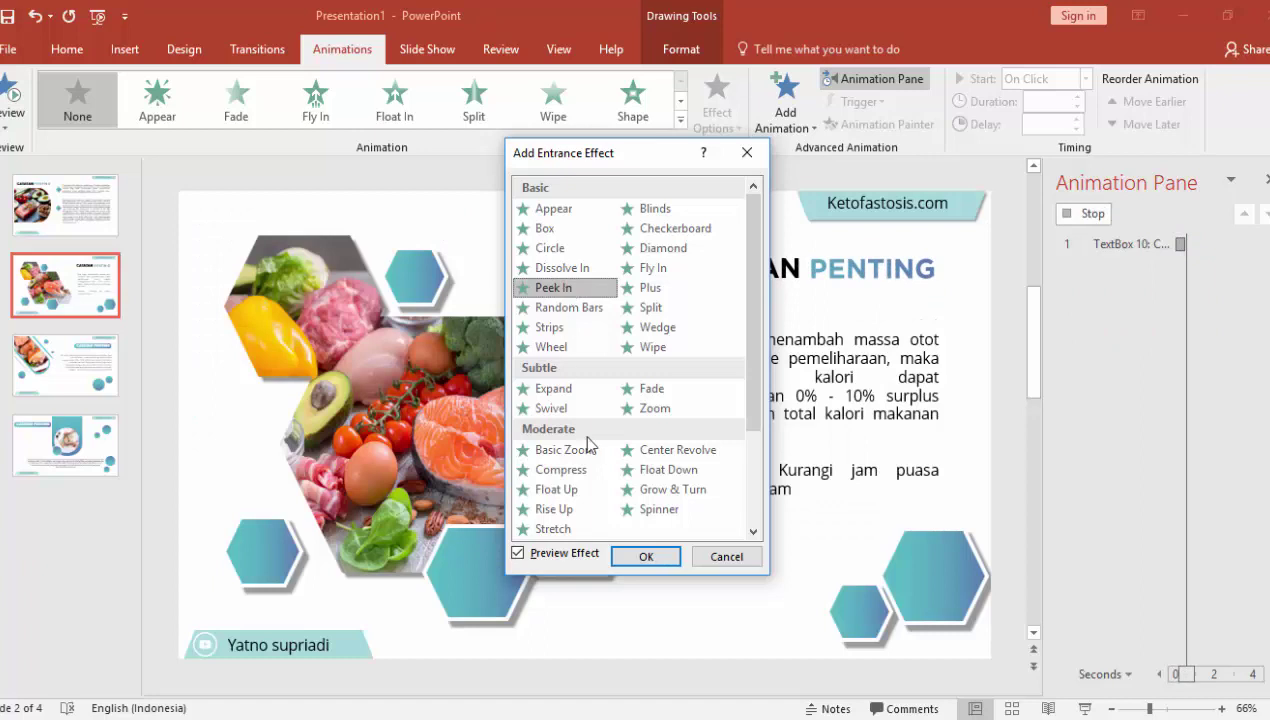
{"action": "left_click", "coordinate": [646, 556]}
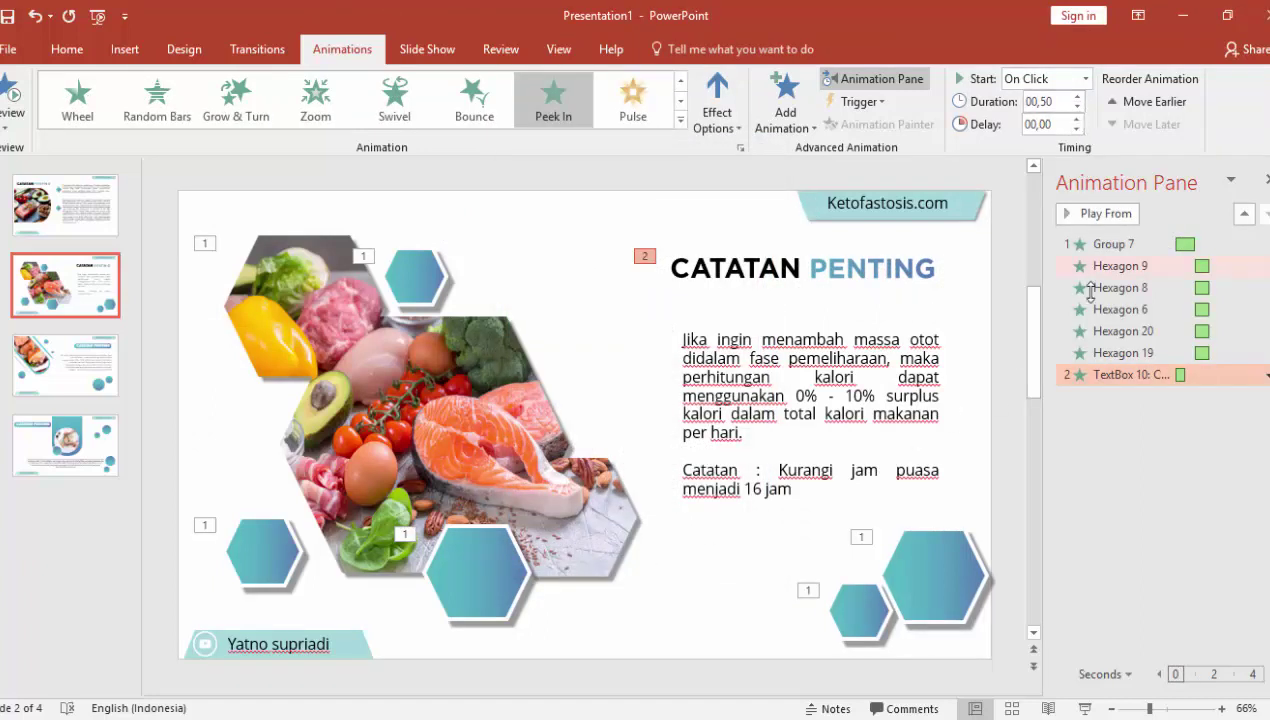
In the title's Peek In effect options, animate text By word with 60% delay between words
{"action": "right_click", "coordinate": [1107, 378]}
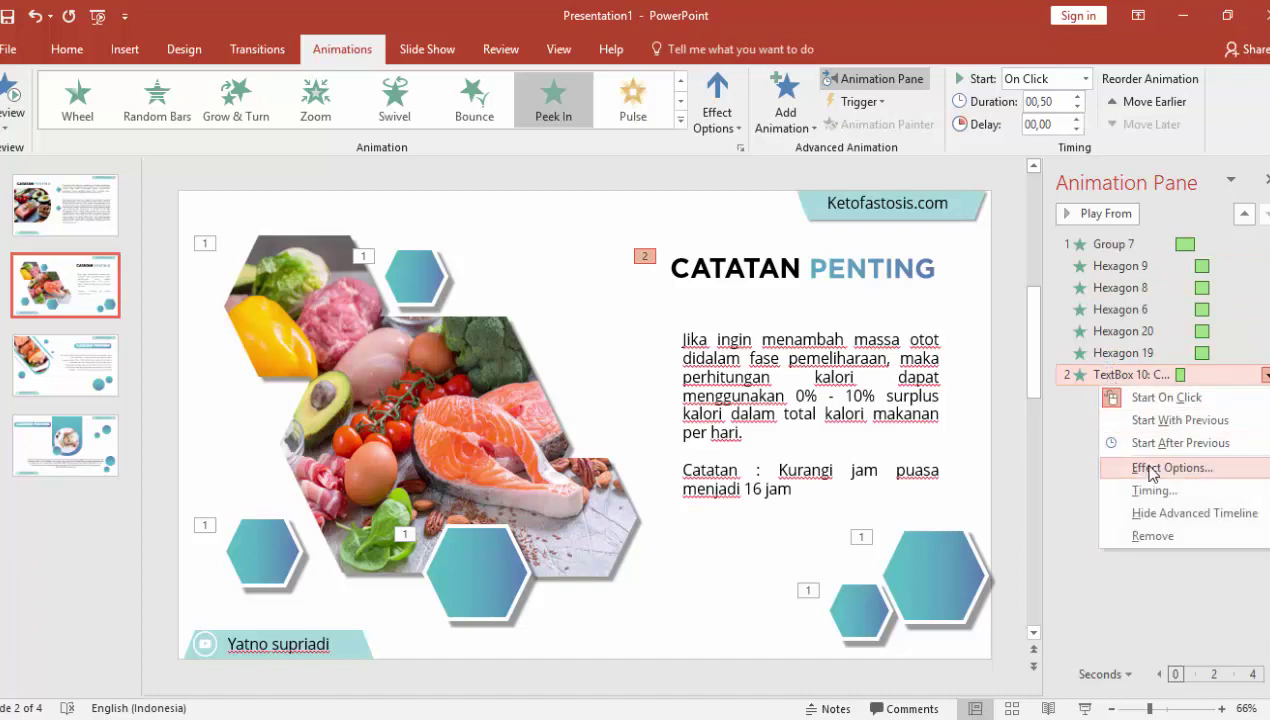
{"action": "left_click", "coordinate": [1152, 468]}
{"action": "left_click", "coordinate": [734, 391]}
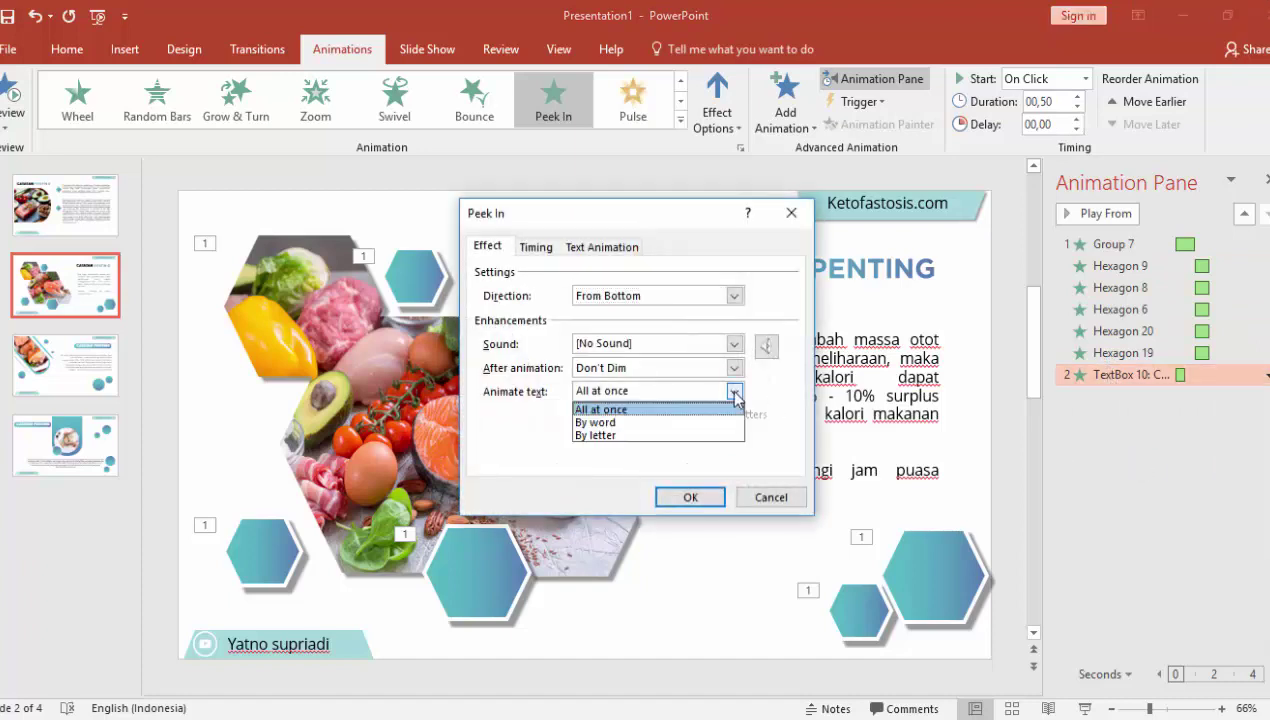
{"action": "left_click", "coordinate": [600, 422]}
{"action": "left_click_drag", "start_coordinate": [690, 222], "coordinate": [443, 228]}
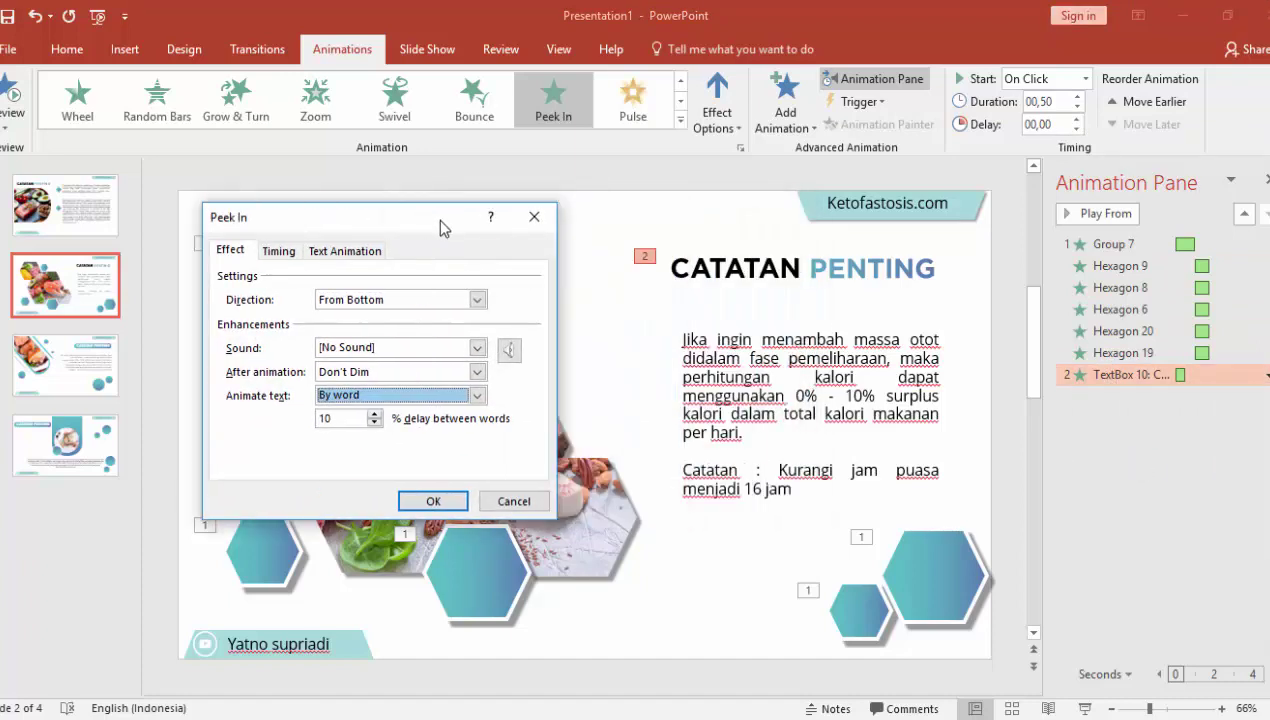
{"action": "left_click", "coordinate": [316, 418]}
{"action": "type", "text": "60"}
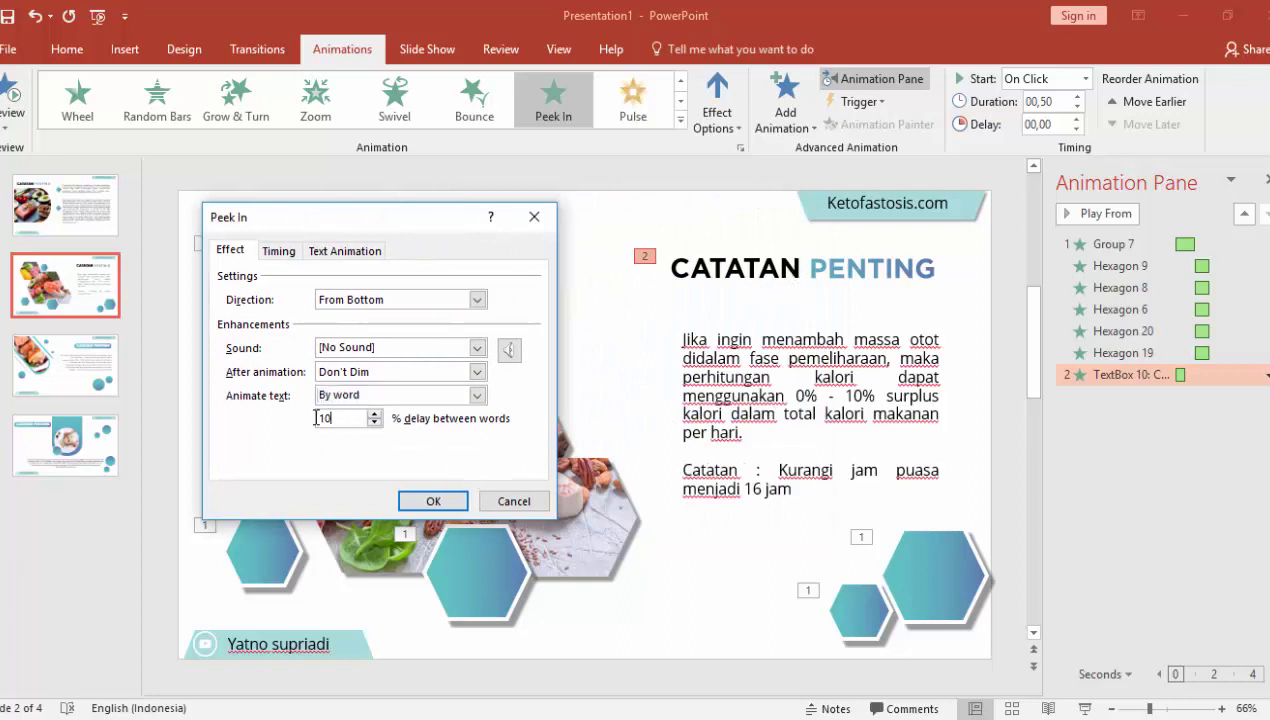
{"action": "left_click", "coordinate": [440, 509]}
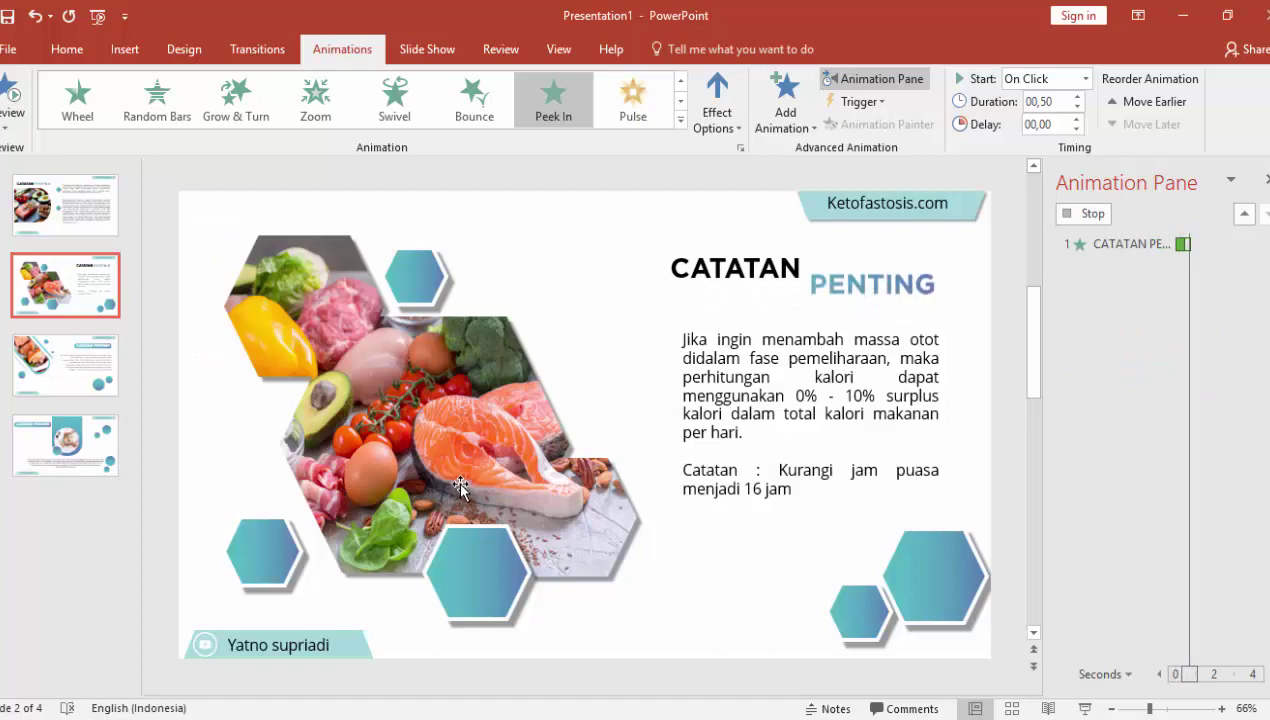
Preview several entrance effects for the body text and apply Stretch
{"action": "left_click", "coordinate": [812, 331]}
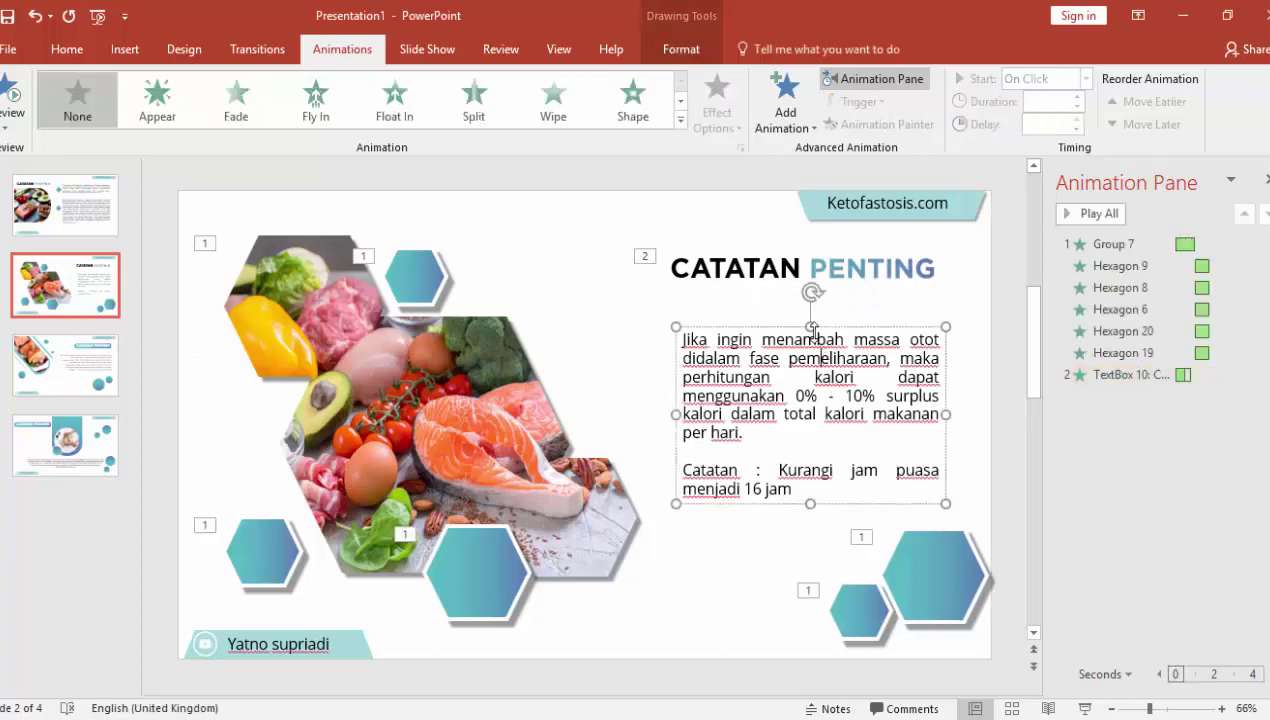
{"action": "left_click", "coordinate": [790, 115]}
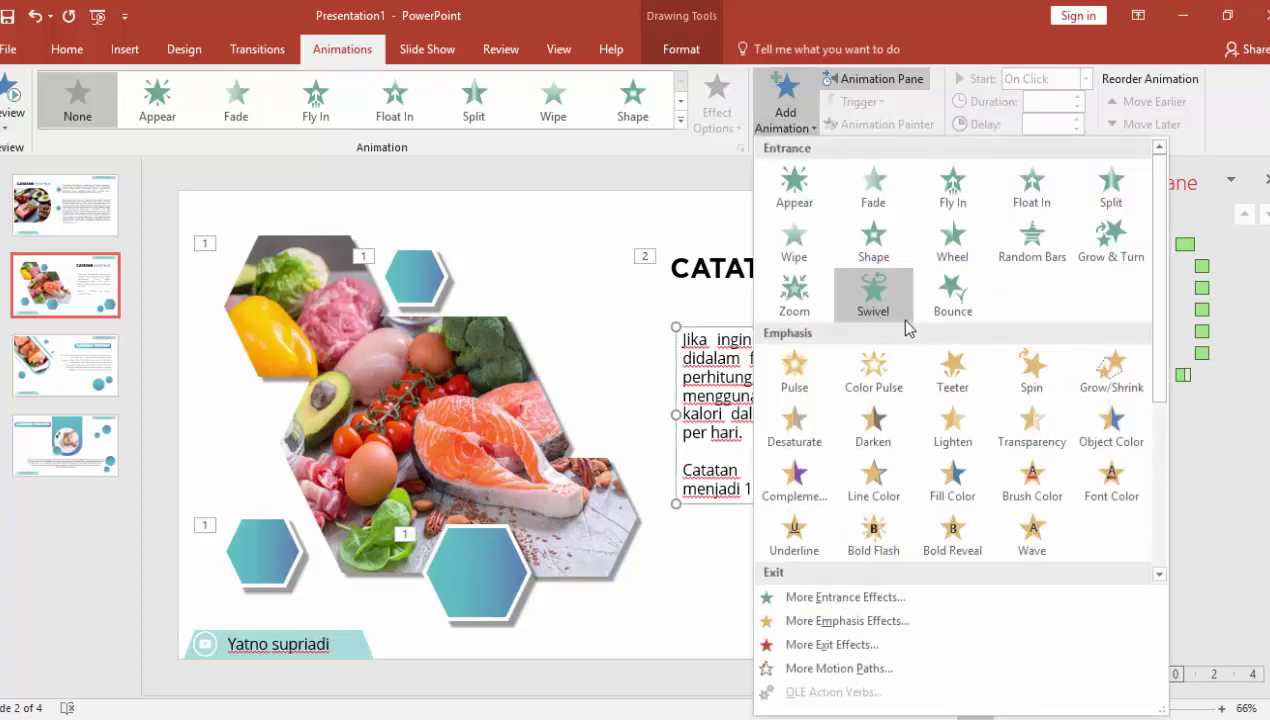
{"action": "left_click", "coordinate": [862, 597]}
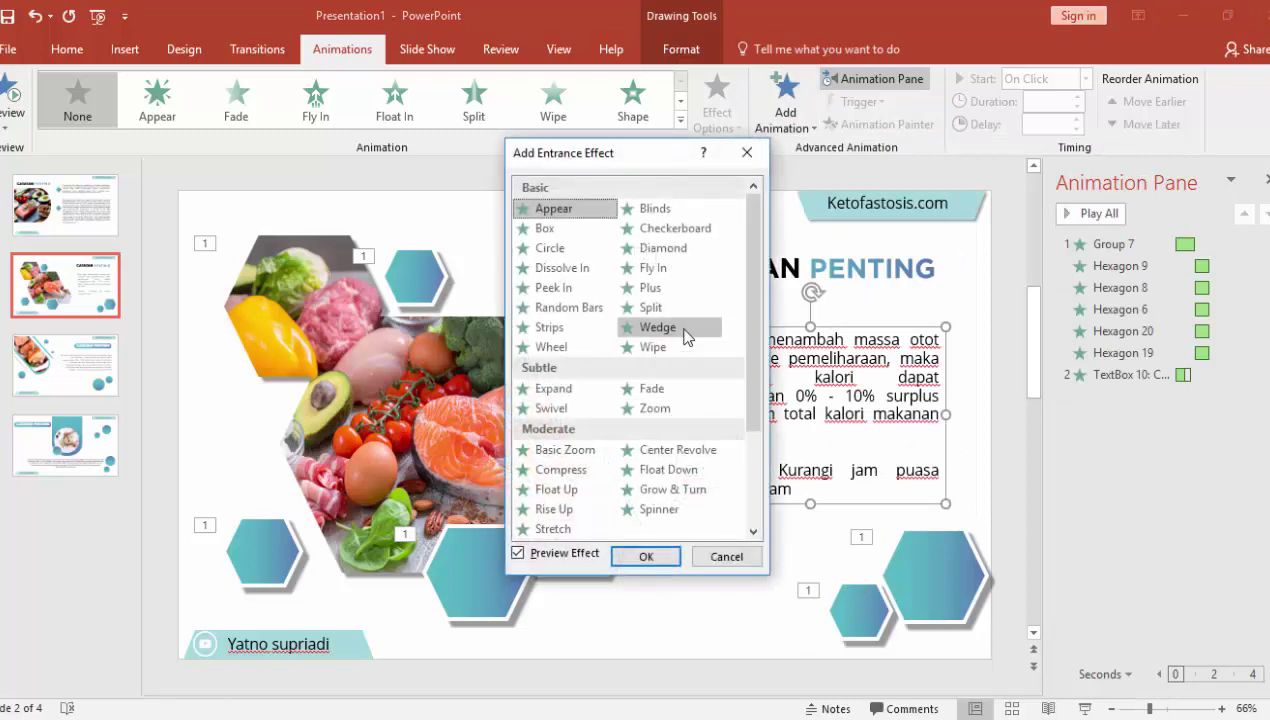
{"action": "scroll", "coordinate": [680, 360], "scroll_direction": "down", "scroll_amount": 2}
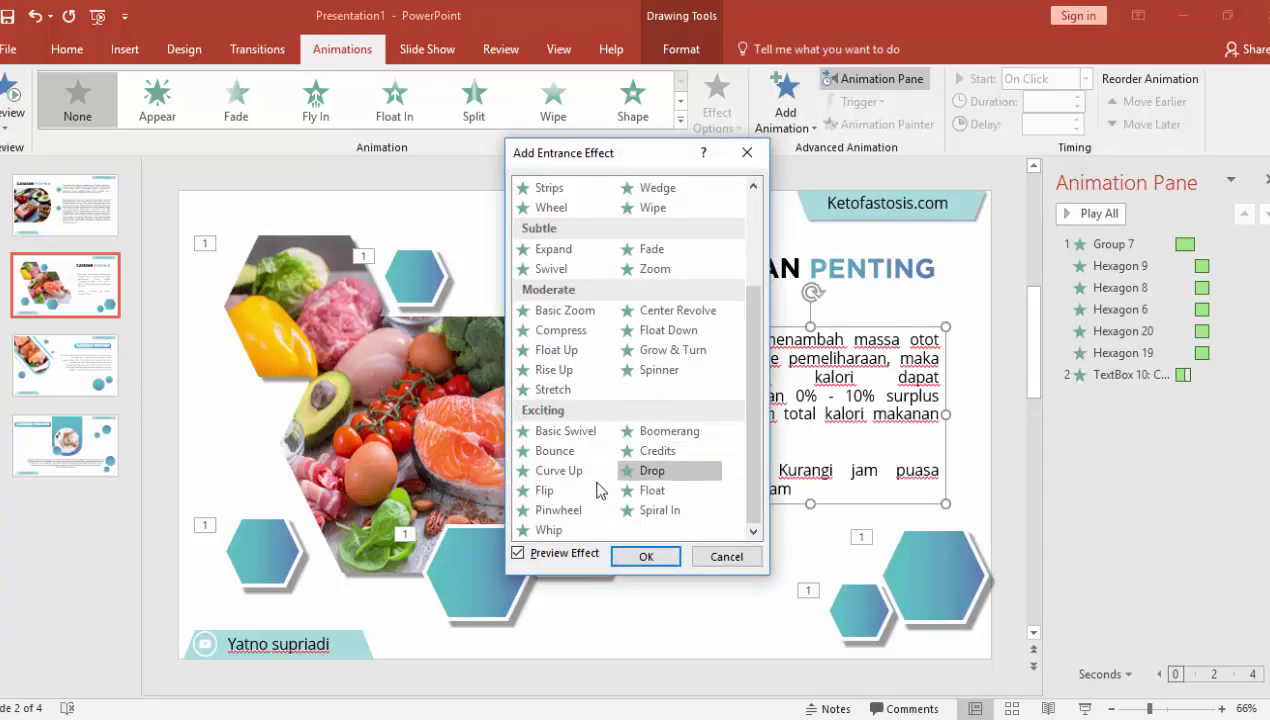
{"action": "left_click", "coordinate": [577, 433]}
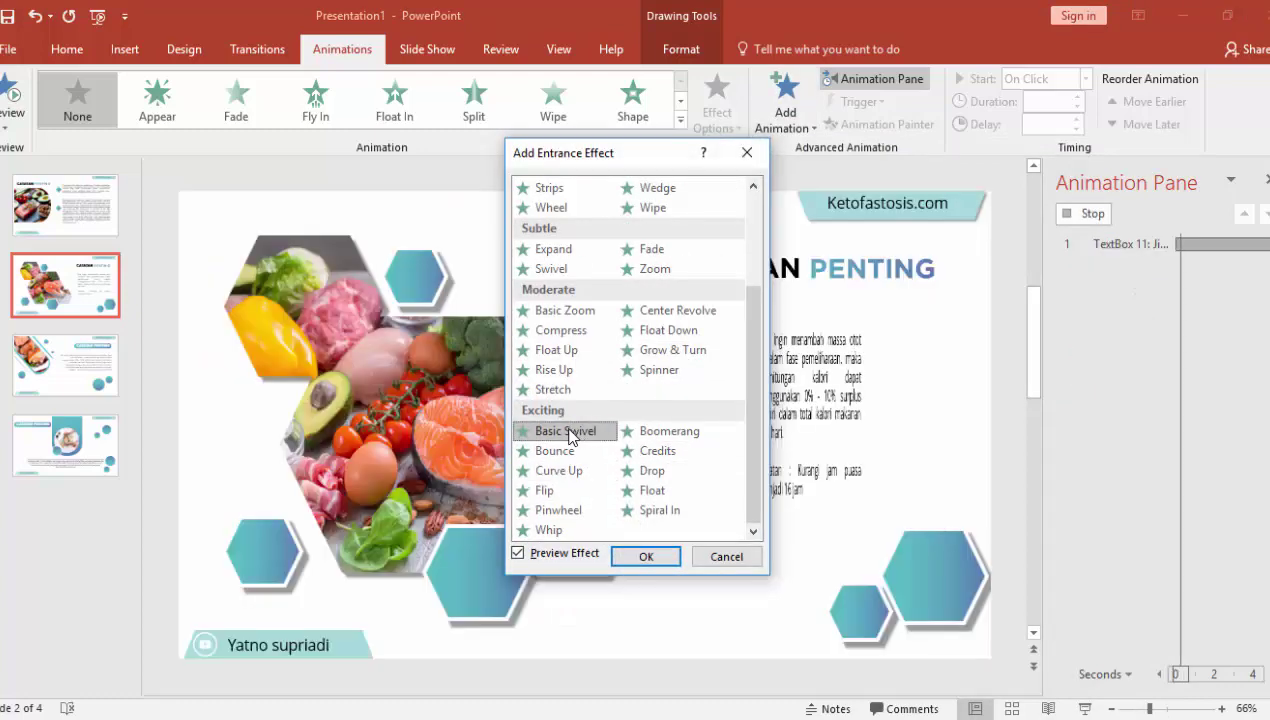
{"action": "left_click", "coordinate": [646, 452]}
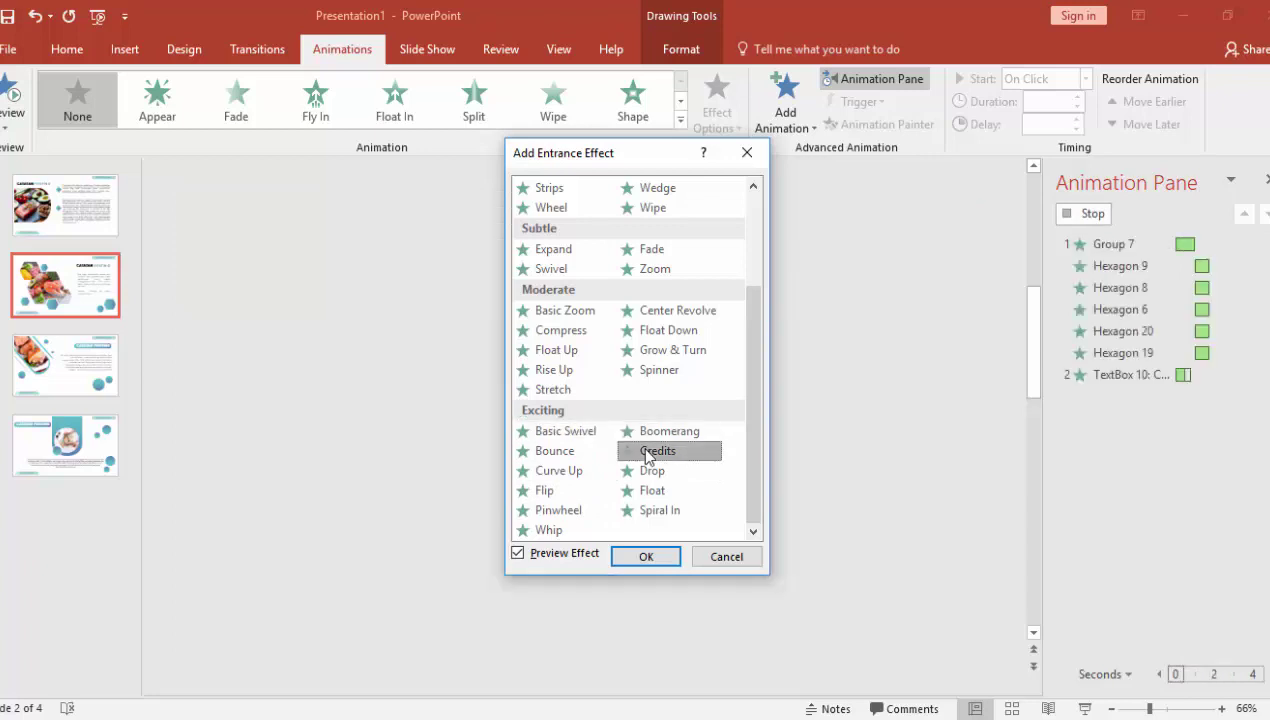
{"action": "left_click_drag", "start_coordinate": [662, 153], "coordinate": [510, 150]}
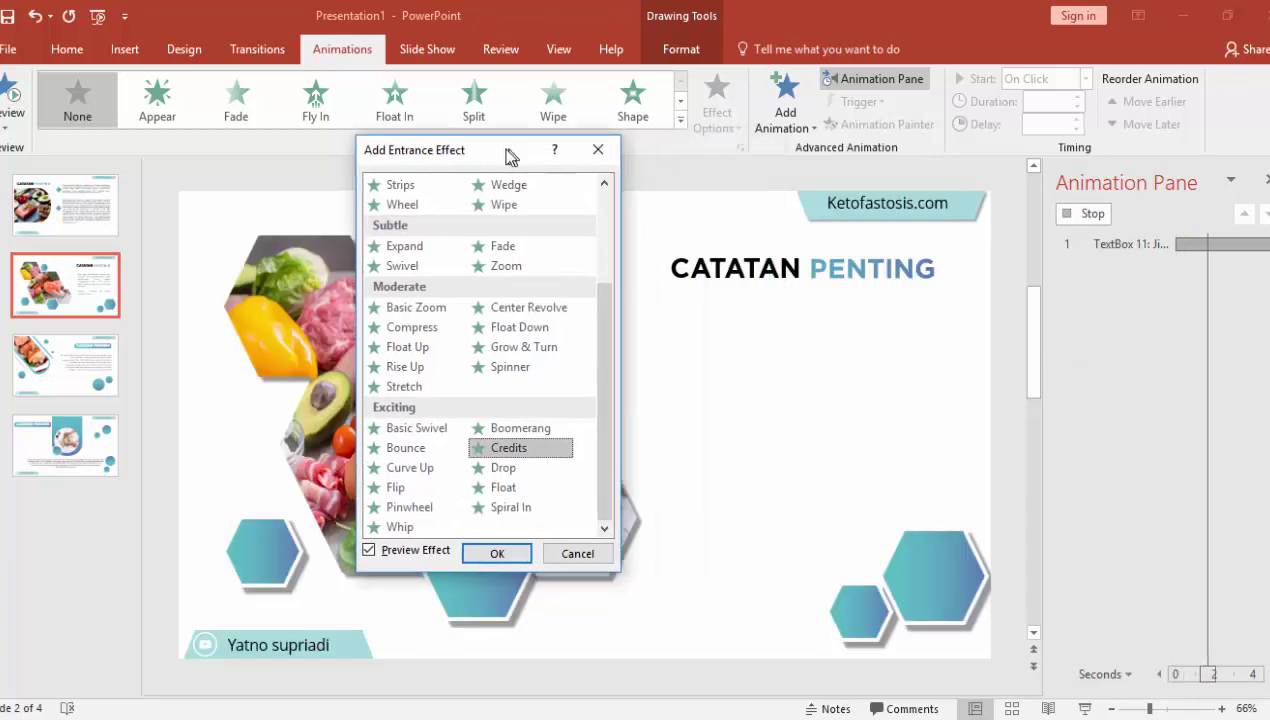
{"action": "left_click", "coordinate": [537, 428]}
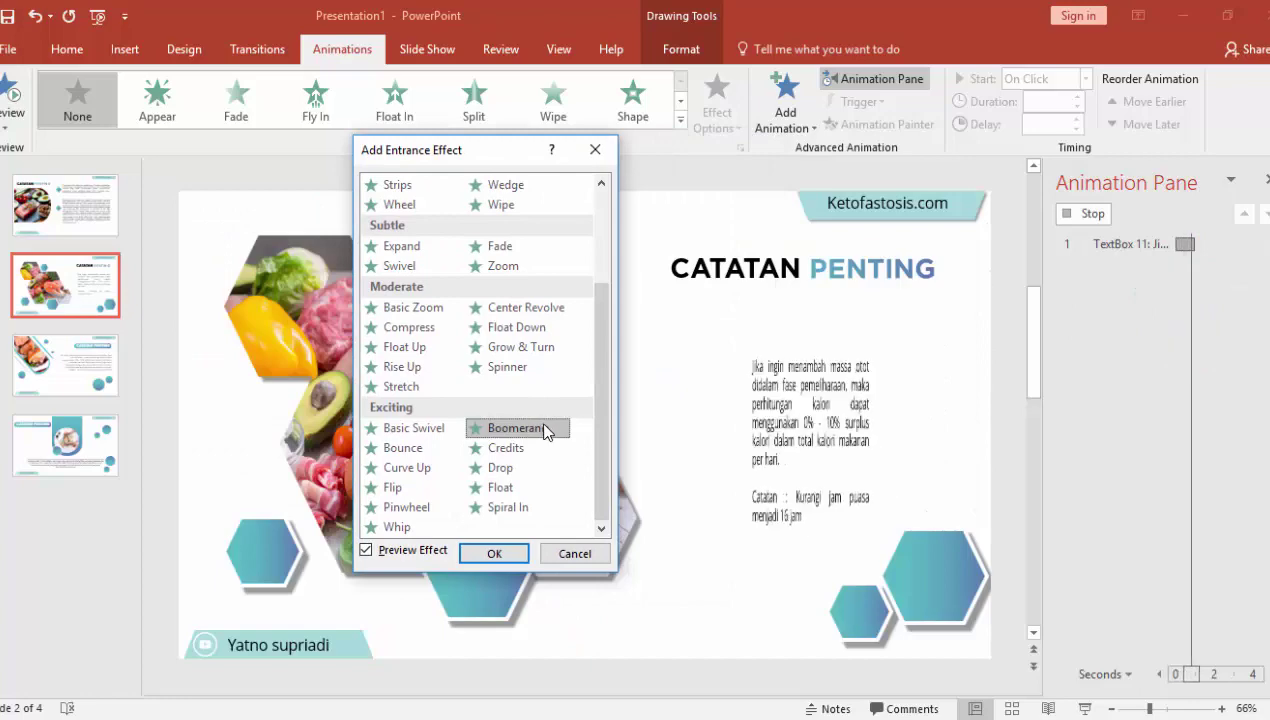
{"action": "left_click", "coordinate": [507, 369]}
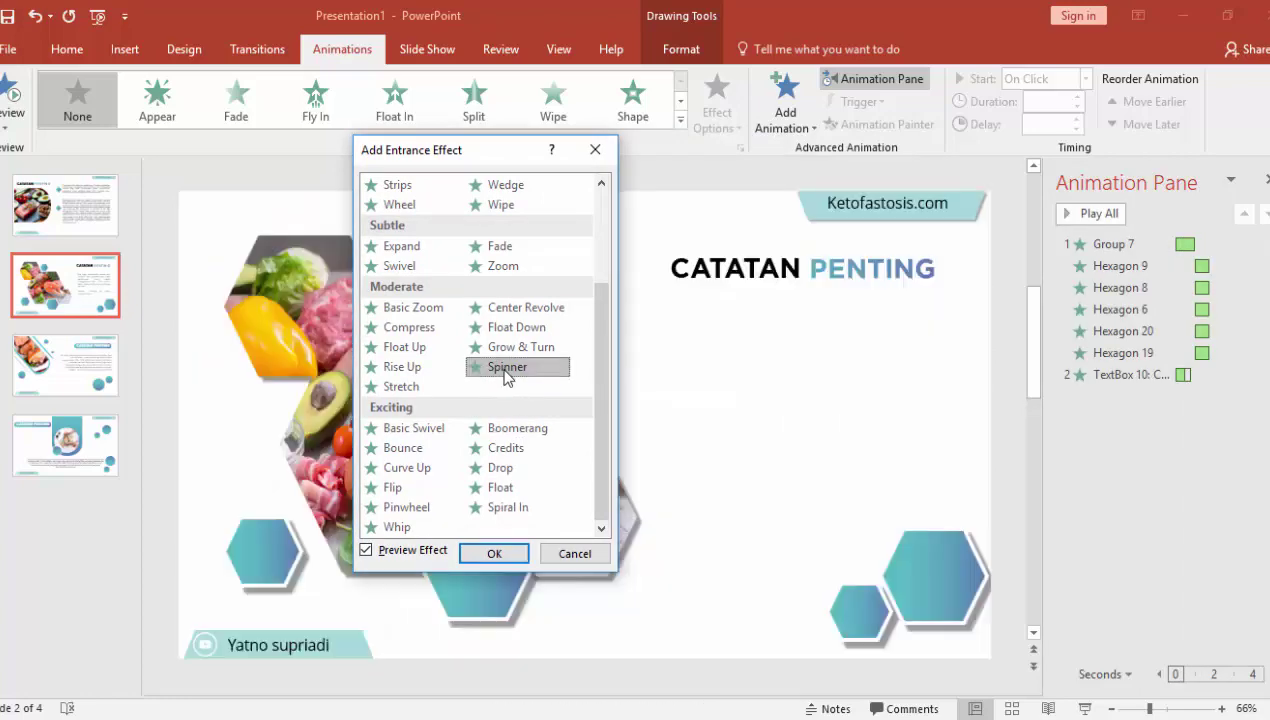
{"action": "left_click", "coordinate": [497, 348]}
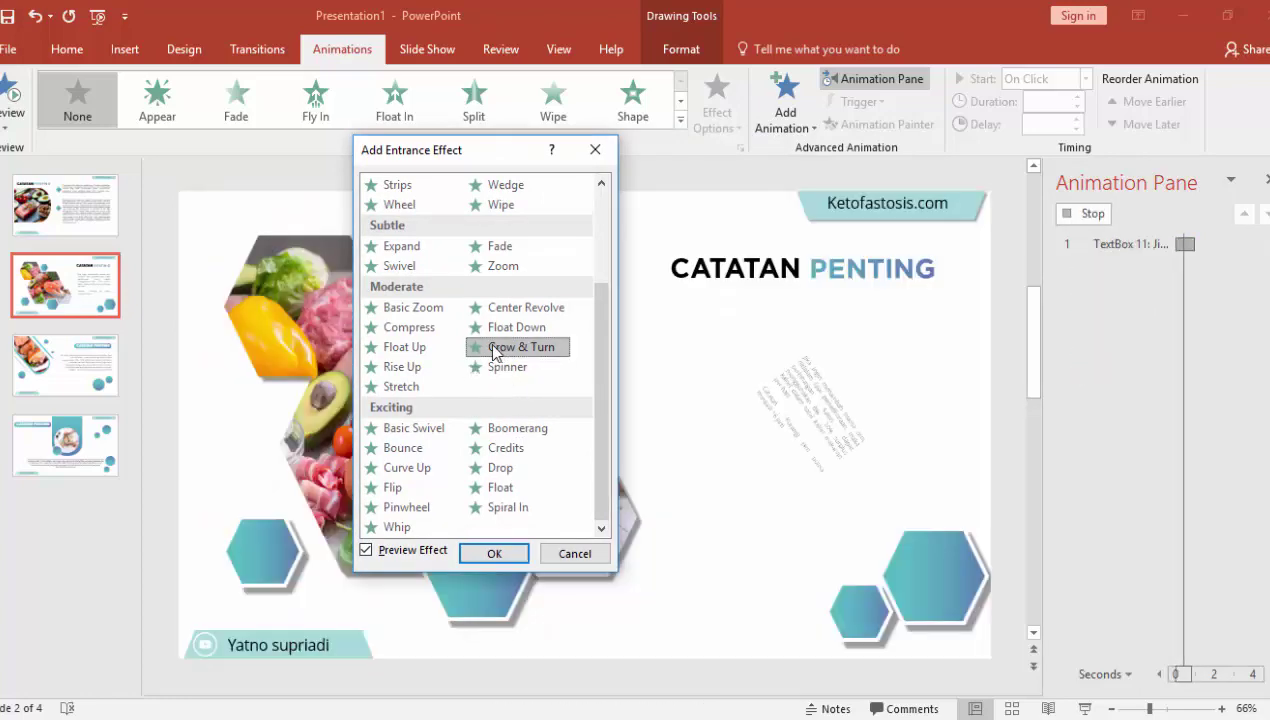
{"action": "left_click", "coordinate": [412, 349]}
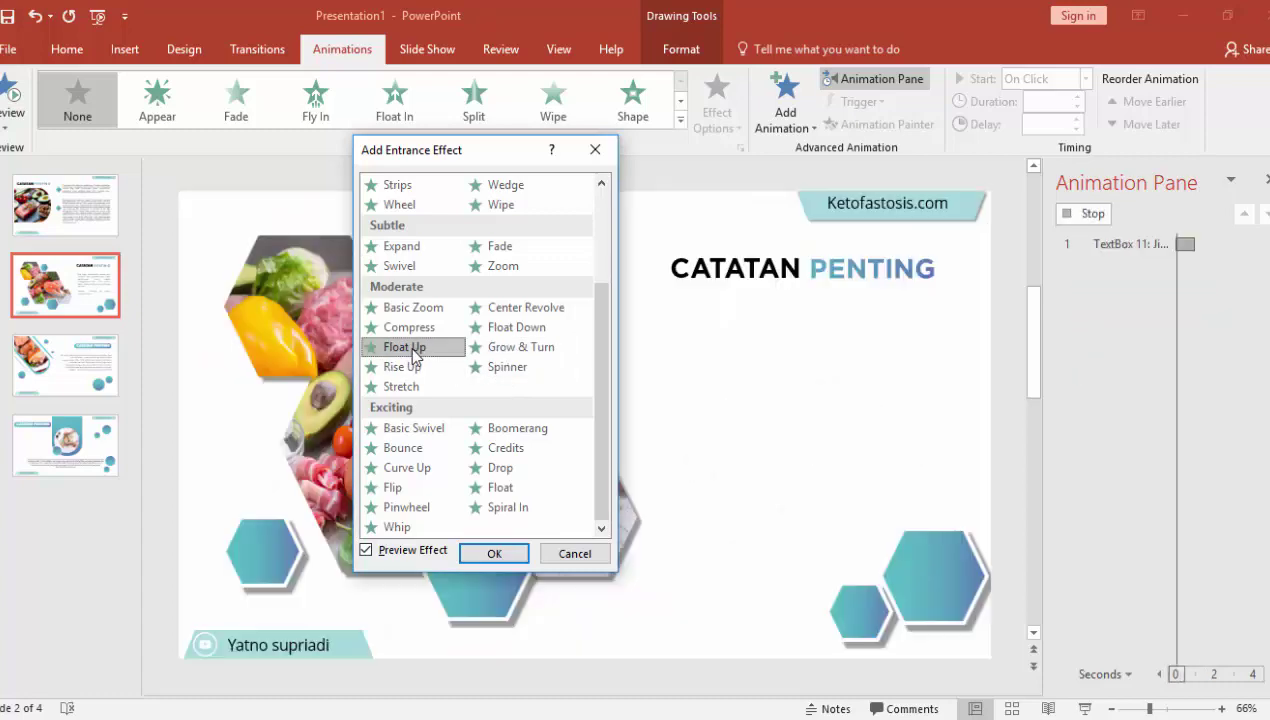
{"action": "left_click", "coordinate": [402, 332]}
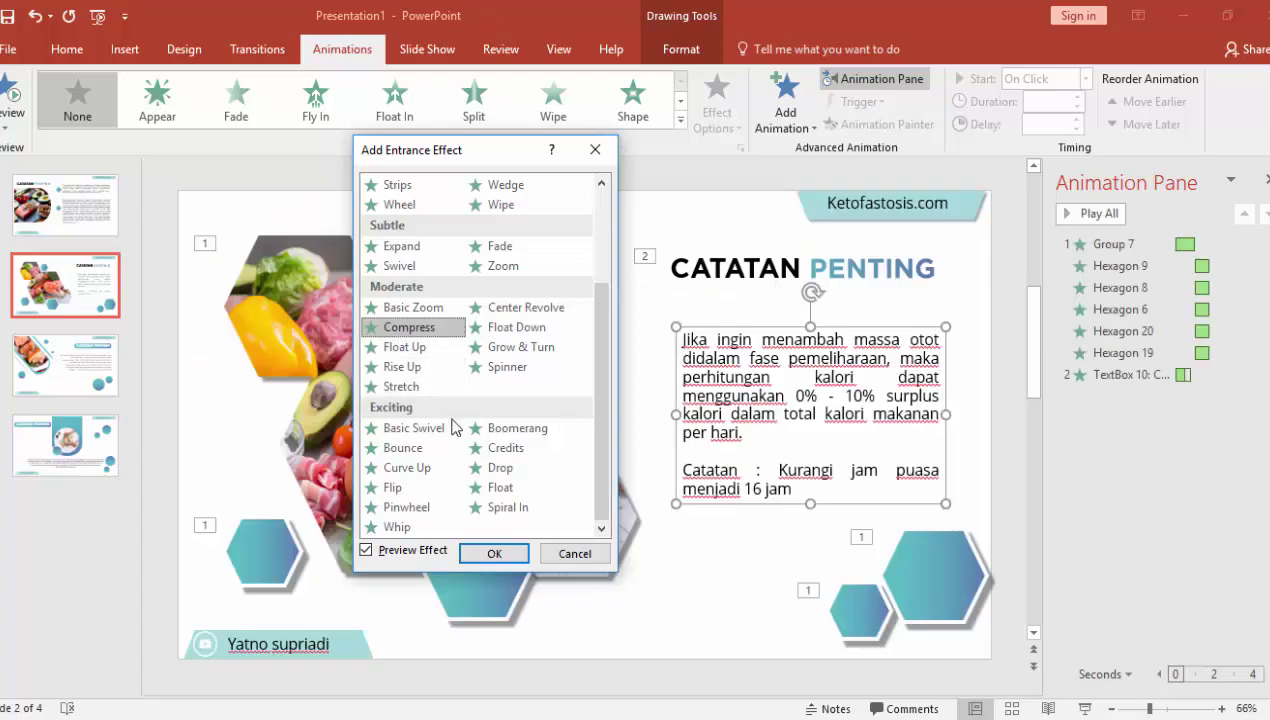
{"action": "left_click", "coordinate": [416, 388]}
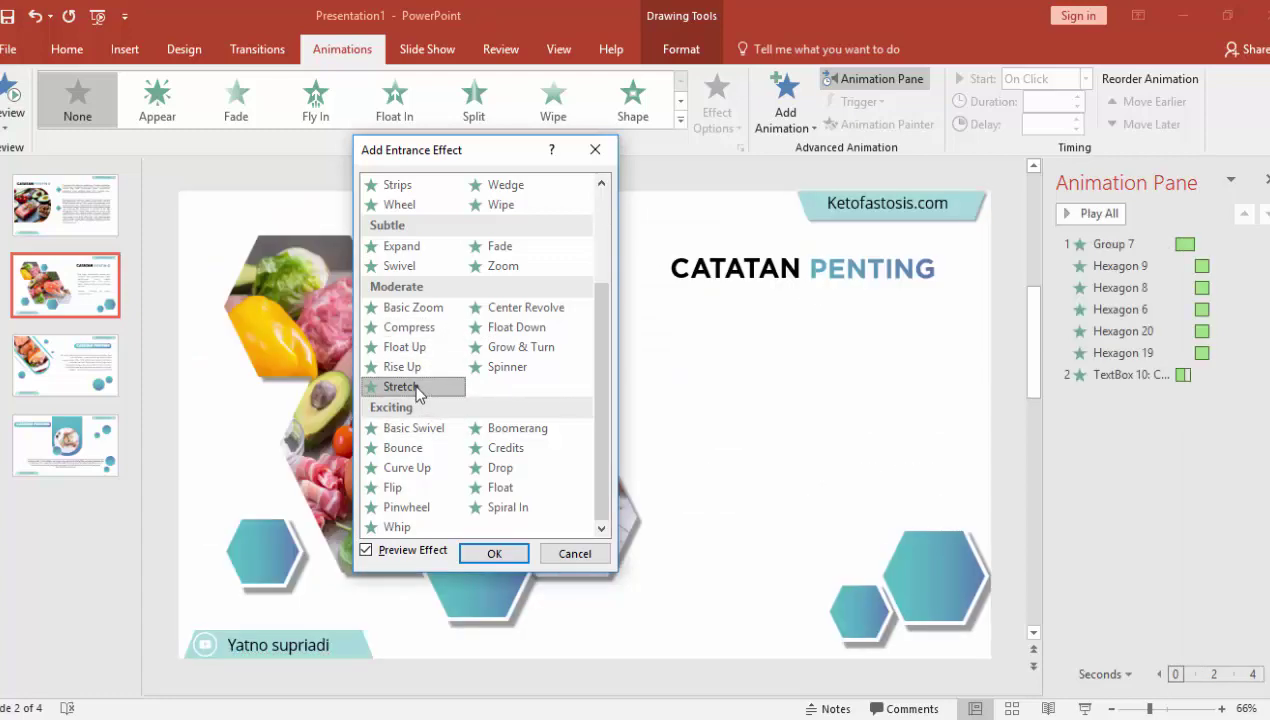
{"action": "left_click", "coordinate": [494, 553]}
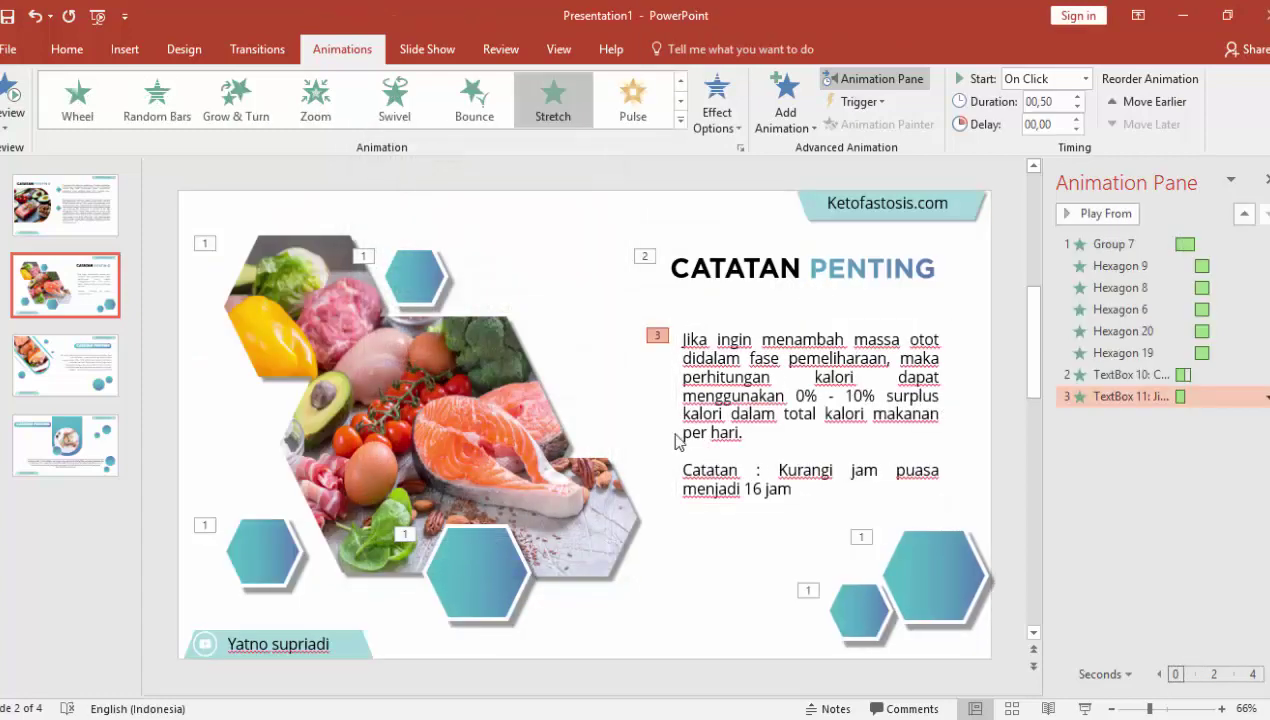
Set the body text's Stretch to start After Previous, preview the slide, then go to slide 3
{"action": "left_click", "coordinate": [1085, 78]}
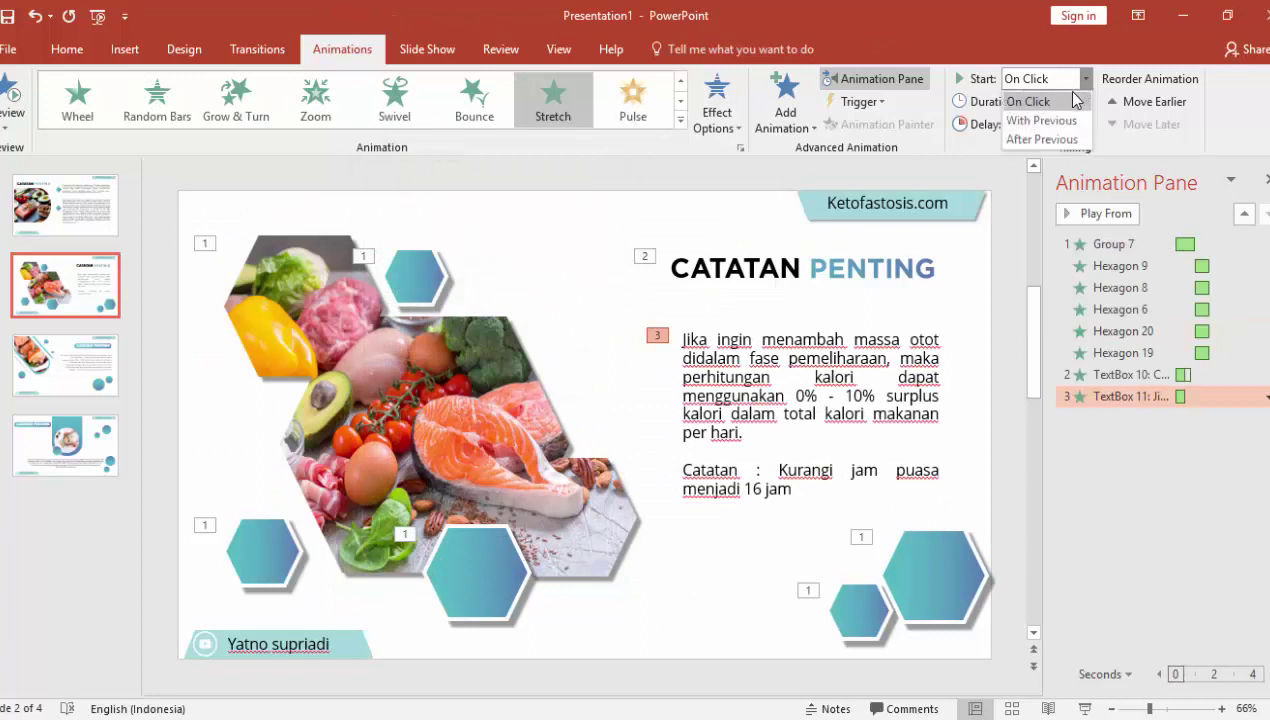
{"action": "left_click", "coordinate": [1056, 137]}
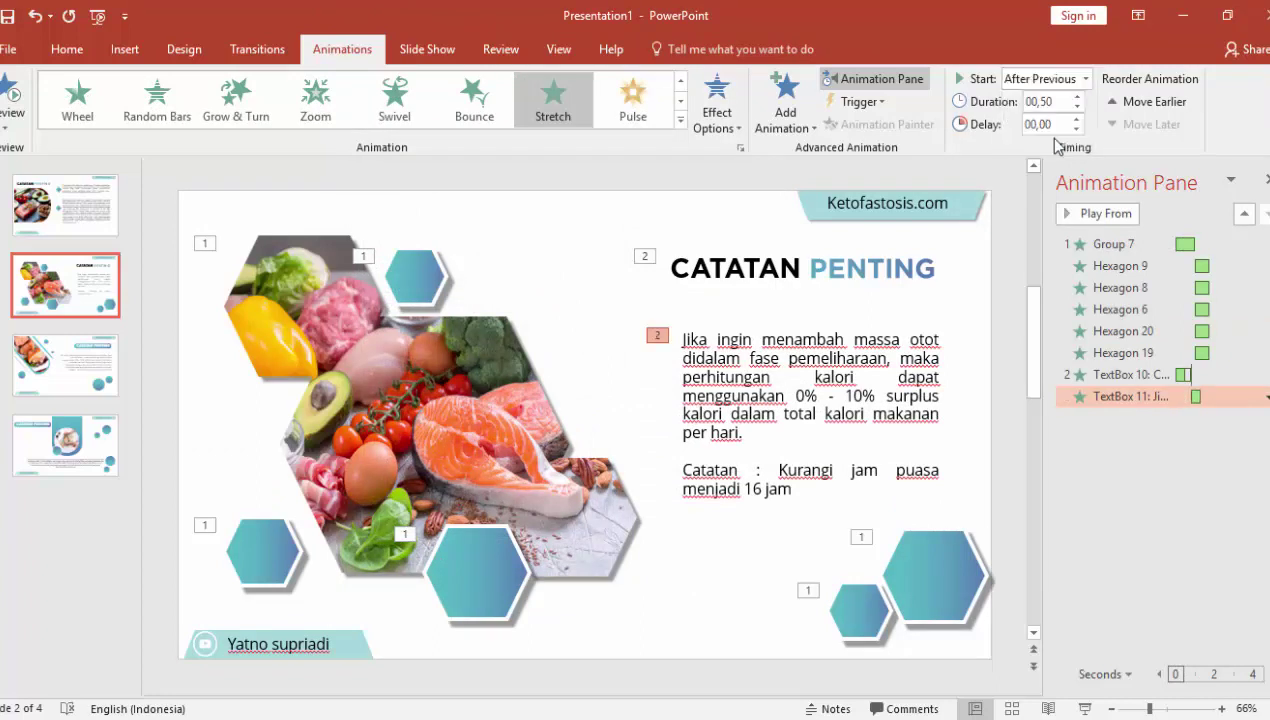
{"action": "left_click", "coordinate": [798, 268]}
{"action": "left_click", "coordinate": [807, 363]}
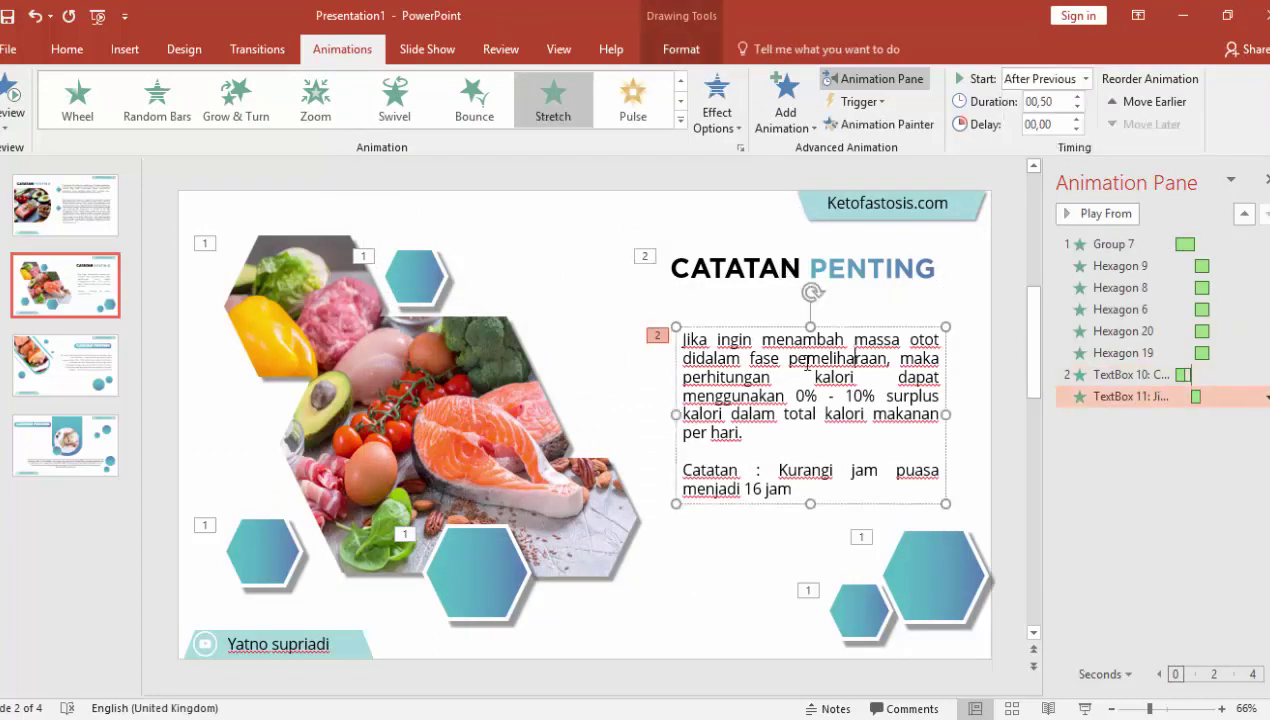
{"action": "left_click", "coordinate": [888, 275]}
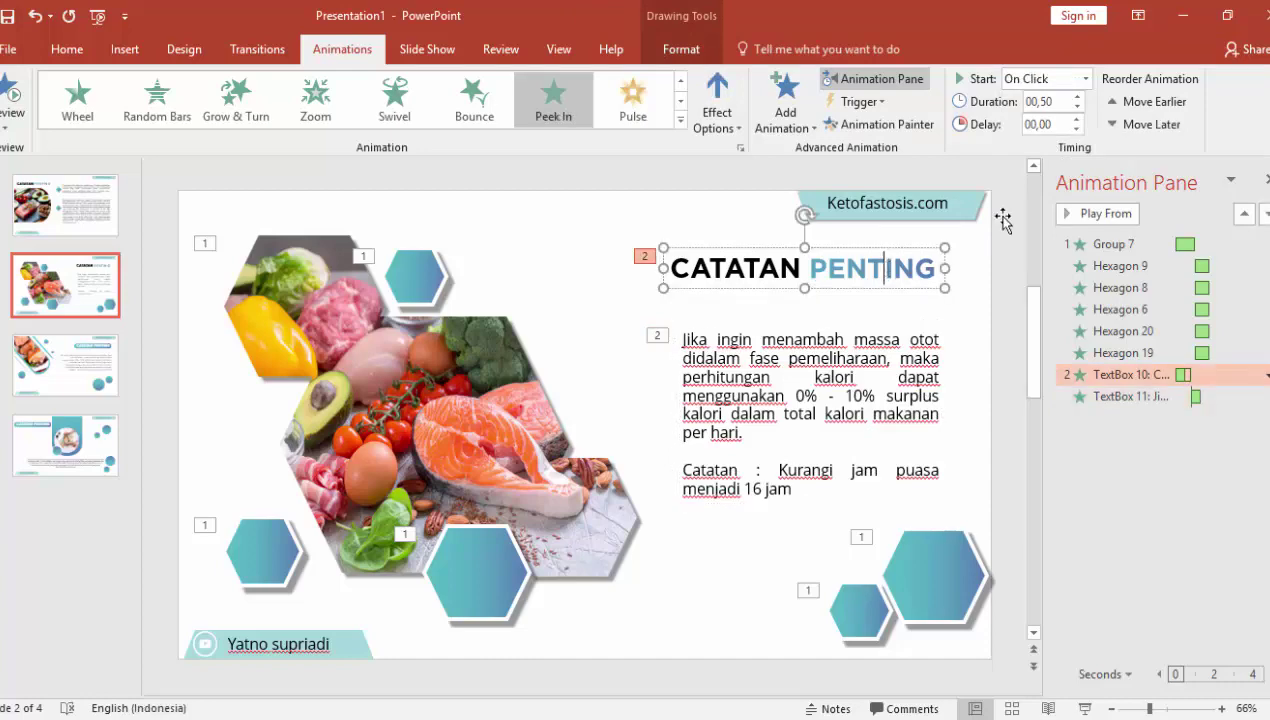
{"action": "left_click", "coordinate": [1098, 213]}
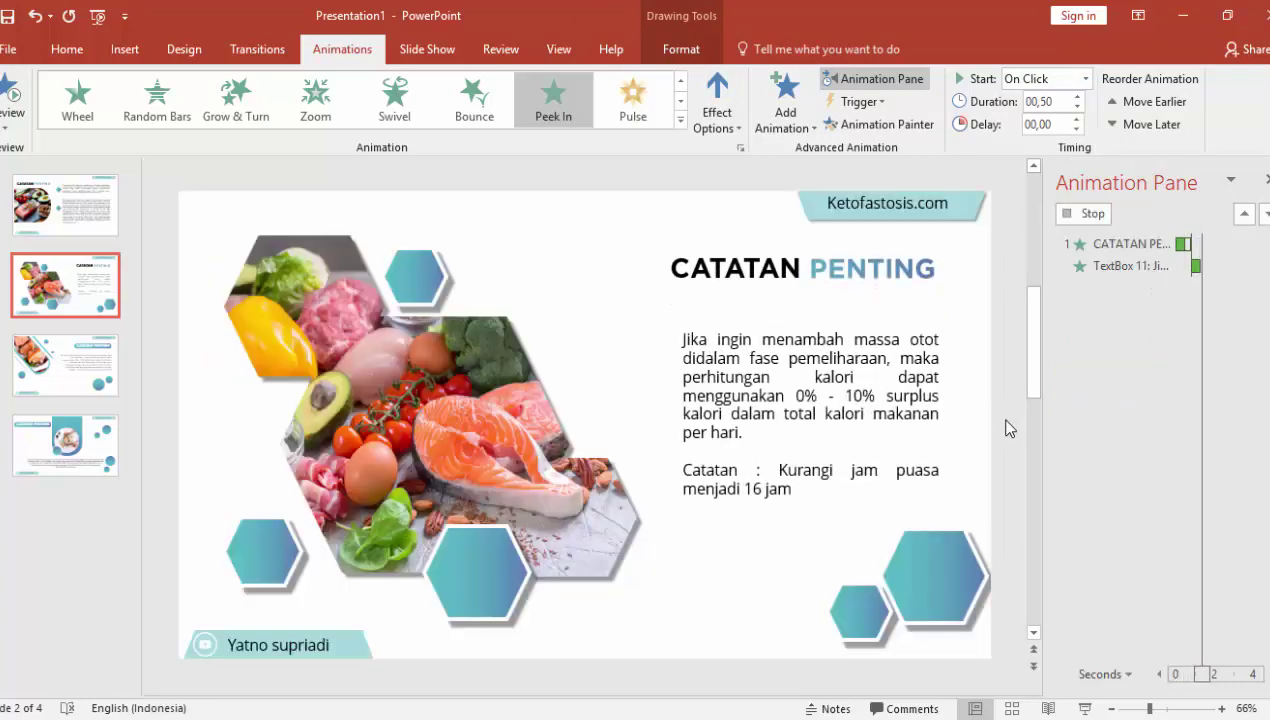
{"action": "left_click", "coordinate": [93, 360]}
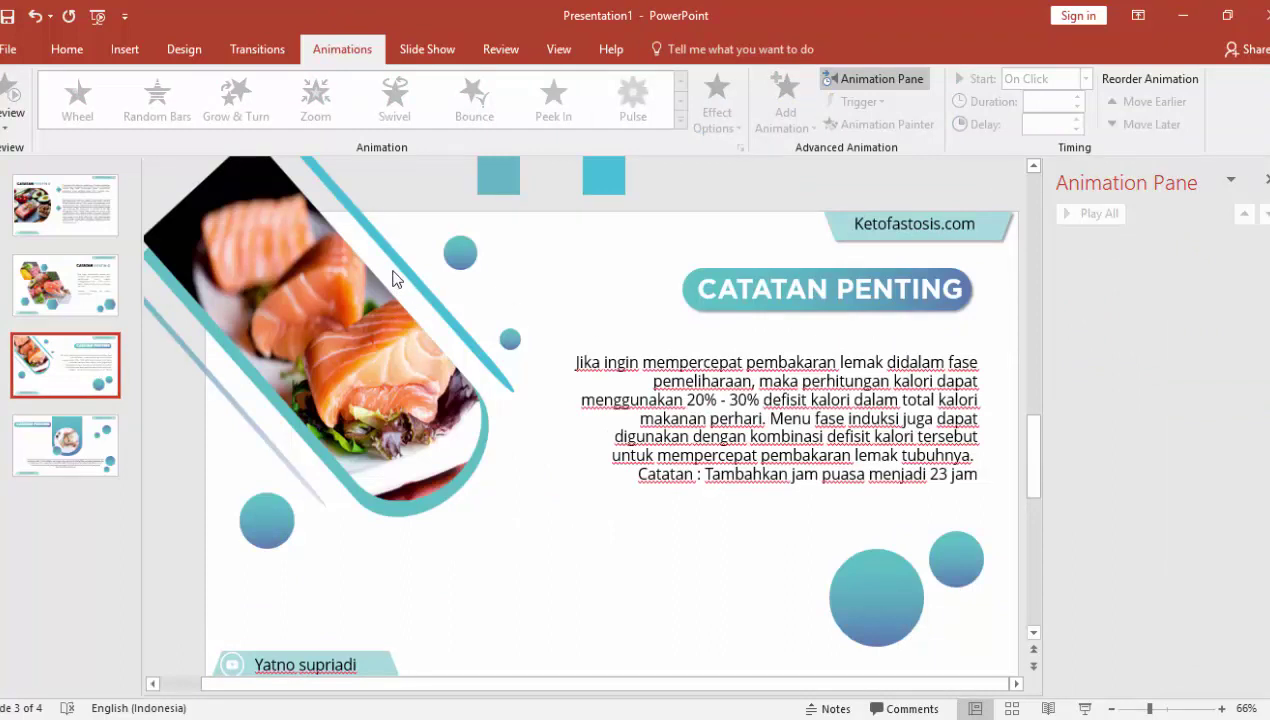
Group the salmon photo with its teal frame using Ctrl+G
{"action": "left_click", "coordinate": [386, 414]}
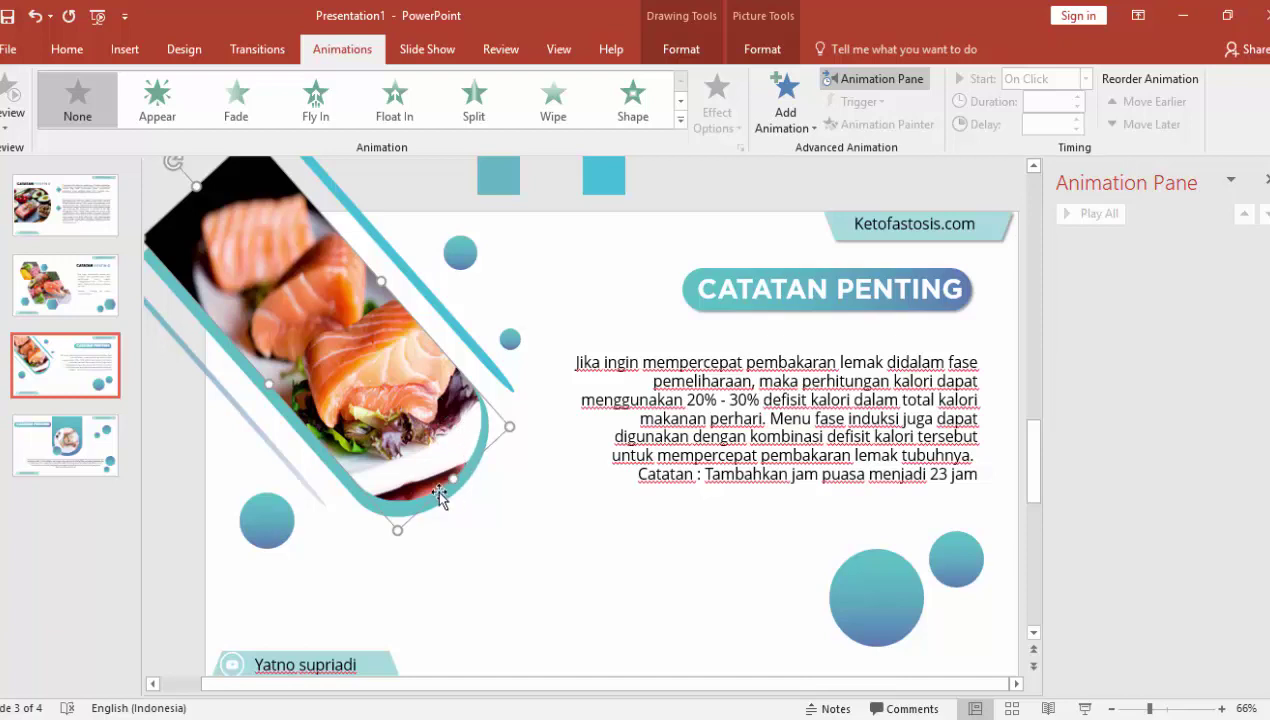
{"action": "left_click", "coordinate": [352, 490], "text": "shift"}
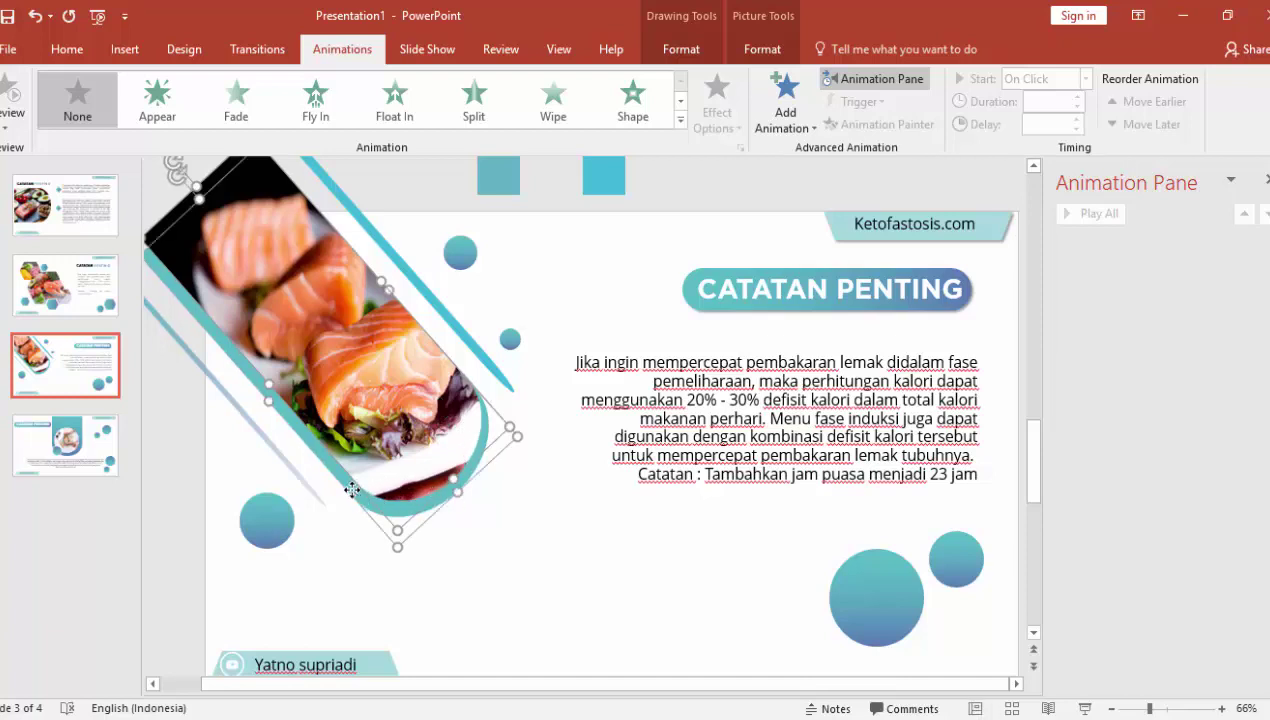
{"action": "key", "text": "ctrl+g"}
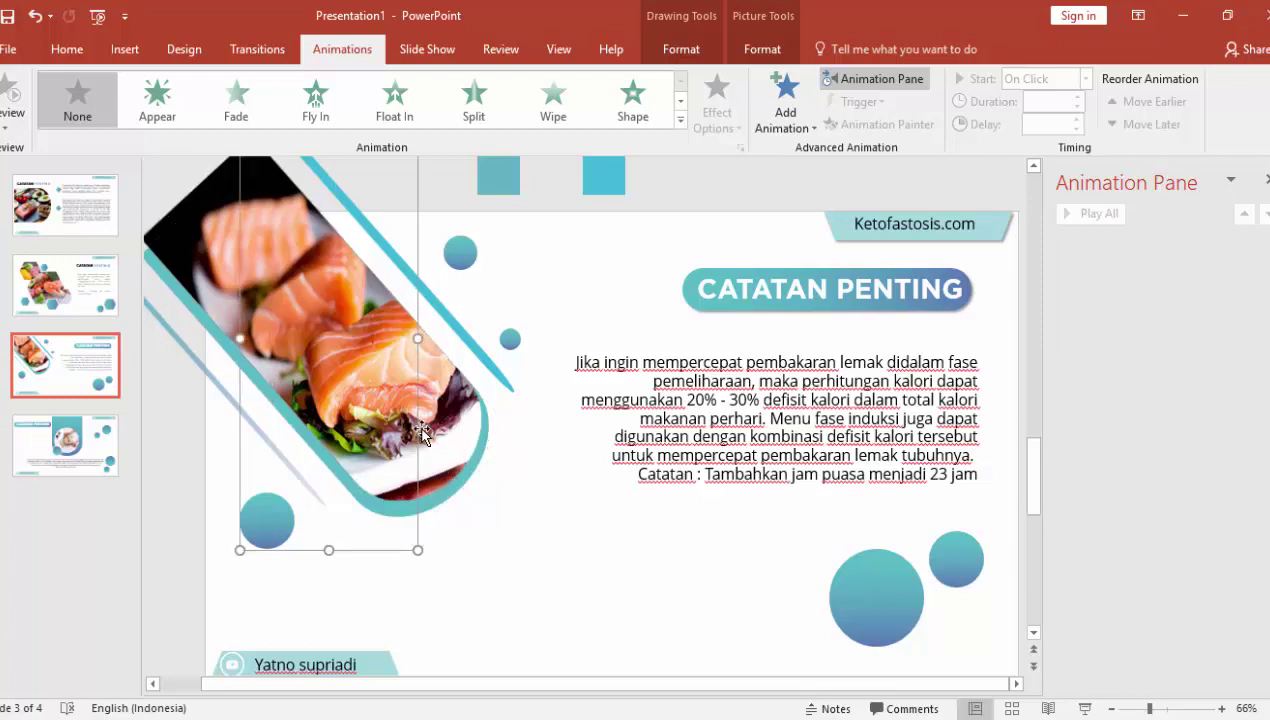
{"action": "left_click", "coordinate": [436, 423]}
{"action": "left_click", "coordinate": [510, 460]}
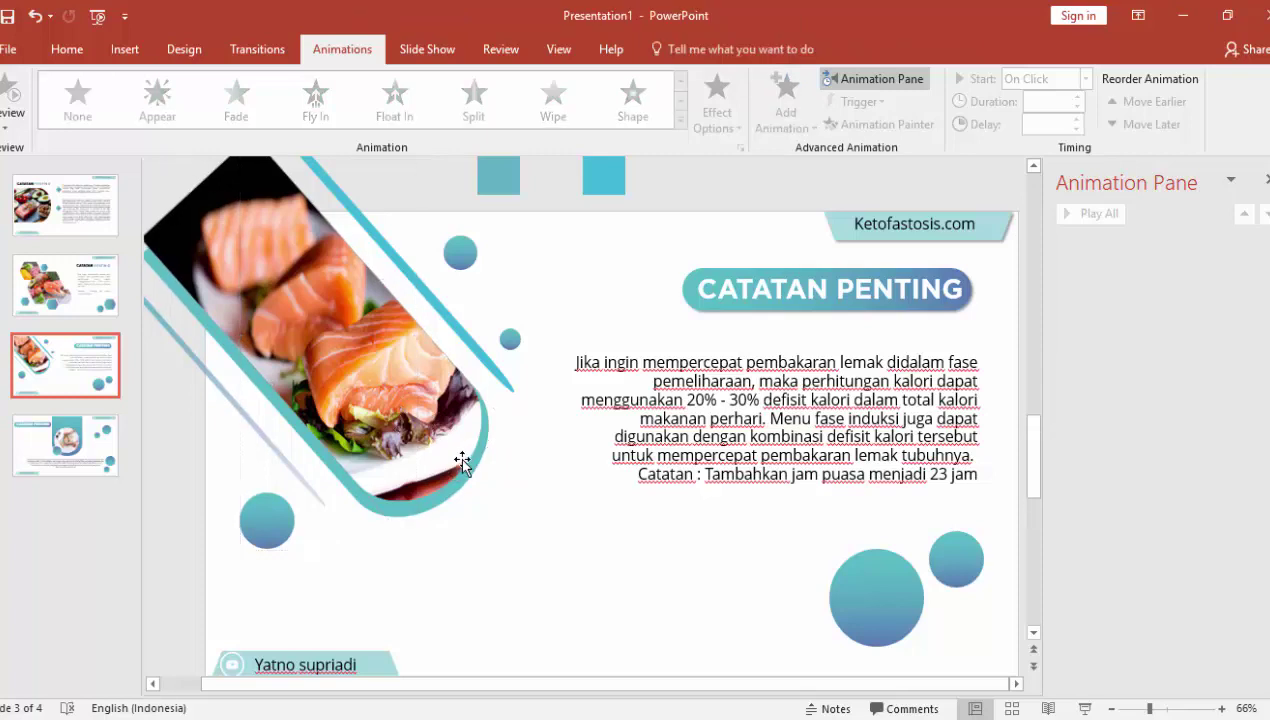
{"action": "left_click", "coordinate": [455, 458]}
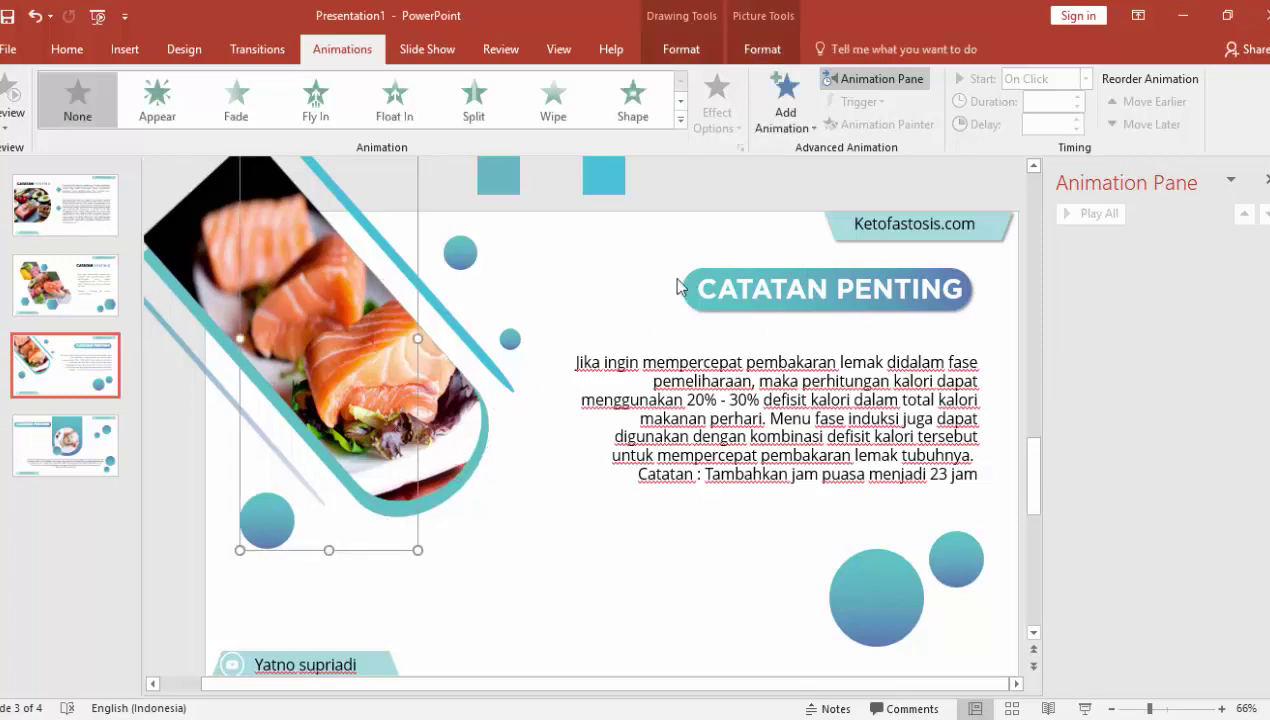
Give the photo group a Fly In entrance from the left lasting 01,00, and preview it
{"action": "left_click", "coordinate": [781, 106]}
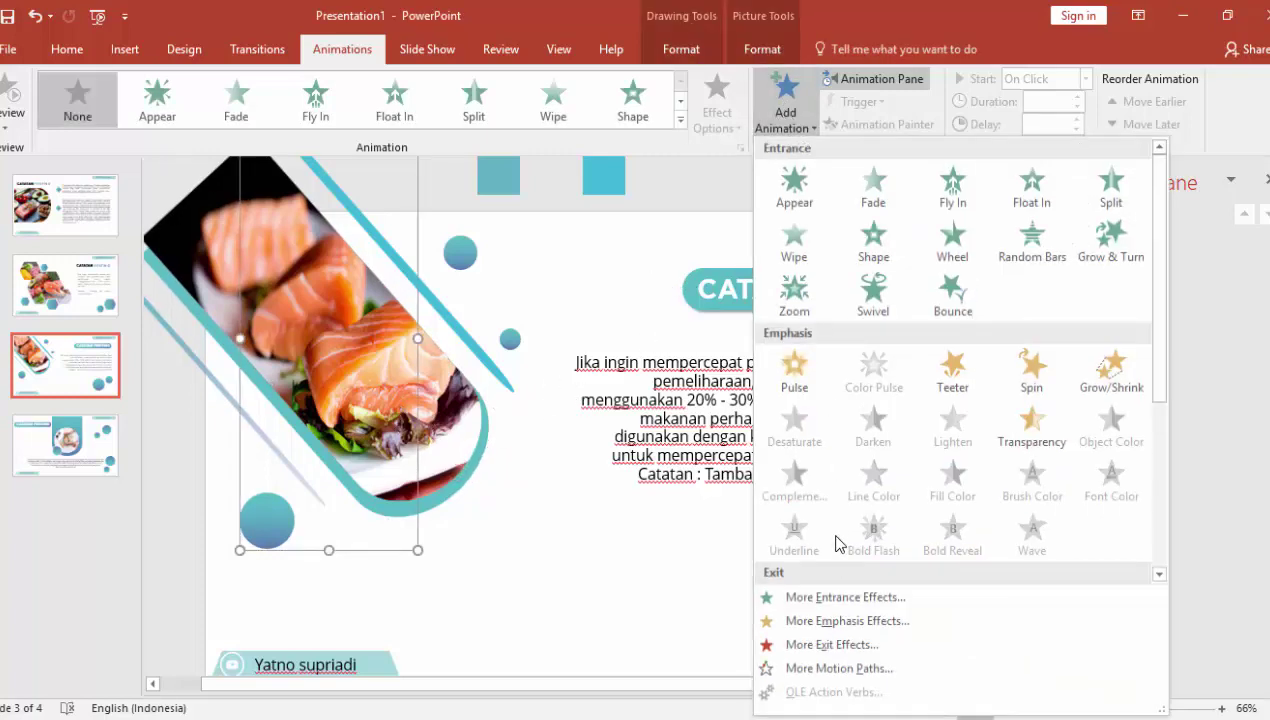
{"action": "left_click", "coordinate": [826, 597]}
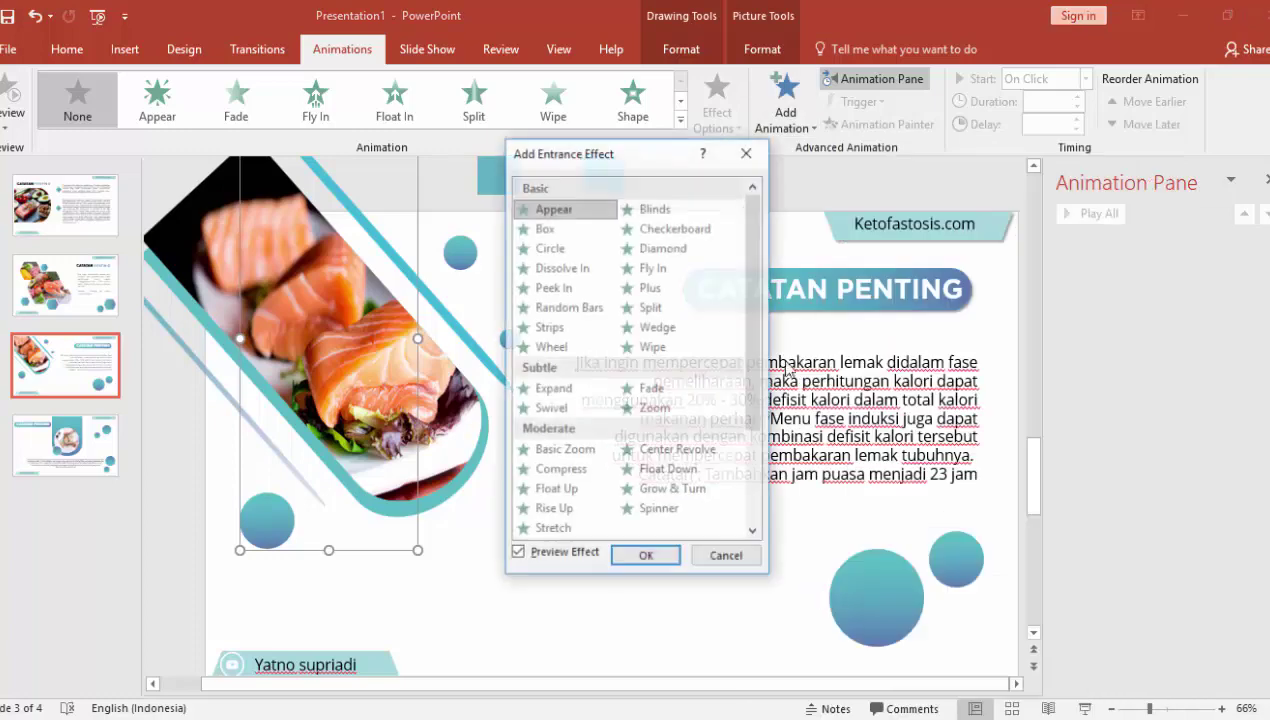
{"action": "left_click", "coordinate": [665, 266]}
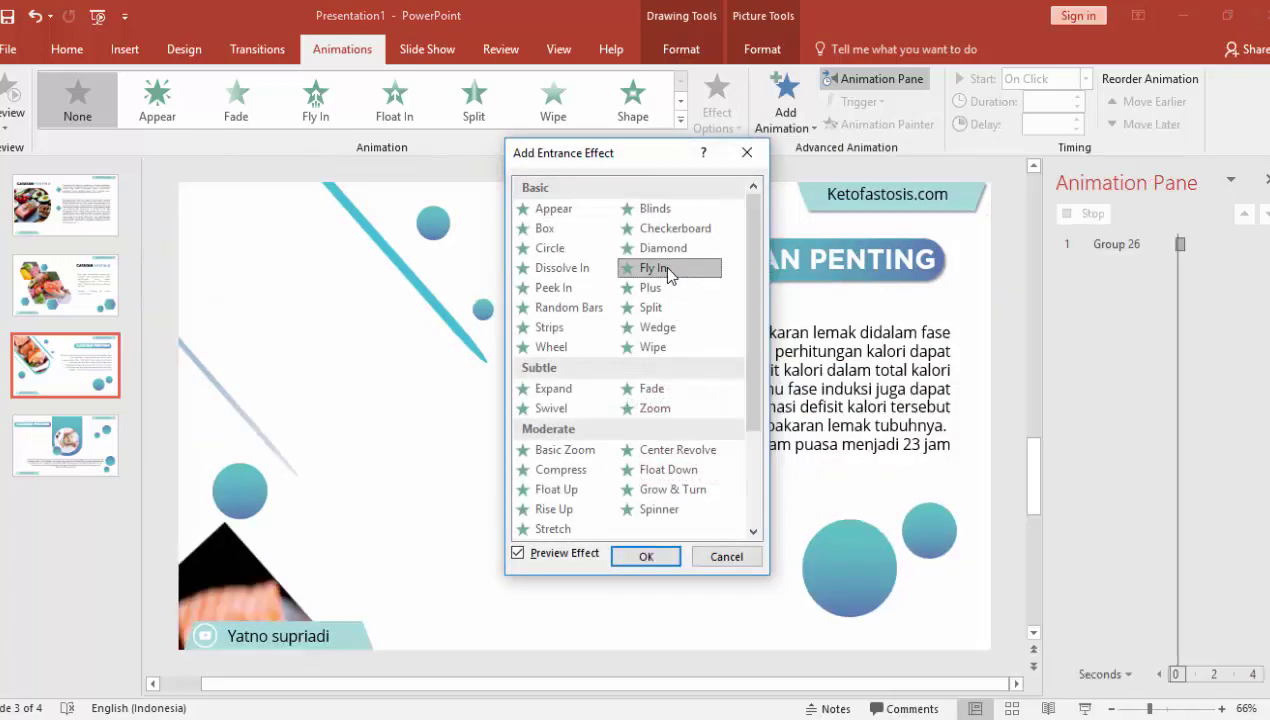
{"action": "left_click", "coordinate": [645, 557]}
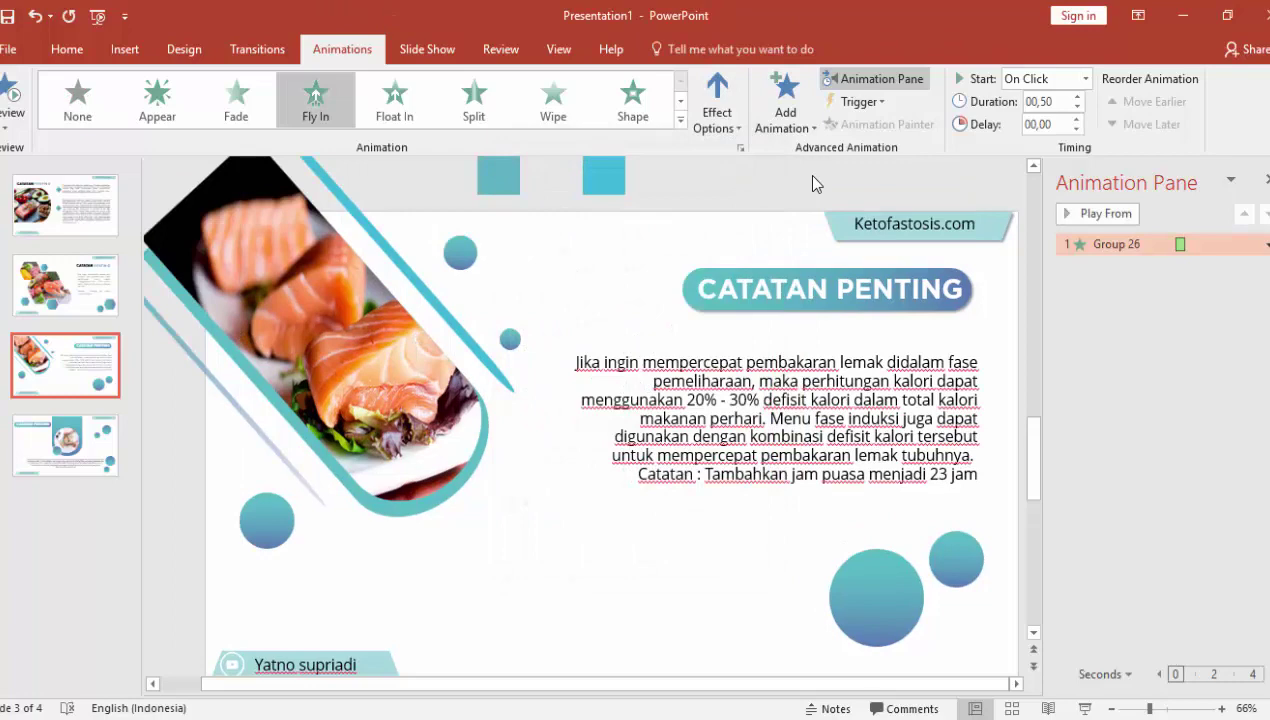
{"action": "left_click", "coordinate": [716, 105]}
{"action": "left_click", "coordinate": [733, 272]}
{"action": "left_click", "coordinate": [1077, 97]}
{"action": "left_click", "coordinate": [1062, 213]}
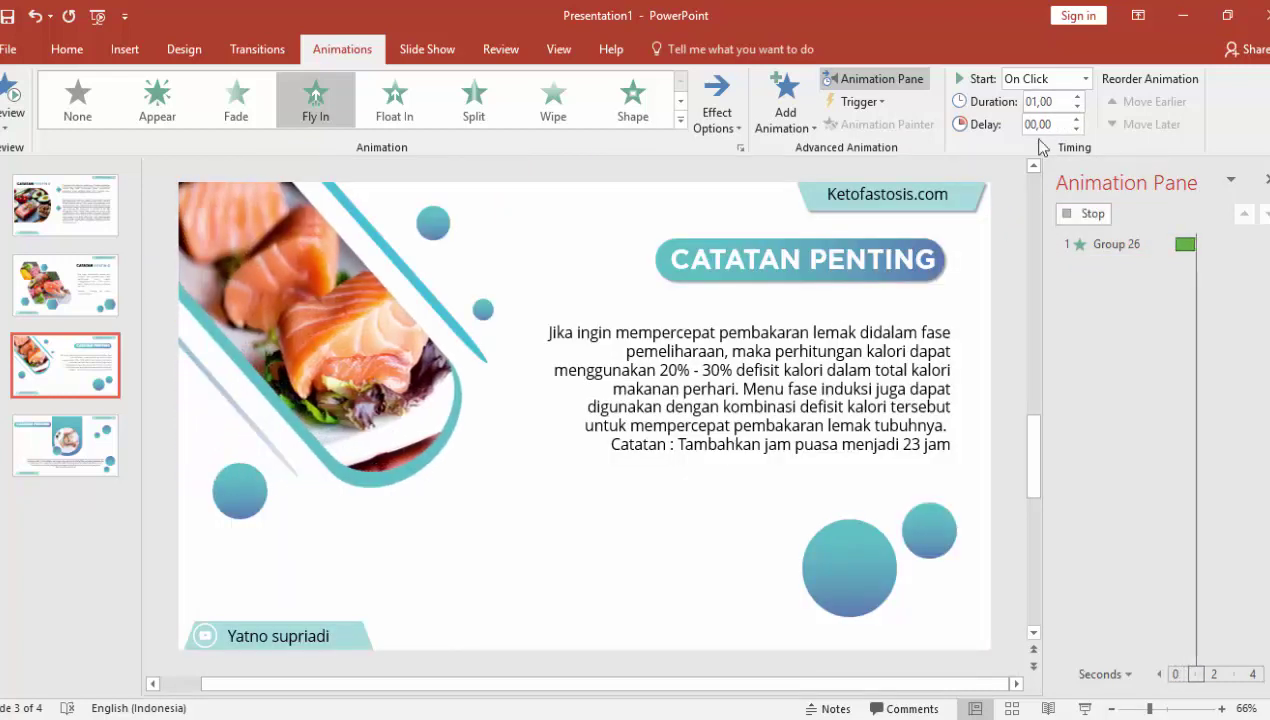
{"action": "left_click", "coordinate": [445, 315]}
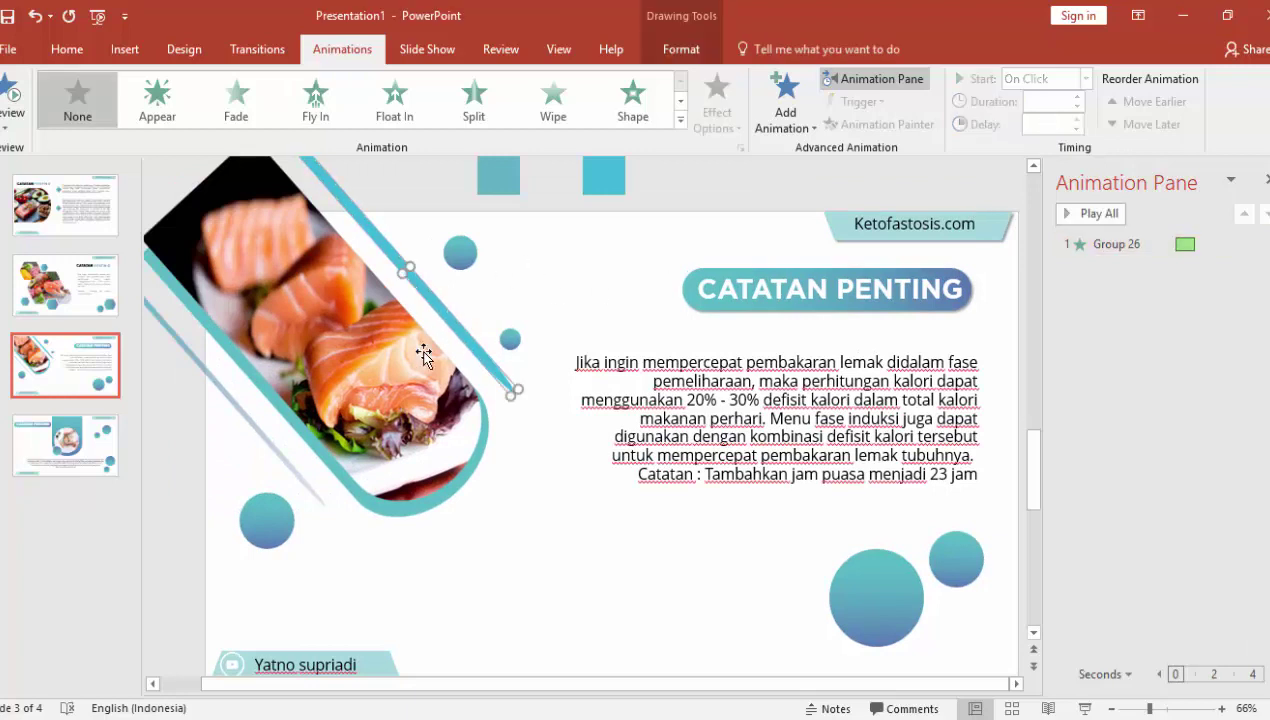
Paint the group's Fly In onto the diagonal blue line, flying in from the top
{"action": "left_click", "coordinate": [424, 355]}
{"action": "left_click", "coordinate": [878, 124]}
{"action": "left_click", "coordinate": [462, 334]}
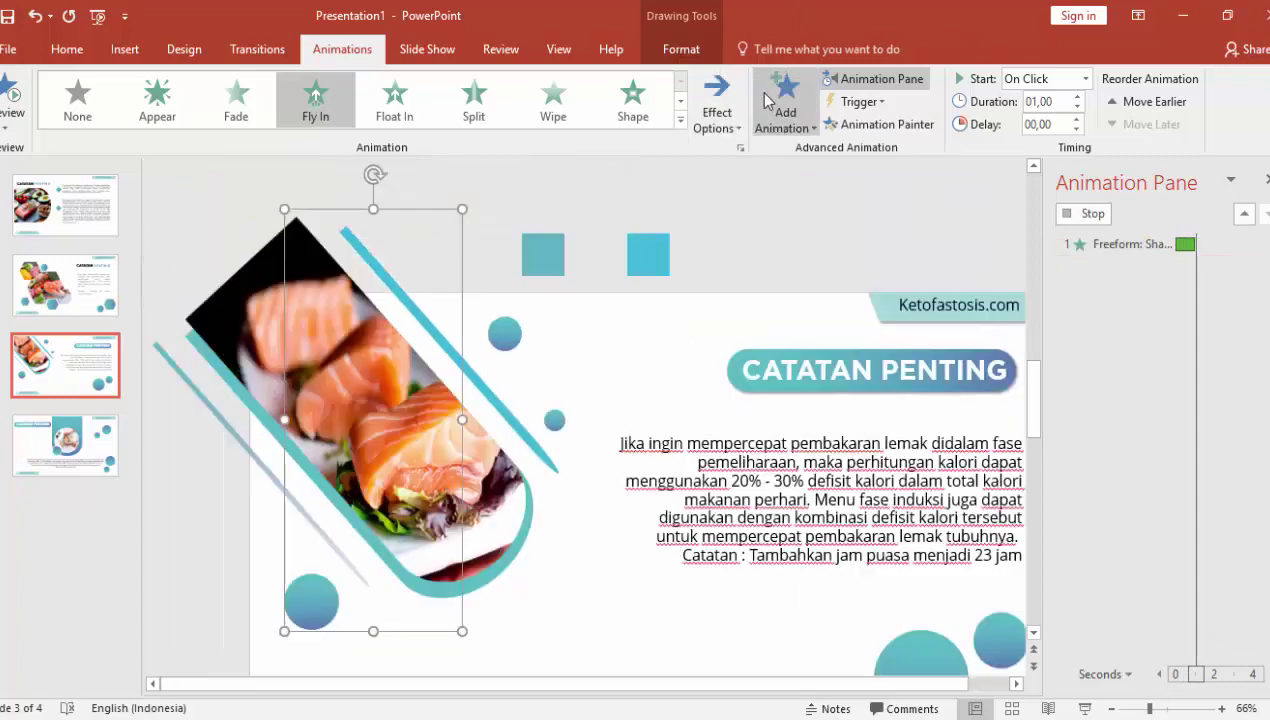
{"action": "left_click", "coordinate": [717, 115]}
{"action": "left_click", "coordinate": [720, 358]}
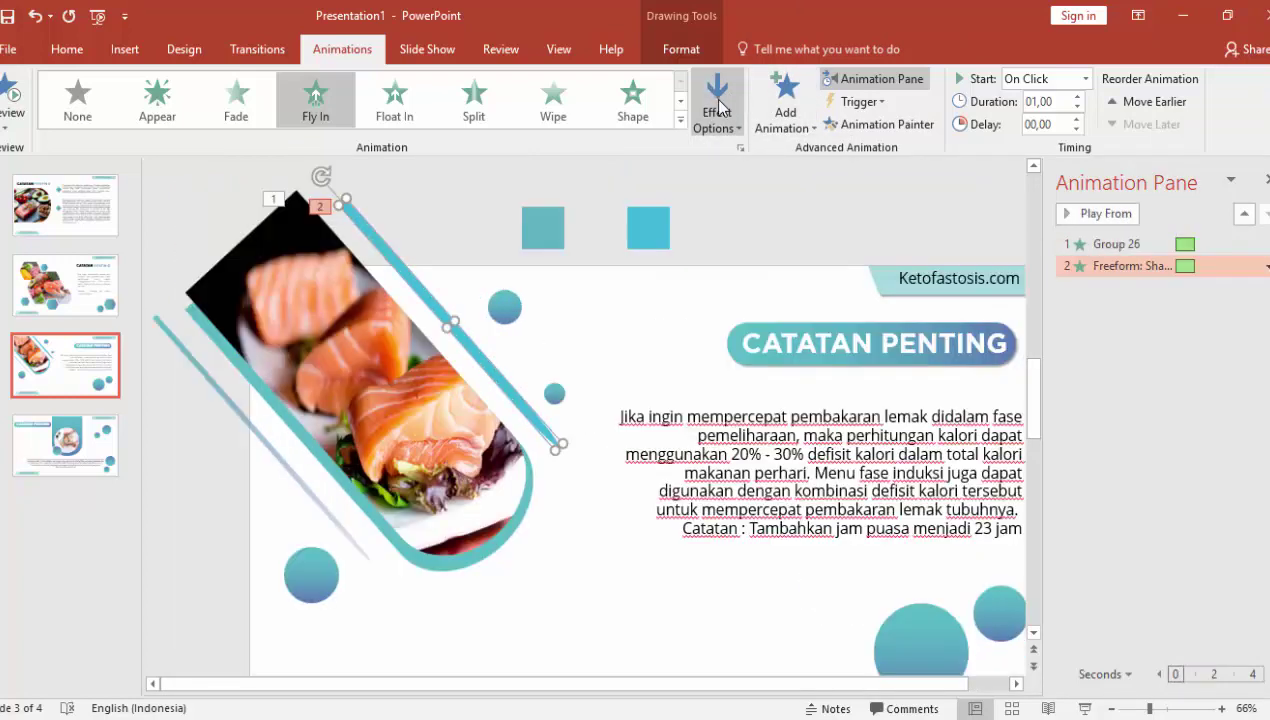
Paint the Fly In onto the pale diagonal line, set to come in from the bottom
{"action": "left_click", "coordinate": [880, 124]}
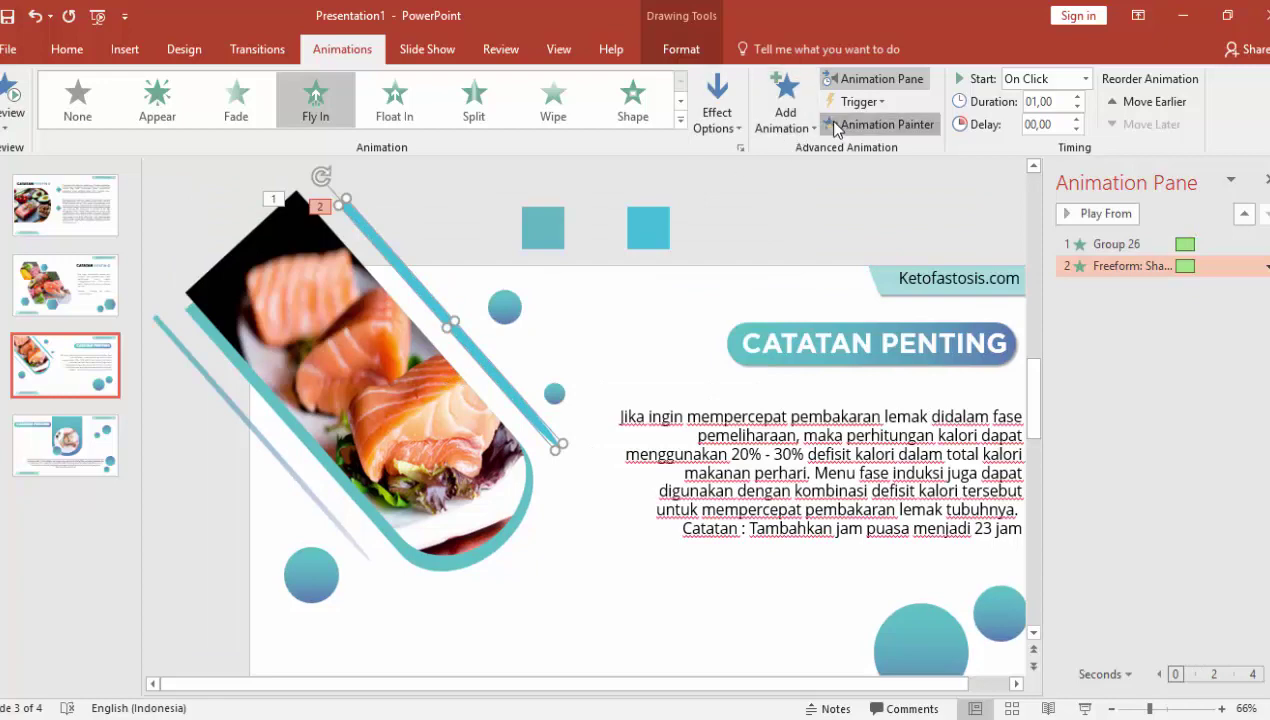
{"action": "left_click", "coordinate": [292, 470]}
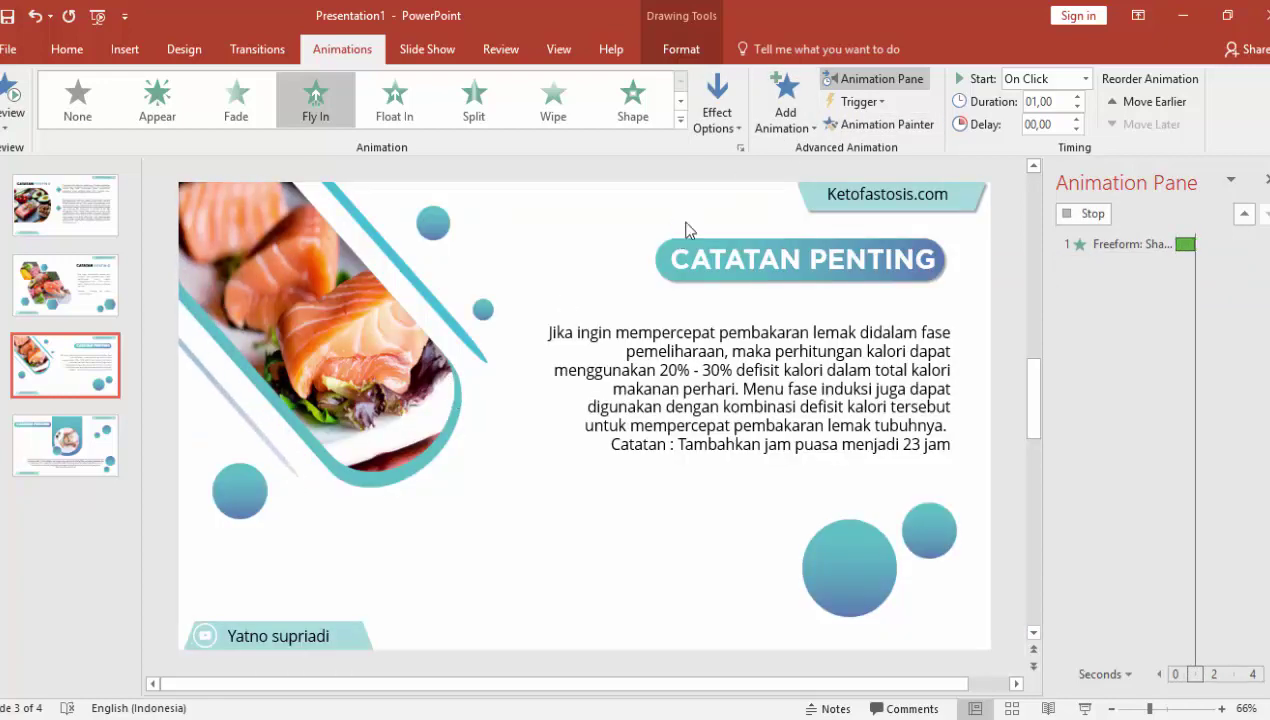
{"action": "left_click", "coordinate": [717, 112]}
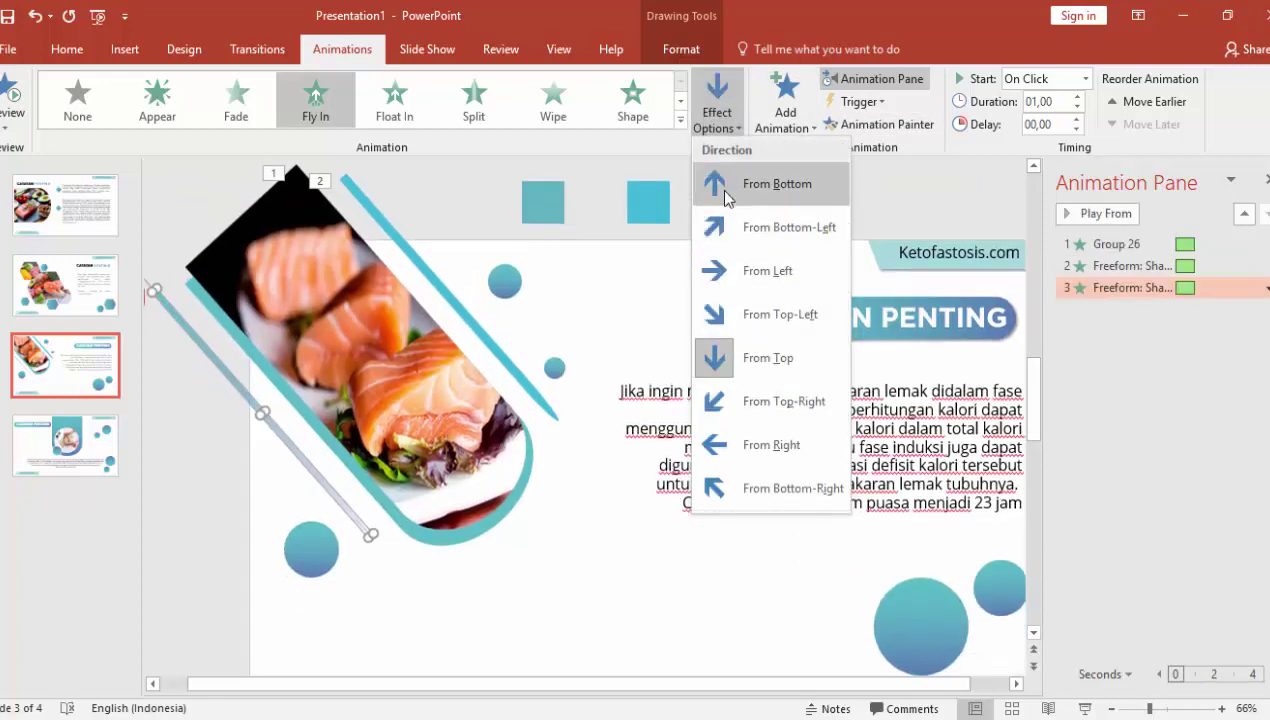
{"action": "left_click", "coordinate": [760, 184]}
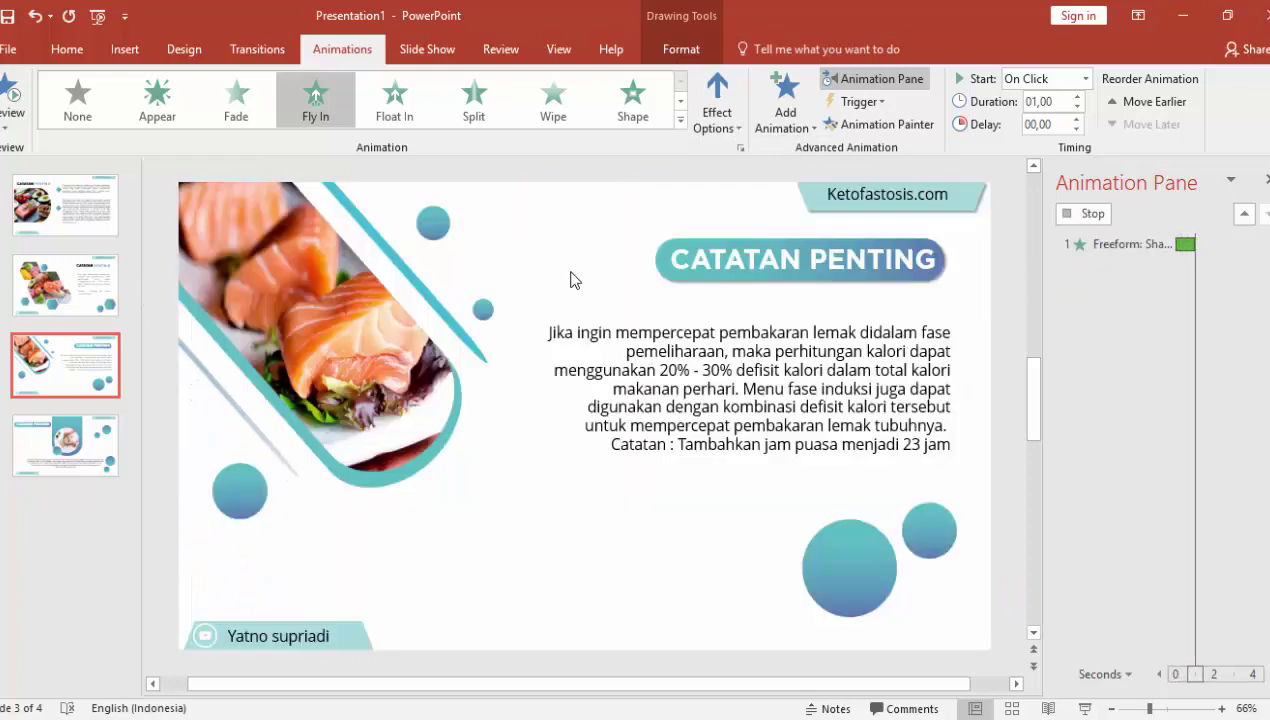
{"action": "left_click", "coordinate": [507, 279]}
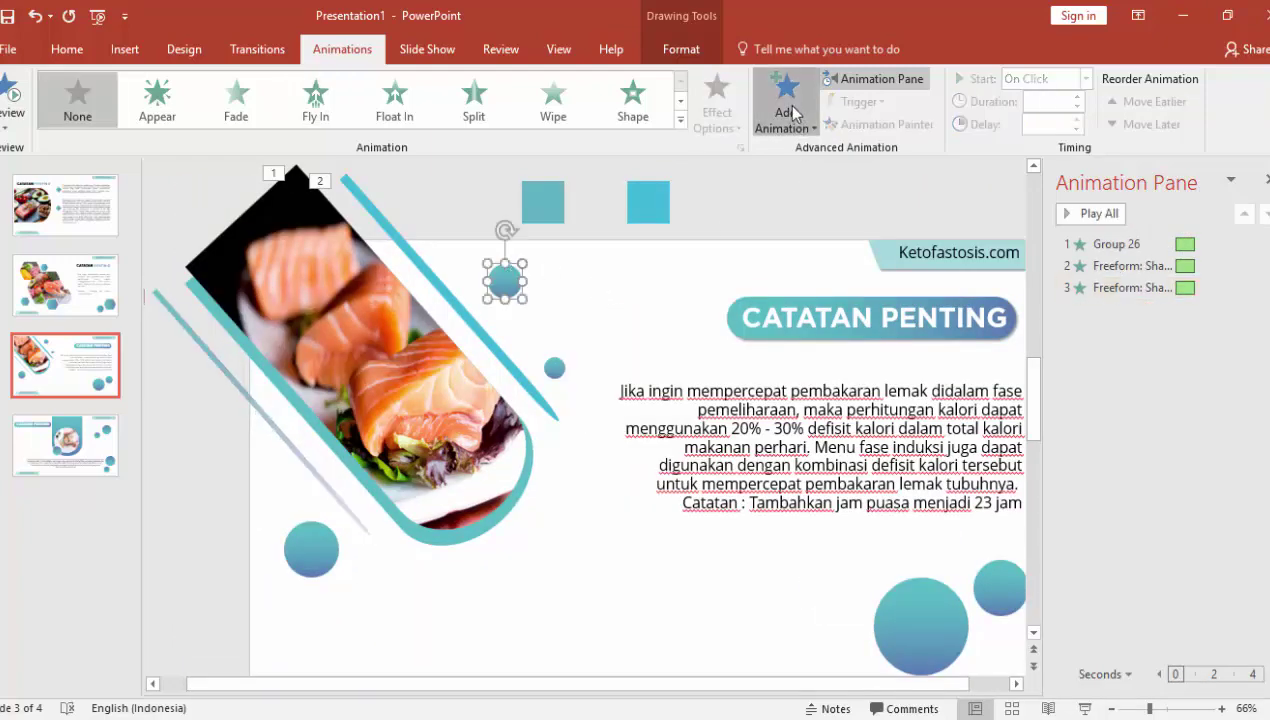
Give the top circle a Basic Zoom Out entrance starting With Previous with a 00,50 delay
{"action": "left_click", "coordinate": [785, 100]}
{"action": "left_click", "coordinate": [808, 595]}
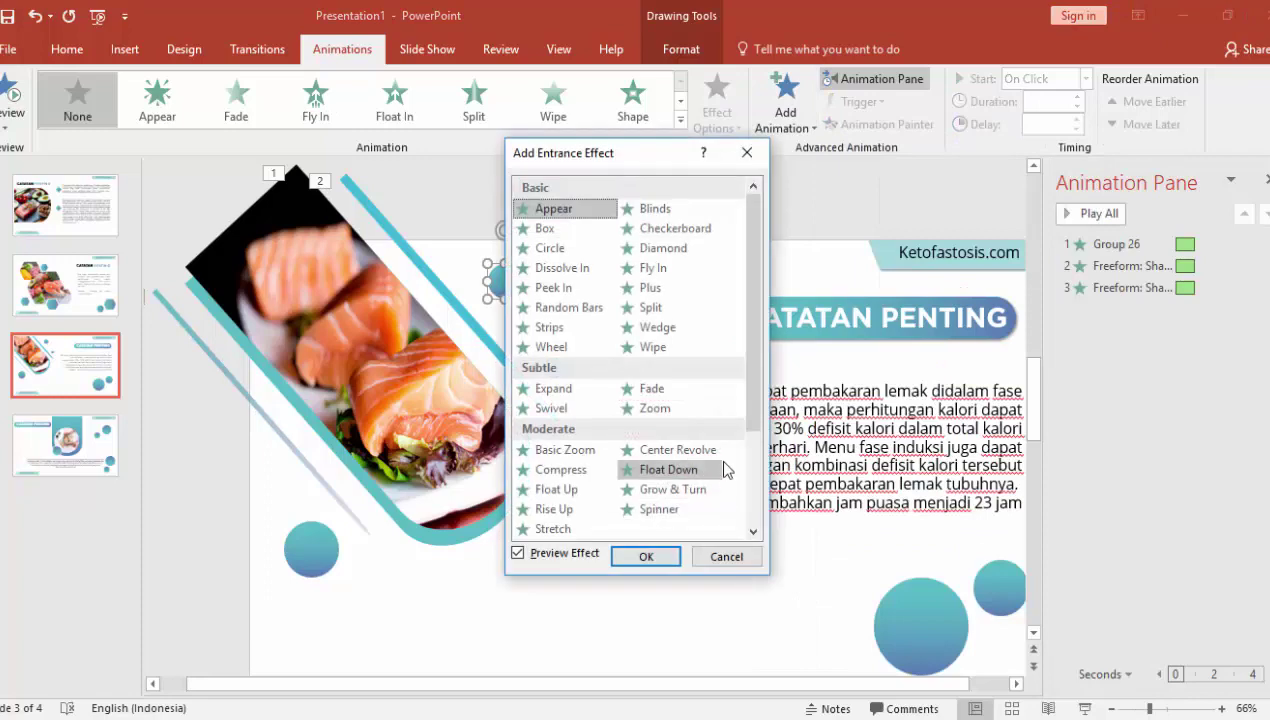
{"action": "scroll", "coordinate": [717, 452], "scroll_direction": "down", "scroll_amount": 3}
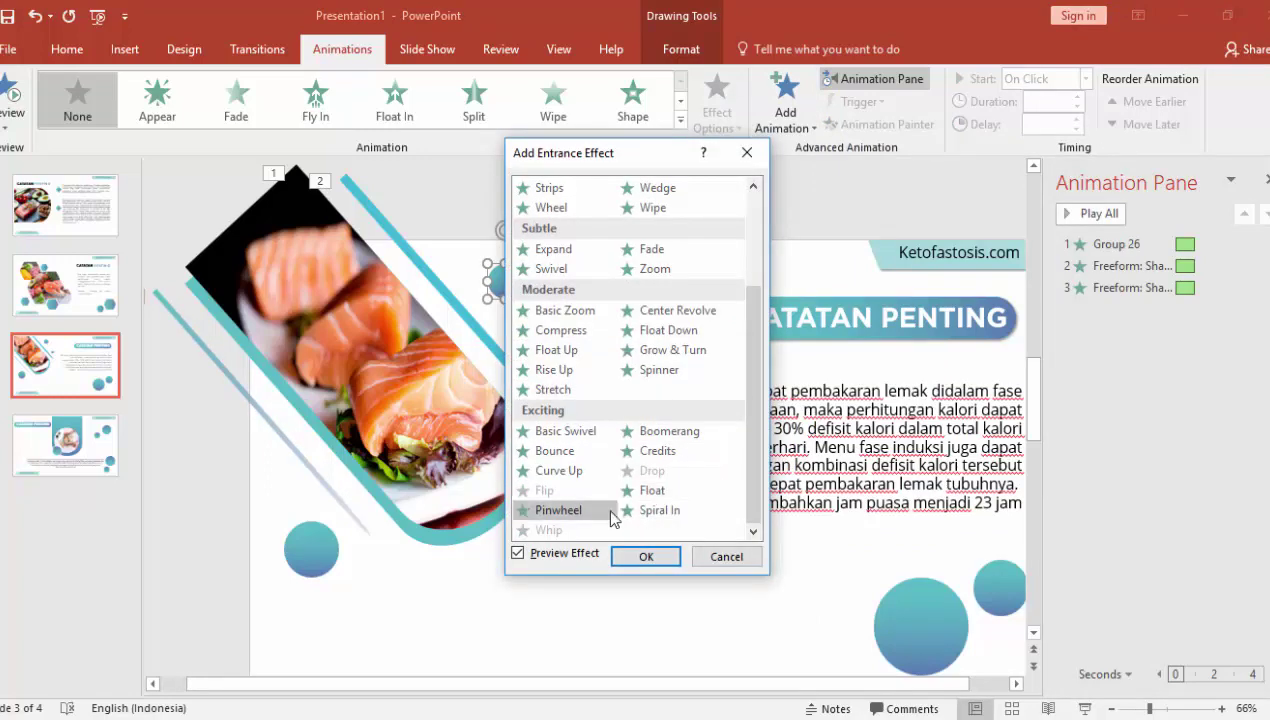
{"action": "left_click", "coordinate": [565, 310]}
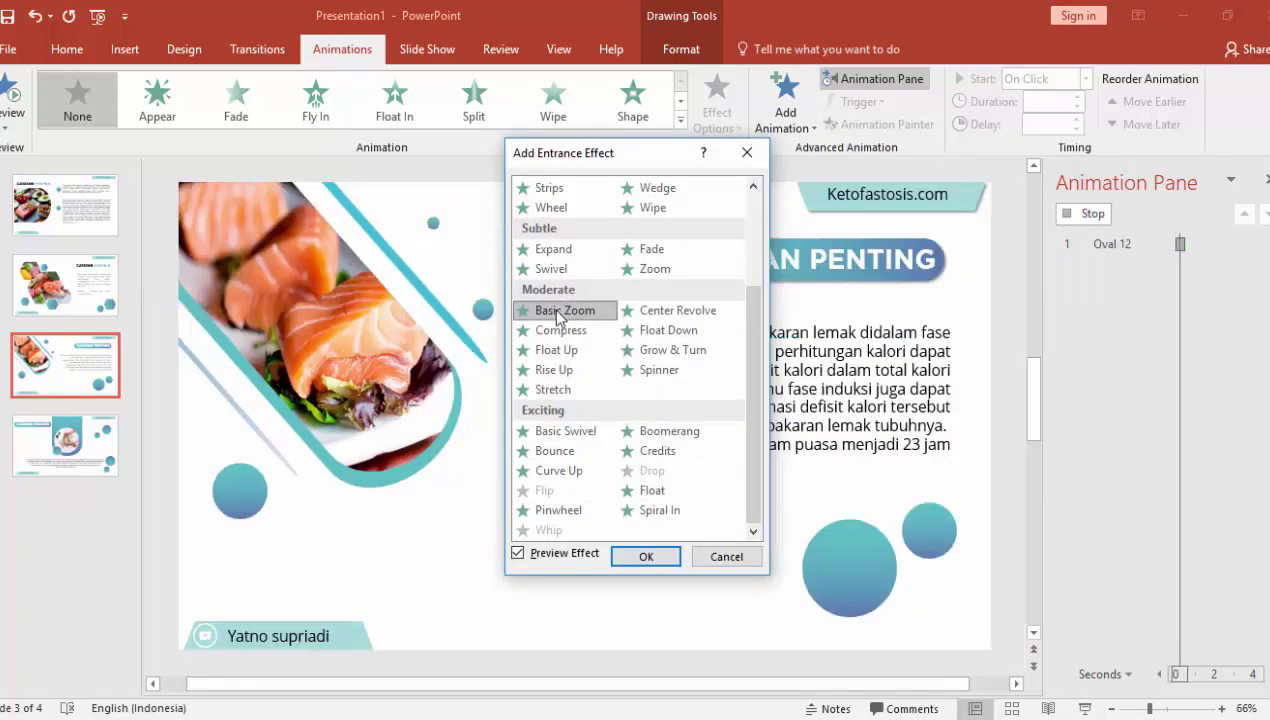
{"action": "left_click", "coordinate": [645, 556]}
{"action": "left_click", "coordinate": [717, 105]}
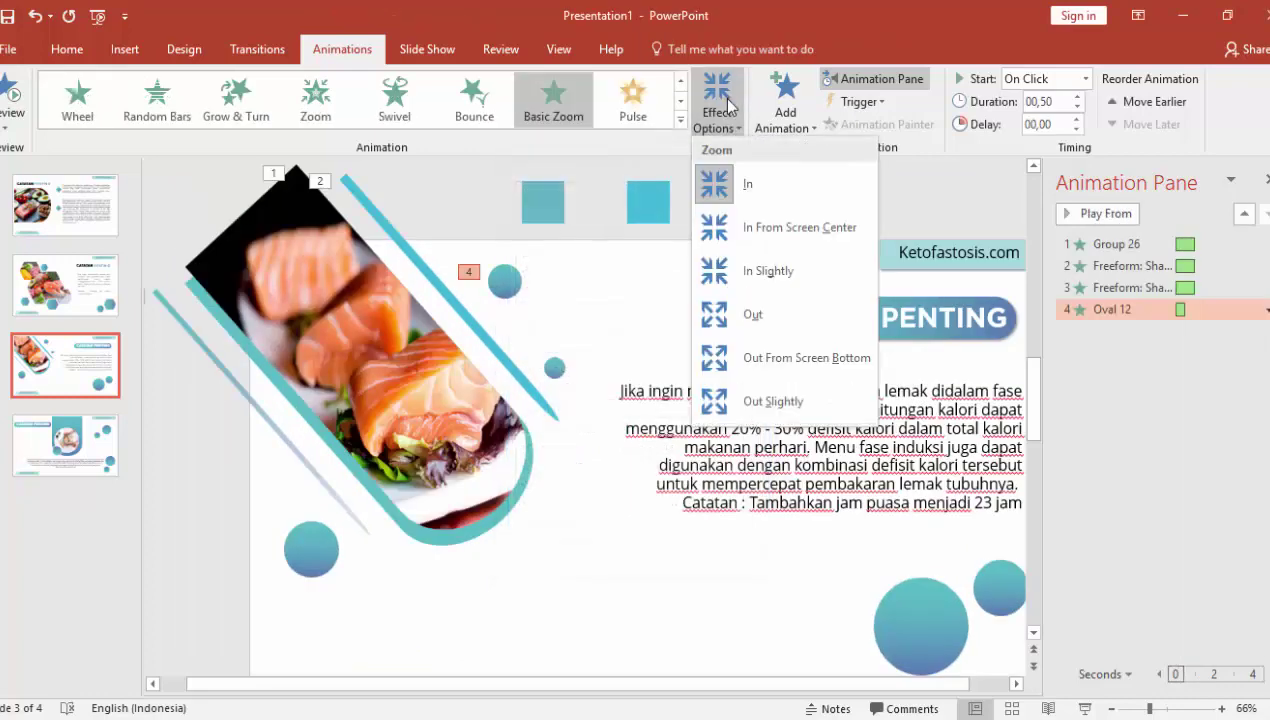
{"action": "left_click", "coordinate": [730, 315]}
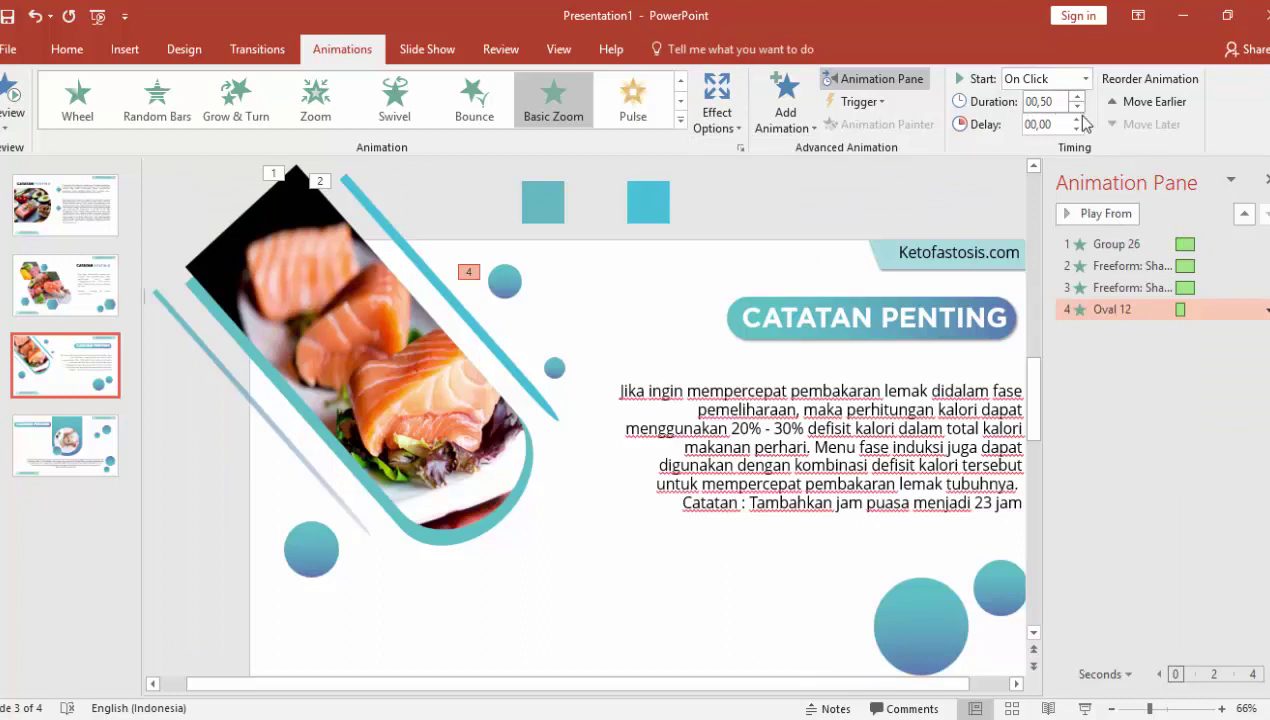
{"action": "left_click", "coordinate": [1084, 78]}
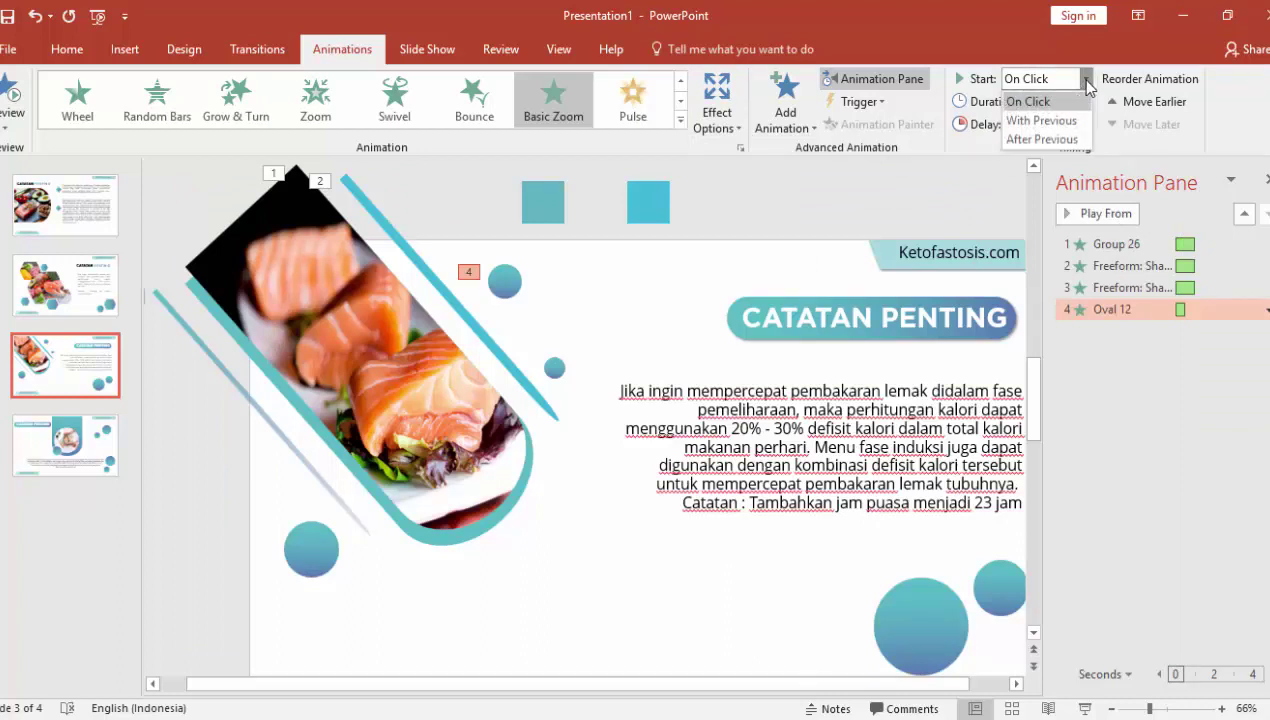
{"action": "left_click", "coordinate": [1045, 120]}
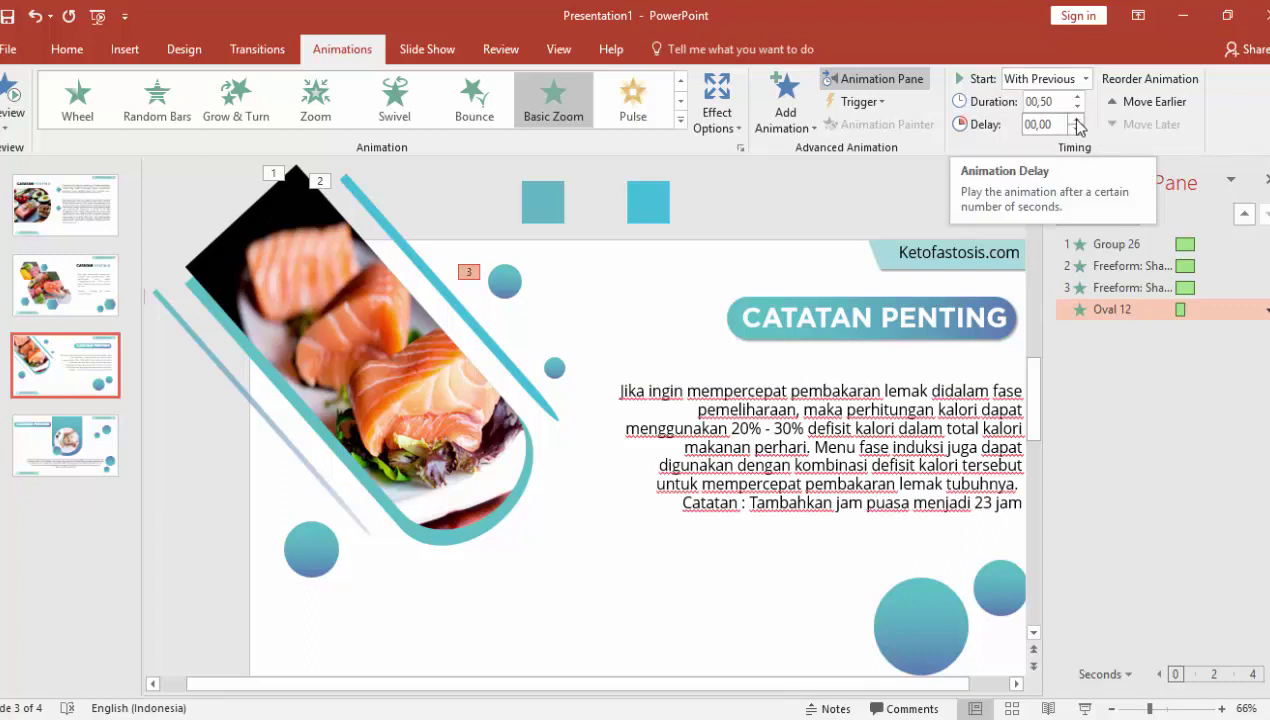
{"action": "left_click", "coordinate": [1077, 119]}
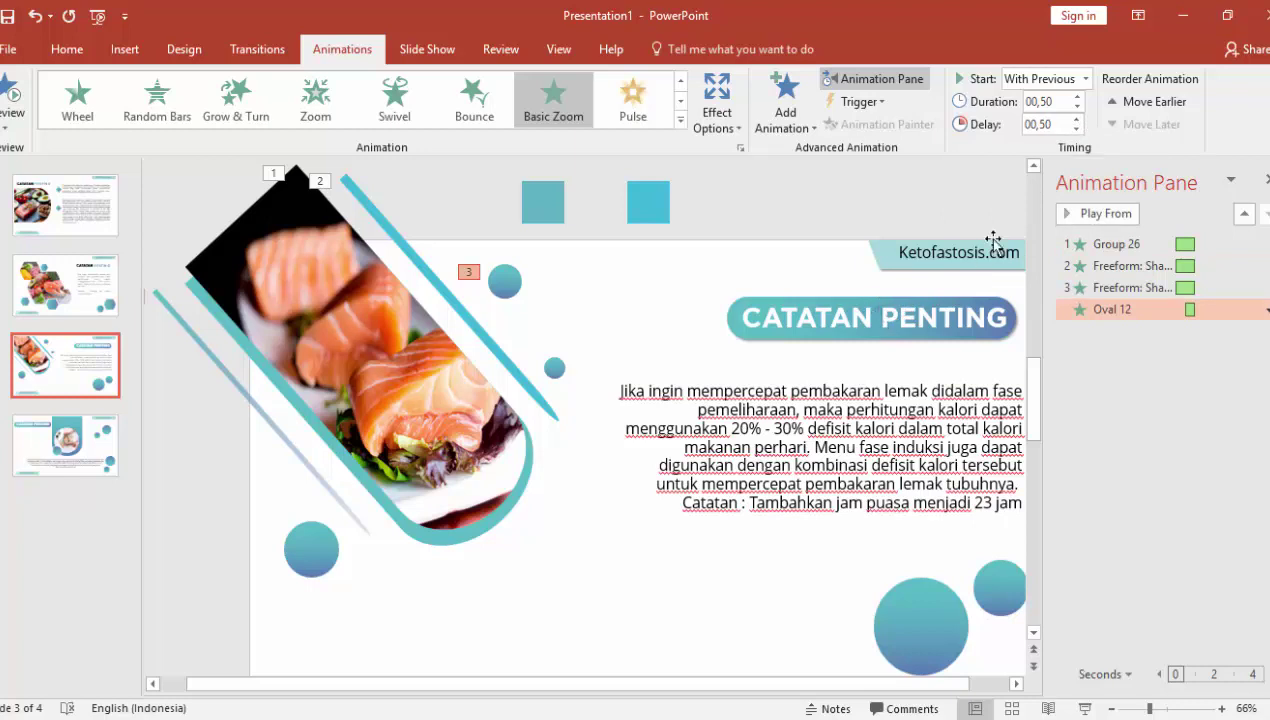
Paint the circle's zoom onto the bottom-left circle and both bottom-right circles
{"action": "left_click", "coordinate": [510, 283]}
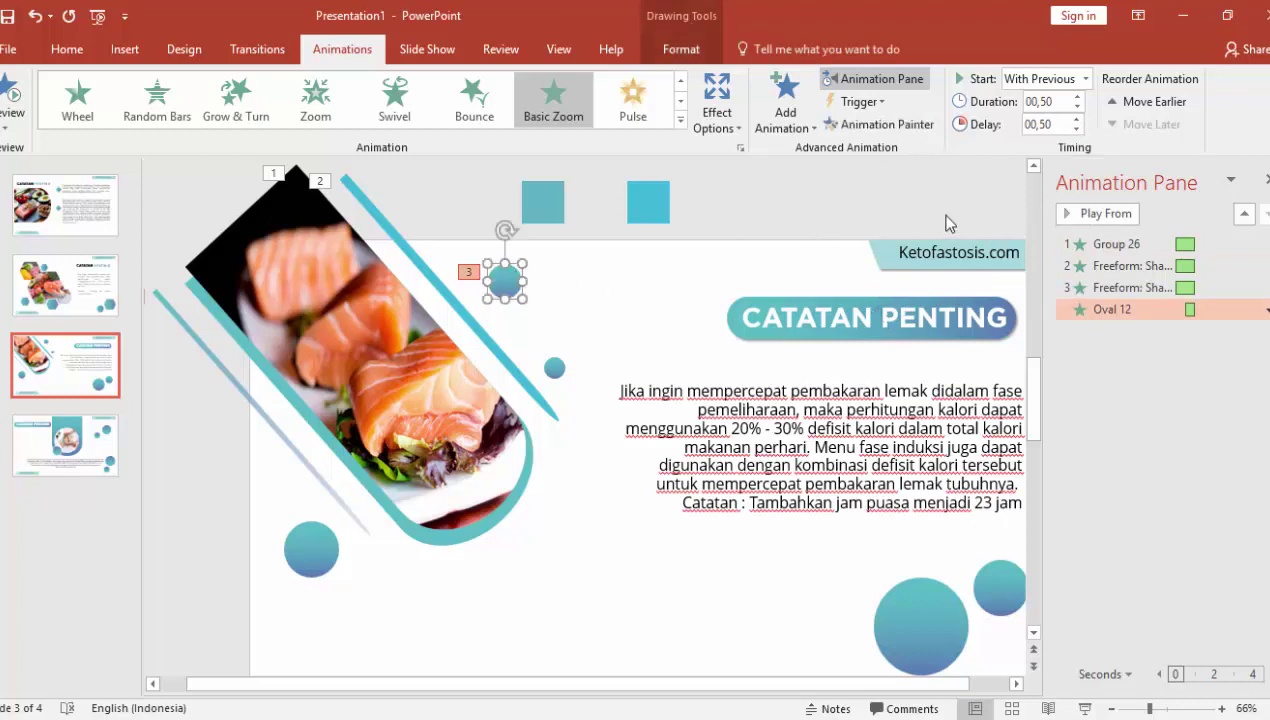
{"action": "left_click", "coordinate": [885, 124]}
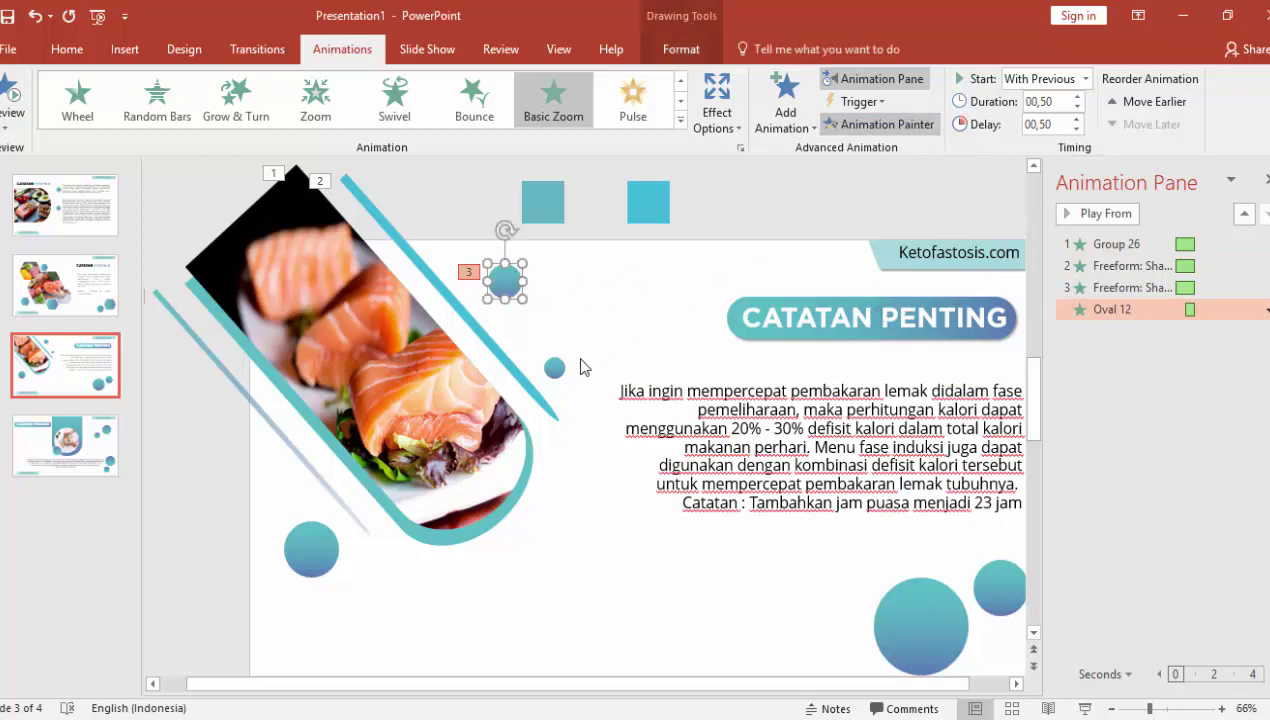
{"action": "left_click", "coordinate": [325, 544]}
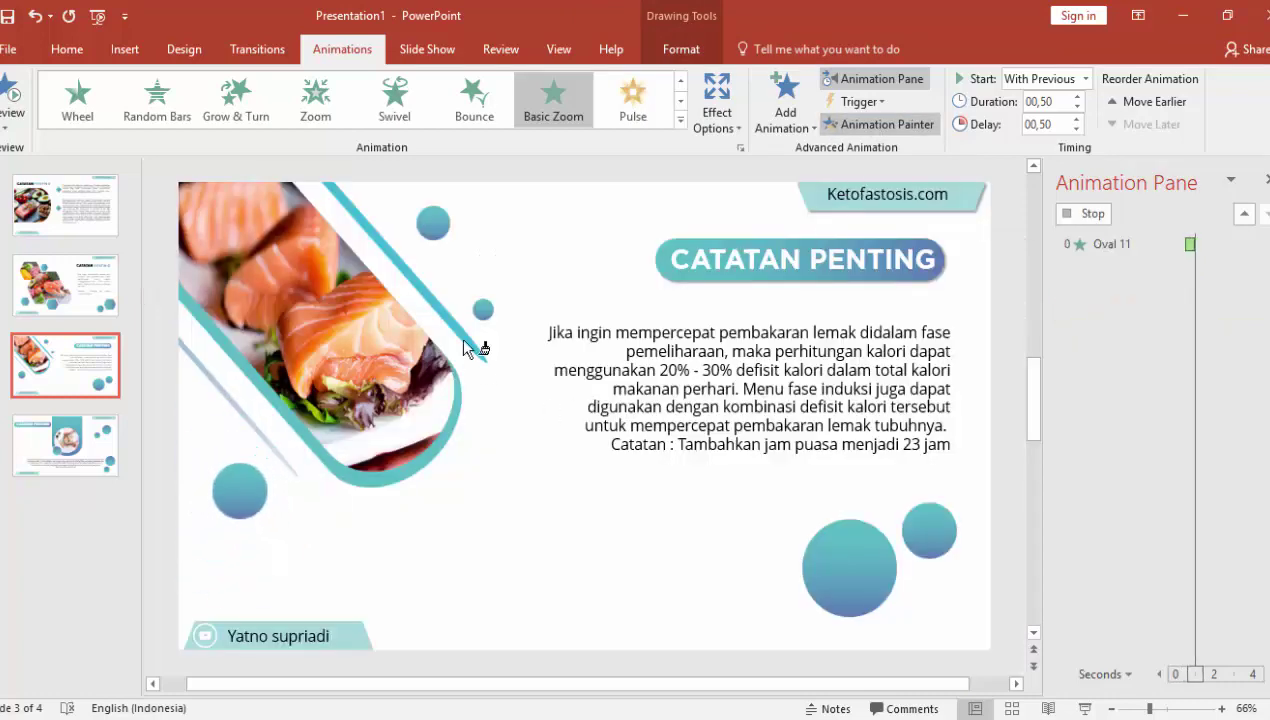
{"action": "left_click", "coordinate": [858, 126]}
{"action": "left_click", "coordinate": [941, 618]}
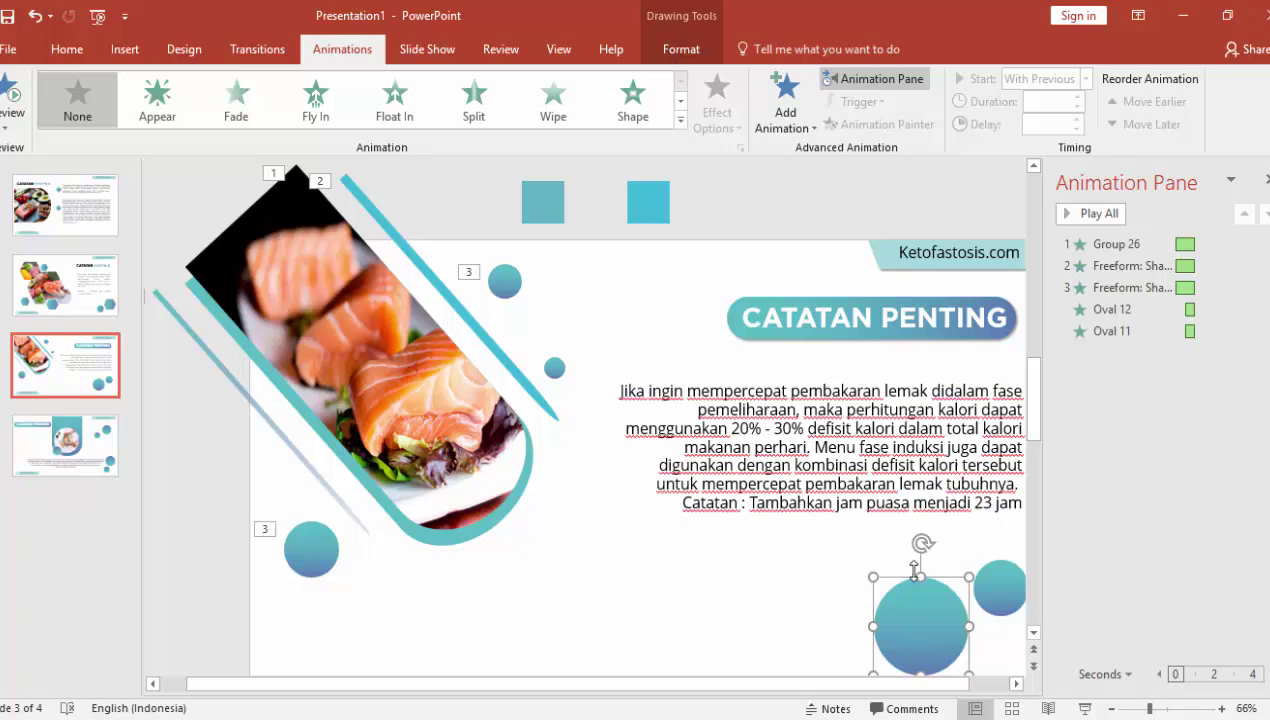
{"action": "left_click", "coordinate": [340, 560]}
{"action": "left_click", "coordinate": [868, 124]}
{"action": "left_click", "coordinate": [926, 605]}
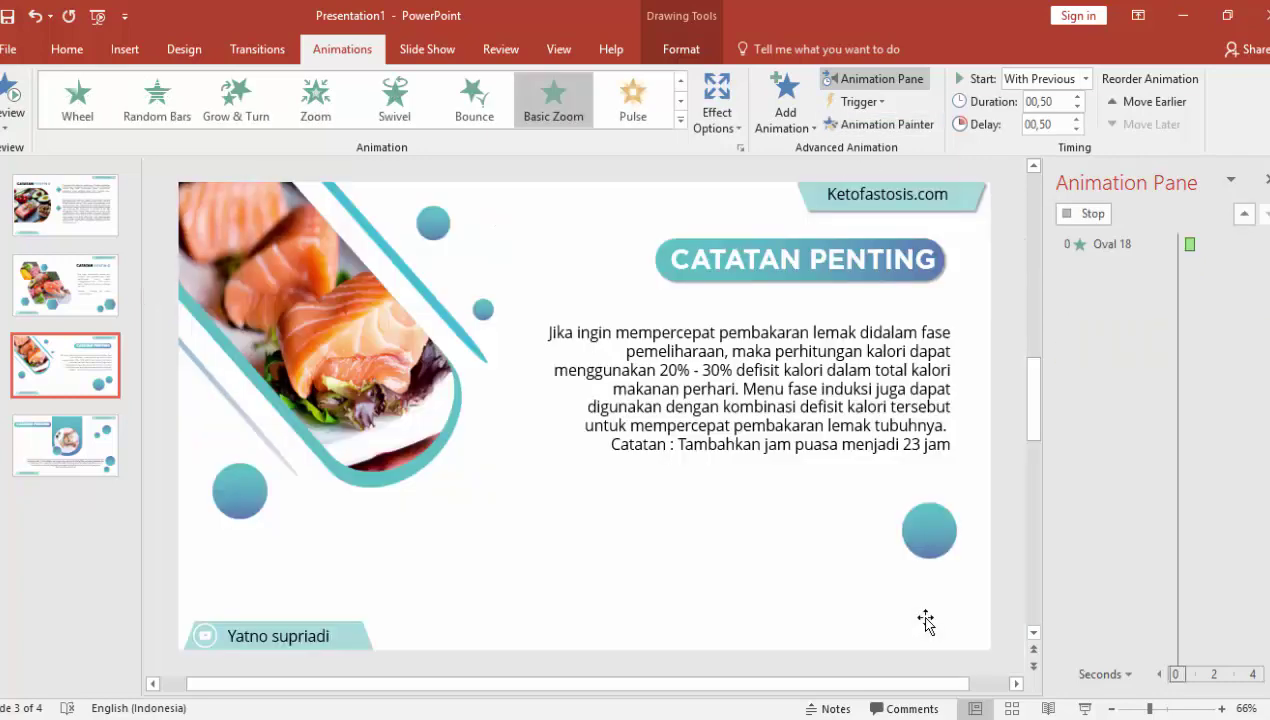
{"action": "left_click", "coordinate": [885, 124]}
{"action": "left_click", "coordinate": [985, 597]}
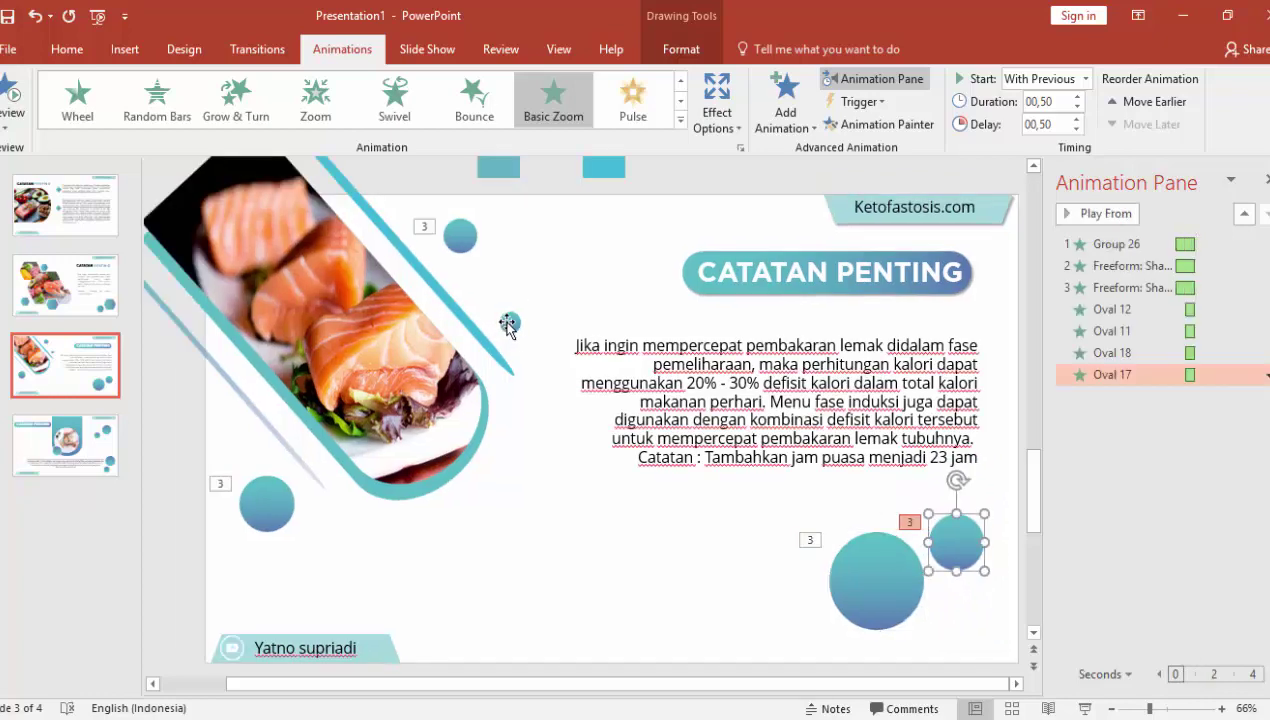
Paint the zoom onto the small circle beside the photo, then preview from the third animation
{"action": "left_click", "coordinate": [508, 324]}
{"action": "left_click", "coordinate": [463, 236]}
{"action": "left_click", "coordinate": [868, 124]}
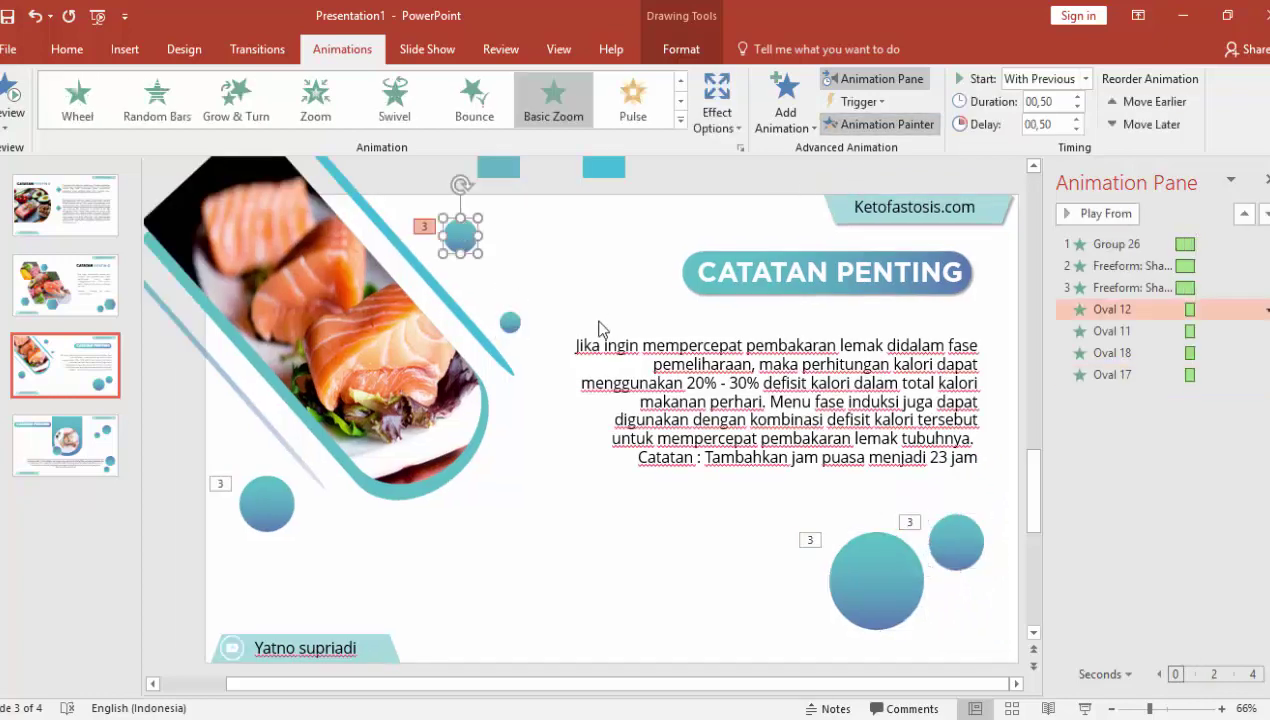
{"action": "left_click", "coordinate": [508, 324]}
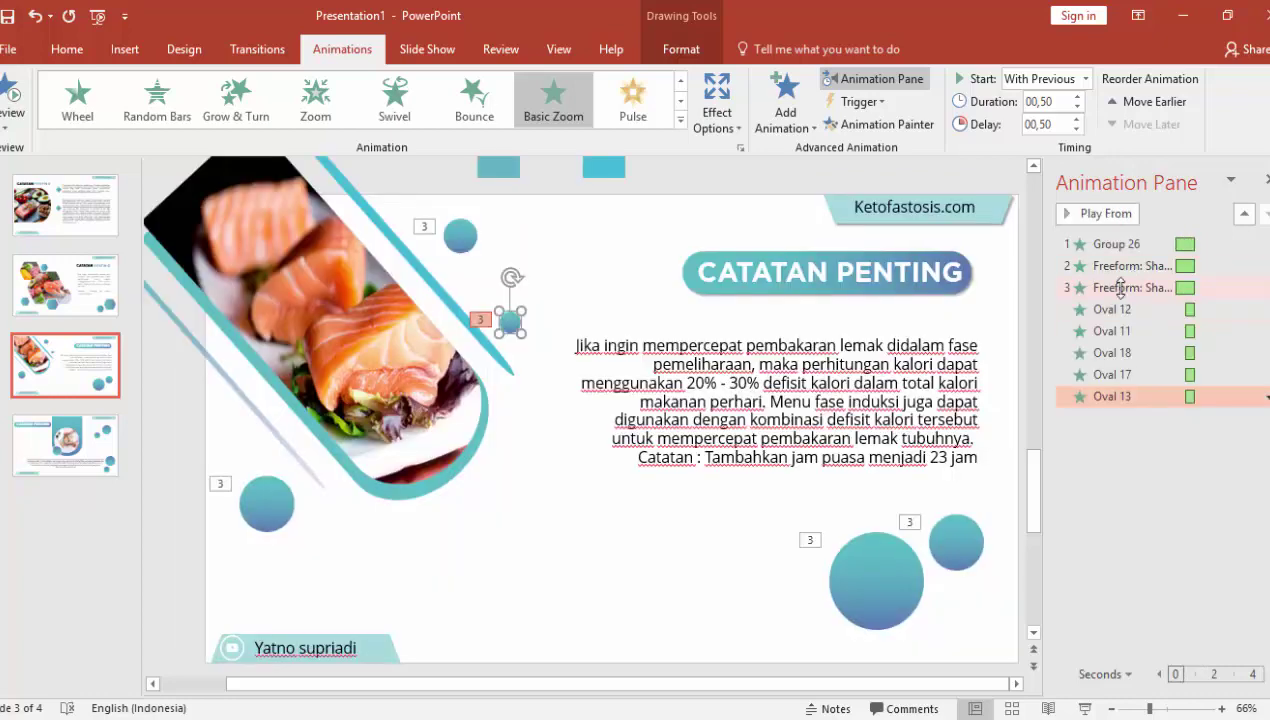
{"action": "left_click", "coordinate": [1120, 288]}
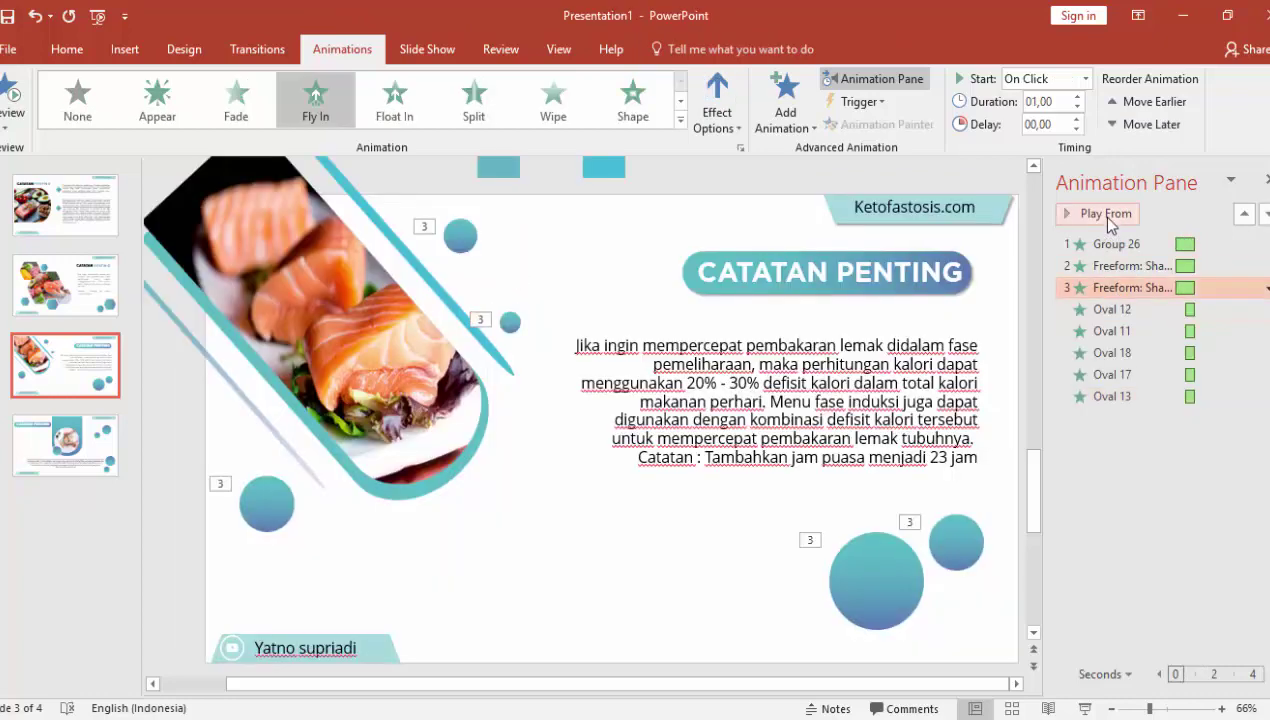
{"action": "left_click", "coordinate": [1068, 213]}
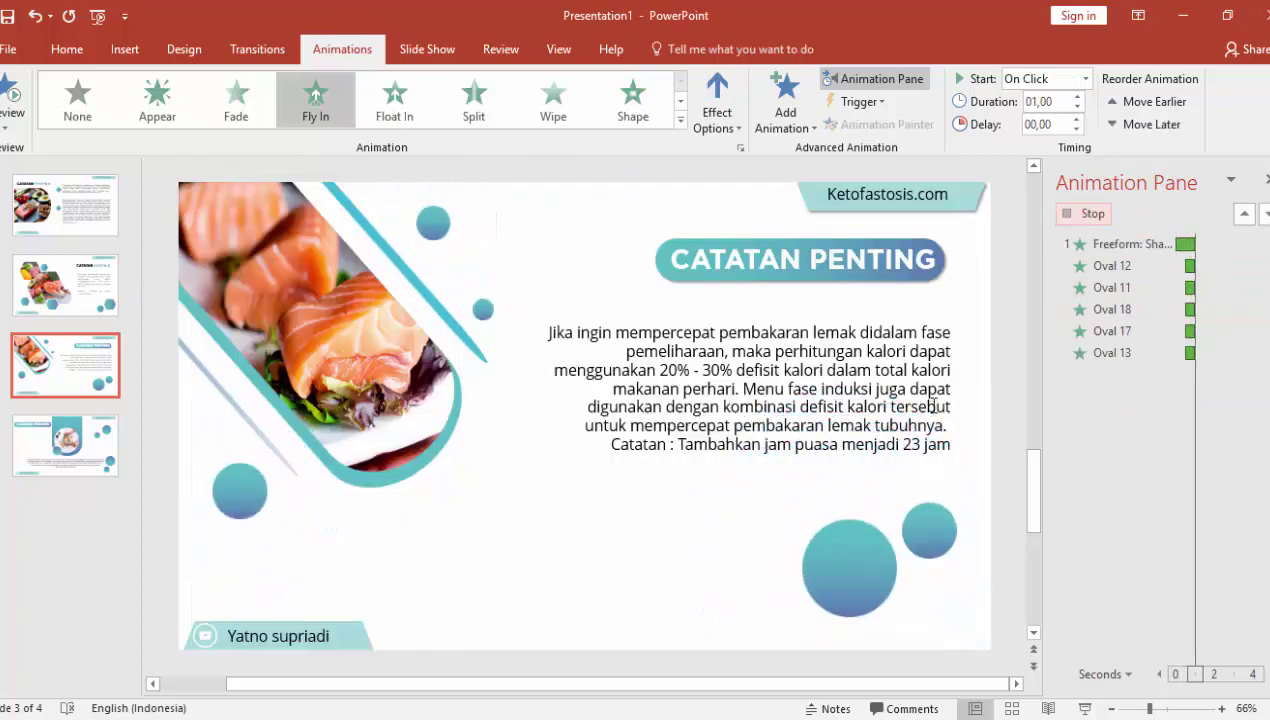
{"action": "left_click", "coordinate": [853, 290]}
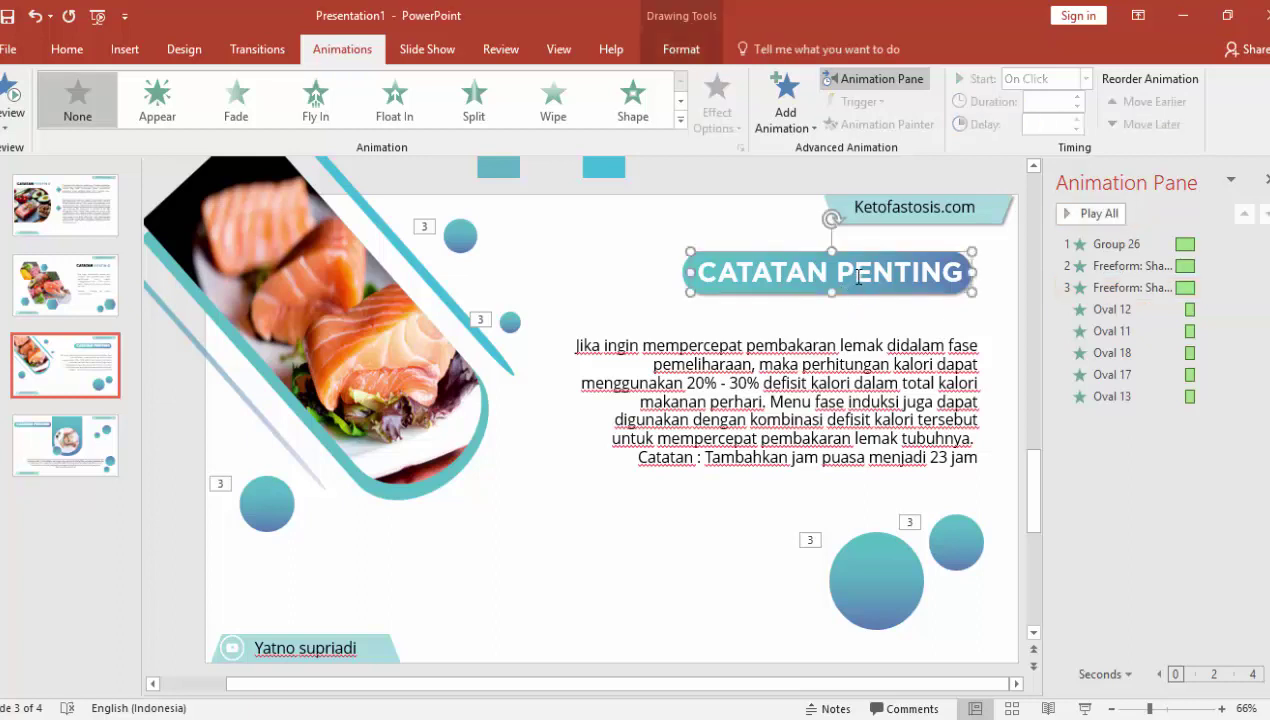
Give the CATATAN PENTING title group a Wipe entrance from the left
{"action": "left_click", "coordinate": [797, 308]}
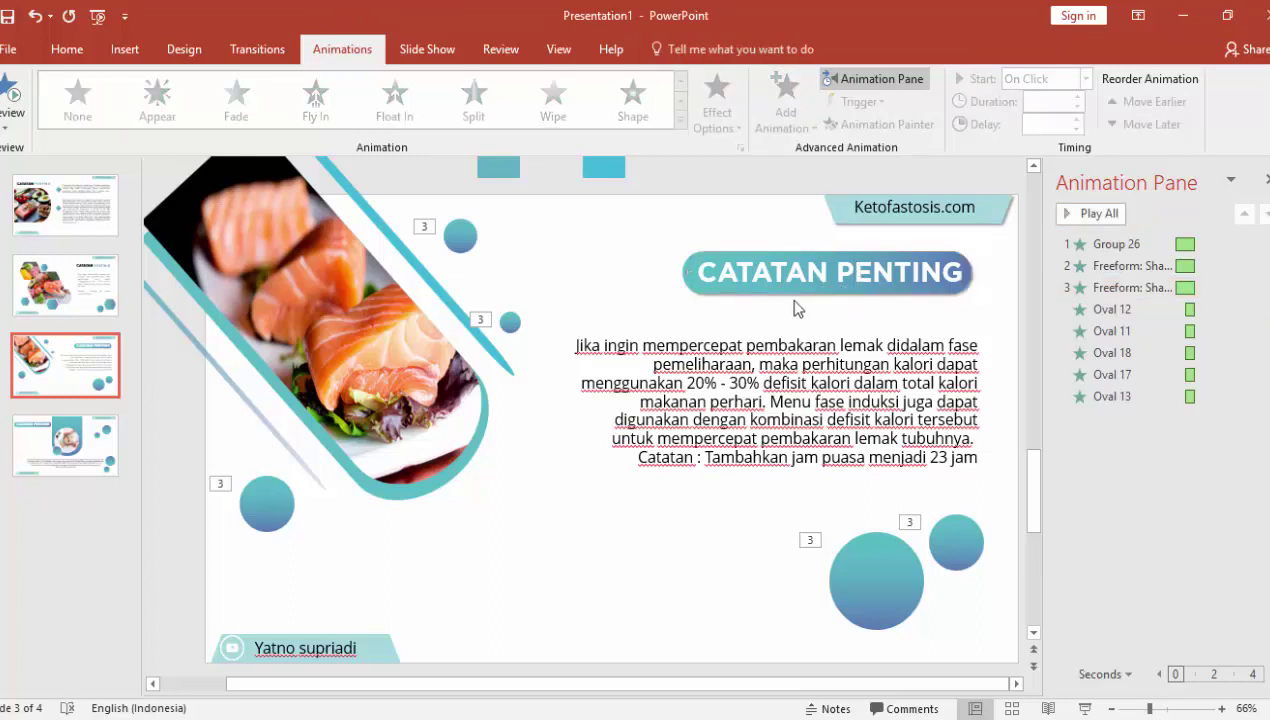
{"action": "left_click", "coordinate": [770, 286]}
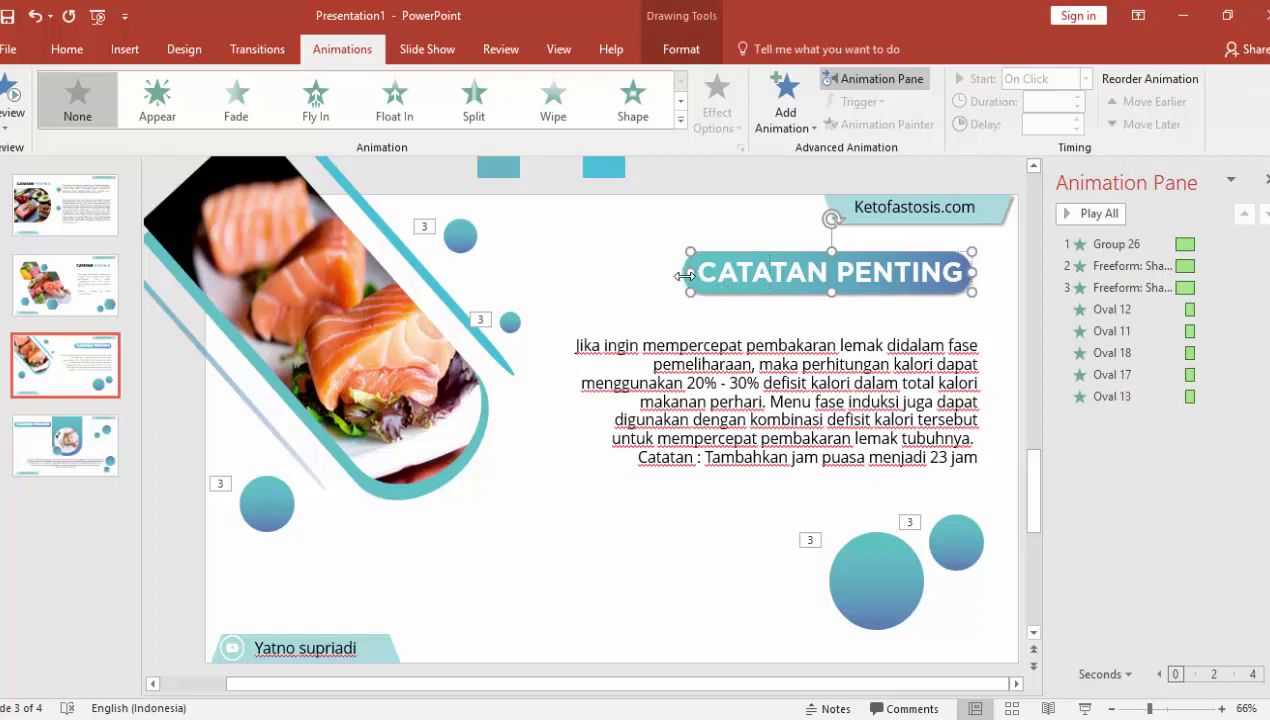
{"action": "left_click", "coordinate": [687, 283]}
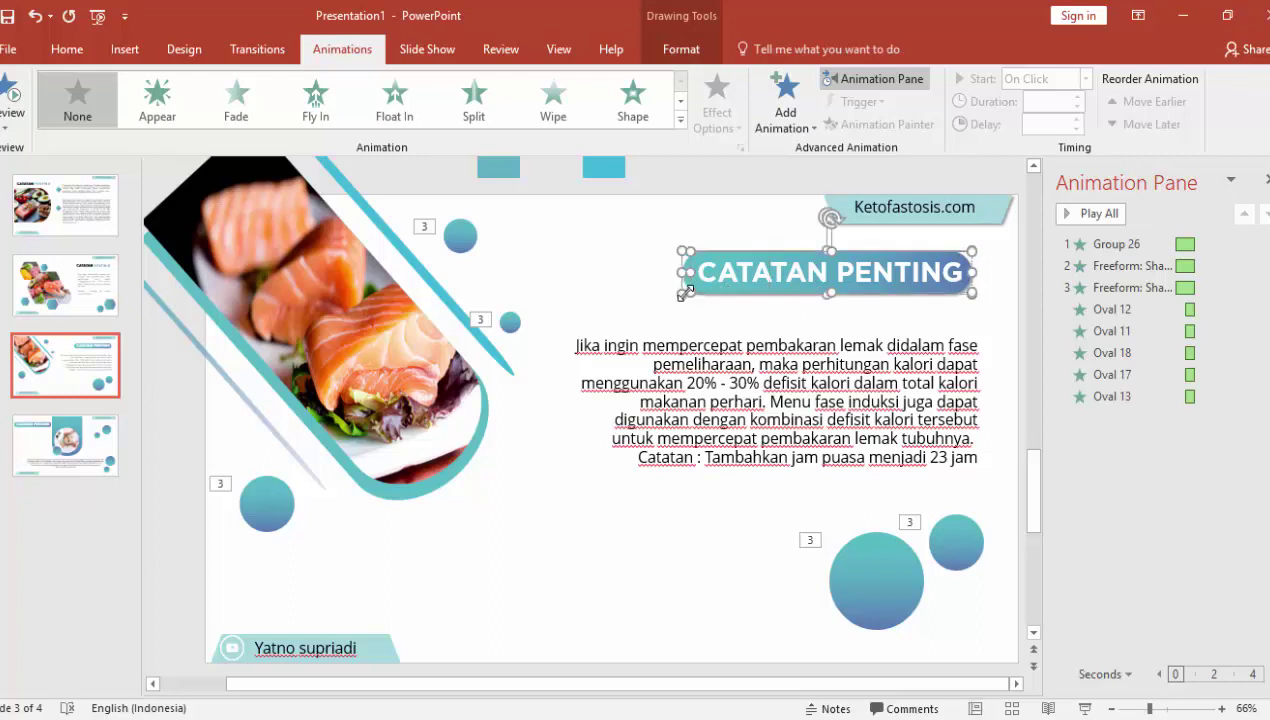
{"action": "left_click", "coordinate": [845, 257]}
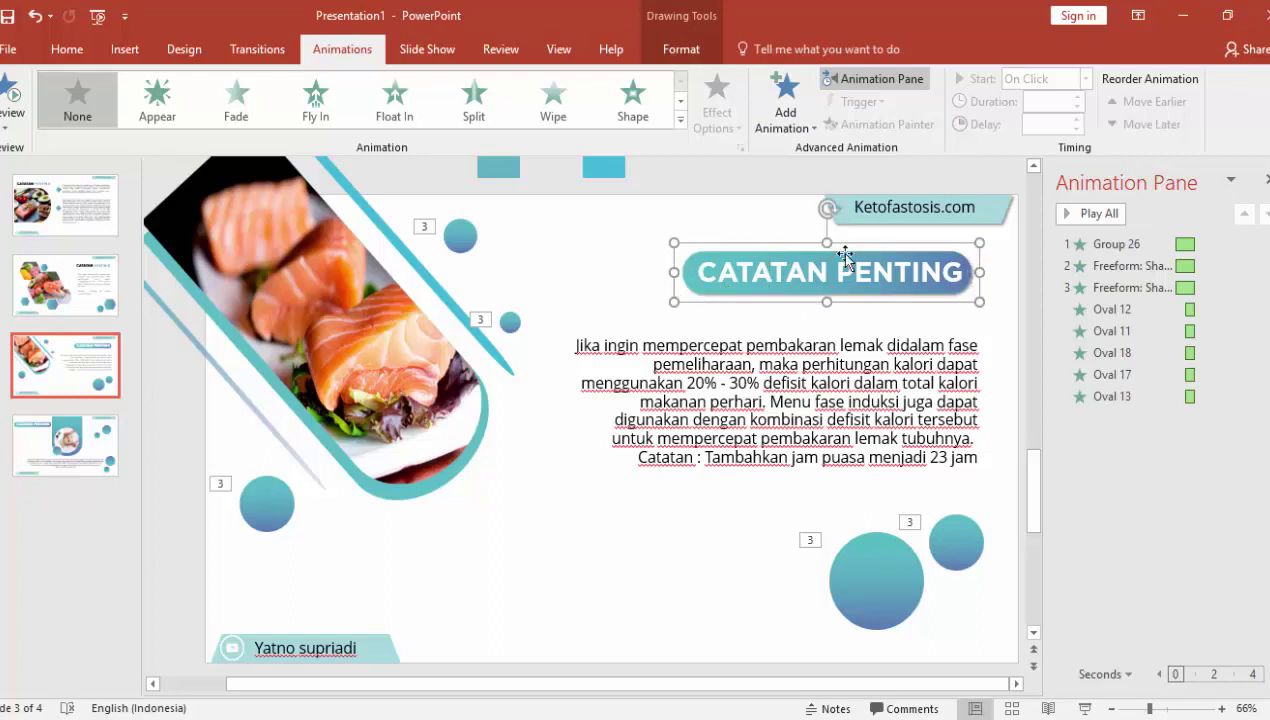
{"action": "left_click", "coordinate": [808, 97]}
{"action": "scroll", "coordinate": [957, 414], "scroll_direction": "down", "scroll_amount": 5}
{"action": "left_click", "coordinate": [888, 597]}
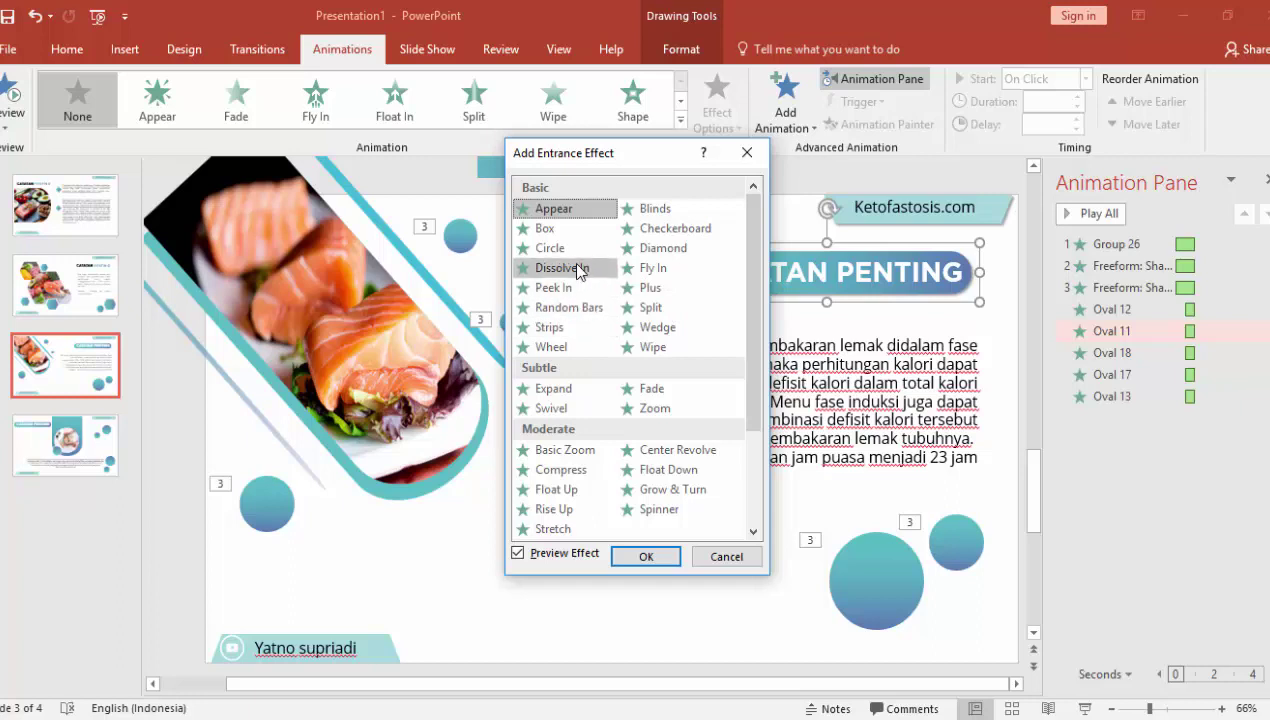
{"action": "left_click", "coordinate": [577, 267]}
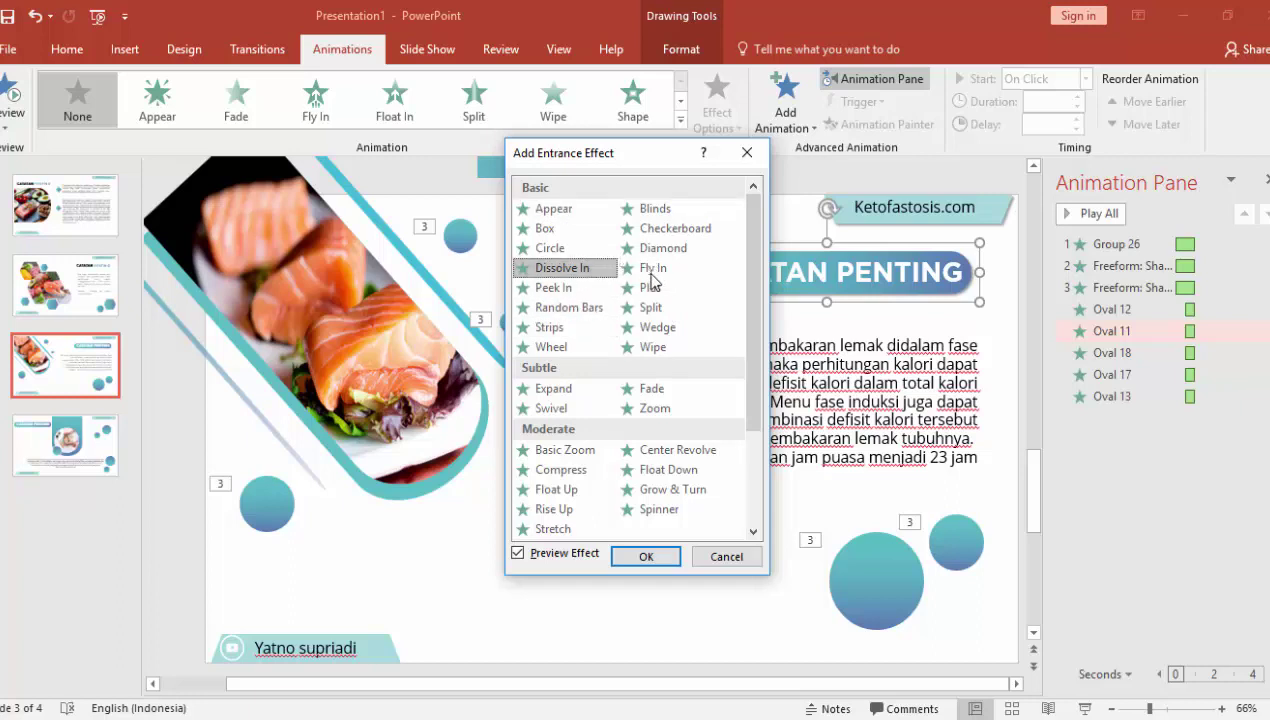
{"action": "left_click", "coordinate": [655, 348]}
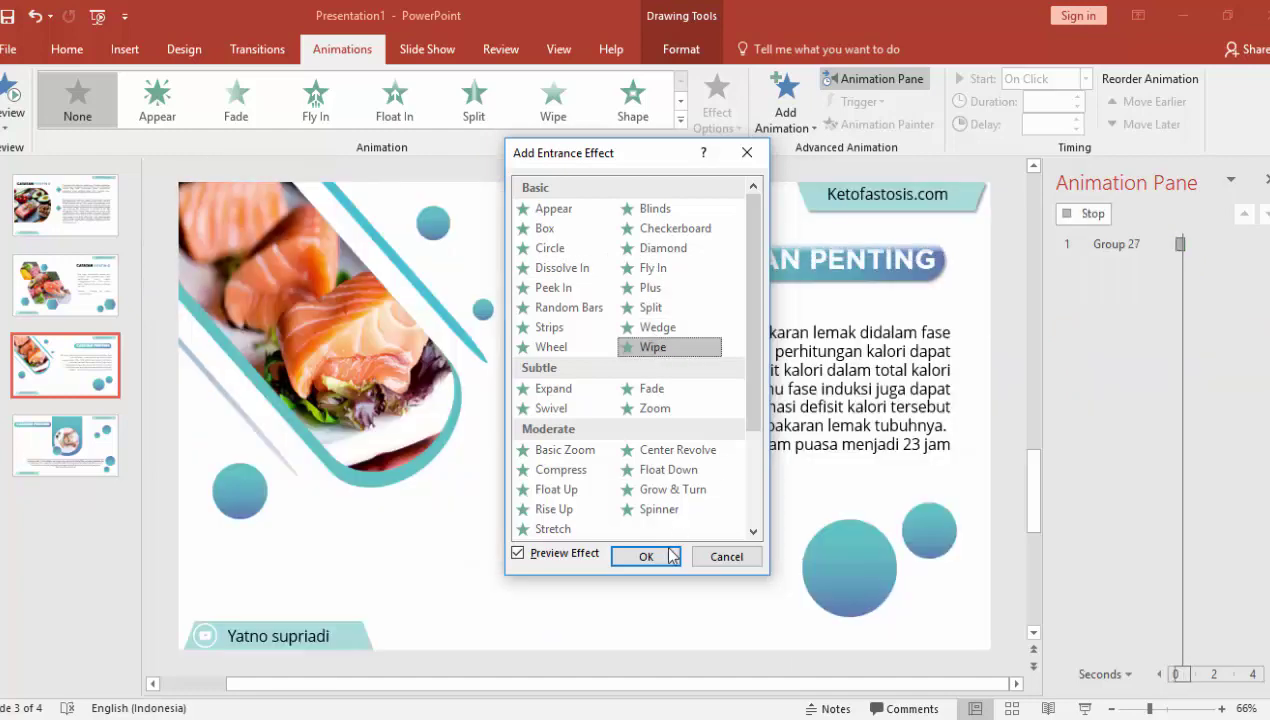
{"action": "left_click", "coordinate": [646, 557]}
{"action": "left_click", "coordinate": [716, 115]}
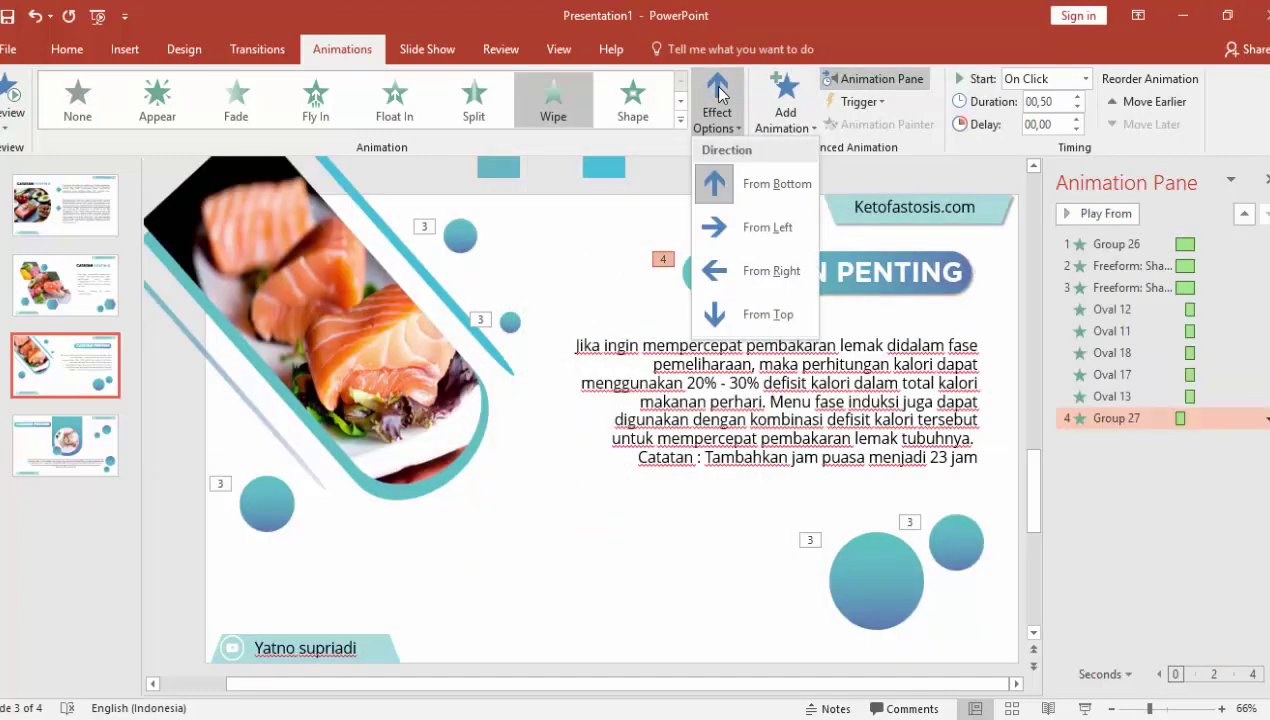
{"action": "left_click", "coordinate": [740, 238]}
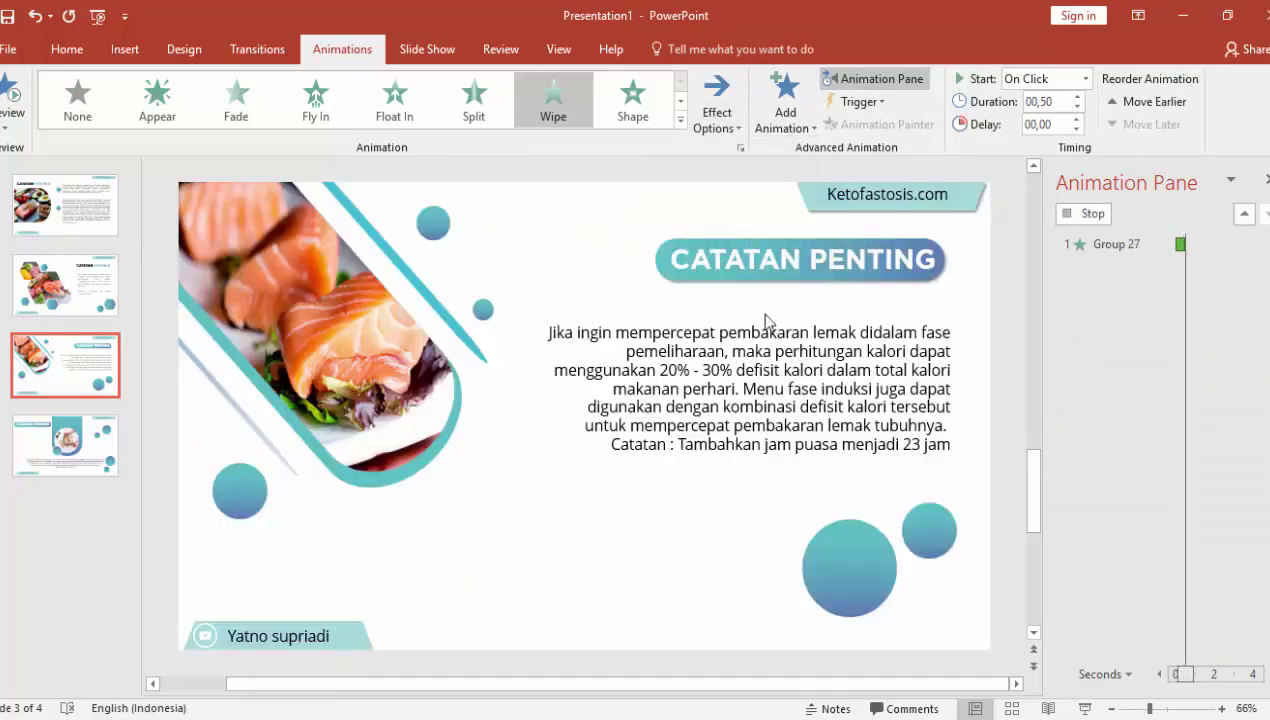
Add an Expand entrance to the body text, After Previous at 00,75, preview, and scroll to slide 4
{"action": "left_click", "coordinate": [766, 324]}
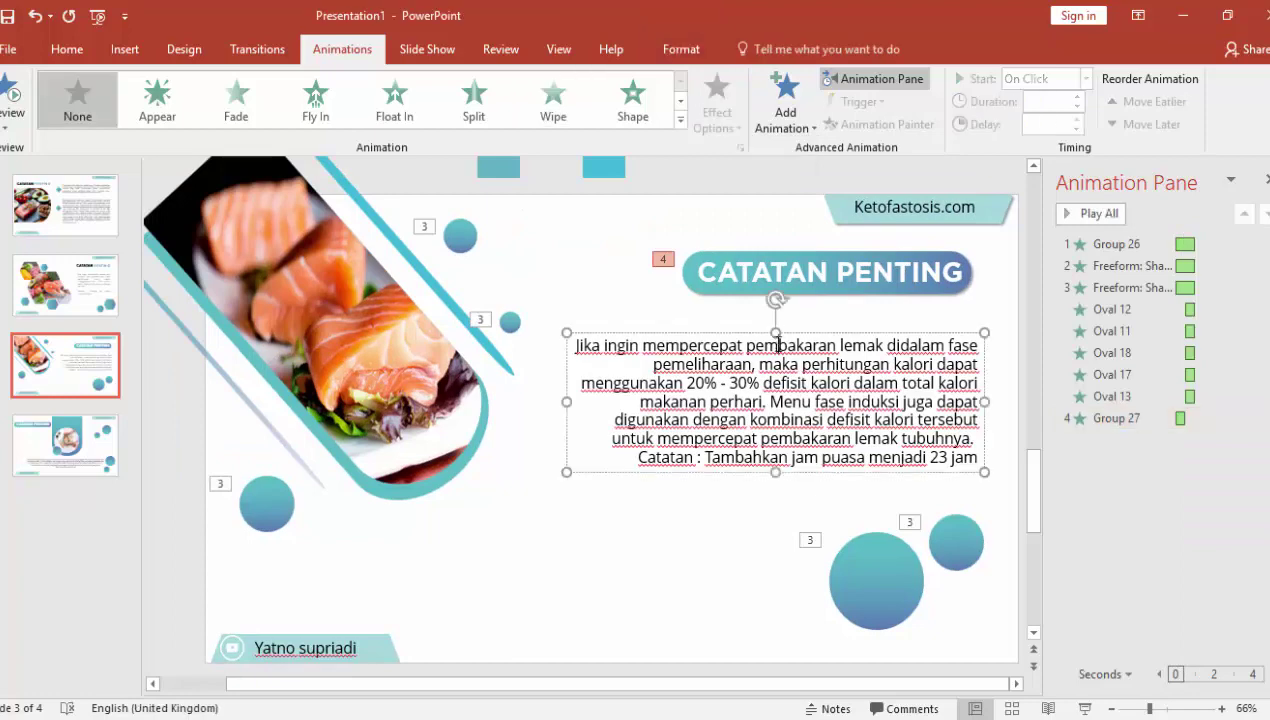
{"action": "left_click", "coordinate": [786, 100]}
{"action": "left_click", "coordinate": [797, 597]}
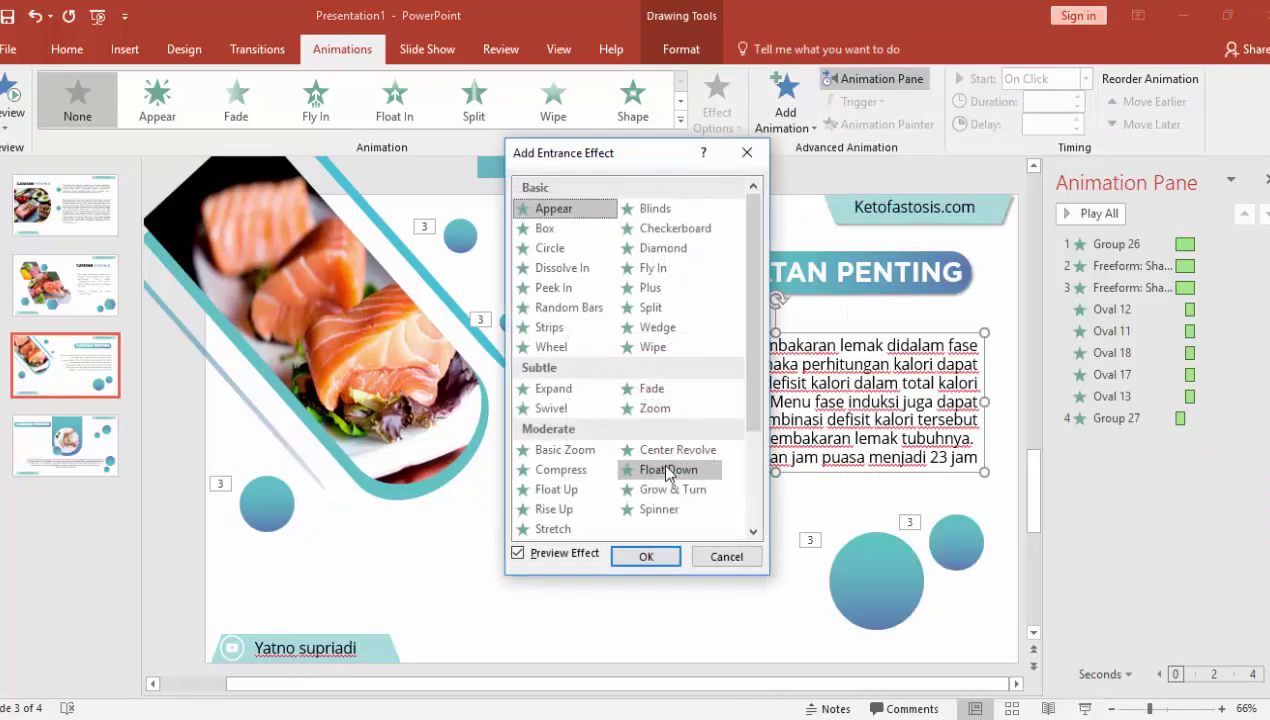
{"action": "left_click", "coordinate": [553, 389]}
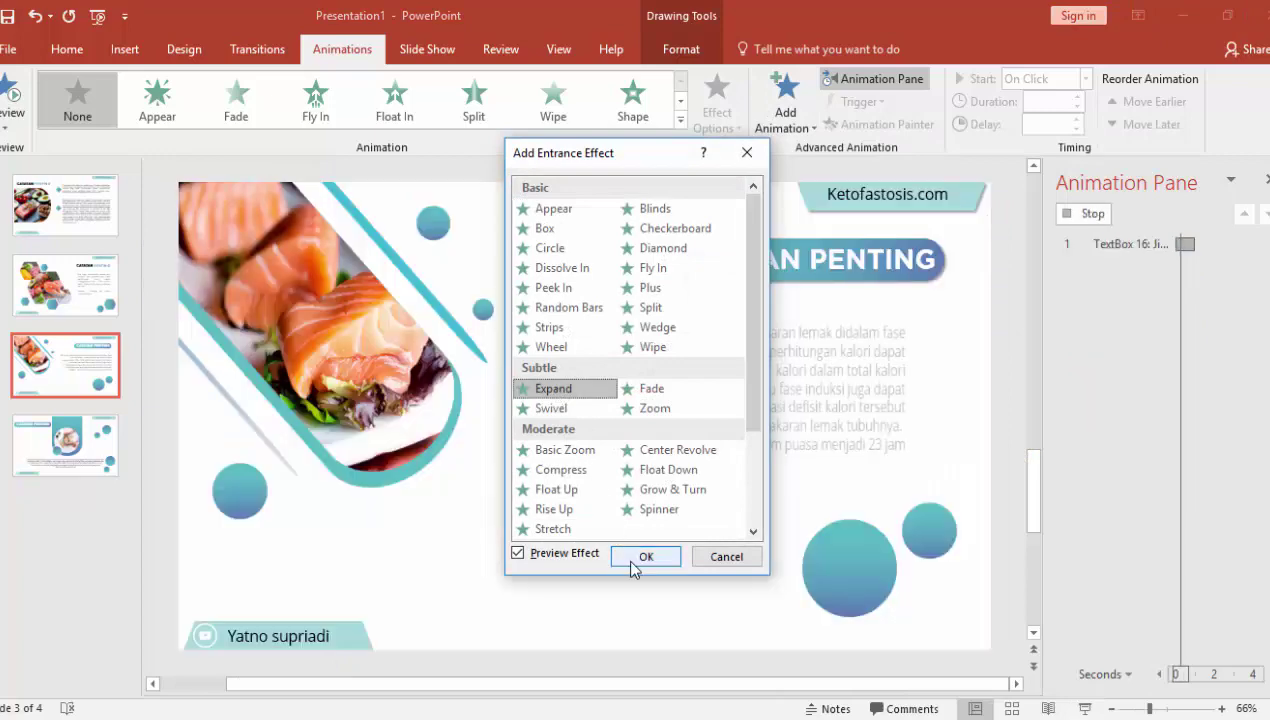
{"action": "left_click", "coordinate": [640, 556]}
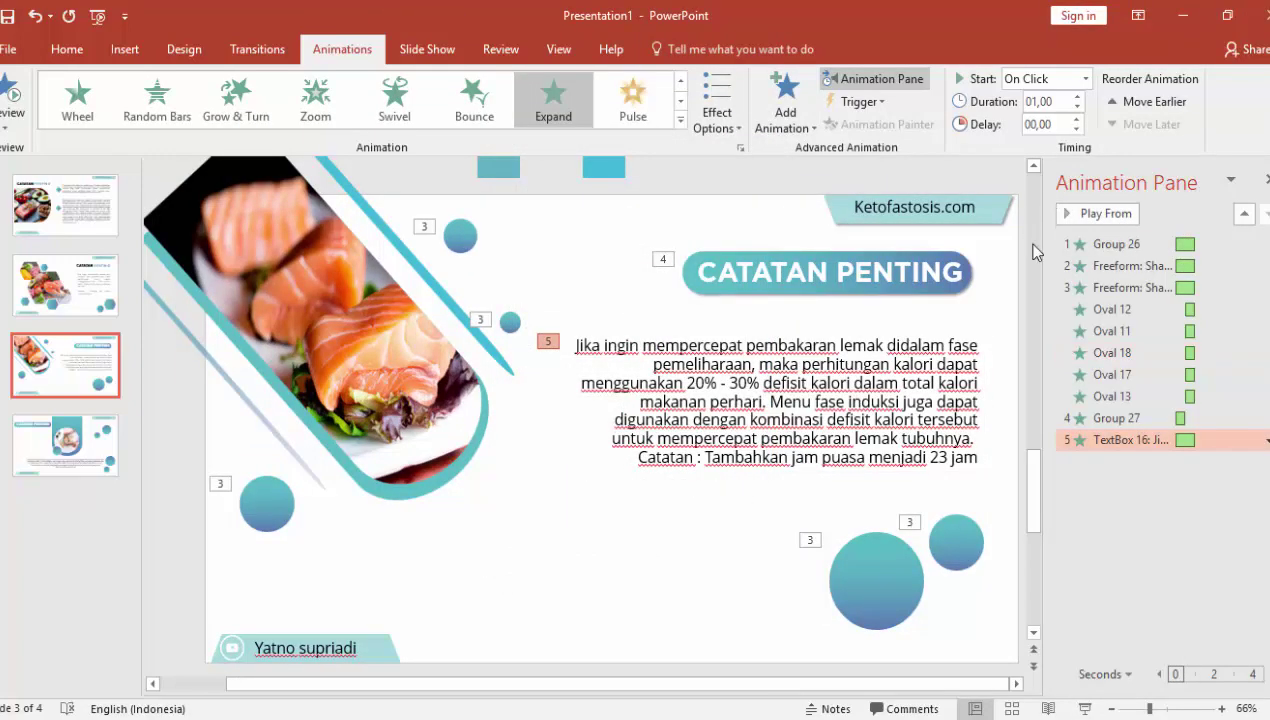
{"action": "left_click", "coordinate": [1085, 78]}
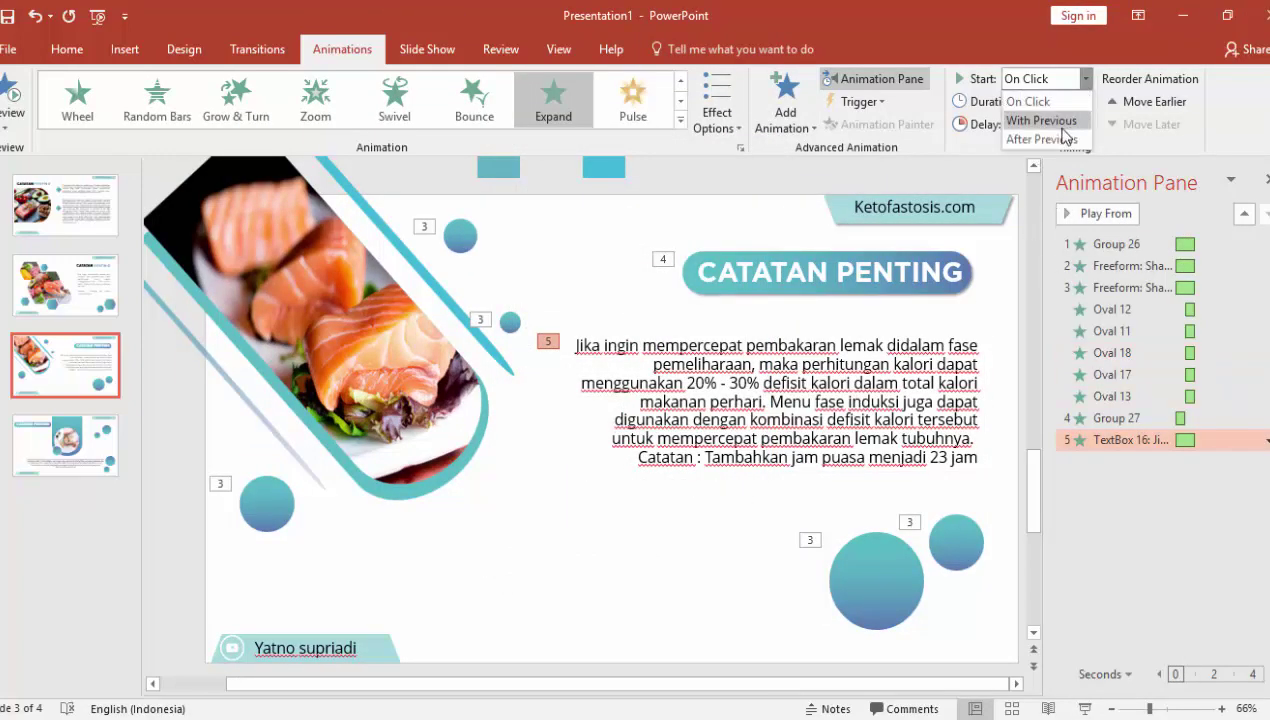
{"action": "left_click", "coordinate": [1058, 136]}
{"action": "left_click", "coordinate": [1077, 106]}
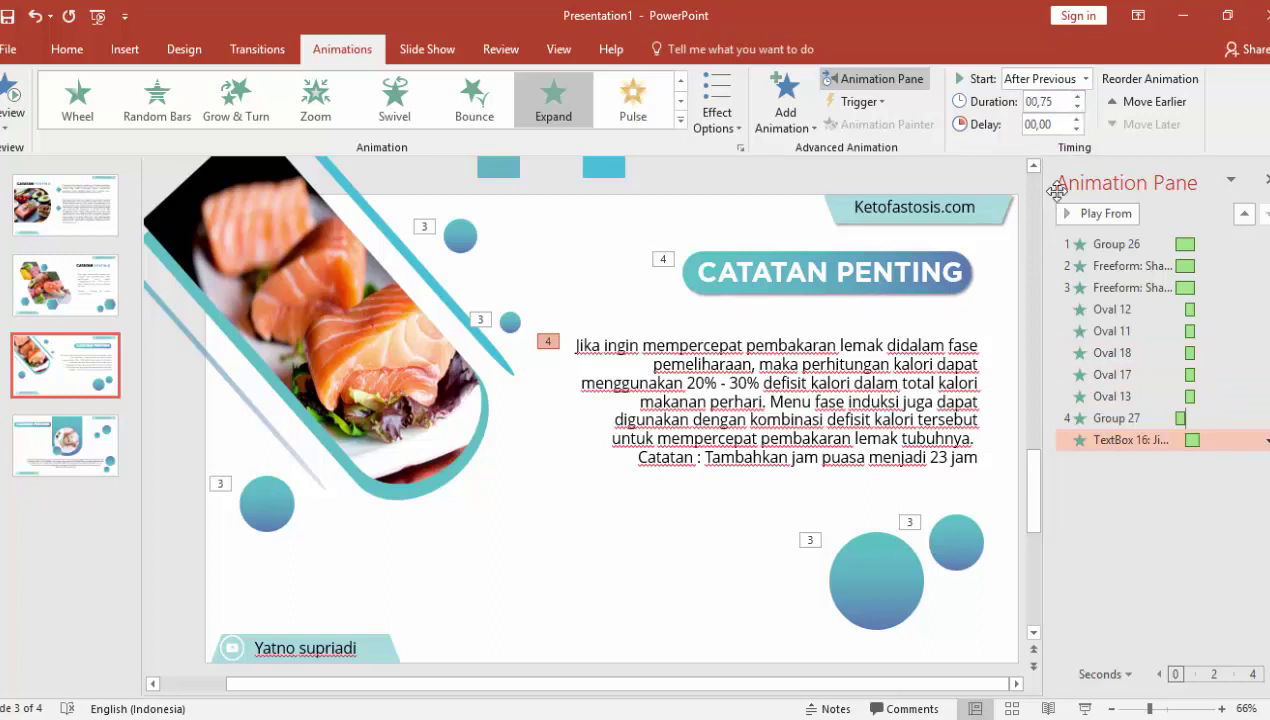
{"action": "left_click", "coordinate": [1101, 417]}
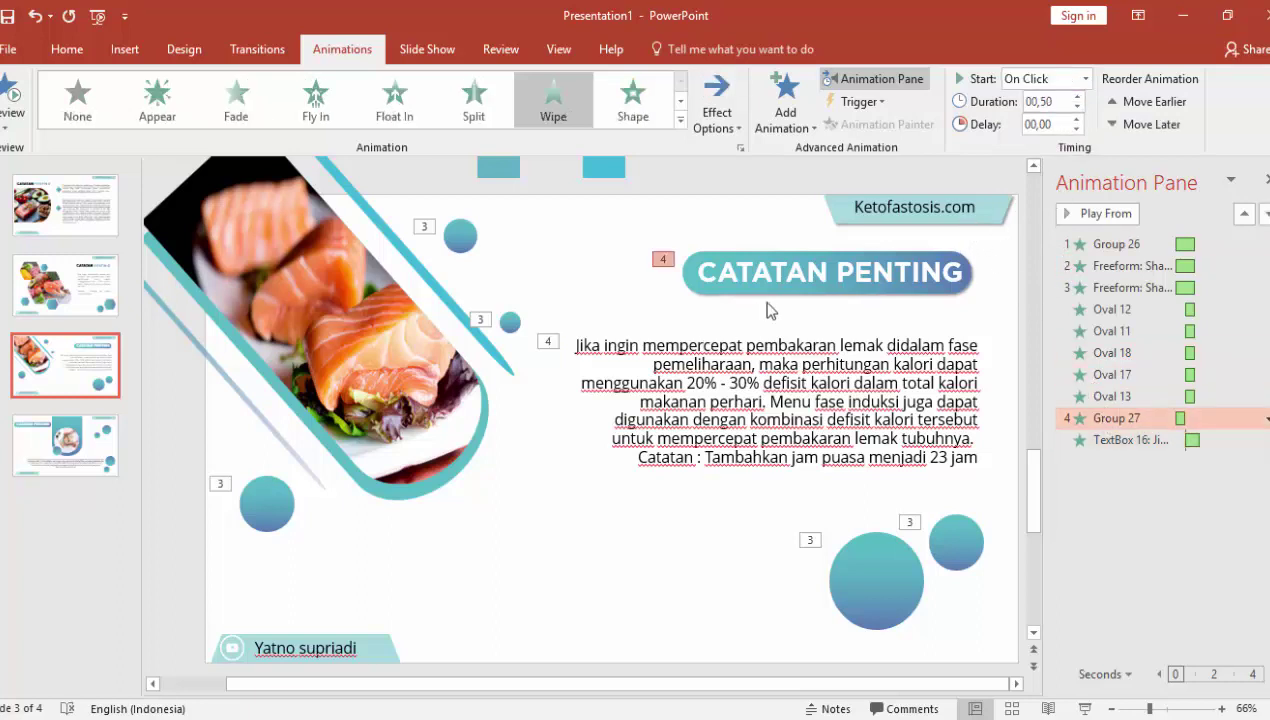
{"action": "left_click", "coordinate": [1090, 213]}
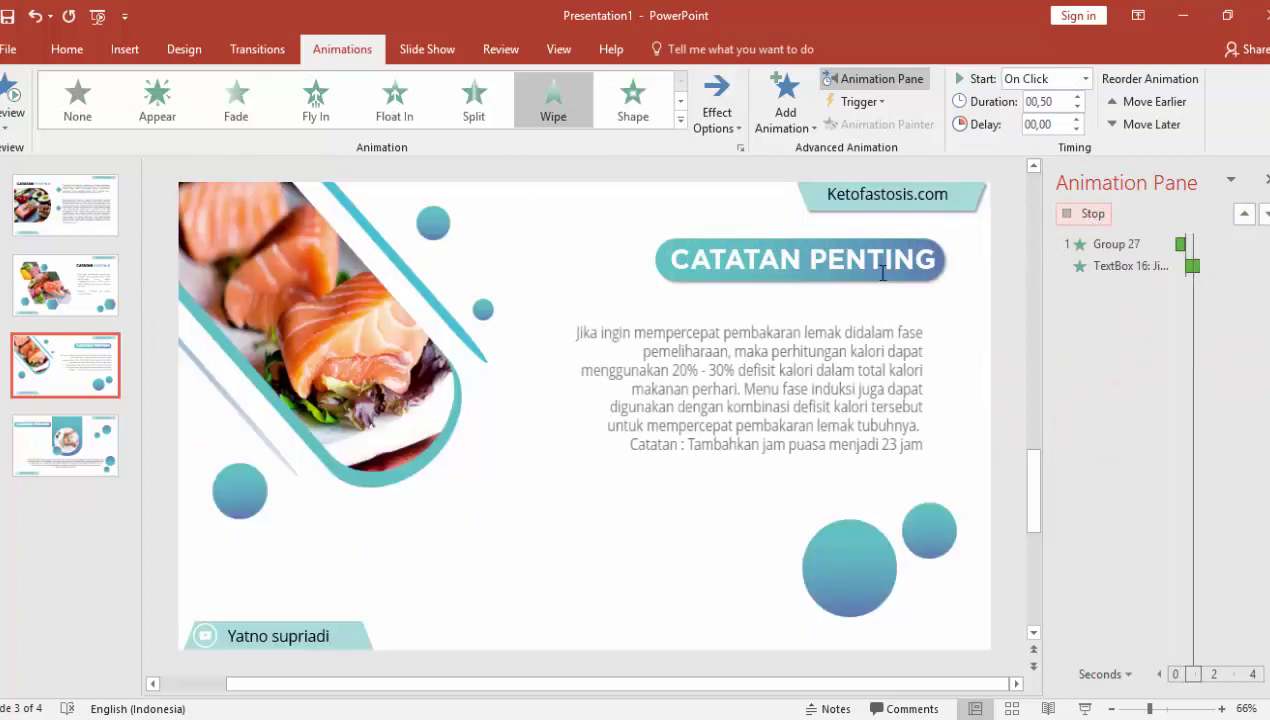
{"action": "scroll", "coordinate": [193, 455], "scroll_direction": "down", "scroll_amount": 3}
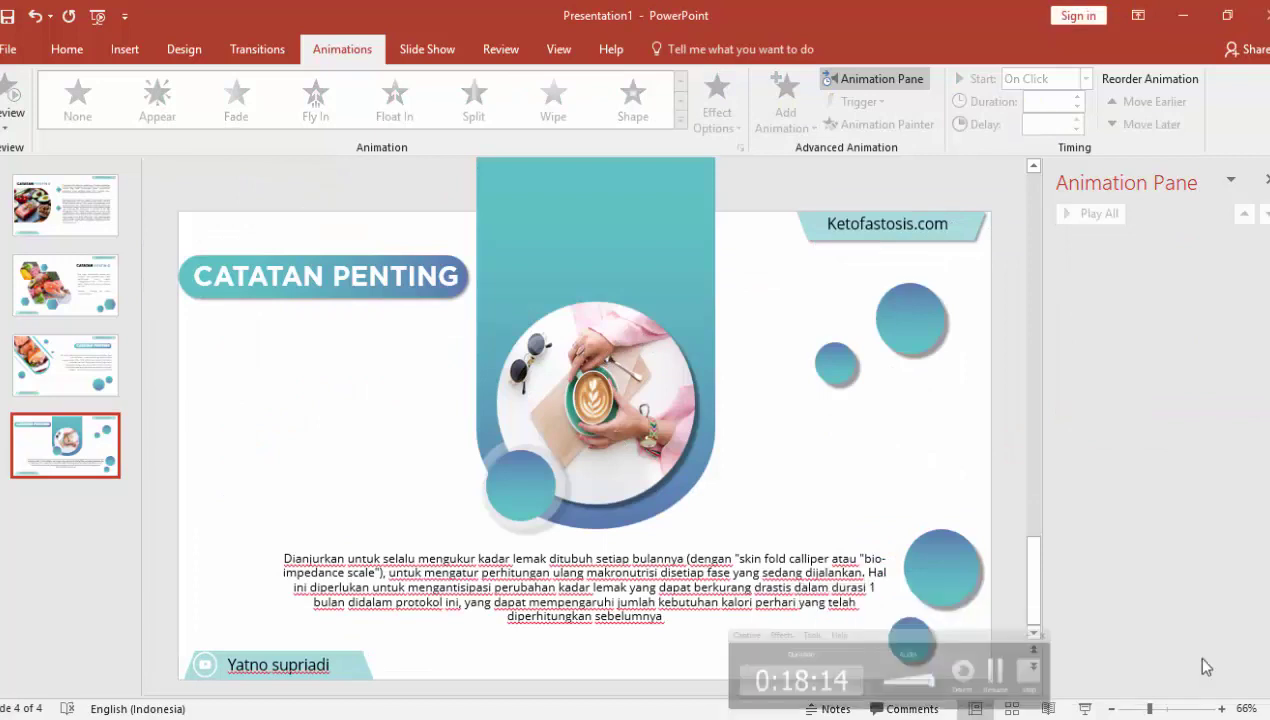
Give the tall teal rounded shape a Wipe entrance from the top
{"action": "left_click", "coordinate": [557, 476]}
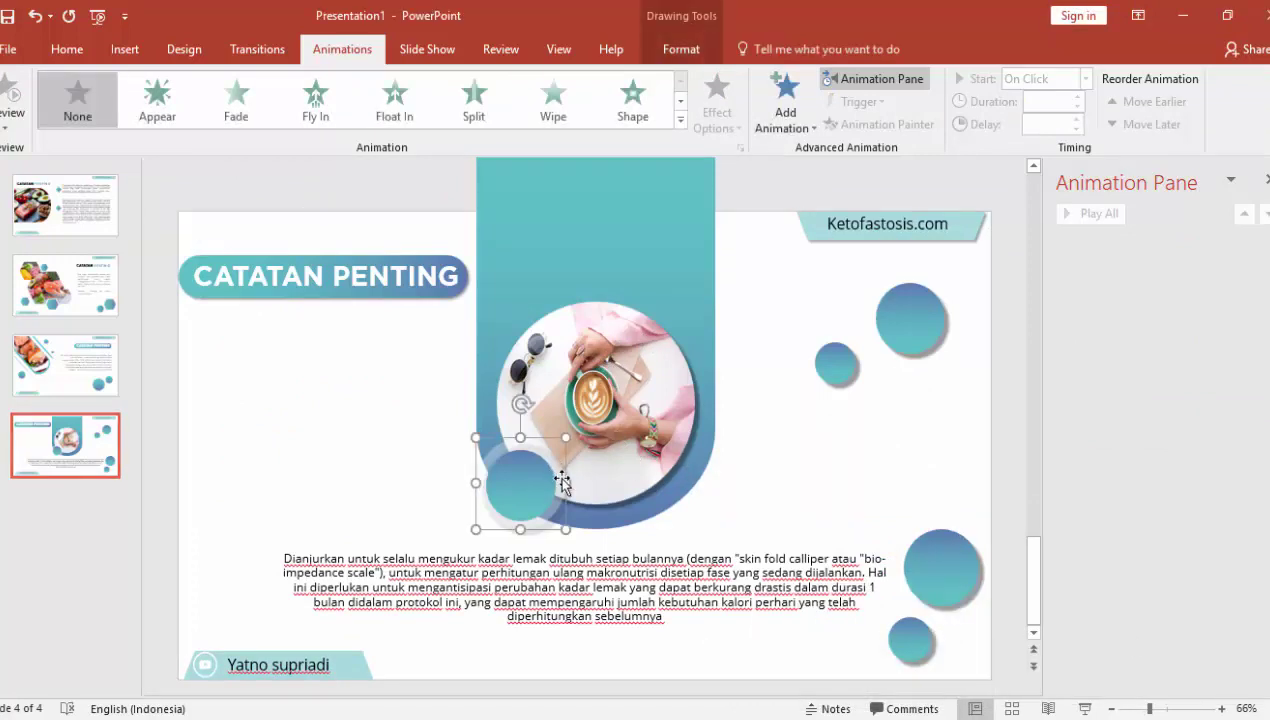
{"action": "left_click", "coordinate": [542, 475]}
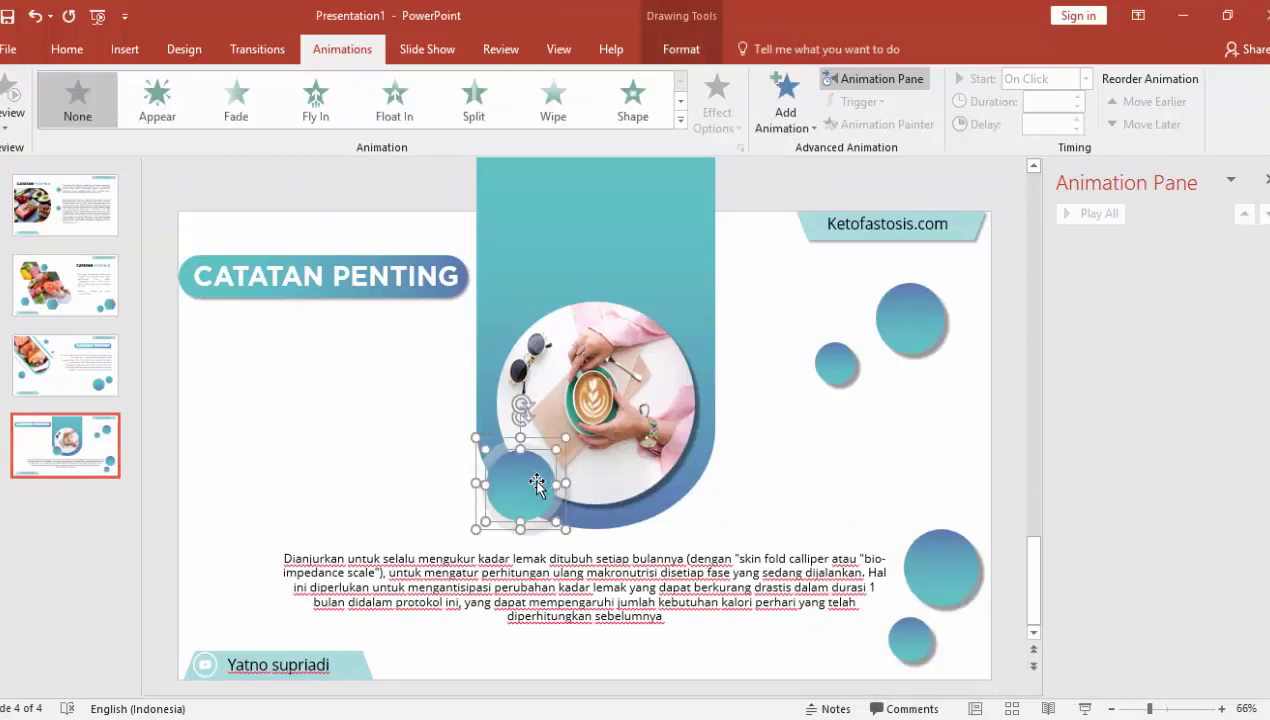
{"action": "key", "text": "Escape"}
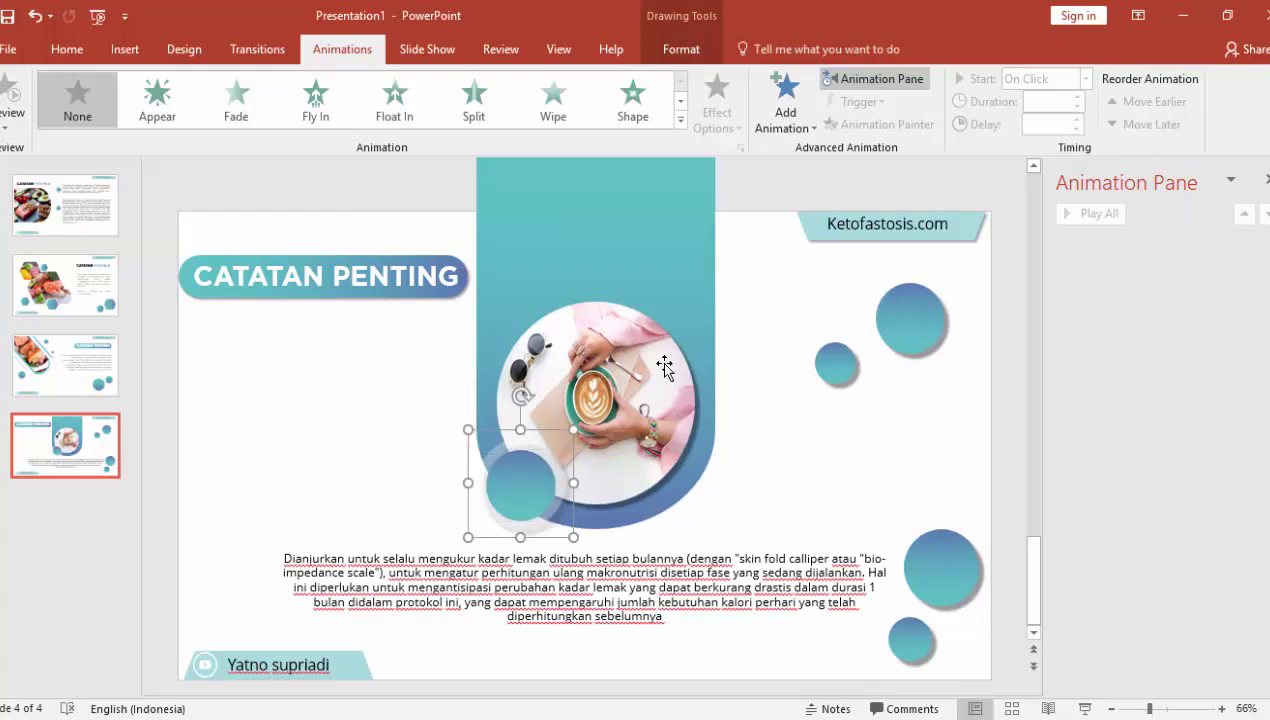
{"action": "left_click", "coordinate": [676, 286]}
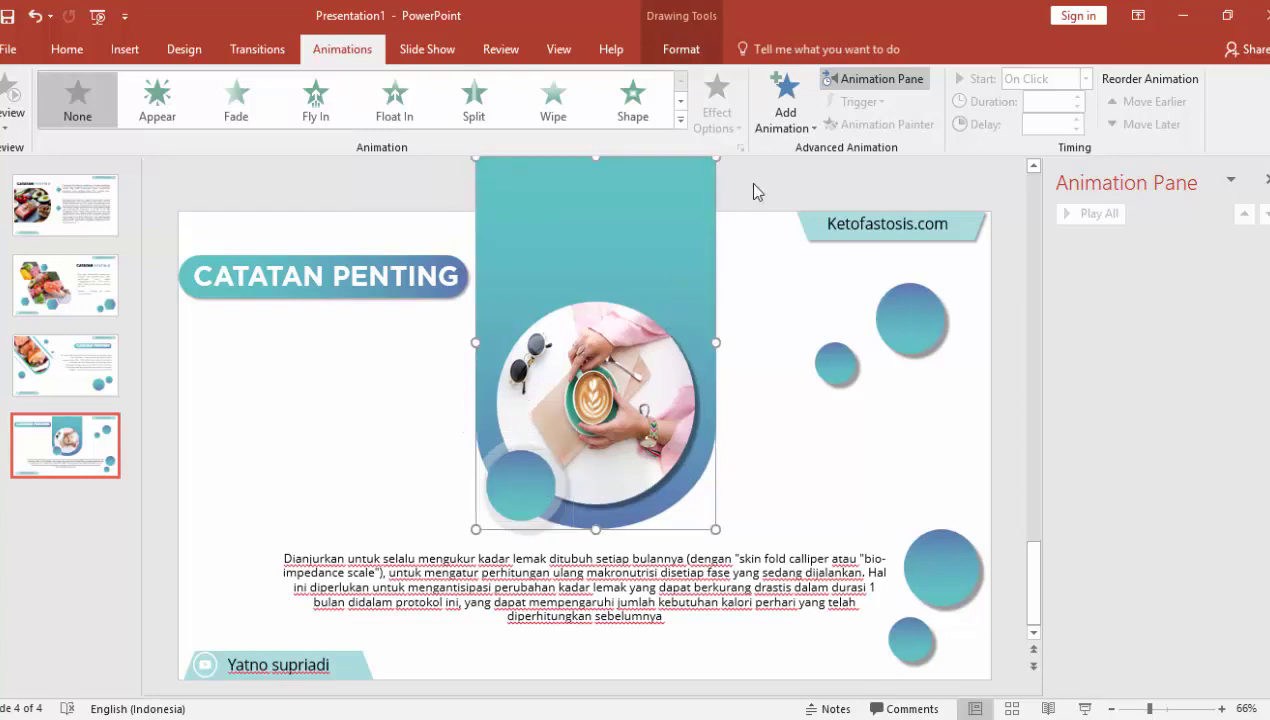
{"action": "left_click", "coordinate": [785, 100]}
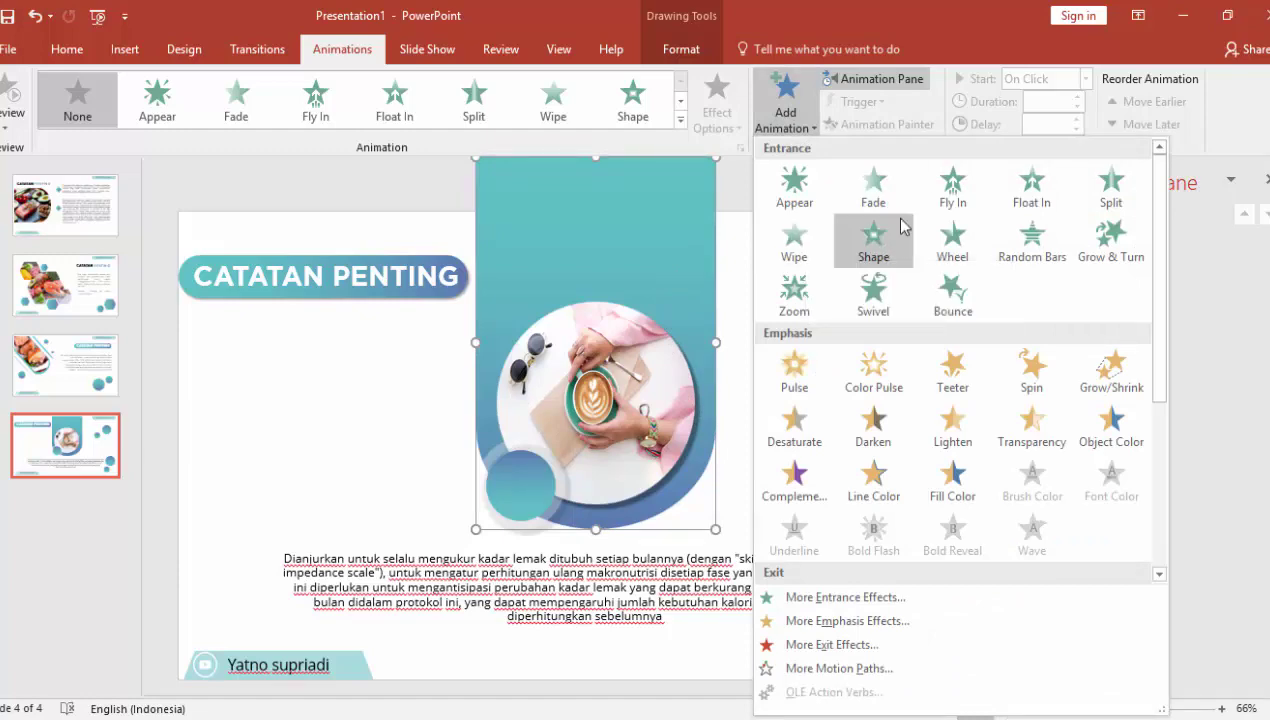
{"action": "left_click", "coordinate": [790, 248]}
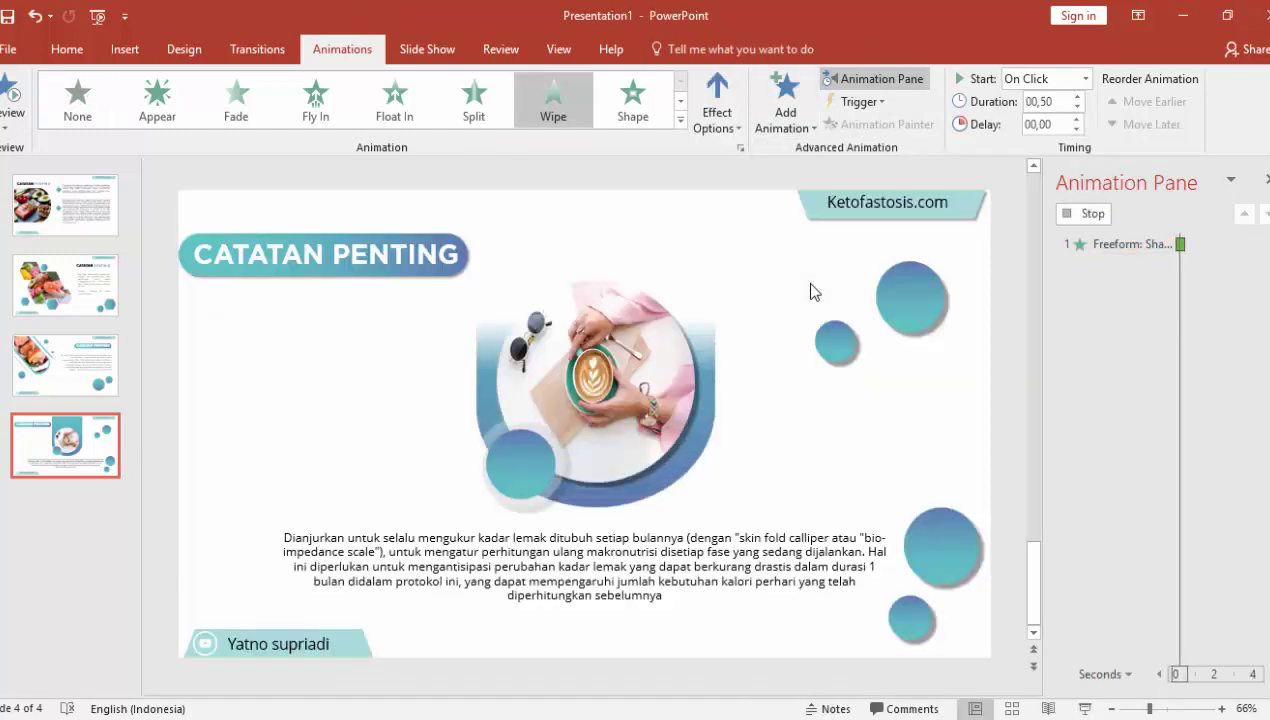
{"action": "left_click", "coordinate": [712, 128]}
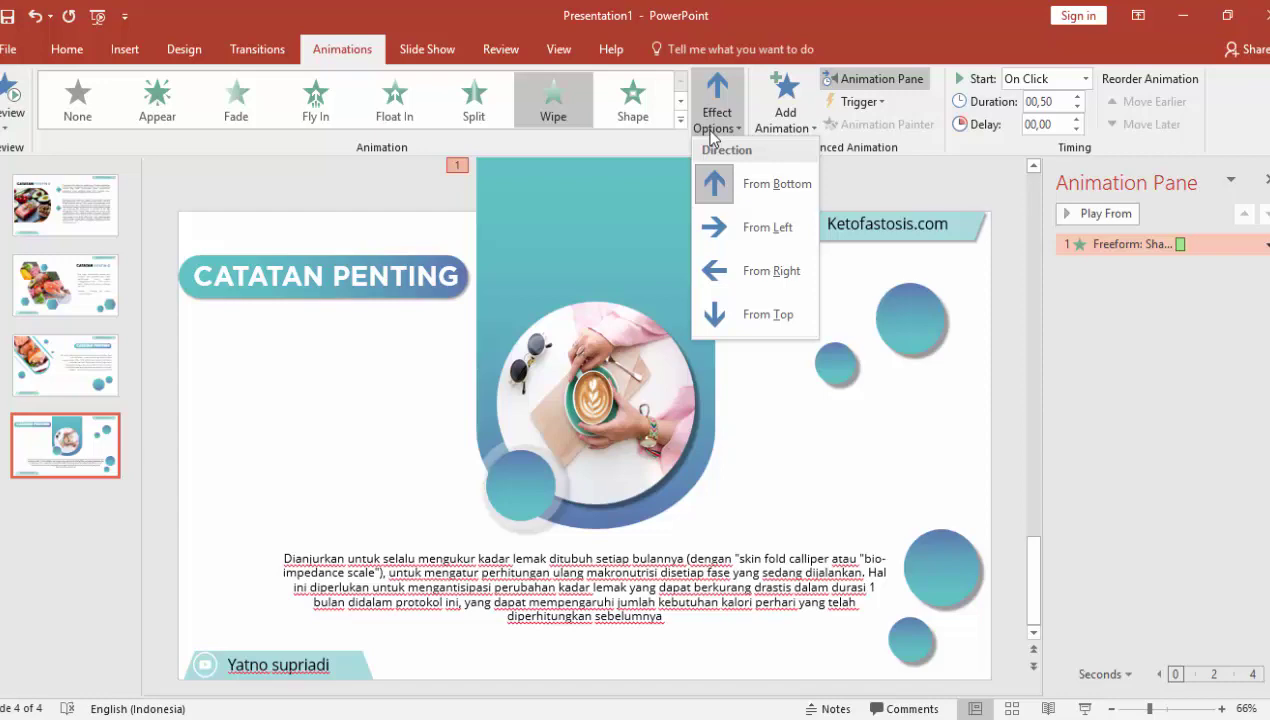
{"action": "left_click", "coordinate": [762, 314]}
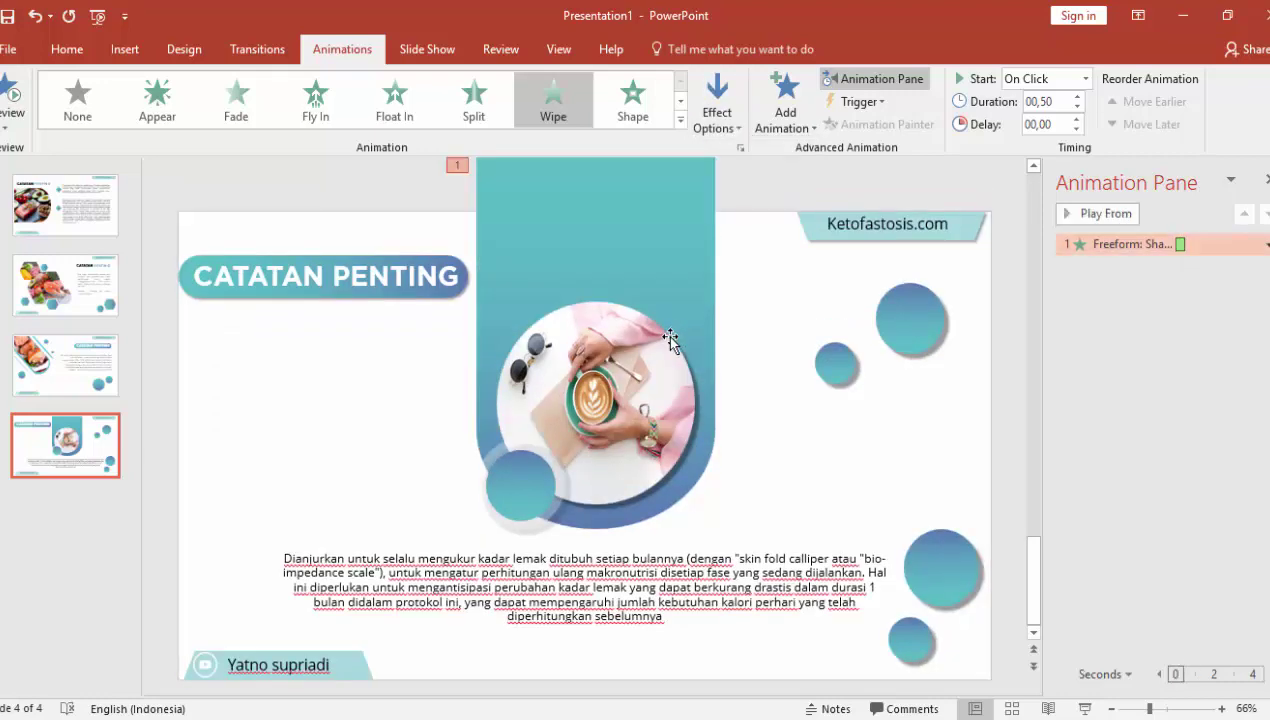
Give the round photo a Basic Zoom entrance starting After Previous
{"action": "left_click", "coordinate": [666, 345]}
{"action": "left_click", "coordinate": [785, 100]}
{"action": "left_click", "coordinate": [845, 597]}
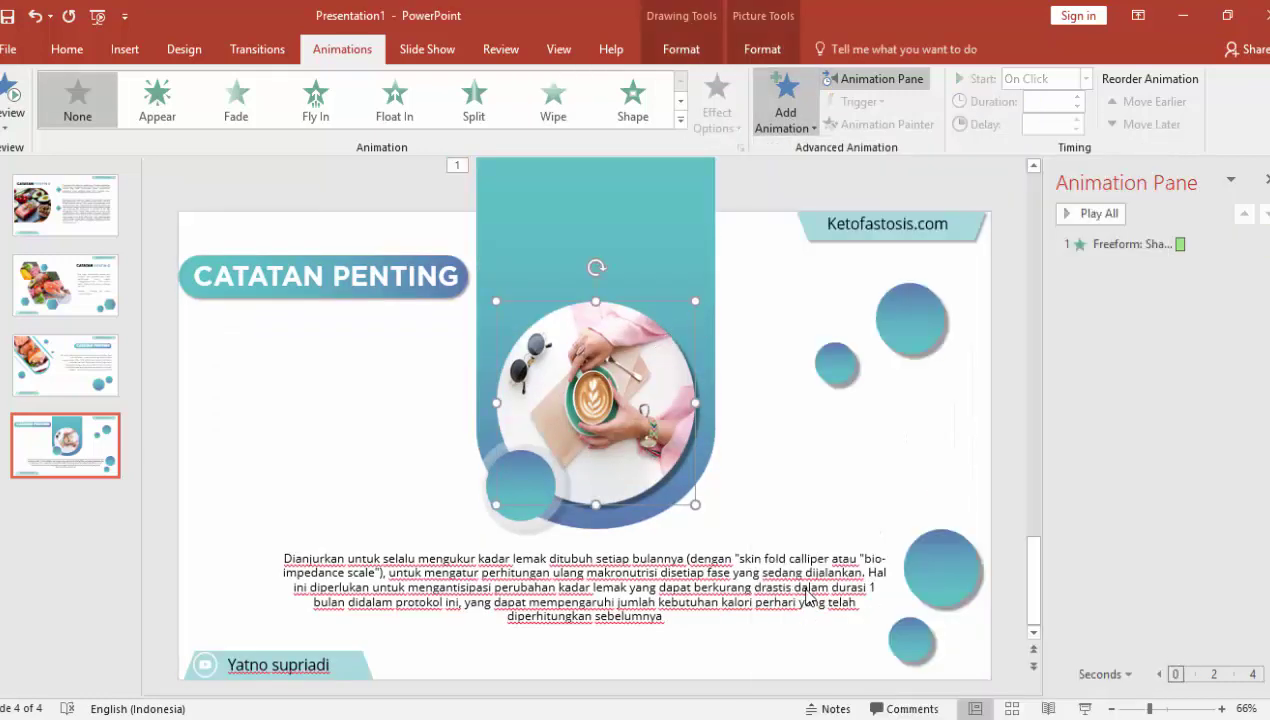
{"action": "left_click", "coordinate": [572, 449]}
{"action": "left_click", "coordinate": [634, 553]}
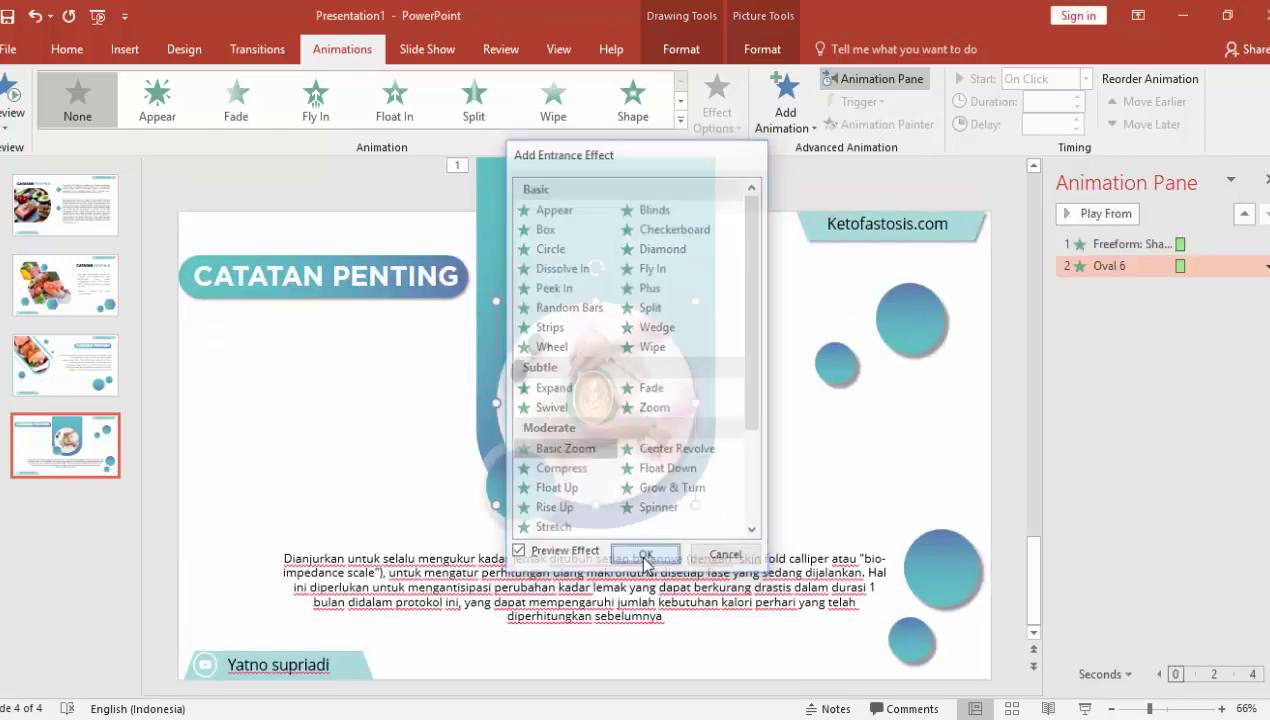
{"action": "left_click", "coordinate": [1086, 79]}
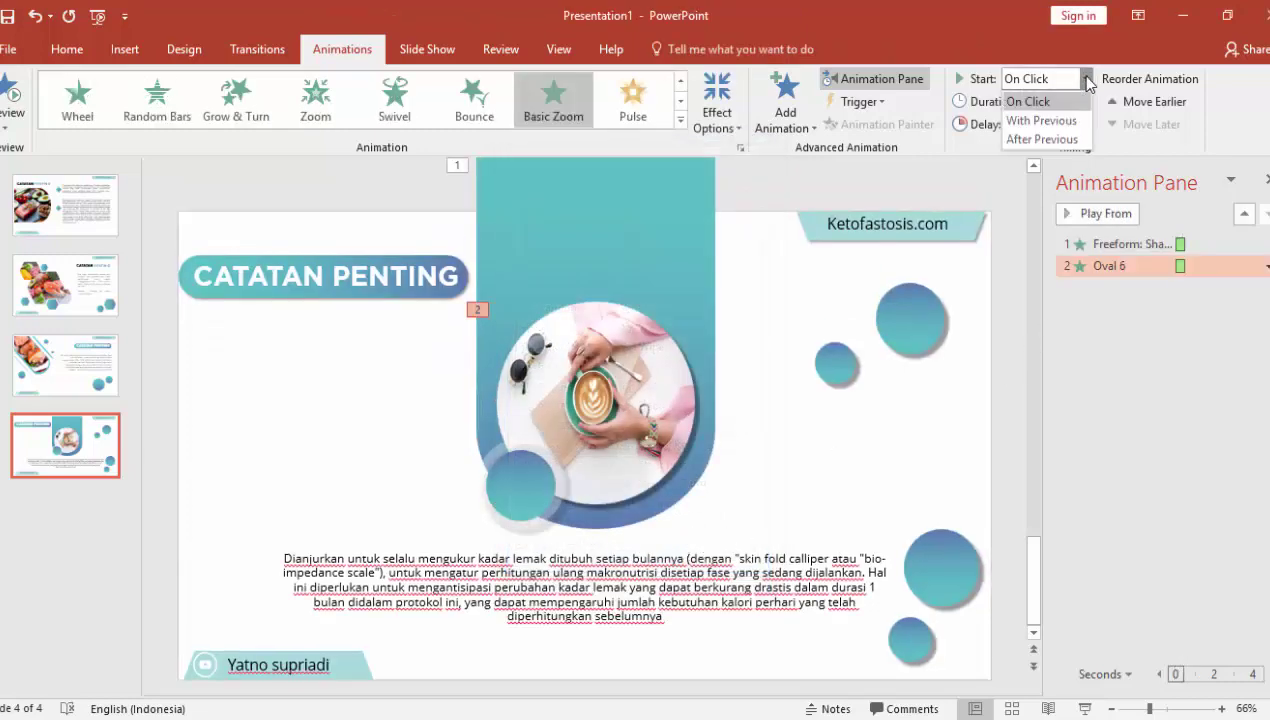
{"action": "left_click", "coordinate": [1041, 139]}
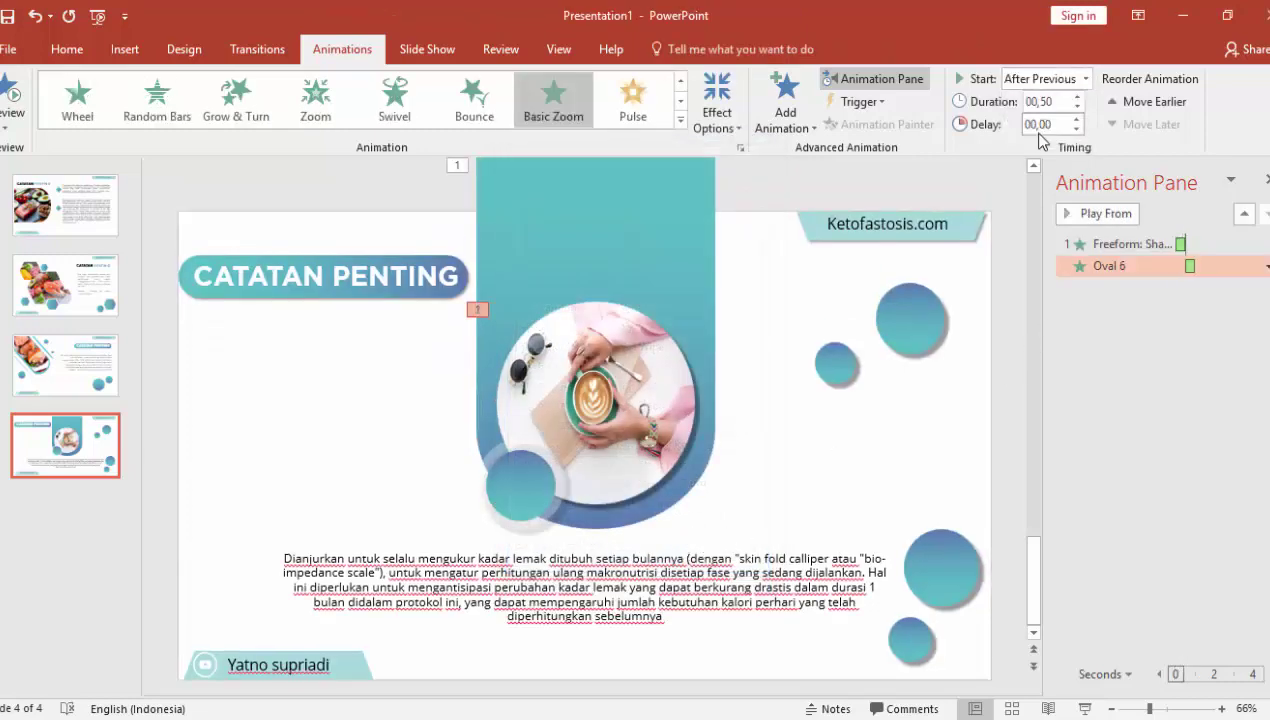
Copy the photo's zoom onto the small circle group with Animation Painter, then preview the slide
{"action": "left_click", "coordinate": [557, 486]}
{"action": "left_click", "coordinate": [693, 410]}
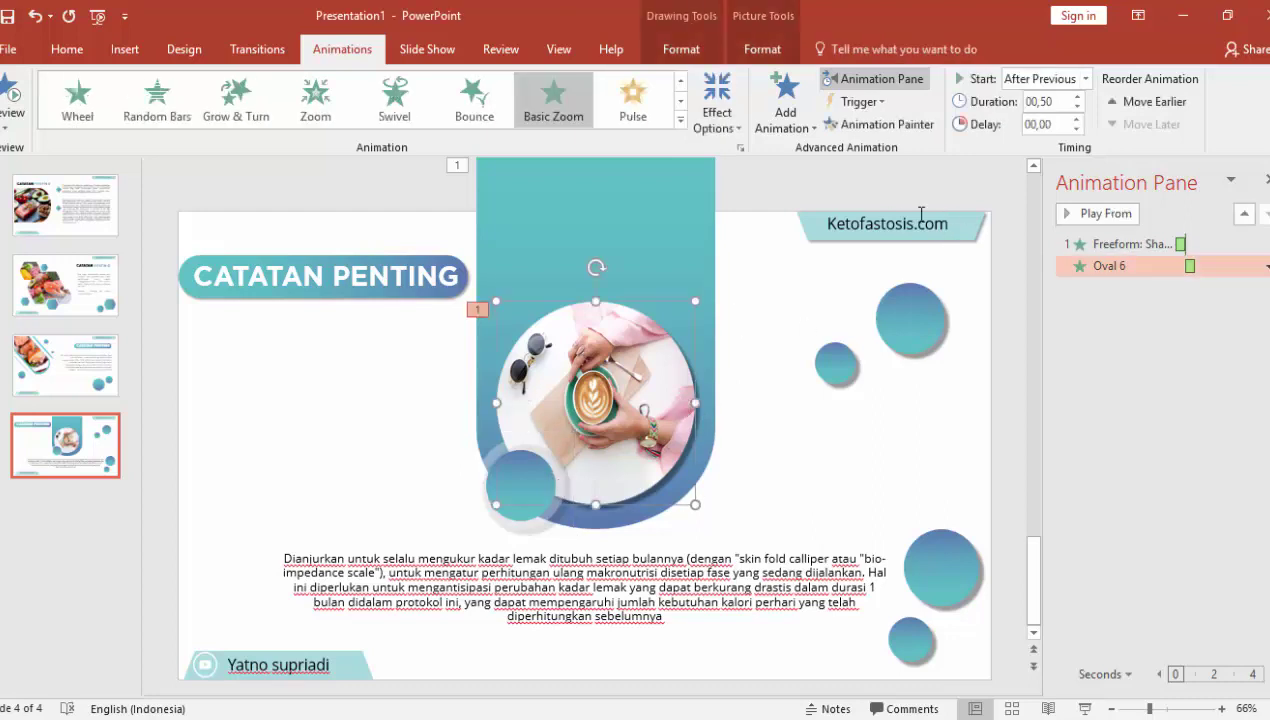
{"action": "left_click", "coordinate": [886, 124]}
{"action": "left_click", "coordinate": [540, 490]}
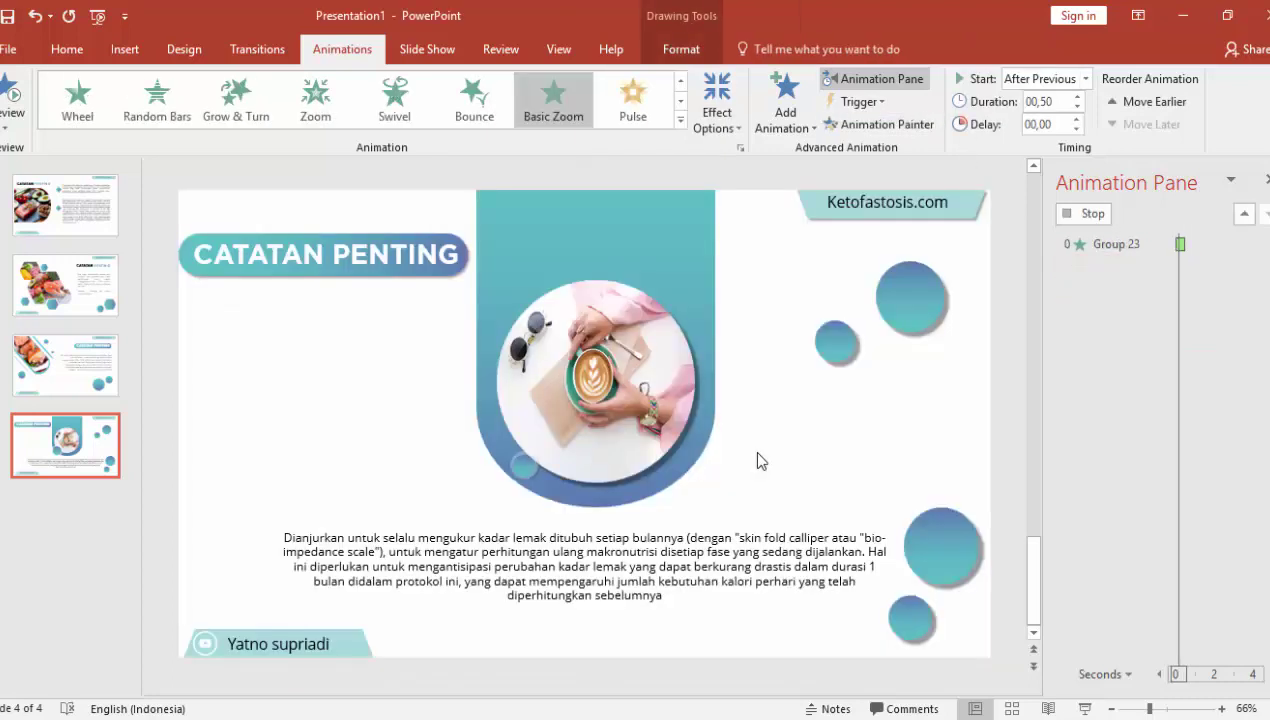
{"action": "left_click", "coordinate": [1118, 243]}
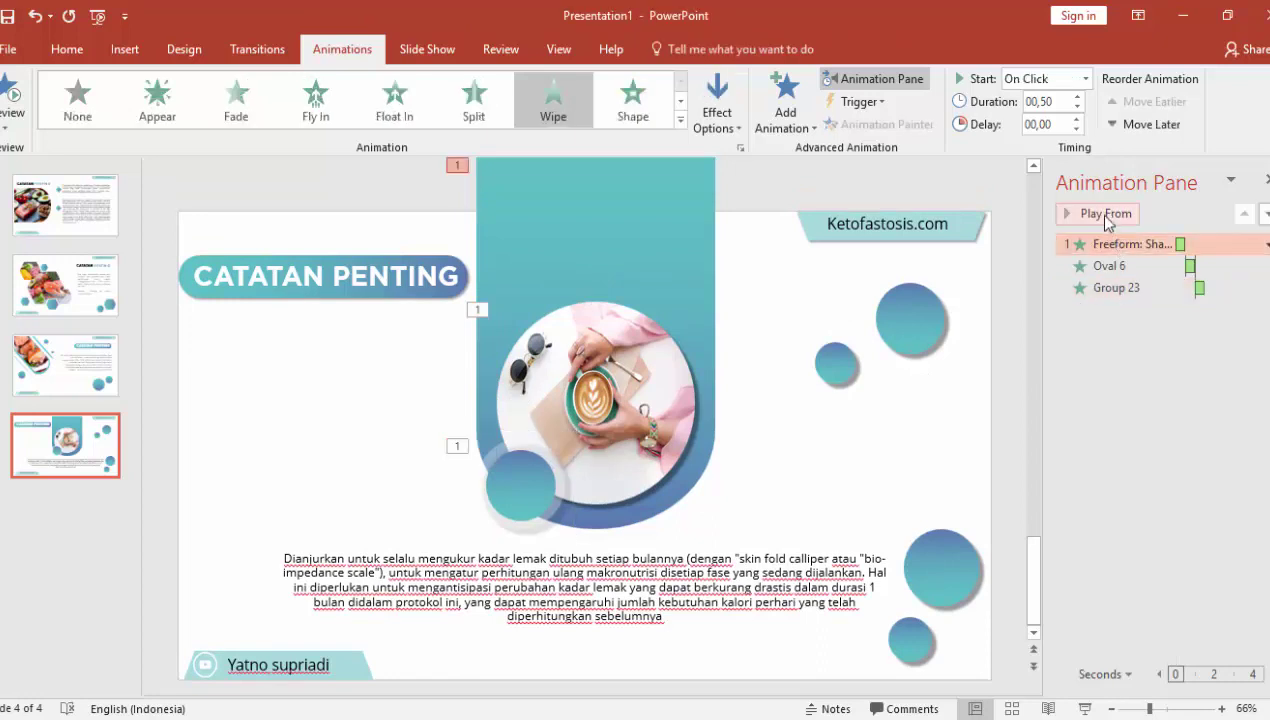
{"action": "left_click", "coordinate": [1090, 213]}
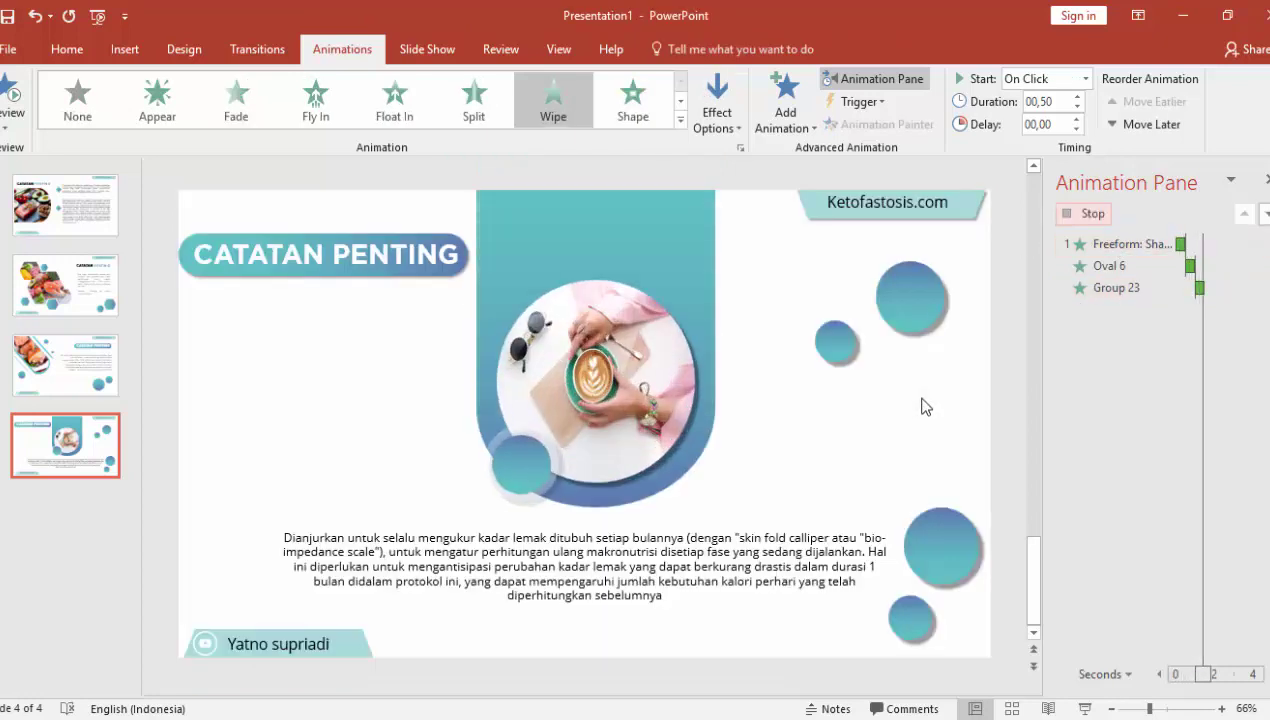
Paint the zoom onto the top-right, small, big bottom-right and bottom circles, starting With Previous
{"action": "left_click", "coordinate": [553, 487]}
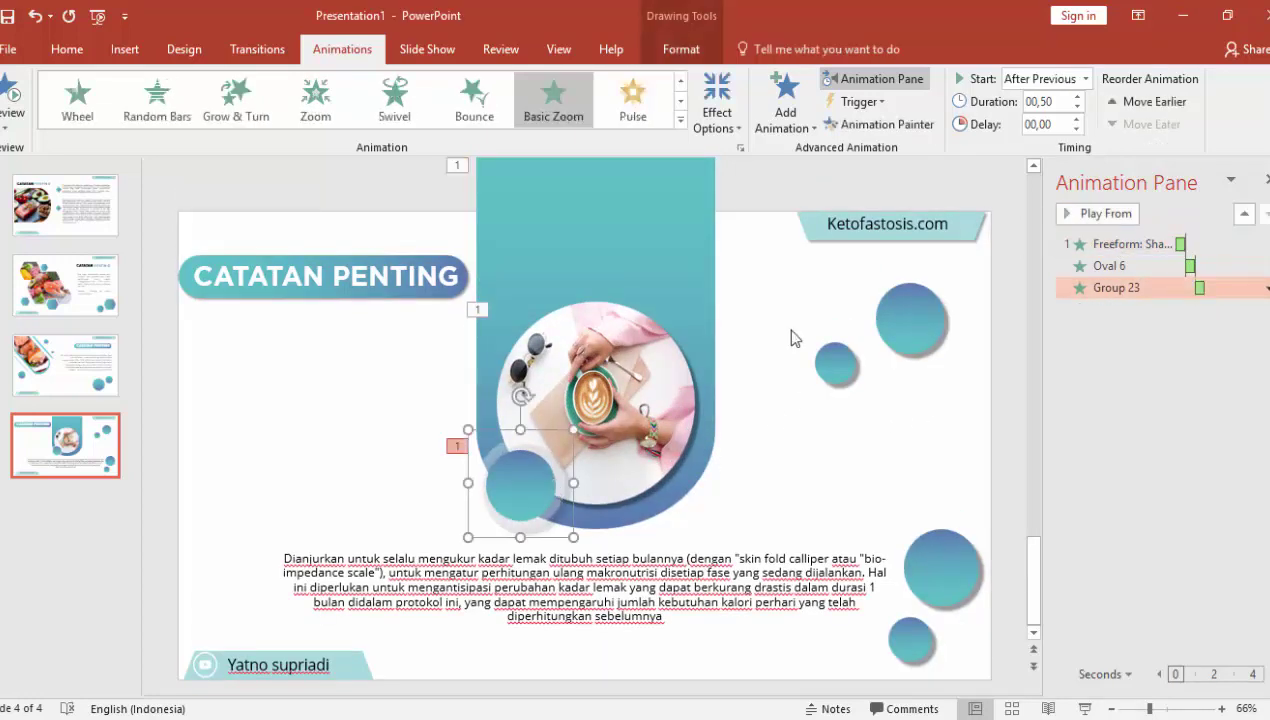
{"action": "left_click", "coordinate": [878, 124]}
{"action": "left_click", "coordinate": [920, 322]}
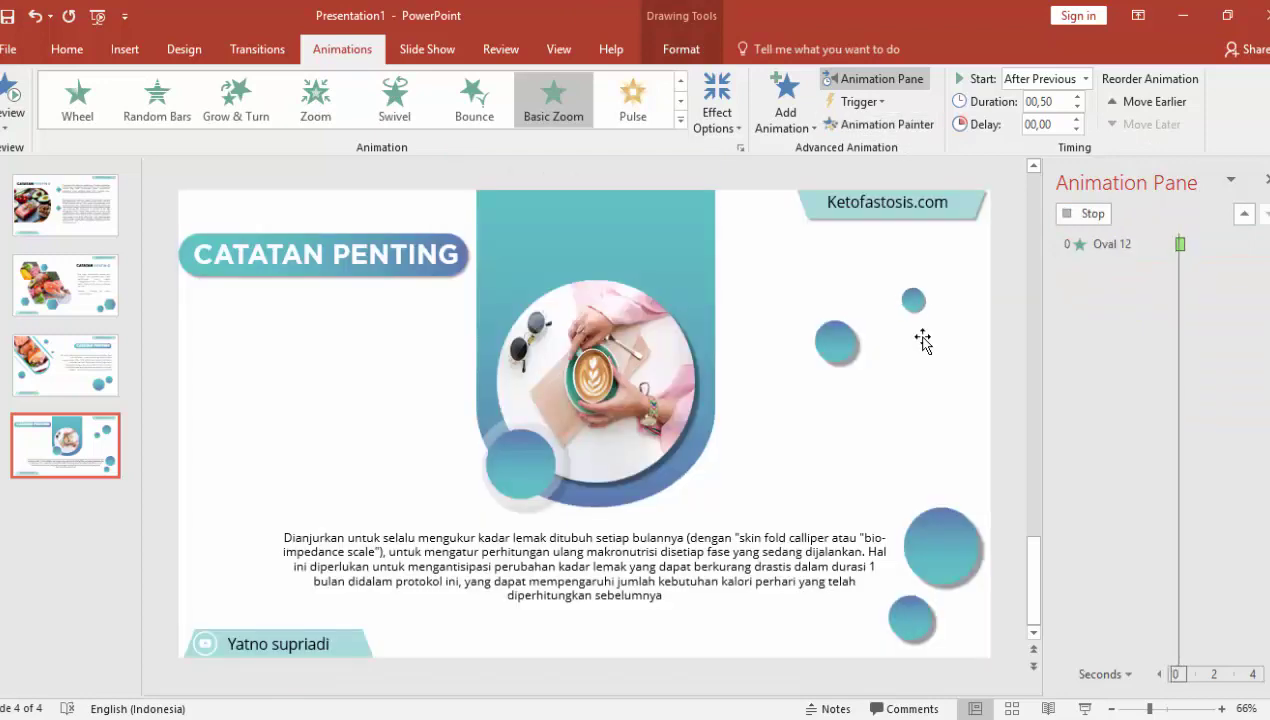
{"action": "left_click", "coordinate": [1085, 78]}
{"action": "left_click", "coordinate": [1041, 120]}
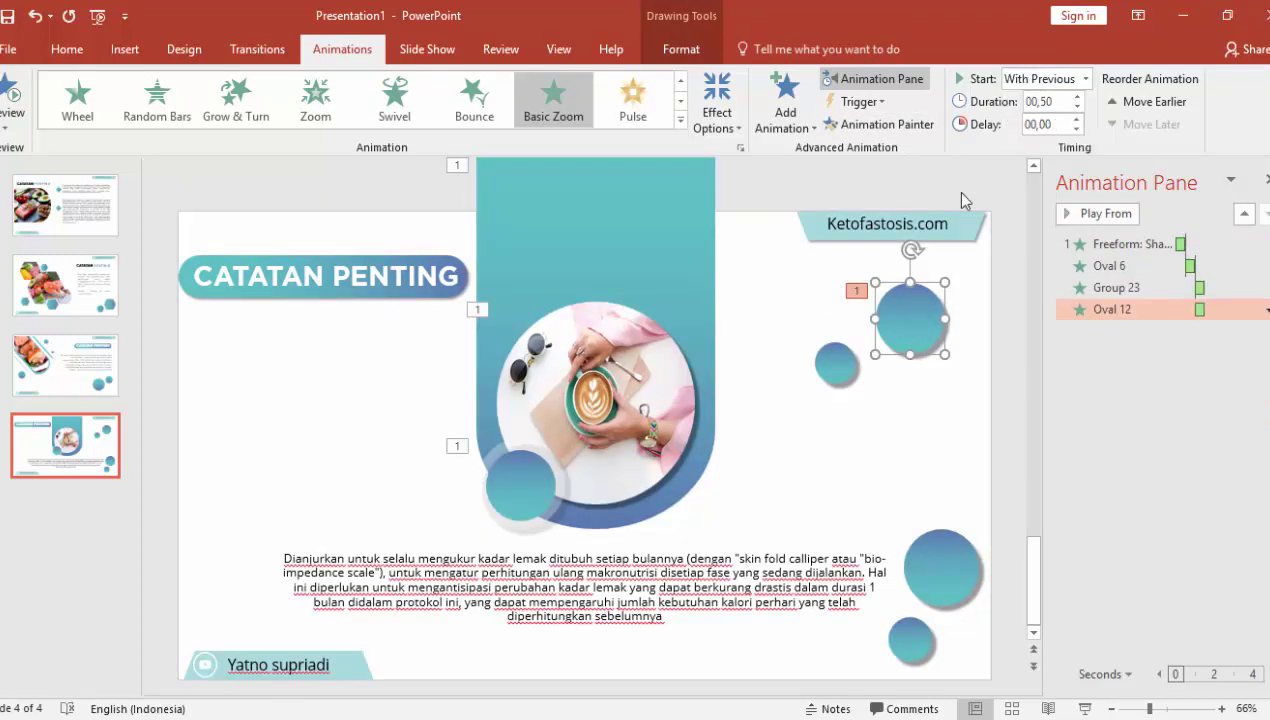
{"action": "left_click", "coordinate": [880, 124]}
{"action": "left_click", "coordinate": [838, 363]}
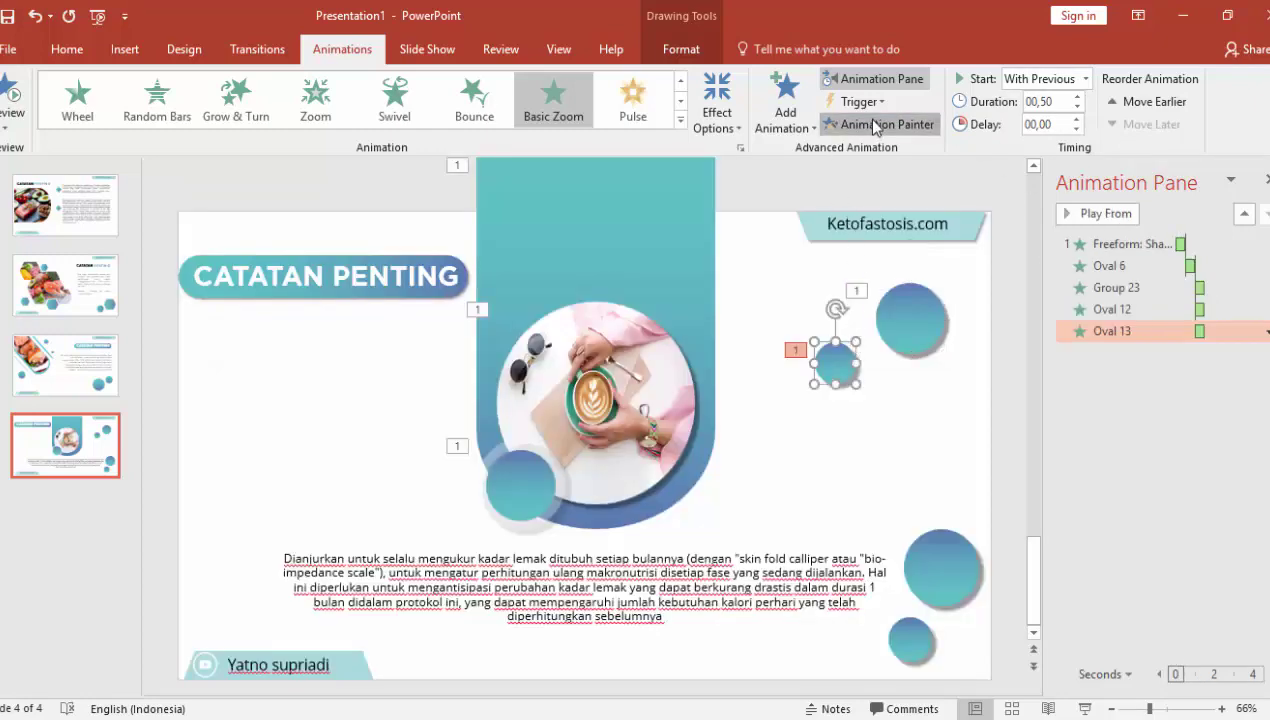
{"action": "left_click", "coordinate": [868, 124]}
{"action": "left_click", "coordinate": [944, 535]}
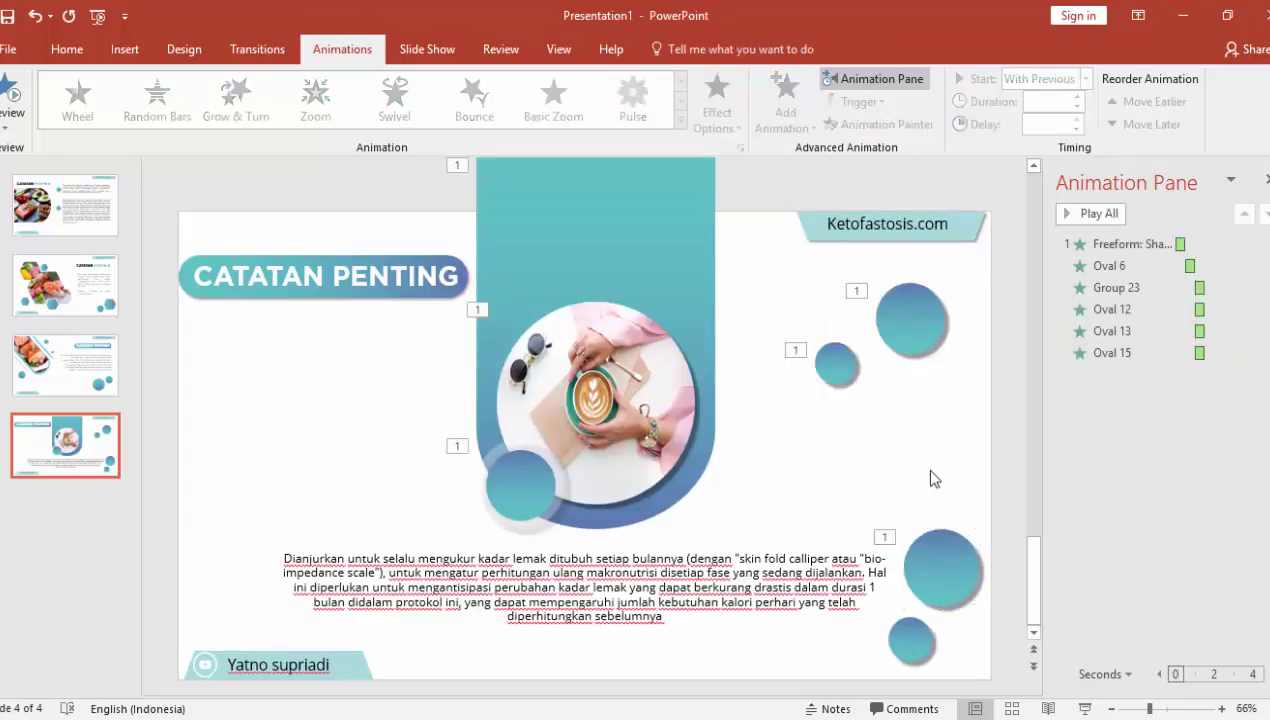
{"action": "left_click", "coordinate": [926, 652]}
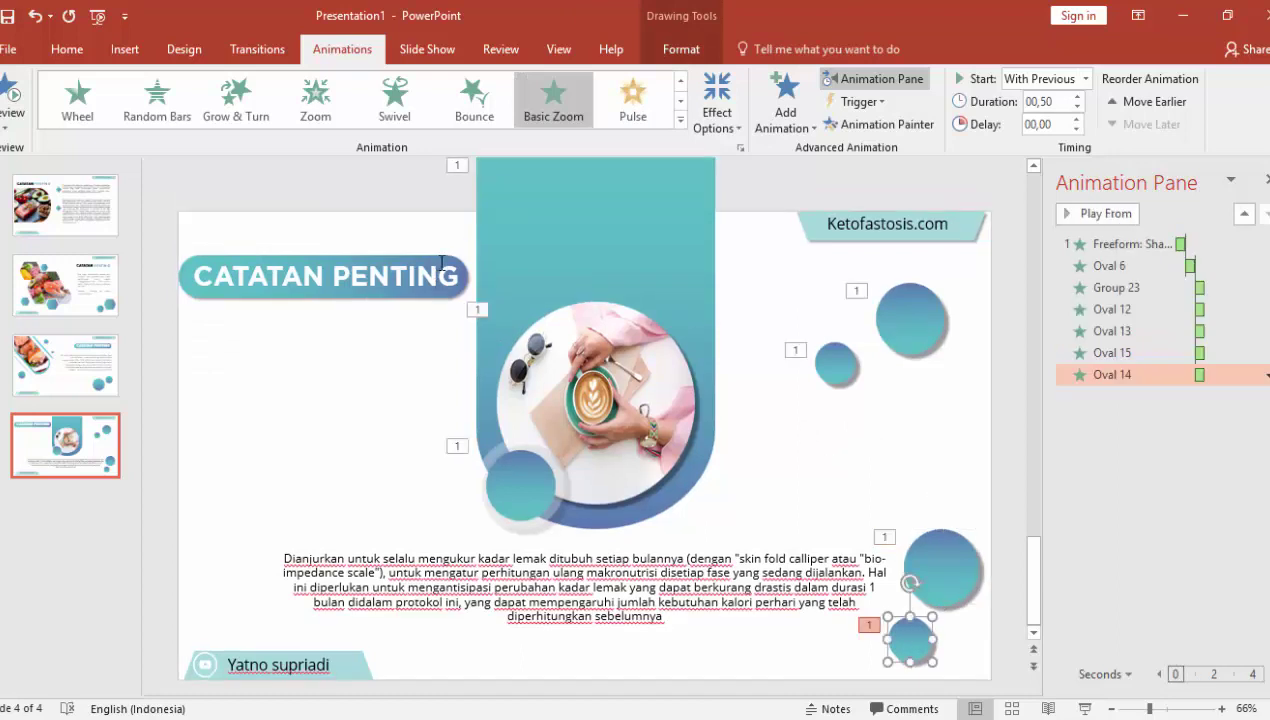
{"action": "left_click", "coordinate": [449, 265]}
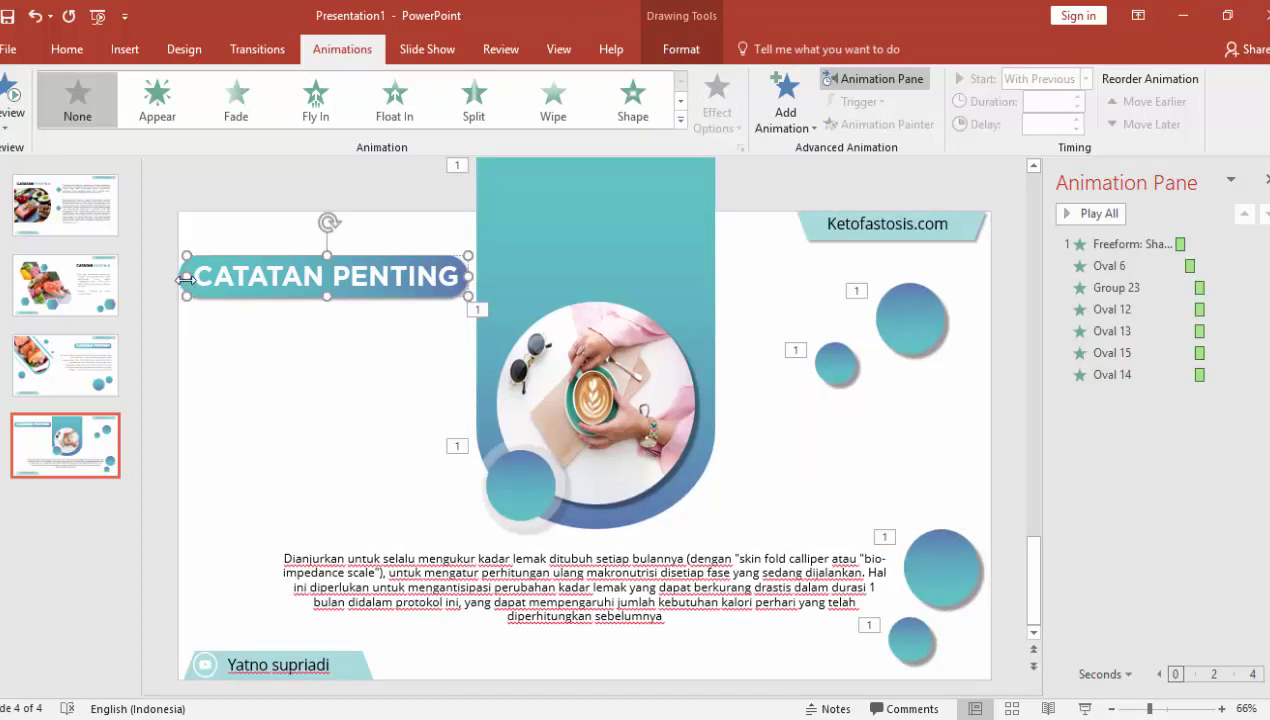
Give the CATATAN PENTING title group a Bounce entrance lasting 01,00 and preview it
{"action": "left_click_drag", "start_coordinate": [185, 277], "coordinate": [180, 277]}
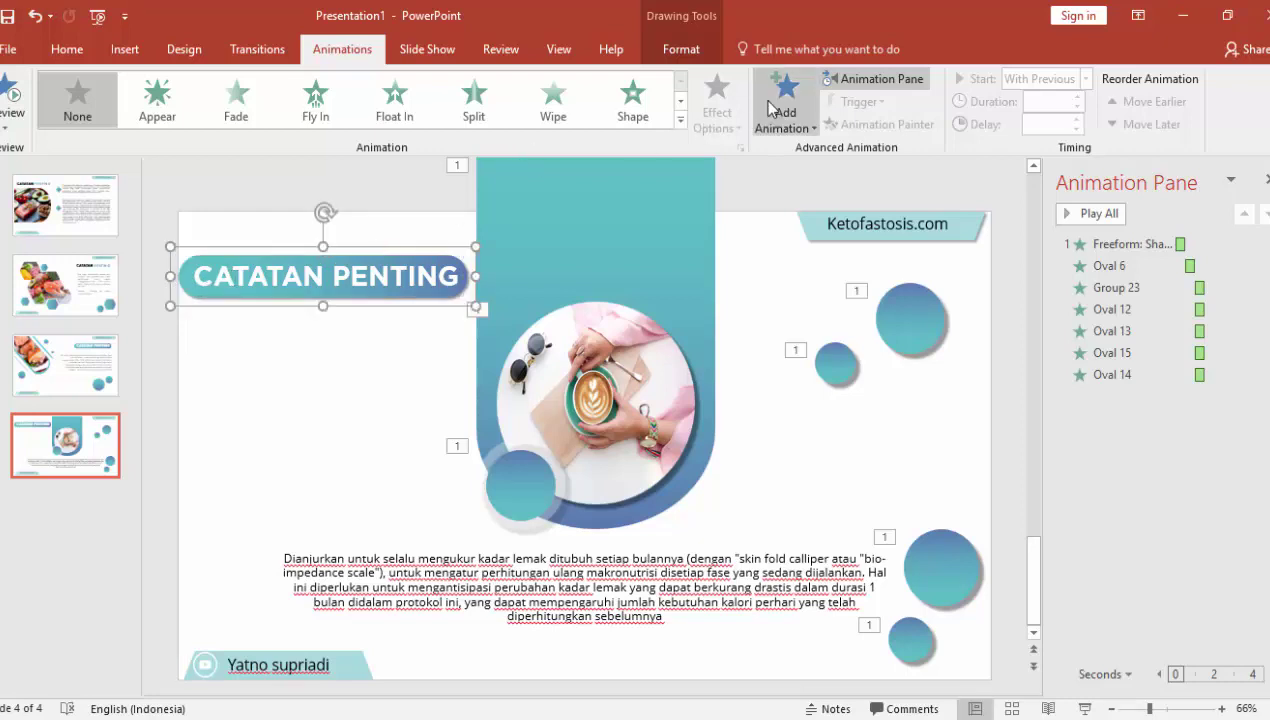
{"action": "left_click", "coordinate": [785, 105]}
{"action": "left_click", "coordinate": [866, 597]}
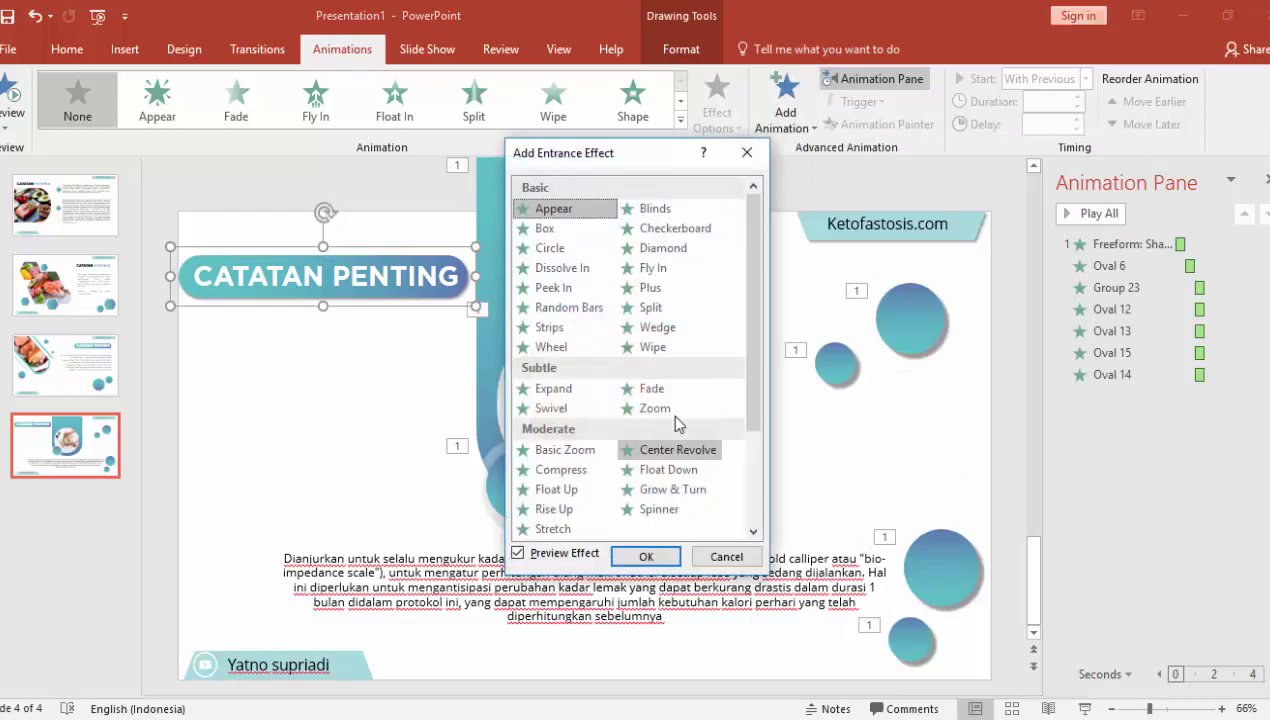
{"action": "scroll", "coordinate": [708, 318], "scroll_direction": "down", "scroll_amount": 2}
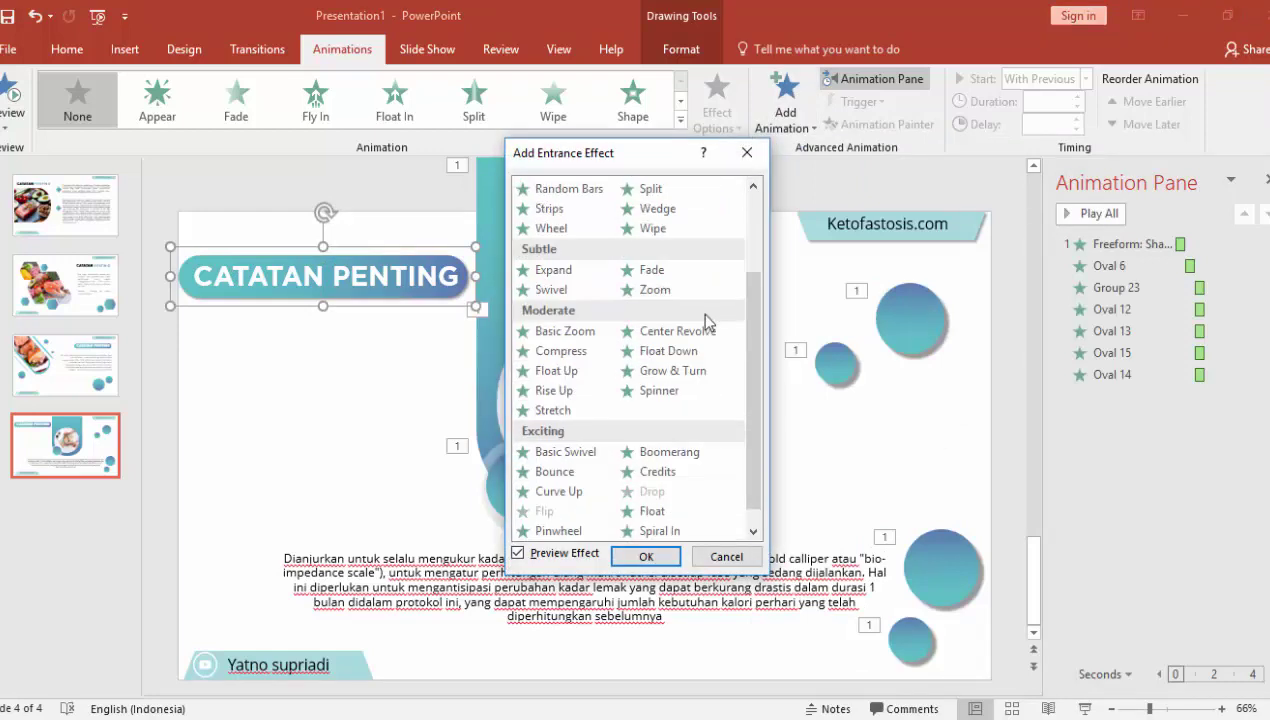
{"action": "left_click", "coordinate": [575, 377]}
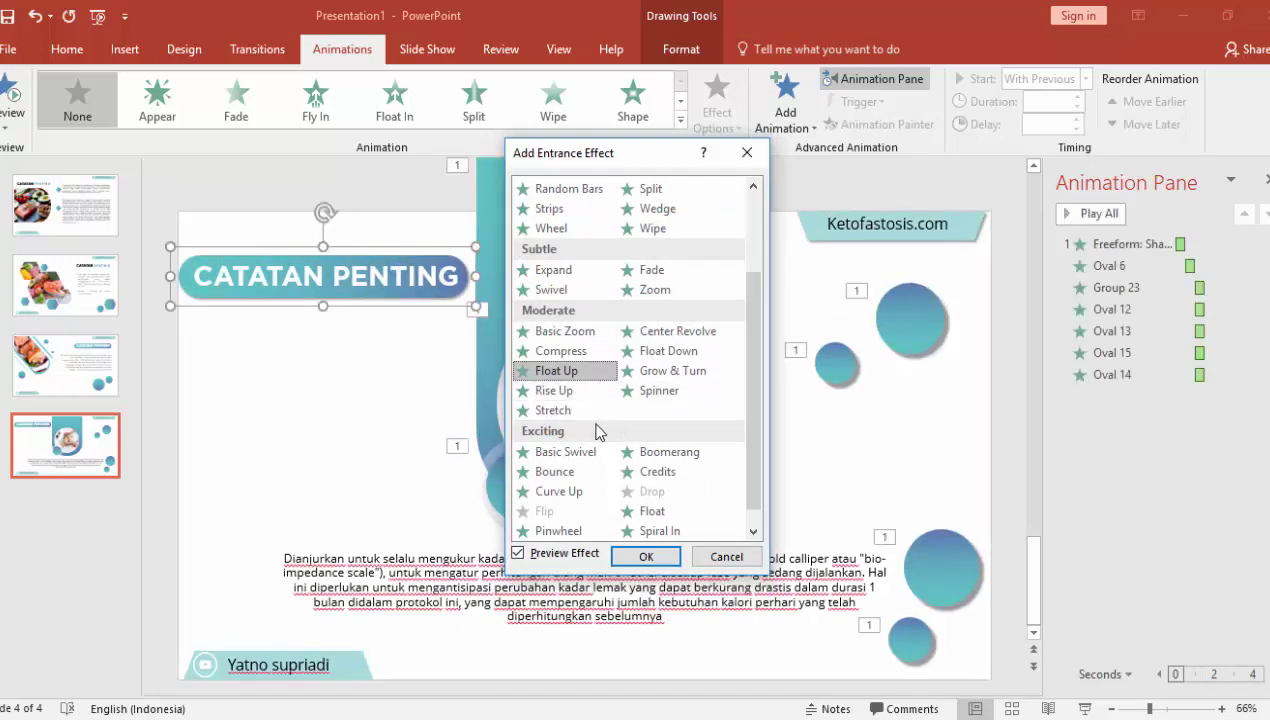
{"action": "scroll", "coordinate": [672, 470], "scroll_direction": "down", "scroll_amount": 1}
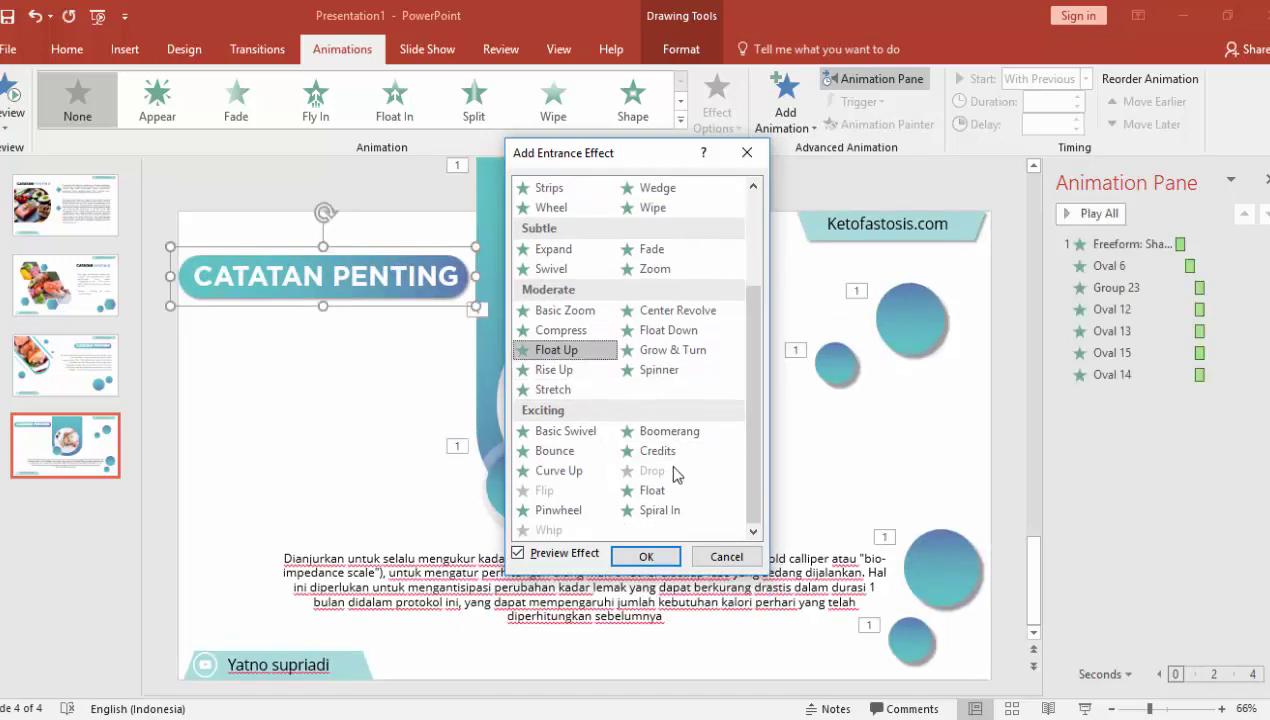
{"action": "left_click", "coordinate": [573, 458]}
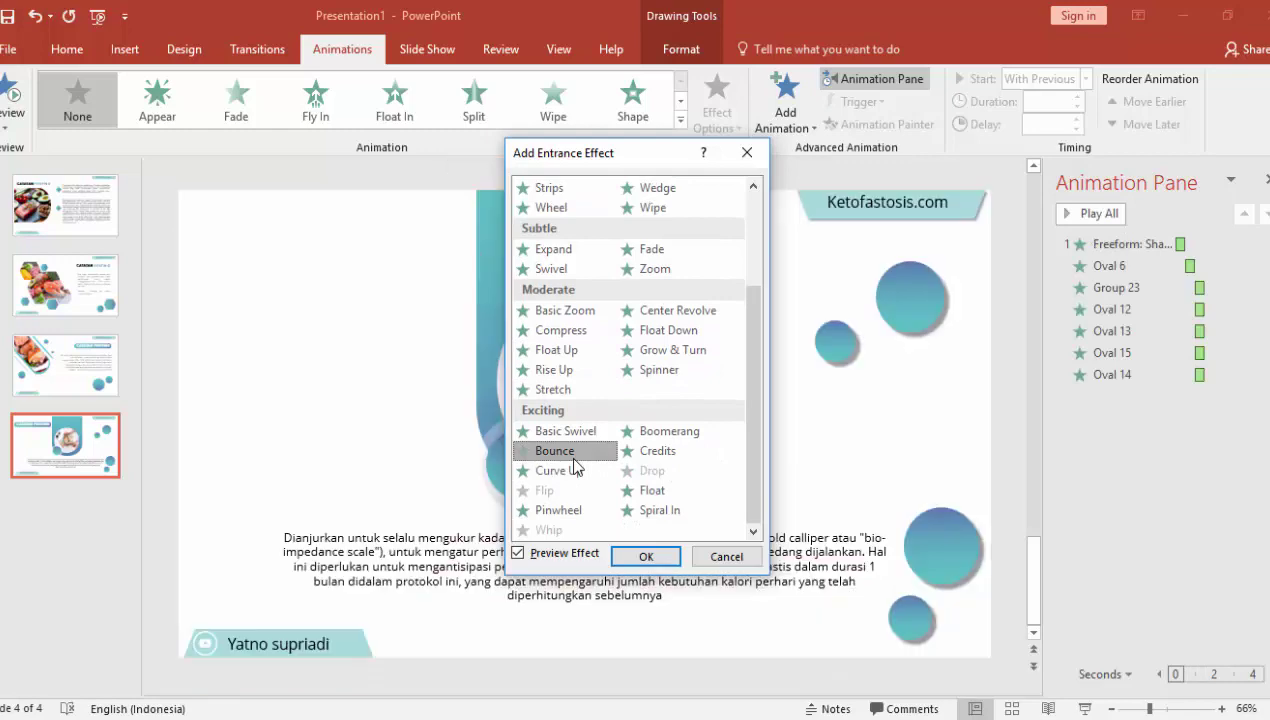
{"action": "left_click", "coordinate": [645, 556]}
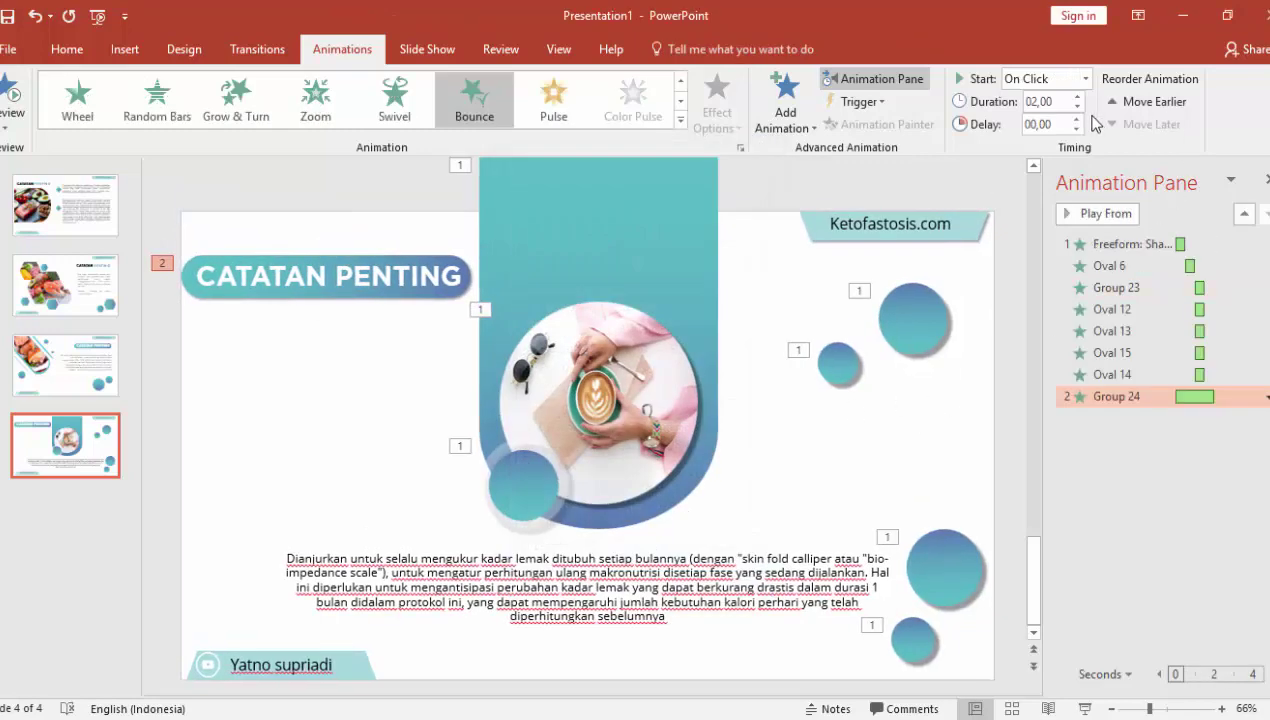
{"action": "left_click", "coordinate": [1077, 106]}
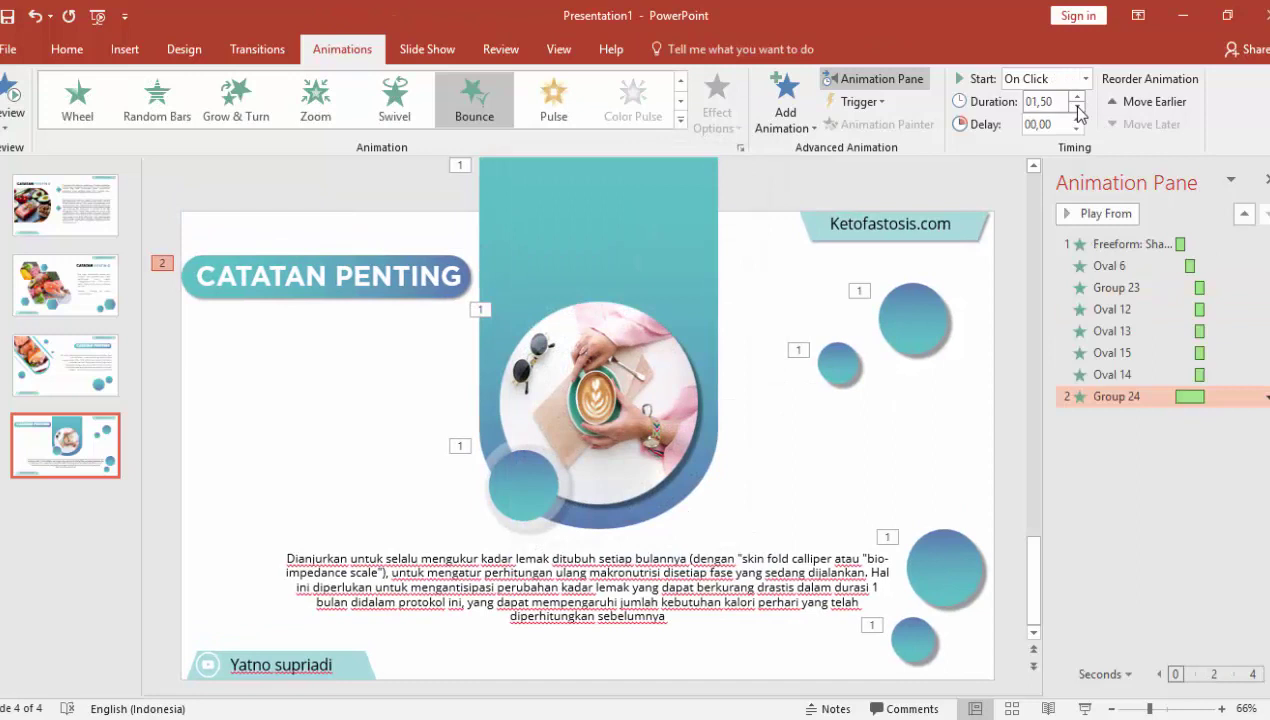
{"action": "left_click", "coordinate": [1078, 216]}
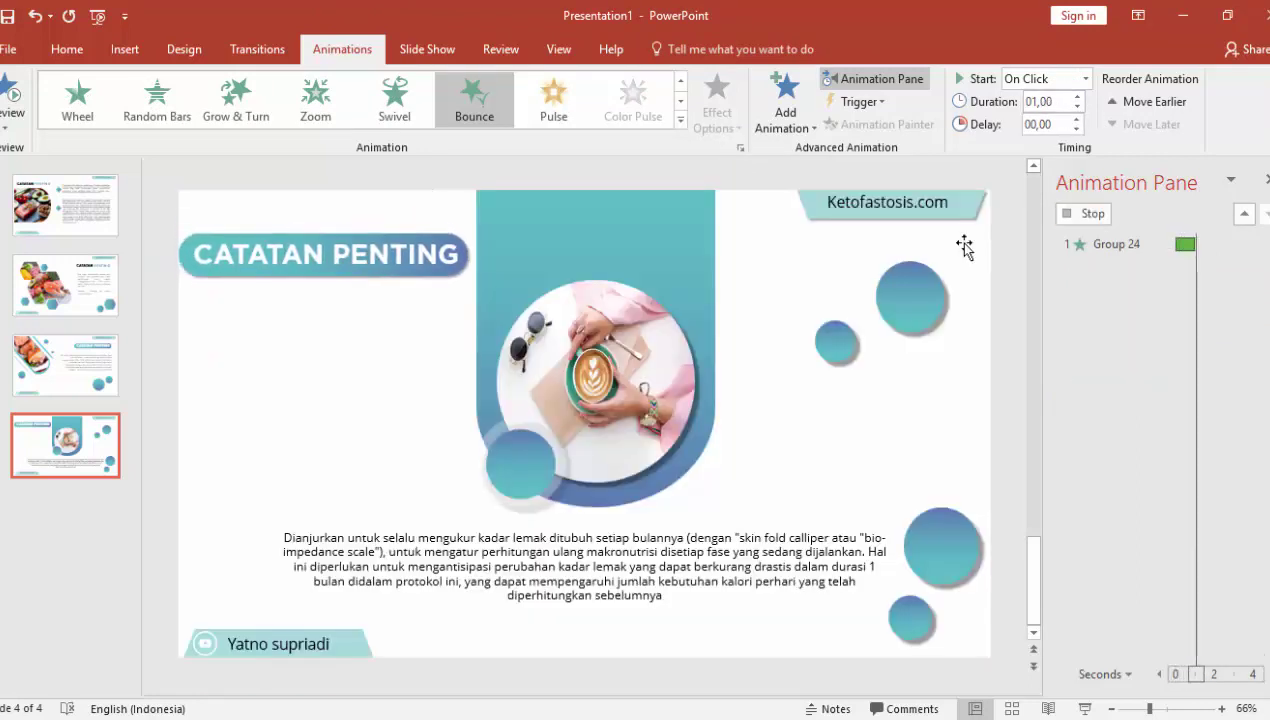
Make the body paragraph wipe in from the left After Previous, then close the Animation Pane
{"action": "left_click", "coordinate": [699, 578]}
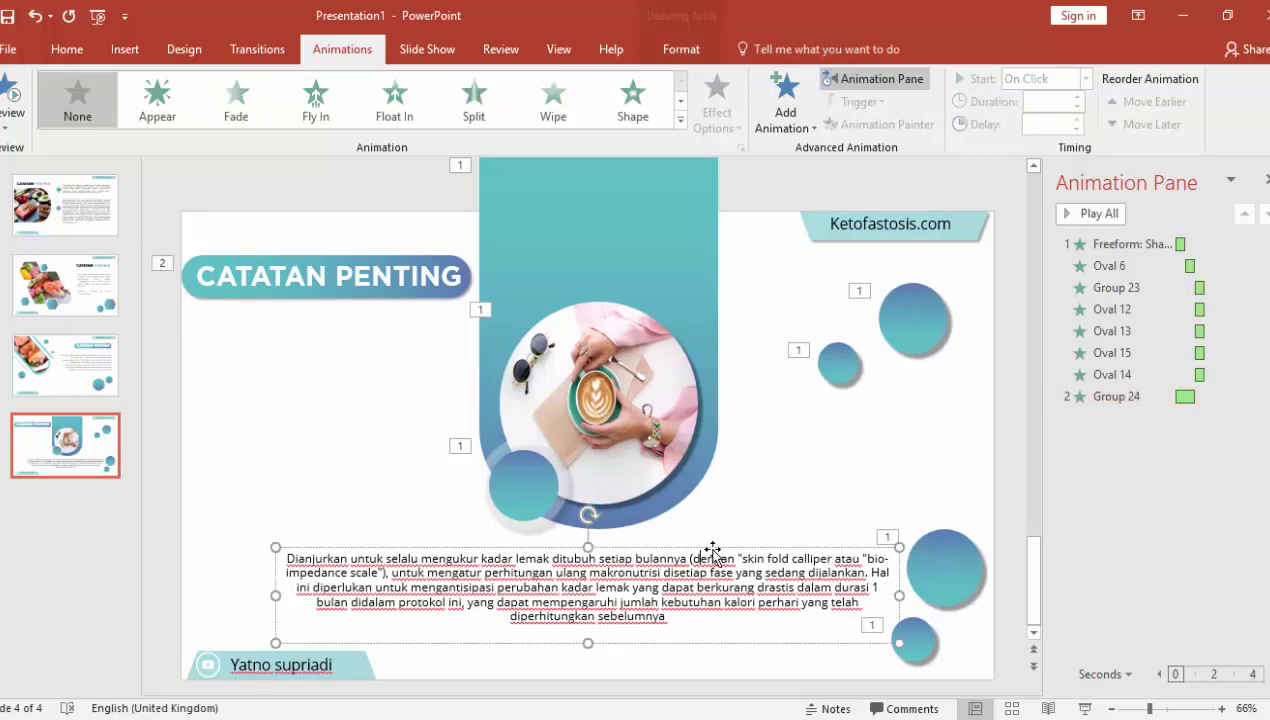
{"action": "left_click", "coordinate": [782, 108]}
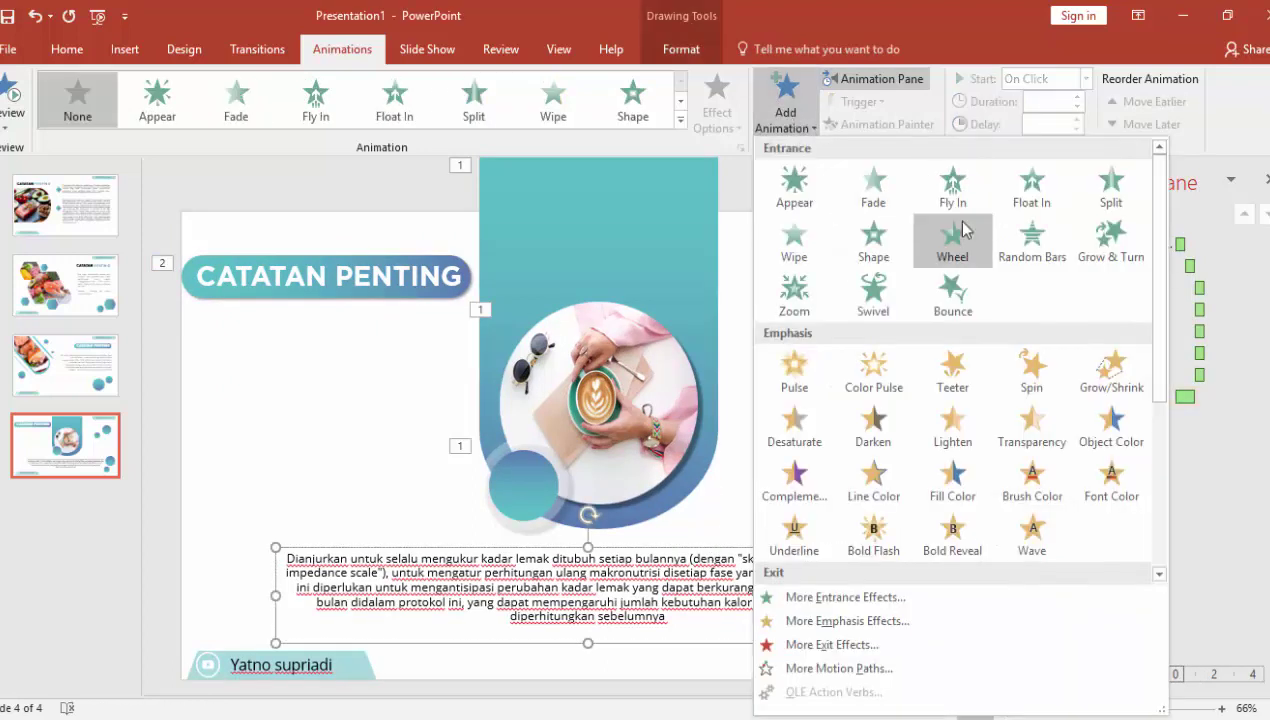
{"action": "left_click", "coordinate": [806, 256]}
{"action": "left_click", "coordinate": [717, 110]}
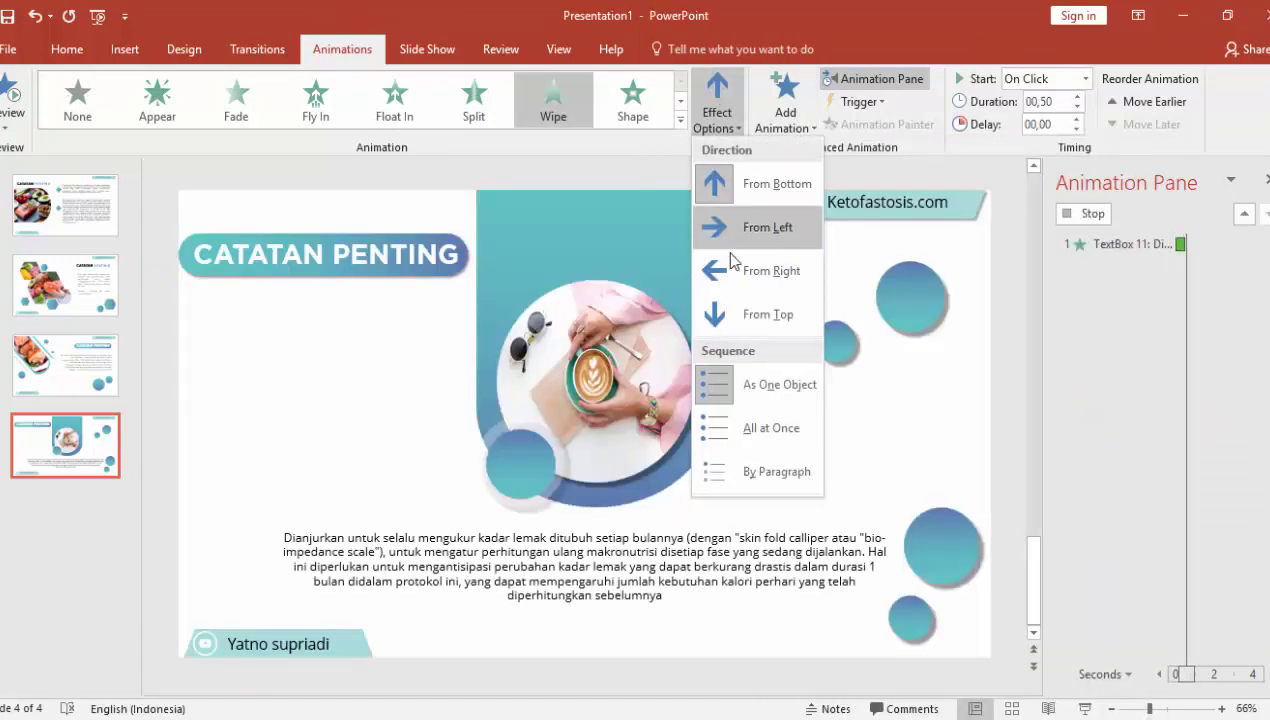
{"action": "left_click", "coordinate": [733, 270]}
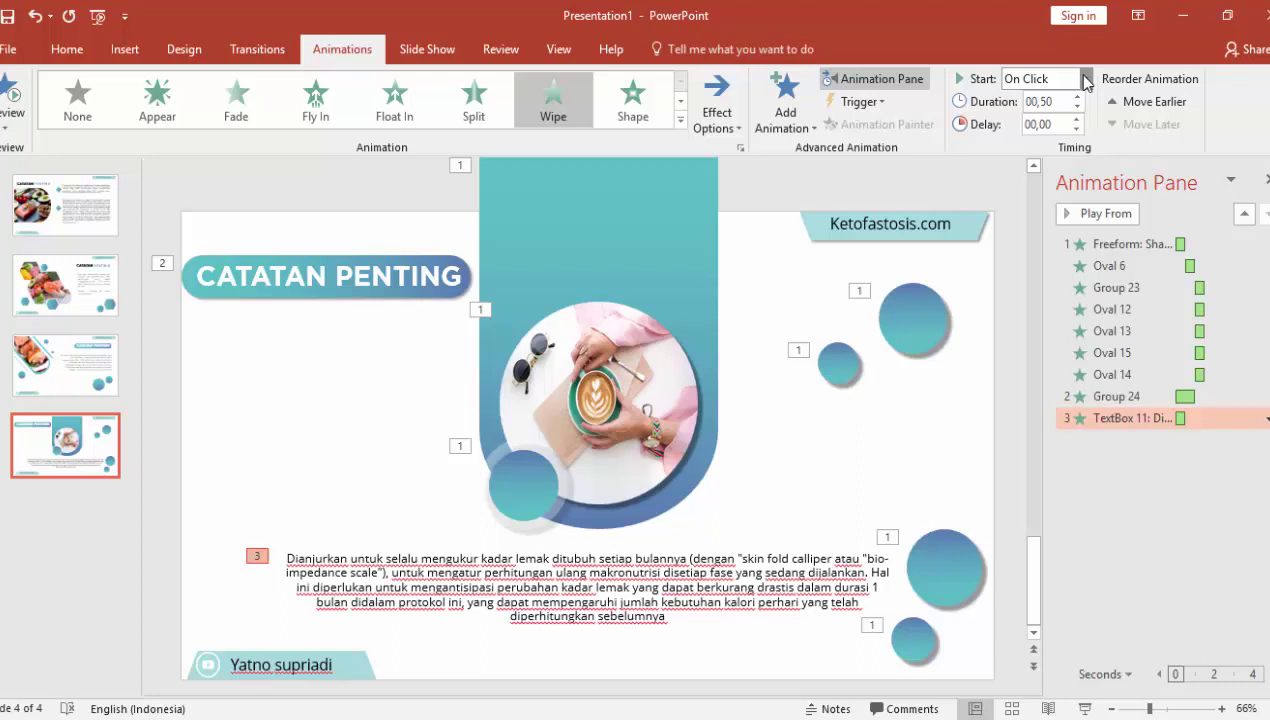
{"action": "left_click", "coordinate": [1085, 78]}
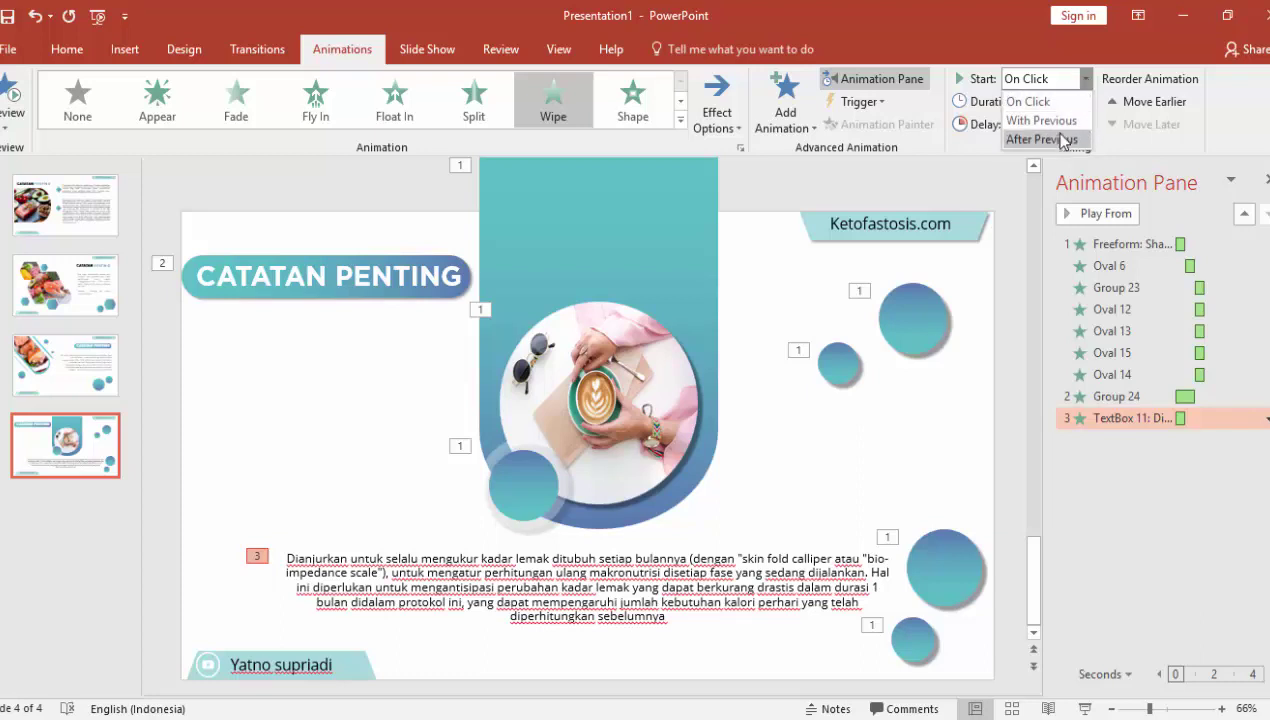
{"action": "left_click", "coordinate": [1063, 137]}
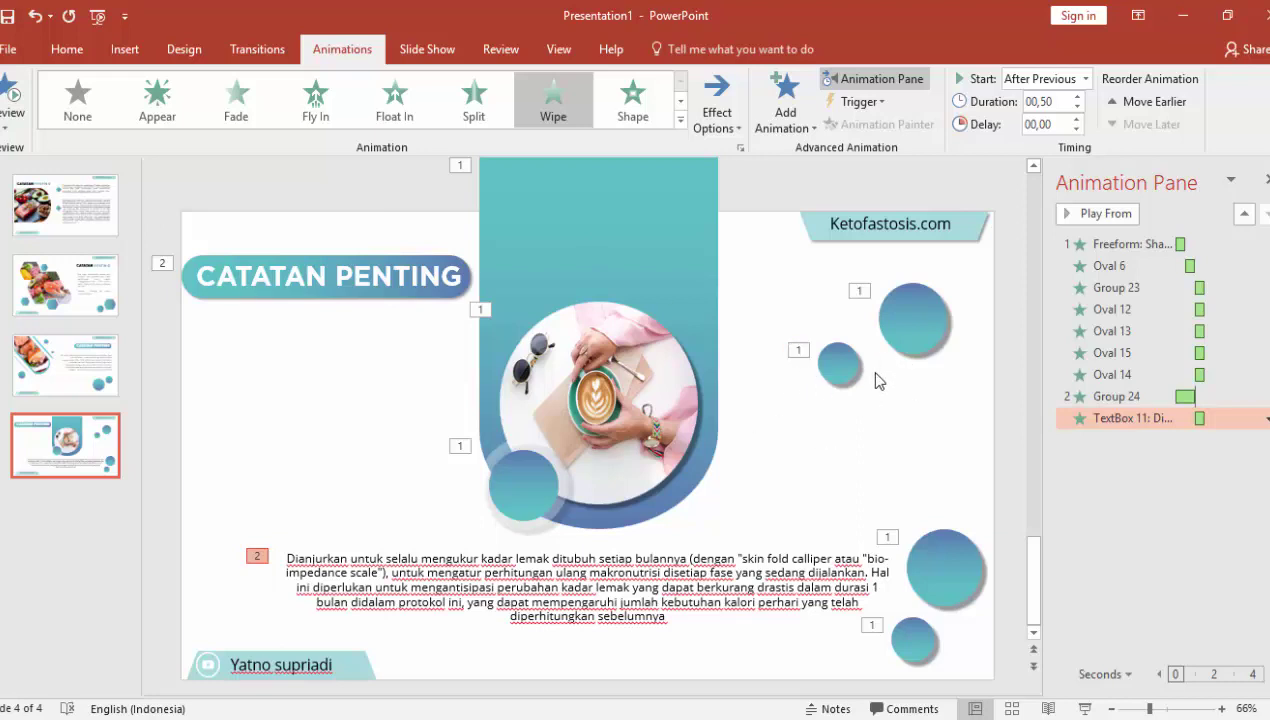
{"action": "left_click", "coordinate": [836, 432]}
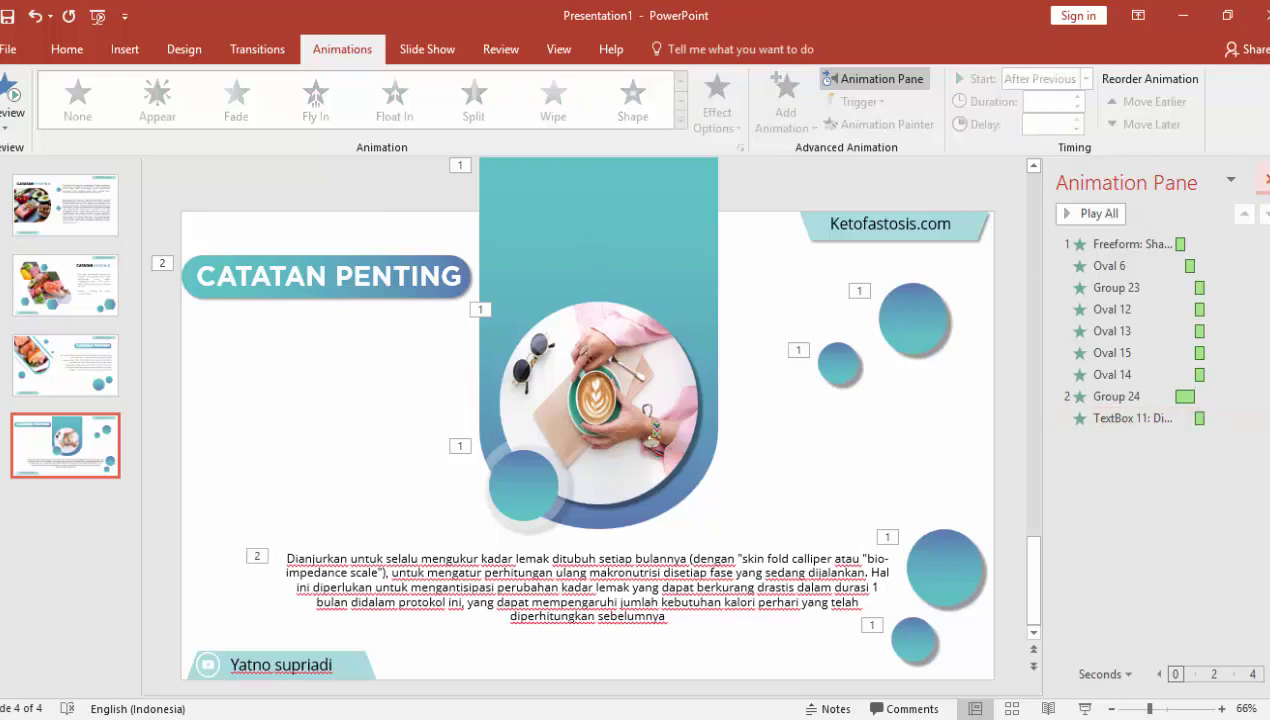
{"action": "left_click", "coordinate": [1265, 178]}
Review slides 1 to 4 and return to the Home tab
{"action": "left_click", "coordinate": [145, 222]}
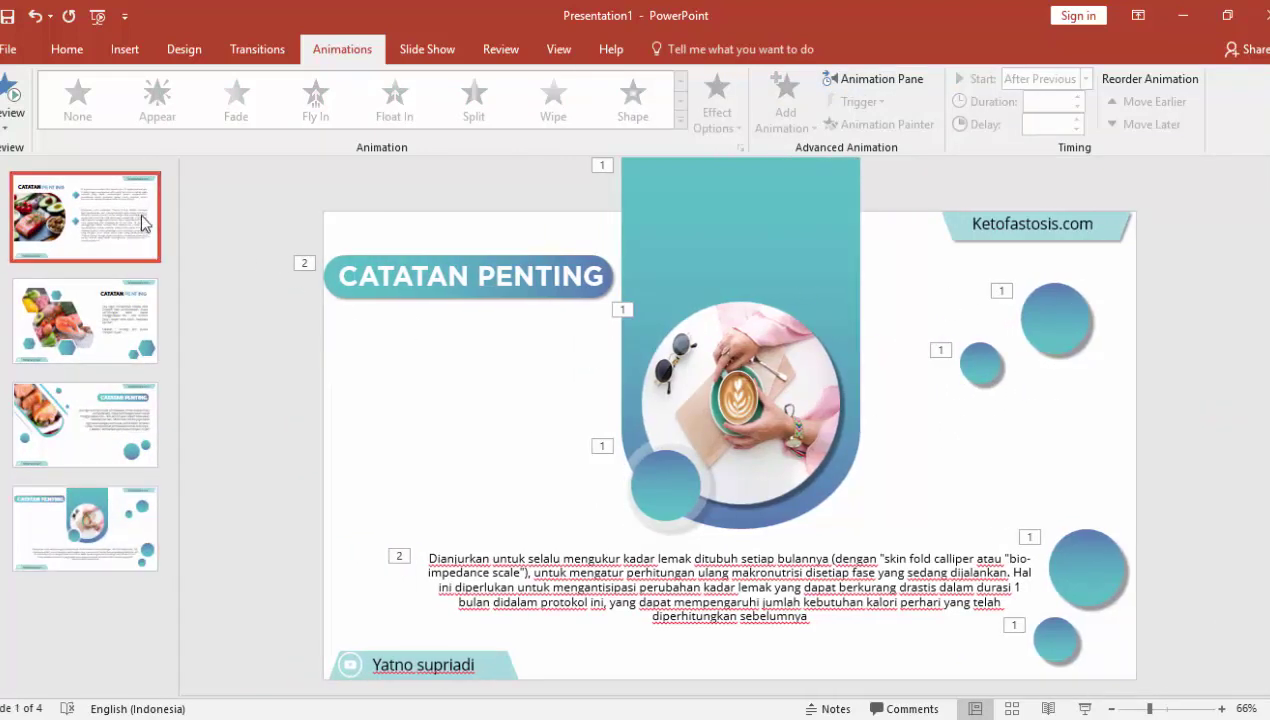
{"action": "left_click", "coordinate": [118, 335]}
{"action": "left_click", "coordinate": [125, 425]}
{"action": "left_click", "coordinate": [85, 528]}
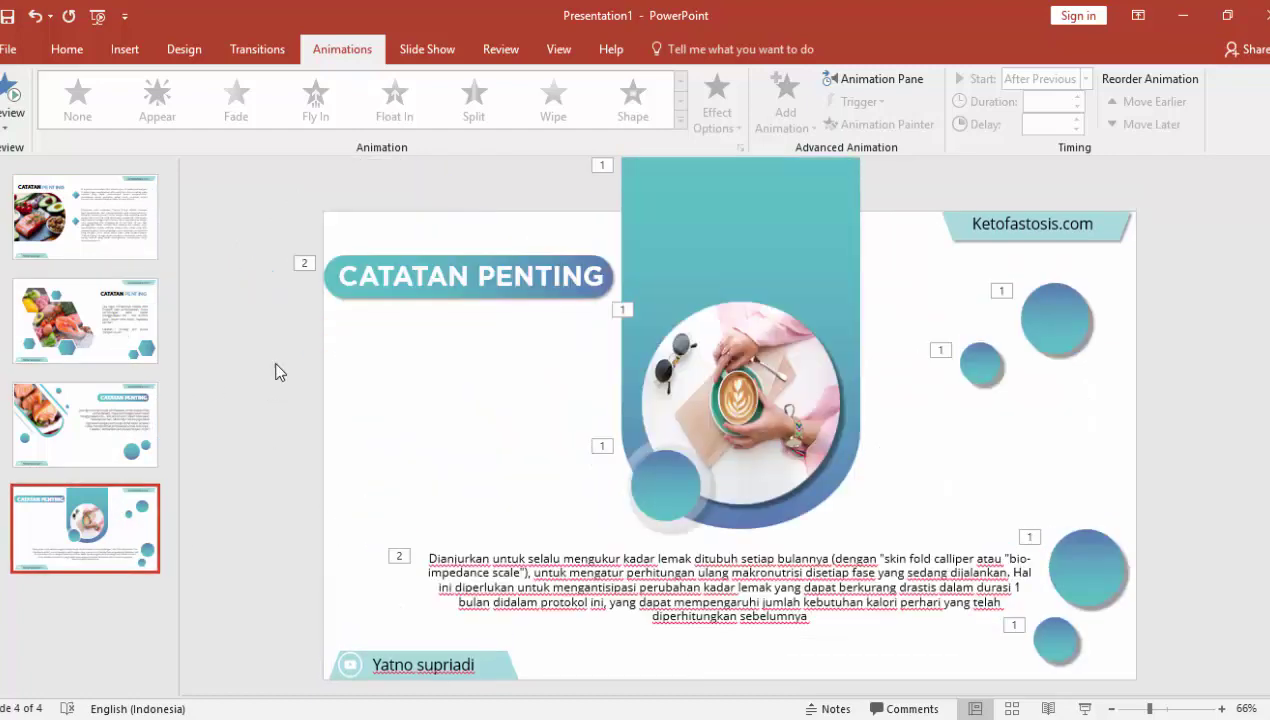
{"action": "left_click", "coordinate": [67, 49]}
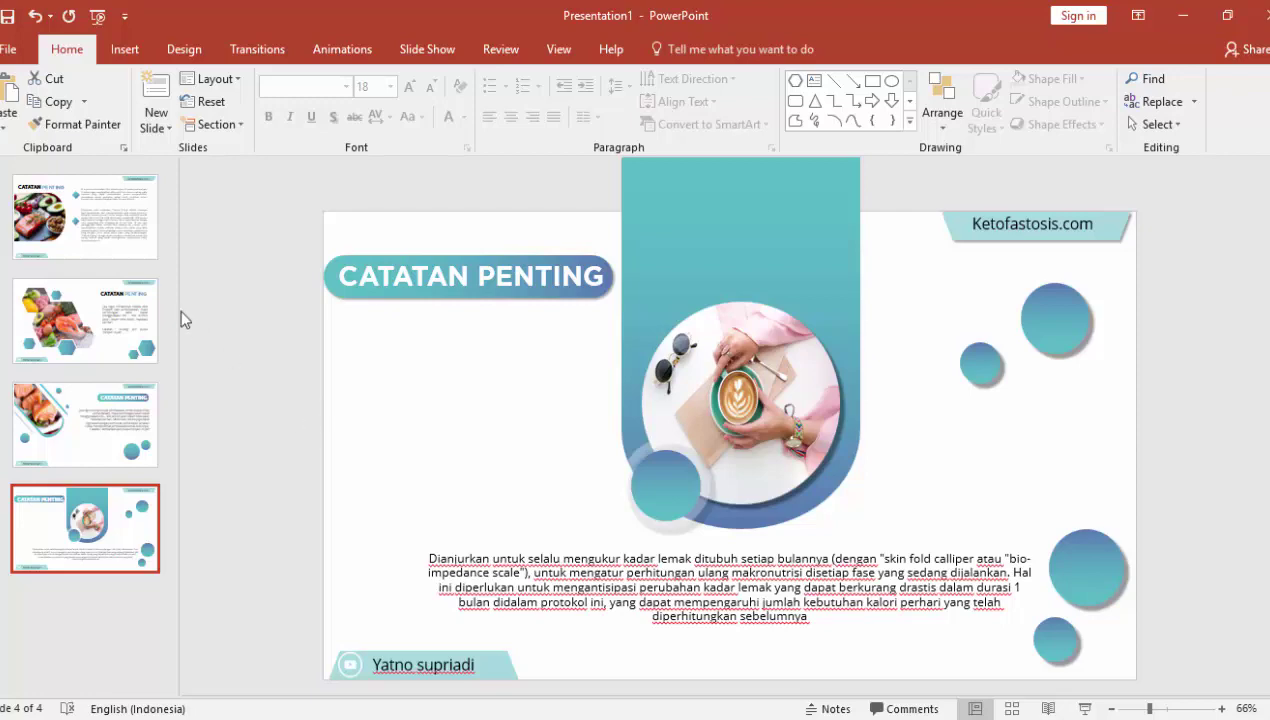
{"action": "left_click", "coordinate": [149, 249]}
{"action": "left_click", "coordinate": [143, 328]}
{"action": "left_click", "coordinate": [140, 425]}
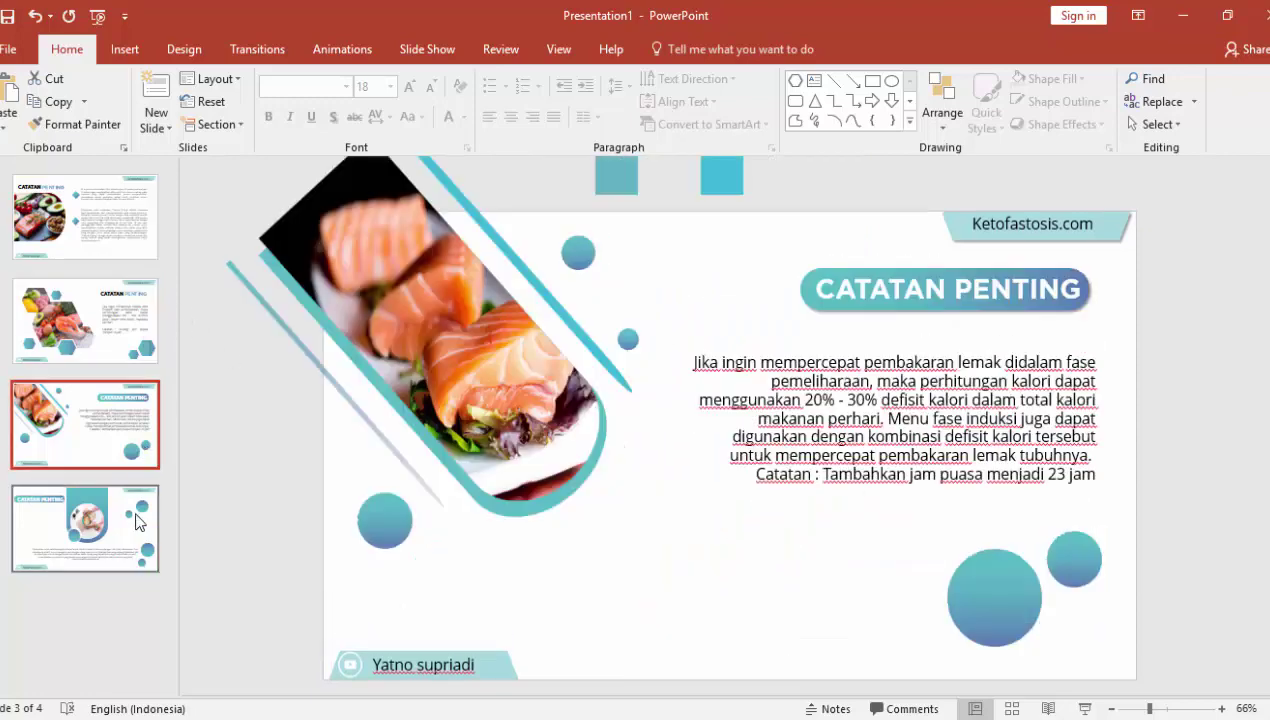
{"action": "left_click", "coordinate": [139, 521]}
{"action": "left_click", "coordinate": [145, 318]}
{"action": "left_click", "coordinate": [136, 230]}
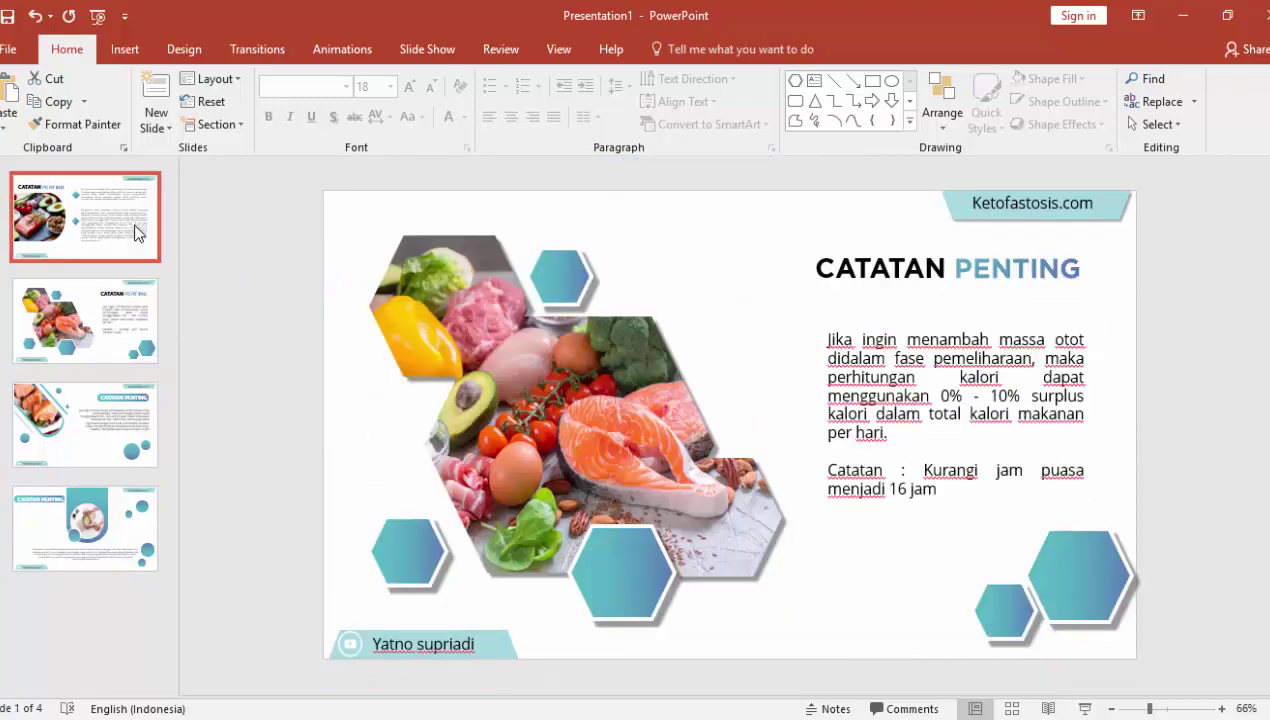
{"action": "key", "text": "Down"}
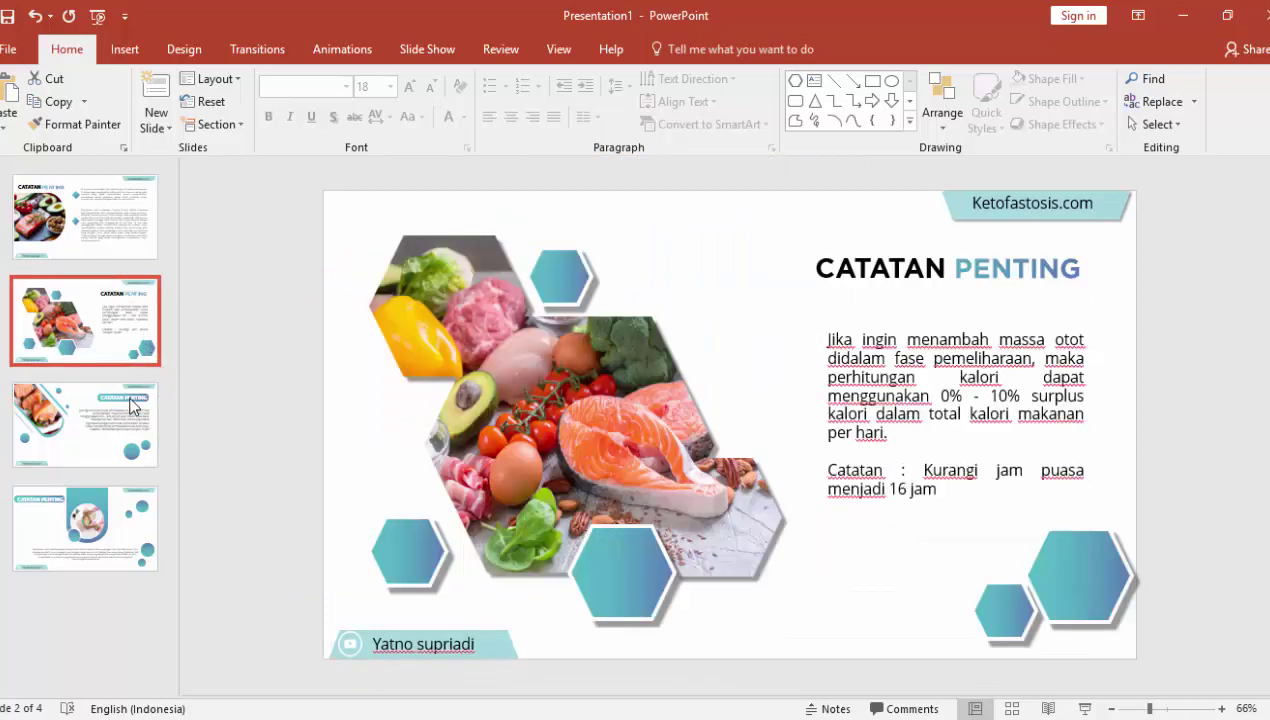
Look over all four slides again, then start the slideshow from slide 1 with F5
{"action": "left_click", "coordinate": [135, 420]}
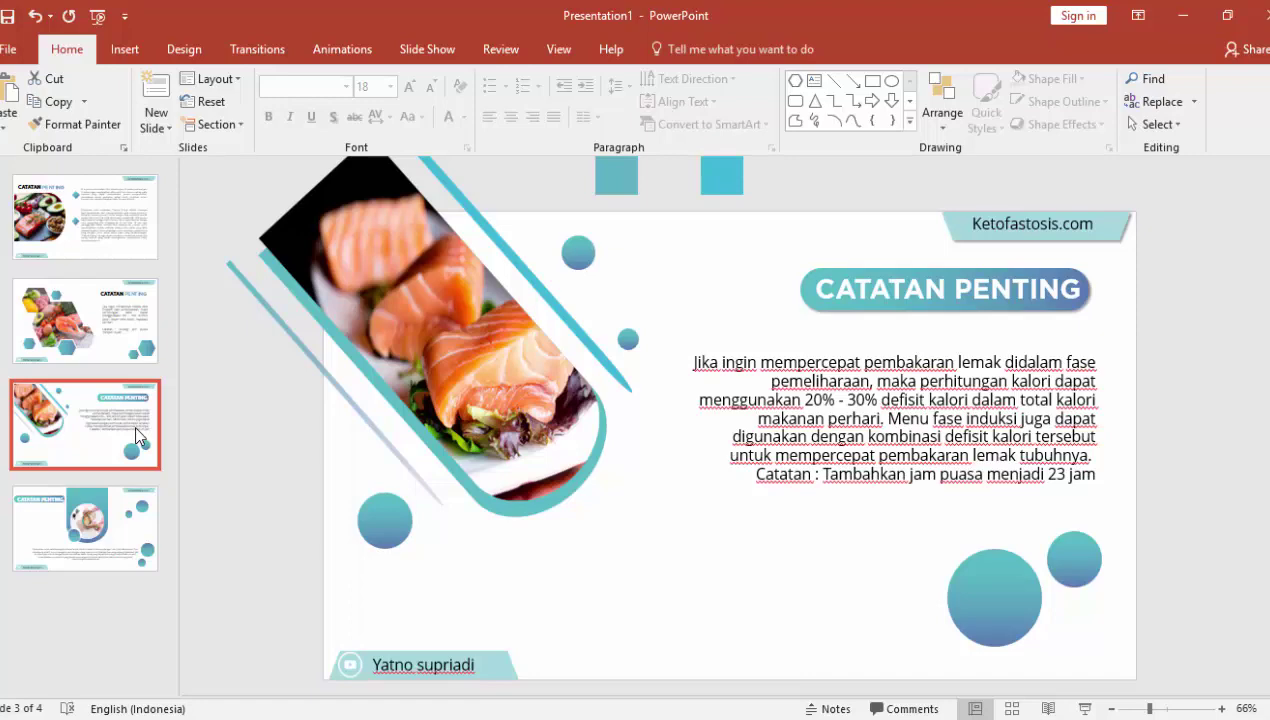
{"action": "left_click", "coordinate": [144, 521]}
{"action": "left_click", "coordinate": [130, 218]}
{"action": "left_click", "coordinate": [134, 330]}
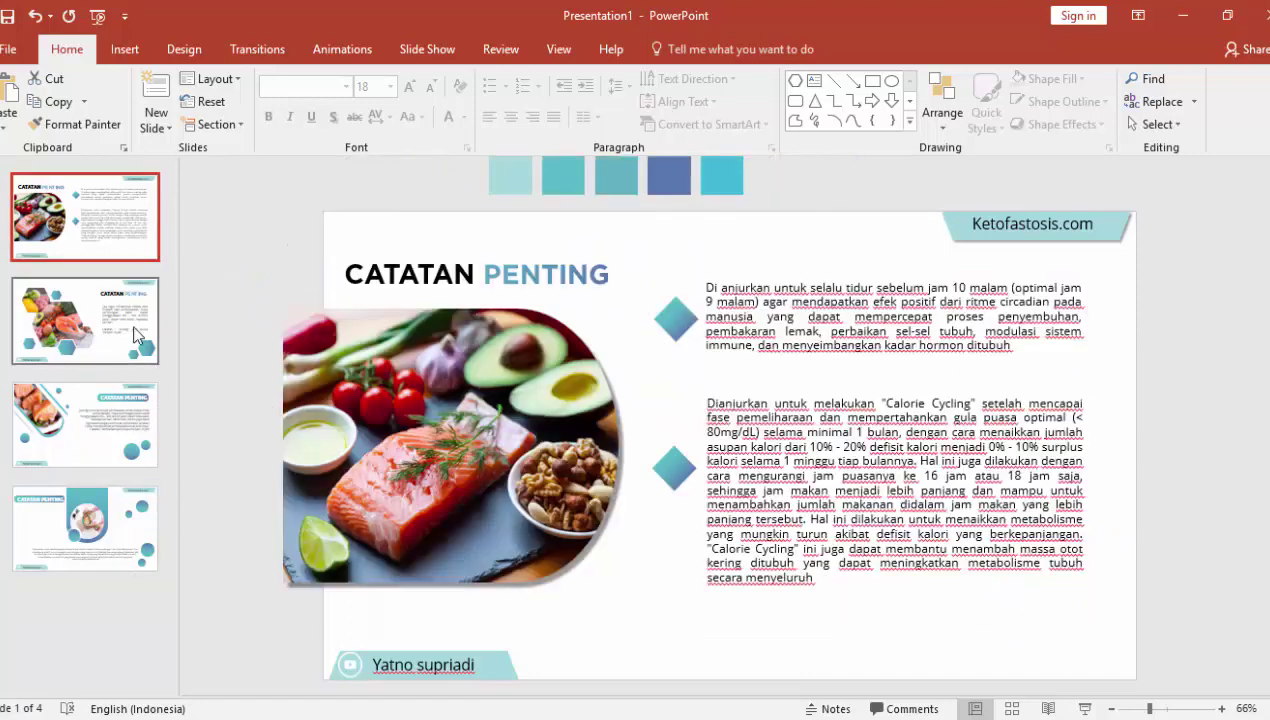
{"action": "left_click", "coordinate": [114, 414]}
{"action": "left_click", "coordinate": [124, 538]}
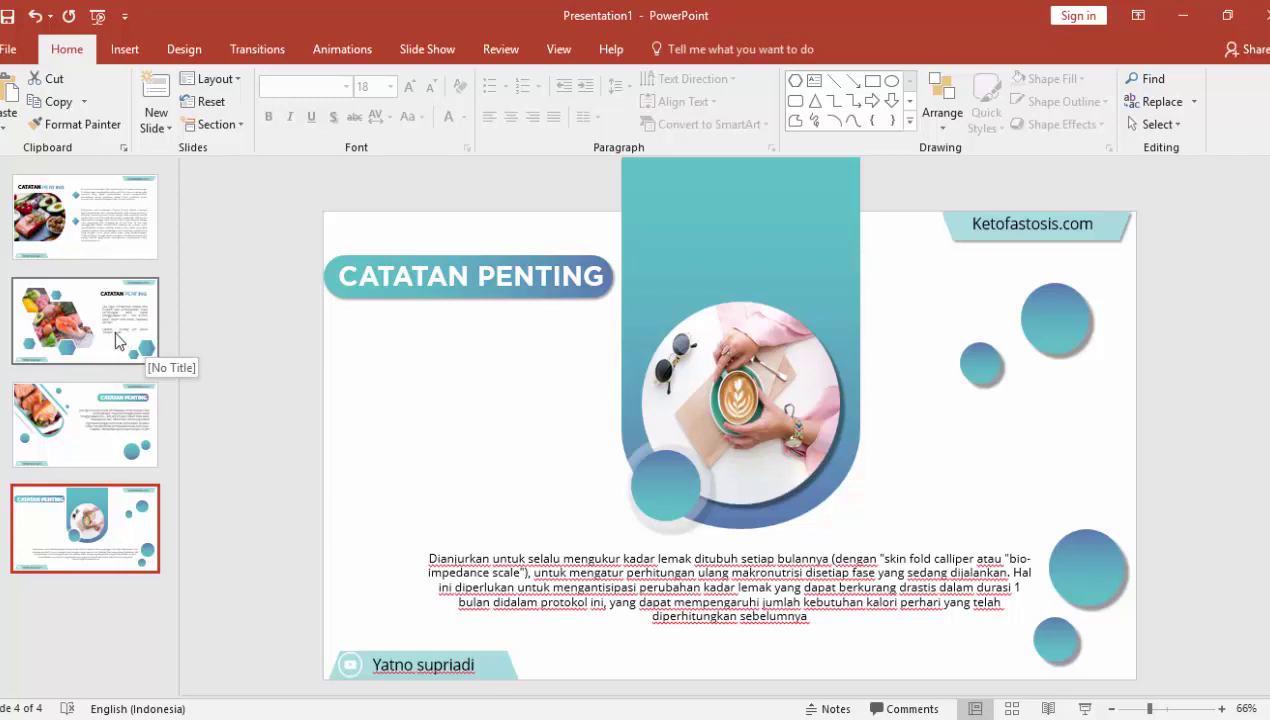
{"action": "left_click", "coordinate": [130, 236]}
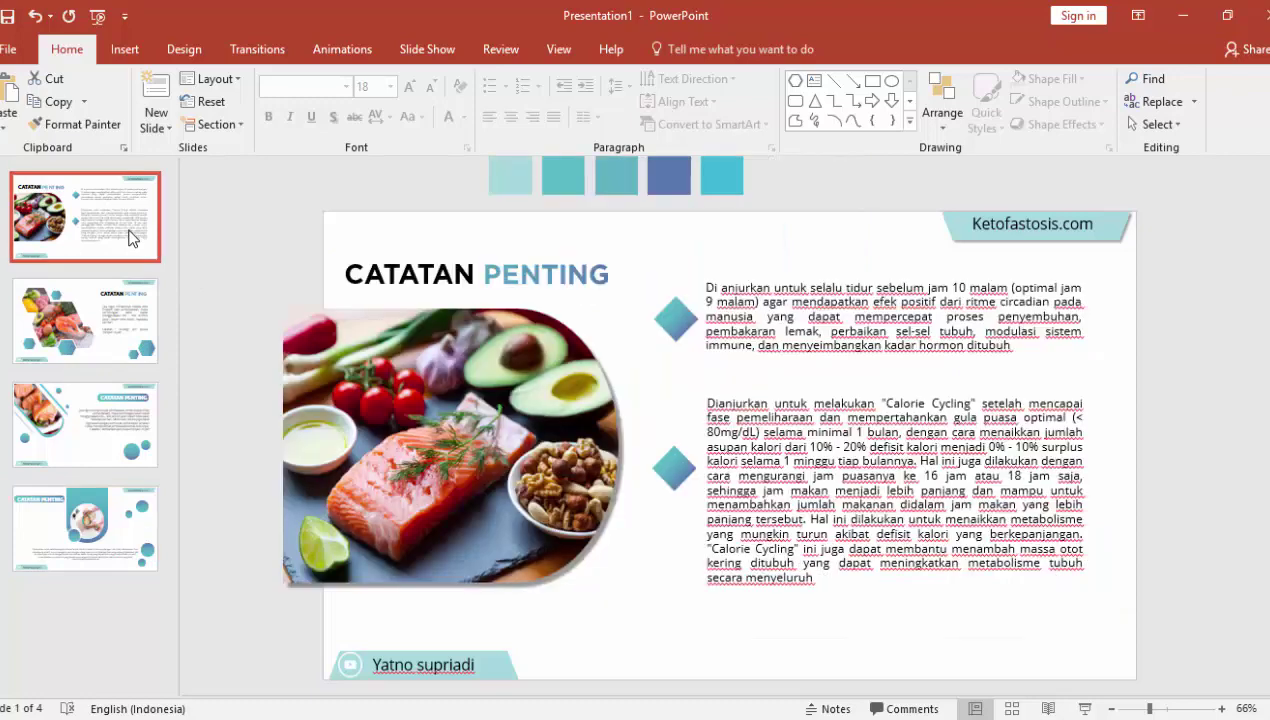
{"action": "left_click", "coordinate": [149, 325]}
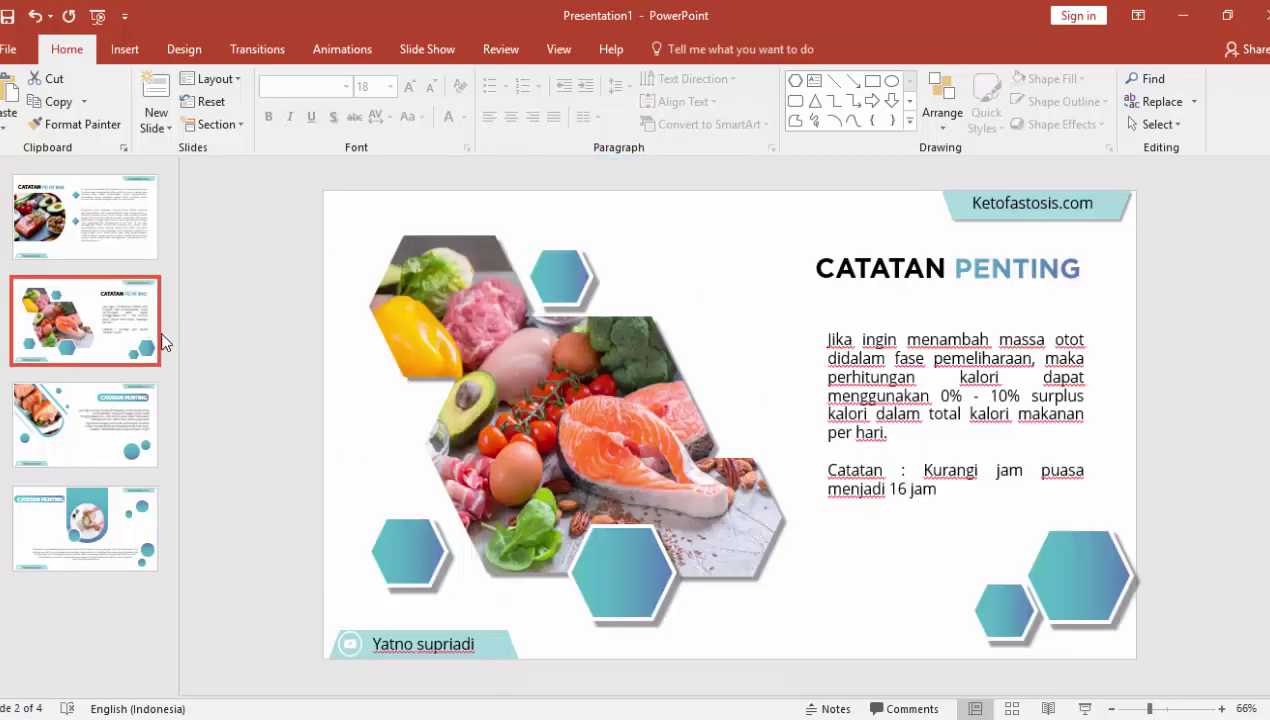
{"action": "left_click", "coordinate": [151, 417]}
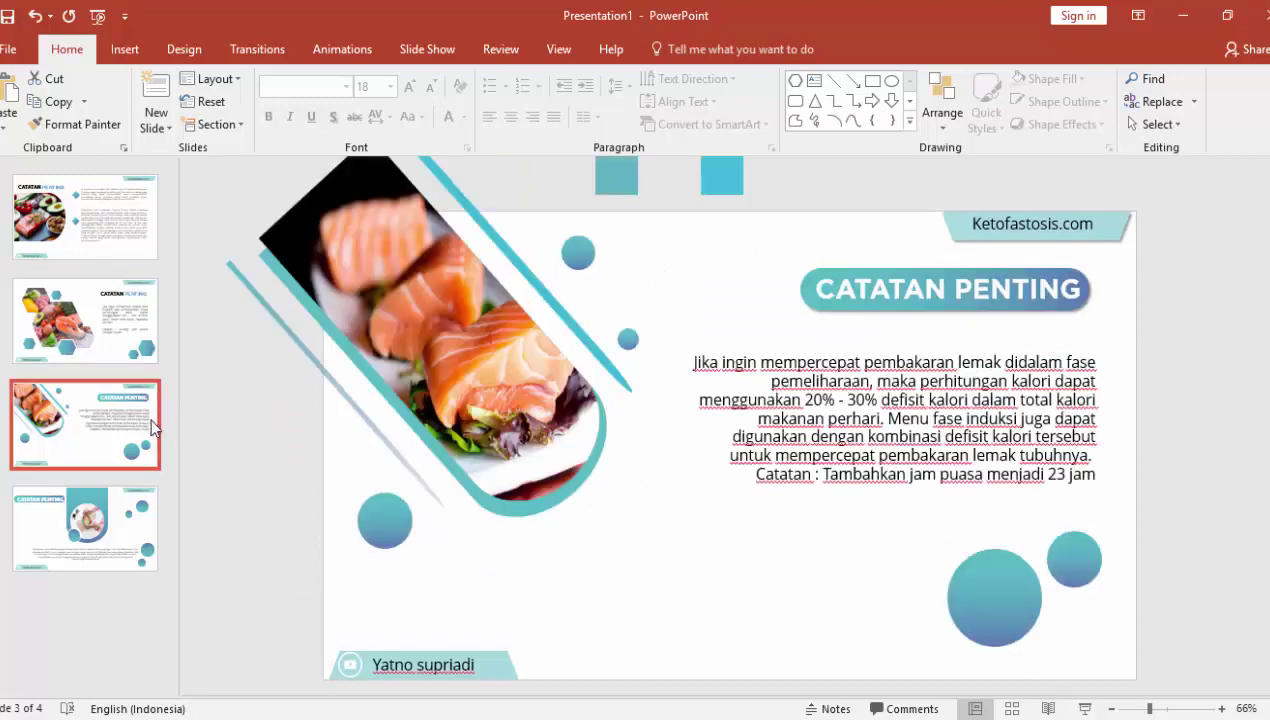
{"action": "left_click", "coordinate": [145, 495]}
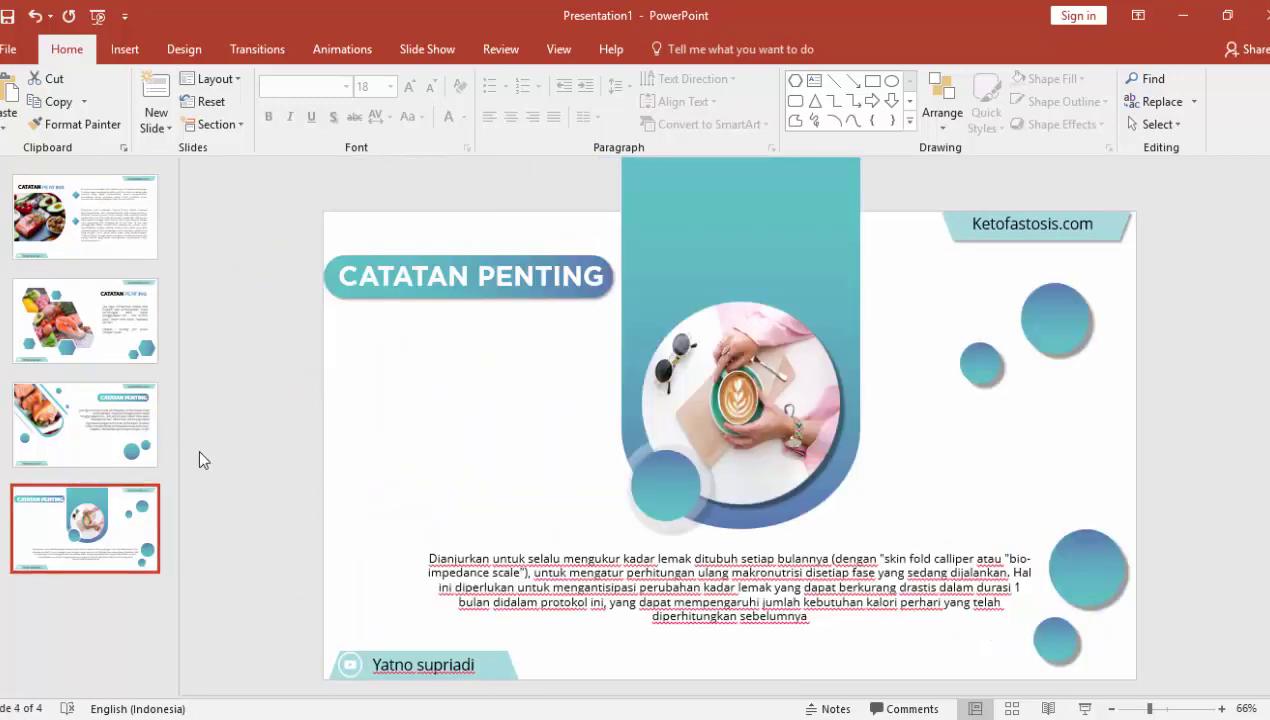
{"action": "left_click", "coordinate": [110, 238]}
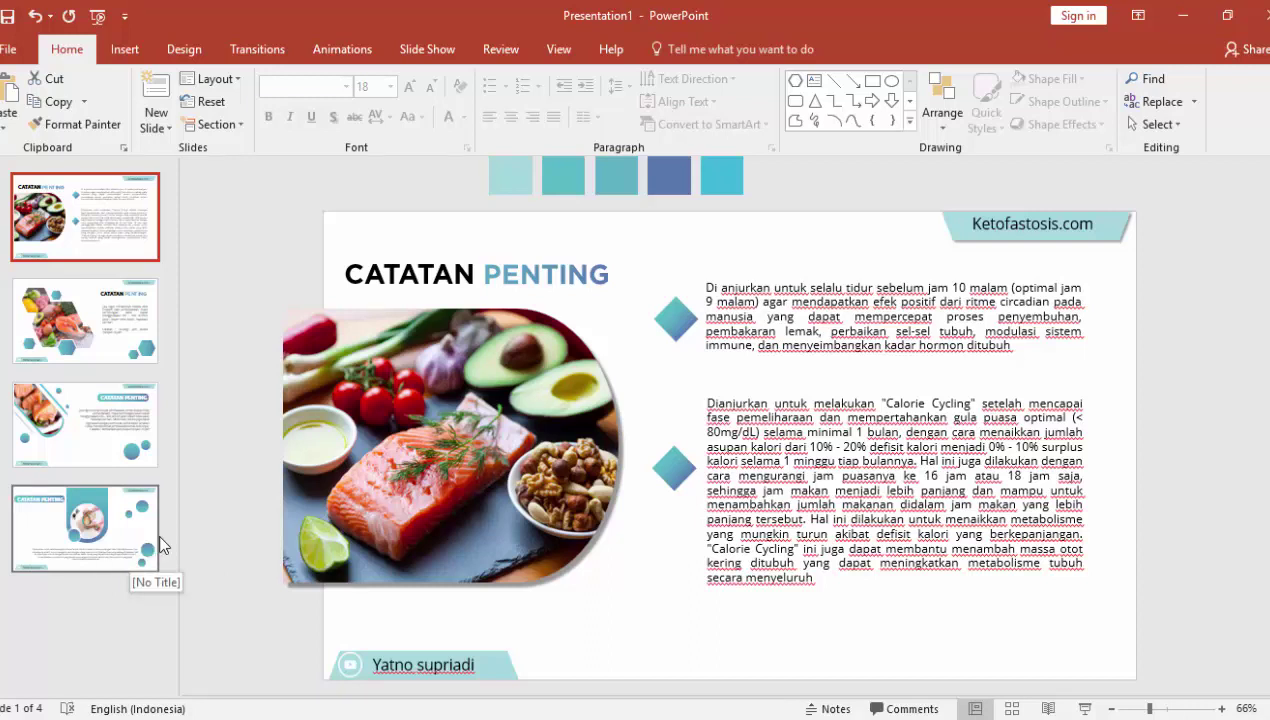
{"action": "key", "text": "F5"}
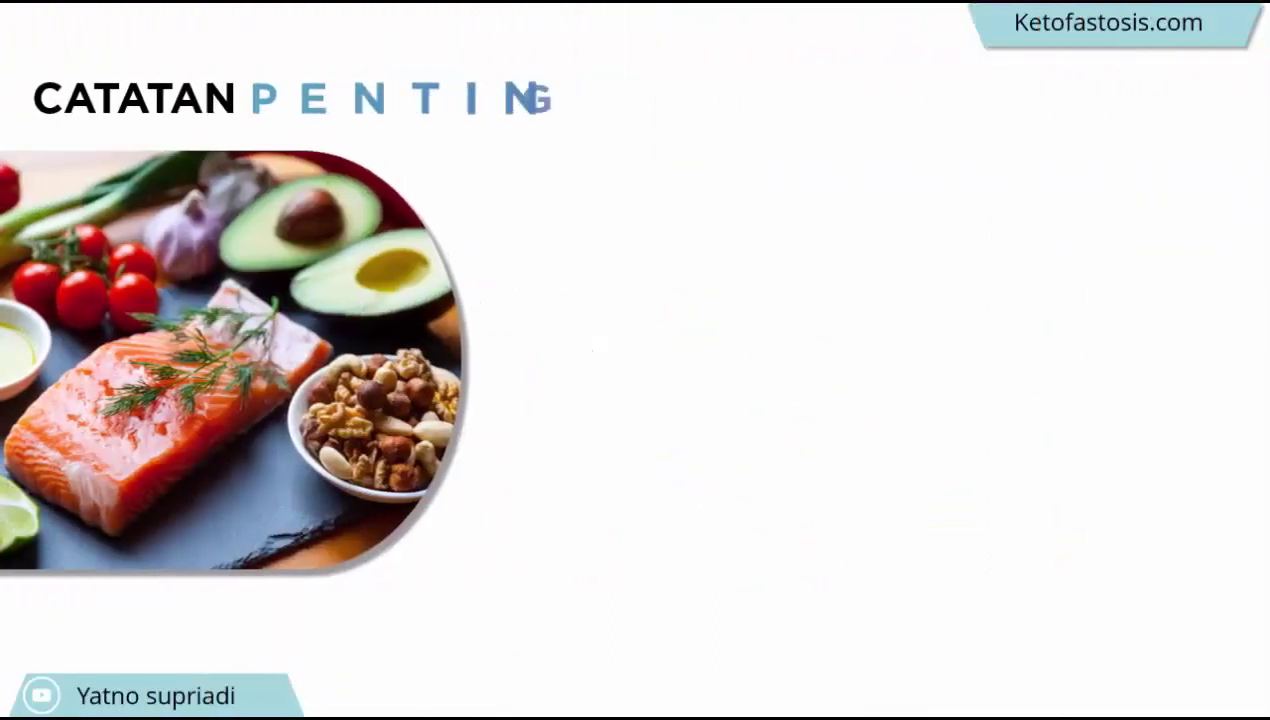